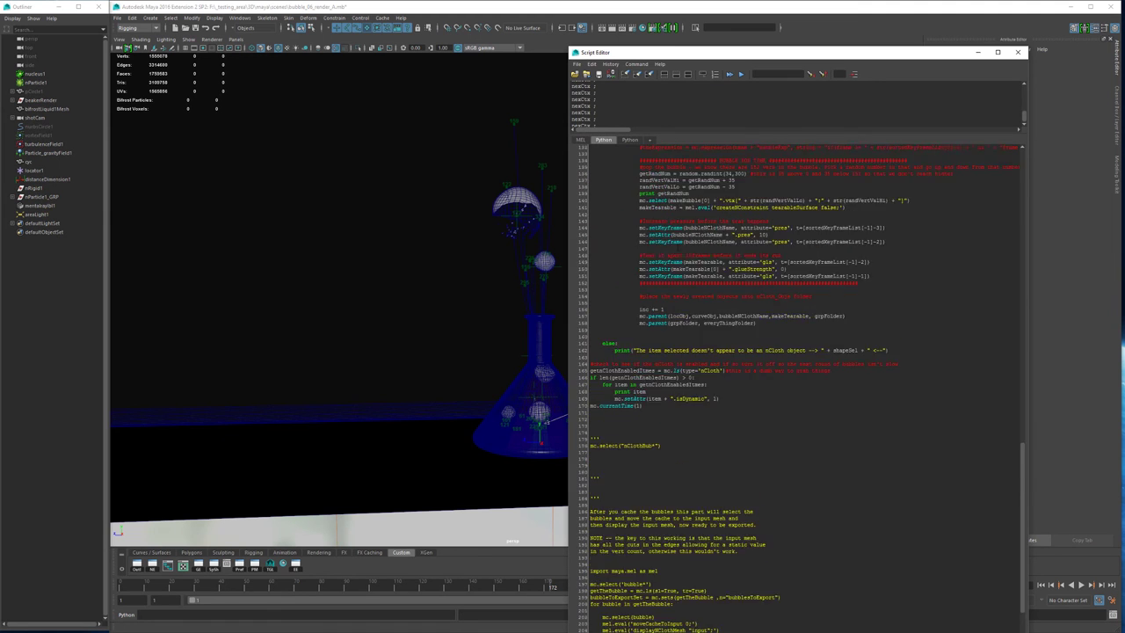
- Review the bubble Python script up to its header, close in on the popping bubble above the beaker
{"action": "scroll", "coordinate": [800, 387], "scroll_direction": "up", "scroll_amount": 12}
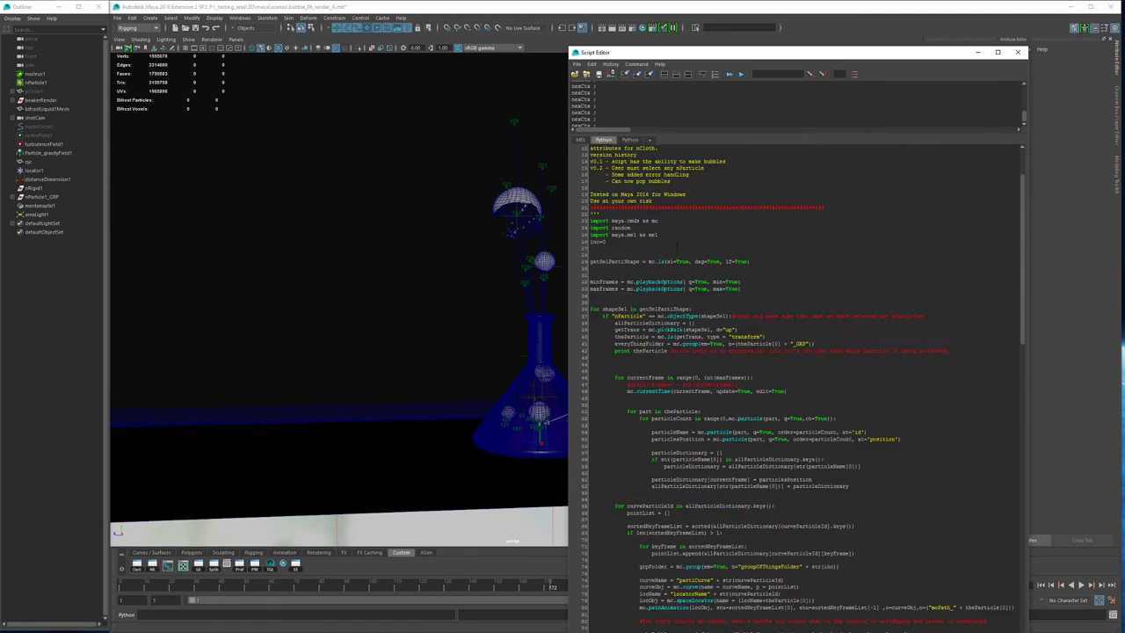
{"action": "left_click_drag", "start_coordinate": [723, 54], "coordinate": [1124, 21]}
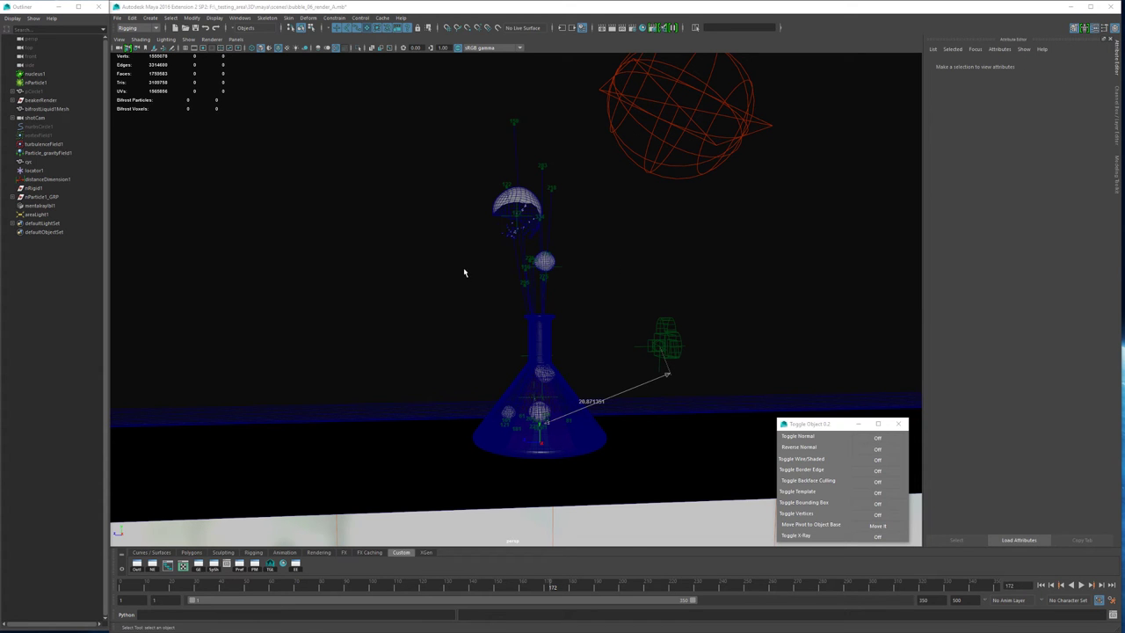
{"action": "middle_click_drag", "start_coordinate": [453, 259], "coordinate": [427, 289], "text": "alt"}
{"action": "right_click_drag", "start_coordinate": [427, 289], "coordinate": [475, 301], "text": "alt"}
{"action": "middle_click_drag", "start_coordinate": [474, 302], "coordinate": [501, 264], "text": "alt"}
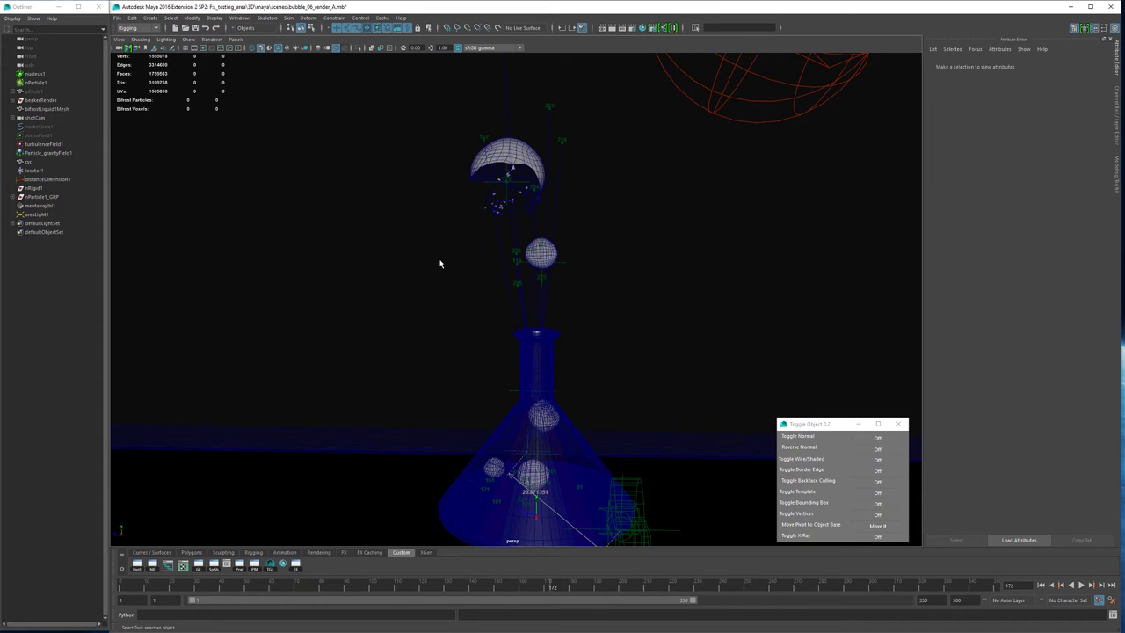
{"action": "scroll", "coordinate": [440, 263], "scroll_direction": "up", "scroll_amount": 2}
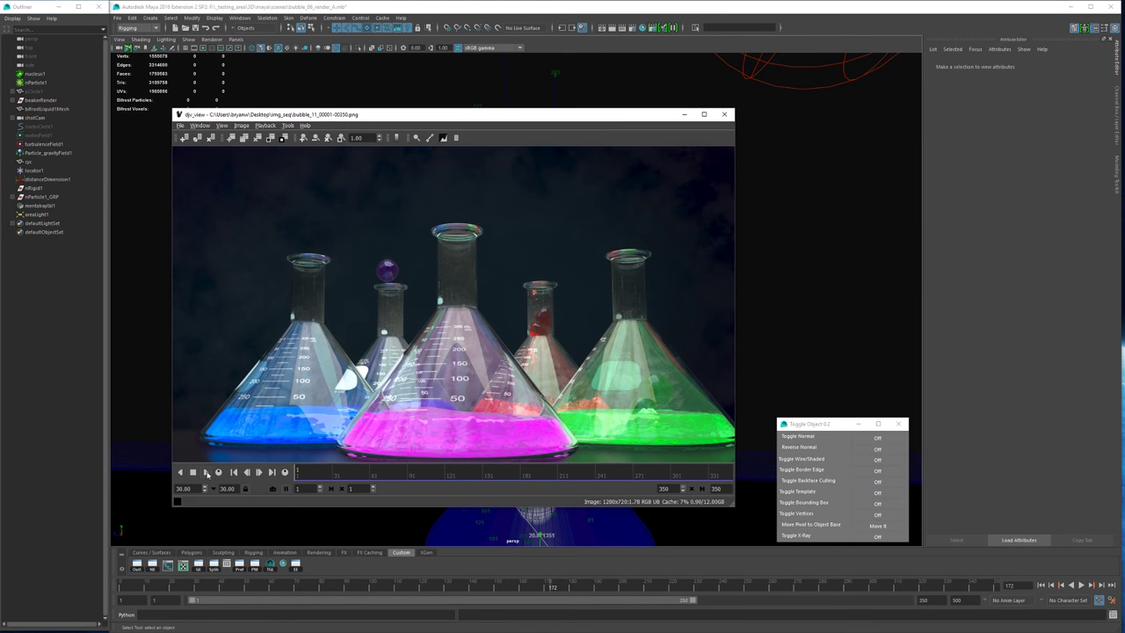
- Play the rendered bubble_11 image sequence of the beakers in djv_view and move the viewer aside
{"action": "left_click", "coordinate": [207, 472]}
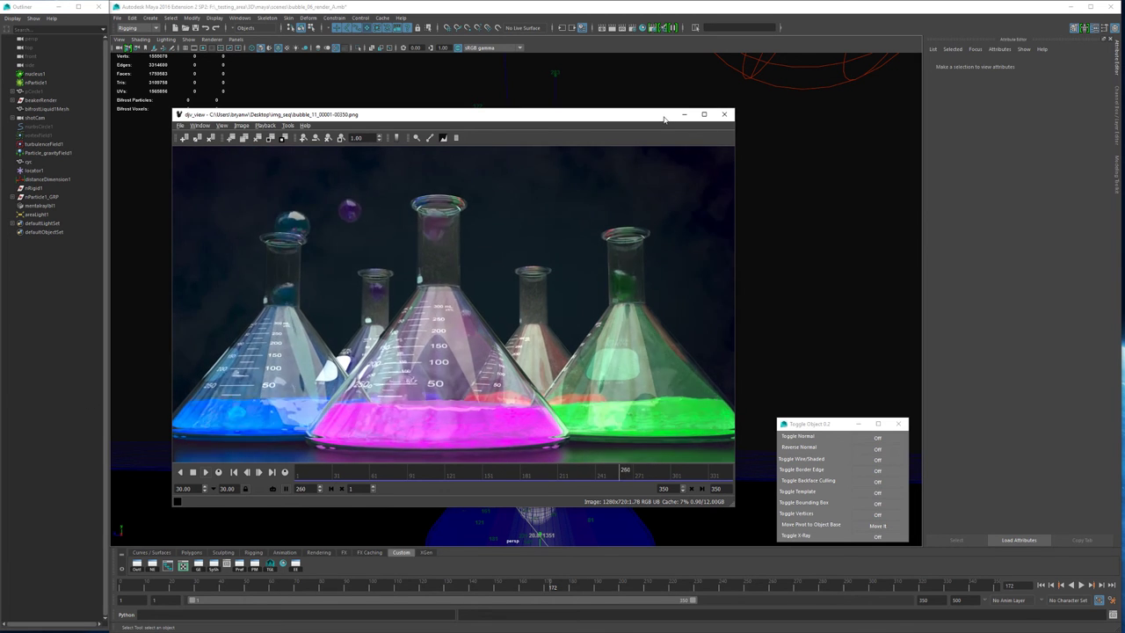
{"action": "left_click_drag", "start_coordinate": [666, 119], "coordinate": [0, 180]}
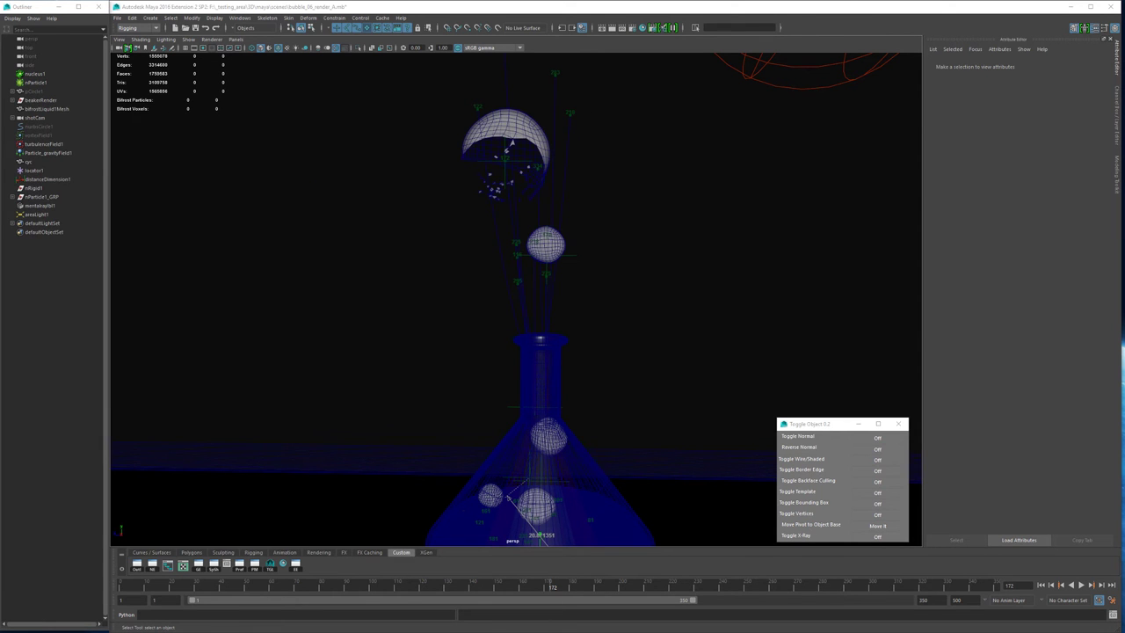
- Back in Maya, play the bubble simulation over the beaker from frame 172 and stop it
{"action": "left_click_drag", "start_coordinate": [590, 385], "coordinate": [606, 572], "text": "alt"}
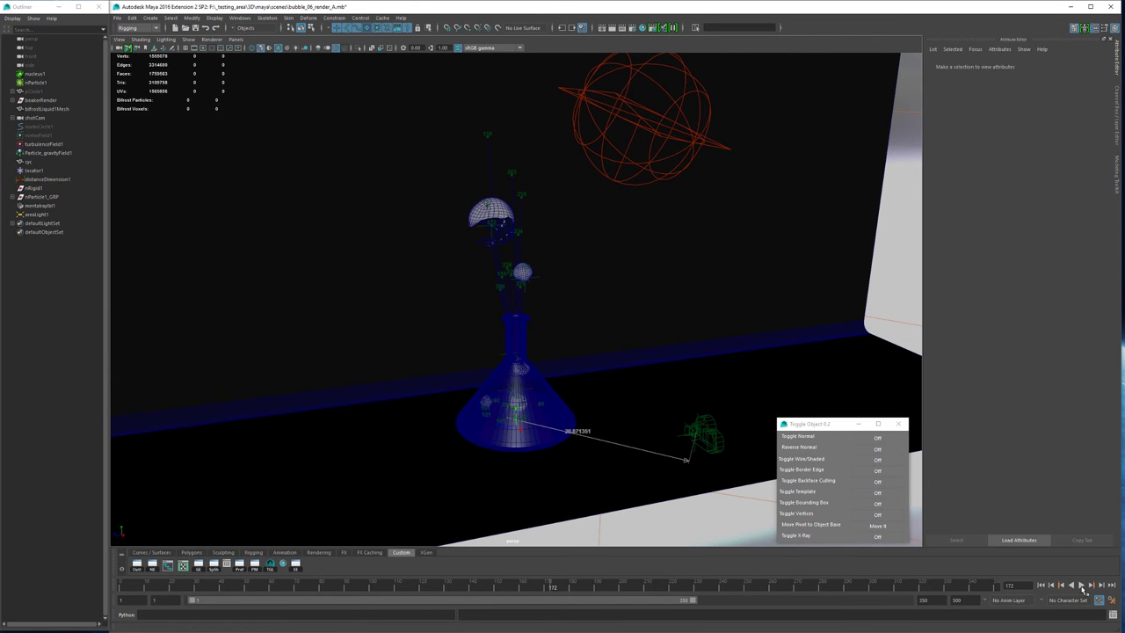
{"action": "left_click", "coordinate": [1084, 586]}
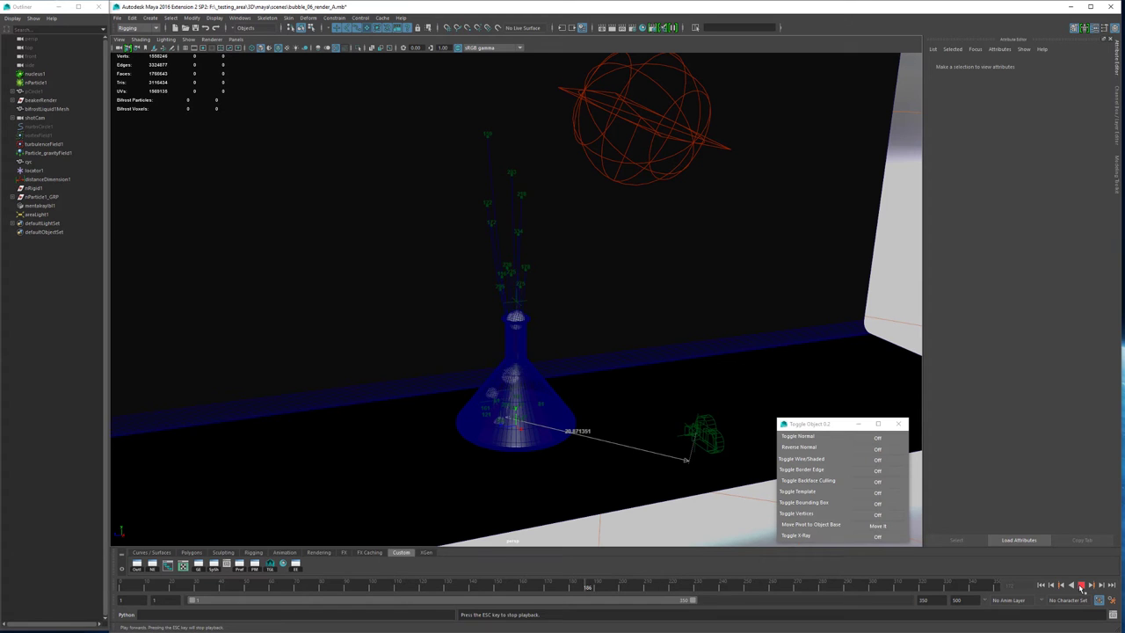
{"action": "left_click", "coordinate": [1080, 585]}
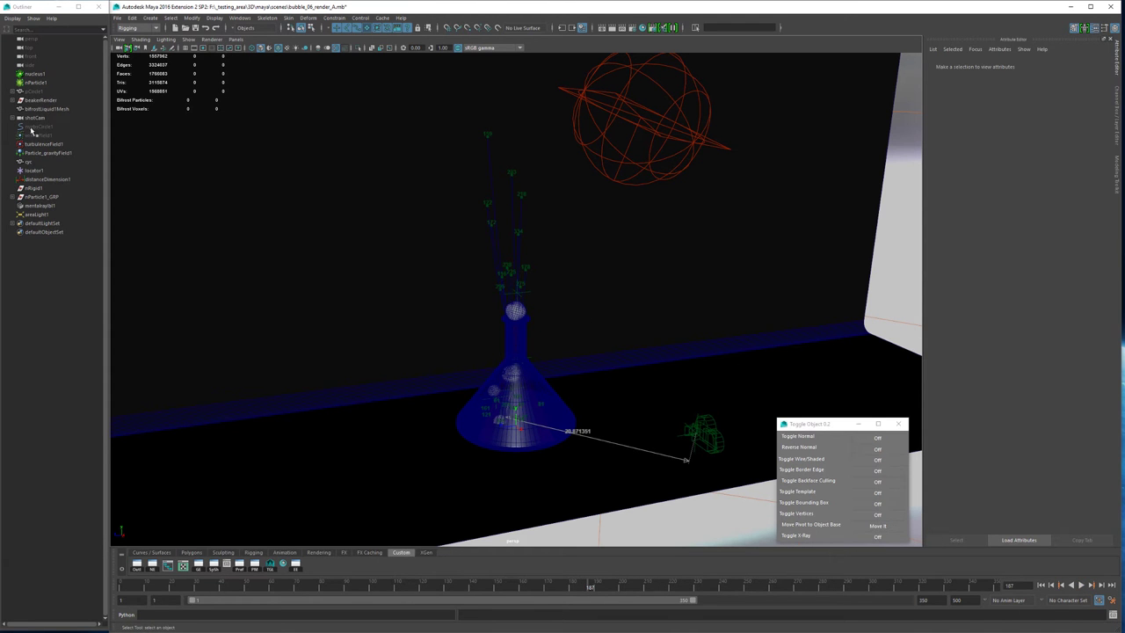
- Delete the nParticle1_GRP group and the nRigid1 node from the scene
{"action": "left_click", "coordinate": [39, 101]}
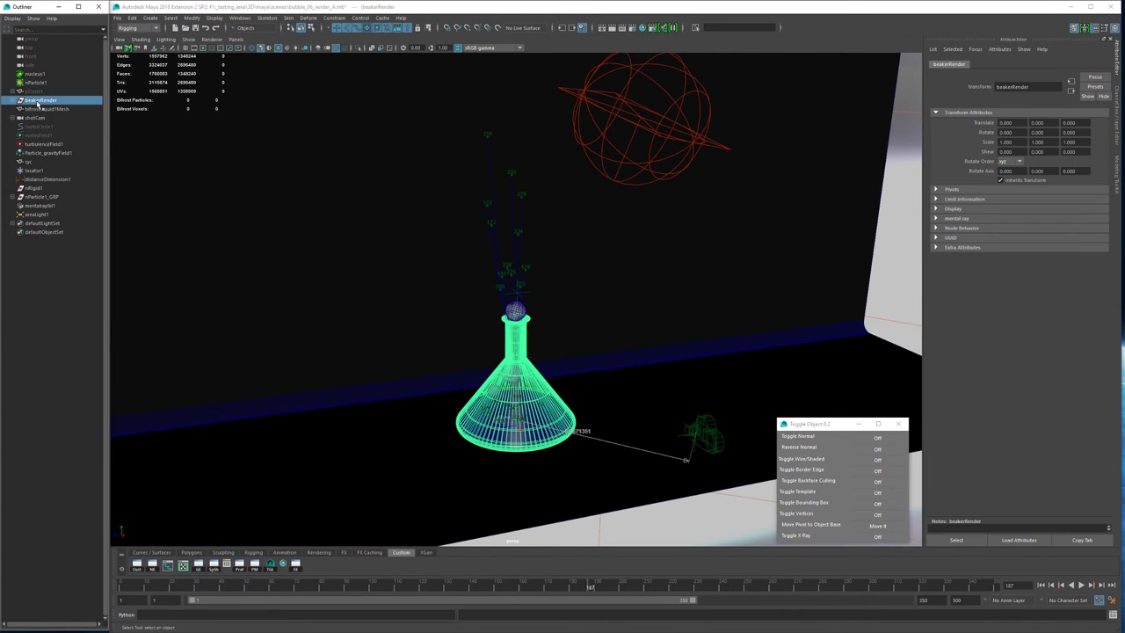
{"action": "left_click", "coordinate": [39, 197]}
{"action": "key", "text": "Delete"}
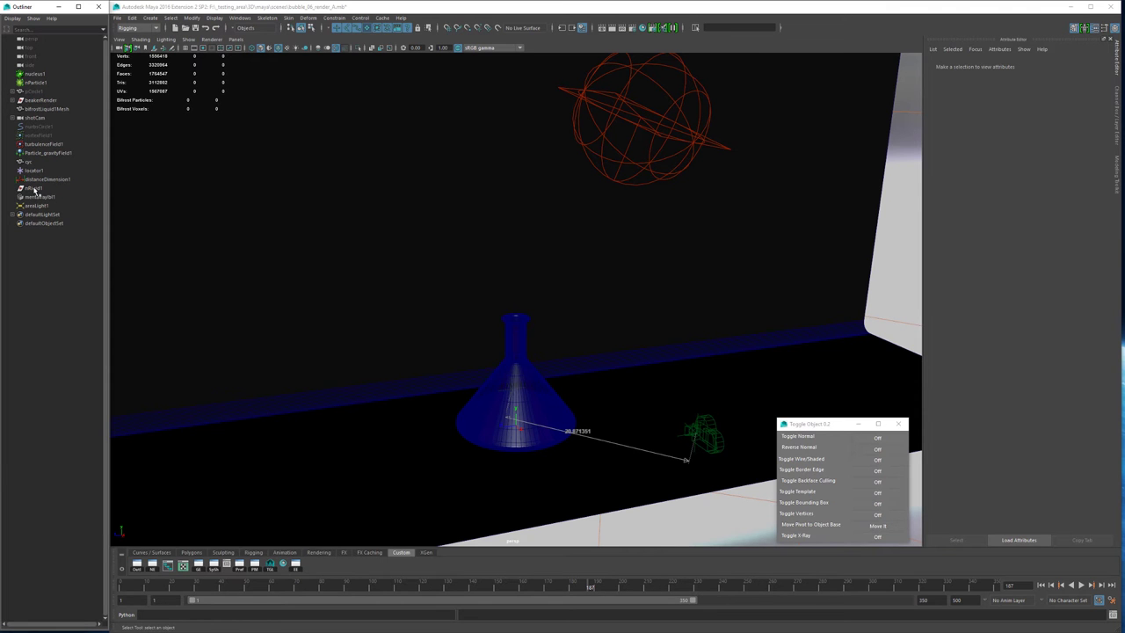
{"action": "left_click", "coordinate": [34, 190]}
{"action": "key", "text": "Delete"}
- Delete the beakerLiquid mesh from inside the beakerRender group
{"action": "left_click", "coordinate": [515, 325]}
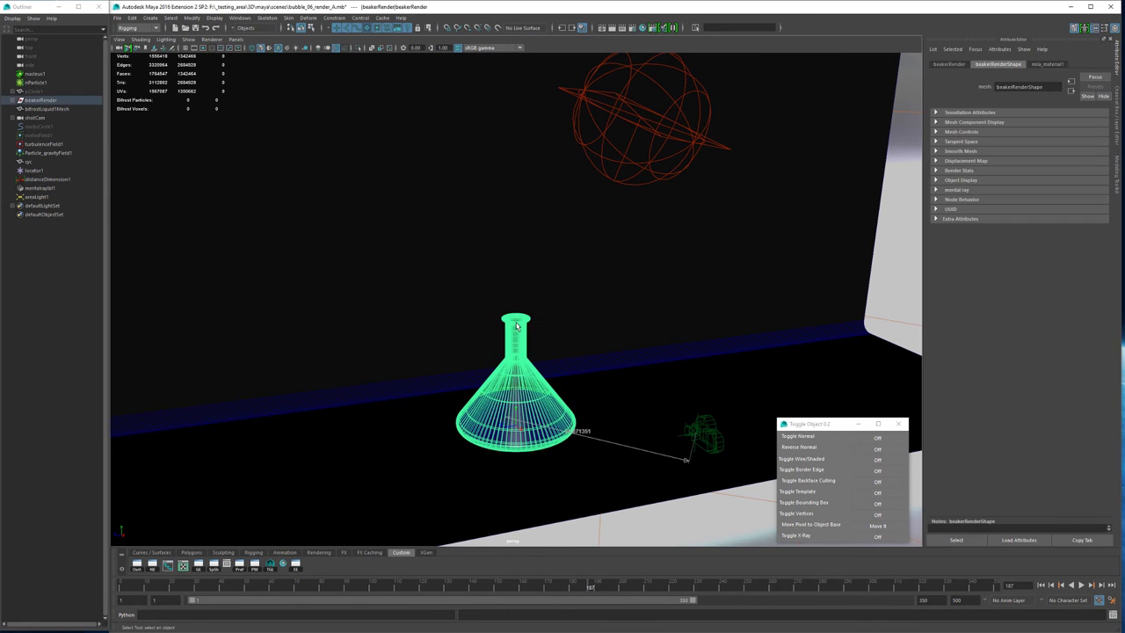
{"action": "left_click", "coordinate": [14, 100]}
{"action": "left_click", "coordinate": [41, 118]}
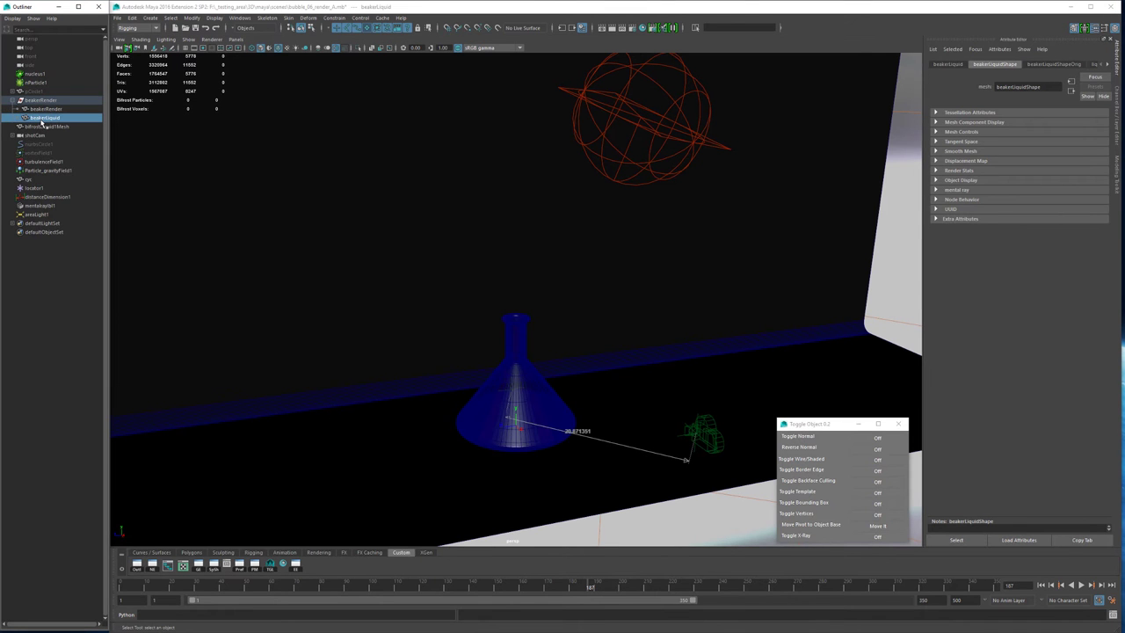
{"action": "key", "text": "Delete"}
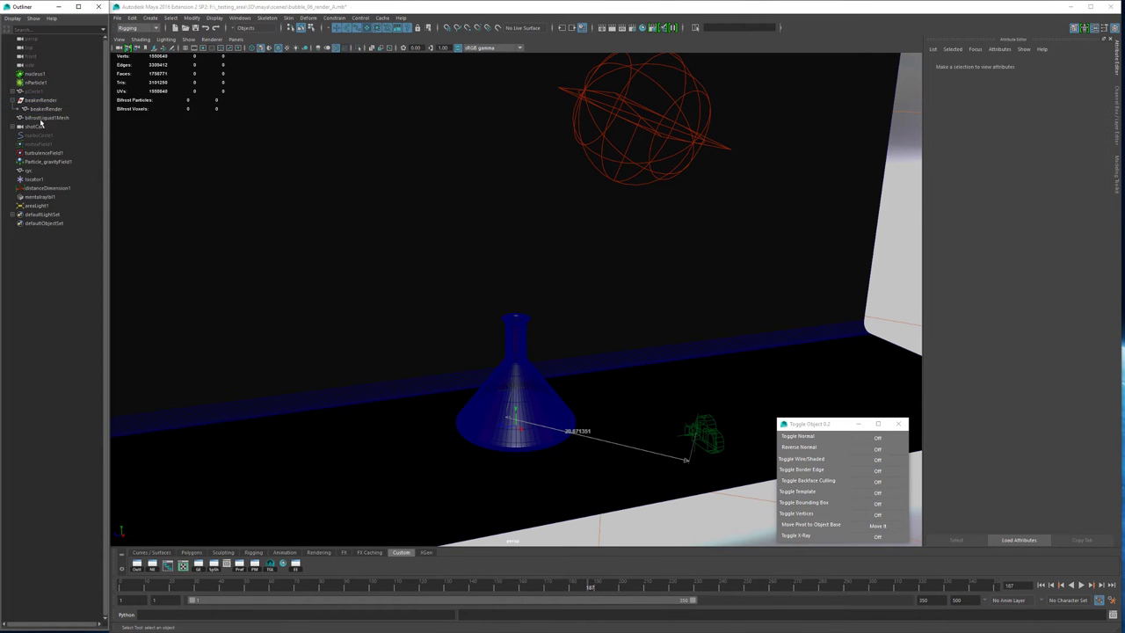
- Unhide pCircle1 and expand it to show its emitter
{"action": "left_click", "coordinate": [37, 91]}
{"action": "key", "text": "shift+h"}
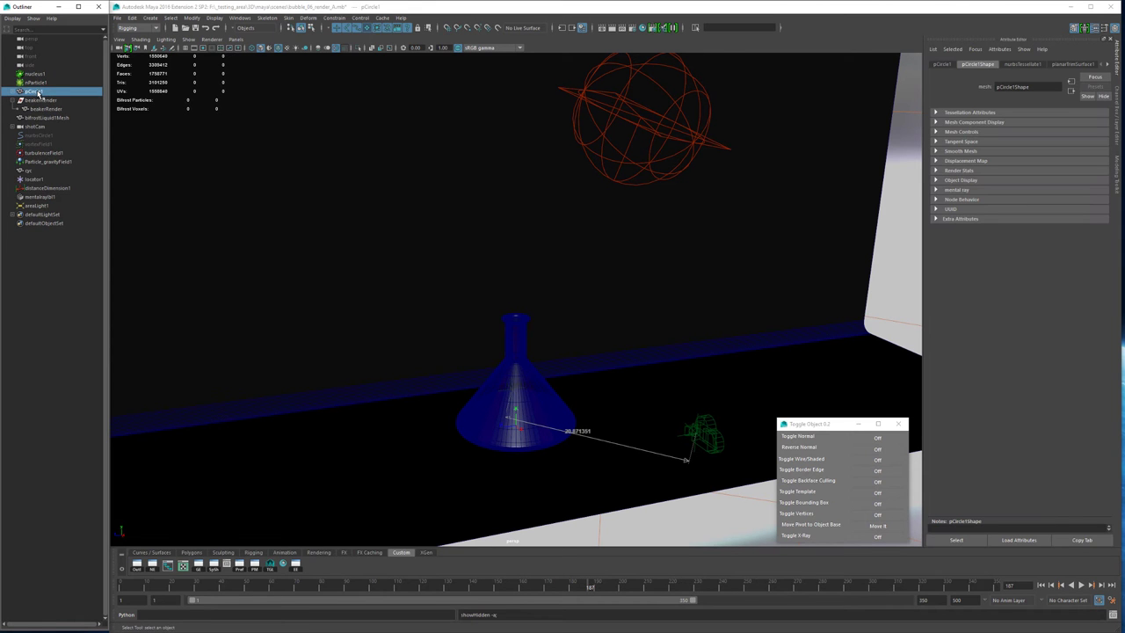
{"action": "left_click", "coordinate": [12, 92]}
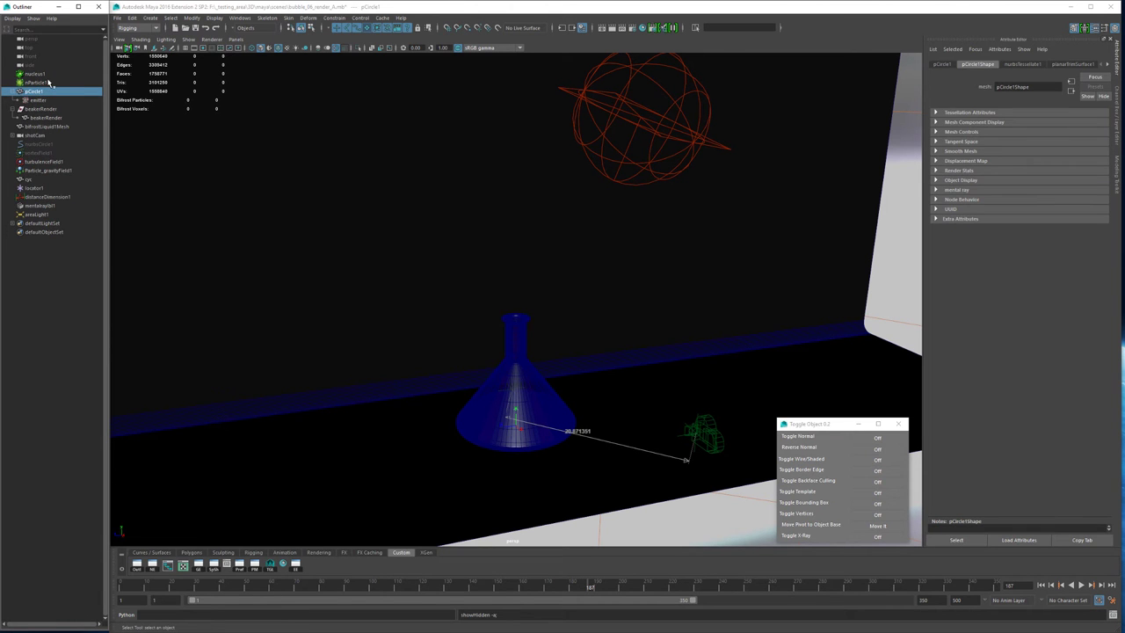
- Check the attributes of the nucleus1 solver and the nParticle1 object
{"action": "left_click", "coordinate": [33, 83]}
{"action": "left_click", "coordinate": [35, 74]}
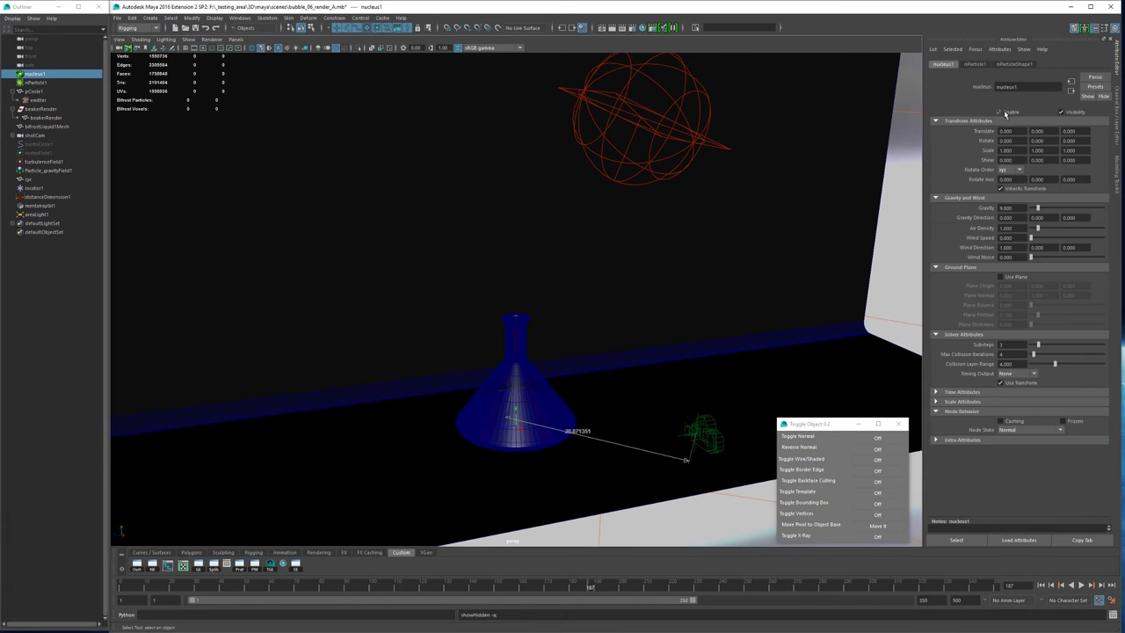
{"action": "key", "text": "Down"}
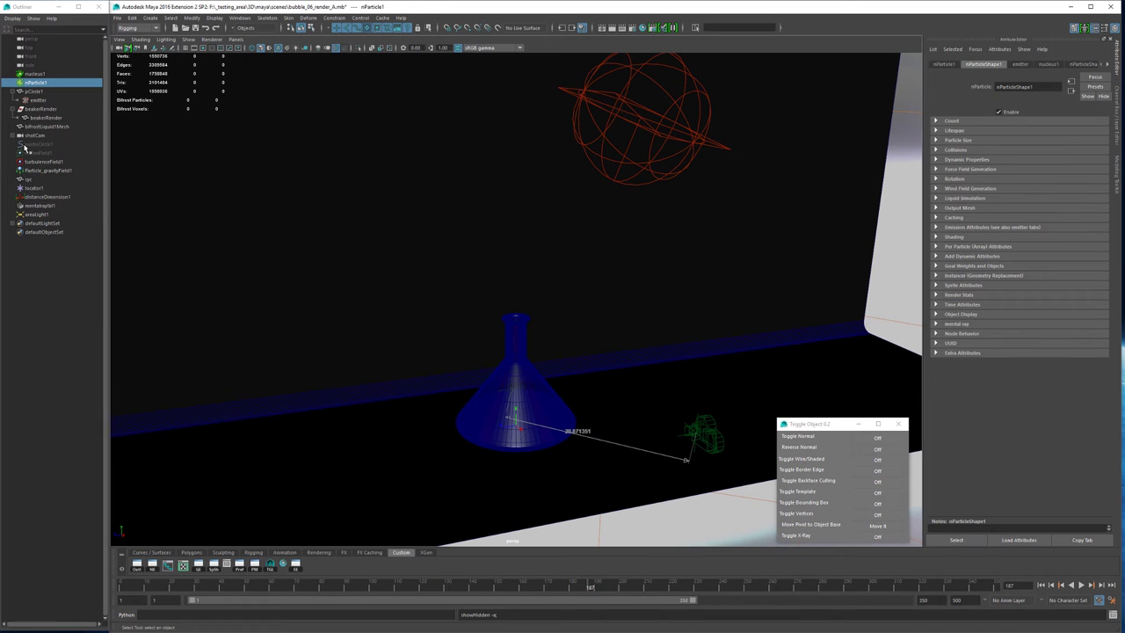
- Unhide nurbsCircle1 and delete it from the scene
{"action": "left_click", "coordinate": [38, 145]}
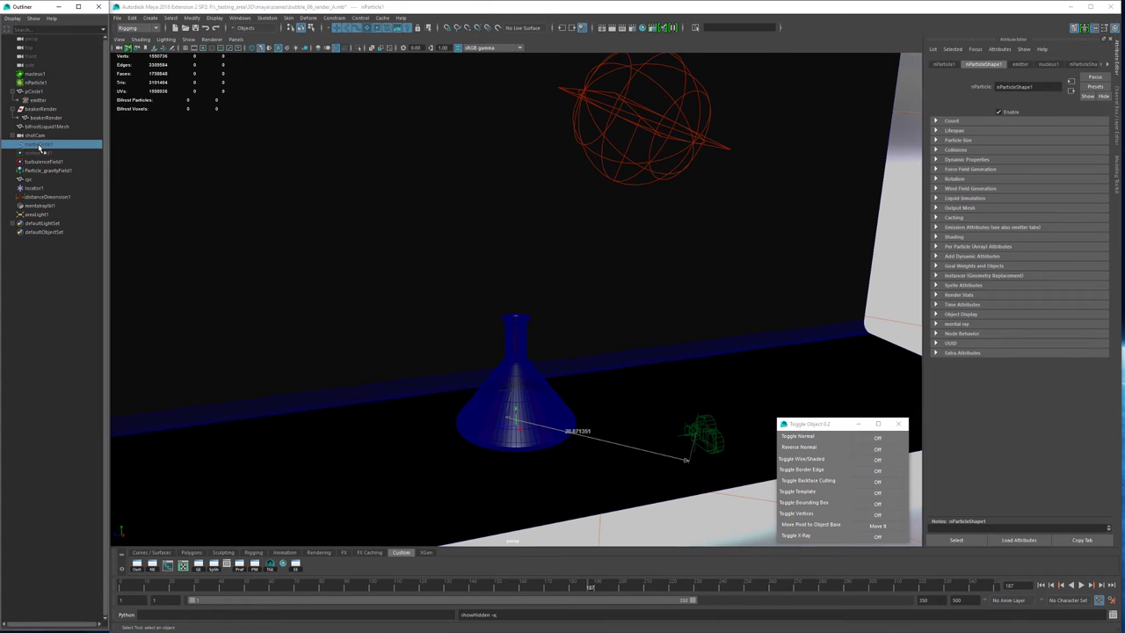
{"action": "key", "text": "shift+h"}
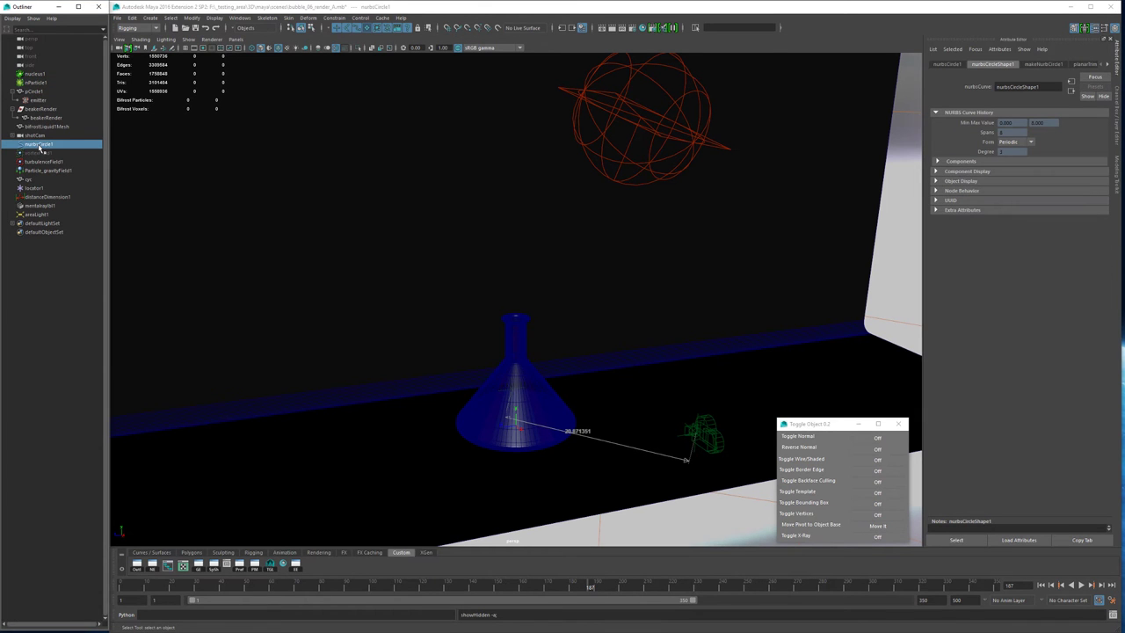
{"action": "key", "text": "Delete"}
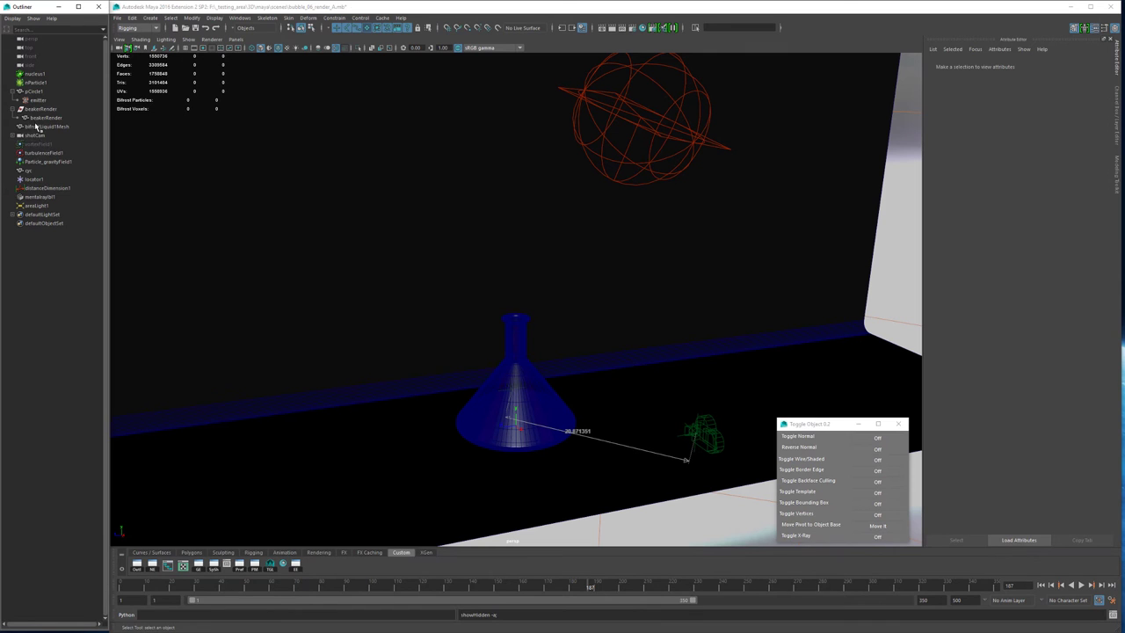
- Delete locator1, distanceDimension1 and the shotCam camera
{"action": "left_click", "coordinate": [35, 179]}
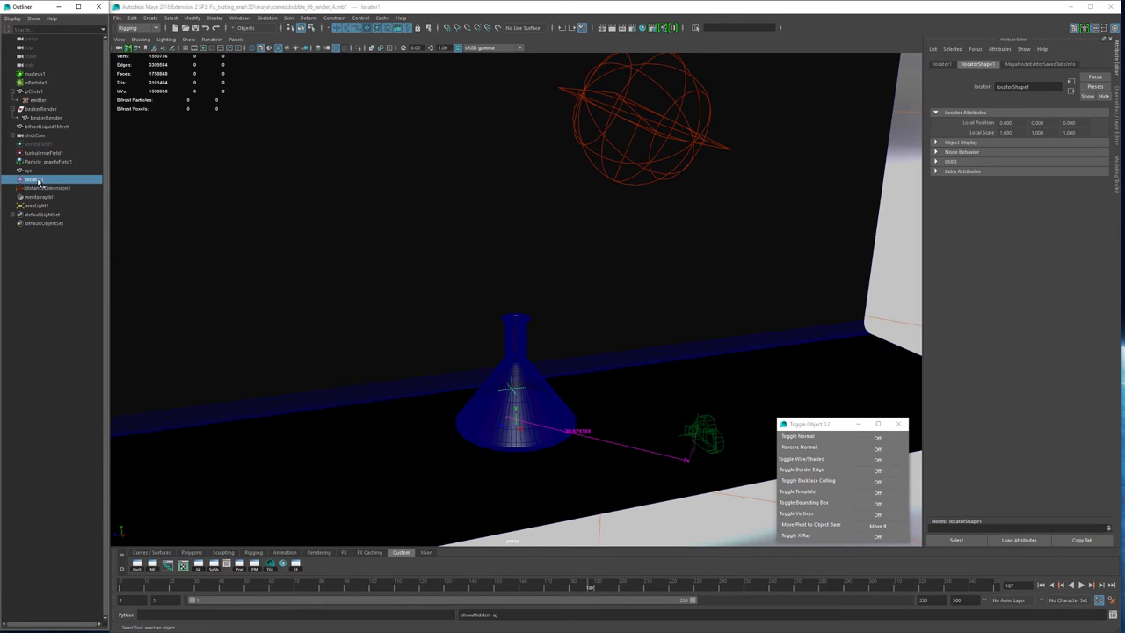
{"action": "left_click", "coordinate": [39, 189], "text": "ctrl"}
{"action": "key", "text": "Delete"}
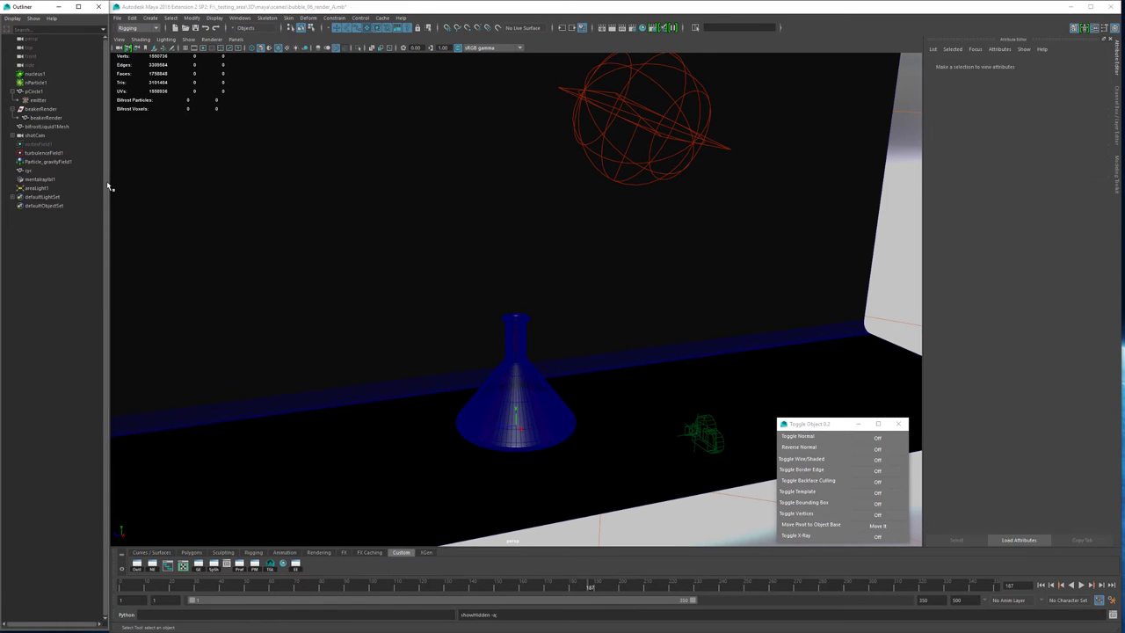
{"action": "left_click", "coordinate": [703, 430]}
{"action": "key", "text": "Delete"}
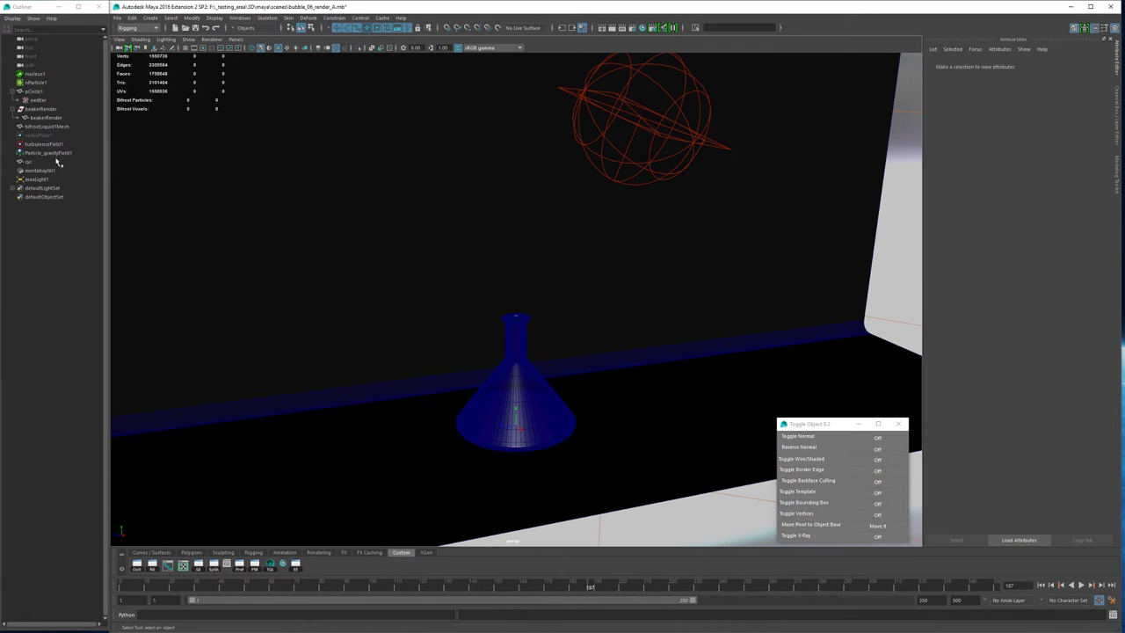
- Delete the mentalrayIbl1 environment node and the cyc backdrop mesh
{"action": "left_click", "coordinate": [29, 162]}
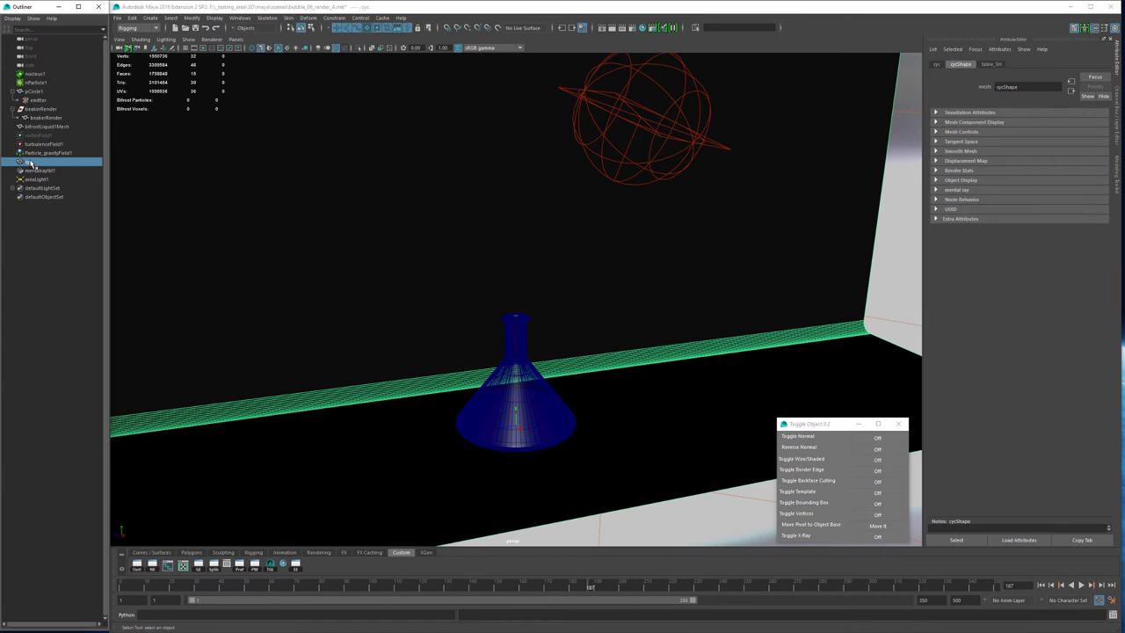
{"action": "left_click", "coordinate": [31, 169]}
{"action": "key", "text": "Delete"}
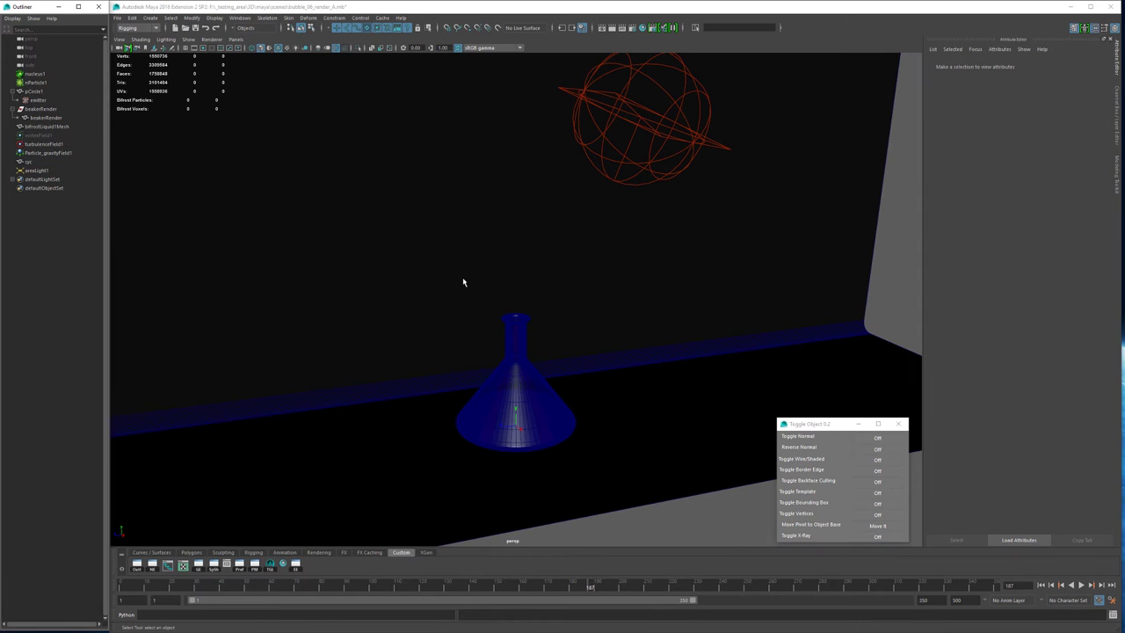
{"action": "left_click", "coordinate": [29, 165]}
{"action": "key", "text": "Delete"}
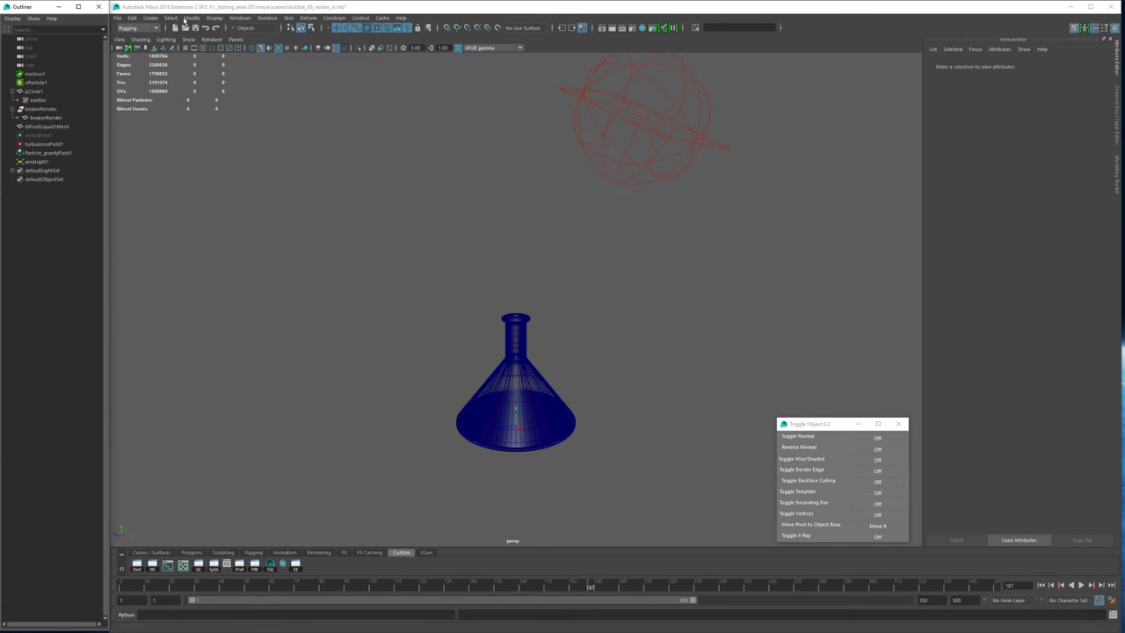
- Turn on the grid in the perspective viewport and delete bifrostLiquid1Mesh from the beaker
{"action": "left_click", "coordinate": [182, 49]}
{"action": "scroll", "coordinate": [422, 314], "scroll_direction": "up", "scroll_amount": 6}
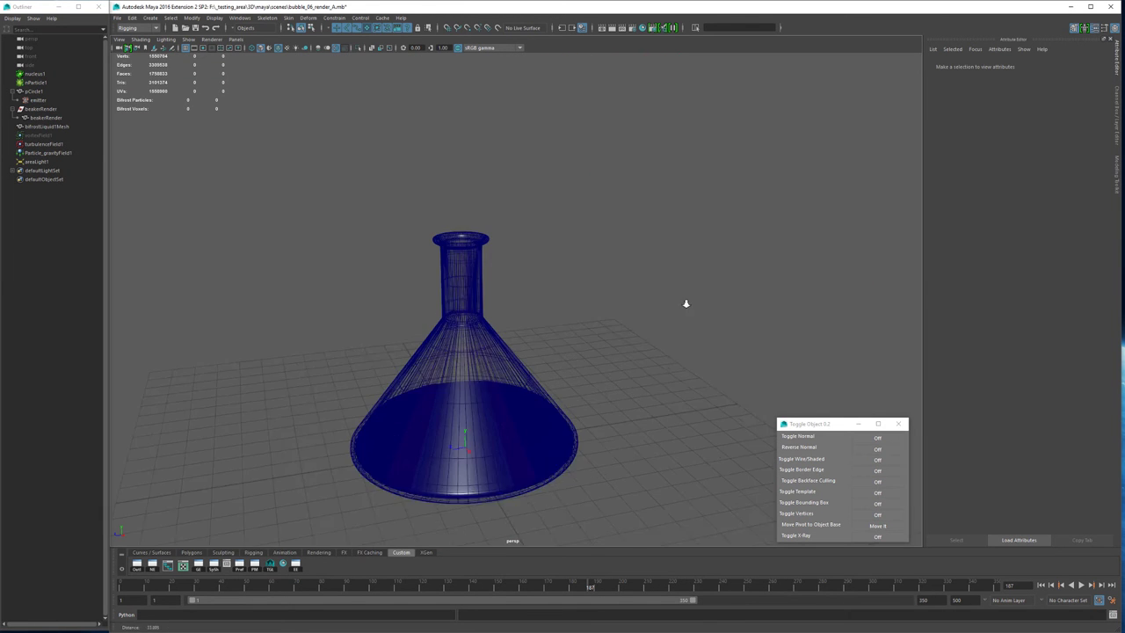
{"action": "middle_click_drag", "start_coordinate": [476, 331], "coordinate": [500, 271], "text": "alt"}
{"action": "right_click_drag", "start_coordinate": [500, 272], "coordinate": [468, 307], "text": "alt"}
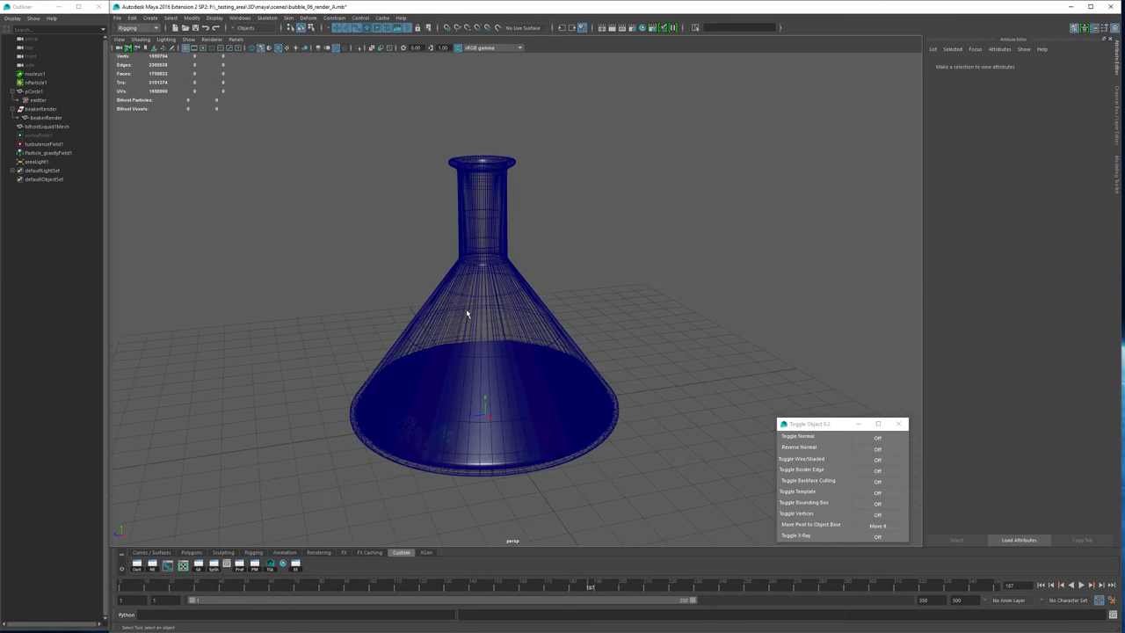
{"action": "left_click_drag", "start_coordinate": [468, 318], "coordinate": [469, 302], "text": "alt"}
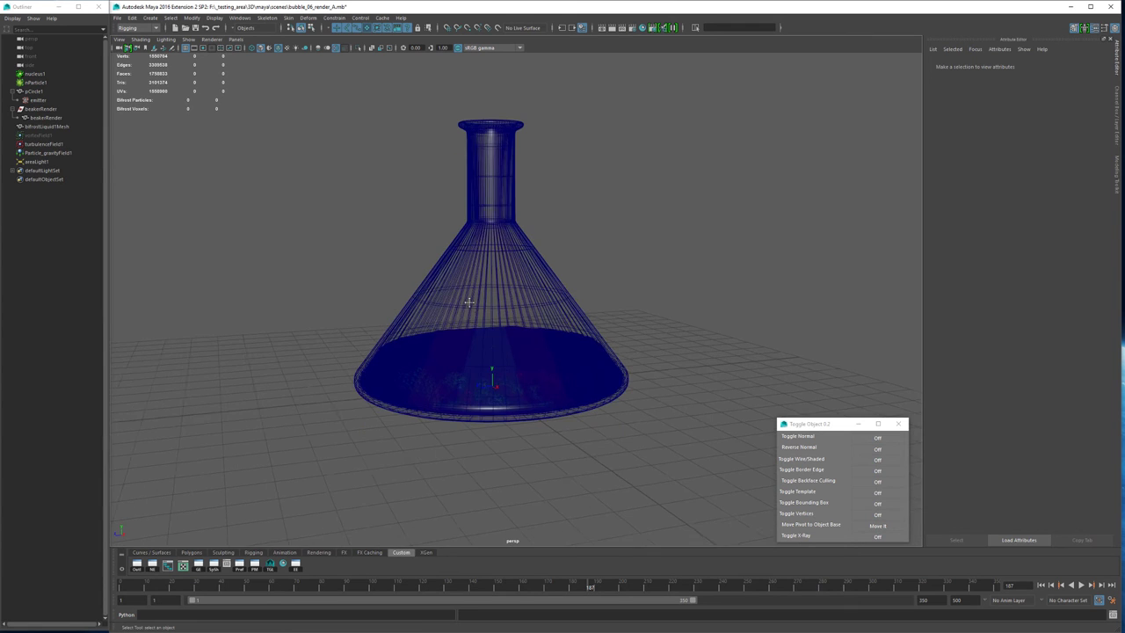
{"action": "left_click", "coordinate": [47, 127]}
{"action": "key", "text": "Delete"}
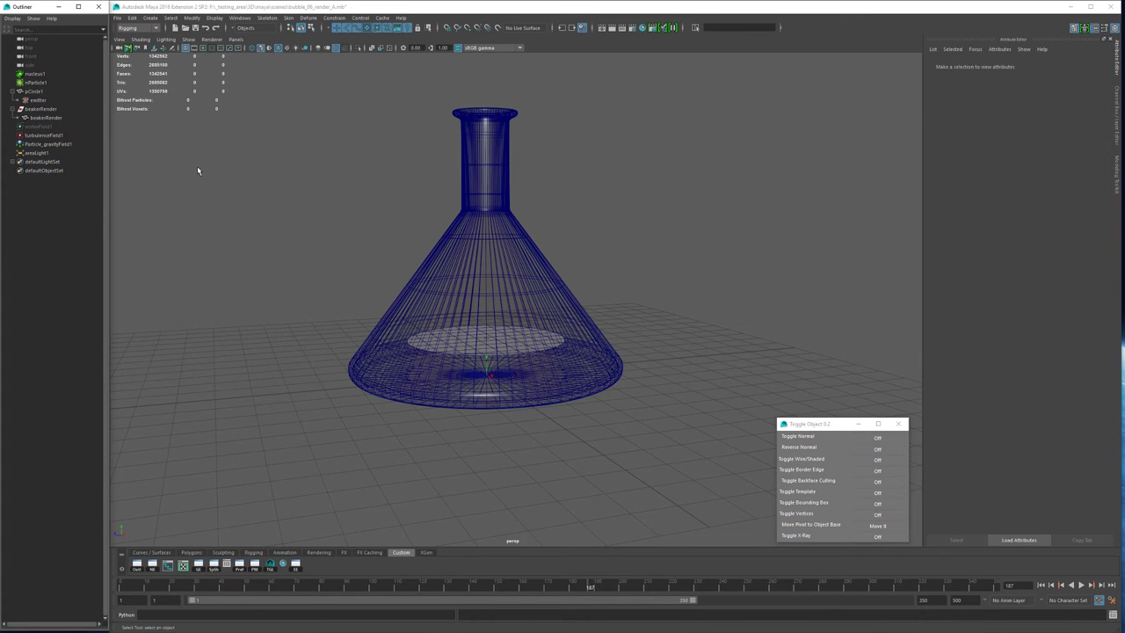
- Check the remaining beakerRender mesh and the emitter, and delete areaLight1
{"action": "left_click", "coordinate": [34, 120]}
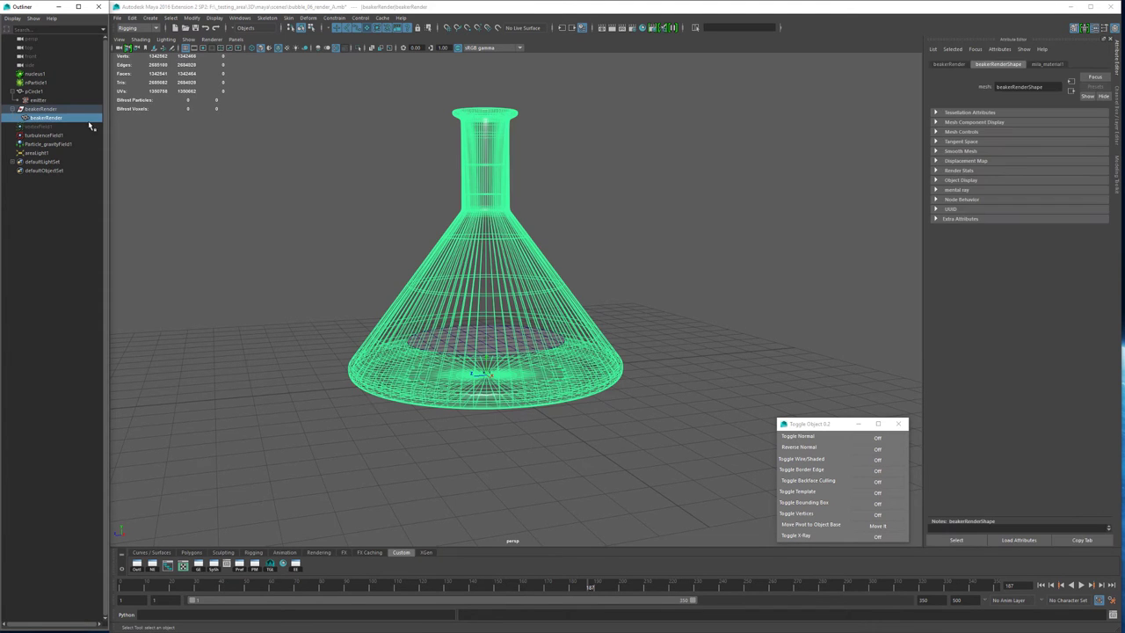
{"action": "left_click", "coordinate": [37, 100]}
{"action": "left_click", "coordinate": [41, 119]}
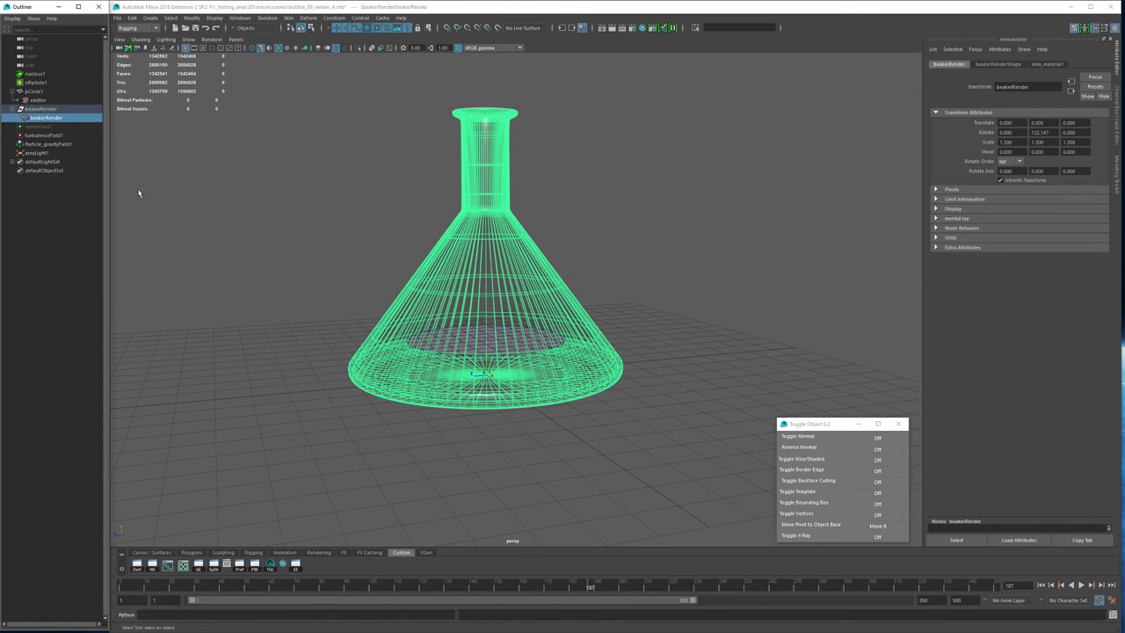
{"action": "left_click", "coordinate": [80, 165]}
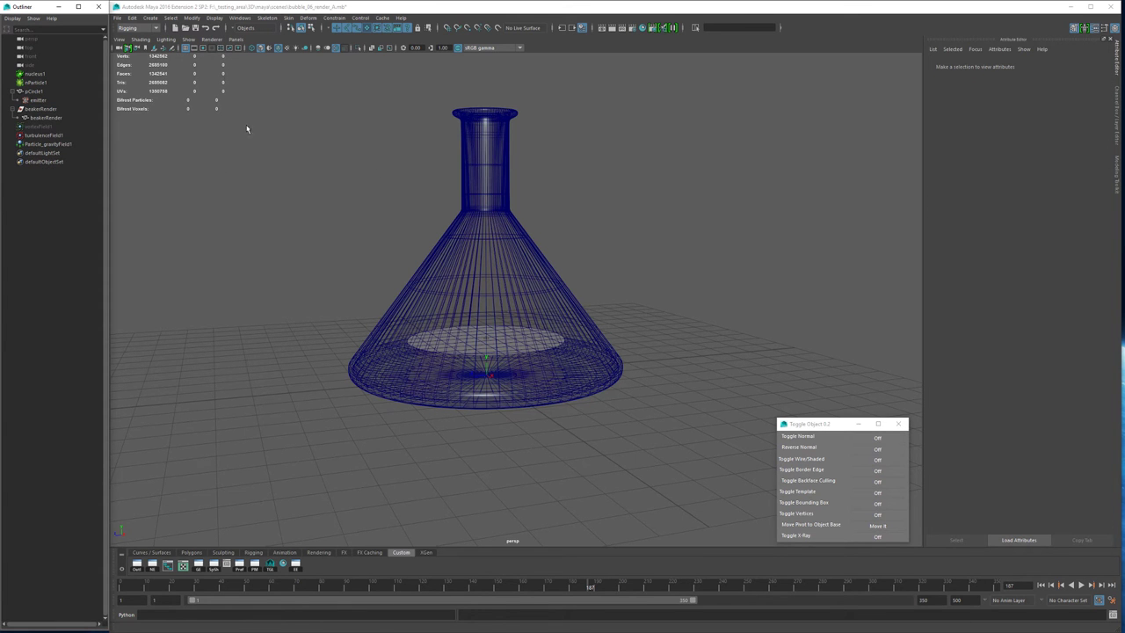
- Show nParticles in the perspective viewport and play back the beaker's particle simulation
{"action": "left_click", "coordinate": [188, 40]}
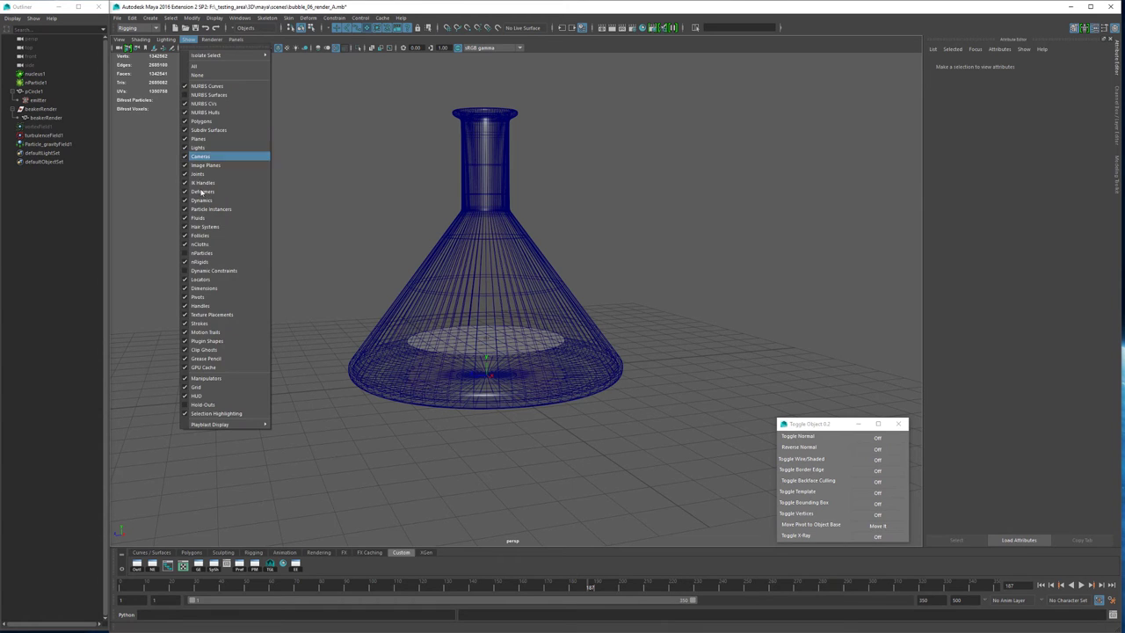
{"action": "left_click", "coordinate": [201, 252]}
{"action": "left_click", "coordinate": [165, 39]}
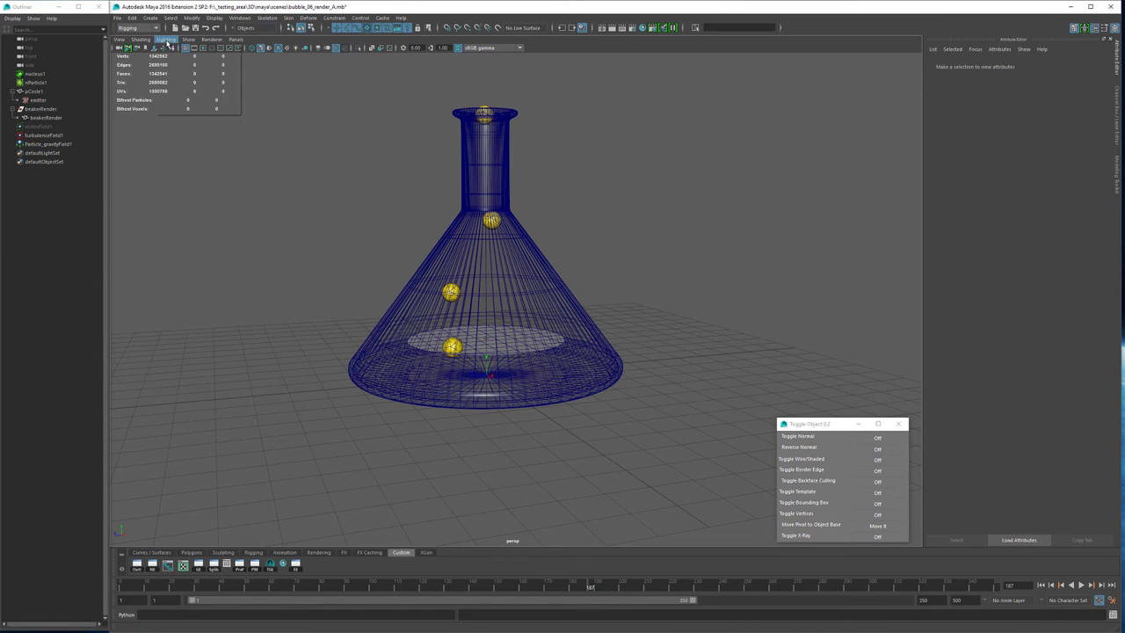
{"action": "left_click", "coordinate": [348, 334]}
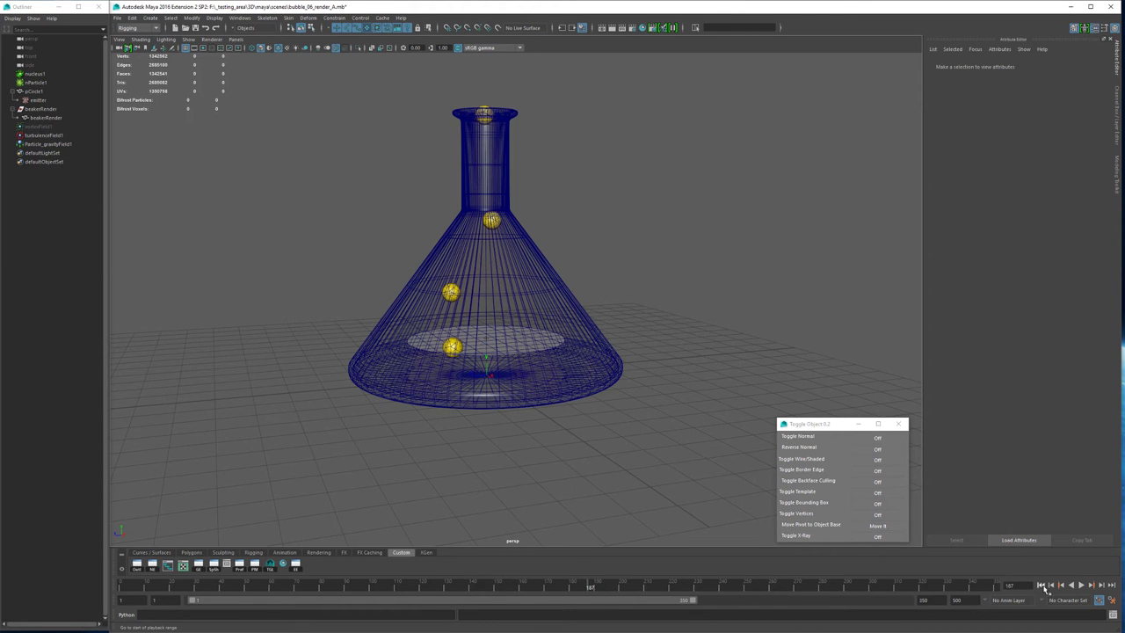
{"action": "left_click", "coordinate": [1080, 584]}
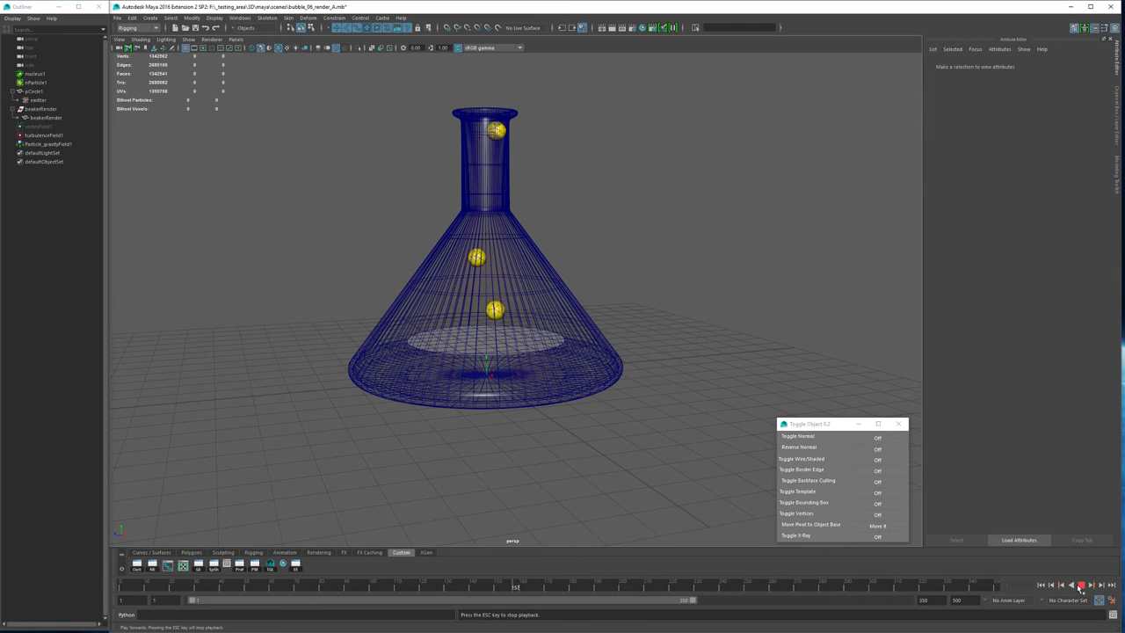
{"action": "left_click", "coordinate": [1081, 584]}
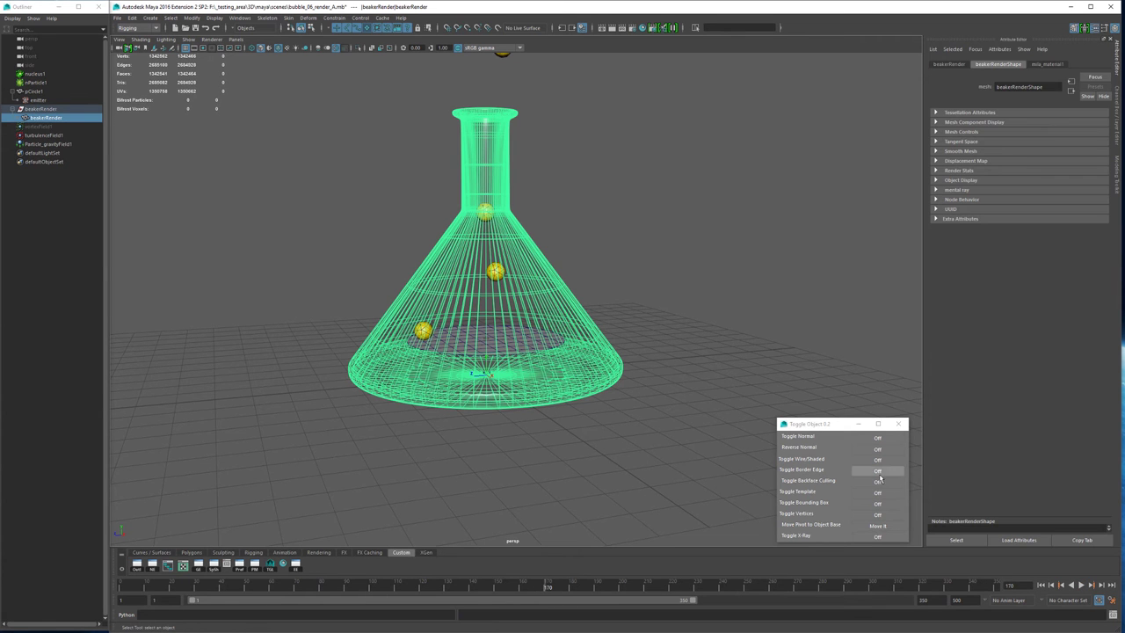
- Turn on backface culling for the beakerRender mesh
{"action": "left_click", "coordinate": [877, 483]}
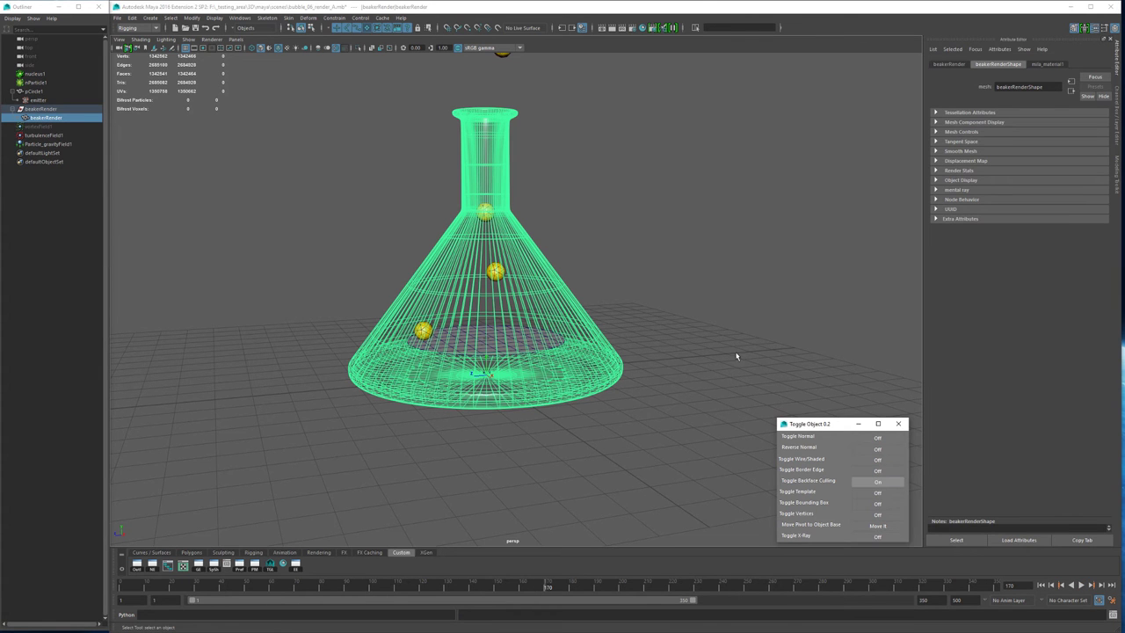
{"action": "left_click", "coordinate": [710, 329]}
{"action": "mouse_move", "coordinate": [573, 336]}
{"action": "middle_mouse_down", "text": "alt"}
{"action": "mouse_move", "coordinate": [551, 360]}
{"action": "mouse_move", "coordinate": [572, 355]}
{"action": "middle_mouse_up", "text": "alt"}
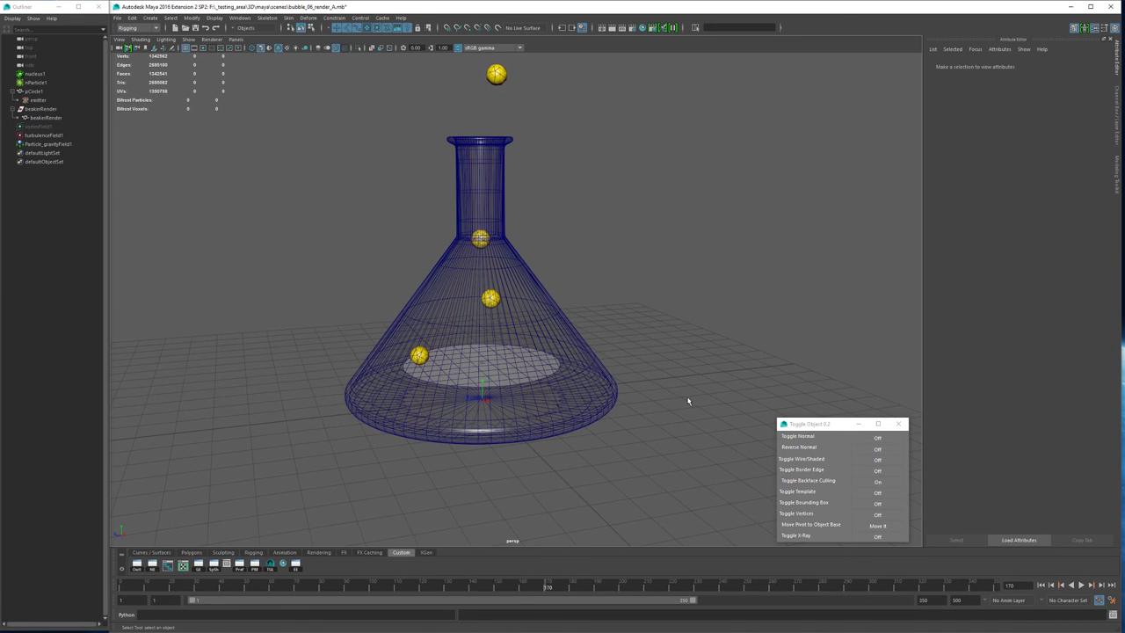
- Create a polygon disk, move it beside the beaker and scale it to roughly the width of the beaker's base
{"action": "right_click_drag", "start_coordinate": [633, 393], "coordinate": [364, 415], "text": "alt"}
{"action": "middle_click_drag", "start_coordinate": [363, 415], "coordinate": [422, 429], "text": "alt"}
{"action": "left_click_drag", "start_coordinate": [421, 429], "coordinate": [393, 450], "text": "alt"}
{"action": "right_click_drag", "start_coordinate": [417, 405], "coordinate": [460, 386], "text": "shift"}
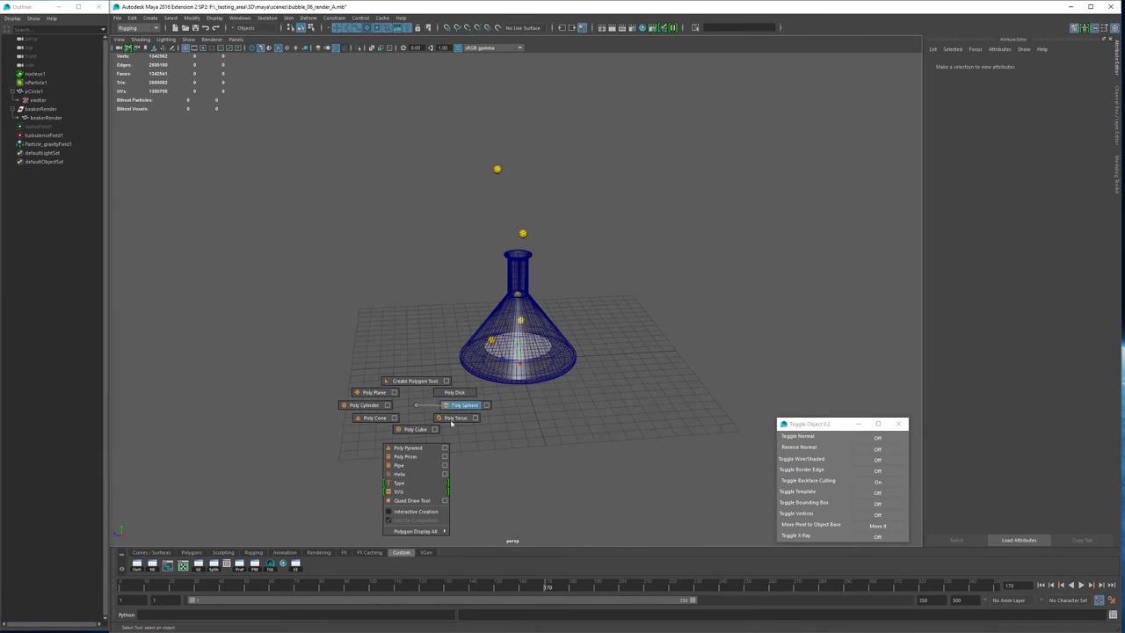
{"action": "left_click_drag", "start_coordinate": [533, 349], "coordinate": [429, 369]}
{"action": "key", "text": "r"}
{"action": "middle_click_drag", "start_coordinate": [430, 383], "coordinate": [453, 378], "text": "alt"}
{"action": "right_click_drag", "start_coordinate": [454, 378], "coordinate": [504, 394], "text": "alt"}
{"action": "middle_click_drag", "start_coordinate": [505, 393], "coordinate": [535, 389], "text": "alt"}
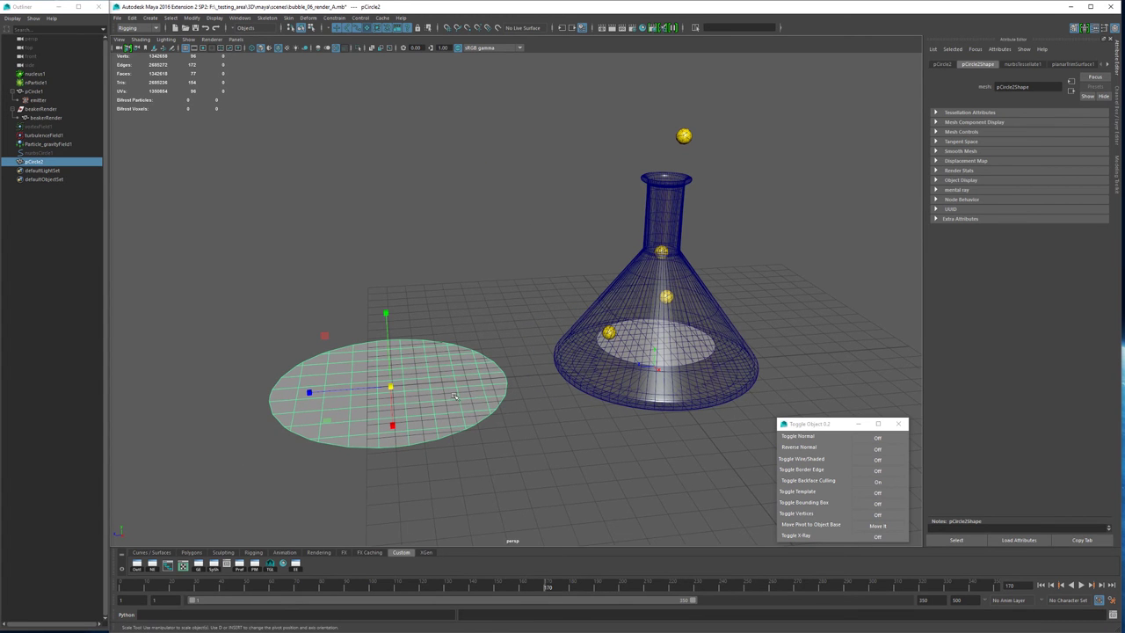
{"action": "left_click_drag", "start_coordinate": [391, 387], "coordinate": [386, 394]}
{"action": "scroll", "coordinate": [421, 403], "scroll_direction": "down", "scroll_amount": 2}
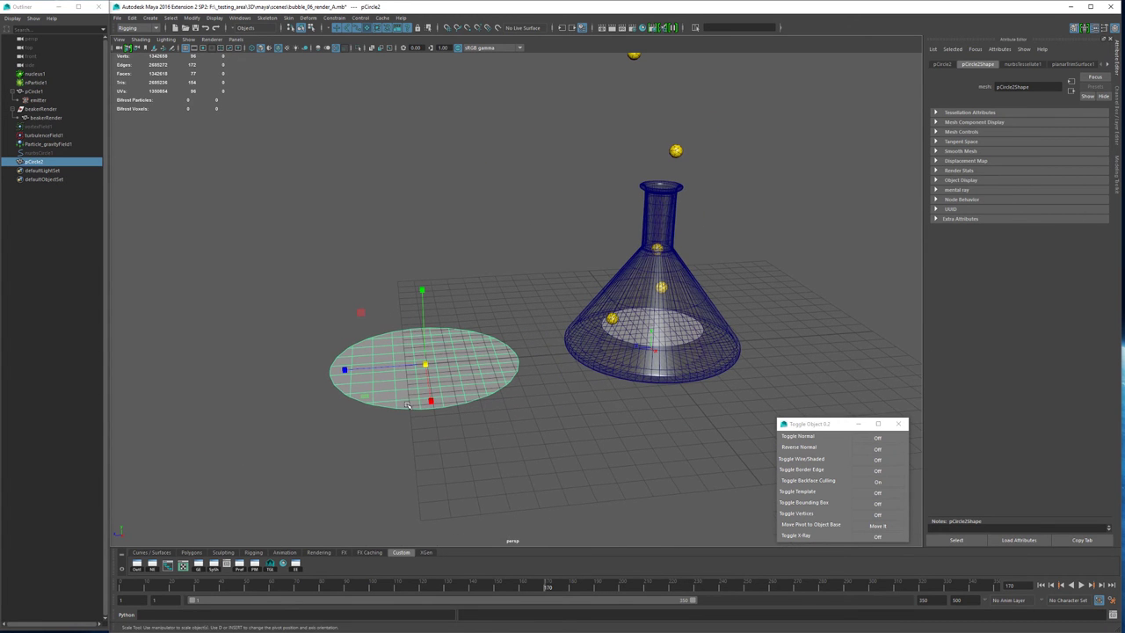
- Make the new disk emit nParticles with Emit from Object and play back the simulation briefly
{"action": "right_click", "coordinate": [488, 361], "text": "shift"}
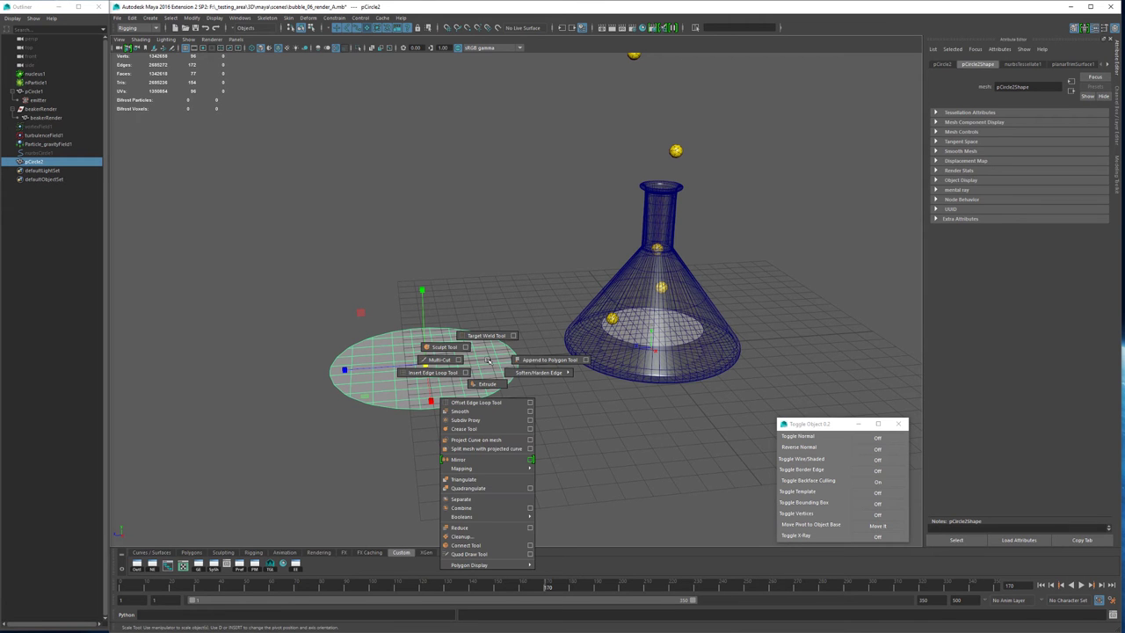
{"action": "left_click", "coordinate": [490, 361]}
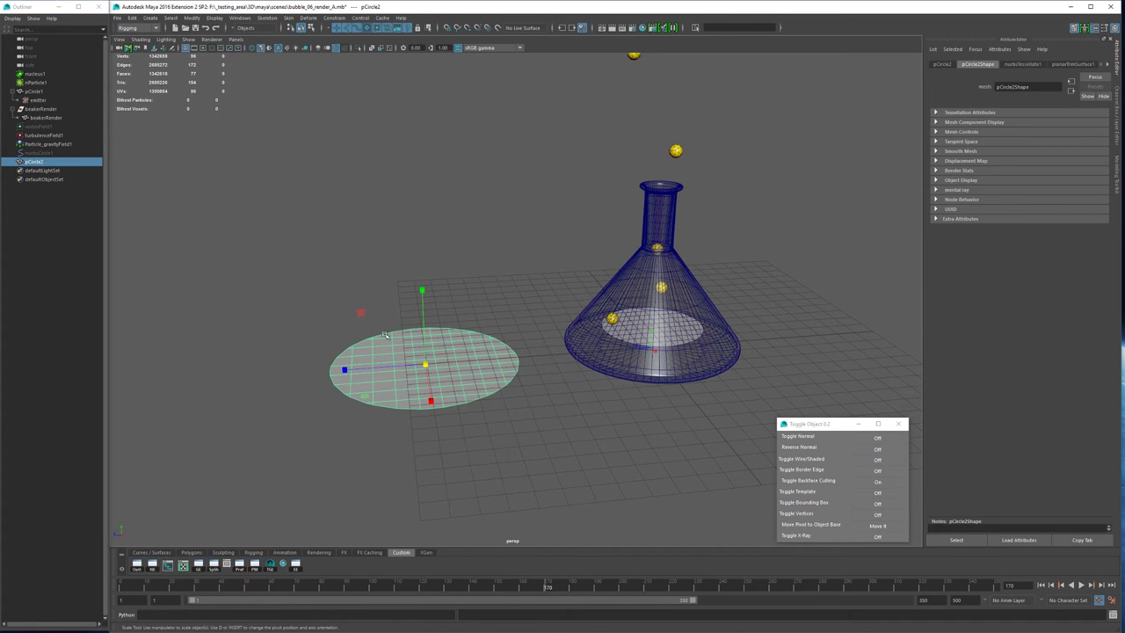
{"action": "key", "text": "space"}
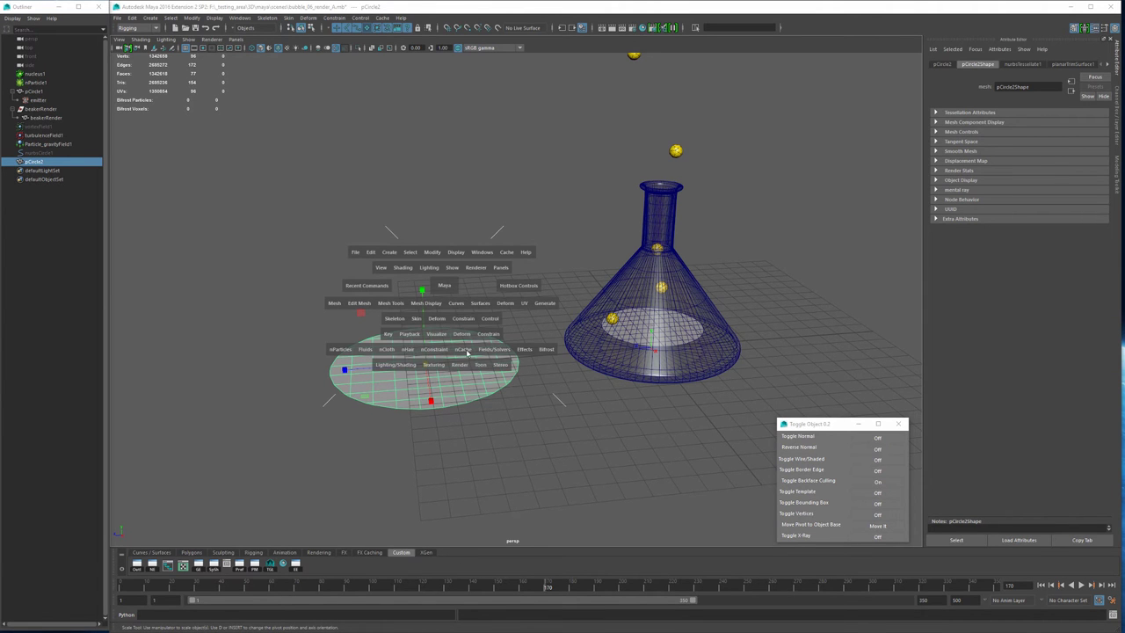
{"action": "left_click", "coordinate": [338, 349]}
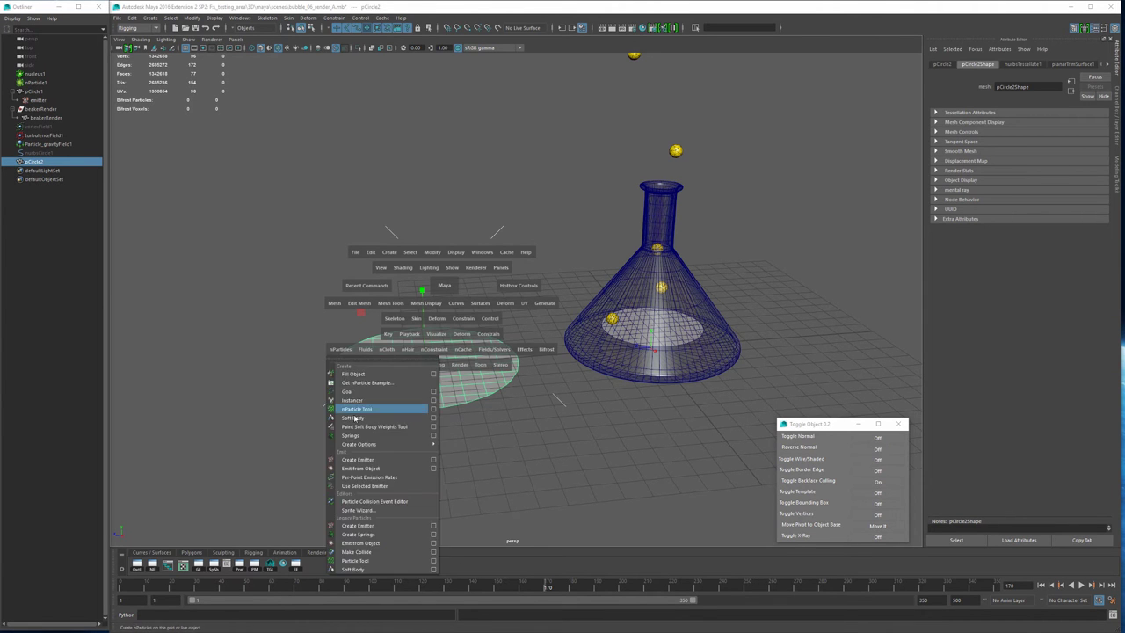
{"action": "left_click", "coordinate": [384, 468]}
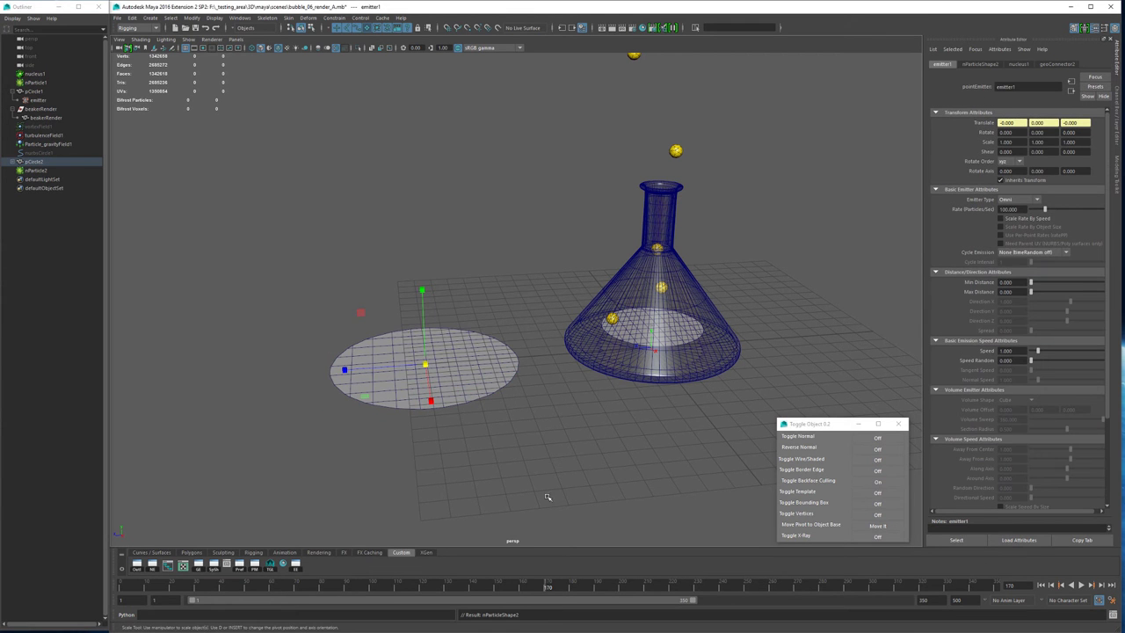
{"action": "left_click", "coordinate": [1081, 584]}
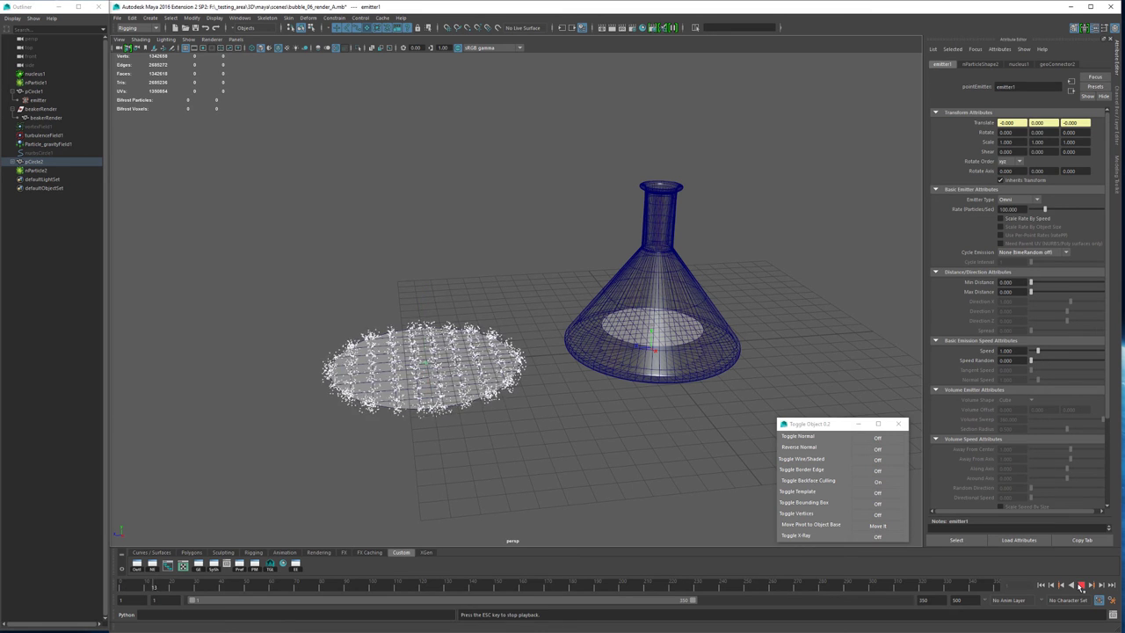
{"action": "left_click", "coordinate": [1080, 586]}
- Set the new disk's emitter1 to the Surface emitter type with a rate of 5.5 particles per second
{"action": "left_click", "coordinate": [475, 323]}
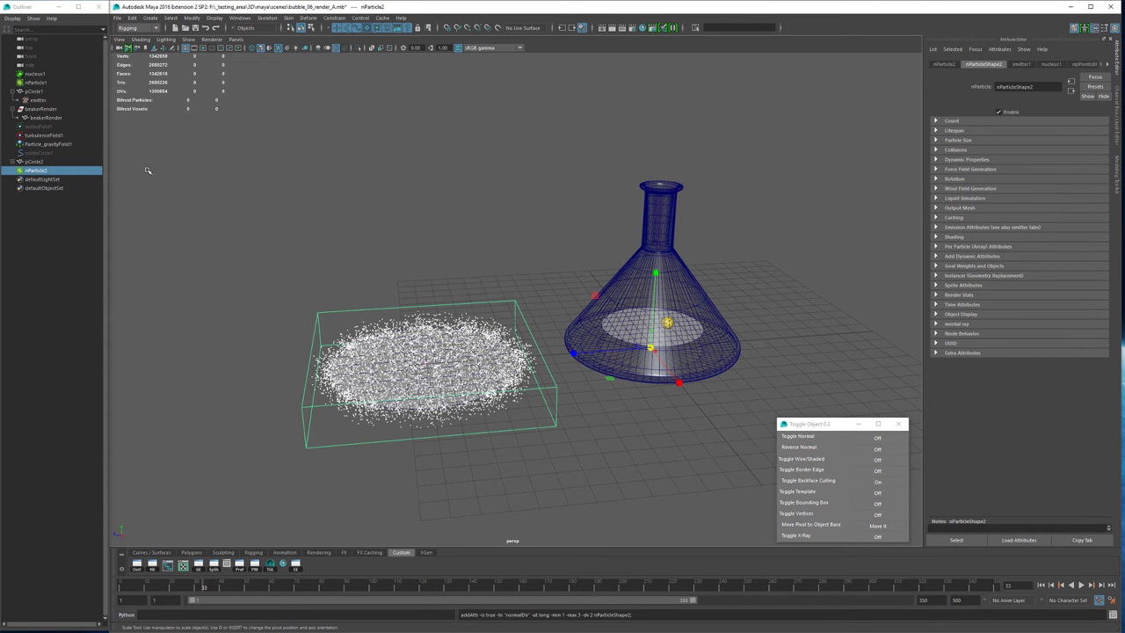
{"action": "left_click", "coordinate": [19, 163]}
{"action": "left_click", "coordinate": [39, 170]}
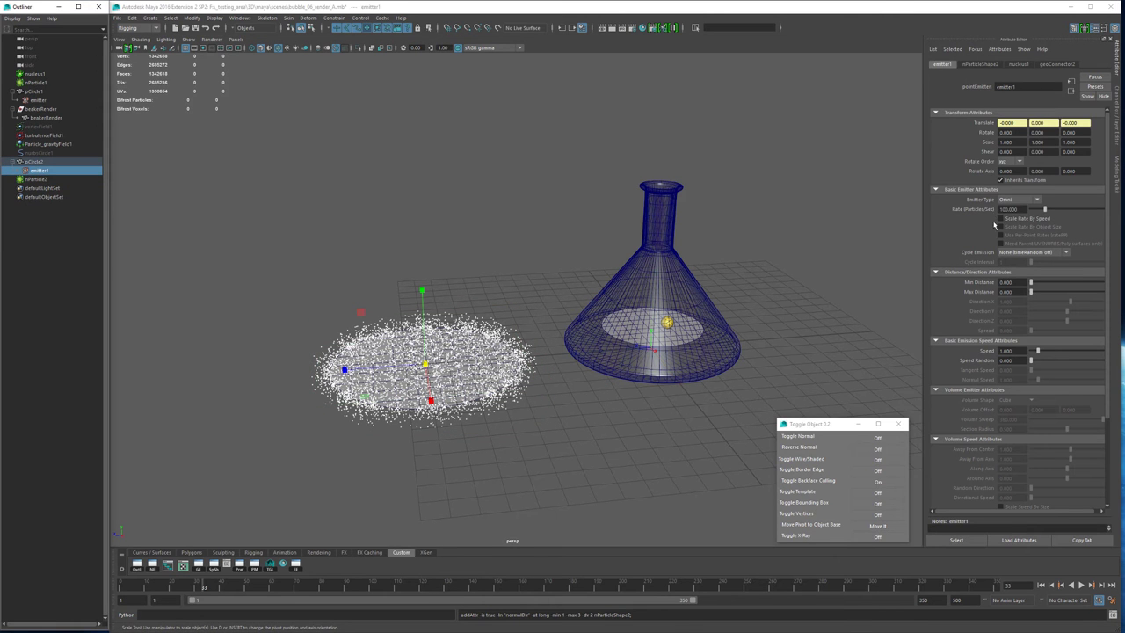
{"action": "left_click", "coordinate": [1037, 199]}
{"action": "left_click", "coordinate": [1020, 230]}
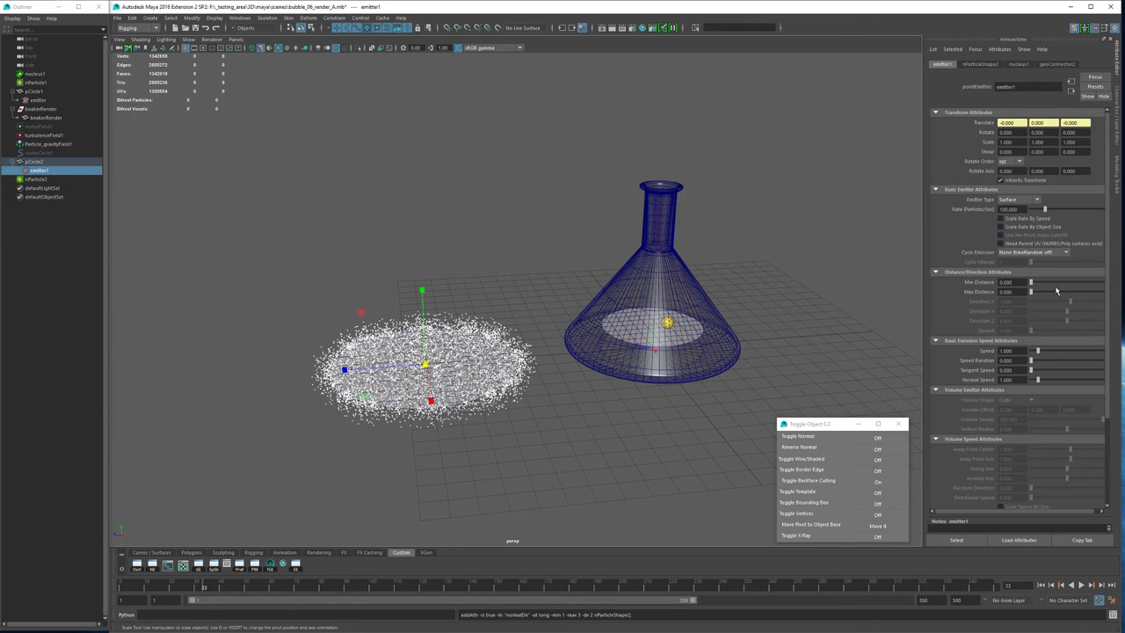
{"action": "left_click_drag", "start_coordinate": [1018, 209], "coordinate": [933, 223]}
{"action": "type", "text": "5.5"}
{"action": "key", "text": "Return"}
- Set the particle render type of nParticle2 to Spheres in its shading attributes
{"action": "left_click", "coordinate": [45, 181]}
{"action": "left_click", "coordinate": [951, 120]}
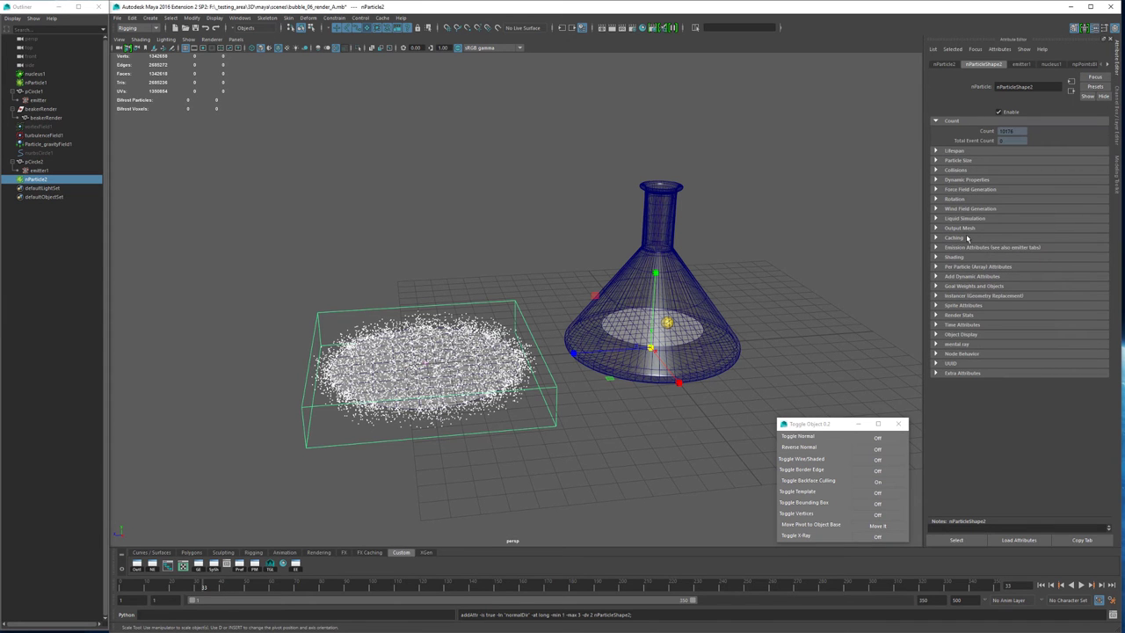
{"action": "left_click", "coordinate": [958, 170]}
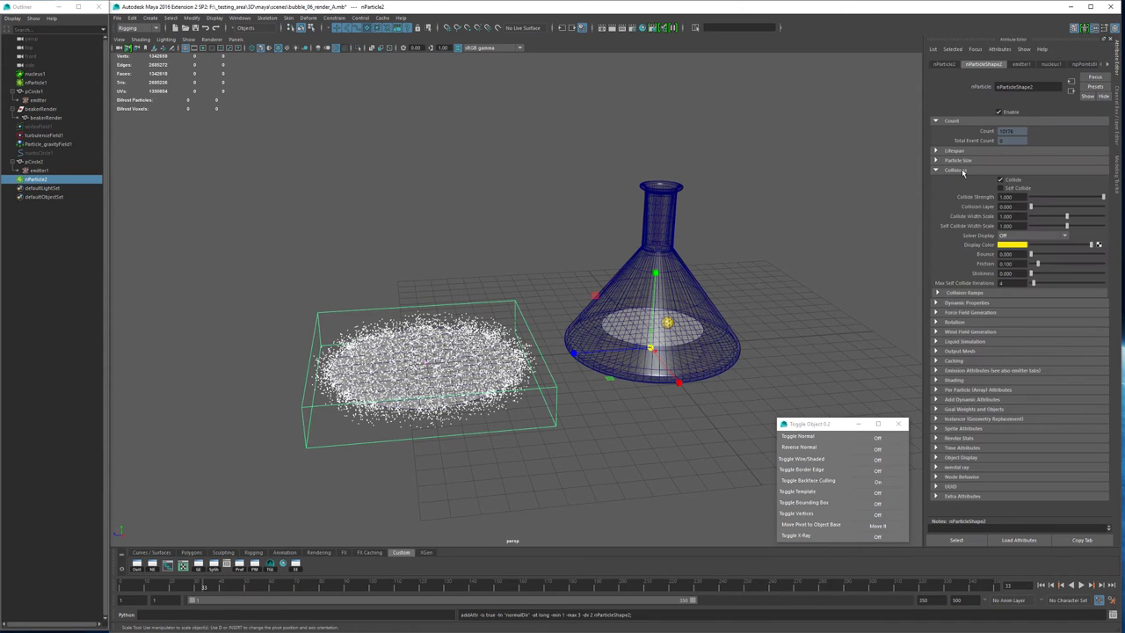
{"action": "left_click", "coordinate": [982, 160]}
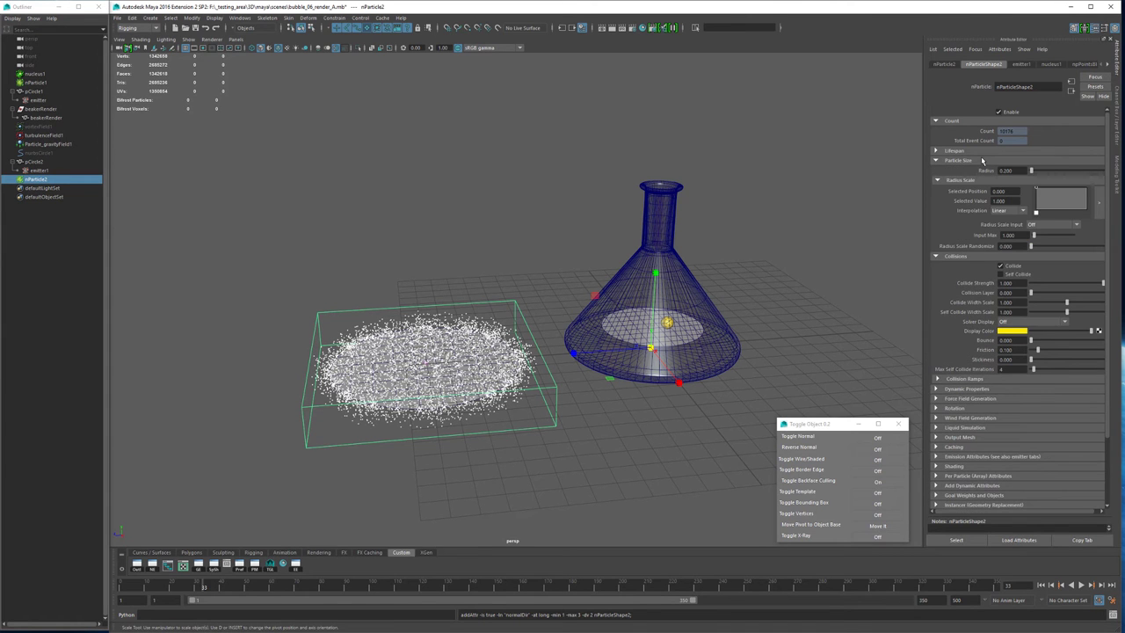
{"action": "left_click", "coordinate": [980, 160]}
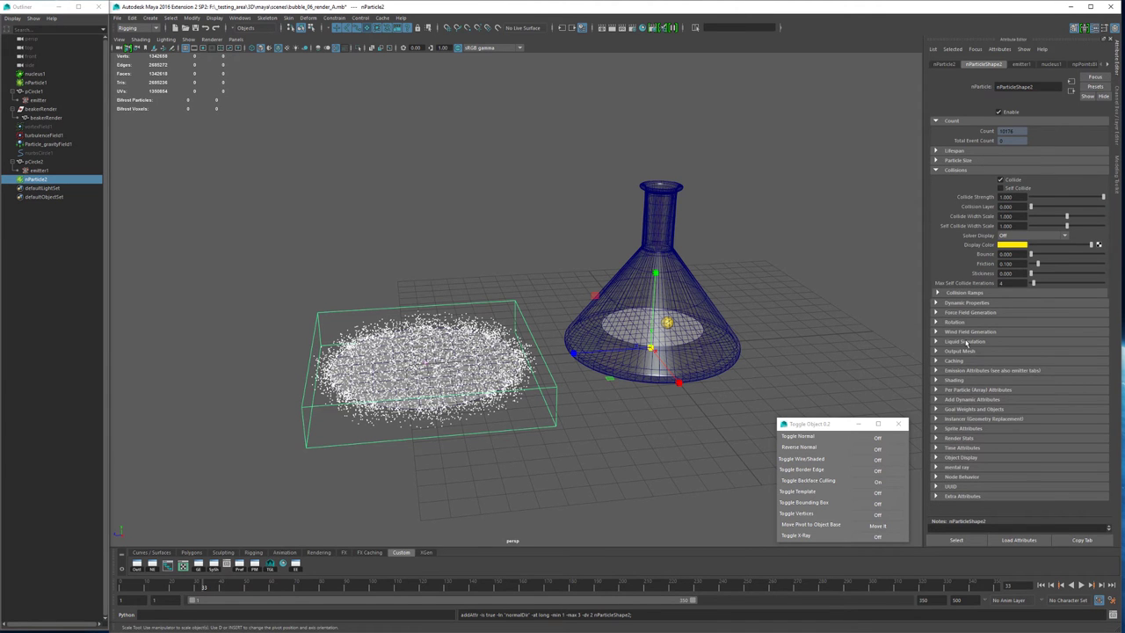
{"action": "left_click", "coordinate": [964, 350]}
{"action": "left_click", "coordinate": [965, 351]}
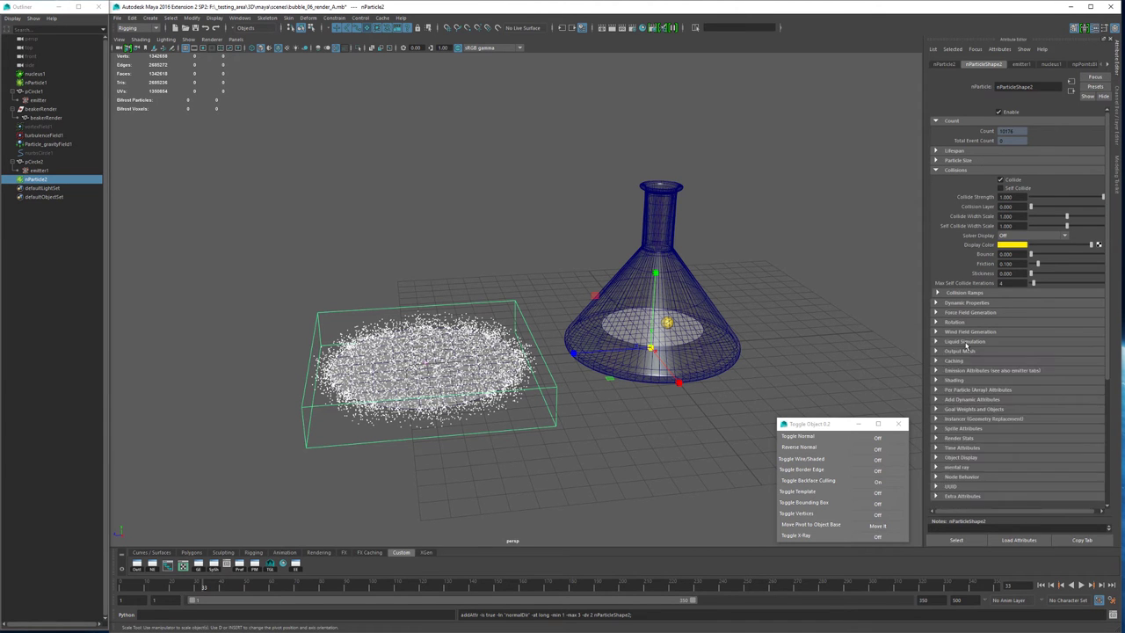
{"action": "left_click", "coordinate": [967, 351]}
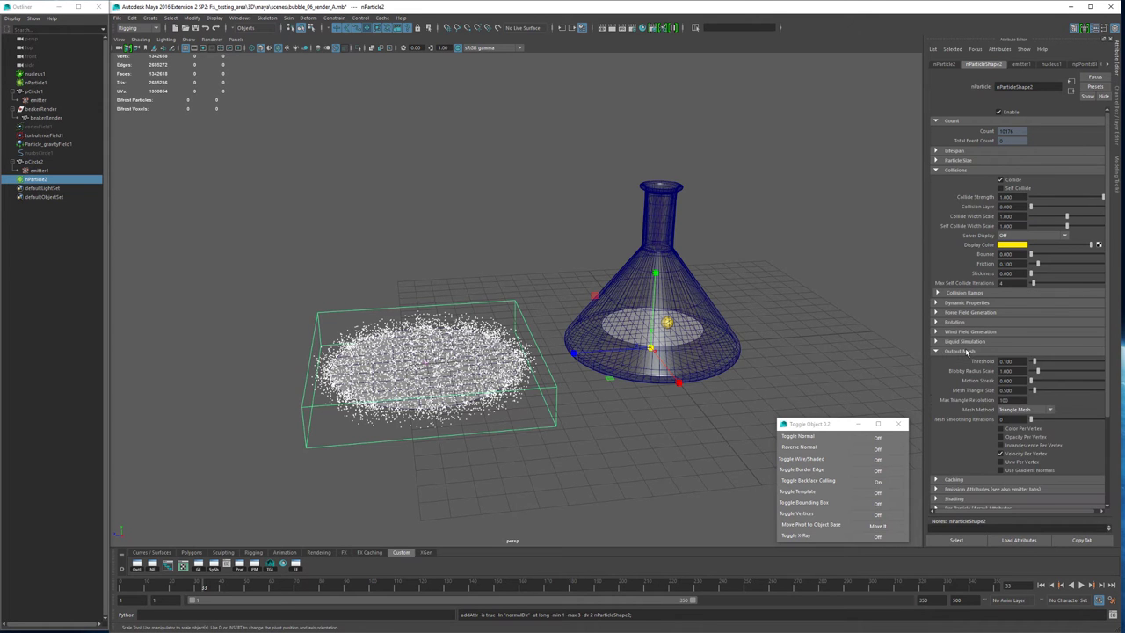
{"action": "left_click", "coordinate": [966, 351]}
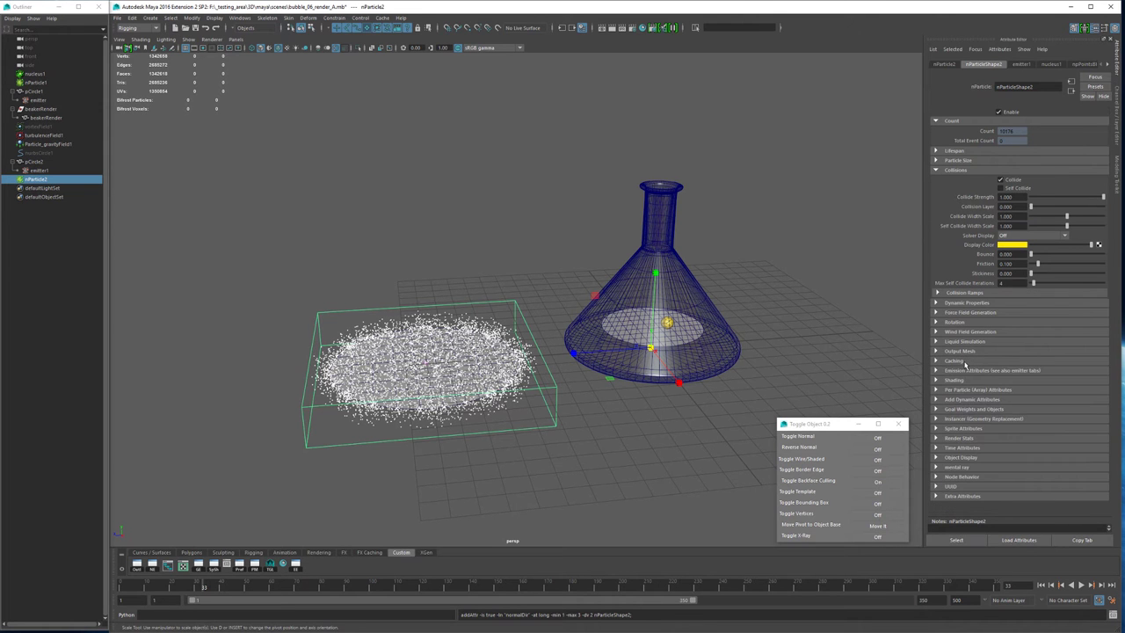
{"action": "left_click", "coordinate": [960, 381]}
{"action": "left_click", "coordinate": [1019, 391]}
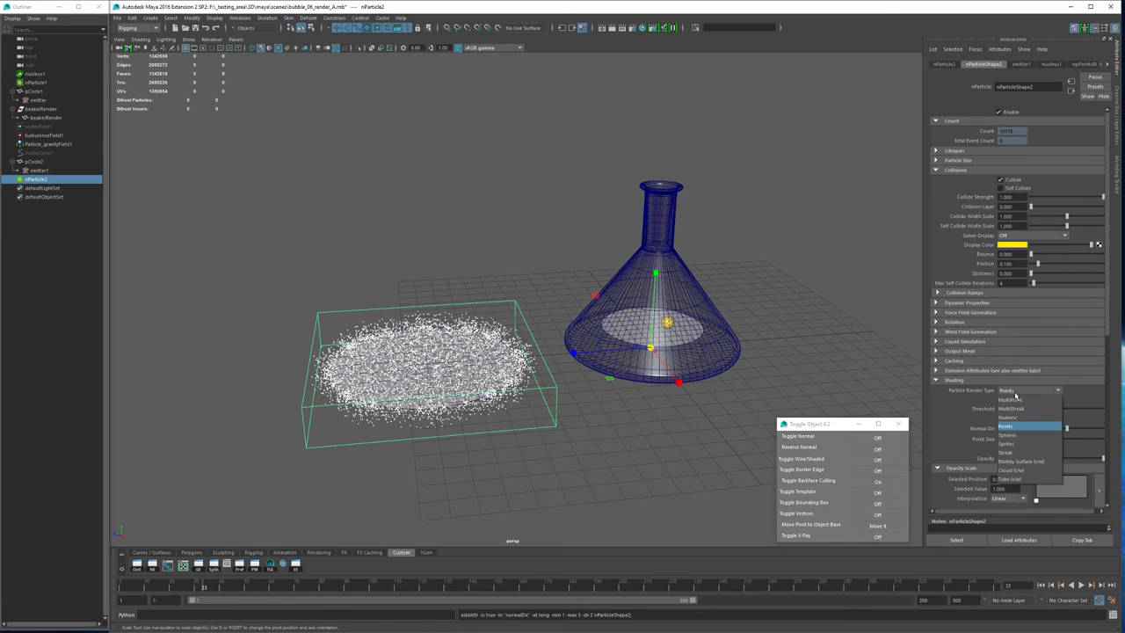
{"action": "left_click", "coordinate": [1008, 435]}
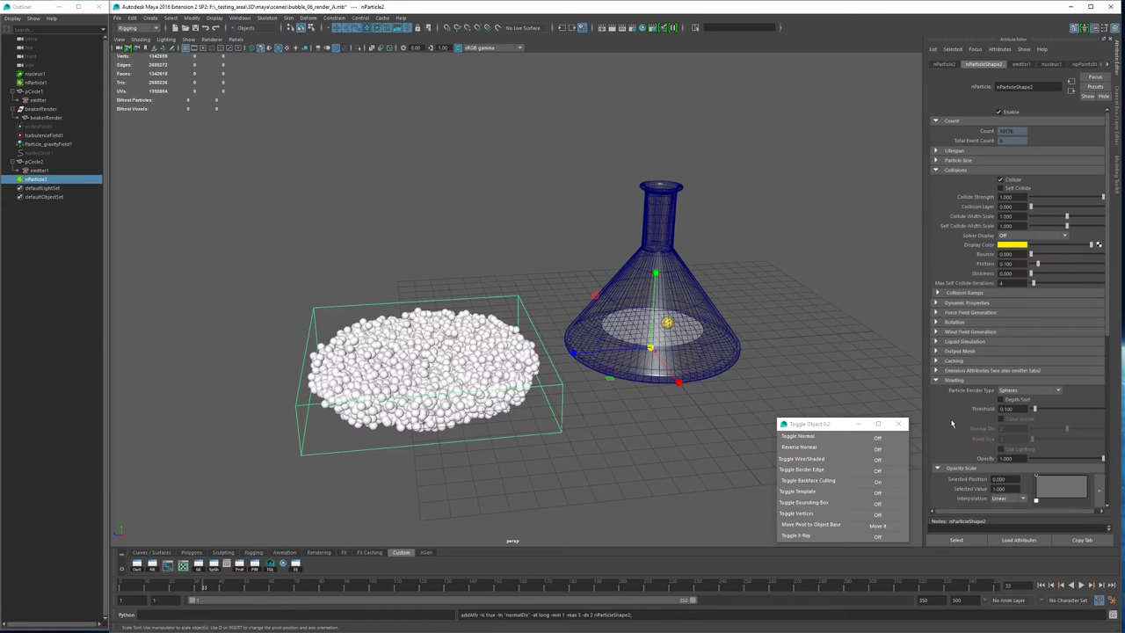
- Play back the simulation to check the sphere particles emitted from the new disk
{"action": "left_click", "coordinate": [1049, 585]}
{"action": "left_click", "coordinate": [1080, 584]}
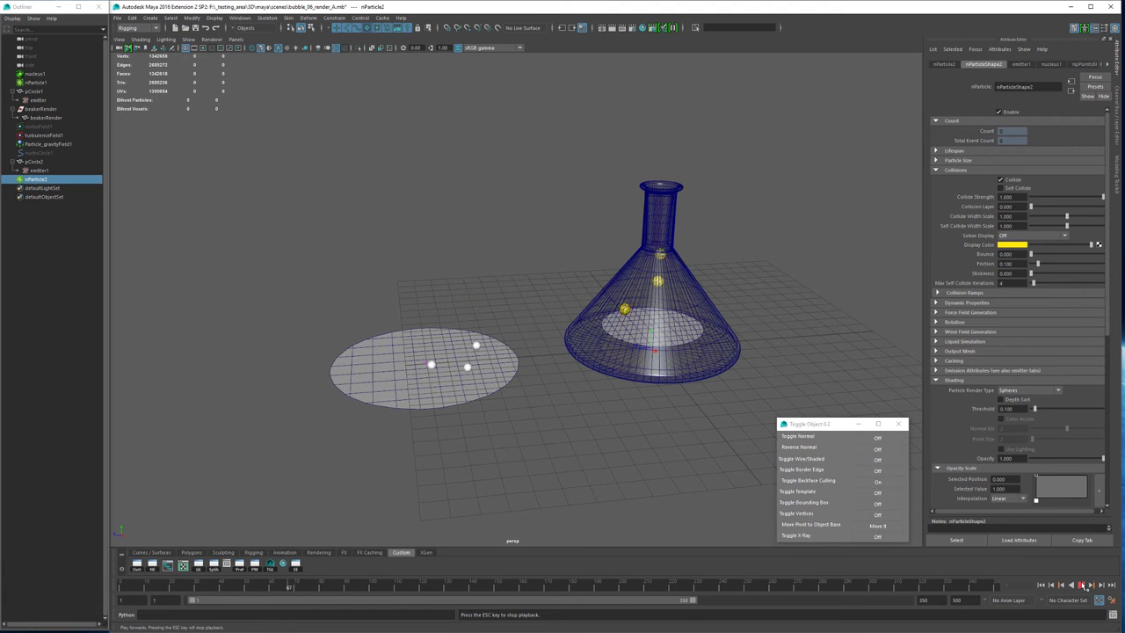
{"action": "left_click", "coordinate": [1082, 586]}
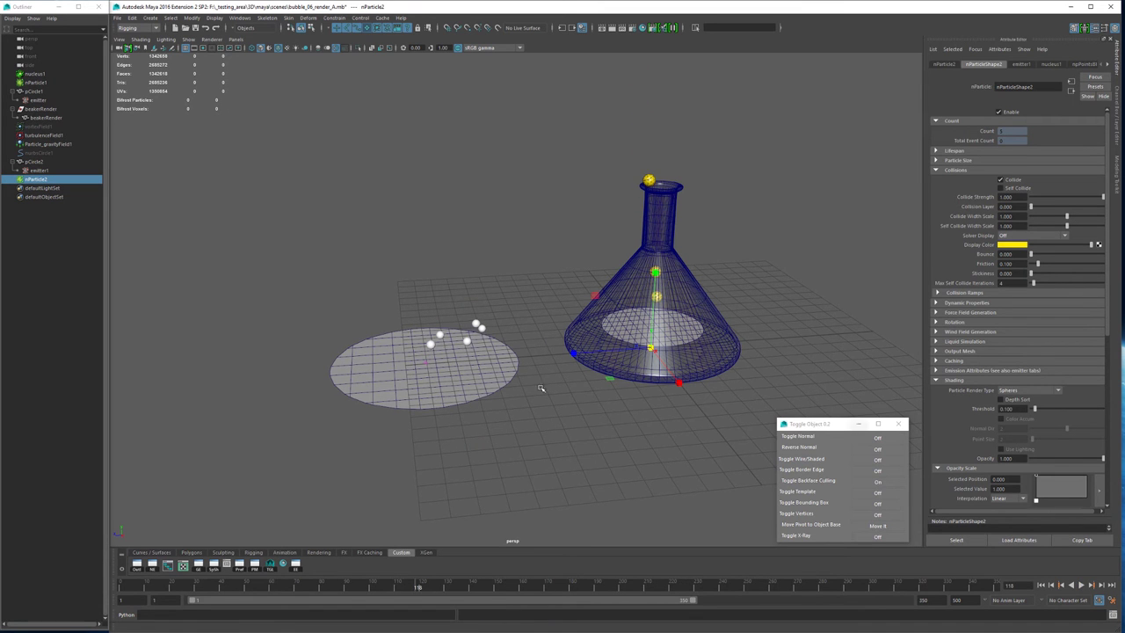
- Examine the attributes of the vortex, turbulence and gravity fields, the nucleus1 solver and nParticle1
{"action": "left_click", "coordinate": [40, 126]}
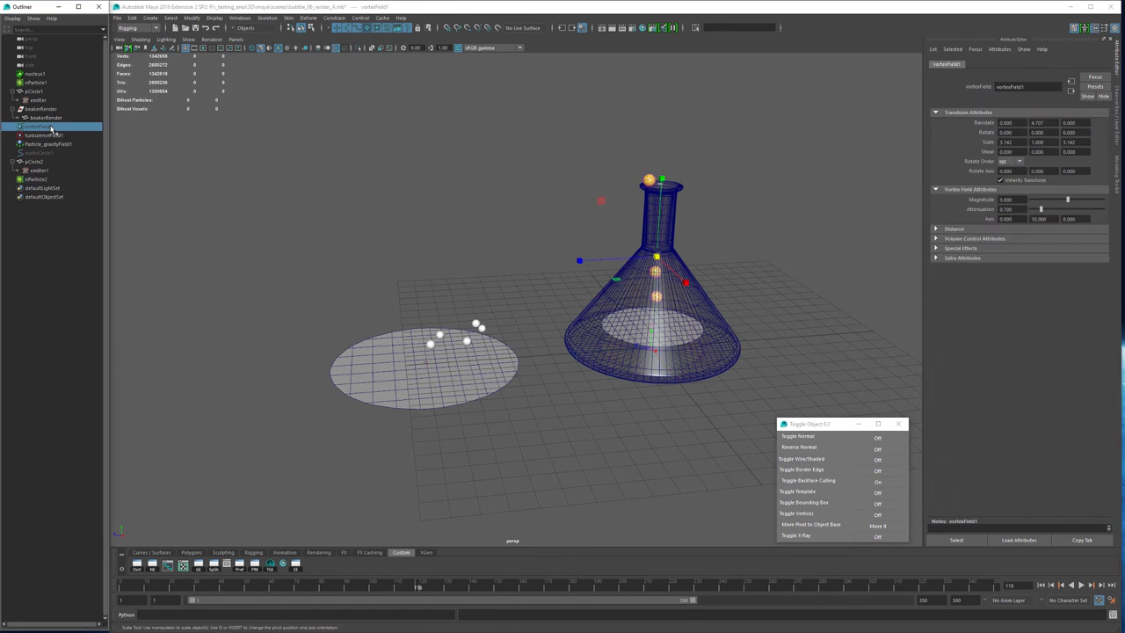
{"action": "left_click", "coordinate": [35, 136]}
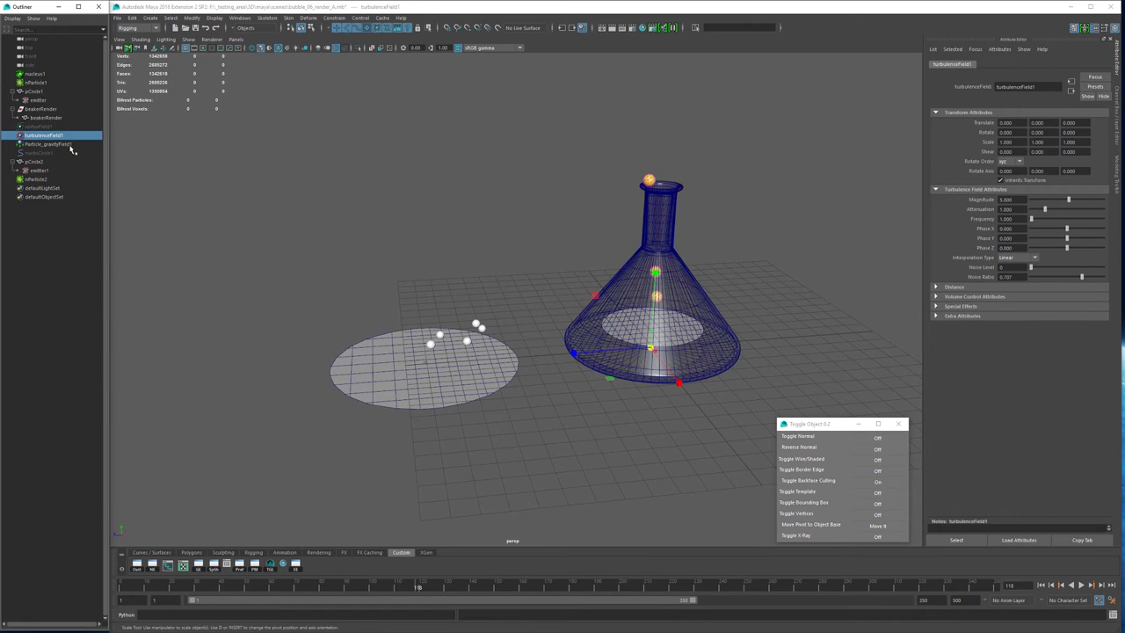
{"action": "left_click", "coordinate": [48, 144]}
{"action": "left_click_drag", "start_coordinate": [127, 244], "coordinate": [394, 296], "text": "alt"}
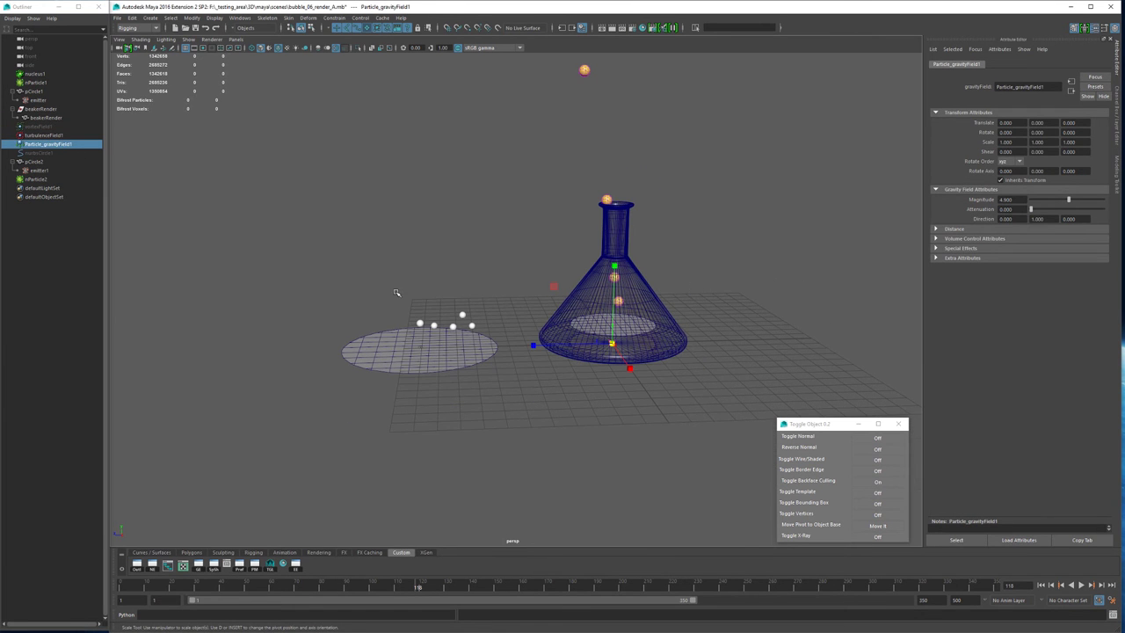
{"action": "left_click", "coordinate": [37, 75]}
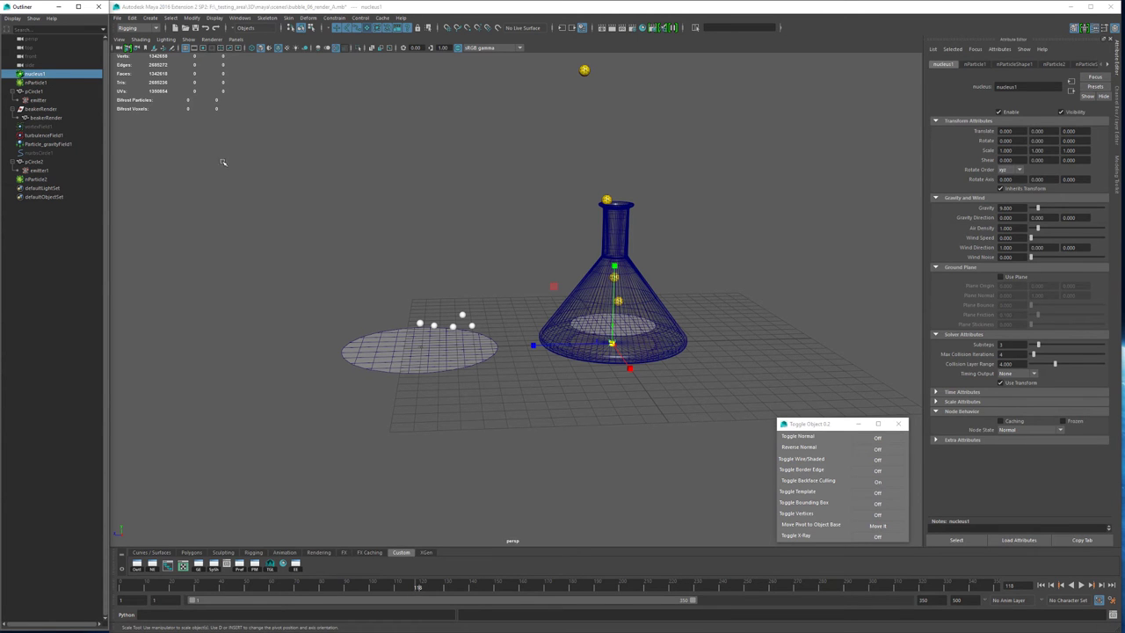
{"action": "left_click", "coordinate": [39, 82]}
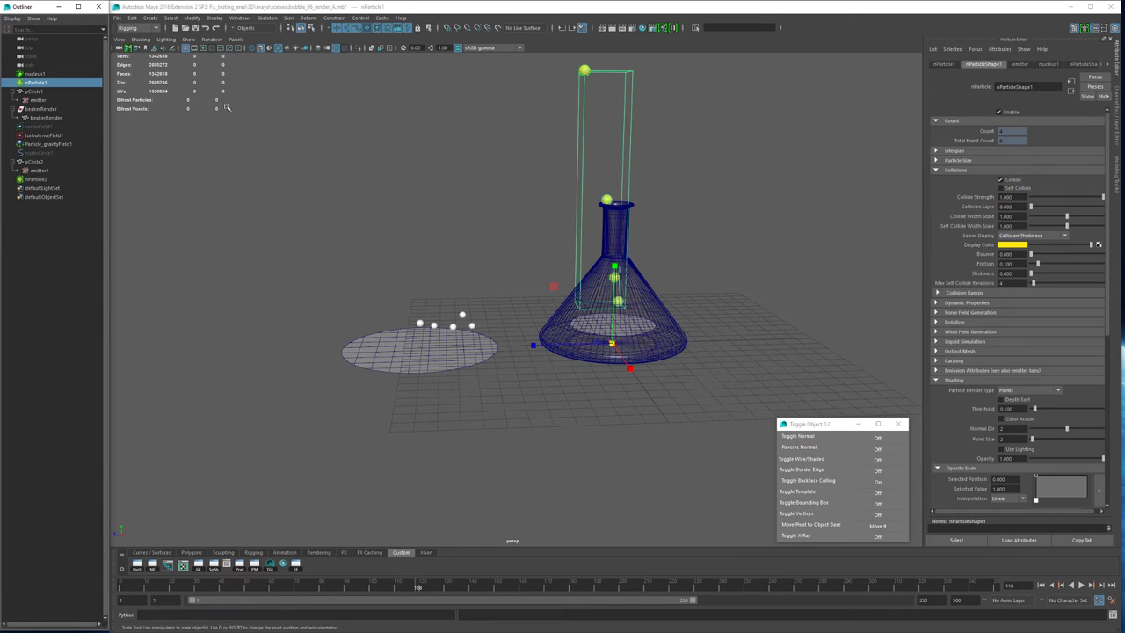
- Collapse the open attribute sections of nParticle1 and examine its gravity setting in Dynamic Properties
{"action": "left_click", "coordinate": [951, 171]}
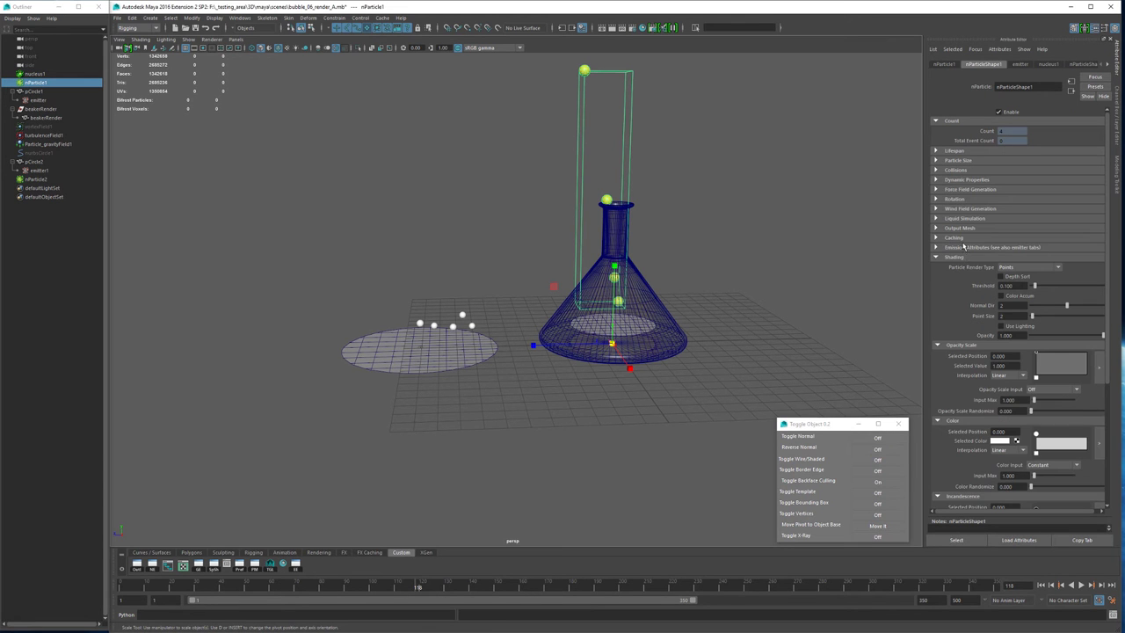
{"action": "left_click", "coordinate": [956, 257]}
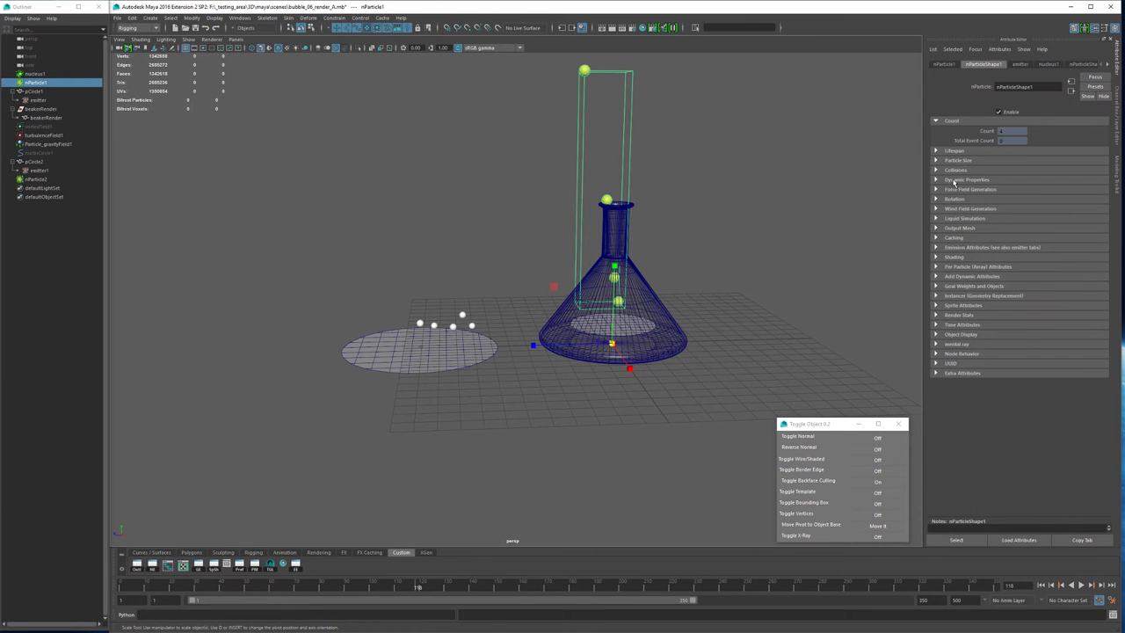
{"action": "left_click", "coordinate": [955, 180]}
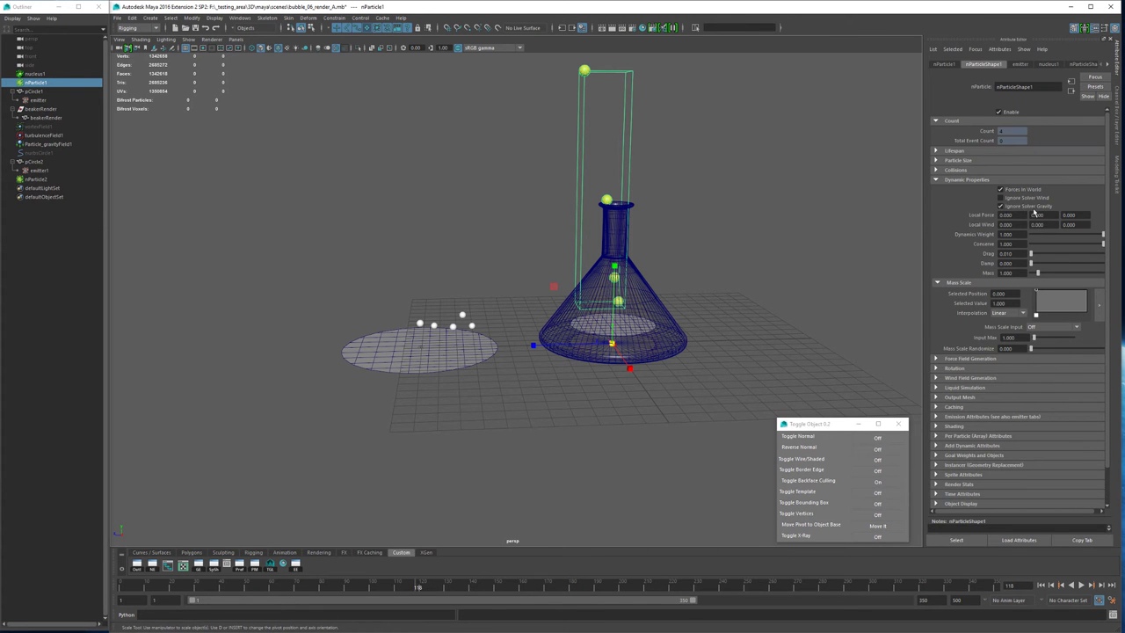
- Delete the example disk pCircle2 together with its emitter1 and nParticle2, and frame the remaining beaker
{"action": "left_click", "coordinate": [419, 323]}
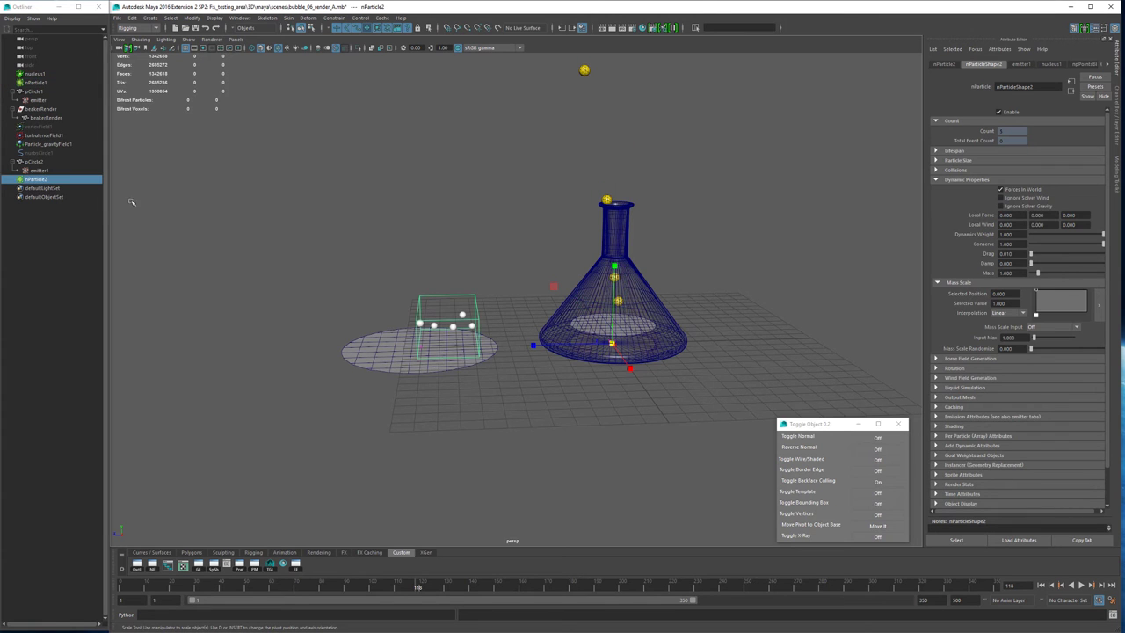
{"action": "left_click", "coordinate": [31, 163]}
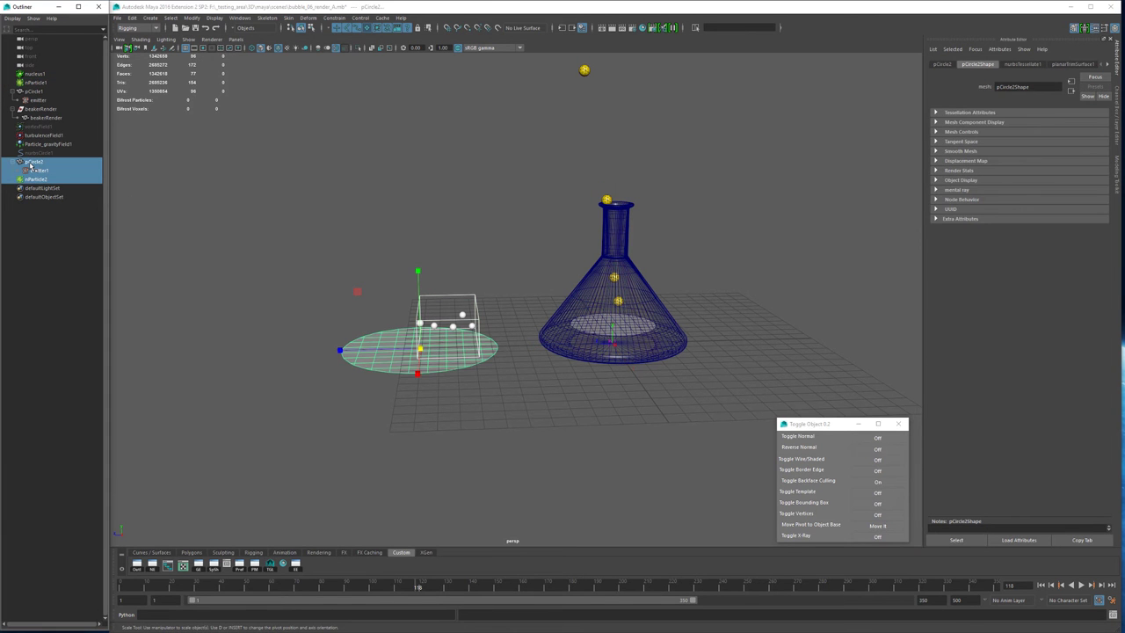
{"action": "key", "text": "Delete"}
{"action": "key", "text": "a"}
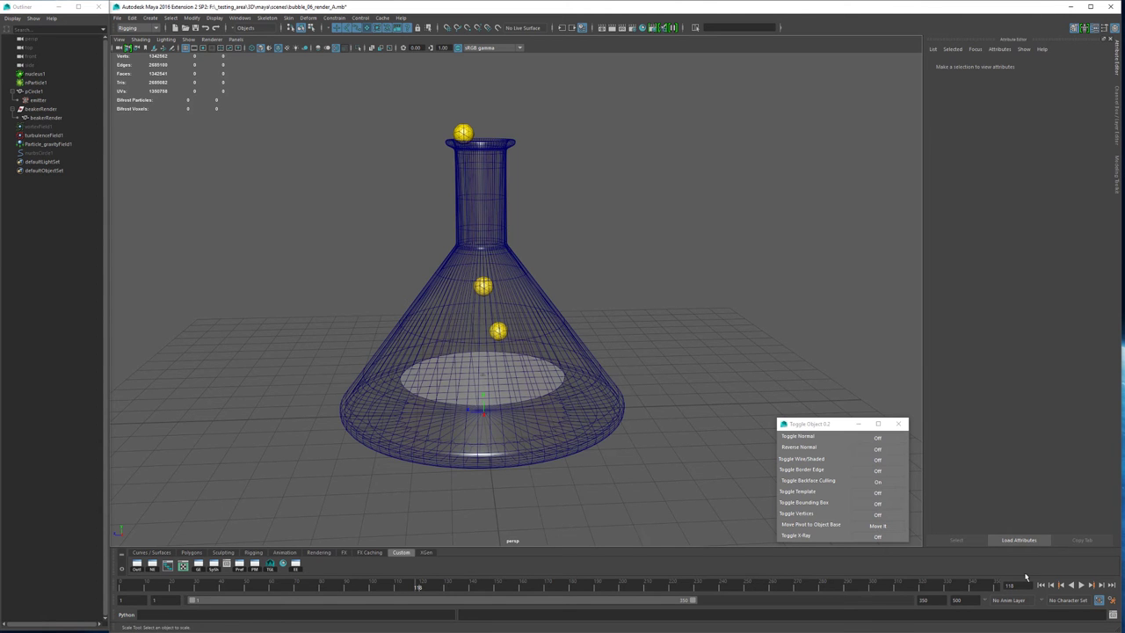
- Play back and scrub the beaker simulation to check how the bubbles rise through the neck
{"action": "left_click", "coordinate": [1081, 585]}
{"action": "right_click_drag", "start_coordinate": [567, 246], "coordinate": [530, 278], "text": "alt"}
{"action": "right_click_drag", "start_coordinate": [484, 329], "coordinate": [557, 322], "text": "alt"}
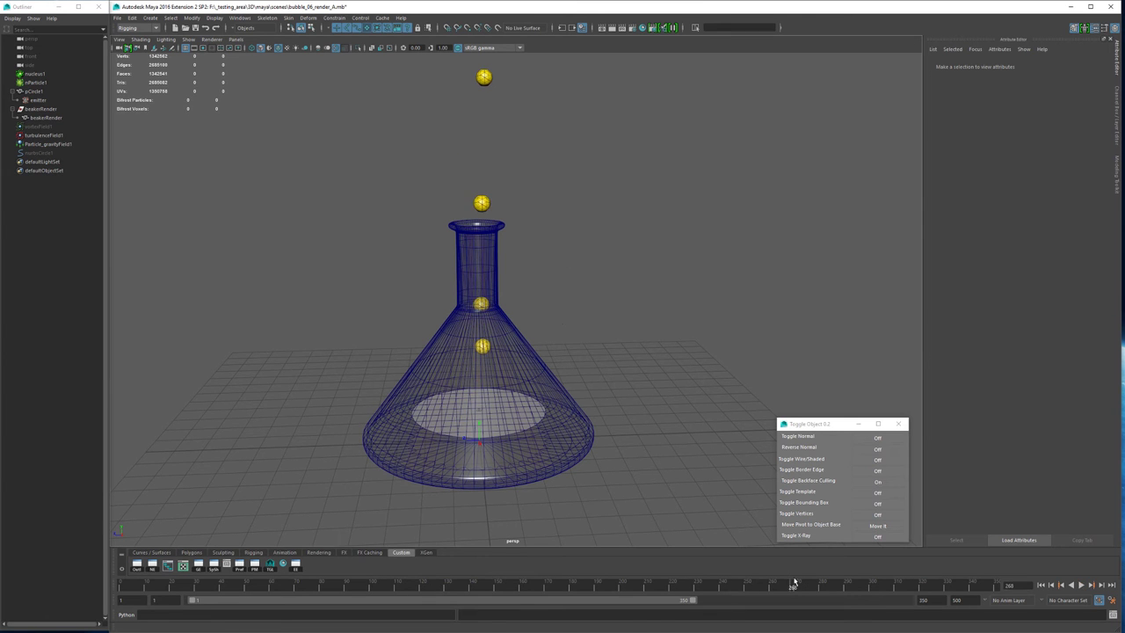
{"action": "mouse_move", "coordinate": [704, 584]}
{"action": "left_mouse_down"}
{"action": "mouse_move", "coordinate": [470, 575]}
{"action": "mouse_move", "coordinate": [727, 582]}
{"action": "left_mouse_up"}
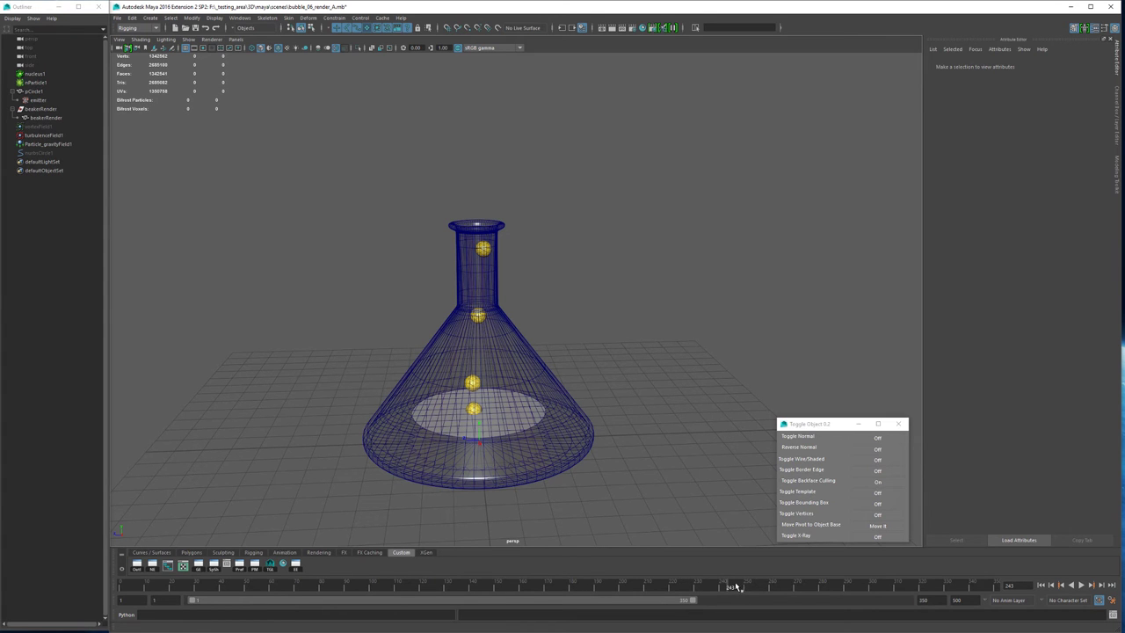
{"action": "left_click_drag", "start_coordinate": [724, 585], "coordinate": [587, 584]}
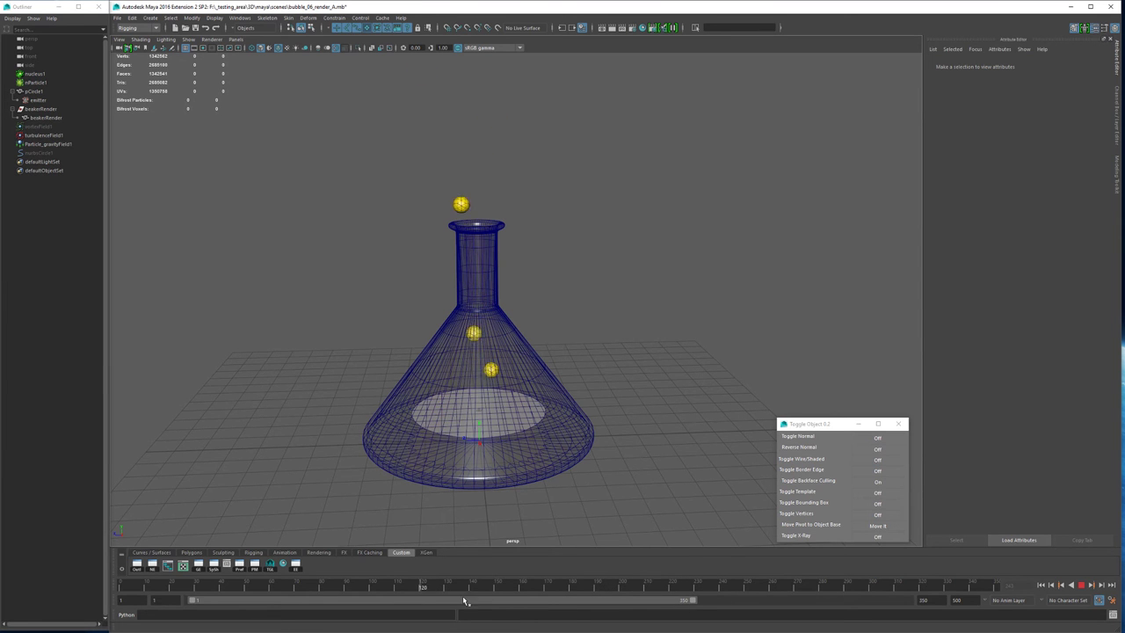
{"action": "mouse_move", "coordinate": [404, 599]}
{"action": "left_mouse_down"}
{"action": "mouse_move", "coordinate": [526, 606]}
{"action": "mouse_move", "coordinate": [257, 589]}
{"action": "left_mouse_up"}
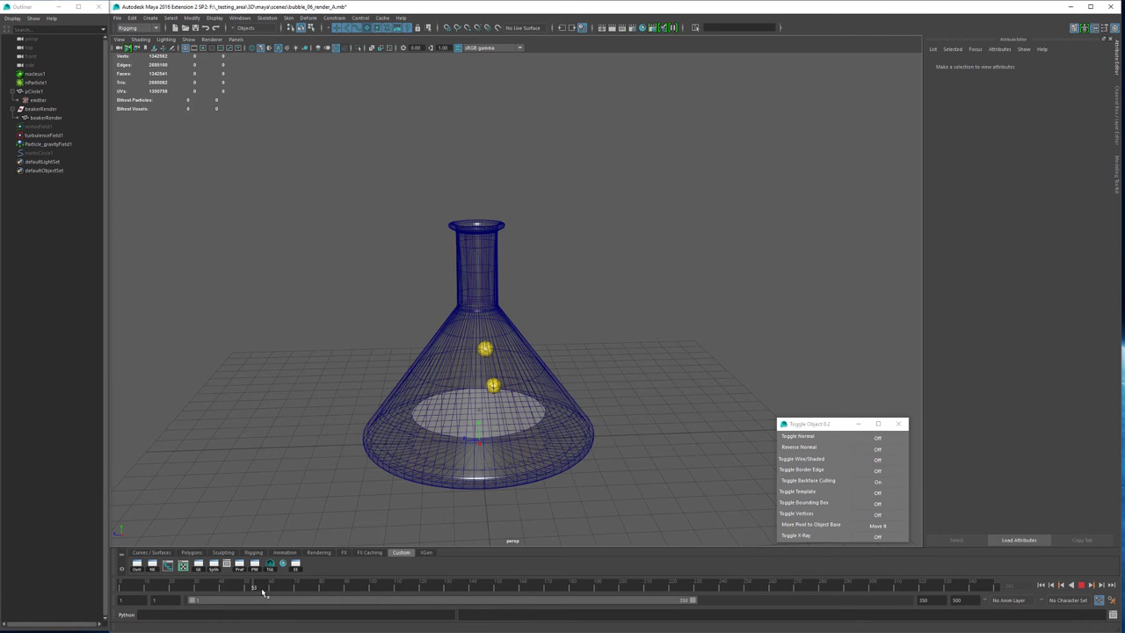
- Close the Toggle Object window and replay the simulation from the first frame
{"action": "left_click", "coordinate": [898, 423]}
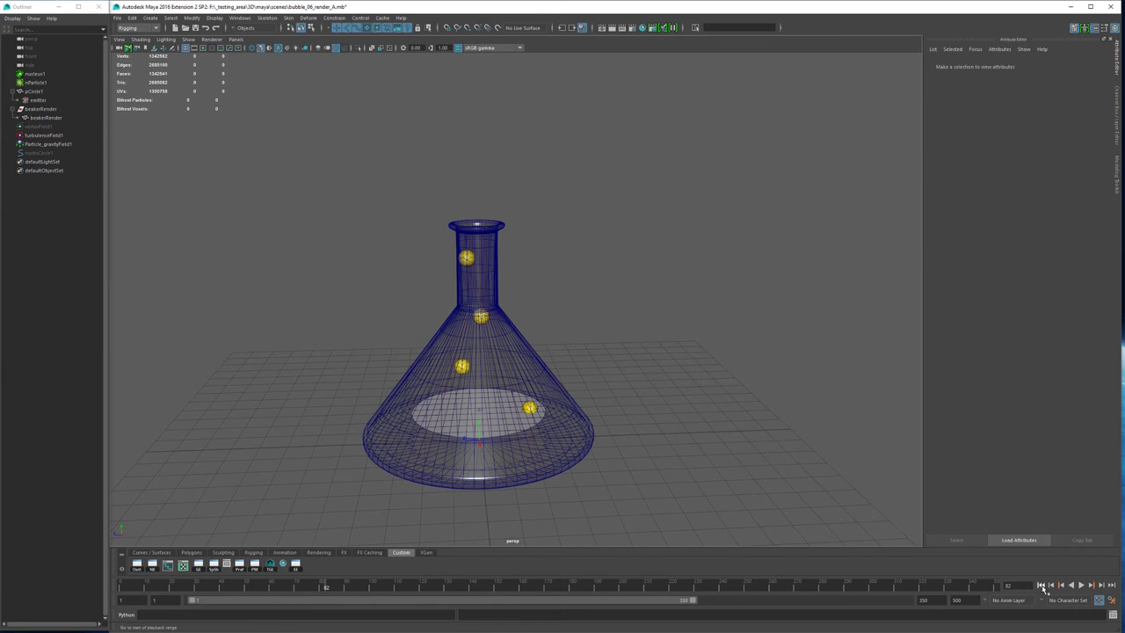
{"action": "left_click", "coordinate": [1041, 585]}
{"action": "left_click", "coordinate": [1082, 586]}
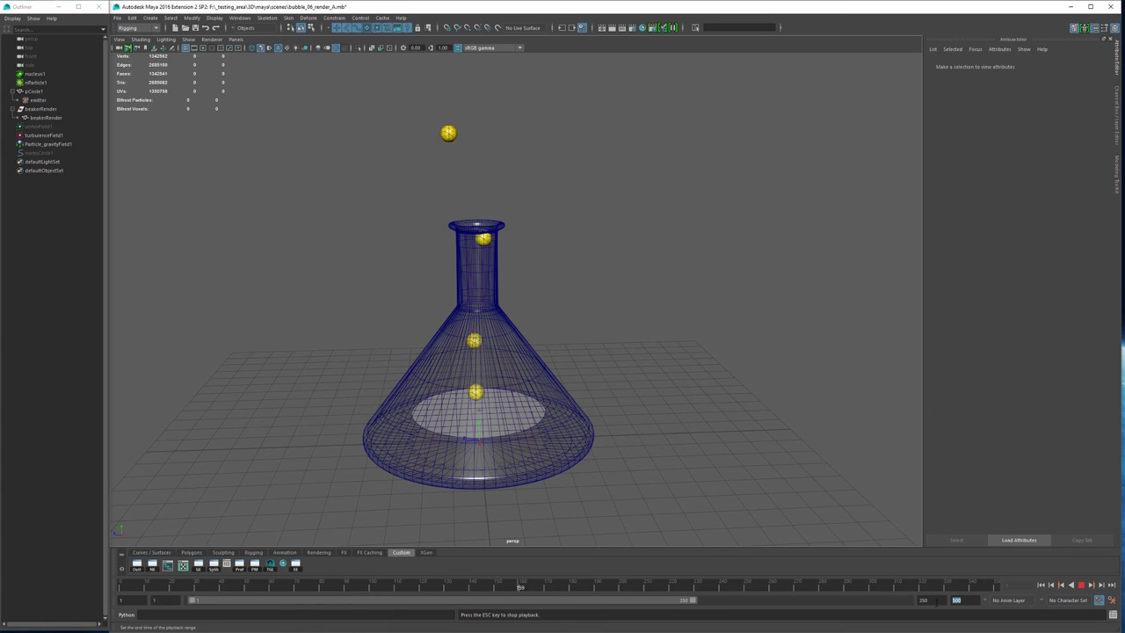
- Set the animation end time to 350 and stop the playback
{"action": "type", "text": "35"}
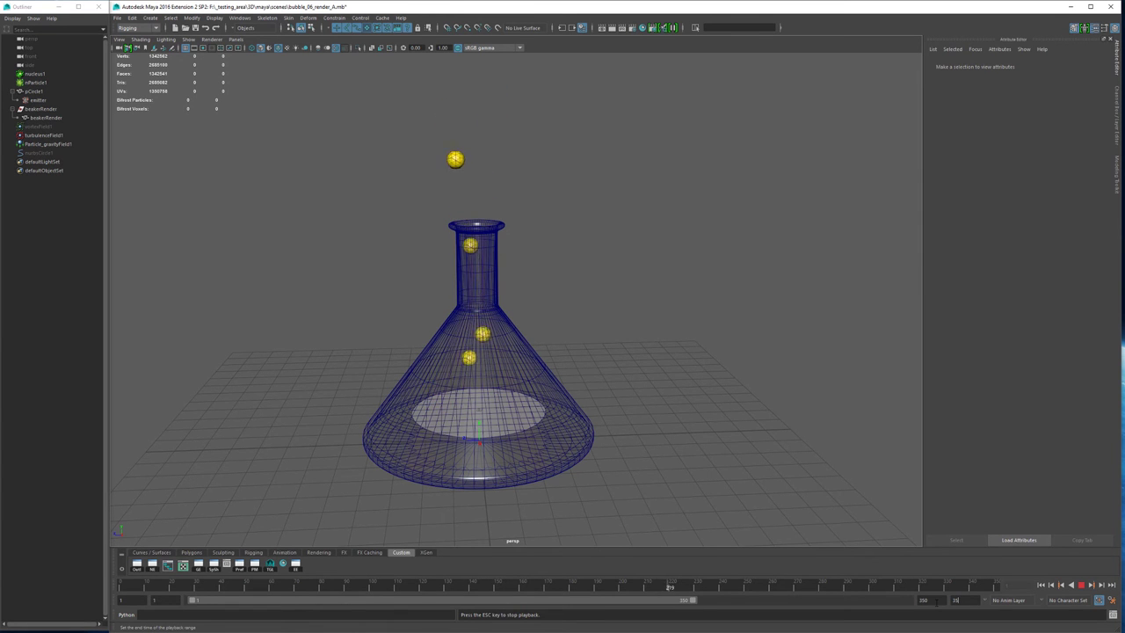
{"action": "type", "text": "0"}
{"action": "key", "text": "Return"}
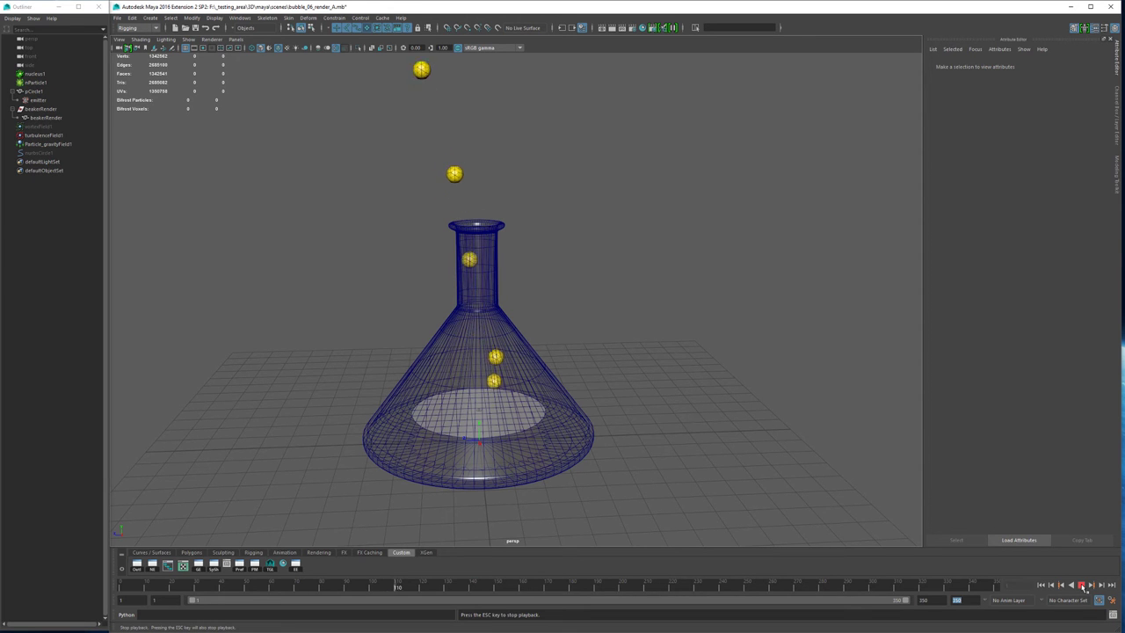
{"action": "left_click", "coordinate": [1082, 586]}
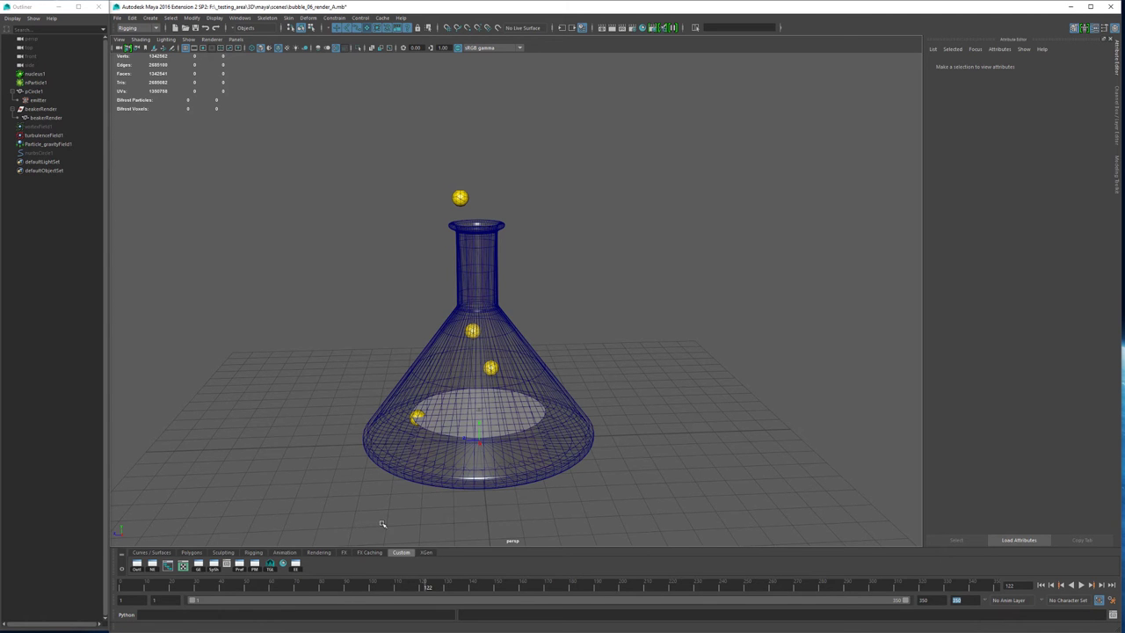
- Switch to djv_view to show the rendered bubble_11 beaker sequence, and move its window off the screen
{"action": "key", "text": "alt+Tab"}
{"action": "left_click_drag", "start_coordinate": [0, 169], "coordinate": [523, 144]}
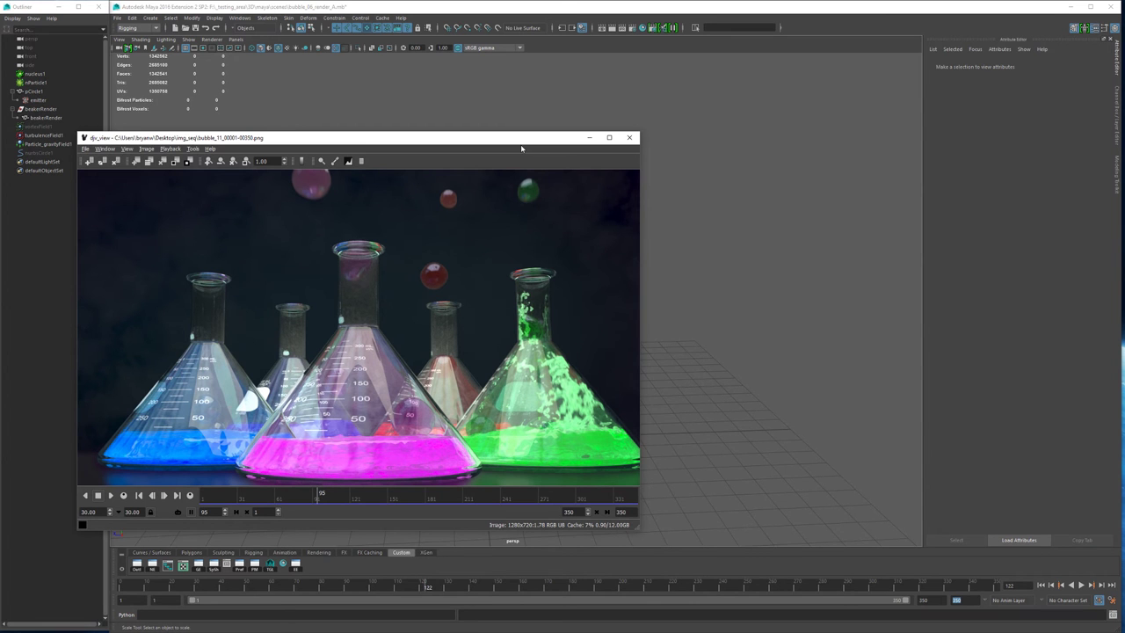
{"action": "left_click_drag", "start_coordinate": [514, 141], "coordinate": [587, 142]}
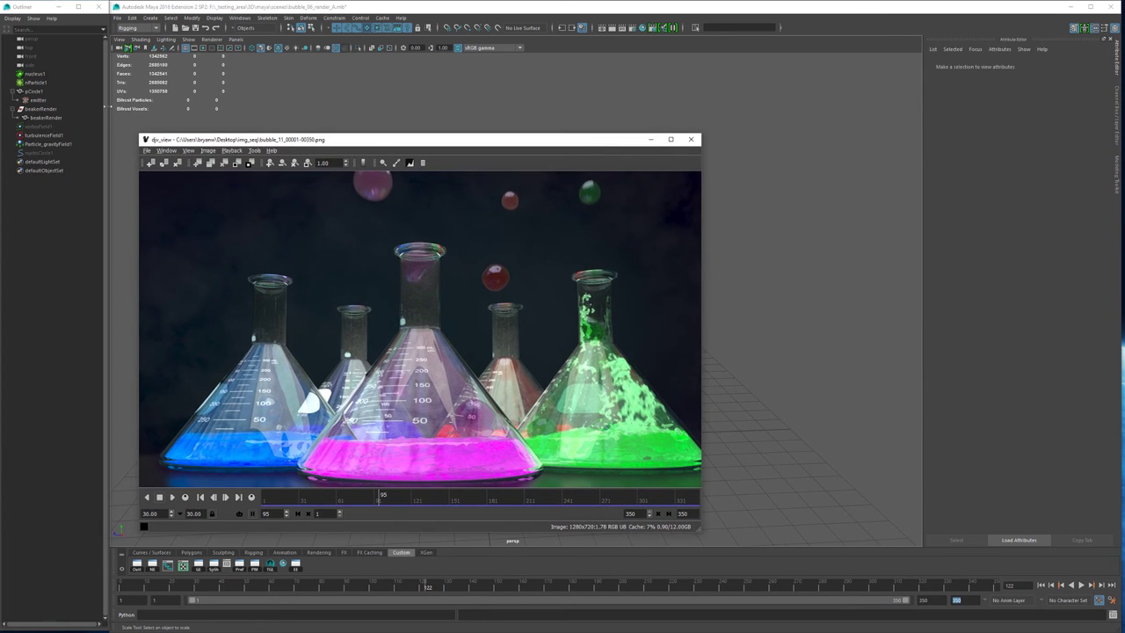
{"action": "left_click_drag", "start_coordinate": [487, 146], "coordinate": [0, 130]}
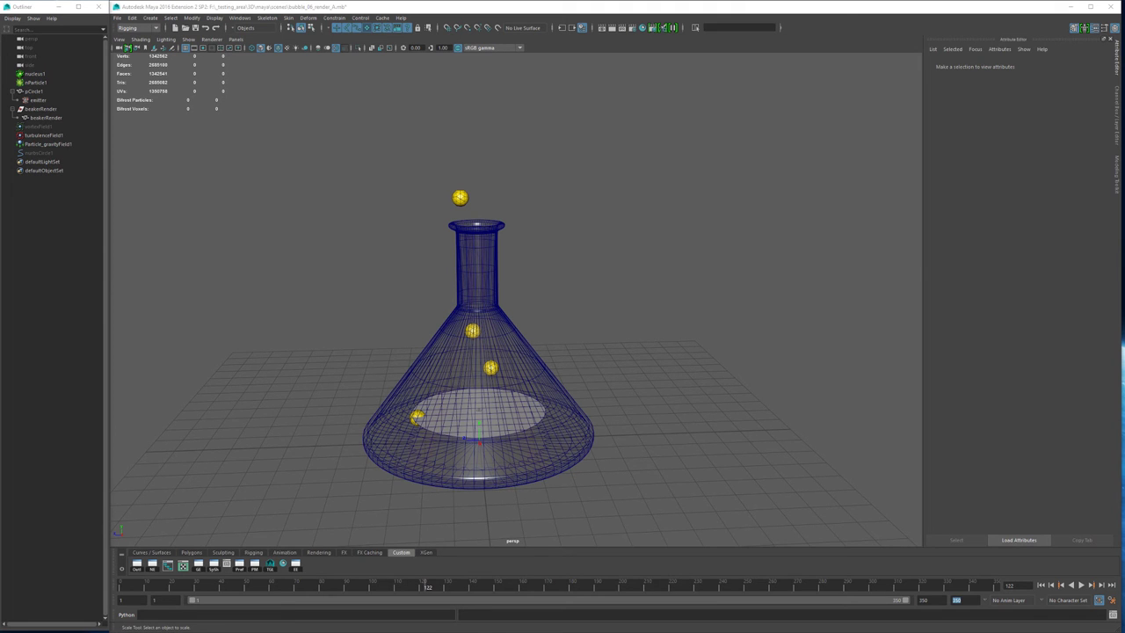
- Bring in the Script Editor, examine the commented-out bubbleExp expression lines, and move the window away again
{"action": "left_click_drag", "start_coordinate": [1124, 37], "coordinate": [919, 17]}
{"action": "scroll", "coordinate": [861, 352], "scroll_direction": "down", "scroll_amount": 12}
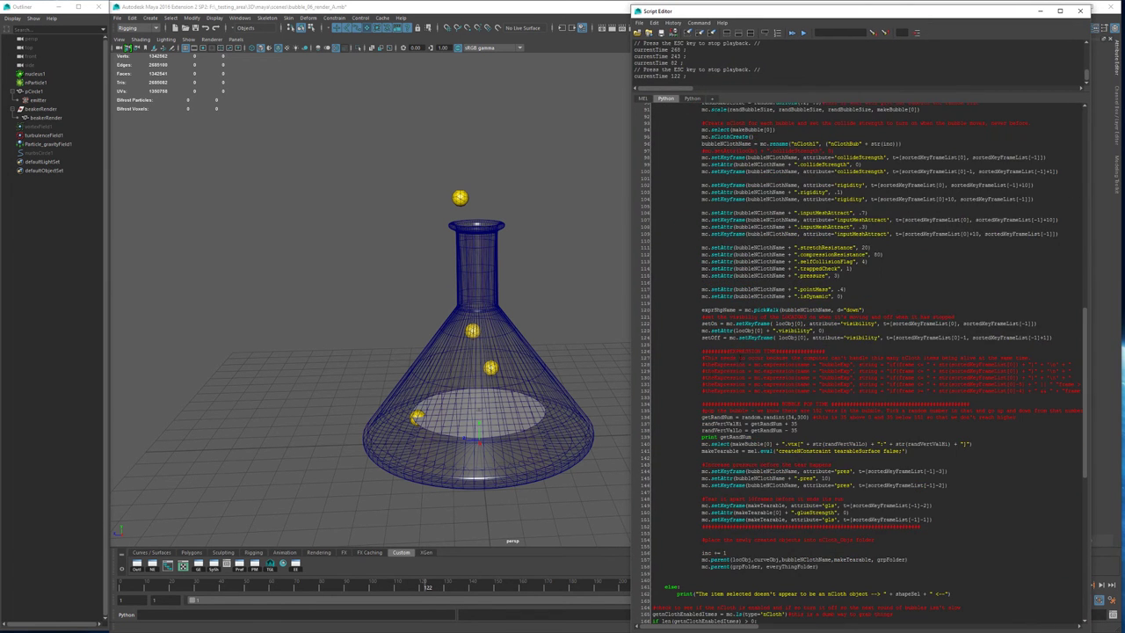
{"action": "left_click_drag", "start_coordinate": [698, 390], "coordinate": [919, 390]}
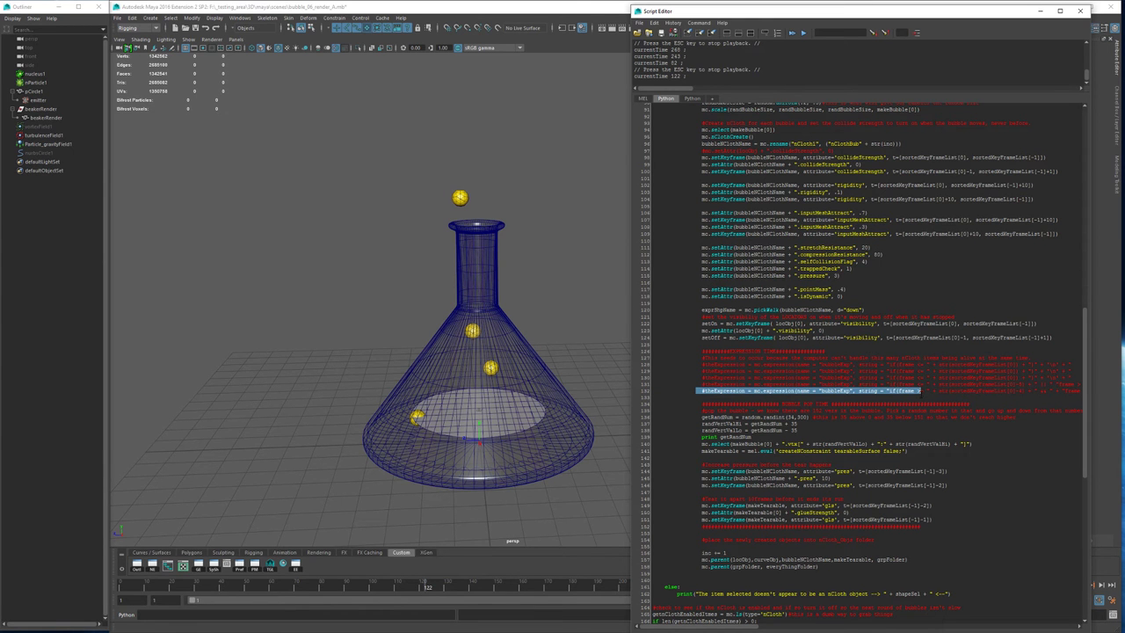
{"action": "left_click_drag", "start_coordinate": [827, 14], "coordinate": [1123, 16]}
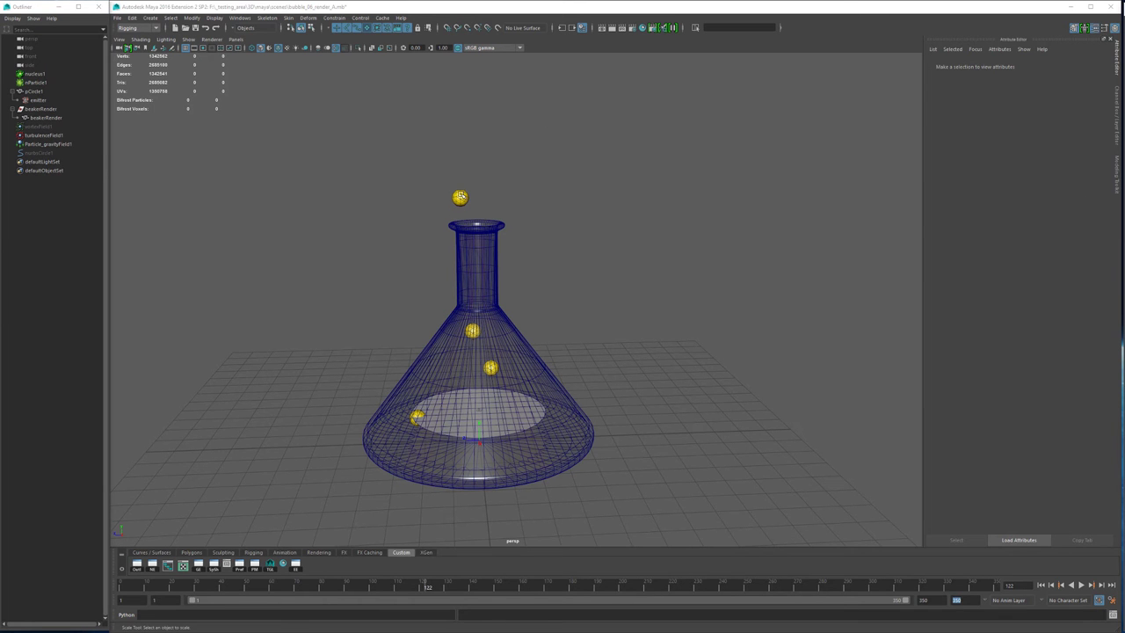
- Select nParticle1 and place the Script Editor with the bwParticleToBubblePop script beside the beaker
{"action": "left_click", "coordinate": [461, 197]}
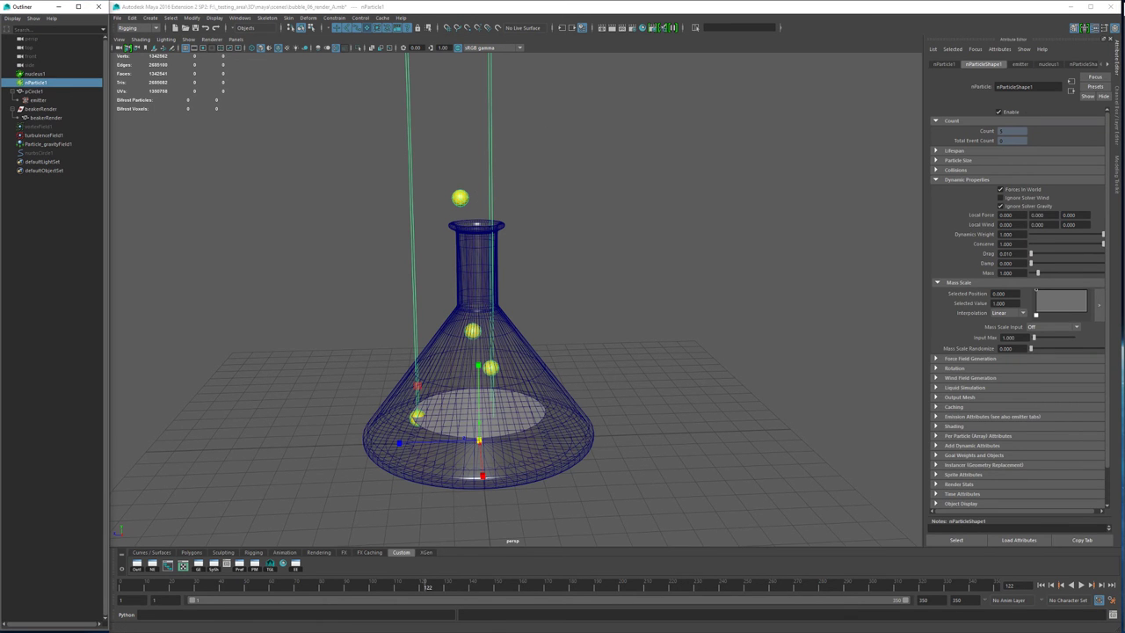
{"action": "left_click_drag", "start_coordinate": [1124, 13], "coordinate": [747, 16]}
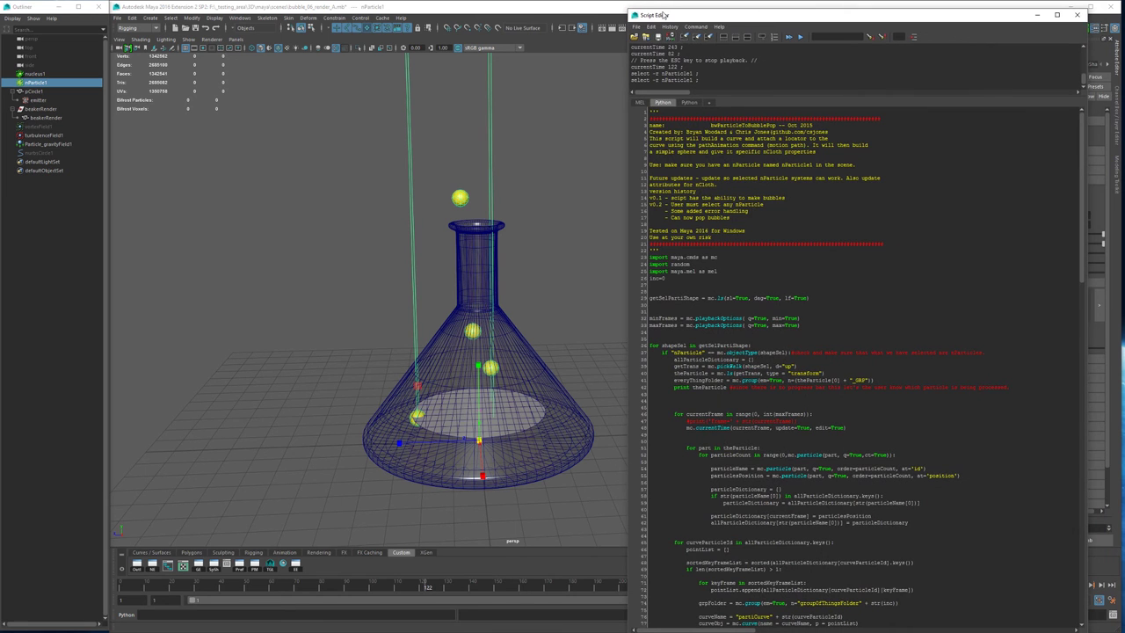
{"action": "left_click_drag", "start_coordinate": [627, 7], "coordinate": [658, 150]}
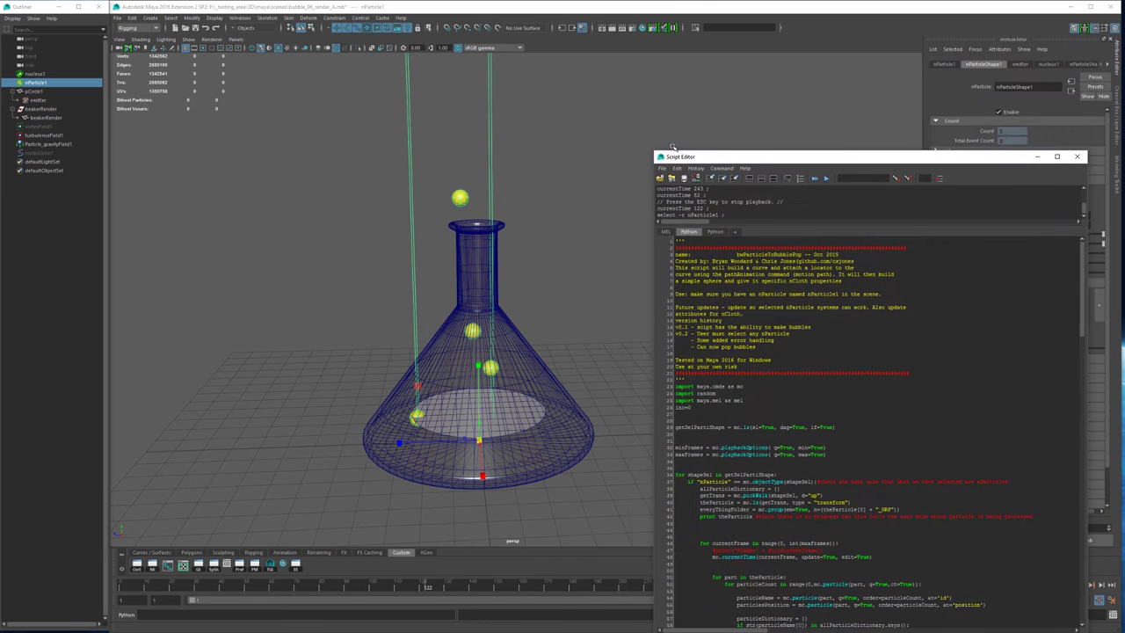
{"action": "left_click_drag", "start_coordinate": [774, 163], "coordinate": [767, 55]}
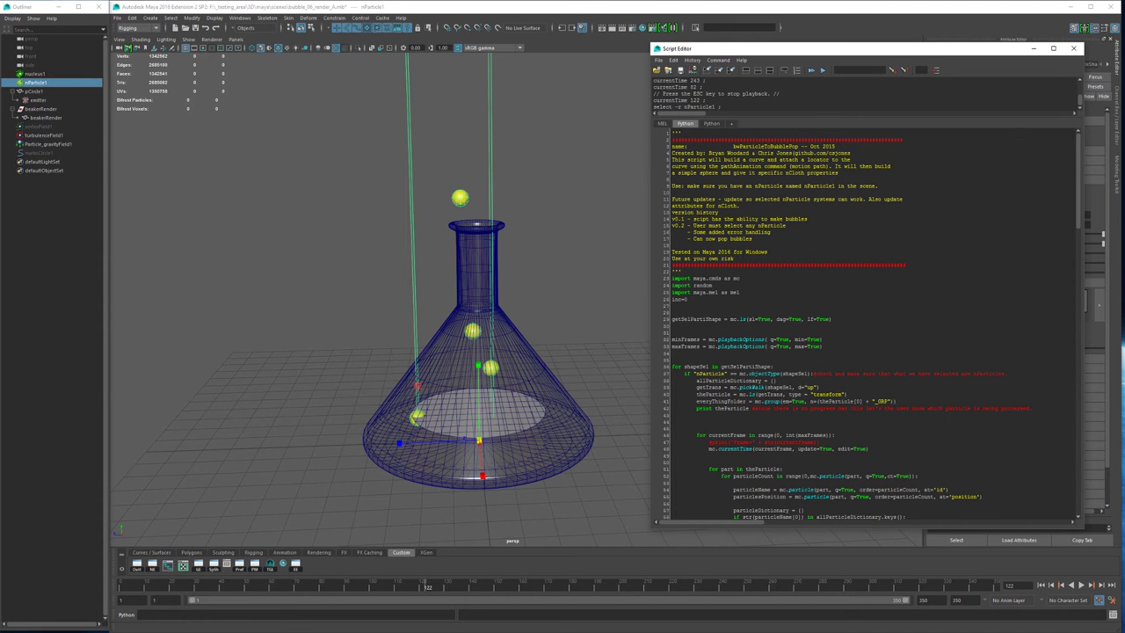
- Examine the script's selection check and the loops that collect each particle's position per frame, widening the Script Editor for readability
{"action": "scroll", "coordinate": [872, 323], "scroll_direction": "down", "scroll_amount": 8}
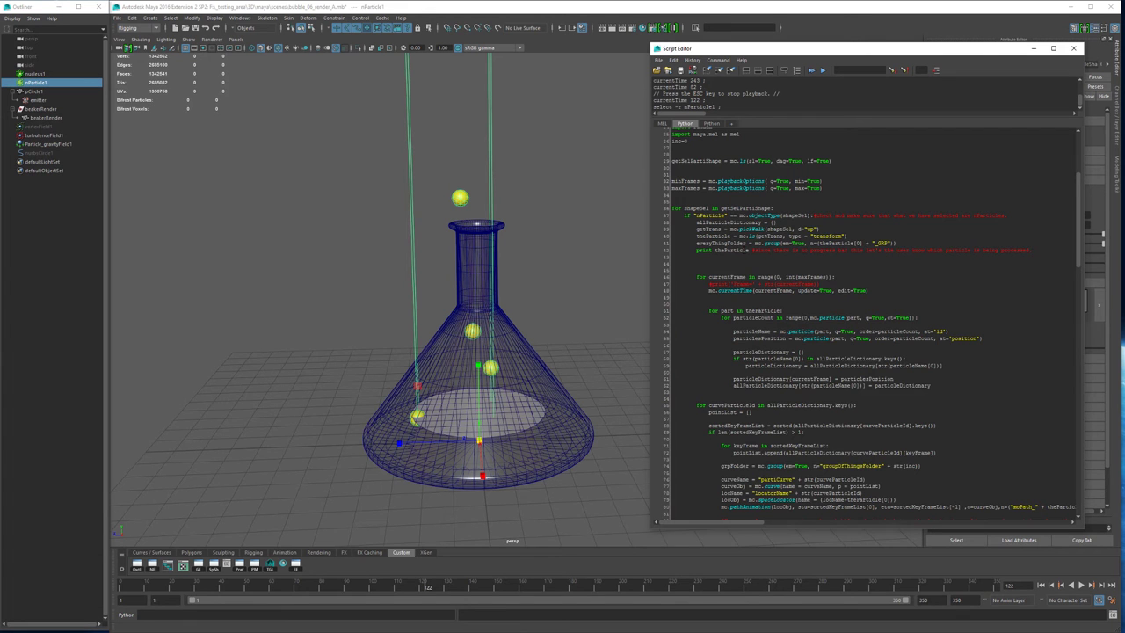
{"action": "scroll", "coordinate": [872, 323], "scroll_direction": "down", "scroll_amount": 2}
{"action": "scroll", "coordinate": [871, 323], "scroll_direction": "up", "scroll_amount": 2}
{"action": "left_click_drag", "start_coordinate": [670, 161], "coordinate": [942, 401]}
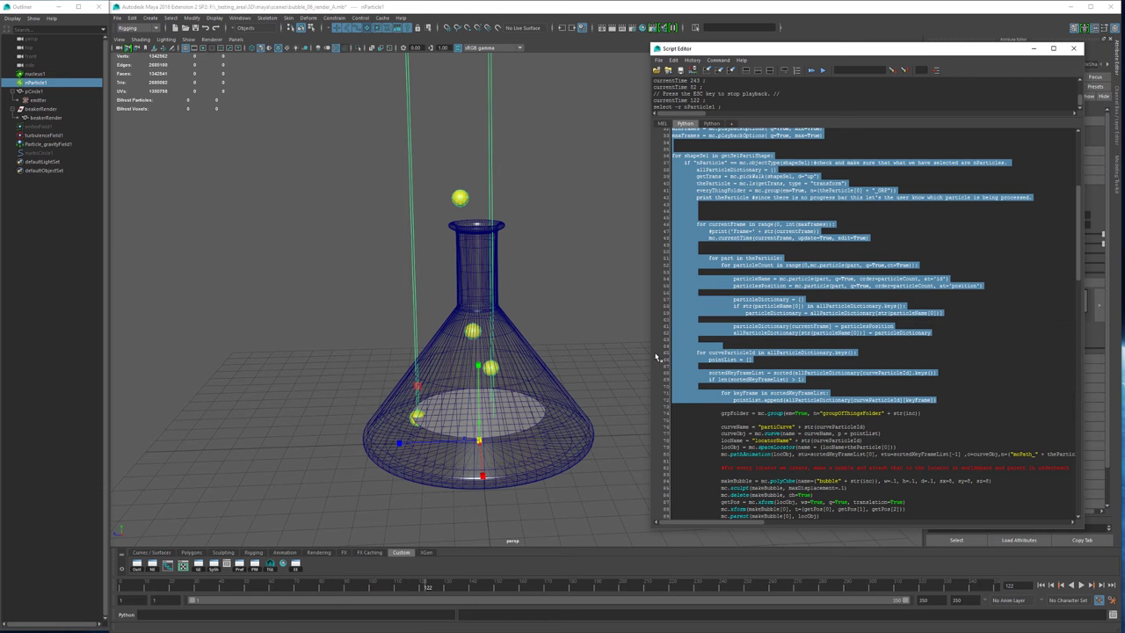
{"action": "left_click_drag", "start_coordinate": [648, 351], "coordinate": [586, 350]}
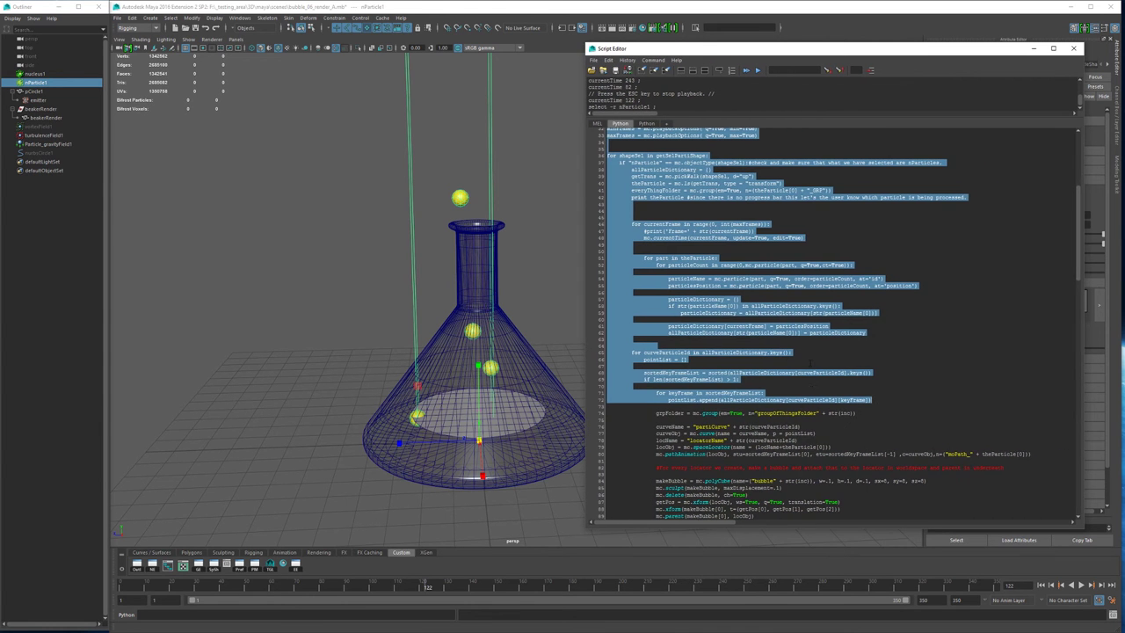
{"action": "scroll", "coordinate": [791, 325], "scroll_direction": "down", "scroll_amount": 3}
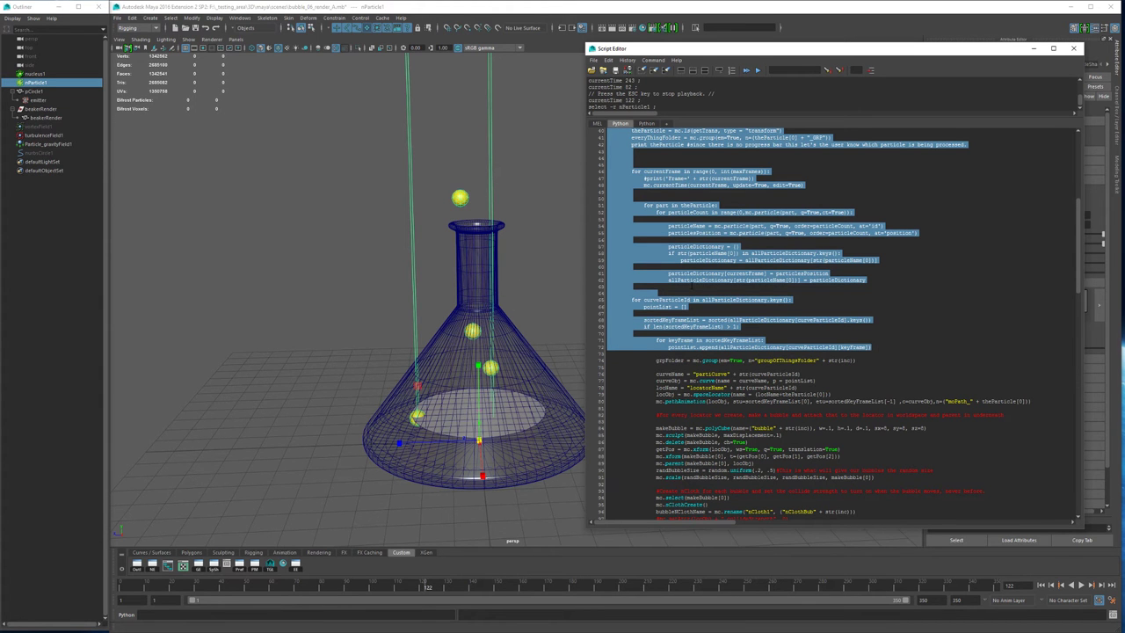
- Examine the curveParticleId loop that gathers the curve points and the line that creates the groupOfThingsFolder group
{"action": "left_click", "coordinate": [692, 287]}
{"action": "scroll", "coordinate": [691, 286], "scroll_direction": "down", "scroll_amount": 3}
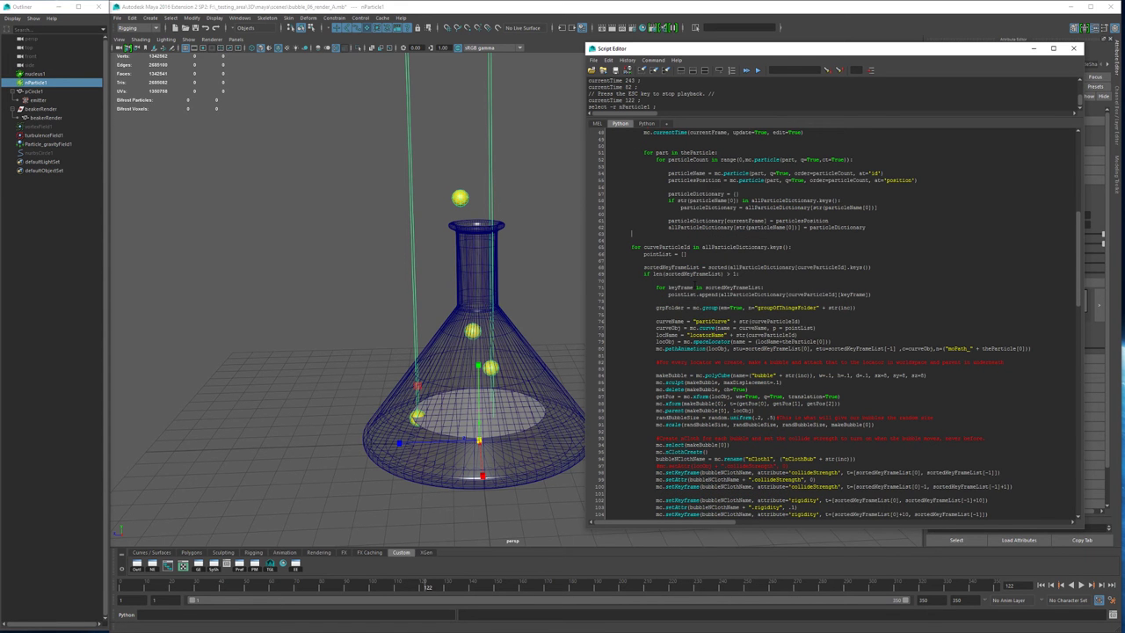
{"action": "left_click_drag", "start_coordinate": [631, 233], "coordinate": [1047, 367]}
{"action": "left_click", "coordinate": [999, 332]}
{"action": "left_click_drag", "start_coordinate": [631, 247], "coordinate": [683, 314]}
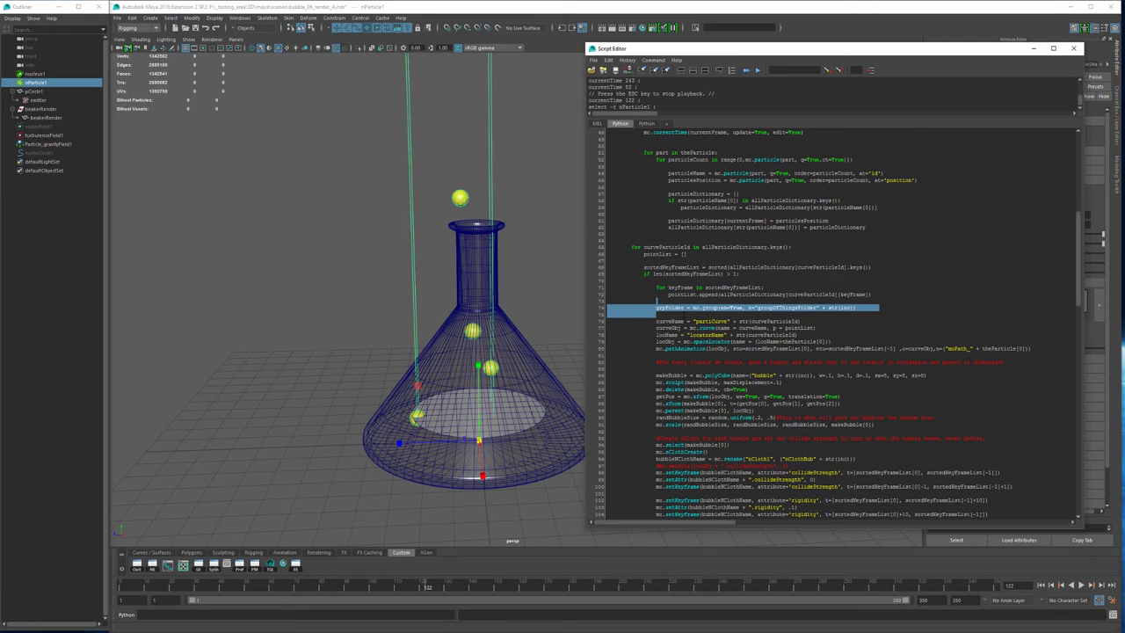
- Examine the code that creates the curve, locator and path animation, and the block that builds the randomly sized bubble
{"action": "scroll", "coordinate": [838, 322], "scroll_direction": "down", "scroll_amount": 4}
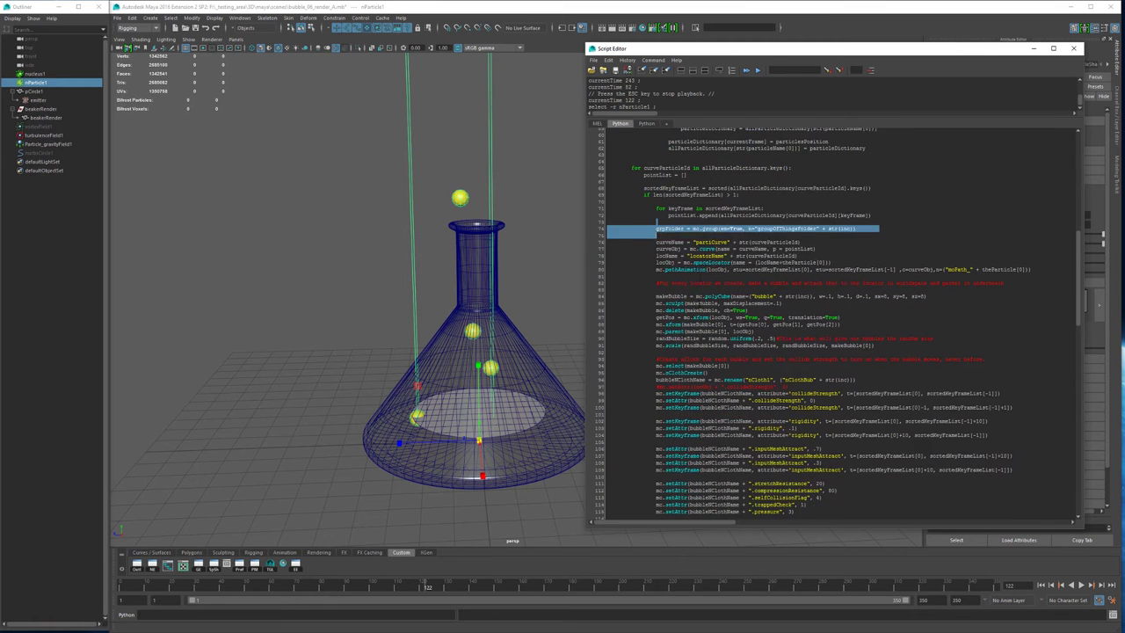
{"action": "left_click_drag", "start_coordinate": [655, 242], "coordinate": [1030, 269]}
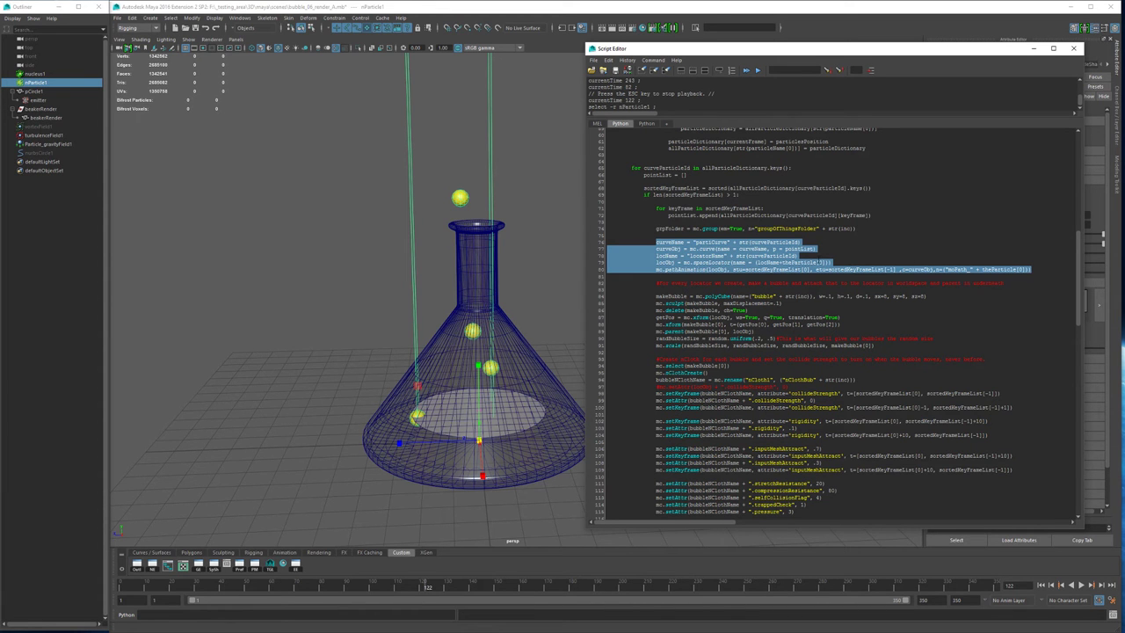
{"action": "left_click", "coordinate": [791, 255]}
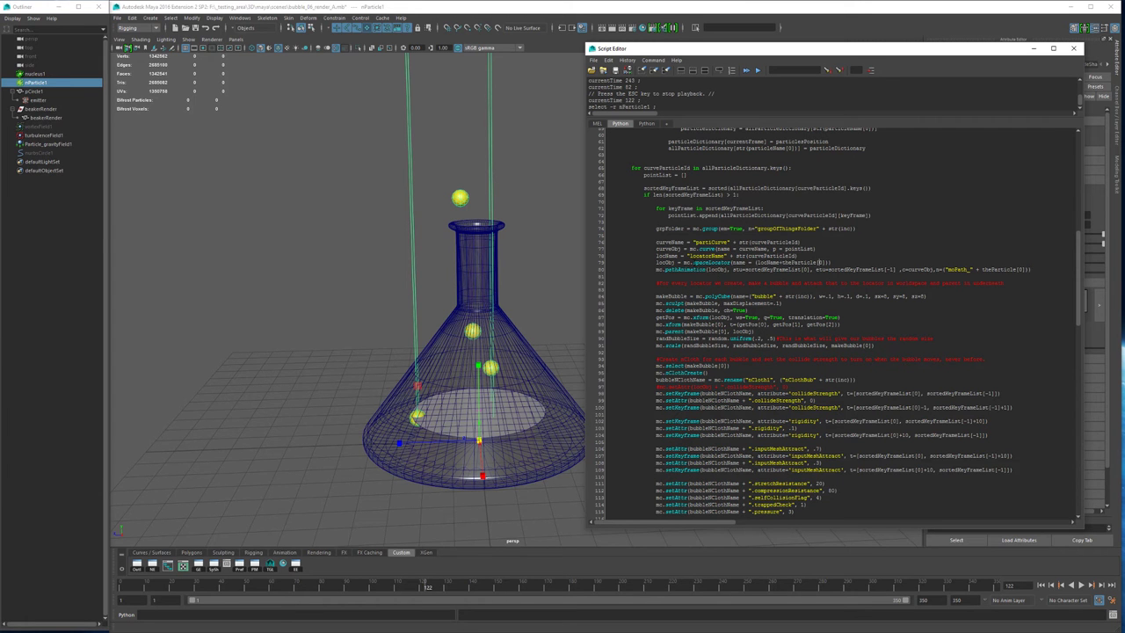
{"action": "scroll", "coordinate": [838, 323], "scroll_direction": "down", "scroll_amount": 3}
{"action": "left_click_drag", "start_coordinate": [656, 243], "coordinate": [878, 292]}
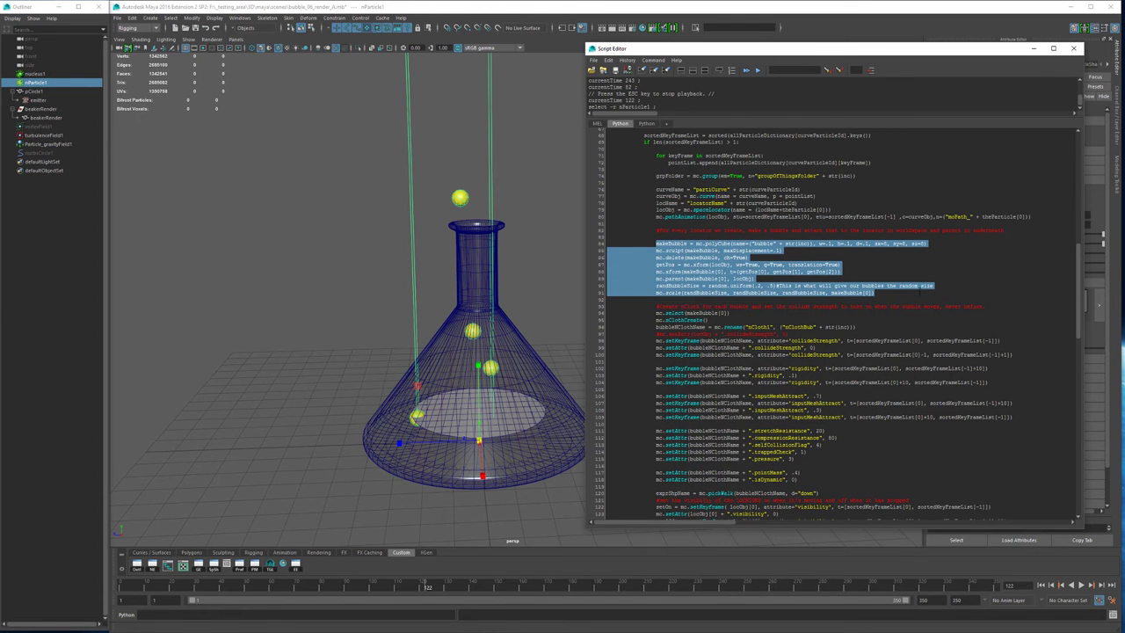
- Examine the makeBubble block, including the polyCube subdivisions of 8 and the mc.sculpt line
{"action": "scroll", "coordinate": [860, 245], "scroll_direction": "down", "scroll_amount": 2}
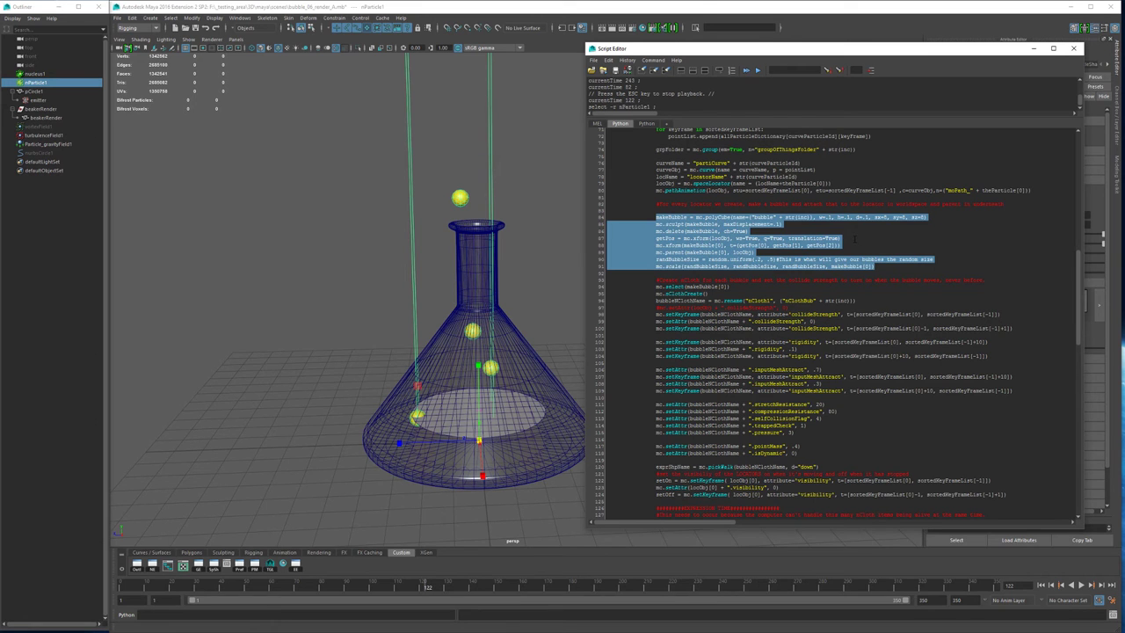
{"action": "left_click_drag", "start_coordinate": [928, 217], "coordinate": [876, 217]}
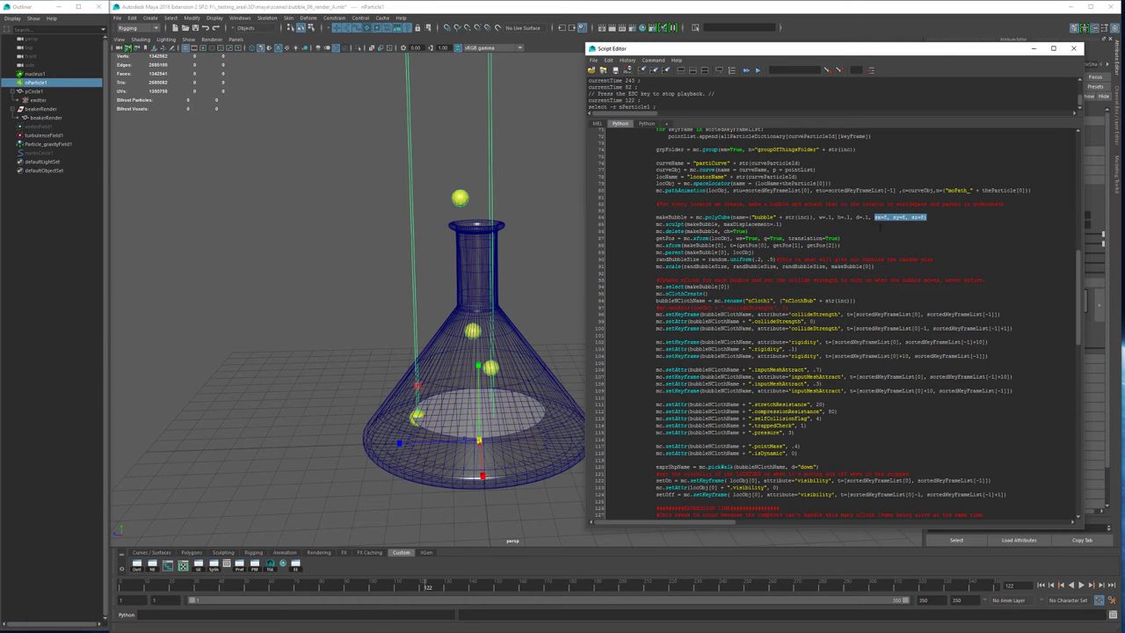
{"action": "left_click_drag", "start_coordinate": [651, 217], "coordinate": [925, 271]}
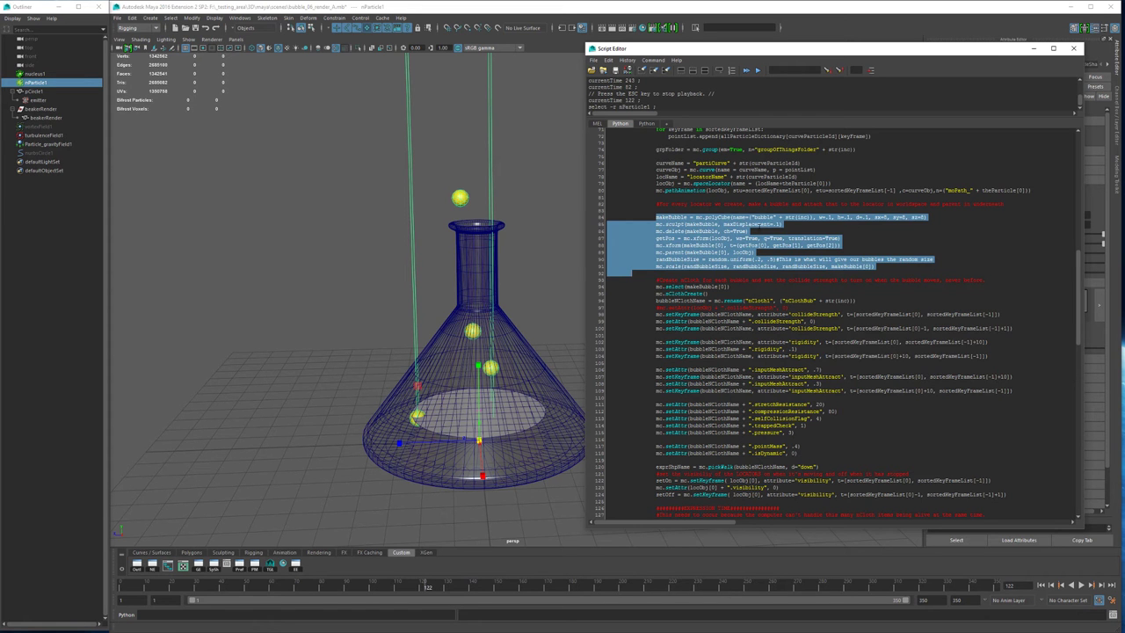
{"action": "left_click", "coordinate": [759, 226]}
- Move the Script Editor out of the way and create a polygon cube with its width, height and depth subdivisions set to 8
{"action": "middle_click_drag", "start_coordinate": [331, 424], "coordinate": [332, 357], "text": "alt"}
{"action": "right_click_drag", "start_coordinate": [331, 357], "coordinate": [335, 407], "text": "alt"}
{"action": "middle_click_drag", "start_coordinate": [336, 407], "coordinate": [339, 376], "text": "alt"}
{"action": "left_click_drag", "start_coordinate": [845, 50], "coordinate": [1123, 119]}
{"action": "left_click", "coordinate": [938, 66]}
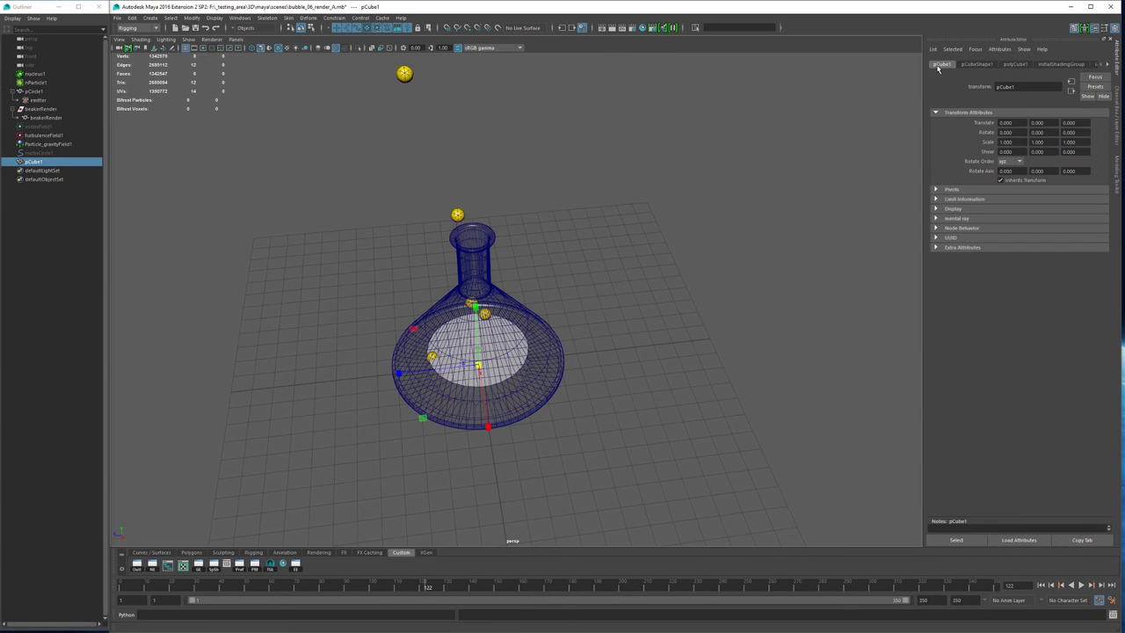
{"action": "left_click", "coordinate": [1114, 118]}
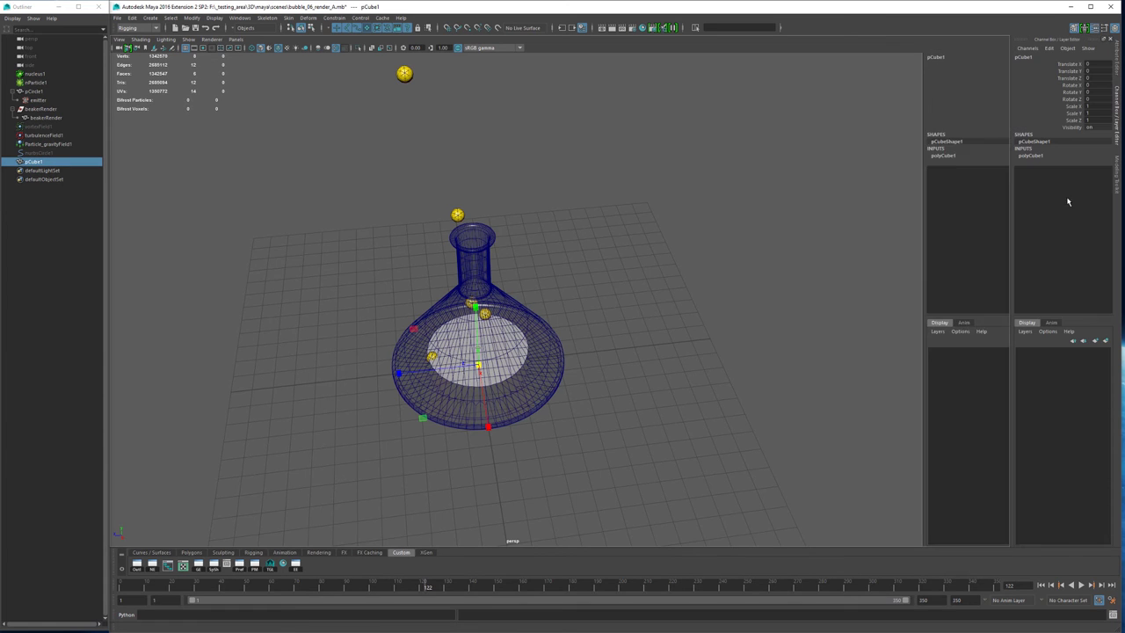
{"action": "left_click", "coordinate": [1074, 184]}
{"action": "left_click_drag", "start_coordinate": [1092, 183], "coordinate": [1094, 197]}
- Move the cube about 8 units along Z so it stands clear of the beaker
{"action": "left_click_drag", "start_coordinate": [710, 318], "coordinate": [604, 324], "text": "alt"}
{"action": "key", "text": "w"}
{"action": "left_click_drag", "start_coordinate": [514, 351], "coordinate": [295, 365]}
{"action": "middle_click_drag", "start_coordinate": [369, 344], "coordinate": [448, 321], "text": "alt"}
{"action": "right_click_drag", "start_coordinate": [384, 324], "coordinate": [489, 324], "text": "alt"}
{"action": "middle_click_drag", "start_coordinate": [489, 324], "coordinate": [539, 308], "text": "alt"}
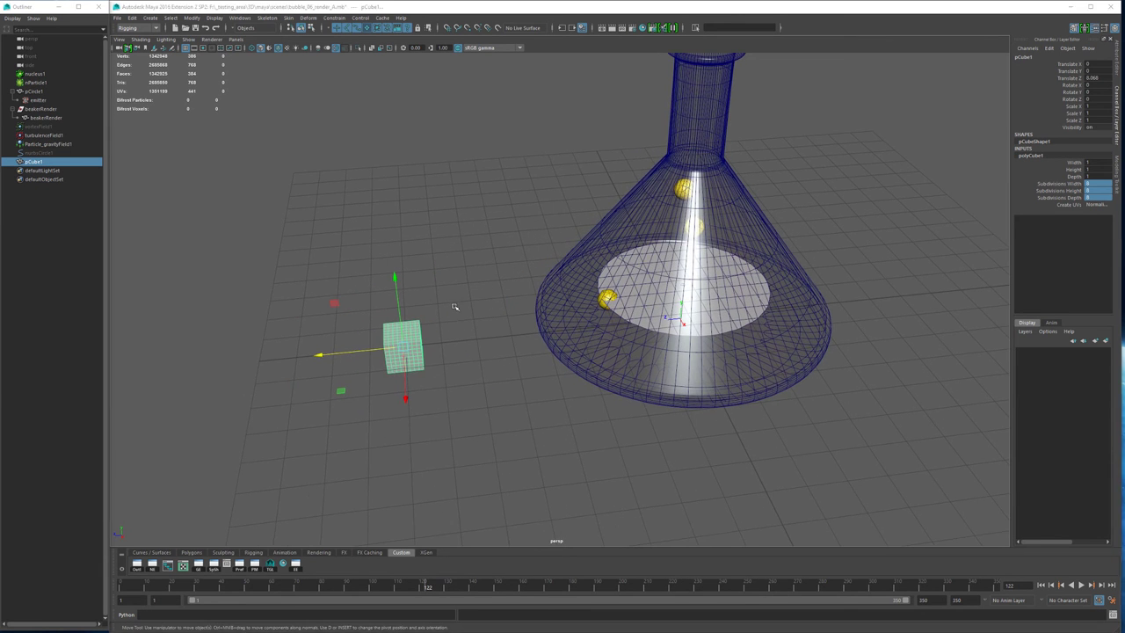
- Apply a Sculpt deformer to the cube to round it into a sphere, and select the rounded cube
{"action": "key", "text": "space"}
{"action": "left_click", "coordinate": [514, 324]}
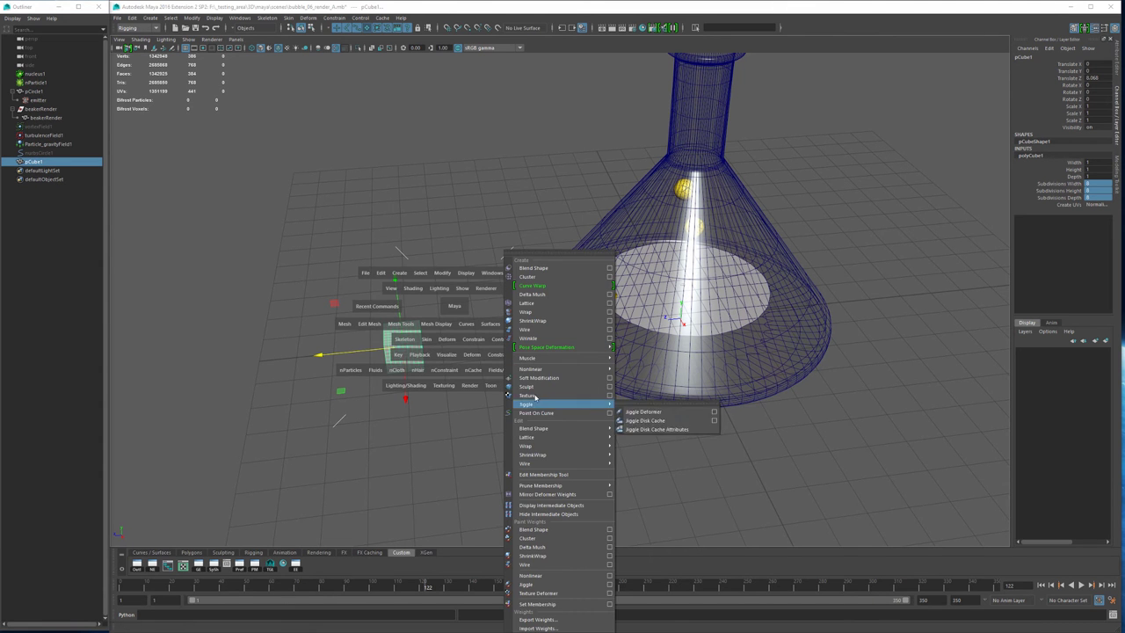
{"action": "left_click", "coordinate": [540, 389]}
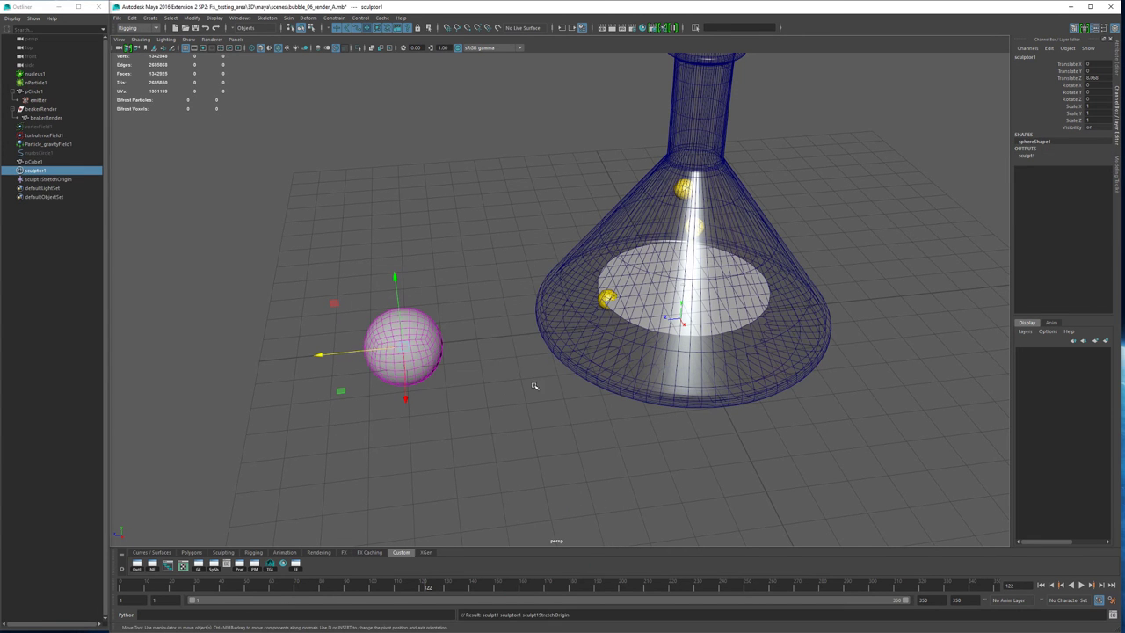
{"action": "middle_click_drag", "start_coordinate": [387, 354], "coordinate": [419, 339], "text": "alt"}
{"action": "right_click_drag", "start_coordinate": [419, 339], "coordinate": [450, 323], "text": "alt"}
{"action": "left_click", "coordinate": [429, 339]}
- Bring the Script Editor back, highlight the mc.sculpt line, and delete the rounded cube's construction history
{"action": "left_click_drag", "start_coordinate": [1123, 125], "coordinate": [657, 93]}
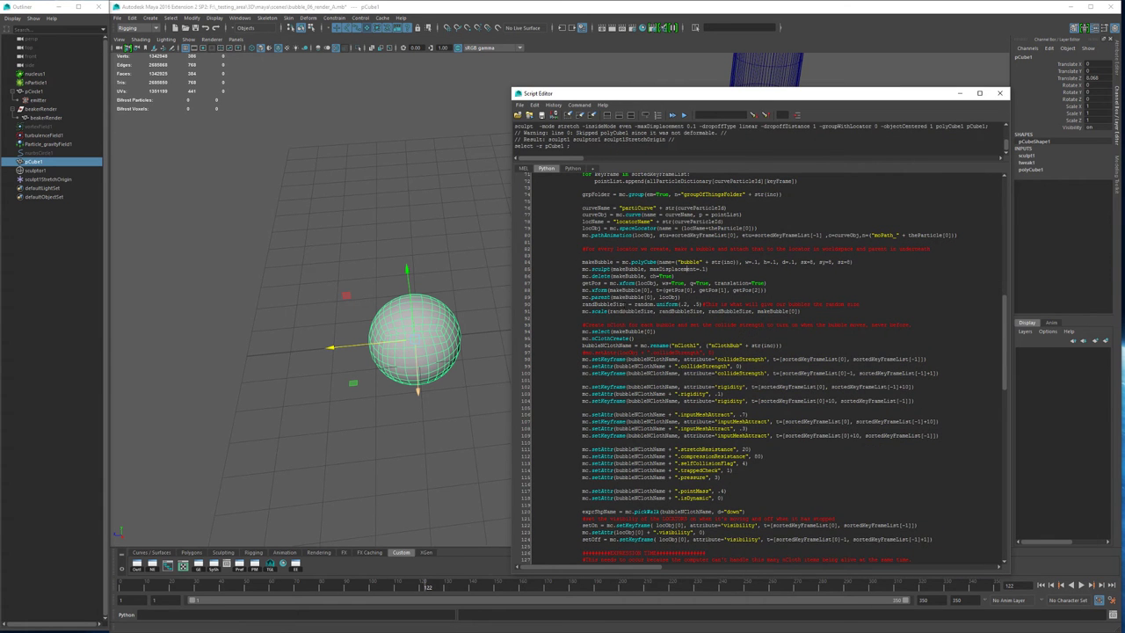
{"action": "mouse_move", "coordinate": [681, 297]}
{"action": "left_mouse_down"}
{"action": "mouse_move", "coordinate": [562, 288]}
{"action": "mouse_move", "coordinate": [557, 255]}
{"action": "mouse_move", "coordinate": [582, 268]}
{"action": "mouse_move", "coordinate": [683, 268]}
{"action": "left_mouse_up"}
{"action": "left_click", "coordinate": [463, 313]}
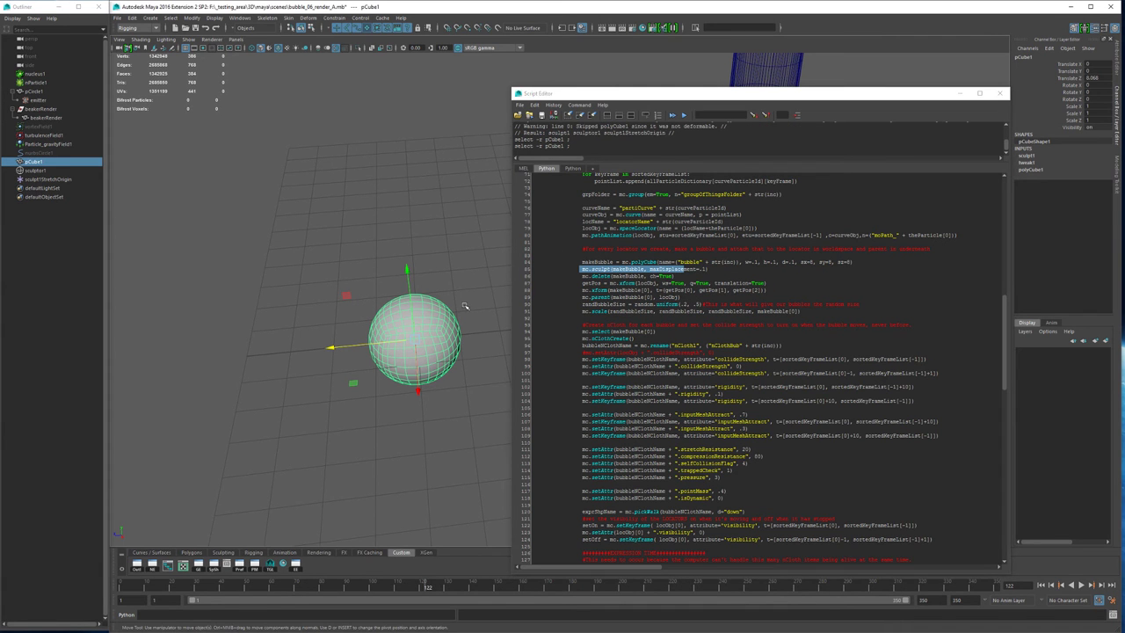
{"action": "left_click", "coordinate": [439, 341]}
{"action": "left_click", "coordinate": [463, 309]}
{"action": "left_click", "coordinate": [443, 324]}
{"action": "key", "text": "alt+shift+d"}
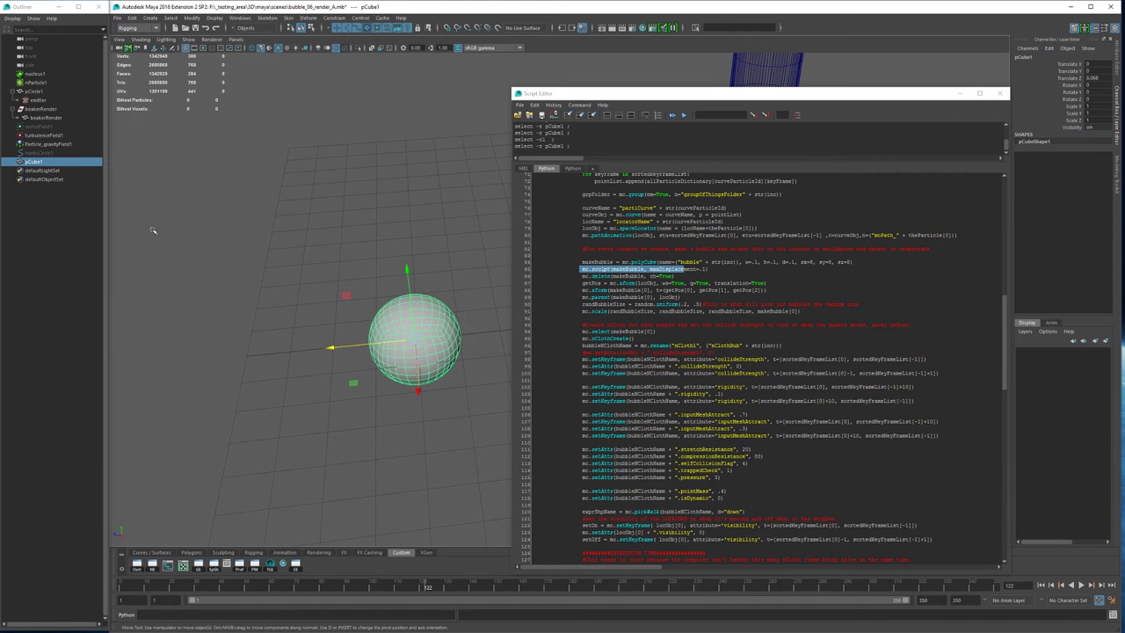
- Nudge the rounded cube about 0.01 units along negative X, and delete the cube
{"action": "left_click", "coordinate": [380, 445]}
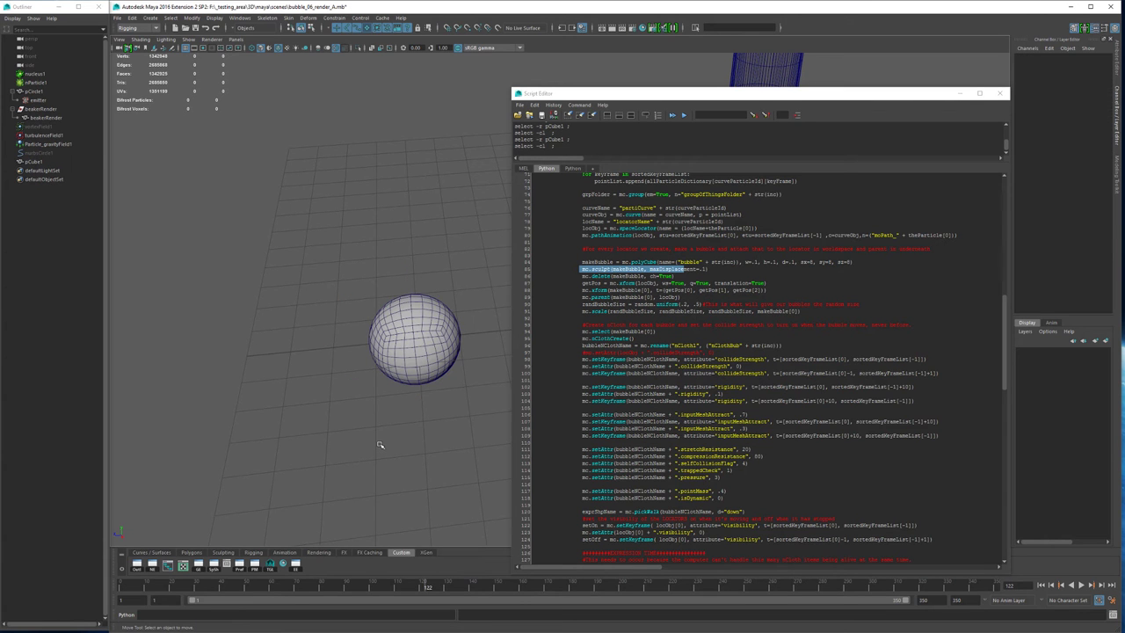
{"action": "left_click", "coordinate": [420, 373]}
{"action": "left_click_drag", "start_coordinate": [420, 373], "coordinate": [421, 376]}
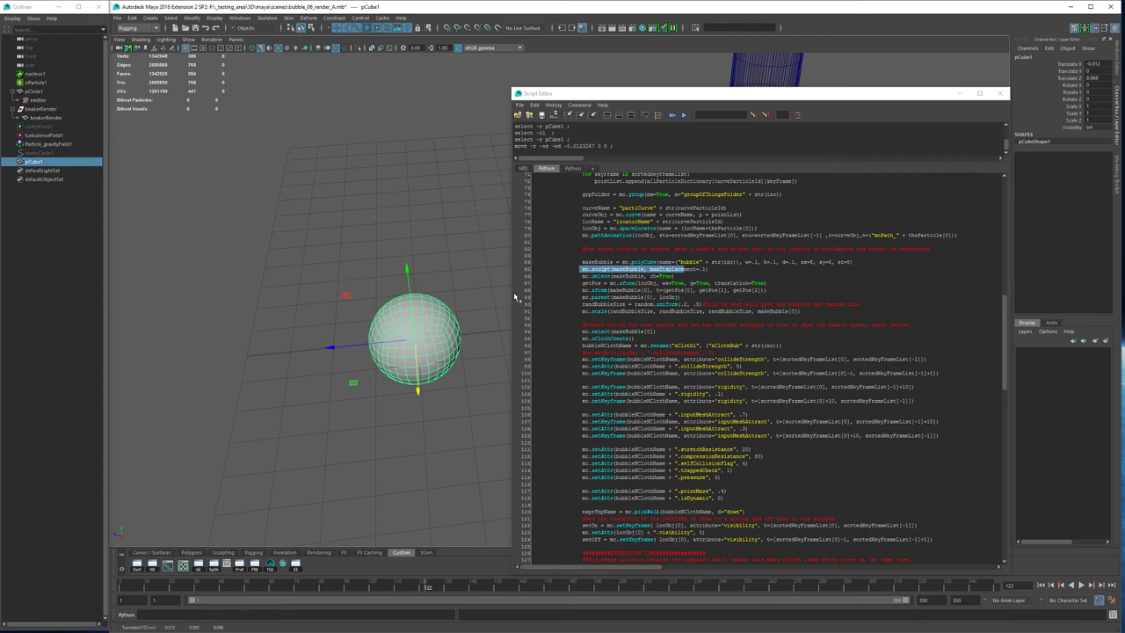
{"action": "left_click", "coordinate": [463, 304]}
{"action": "left_click", "coordinate": [399, 315]}
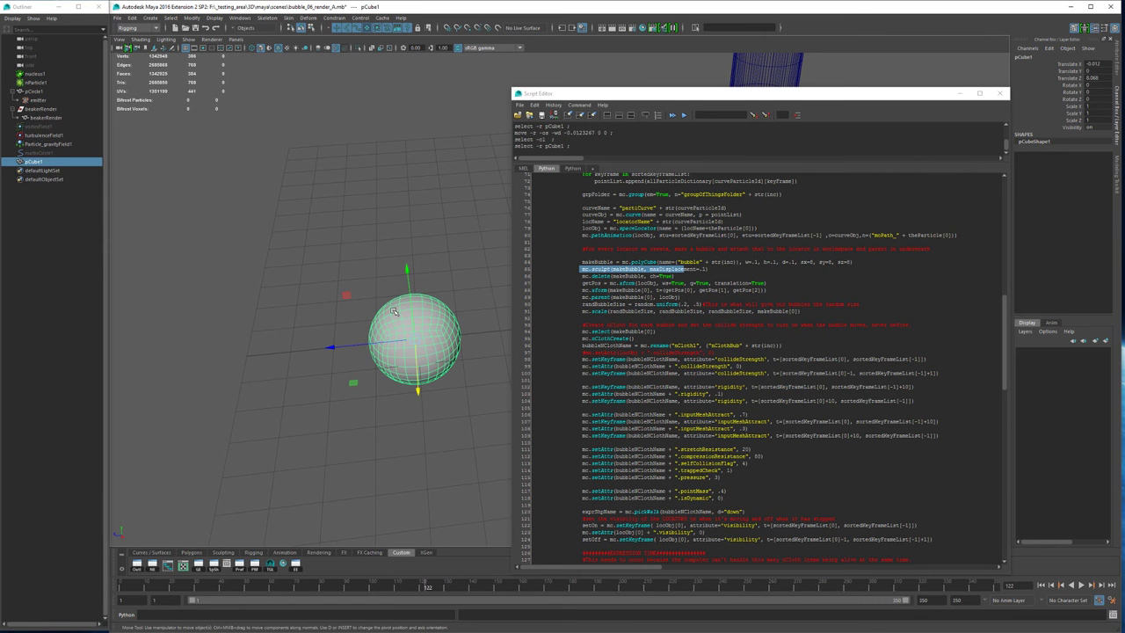
{"action": "key", "text": "Delete"}
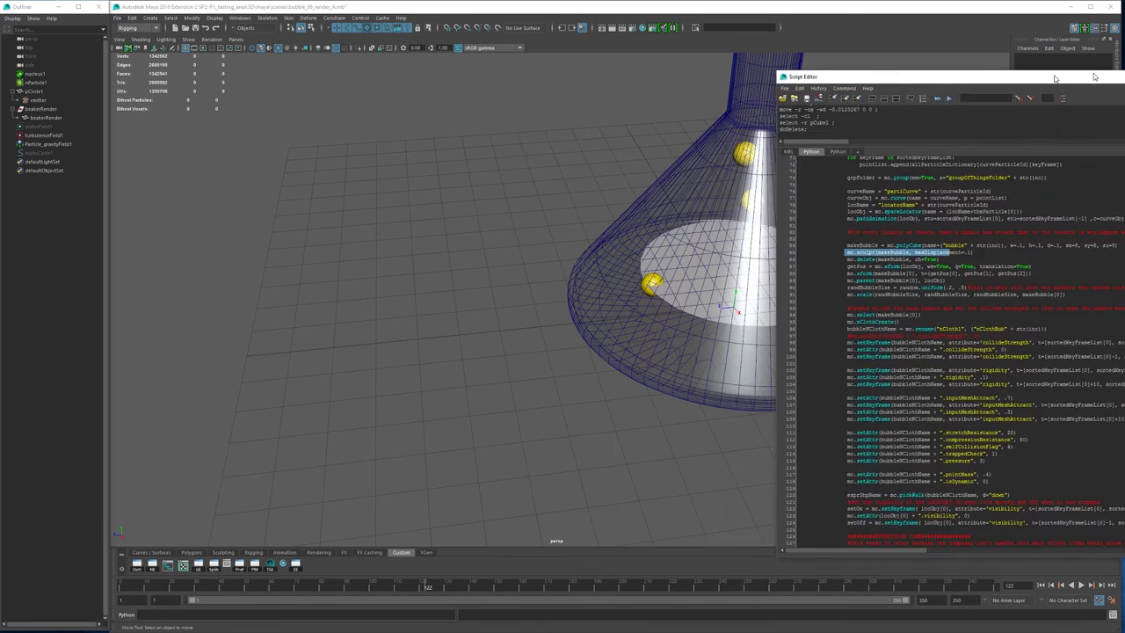
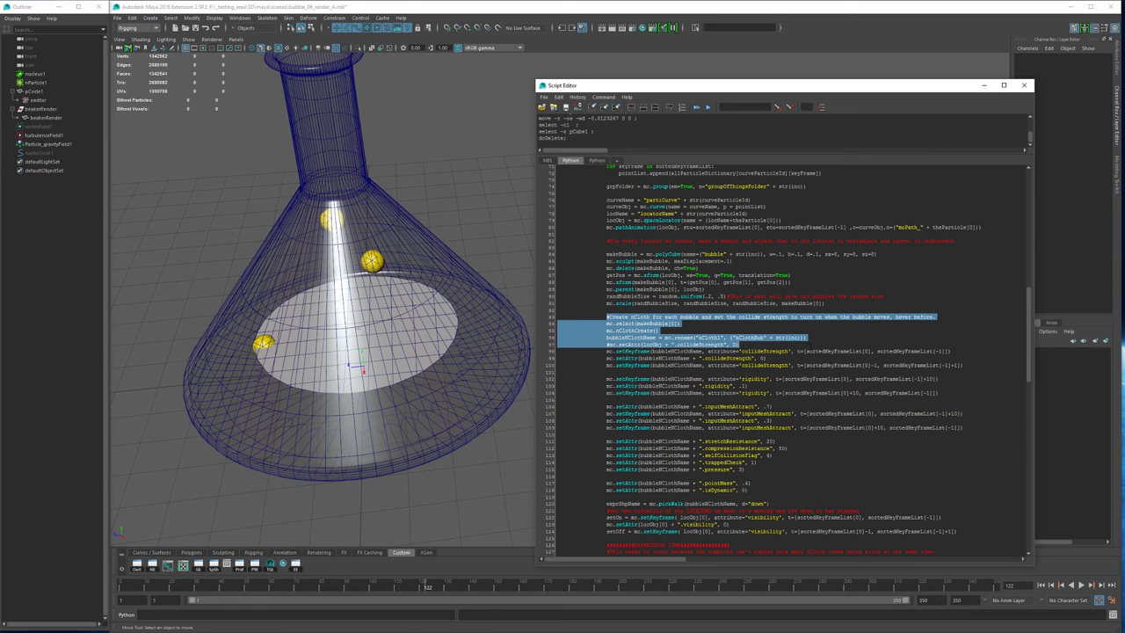
- Examine the script lines that select each bubble, create its nCloth and rename it
{"action": "key", "text": "Up"}
{"action": "left_click_drag", "start_coordinate": [740, 344], "coordinate": [604, 320]}
{"action": "left_click", "coordinate": [933, 301]}
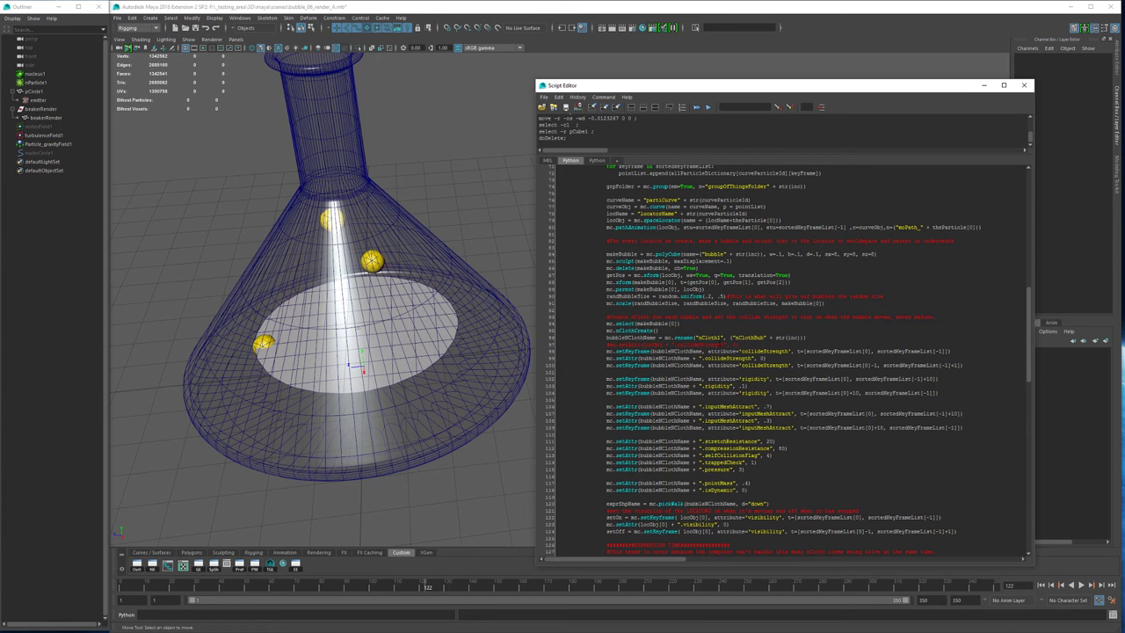
- Examine the nCloth keyframe lines for collideStrength, rigidity and inputMeshAttract
{"action": "scroll", "coordinate": [788, 353], "scroll_direction": "down", "scroll_amount": 4}
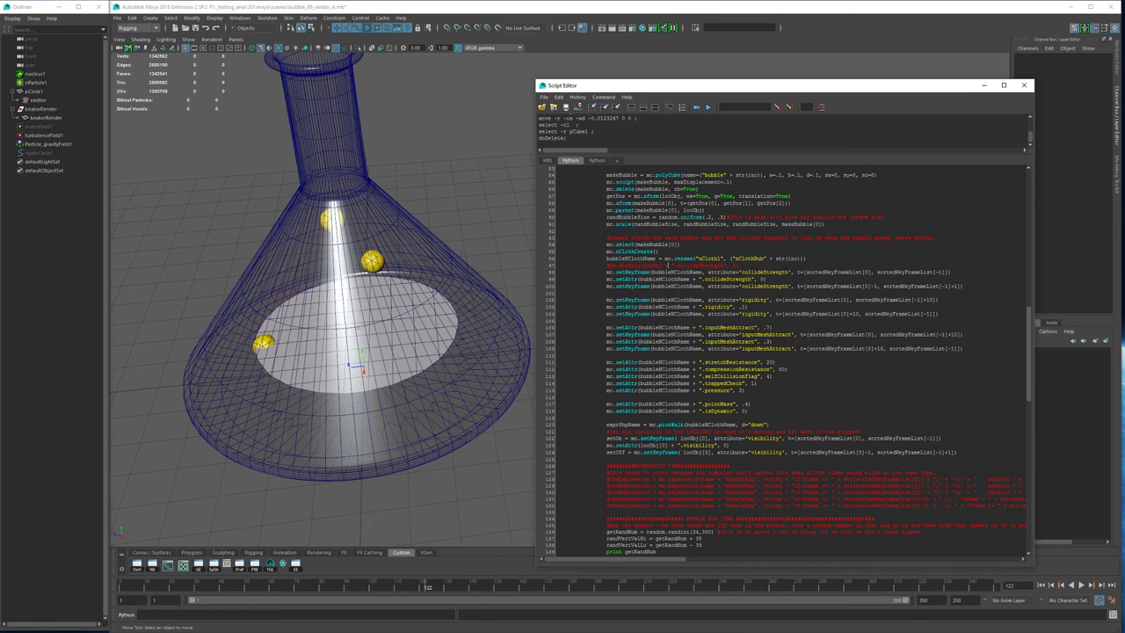
{"action": "left_click_drag", "start_coordinate": [730, 271], "coordinate": [795, 287]}
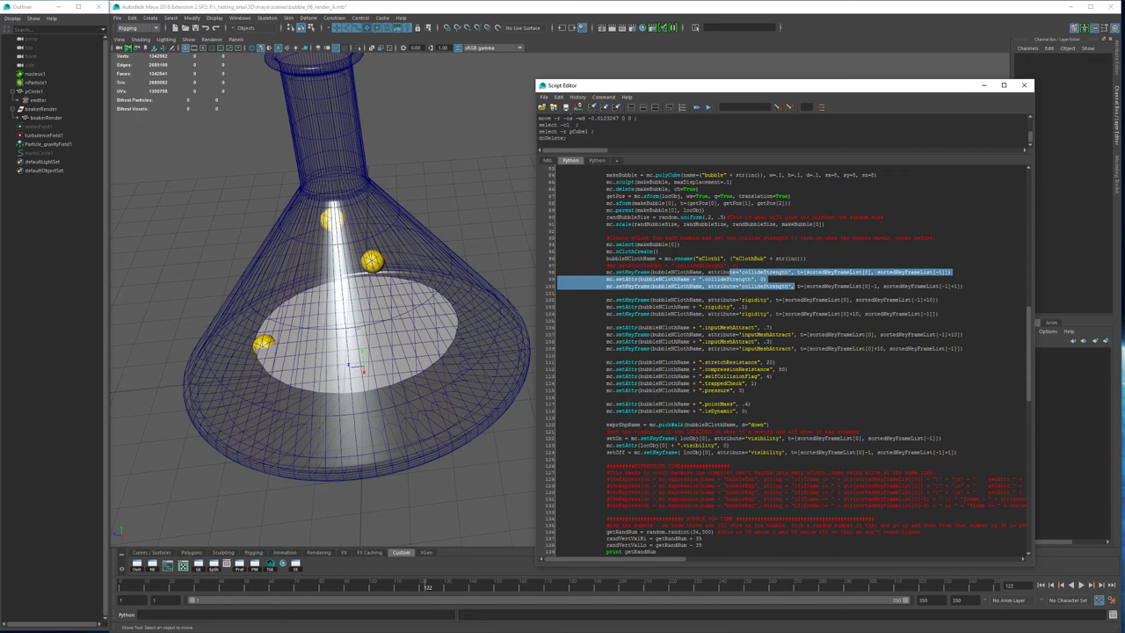
{"action": "left_click_drag", "start_coordinate": [710, 300], "coordinate": [787, 313]}
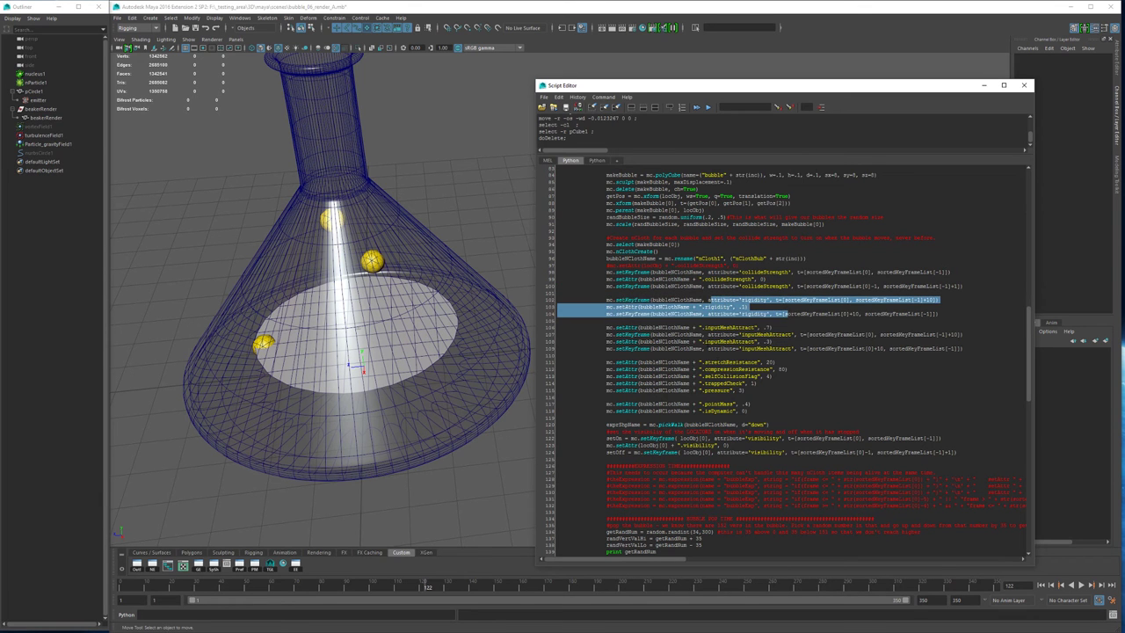
{"action": "left_click_drag", "start_coordinate": [581, 321], "coordinate": [790, 349]}
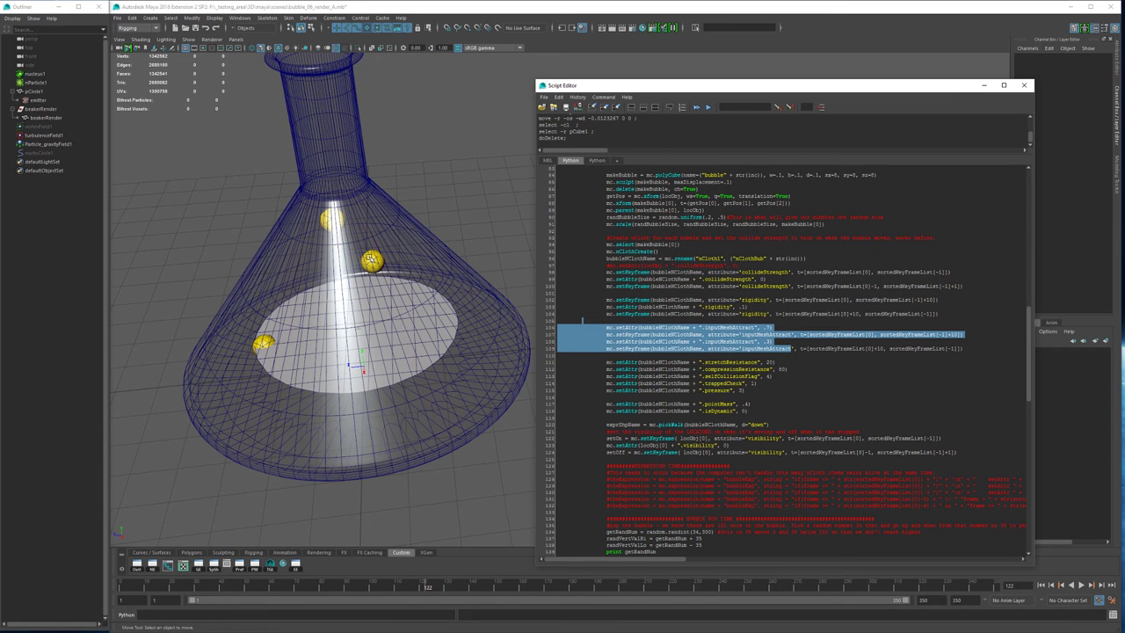
{"action": "left_click_drag", "start_coordinate": [360, 243], "coordinate": [363, 283], "text": "alt"}
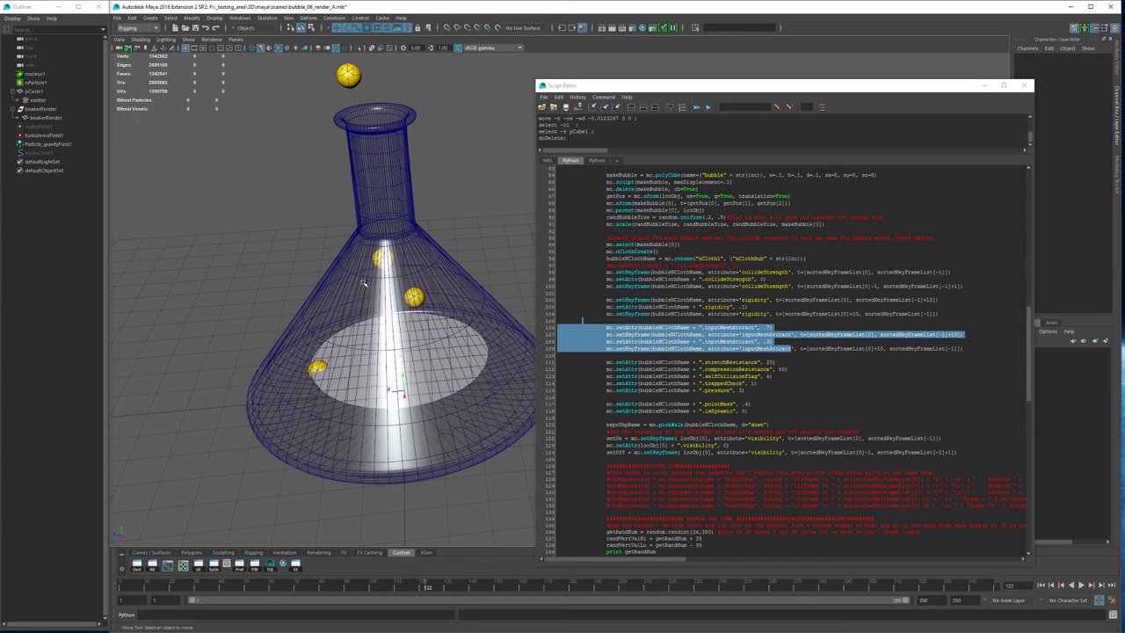
{"action": "left_click", "coordinate": [579, 337]}
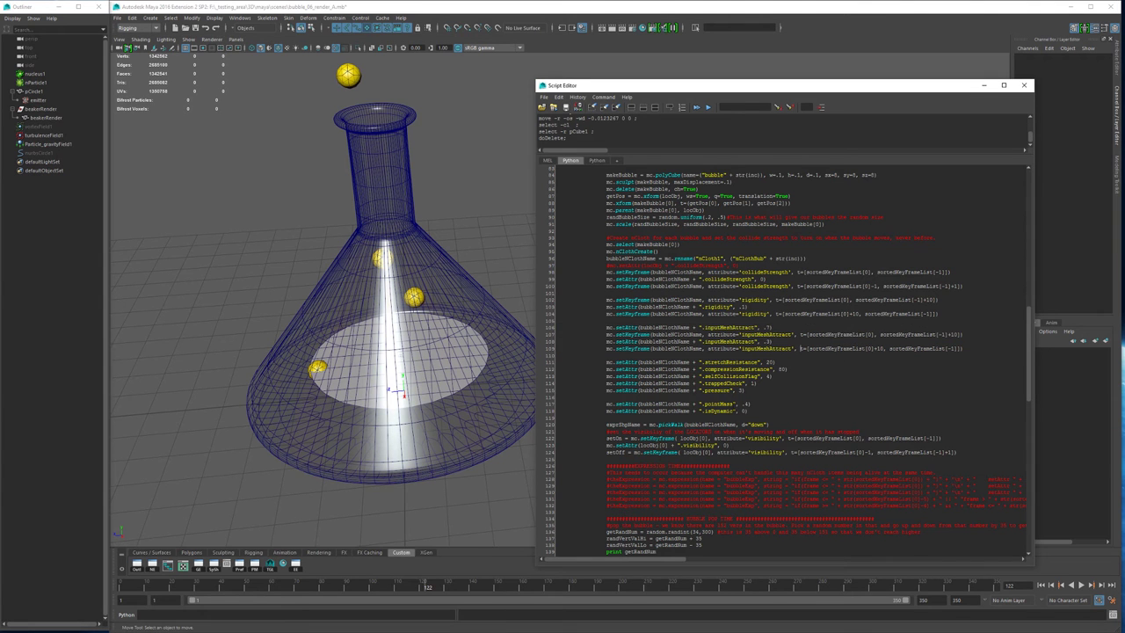
- Examine the nCloth attribute lines from stretchResistance to pressure and the pointMass line
{"action": "left_click_drag", "start_coordinate": [745, 390], "coordinate": [701, 362]}
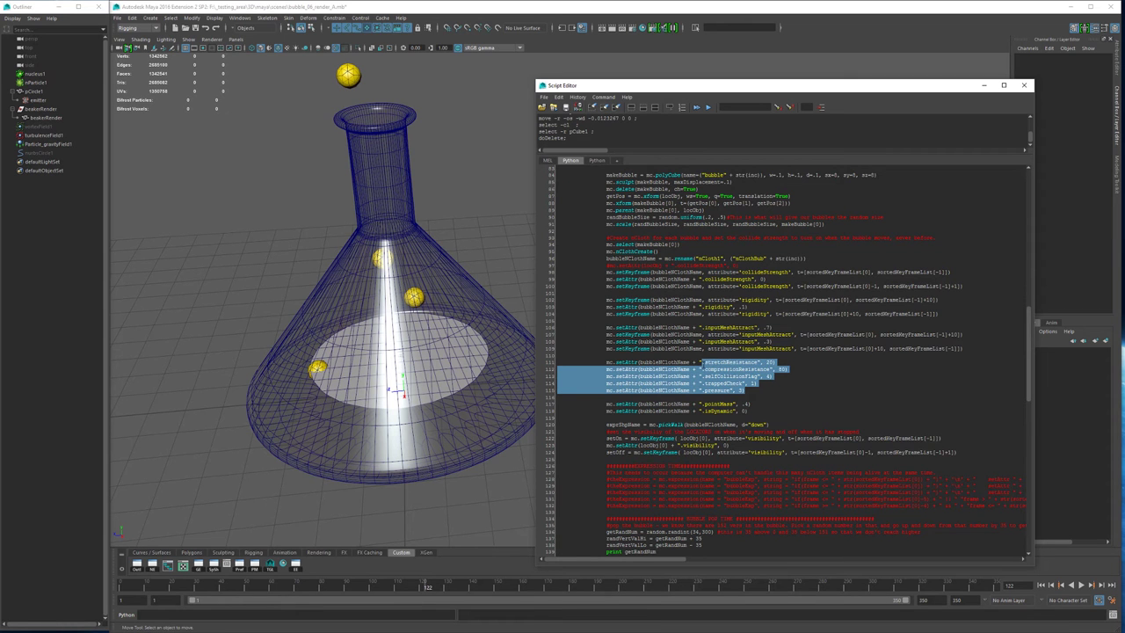
{"action": "scroll", "coordinate": [759, 332], "scroll_direction": "down", "scroll_amount": 4}
{"action": "left_click_drag", "start_coordinate": [751, 325], "coordinate": [665, 325]}
{"action": "left_click", "coordinate": [761, 332]}
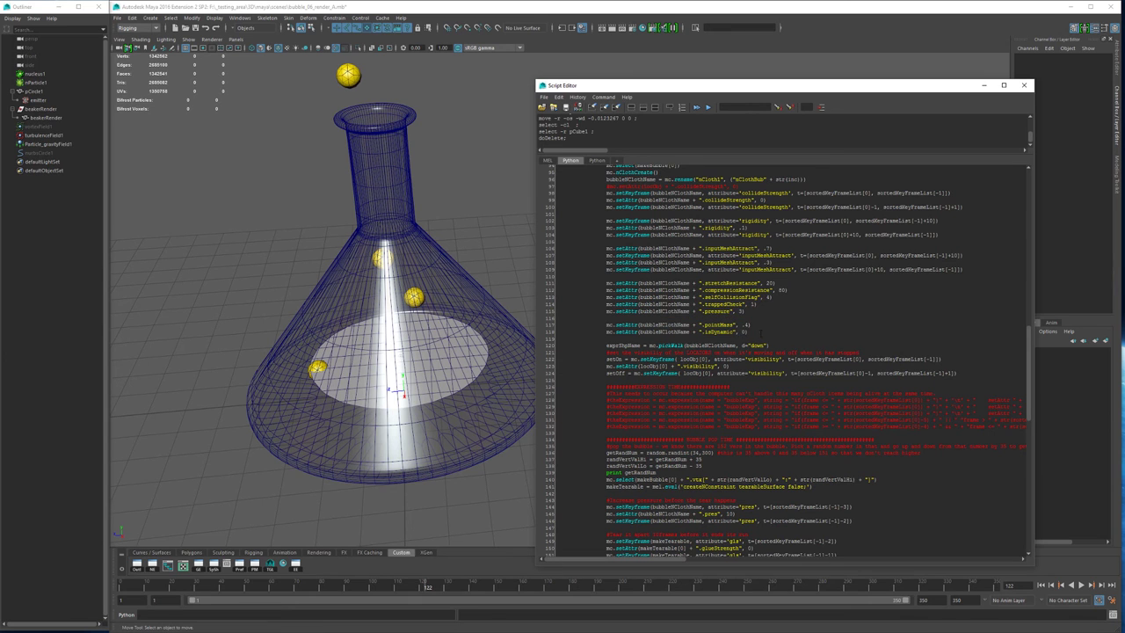
- Examine the line that turns isDynamic off for each bubble and the loop at the script's end that turns it on
{"action": "left_click_drag", "start_coordinate": [749, 332], "coordinate": [606, 332]}
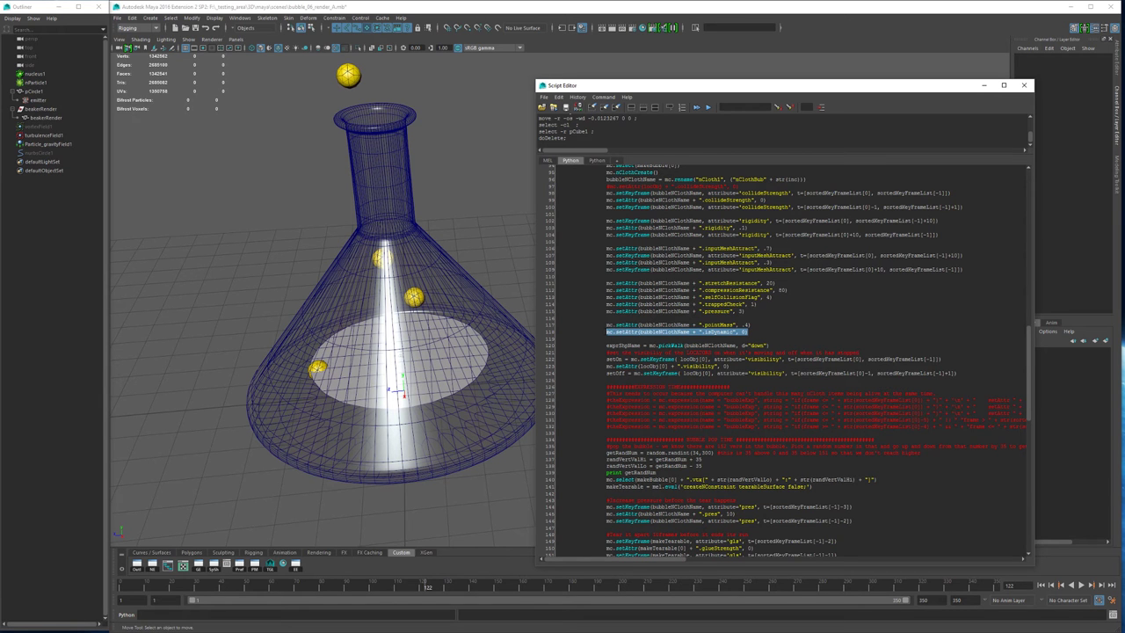
{"action": "left_click_drag", "start_coordinate": [747, 333], "coordinate": [710, 332]}
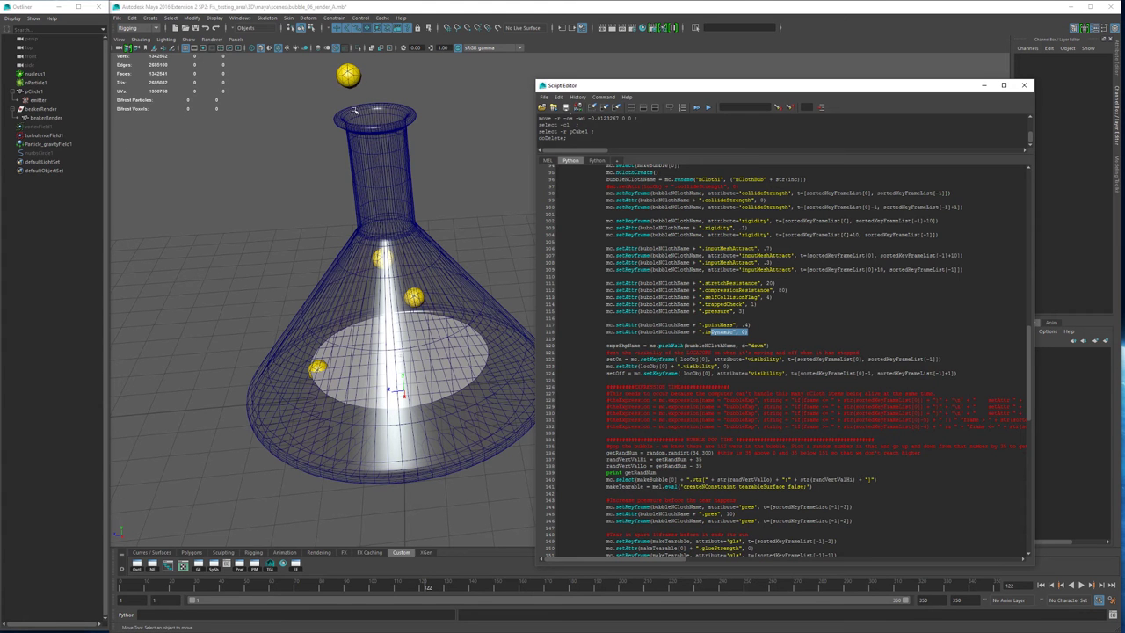
{"action": "scroll", "coordinate": [786, 360], "scroll_direction": "down", "scroll_amount": 3}
{"action": "scroll", "coordinate": [786, 360], "scroll_direction": "up", "scroll_amount": 4}
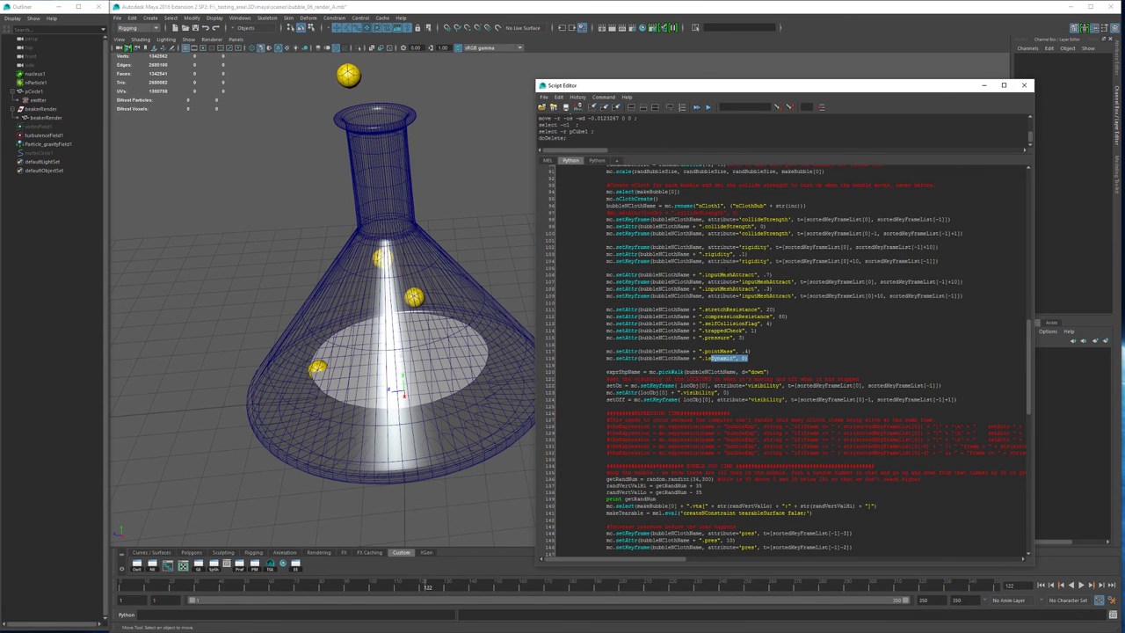
{"action": "left_click_drag", "start_coordinate": [708, 358], "coordinate": [603, 358]}
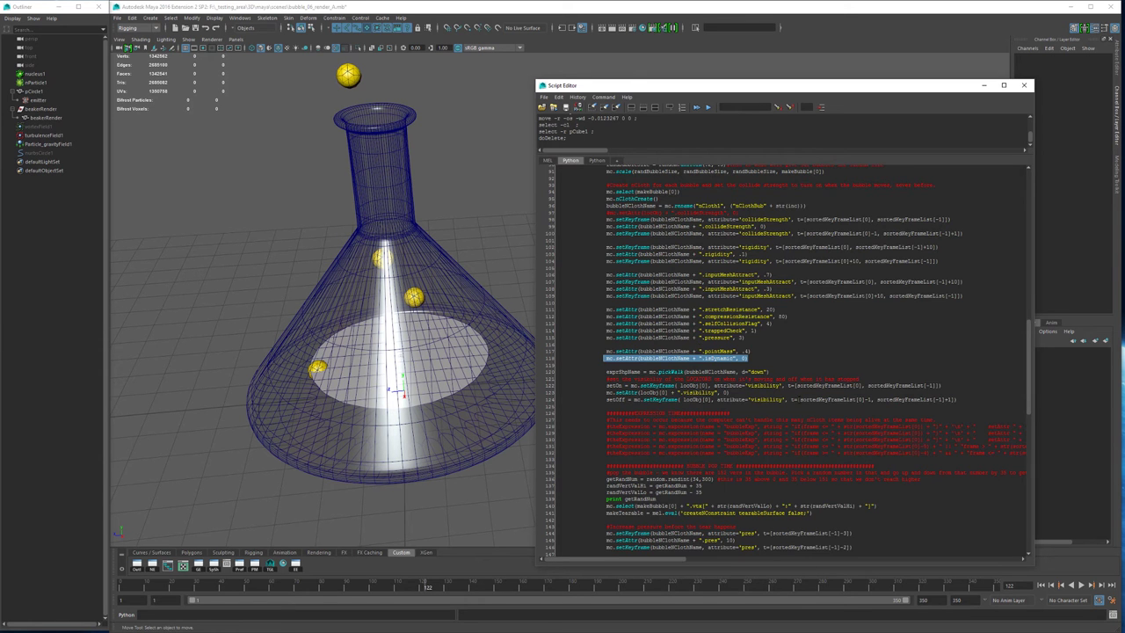
{"action": "scroll", "coordinate": [782, 360], "scroll_direction": "down", "scroll_amount": 4}
{"action": "scroll", "coordinate": [782, 360], "scroll_direction": "down", "scroll_amount": 6}
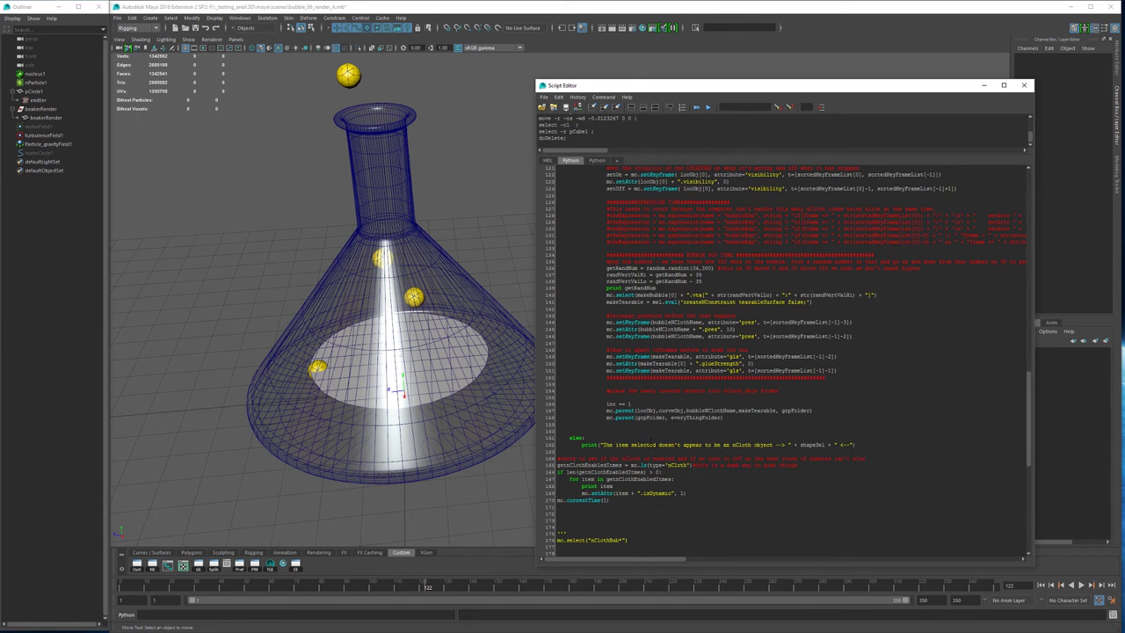
{"action": "scroll", "coordinate": [764, 355], "scroll_direction": "down", "scroll_amount": 1}
{"action": "left_click_drag", "start_coordinate": [691, 466], "coordinate": [582, 467]}
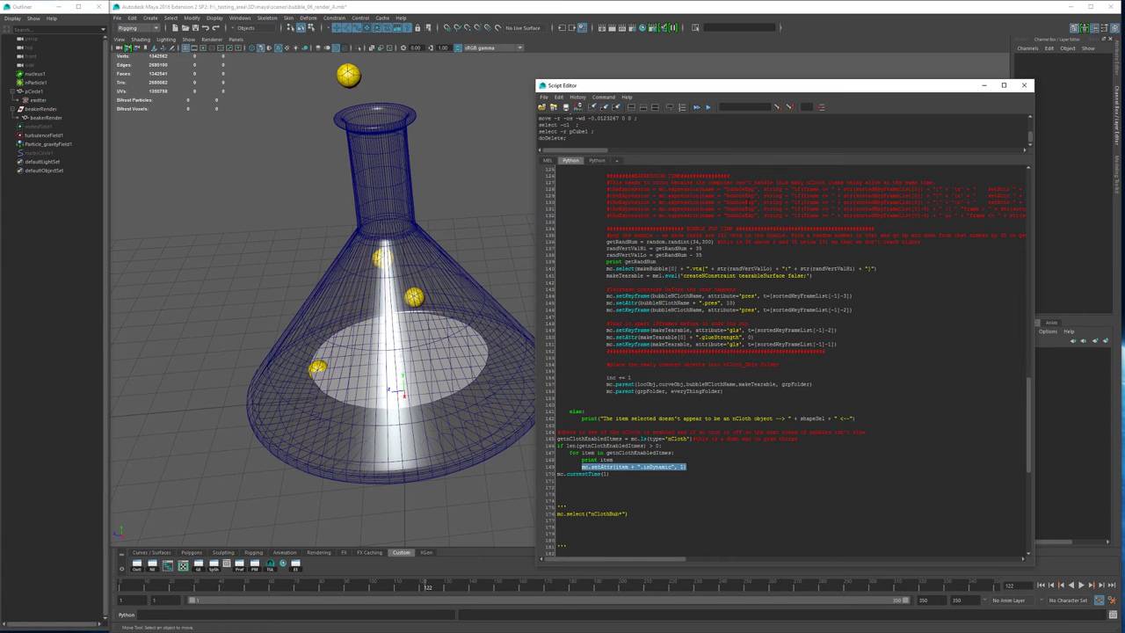
- Examine the exprShpName line and the block that keys the locators' visibility on and off
{"action": "scroll", "coordinate": [782, 361], "scroll_direction": "up", "scroll_amount": 10}
{"action": "scroll", "coordinate": [782, 360], "scroll_direction": "down", "scroll_amount": 6}
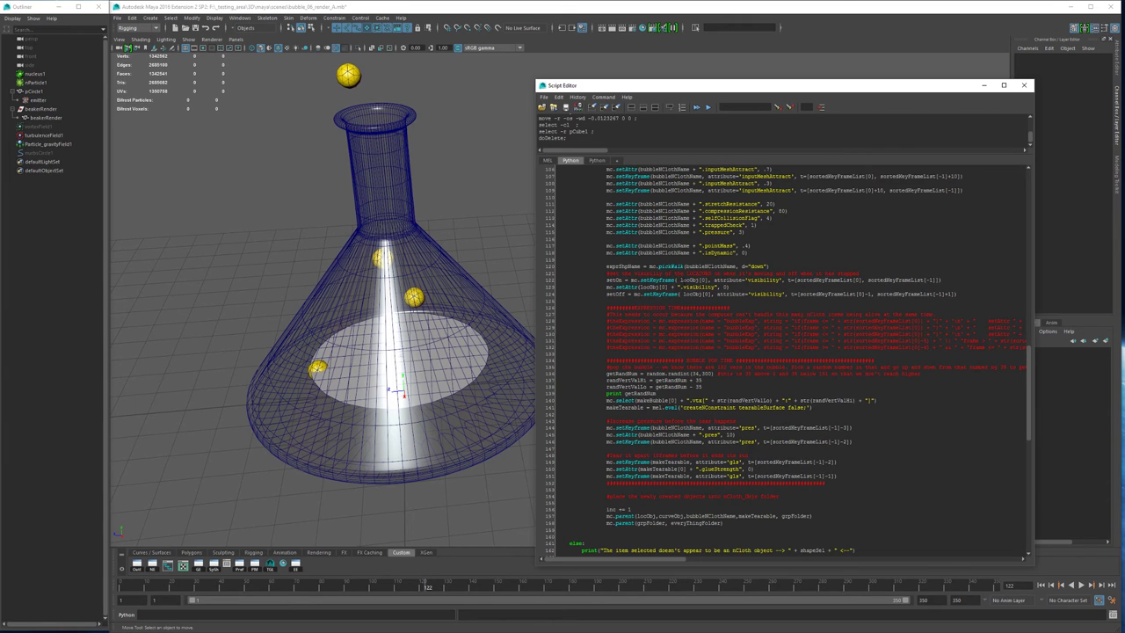
{"action": "left_click_drag", "start_coordinate": [604, 265], "coordinate": [606, 300]}
{"action": "left_click_drag", "start_coordinate": [929, 298], "coordinate": [958, 295]}
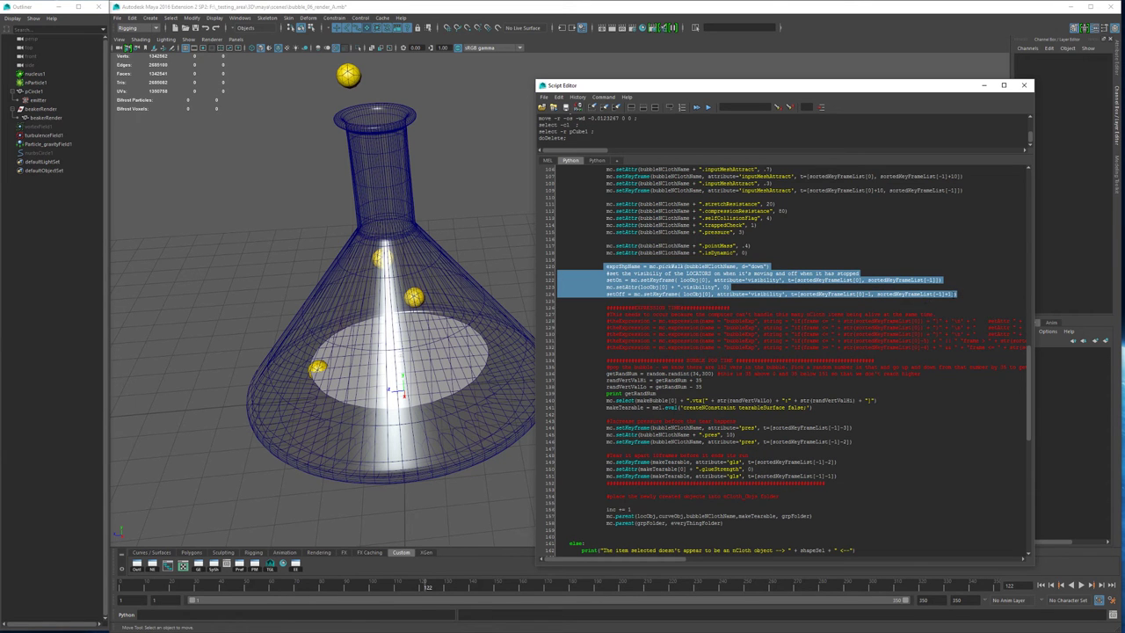
{"action": "left_click", "coordinate": [809, 299]}
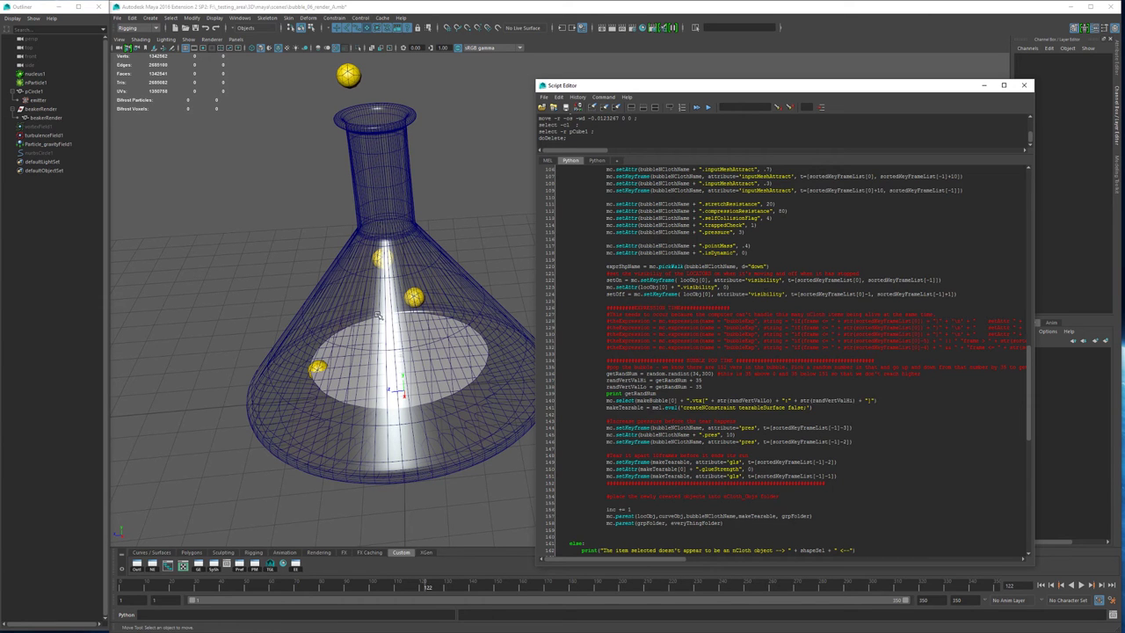
- Check the linear, angular and time working units in the Settings preferences, leaving them as they are
{"action": "left_click", "coordinate": [1105, 600]}
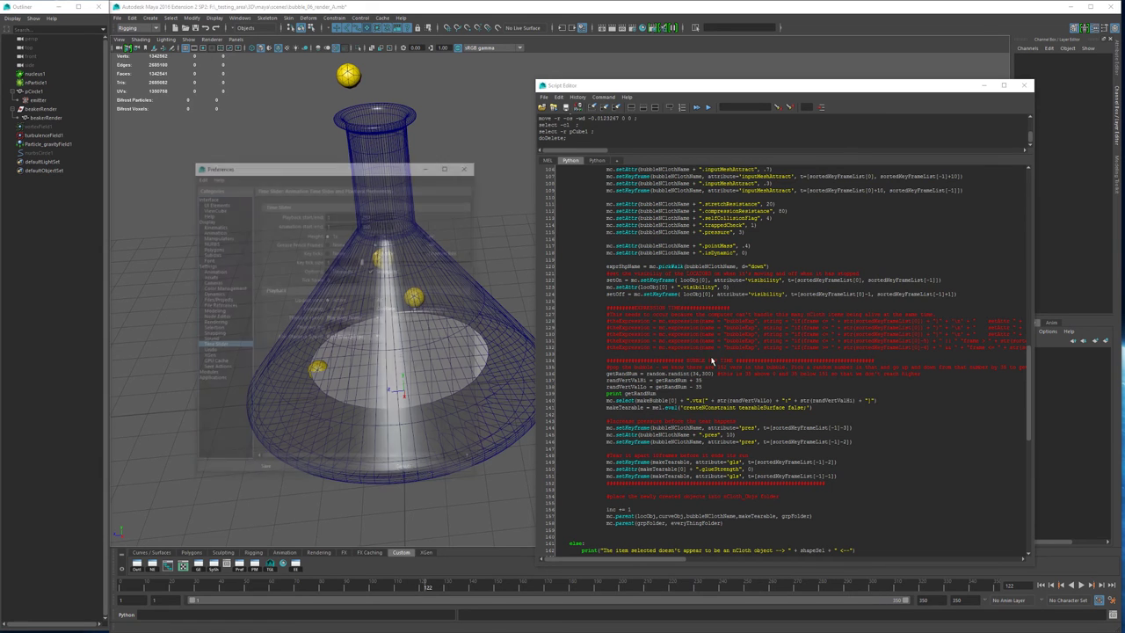
{"action": "left_click", "coordinate": [209, 264]}
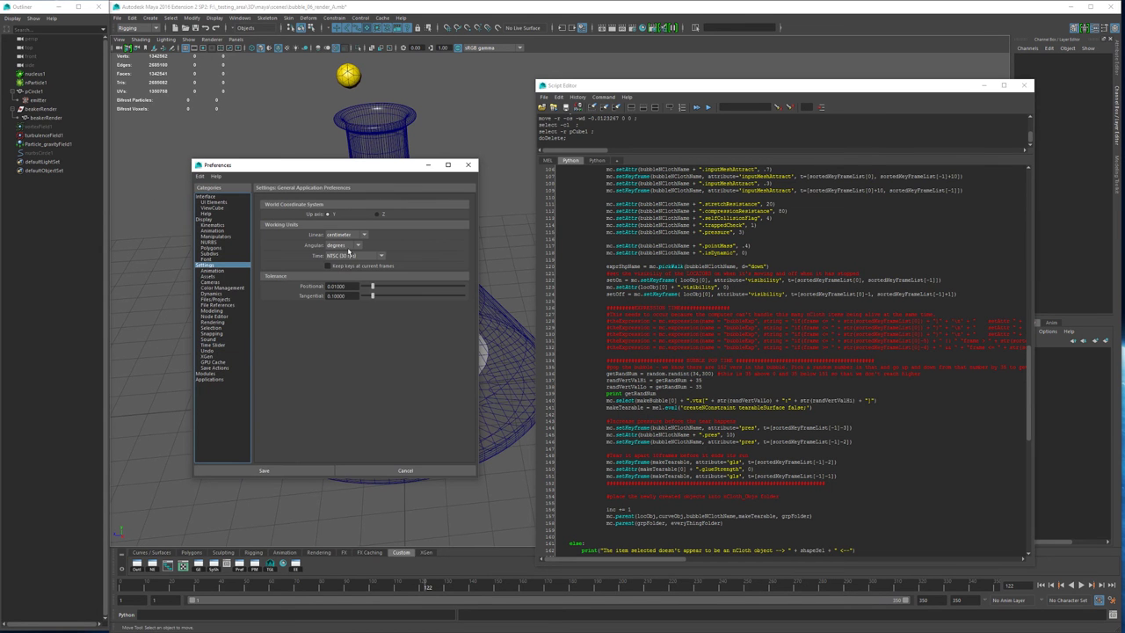
{"action": "left_click", "coordinate": [461, 473]}
- Create a 1-unit polygon cube, move it to about 5.98 on Translate Z beside the beaker as a size reference, and delete it
{"action": "scroll", "coordinate": [315, 389], "scroll_direction": "down", "scroll_amount": 4}
{"action": "right_click_drag", "start_coordinate": [317, 387], "coordinate": [296, 403], "text": "shift"}
{"action": "key", "text": "ctrl+z"}
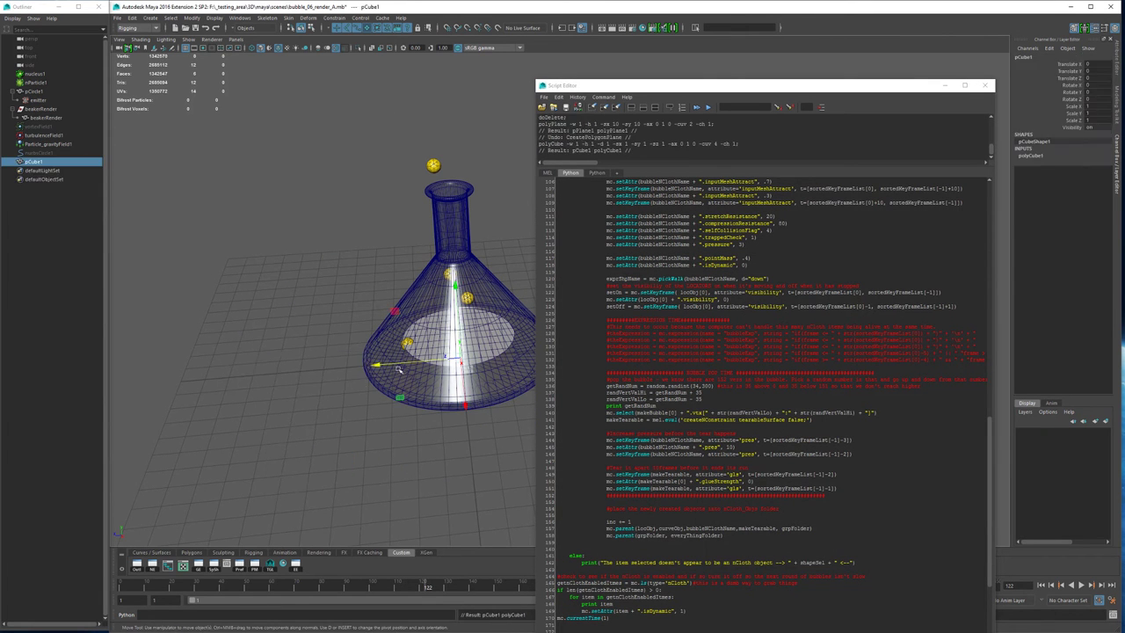
{"action": "left_click_drag", "start_coordinate": [406, 361], "coordinate": [271, 367]}
{"action": "middle_click_drag", "start_coordinate": [364, 344], "coordinate": [334, 355], "text": "alt"}
{"action": "left_click_drag", "start_coordinate": [333, 355], "coordinate": [330, 300], "text": "alt"}
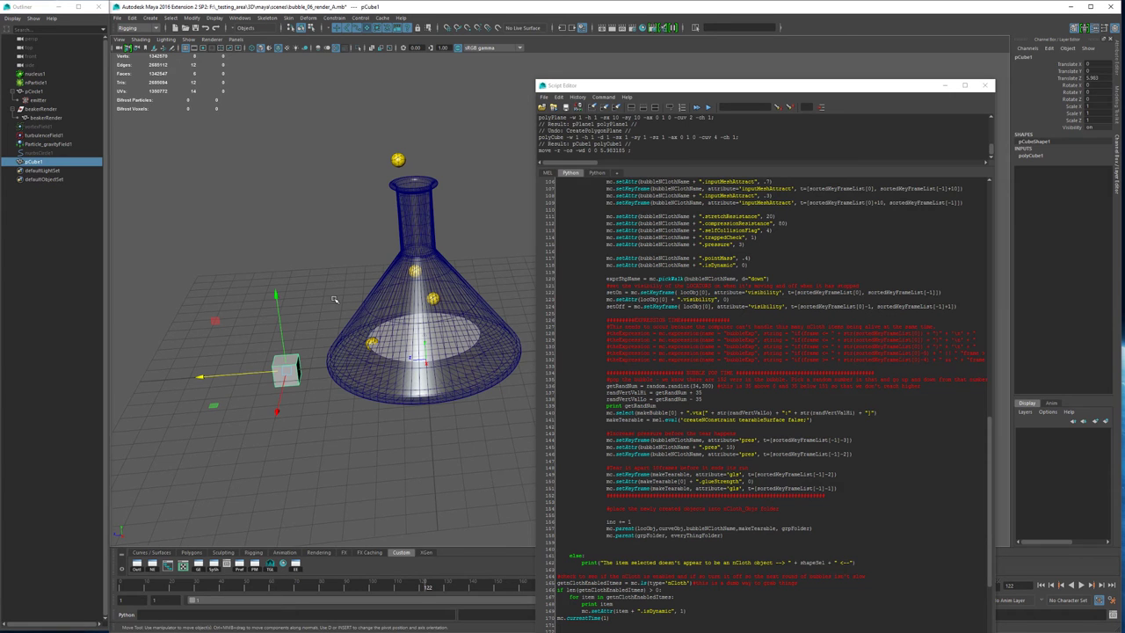
{"action": "key", "text": "Delete"}
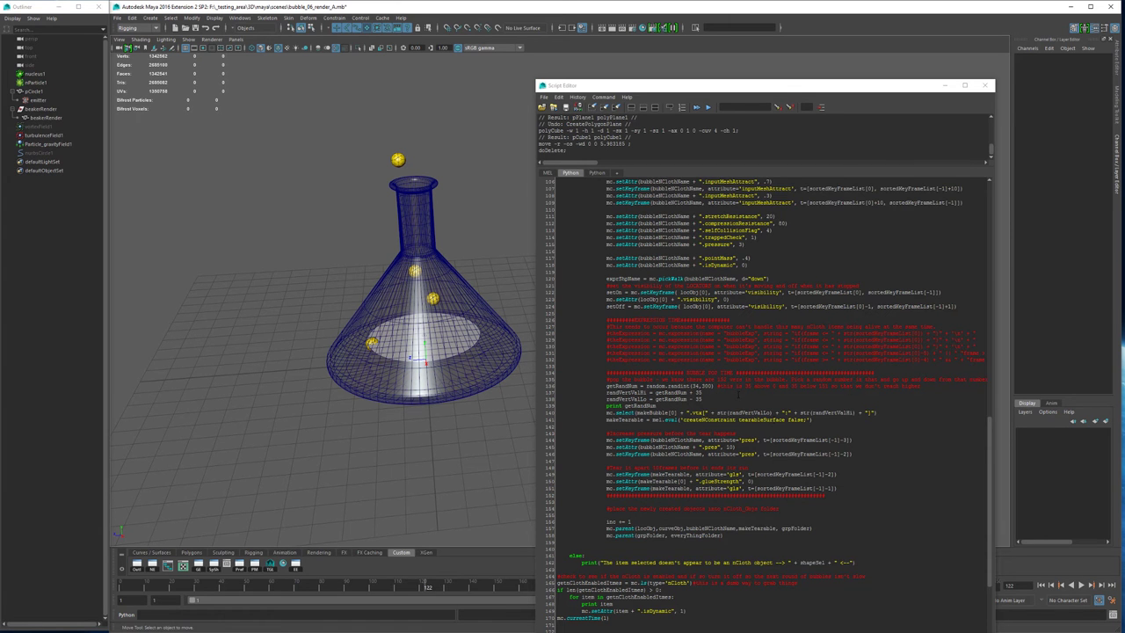
- Examine the Time Scale and Space Scale values in the Scale Attributes of nucleus1, and return to the script
{"action": "scroll", "coordinate": [764, 395], "scroll_direction": "down", "scroll_amount": 2}
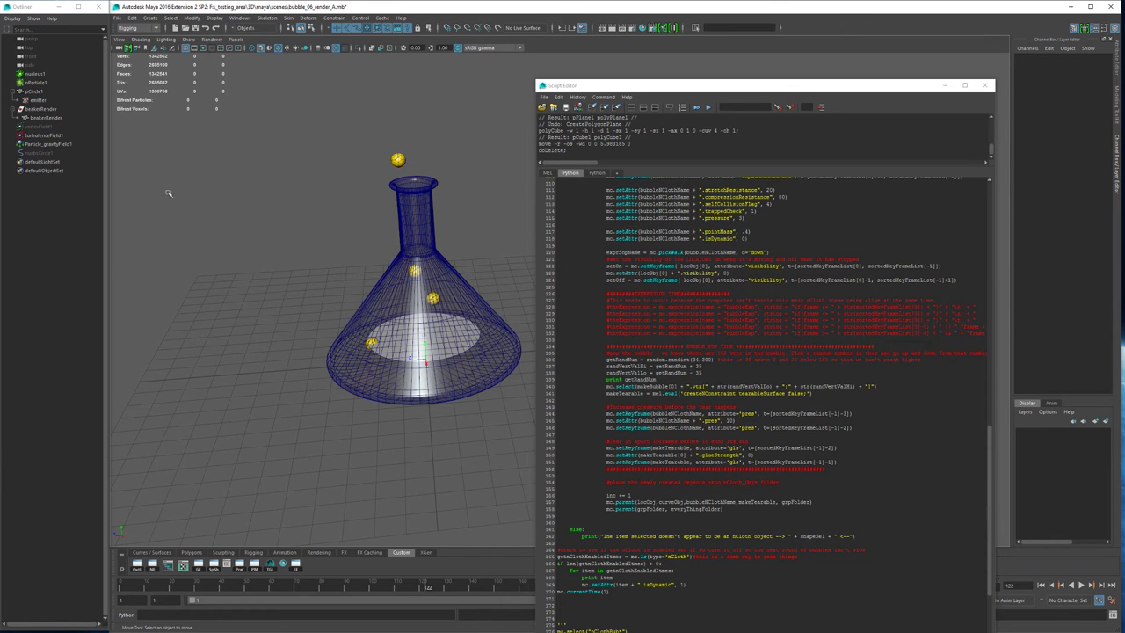
{"action": "left_click", "coordinate": [44, 74]}
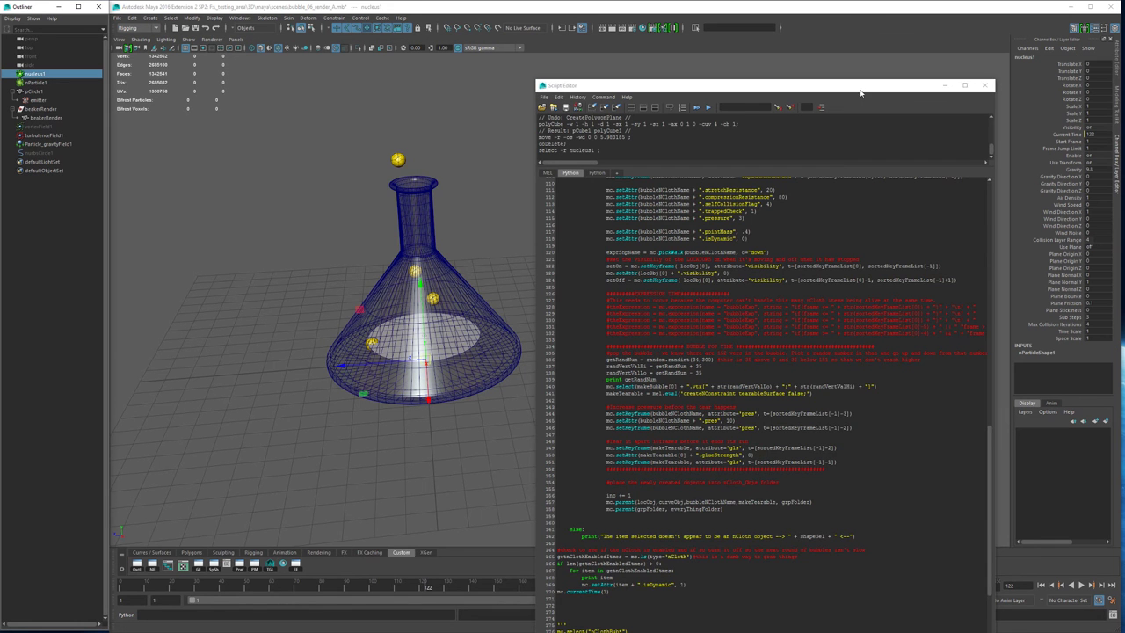
{"action": "left_click_drag", "start_coordinate": [854, 88], "coordinate": [620, 77]}
{"action": "key", "text": "ctrl+a"}
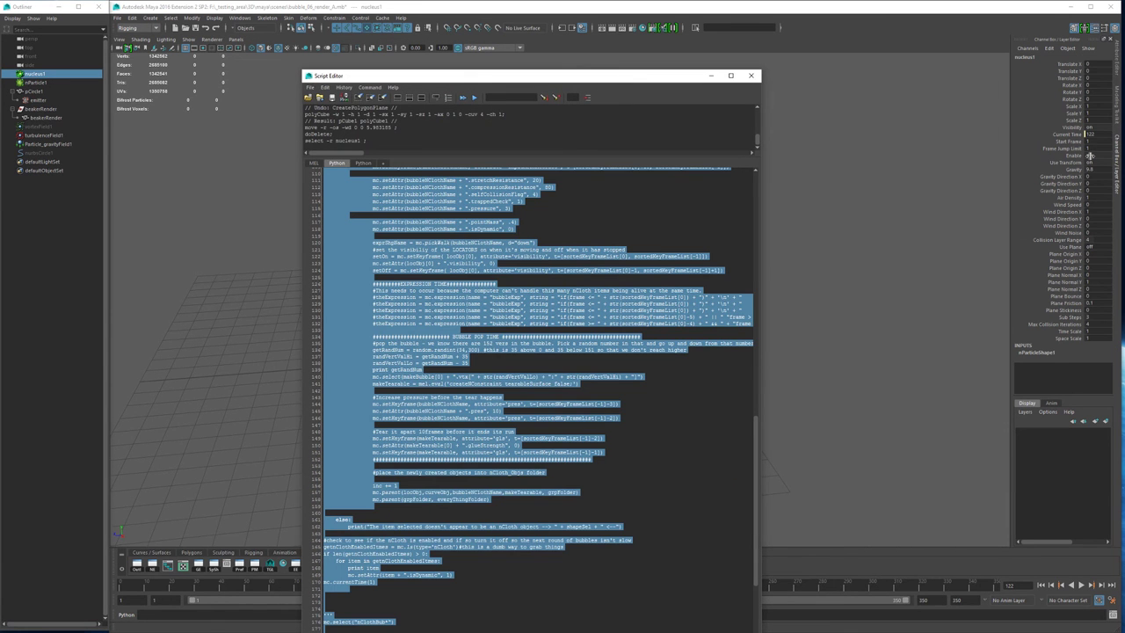
{"action": "left_click", "coordinate": [1119, 66]}
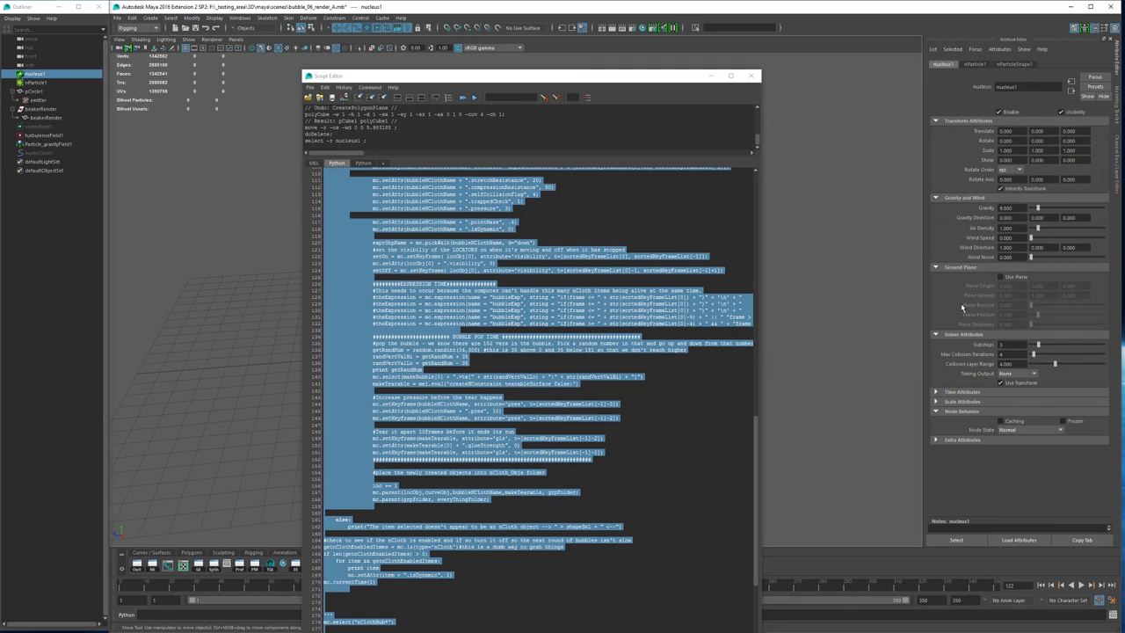
{"action": "left_click", "coordinate": [964, 402]}
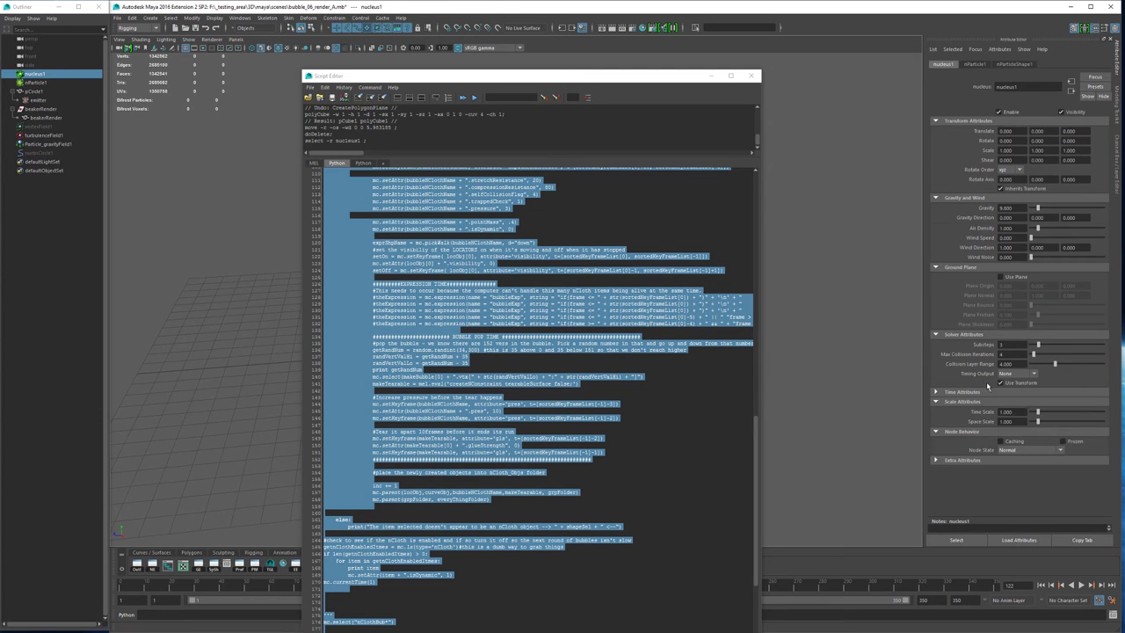
{"action": "left_click", "coordinate": [1005, 421]}
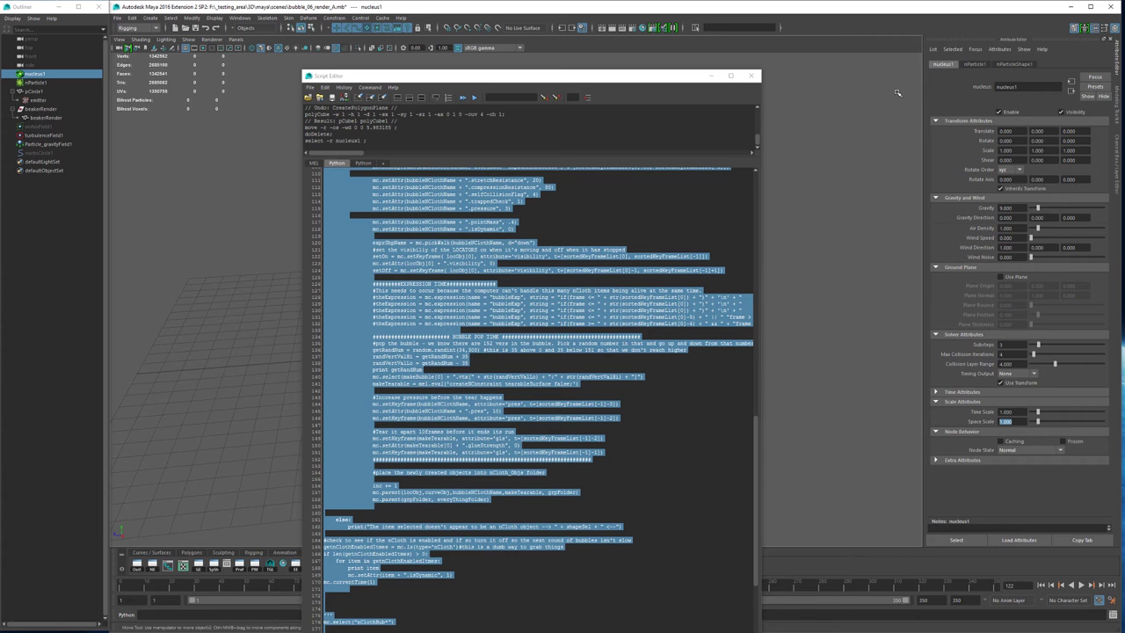
{"action": "left_click", "coordinate": [1120, 68]}
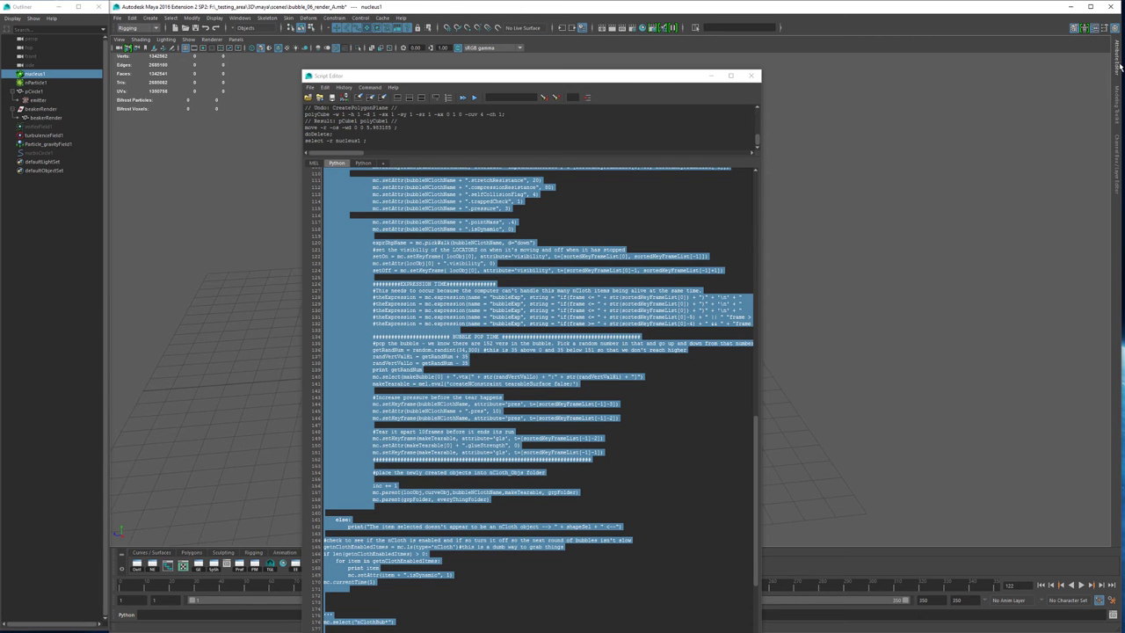
{"action": "left_click", "coordinate": [1118, 117]}
{"action": "left_click_drag", "start_coordinate": [570, 77], "coordinate": [861, 47]}
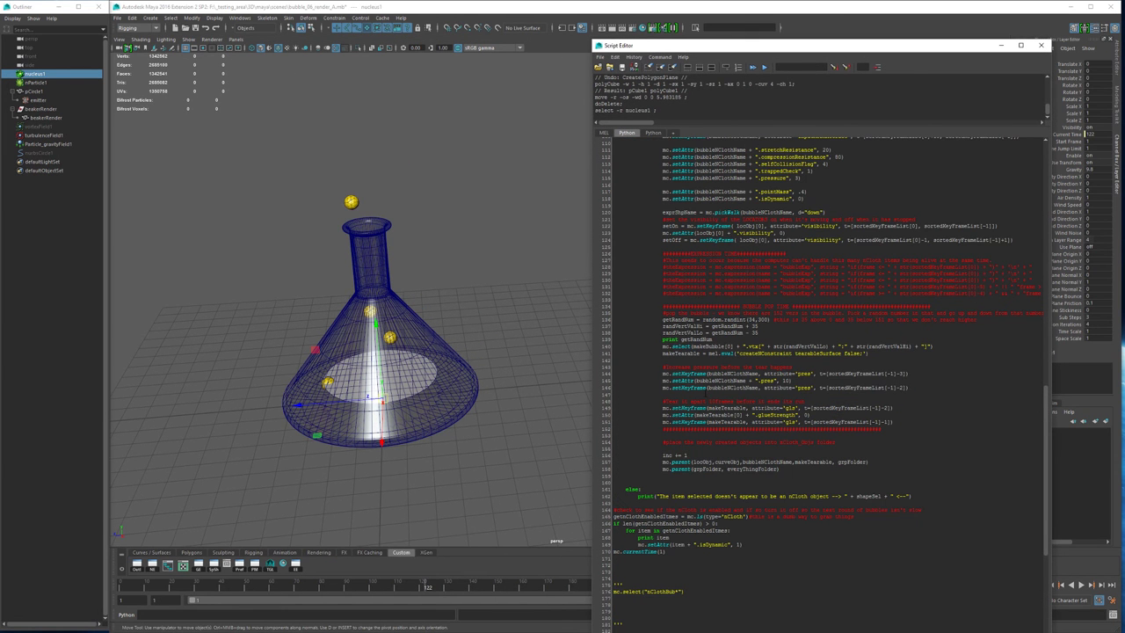
- Examine the setOn and setOff lines that key each locator's visibility around the first and last sorted keyframes
{"action": "left_click_drag", "start_coordinate": [1014, 239], "coordinate": [644, 211]}
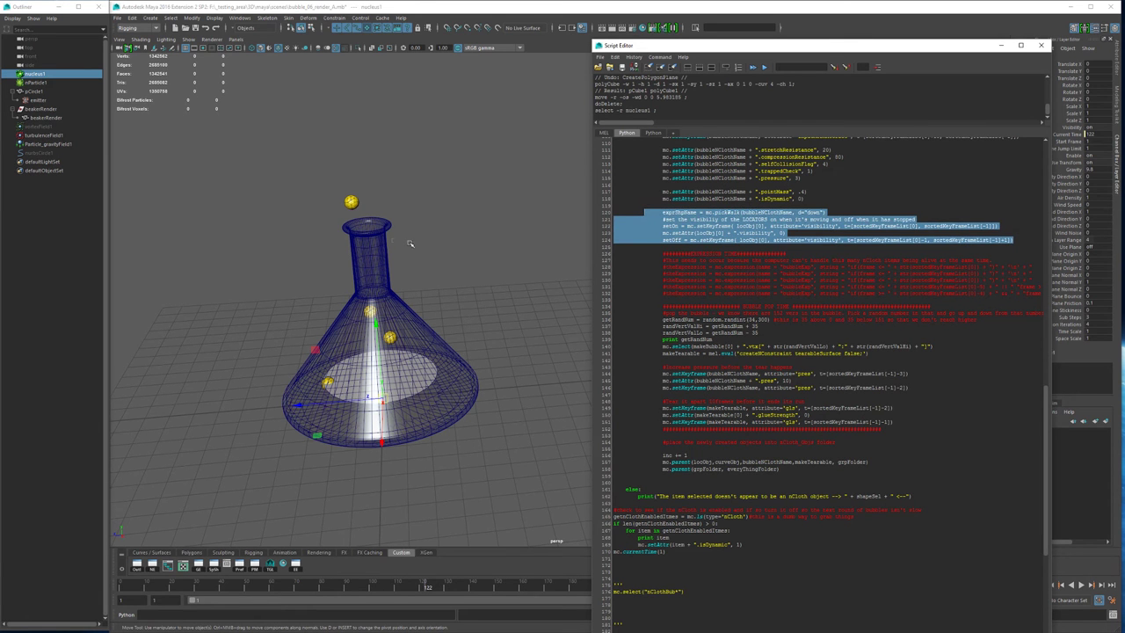
{"action": "left_click", "coordinate": [795, 236]}
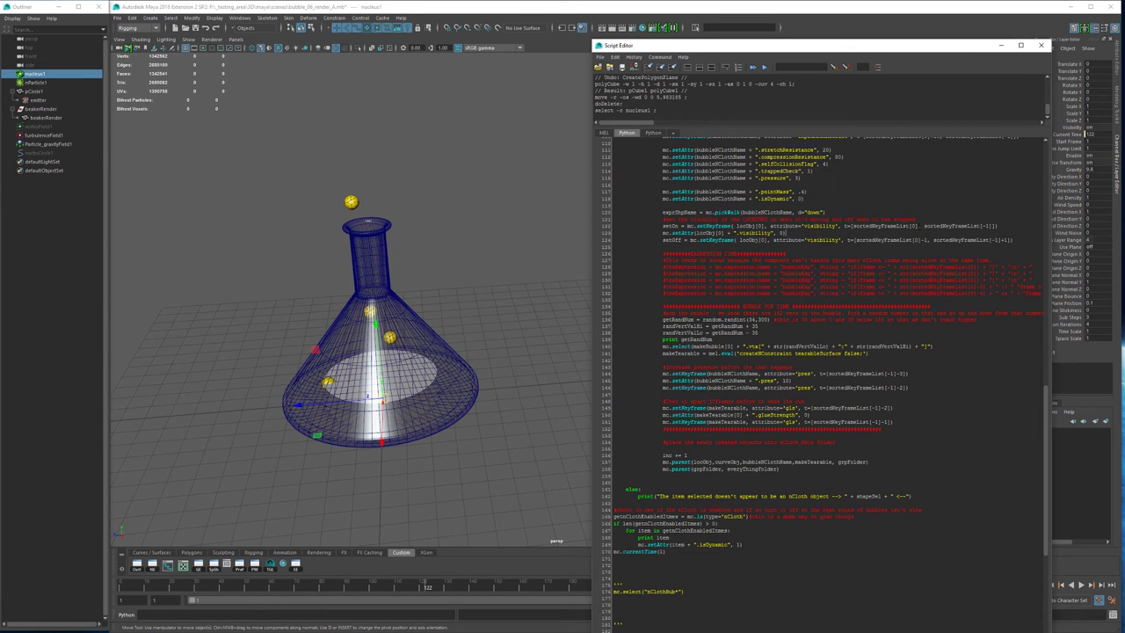
{"action": "left_click_drag", "start_coordinate": [1003, 225], "coordinate": [844, 226]}
{"action": "left_click", "coordinate": [921, 226]}
{"action": "left_click_drag", "start_coordinate": [1000, 226], "coordinate": [923, 226]}
{"action": "left_click_drag", "start_coordinate": [615, 240], "coordinate": [1013, 240]}
{"action": "left_click", "coordinate": [924, 249]}
- Examine the commented-out EXPRESSION TIME block with the bubbleExp expressions
{"action": "scroll", "coordinate": [839, 254], "scroll_direction": "down", "scroll_amount": 1}
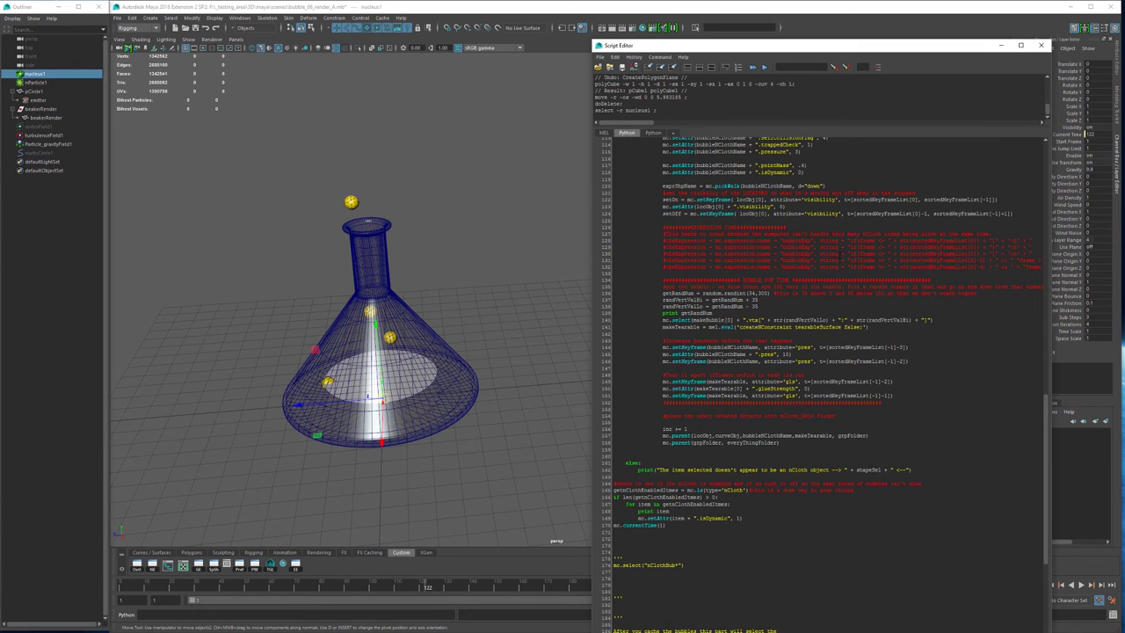
{"action": "scroll", "coordinate": [824, 385], "scroll_direction": "down", "scroll_amount": 1}
{"action": "left_click_drag", "start_coordinate": [661, 201], "coordinate": [922, 240]}
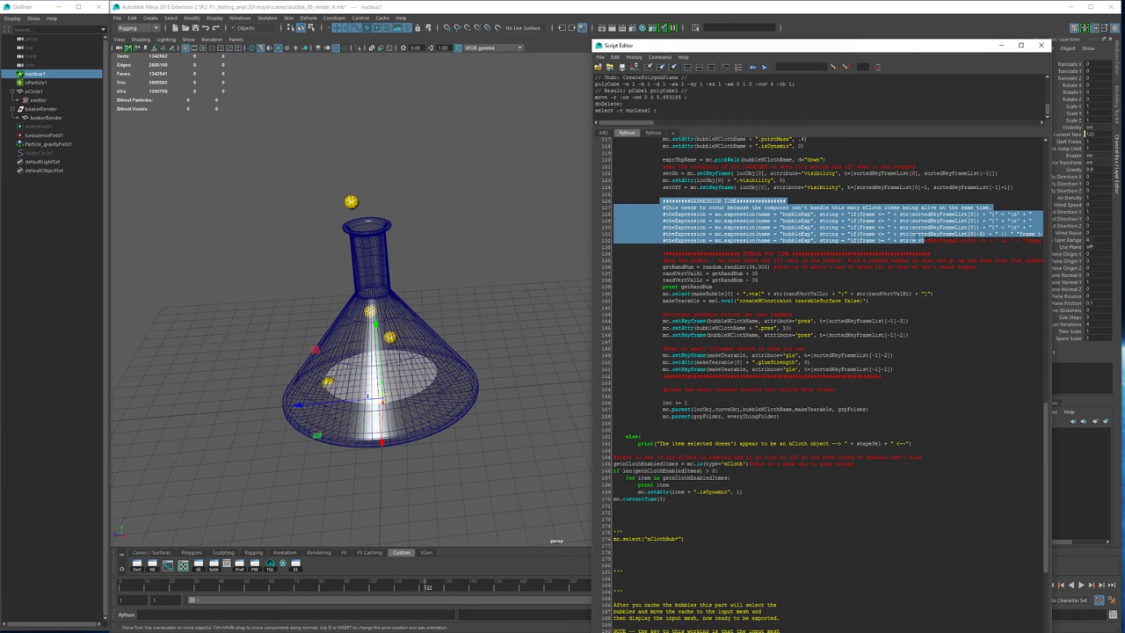
{"action": "left_click", "coordinate": [857, 285]}
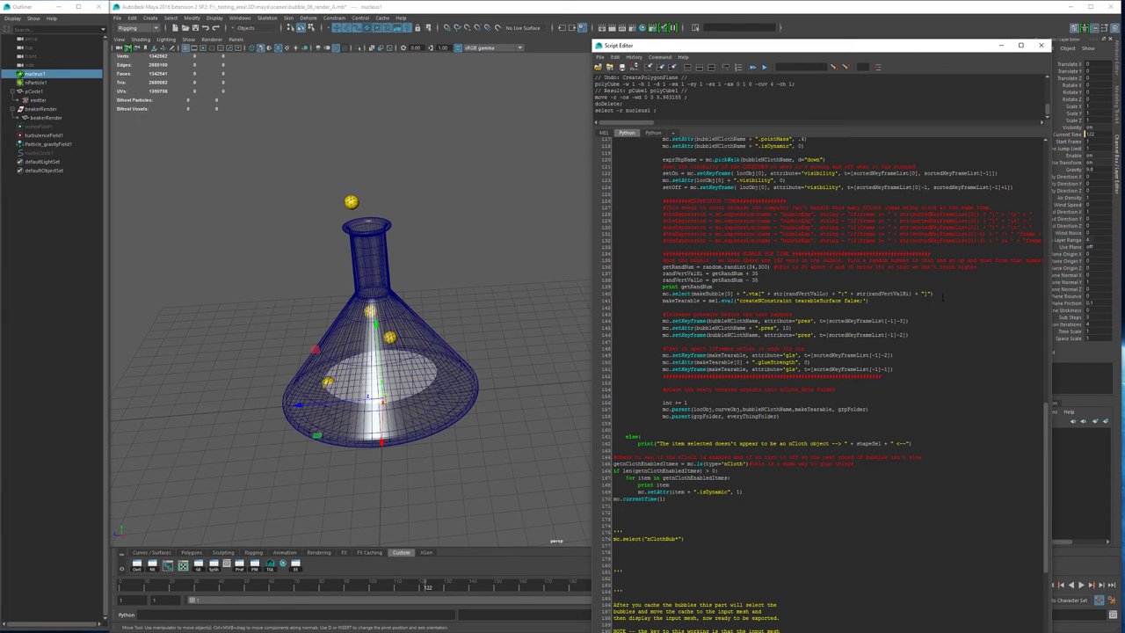
- Examine the BUBBLE POP TIME block, from the random vertex selection and tearableSurface constraint to the pressure and glue keyframes
{"action": "left_click_drag", "start_coordinate": [802, 306], "coordinate": [794, 290]}
{"action": "left_click_drag", "start_coordinate": [681, 286], "coordinate": [662, 254]}
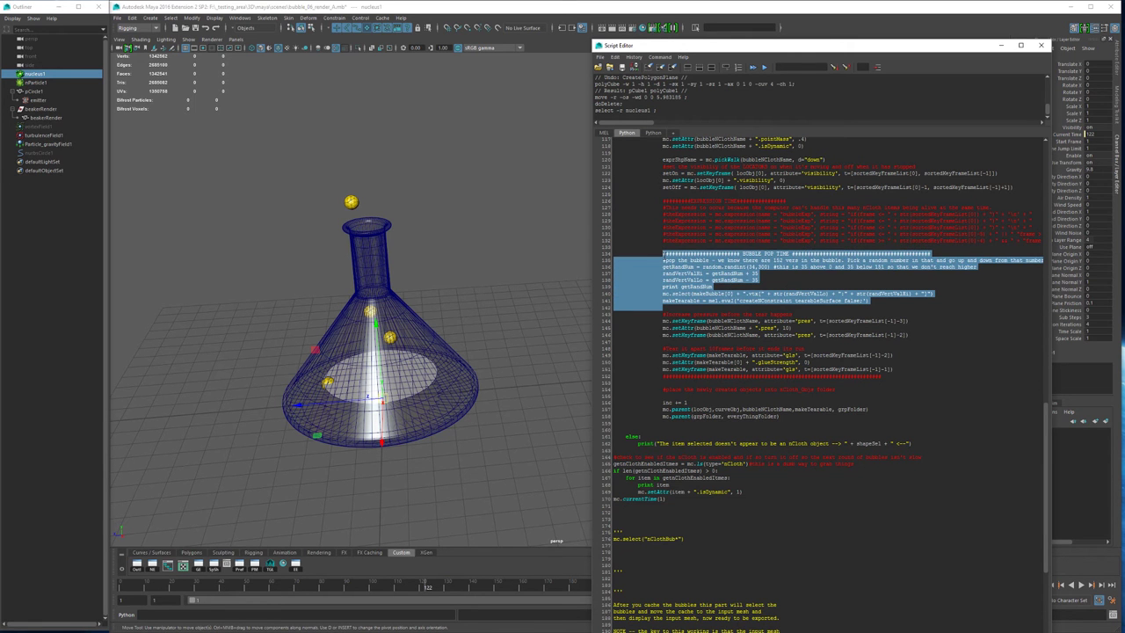
{"action": "left_click", "coordinate": [790, 284]}
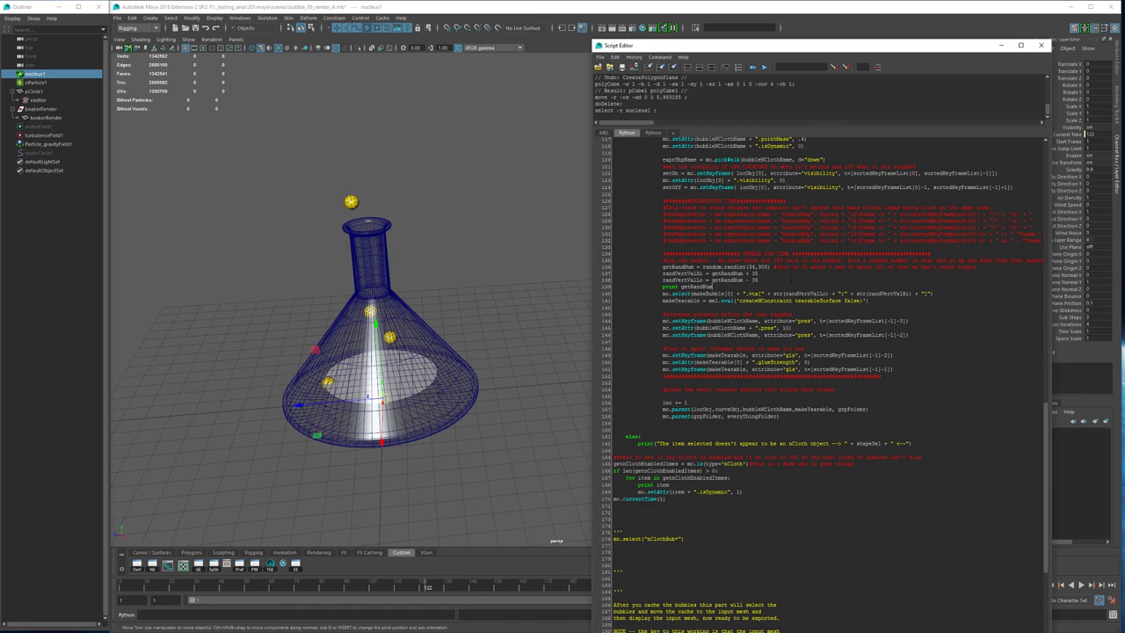
{"action": "left_click_drag", "start_coordinate": [876, 302], "coordinate": [680, 261]}
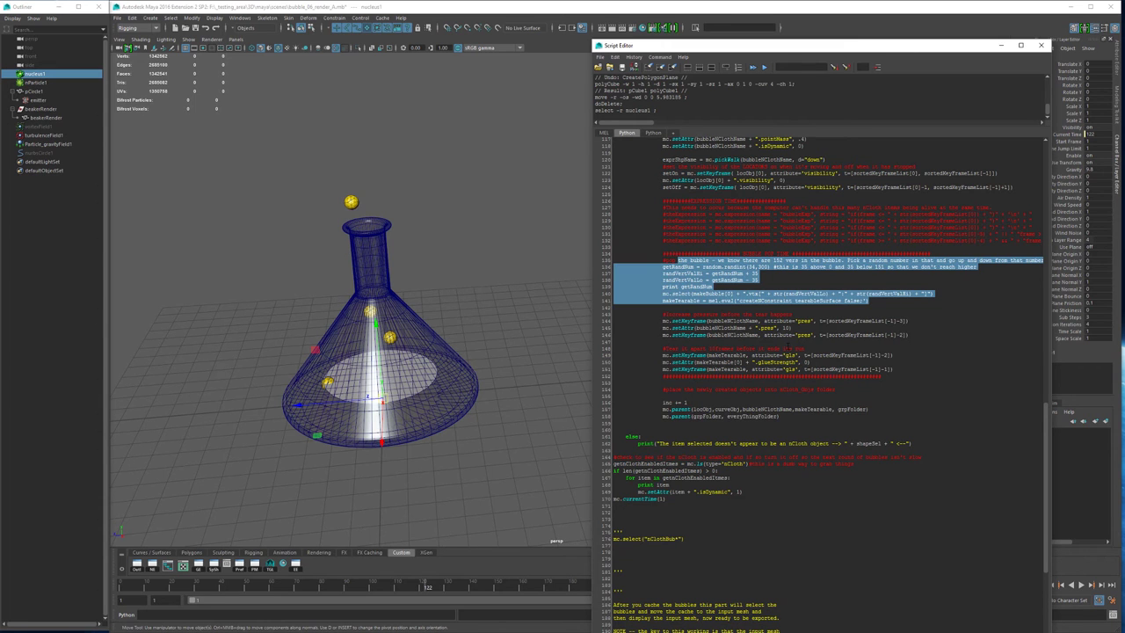
{"action": "left_click", "coordinate": [791, 341]}
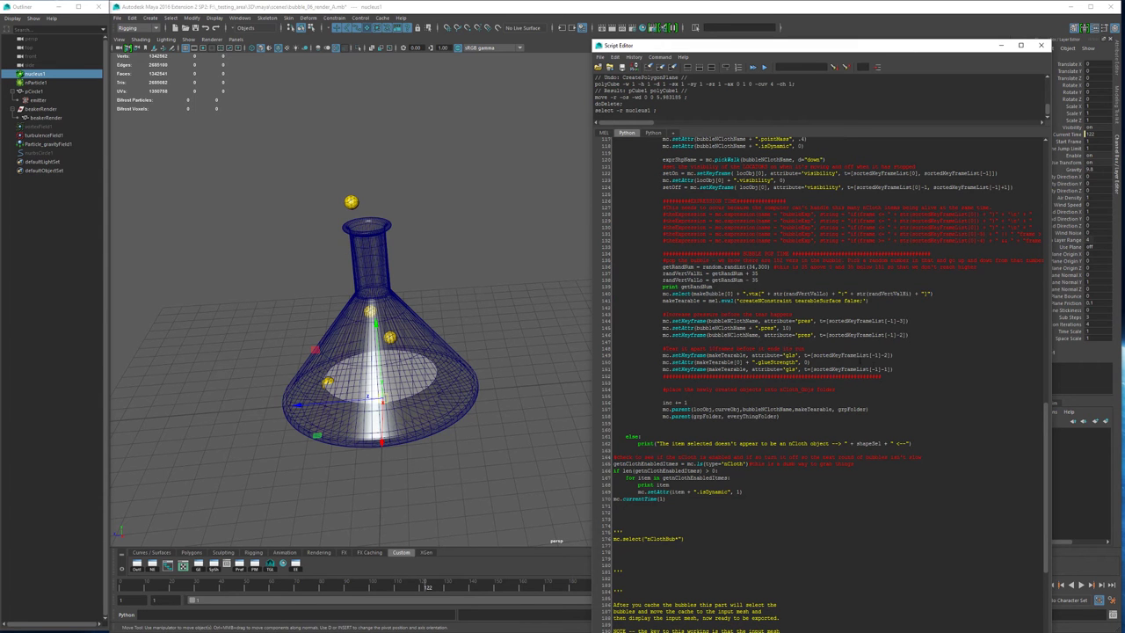
{"action": "left_click_drag", "start_coordinate": [887, 376], "coordinate": [663, 305]}
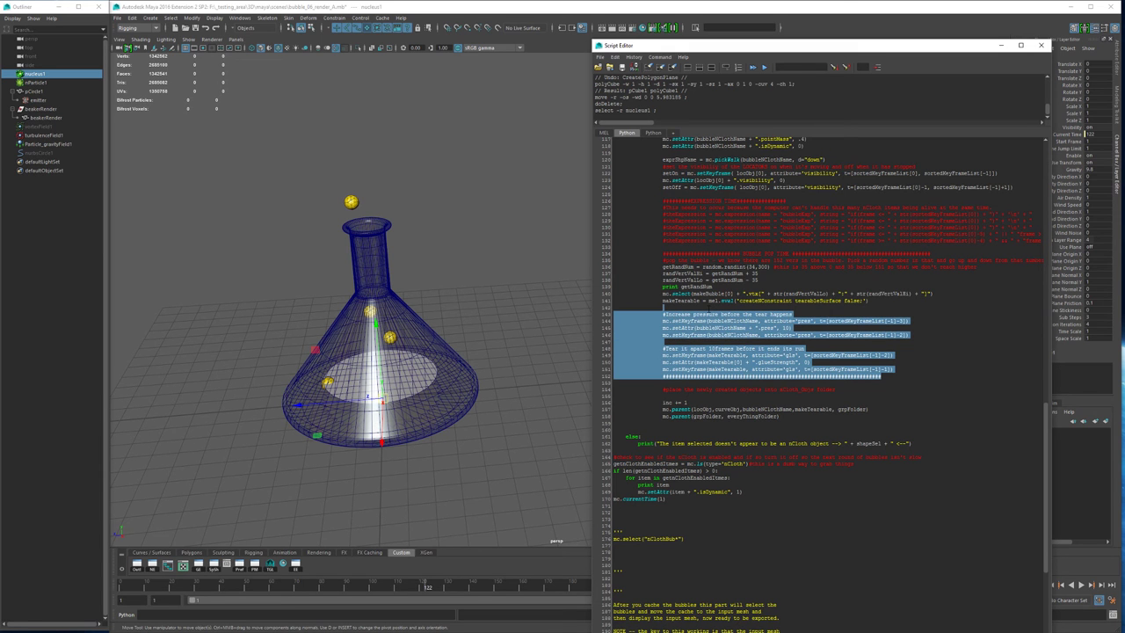
- Examine the getRandNum, randVertValHi and randVertValLo lines that define the random vertex range
{"action": "left_click_drag", "start_coordinate": [710, 309], "coordinate": [677, 267]}
{"action": "left_click", "coordinate": [783, 293]}
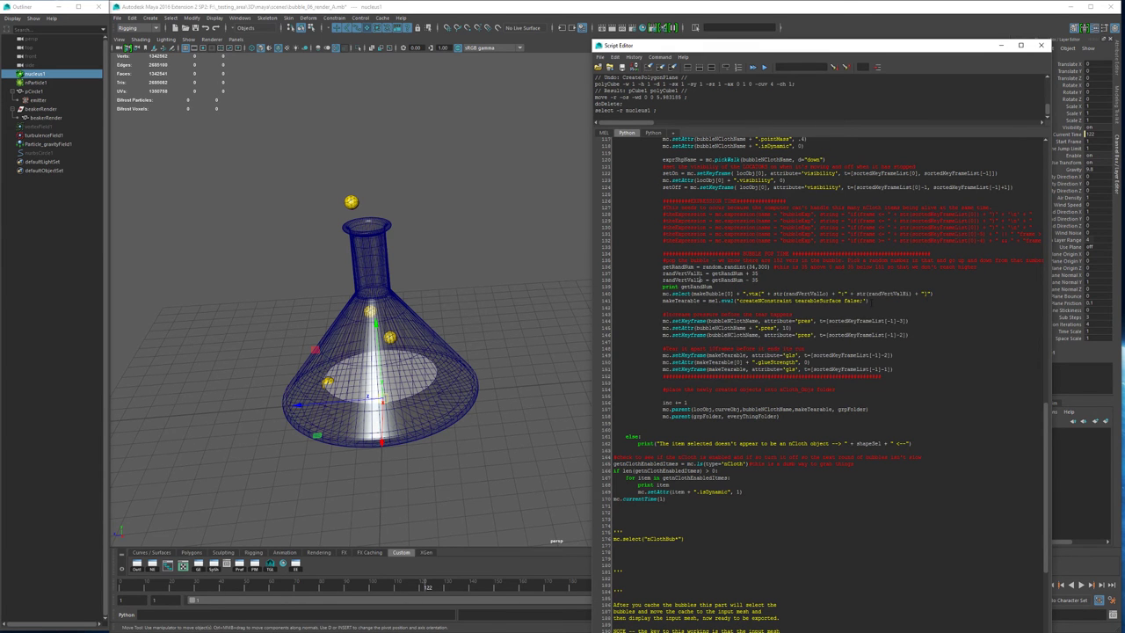
{"action": "left_click", "coordinate": [779, 301], "text": "shift"}
{"action": "left_click_drag", "start_coordinate": [661, 266], "coordinate": [759, 280]}
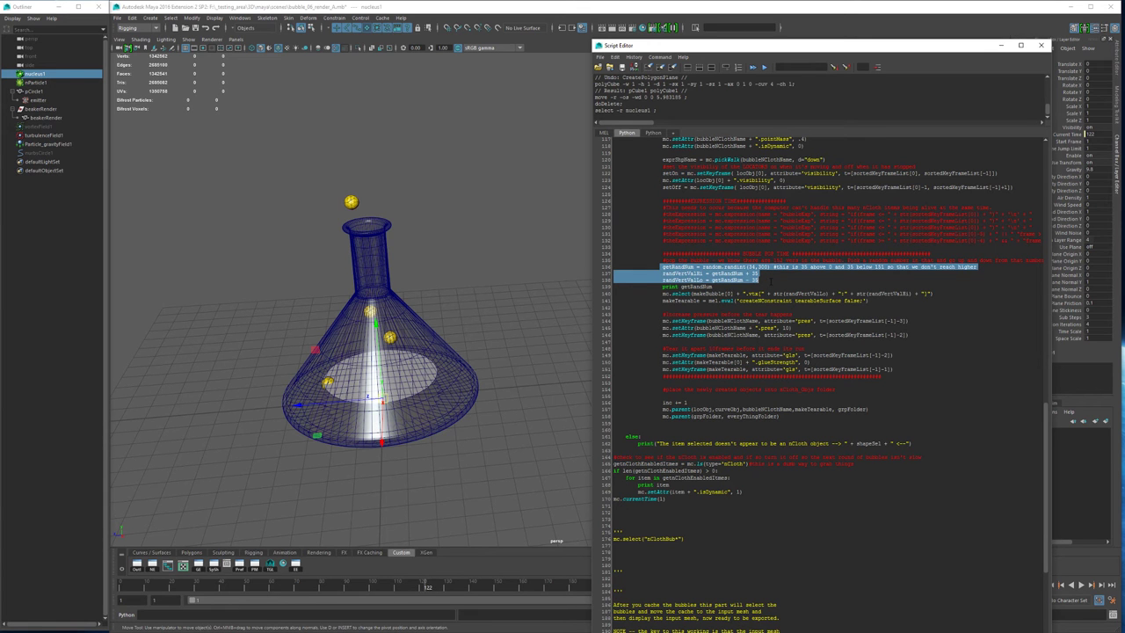
{"action": "left_click", "coordinate": [794, 280]}
- Examine the lines that key the bubble's pressure to 10 and the tearable constraint's glueStrength to 0
{"action": "left_click_drag", "start_coordinate": [662, 317], "coordinate": [882, 341]}
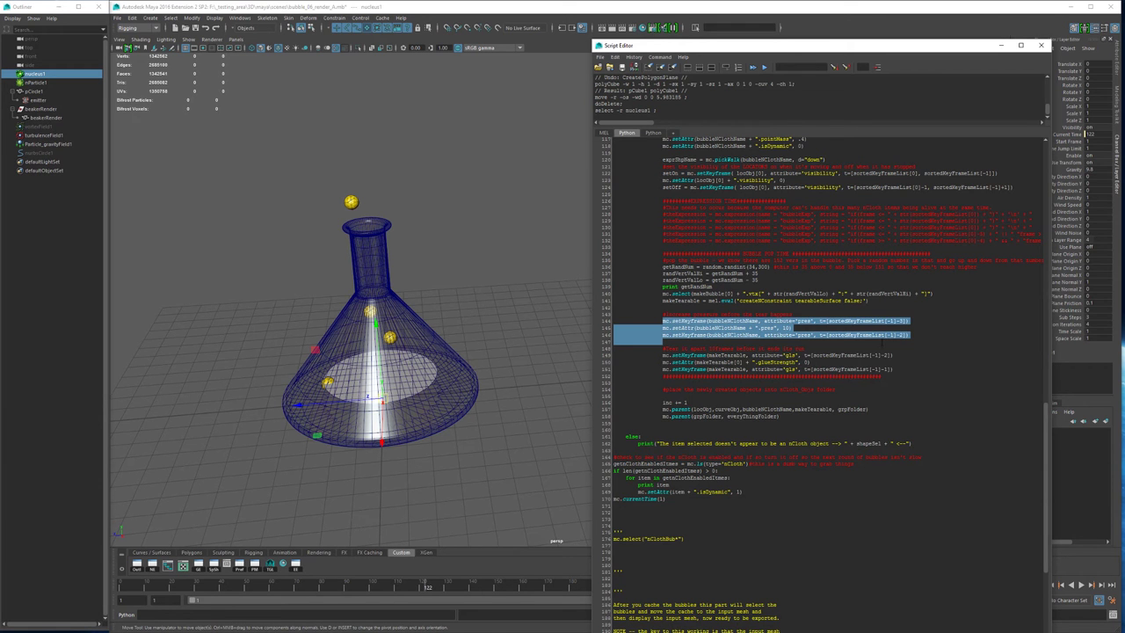
{"action": "left_click_drag", "start_coordinate": [882, 376], "coordinate": [659, 349]}
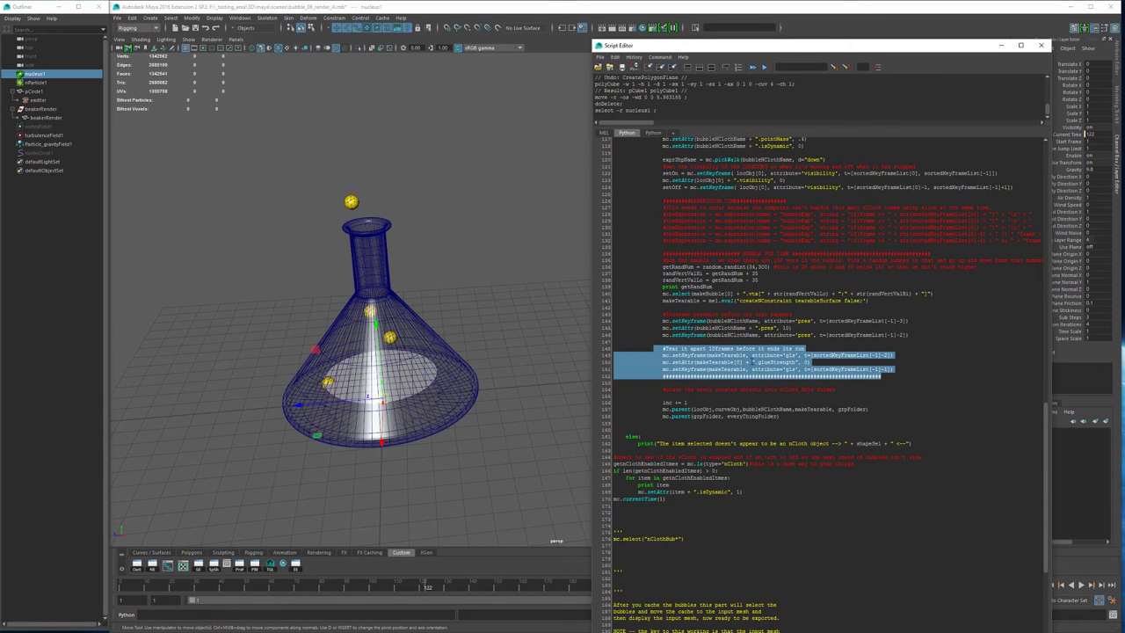
{"action": "left_click", "coordinate": [752, 403]}
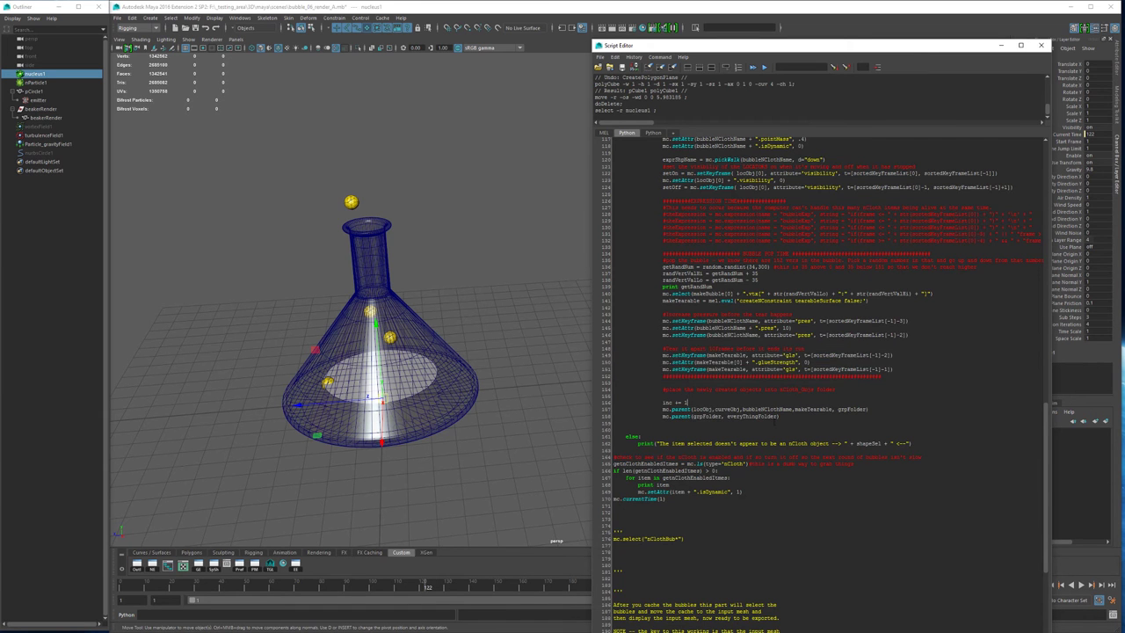
- Examine the lines that parent the locator, curve, nCloth and tearable constraint into grpFolder and everyThingFolder
{"action": "scroll", "coordinate": [761, 419], "scroll_direction": "down", "scroll_amount": 3}
{"action": "left_click_drag", "start_coordinate": [614, 363], "coordinate": [782, 363]}
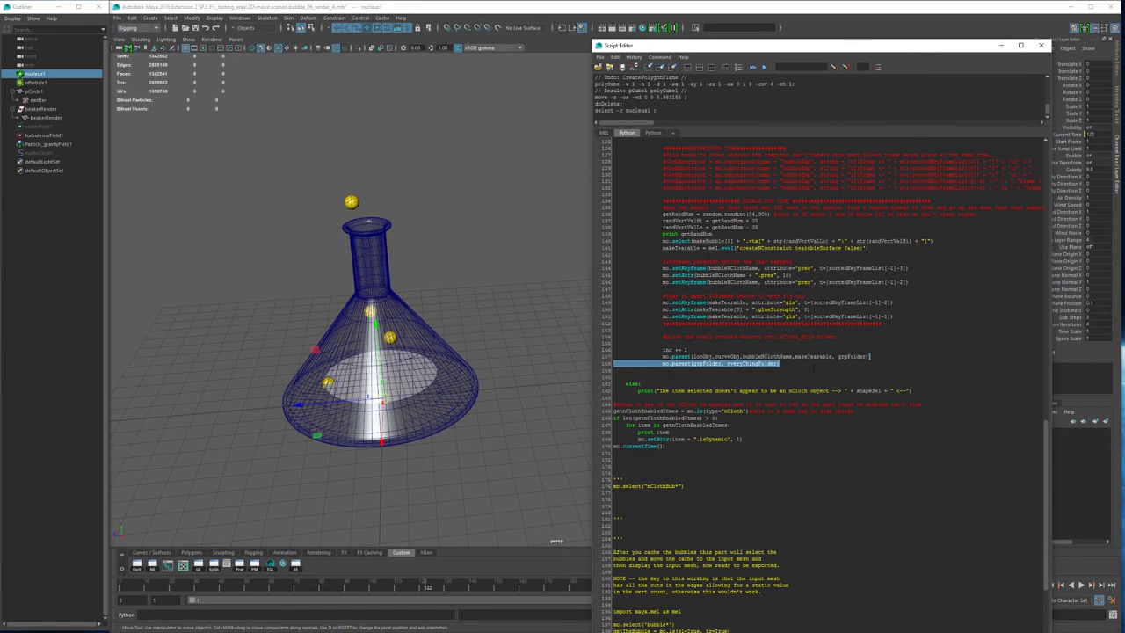
{"action": "left_click", "coordinate": [785, 380]}
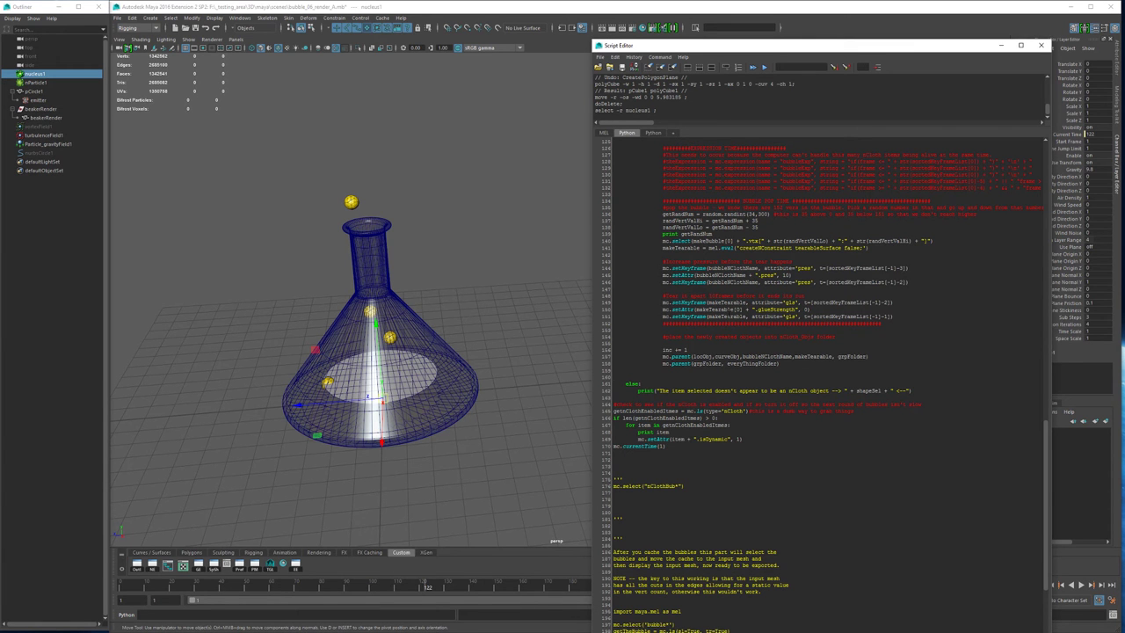
- Review the code from the makeBubble vertex selection down to the print line in the else branch
{"action": "scroll", "coordinate": [728, 314], "scroll_direction": "down", "scroll_amount": 3}
{"action": "scroll", "coordinate": [824, 386], "scroll_direction": "down", "scroll_amount": 1}
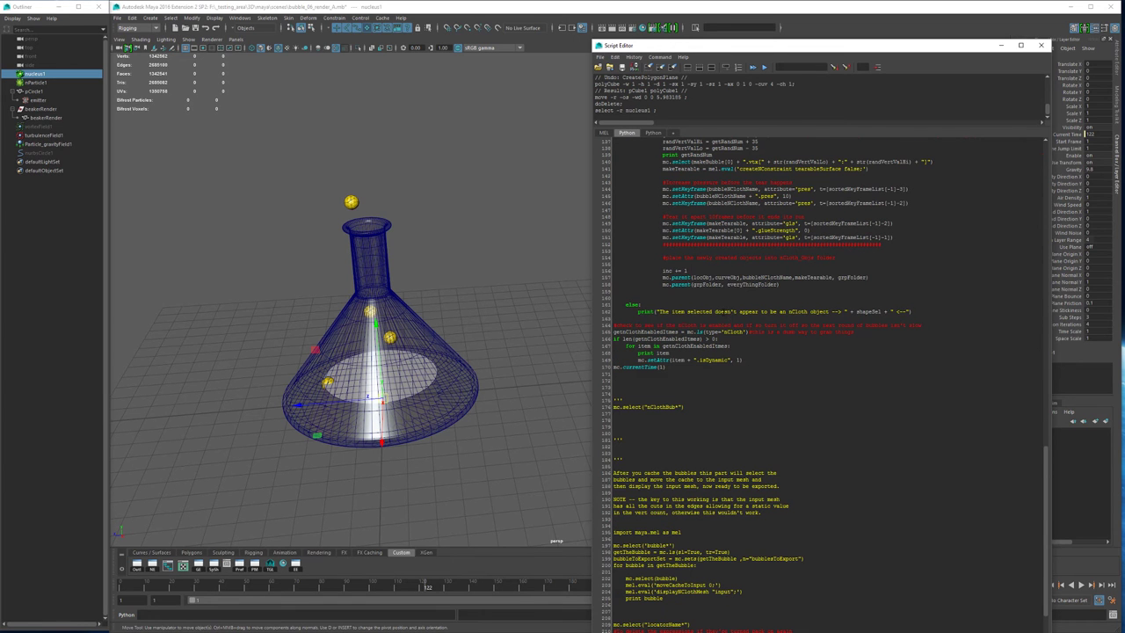
{"action": "left_click_drag", "start_coordinate": [911, 312], "coordinate": [641, 162]}
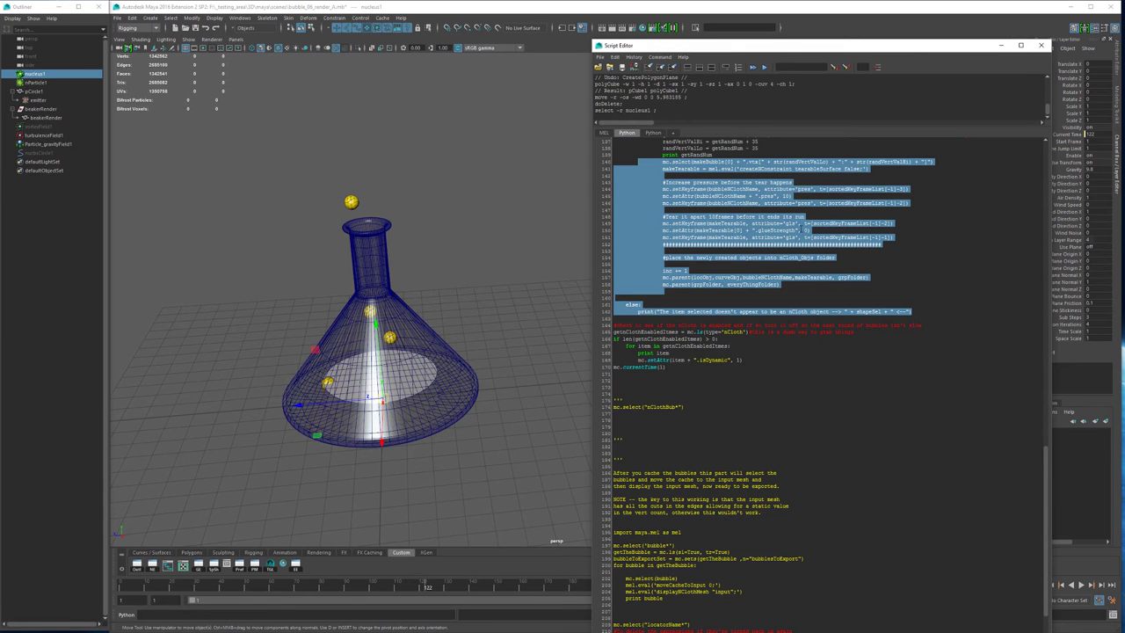
{"action": "left_click_drag", "start_coordinate": [746, 47], "coordinate": [748, 20]}
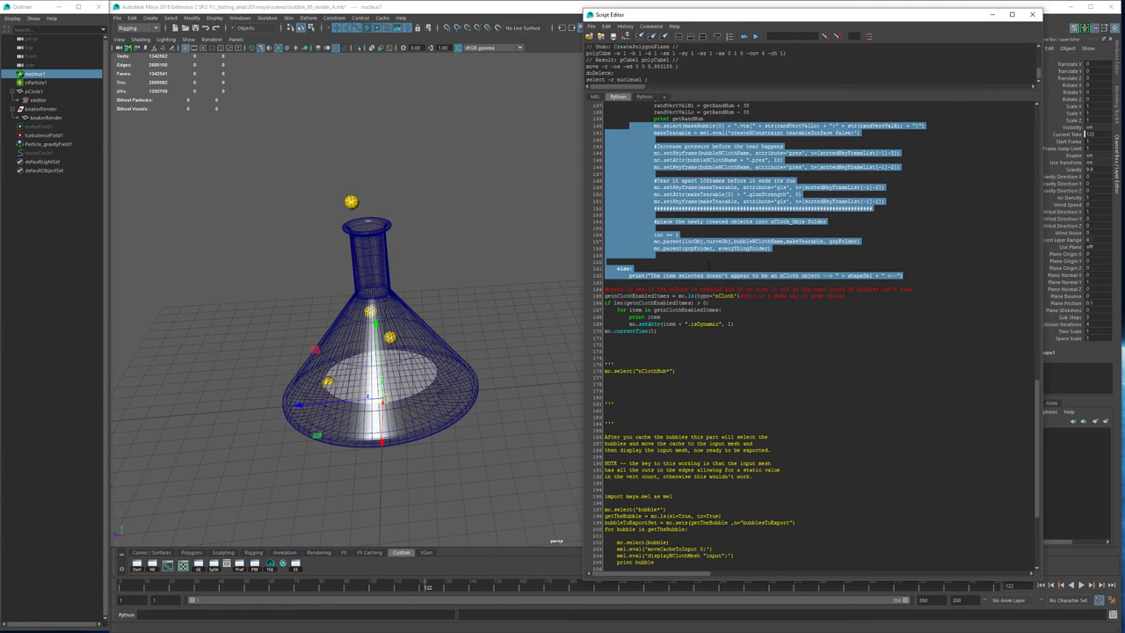
{"action": "left_click", "coordinate": [707, 267]}
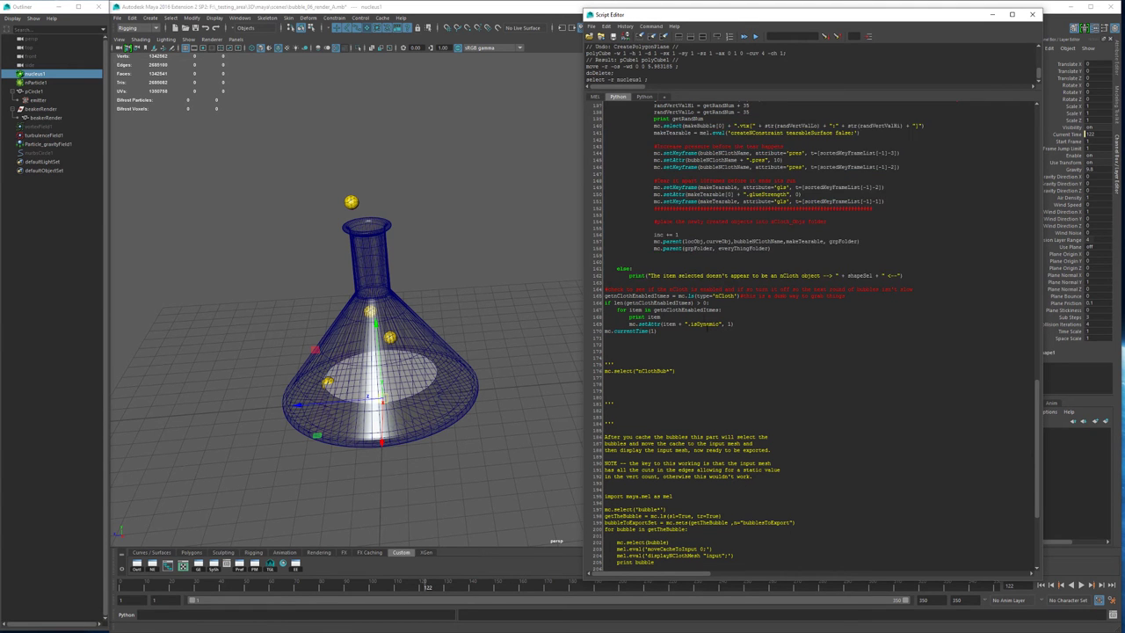
- Examine the closing loop that turns isDynamic on for every nCloth item and the mc.currentTime(1) line
{"action": "left_click_drag", "start_coordinate": [671, 336], "coordinate": [604, 295]}
{"action": "left_click", "coordinate": [656, 309]}
{"action": "left_click_drag", "start_coordinate": [682, 332], "coordinate": [584, 288]}
{"action": "left_click", "coordinate": [668, 337]}
{"action": "left_click_drag", "start_coordinate": [668, 338], "coordinate": [592, 332]}
{"action": "left_click", "coordinate": [796, 322]}
- Select the nParticles in the viewport and run the complete bubble-pop Python script on them
{"action": "left_click", "coordinate": [351, 202]}
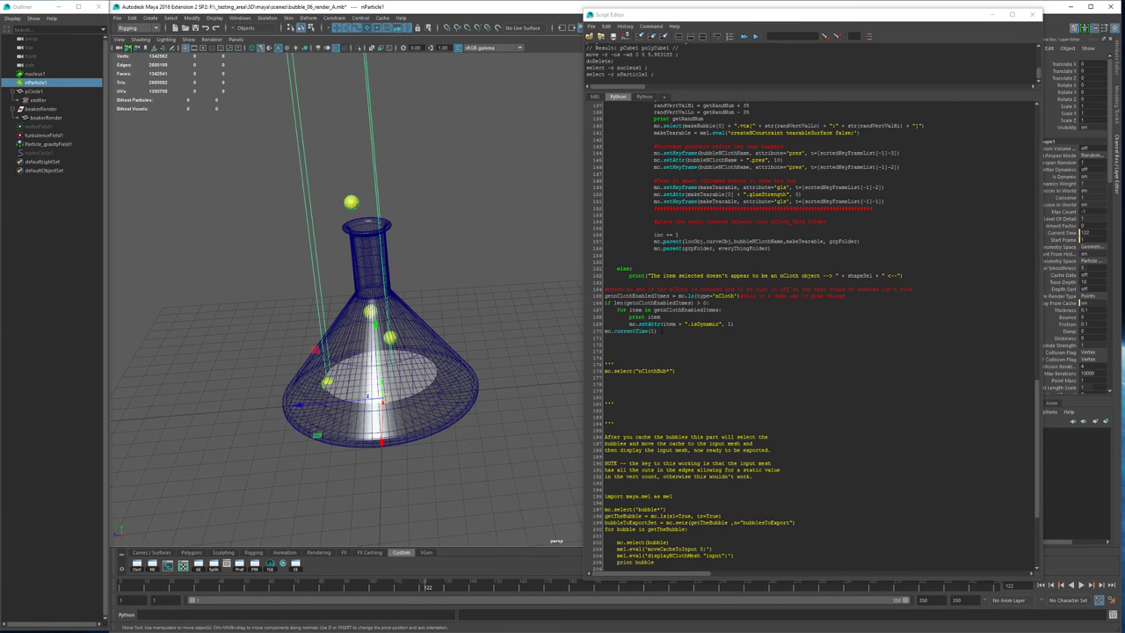
{"action": "scroll", "coordinate": [808, 334], "scroll_direction": "down", "scroll_amount": 6}
{"action": "scroll", "coordinate": [673, 282], "scroll_direction": "up", "scroll_amount": 6}
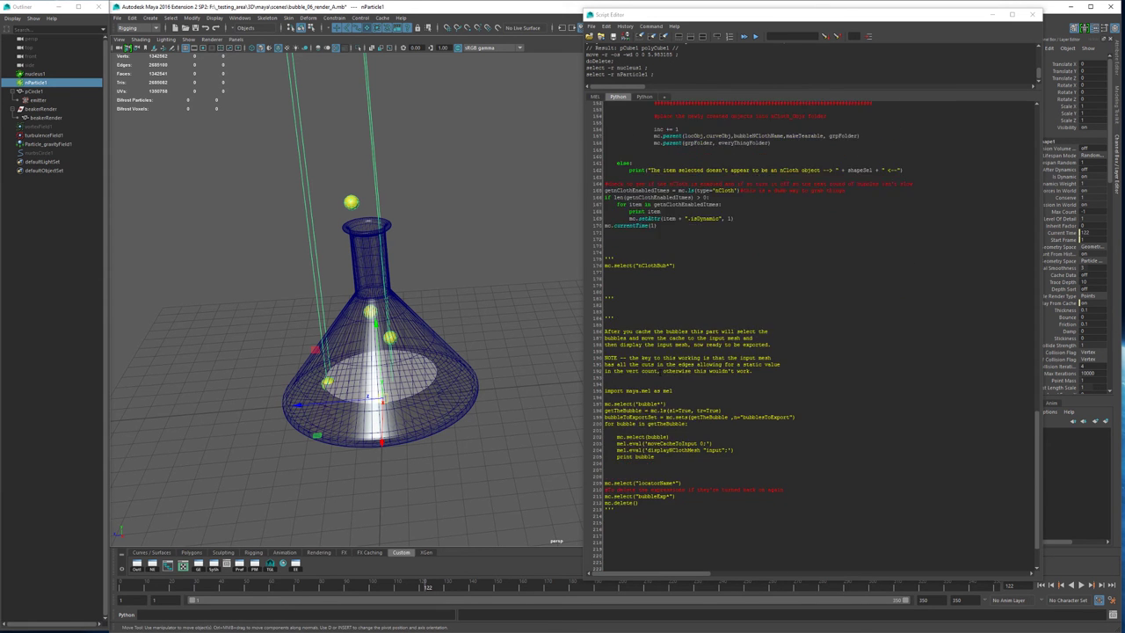
{"action": "scroll", "coordinate": [690, 369], "scroll_direction": "up", "scroll_amount": 7}
{"action": "left_click", "coordinate": [681, 359]}
{"action": "key", "text": "ctrl+a"}
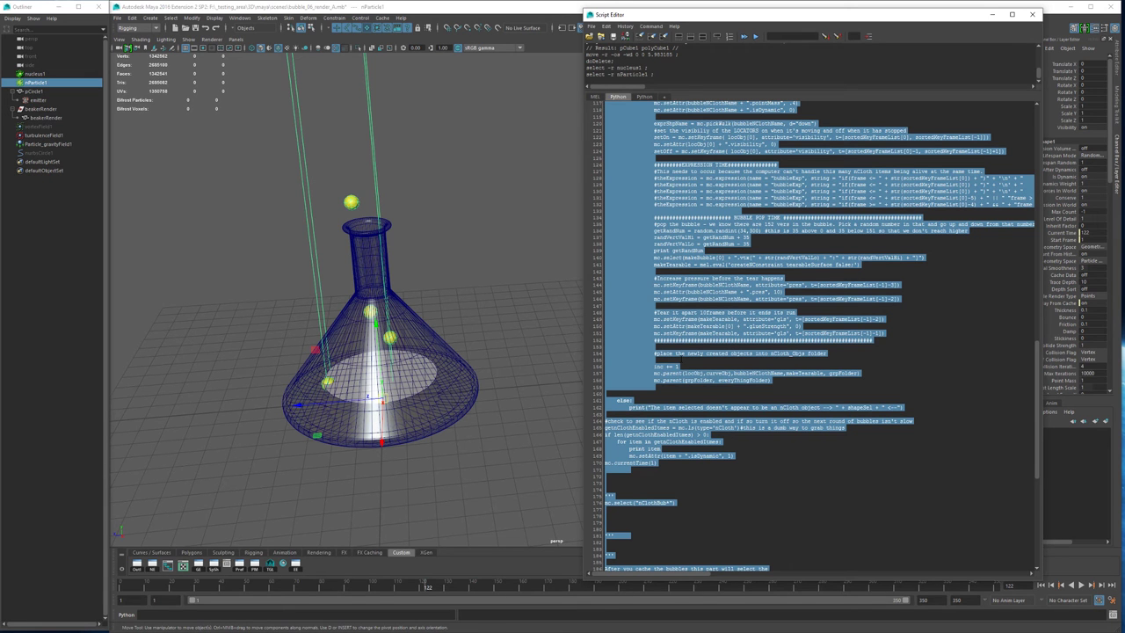
{"action": "key", "text": "ctrl+Return"}
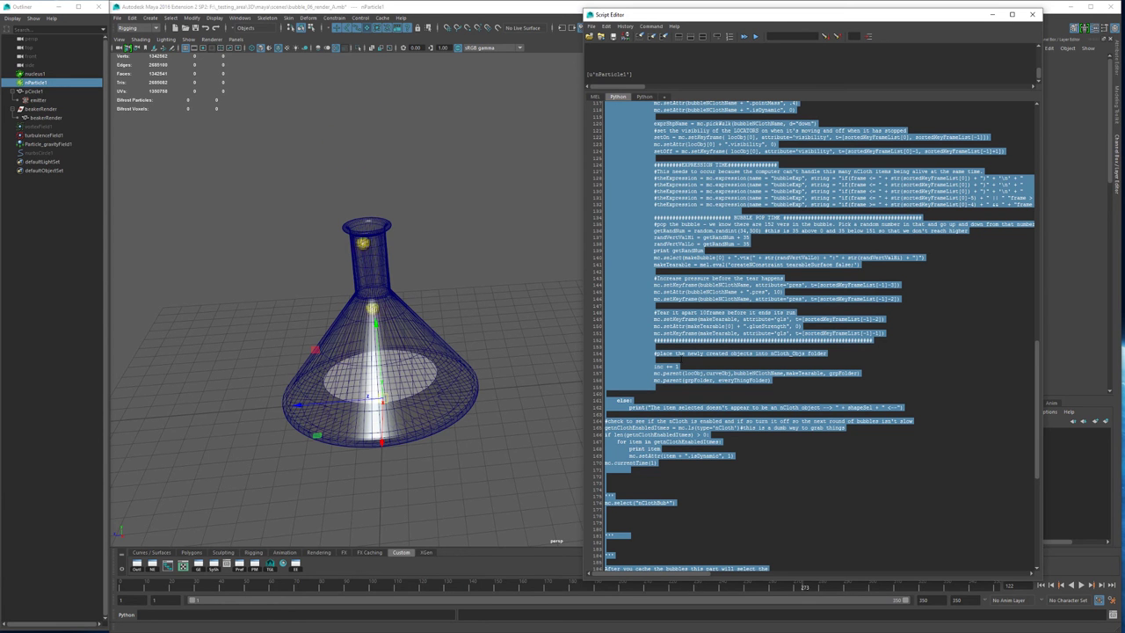
{"action": "key", "text": "ctrl+Return"}
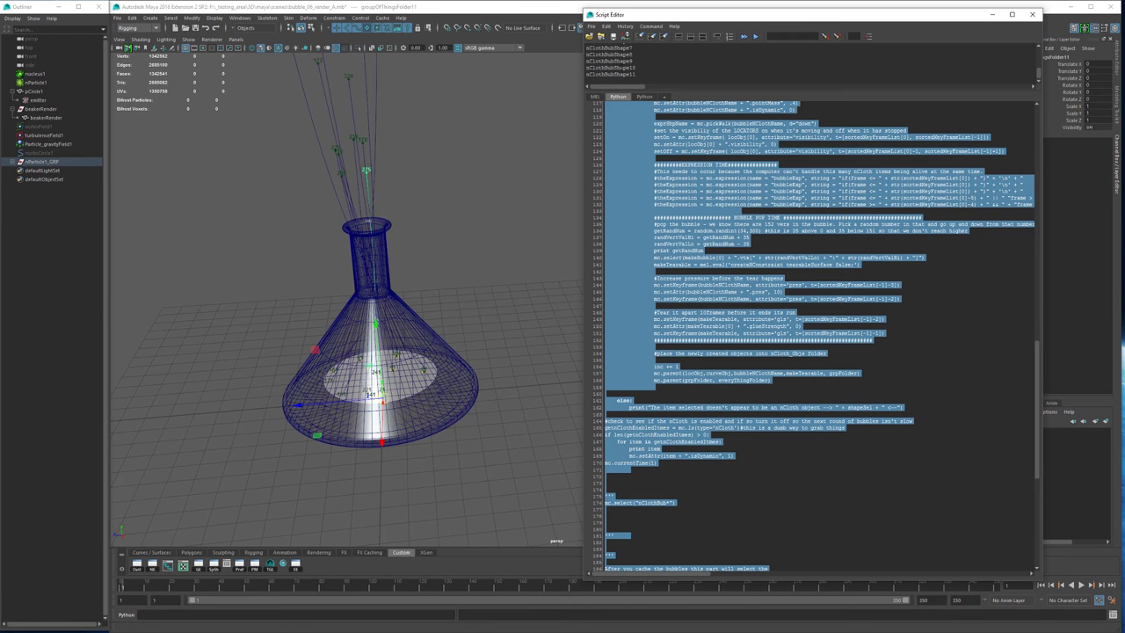
- Review the script's output, move the Script Editor off the viewport and examine the generated particle curves and locators around the beaker
{"action": "left_click_drag", "start_coordinate": [736, 88], "coordinate": [741, 183]}
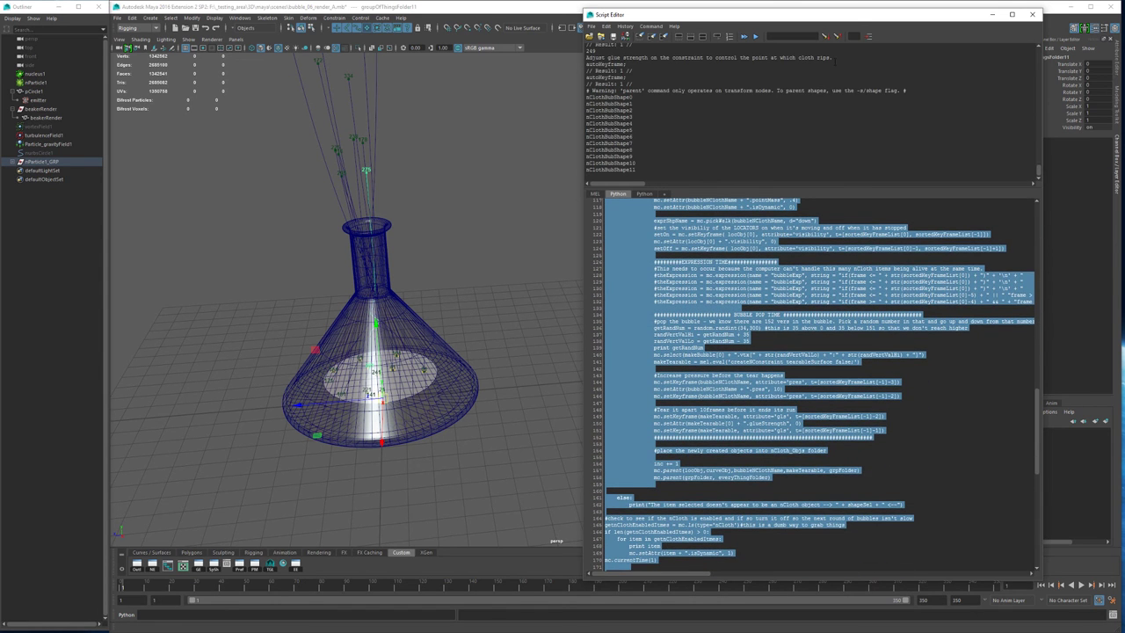
{"action": "left_click_drag", "start_coordinate": [868, 15], "coordinate": [1124, 56]}
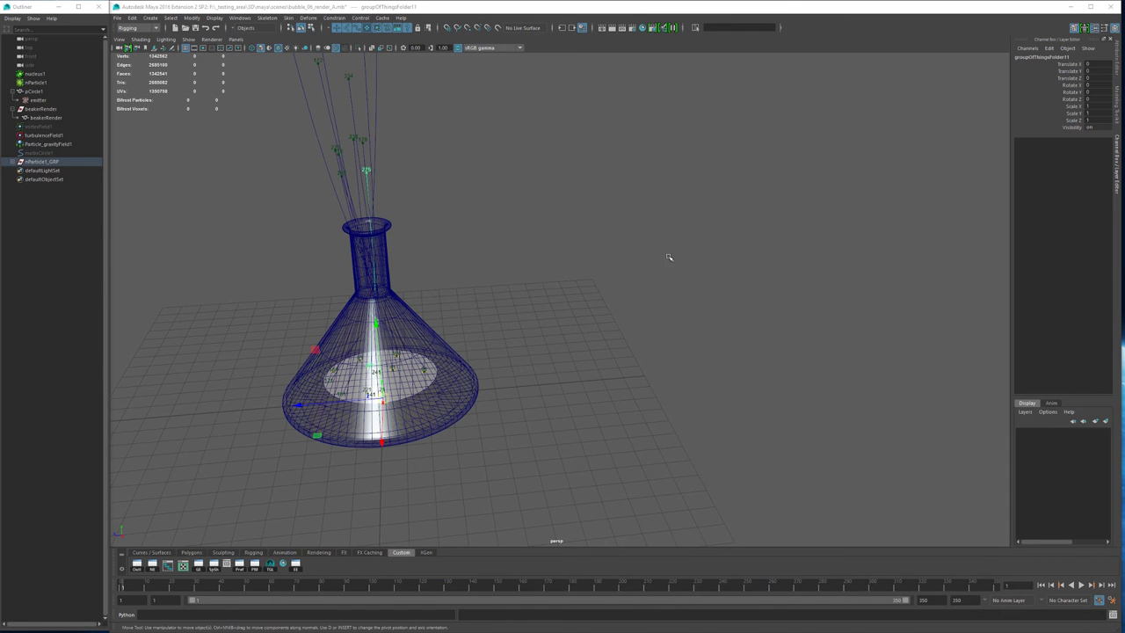
{"action": "middle_click_drag", "start_coordinate": [372, 168], "coordinate": [453, 281], "text": "alt"}
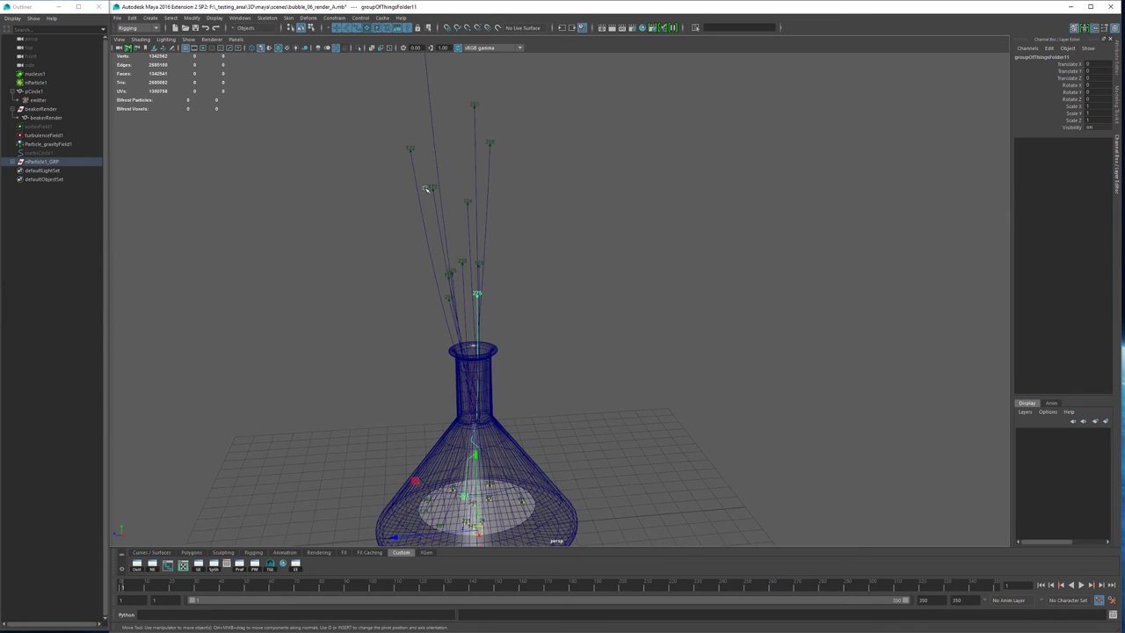
{"action": "left_click_drag", "start_coordinate": [463, 222], "coordinate": [465, 216], "text": "alt"}
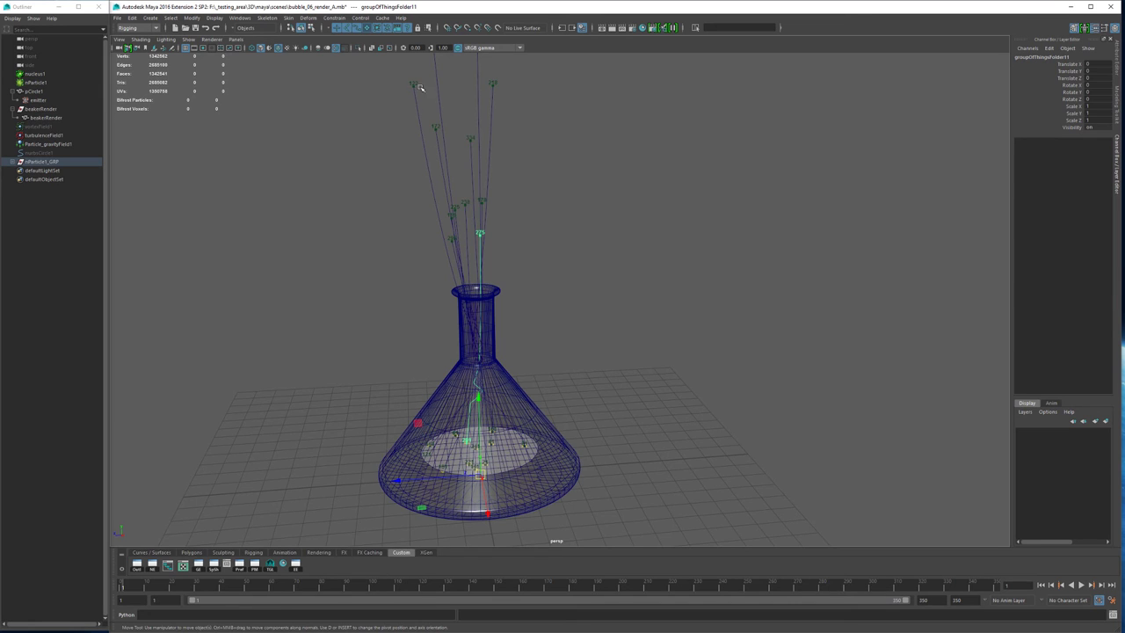
{"action": "middle_click_drag", "start_coordinate": [479, 305], "coordinate": [474, 266], "text": "alt"}
{"action": "left_click_drag", "start_coordinate": [451, 353], "coordinate": [479, 337], "text": "alt"}
{"action": "right_click_drag", "start_coordinate": [480, 336], "coordinate": [556, 375], "text": "alt"}
{"action": "middle_click_drag", "start_coordinate": [556, 375], "coordinate": [566, 266], "text": "alt"}
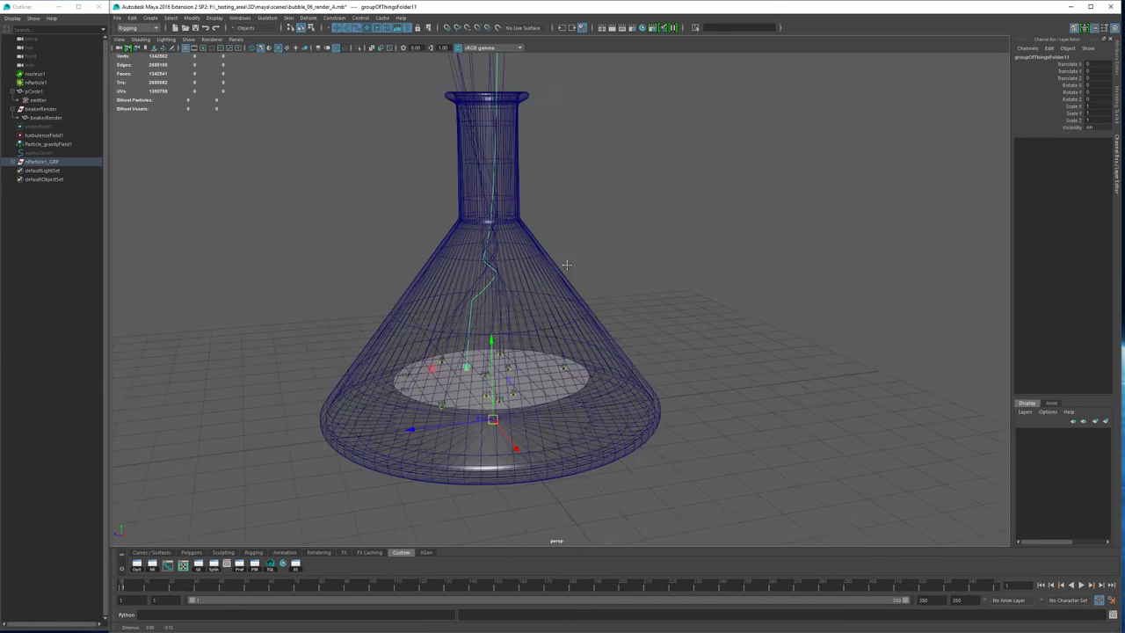
{"action": "right_click_drag", "start_coordinate": [567, 264], "coordinate": [656, 294], "text": "alt"}
{"action": "right_click_drag", "start_coordinate": [452, 335], "coordinate": [590, 326], "text": "alt"}
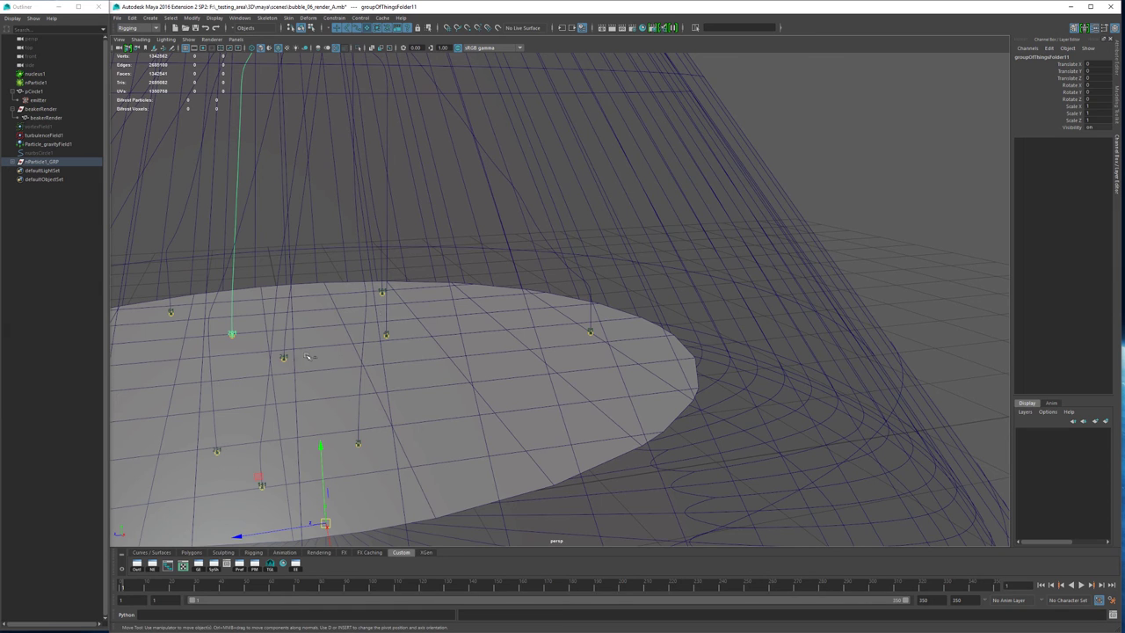
{"action": "right_click_drag", "start_coordinate": [494, 331], "coordinate": [316, 354], "text": "alt"}
{"action": "middle_click_drag", "start_coordinate": [234, 362], "coordinate": [299, 342], "text": "alt"}
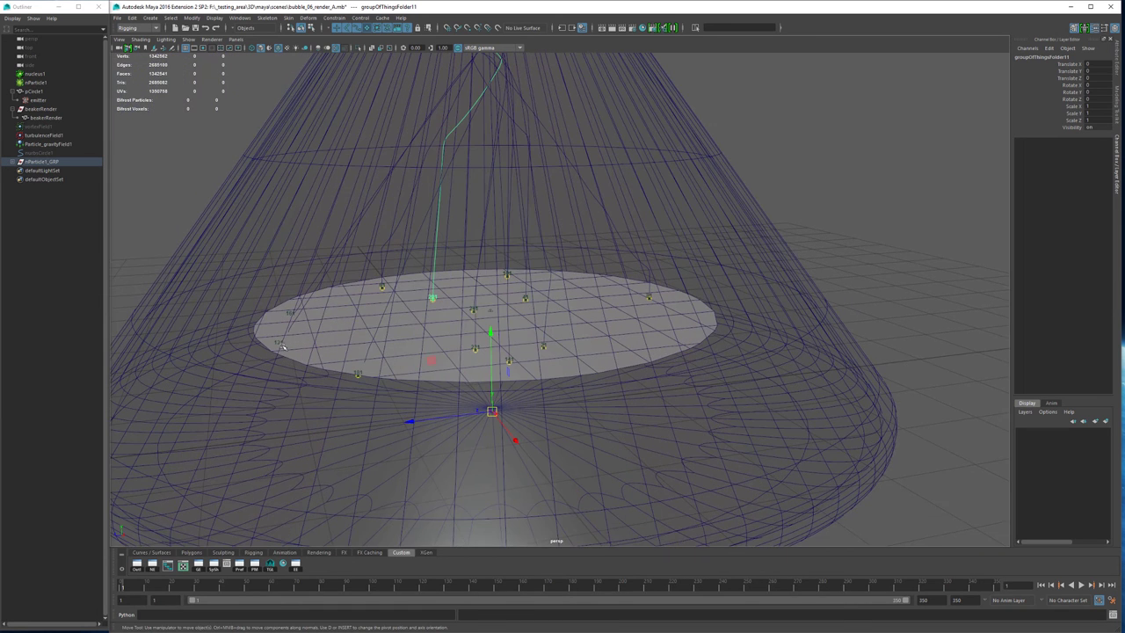
{"action": "right_click_drag", "start_coordinate": [430, 357], "coordinate": [290, 369], "text": "alt"}
{"action": "middle_click_drag", "start_coordinate": [490, 118], "coordinate": [461, 475], "text": "alt"}
{"action": "middle_click_drag", "start_coordinate": [437, 254], "coordinate": [443, 379], "text": "alt"}
{"action": "scroll", "coordinate": [443, 379], "scroll_direction": "down", "scroll_amount": 6}
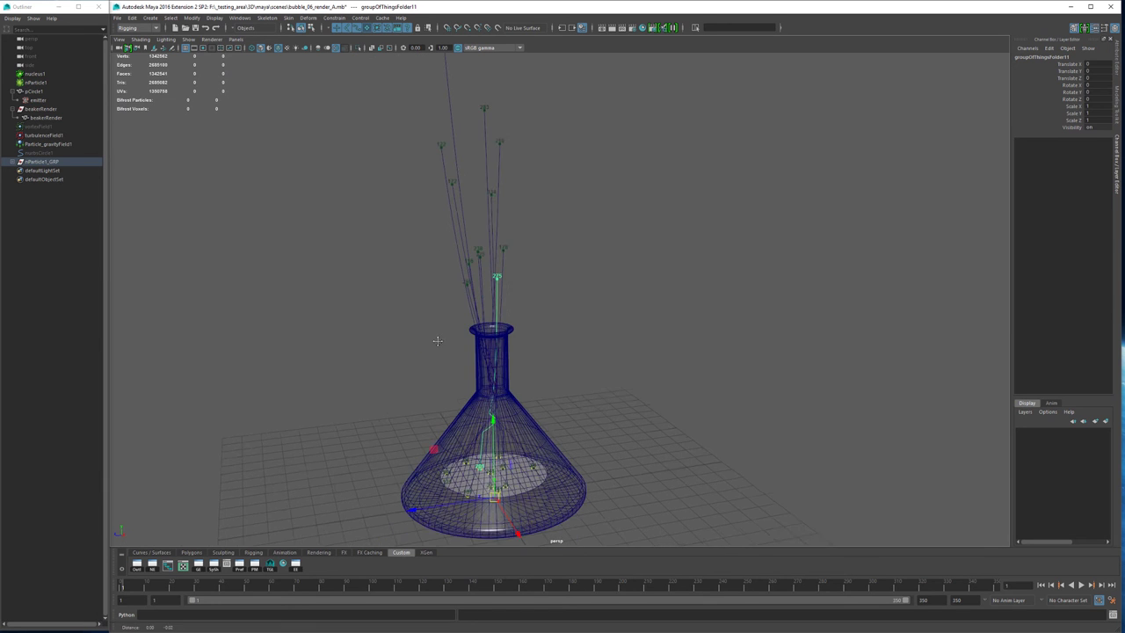
- Play the bubble simulation, stop it and examine the nCloth bubbles inside the beaker up close
{"action": "scroll", "coordinate": [437, 340], "scroll_direction": "down", "scroll_amount": 3}
{"action": "left_click", "coordinate": [1081, 585]}
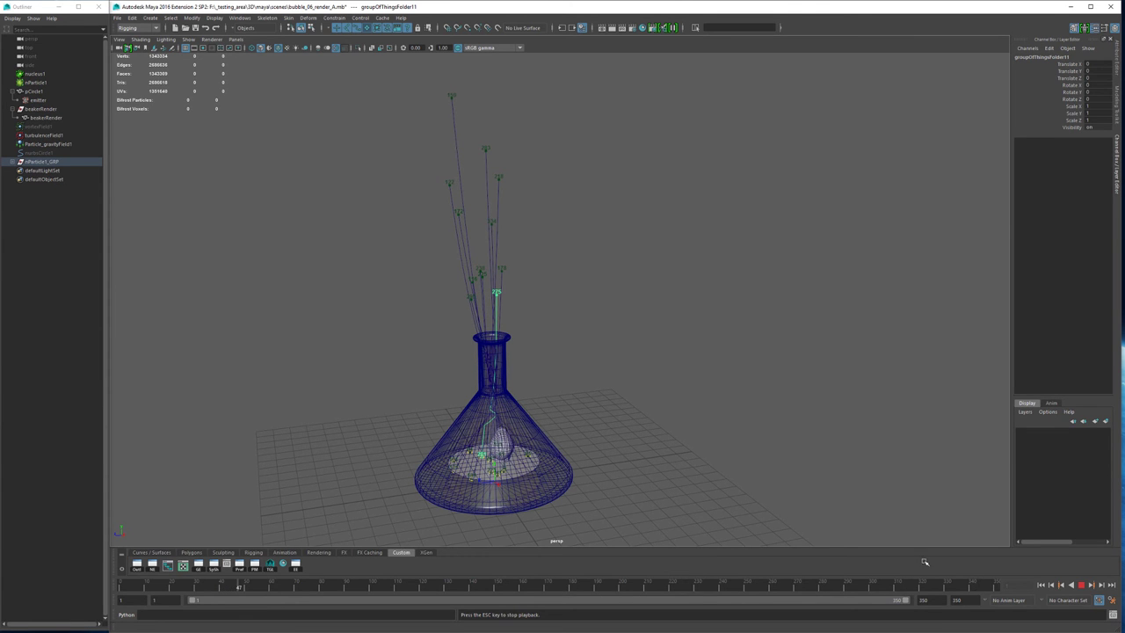
{"action": "left_click", "coordinate": [1082, 587]}
{"action": "left_click_drag", "start_coordinate": [527, 378], "coordinate": [521, 336], "text": "alt"}
{"action": "right_click_drag", "start_coordinate": [521, 336], "coordinate": [750, 409], "text": "alt"}
{"action": "left_click_drag", "start_coordinate": [751, 410], "coordinate": [554, 359], "text": "alt"}
{"action": "middle_click_drag", "start_coordinate": [555, 359], "coordinate": [607, 380], "text": "alt"}
{"action": "left_click_drag", "start_coordinate": [607, 379], "coordinate": [581, 394], "text": "alt"}
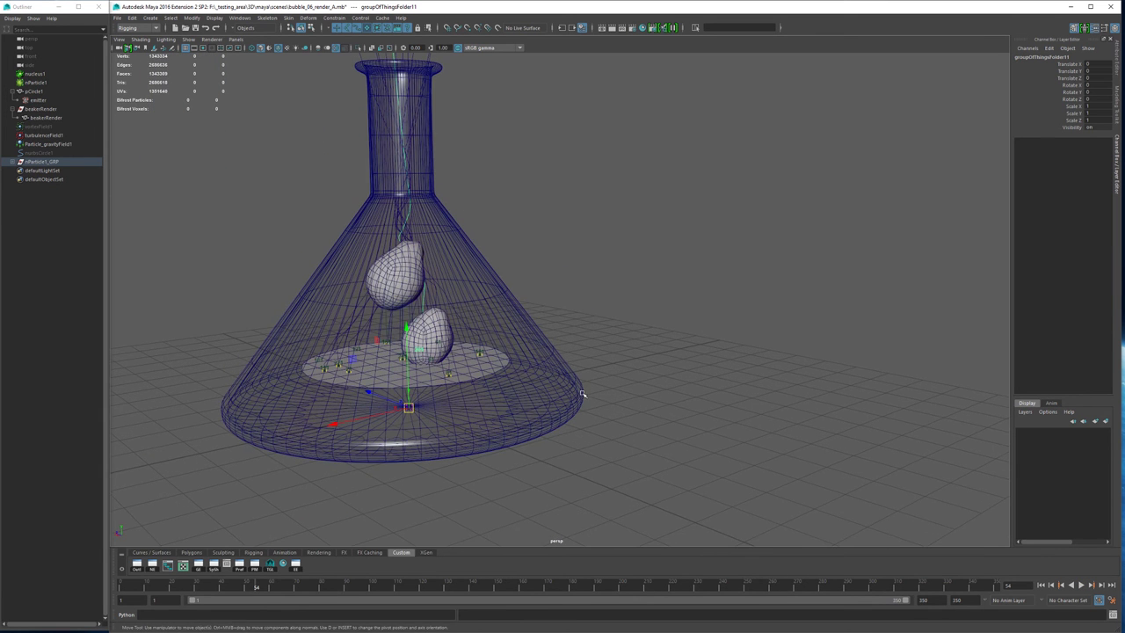
- Rewind to frame 1 and play the bubble simulation again up to the beaker's neck, then stop it
{"action": "left_click", "coordinate": [1041, 584]}
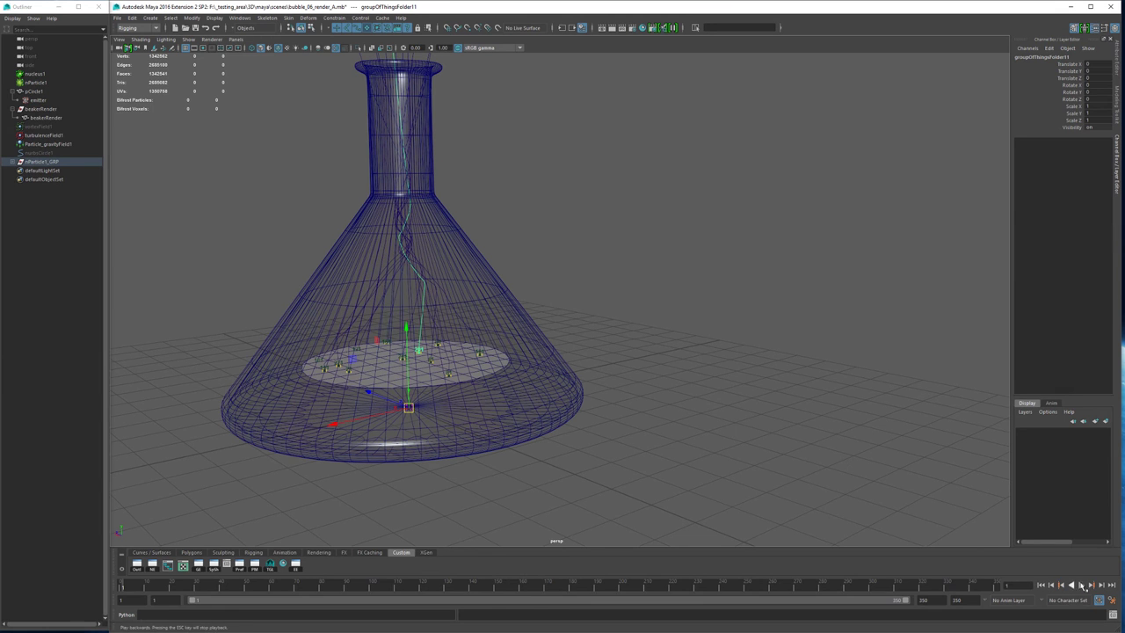
{"action": "left_click", "coordinate": [1083, 585]}
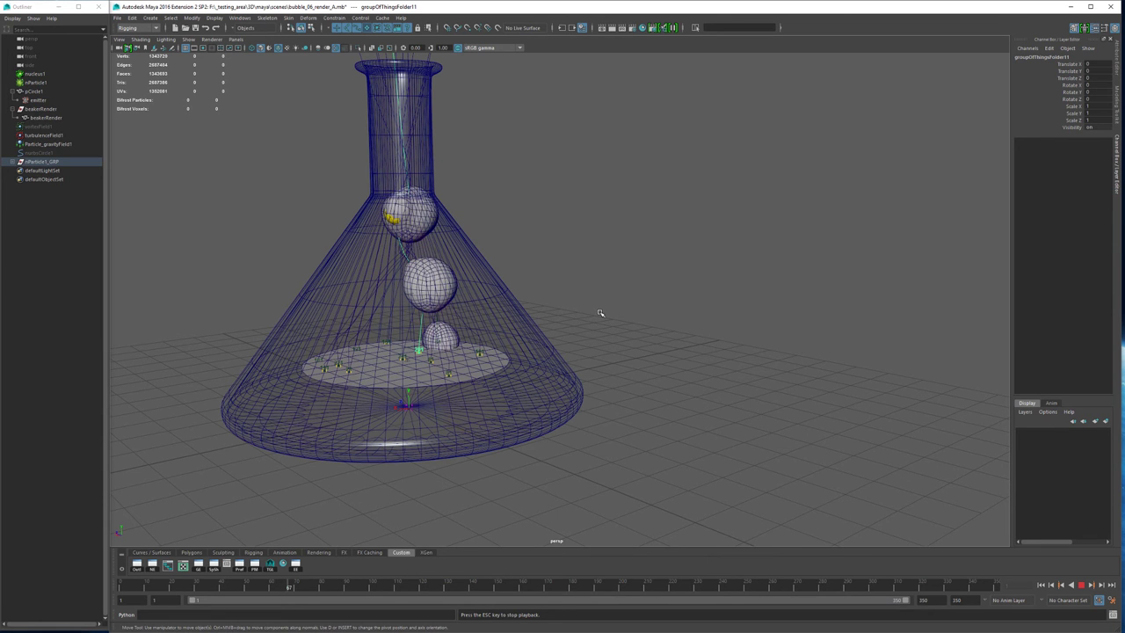
{"action": "left_click", "coordinate": [1078, 583]}
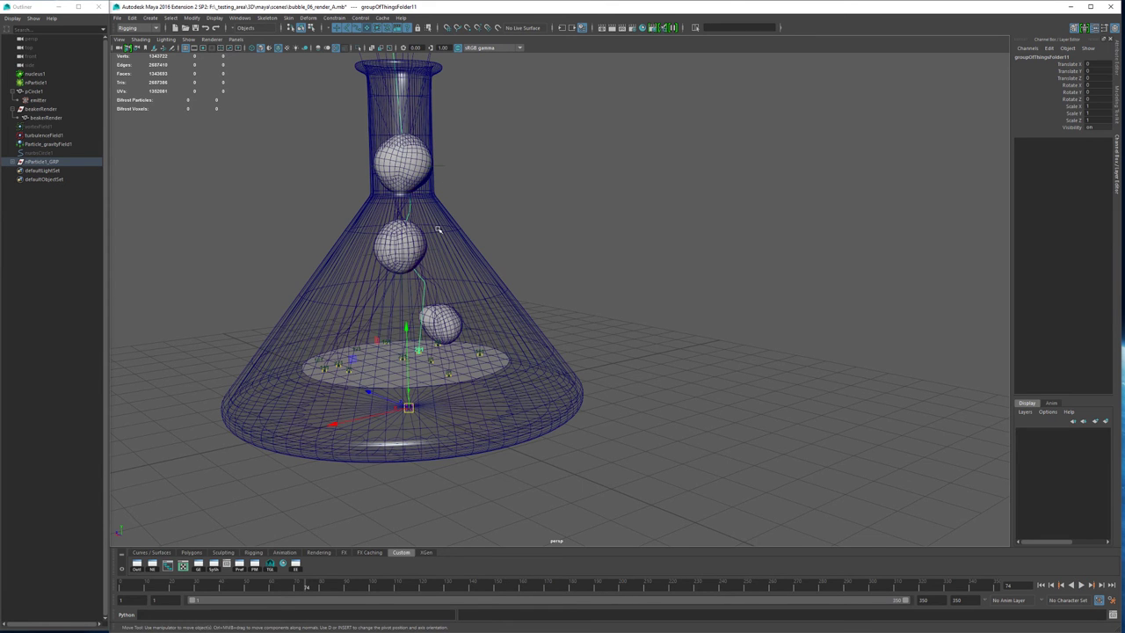
- Expand nParticle1_GRP and groupOfThingsFolder0 to review their contents, then delete the whole nParticle1_GRP group
{"action": "left_click", "coordinate": [62, 163]}
{"action": "mouse_move", "coordinate": [374, 216]}
{"action": "left_mouse_down", "text": "alt"}
{"action": "mouse_move", "coordinate": [422, 223]}
{"action": "mouse_move", "coordinate": [378, 228]}
{"action": "left_mouse_up", "text": "alt"}
{"action": "left_click", "coordinate": [490, 295]}
{"action": "left_click", "coordinate": [37, 162]}
{"action": "left_click", "coordinate": [15, 163]}
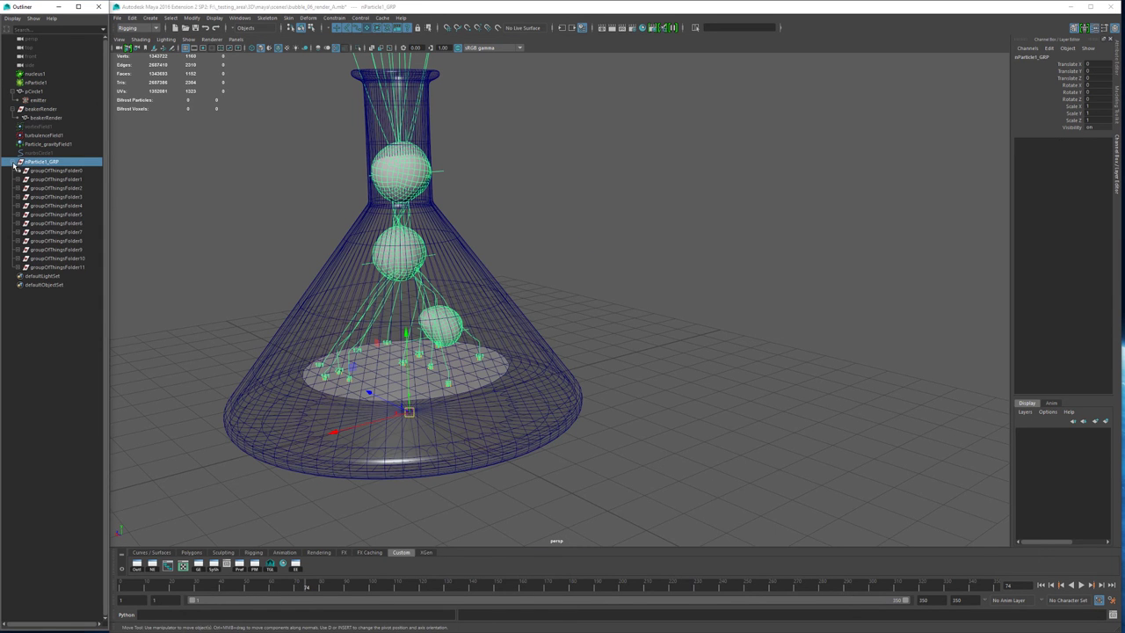
{"action": "left_click", "coordinate": [19, 171]}
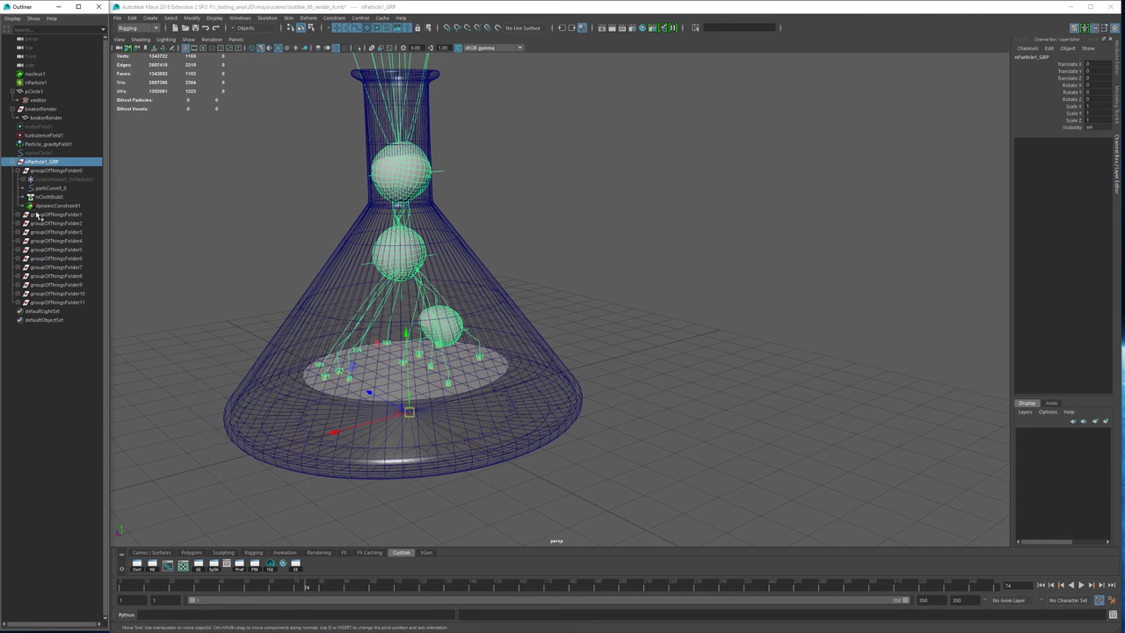
{"action": "key", "text": "Delete"}
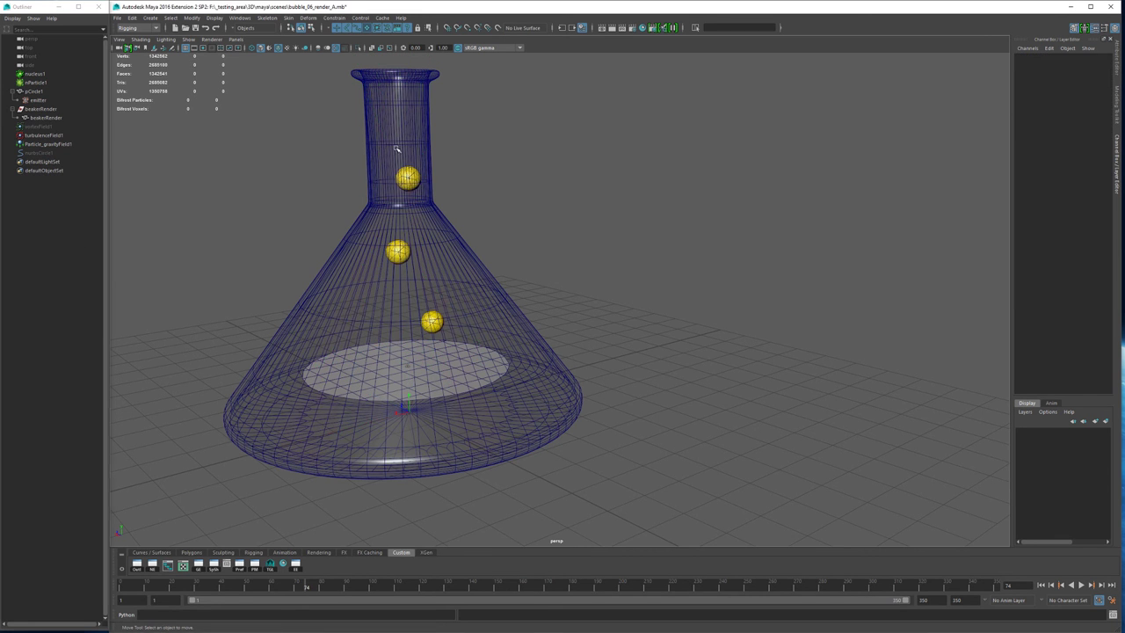
- Make the beakerRender mesh an nCloth passive collider and return to frame 1
{"action": "left_click", "coordinate": [406, 137]}
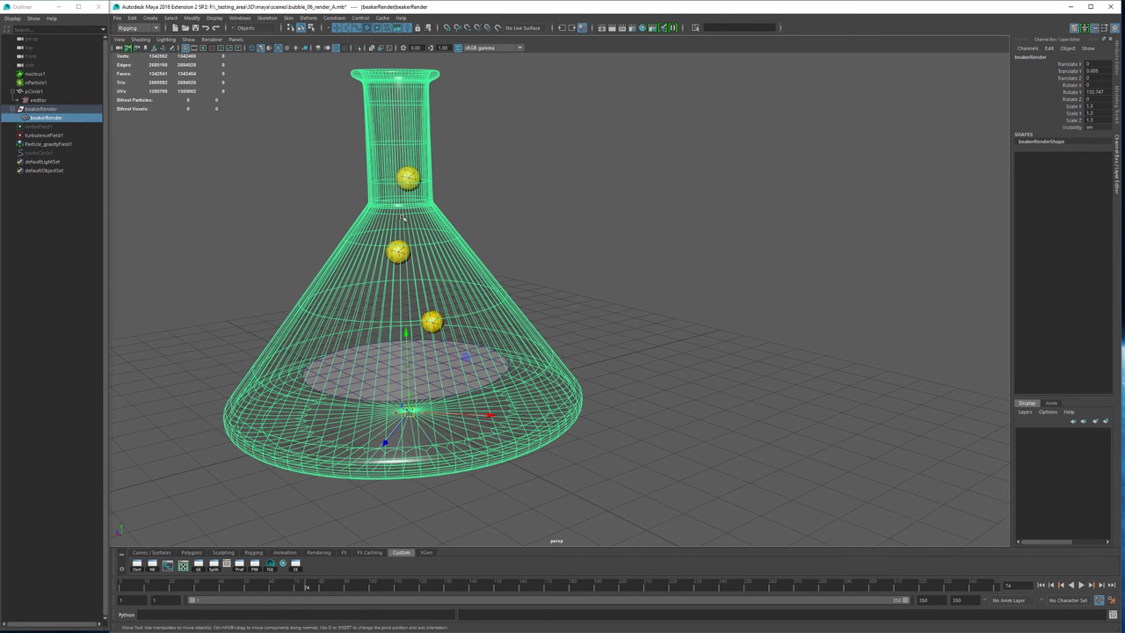
{"action": "right_click_drag", "start_coordinate": [581, 255], "coordinate": [512, 256], "text": "alt"}
{"action": "middle_click_drag", "start_coordinate": [513, 237], "coordinate": [522, 255], "text": "alt"}
{"action": "left_click_drag", "start_coordinate": [521, 223], "coordinate": [495, 251], "text": "alt"}
{"action": "key", "text": "space"}
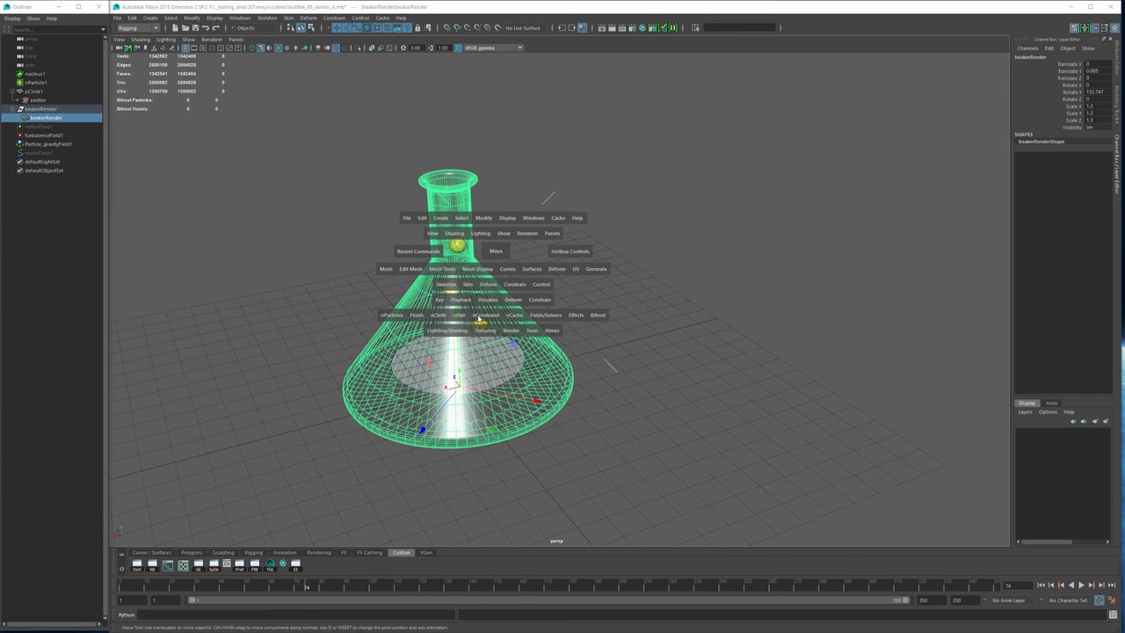
{"action": "left_click_drag", "start_coordinate": [441, 319], "coordinate": [461, 335]}
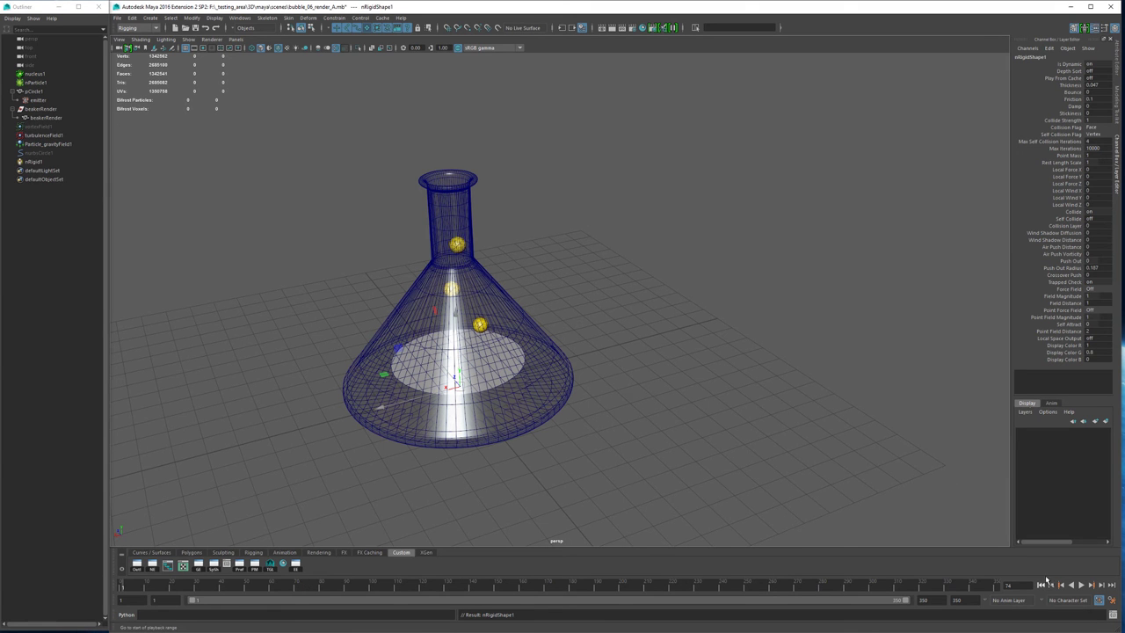
{"action": "left_click", "coordinate": [1042, 585]}
- Open the beaker collider's nRigid attributes, set Solver Display to Collision Thickness and inspect the beaker's neck opening
{"action": "left_click", "coordinate": [454, 183]}
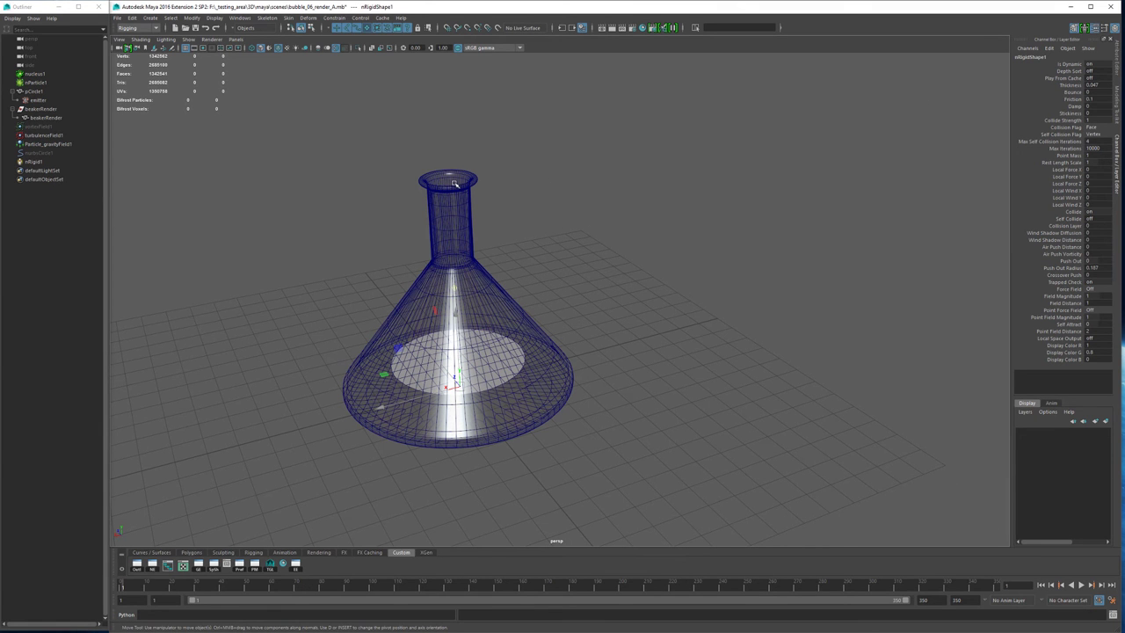
{"action": "left_click", "coordinate": [454, 182]}
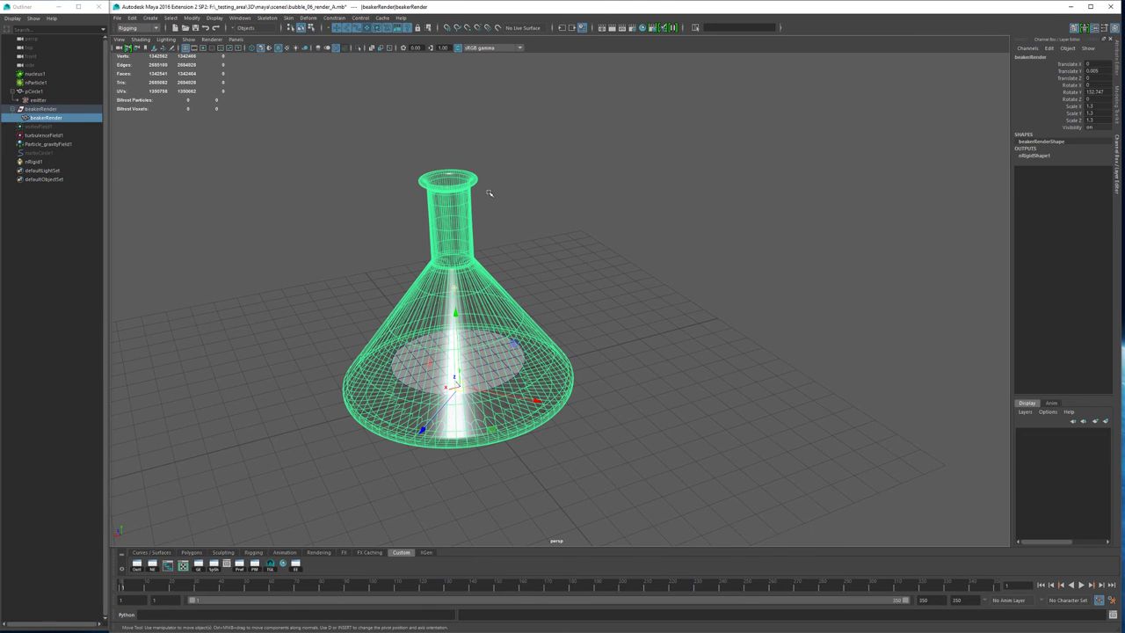
{"action": "key", "text": "ctrl+a"}
{"action": "left_click", "coordinate": [1027, 178]}
{"action": "left_click", "coordinate": [1007, 196]}
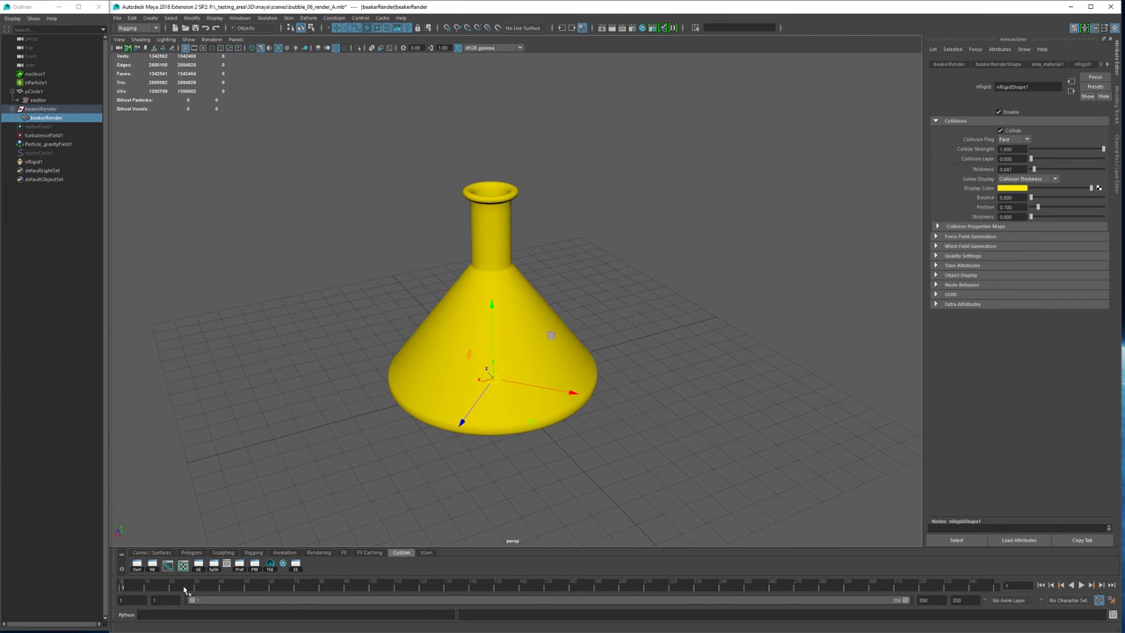
{"action": "left_click", "coordinate": [1041, 584]}
{"action": "left_click_drag", "start_coordinate": [578, 311], "coordinate": [561, 335], "text": "alt"}
{"action": "right_click_drag", "start_coordinate": [489, 346], "coordinate": [674, 368], "text": "alt"}
{"action": "left_click_drag", "start_coordinate": [673, 369], "coordinate": [585, 348], "text": "alt"}
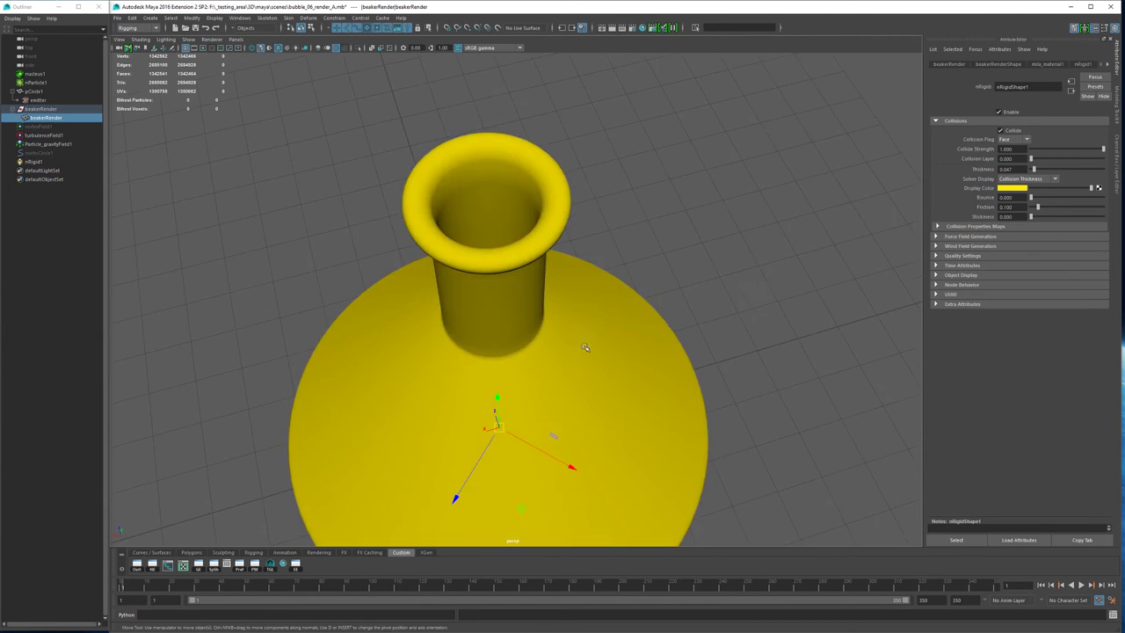
- Set the beaker collider's collision Thickness to 0.010 and refresh the display at frame 1
{"action": "left_click_drag", "start_coordinate": [1020, 170], "coordinate": [948, 167]}
{"action": "key", "text": "Return"}
{"action": "left_click", "coordinate": [1042, 585]}
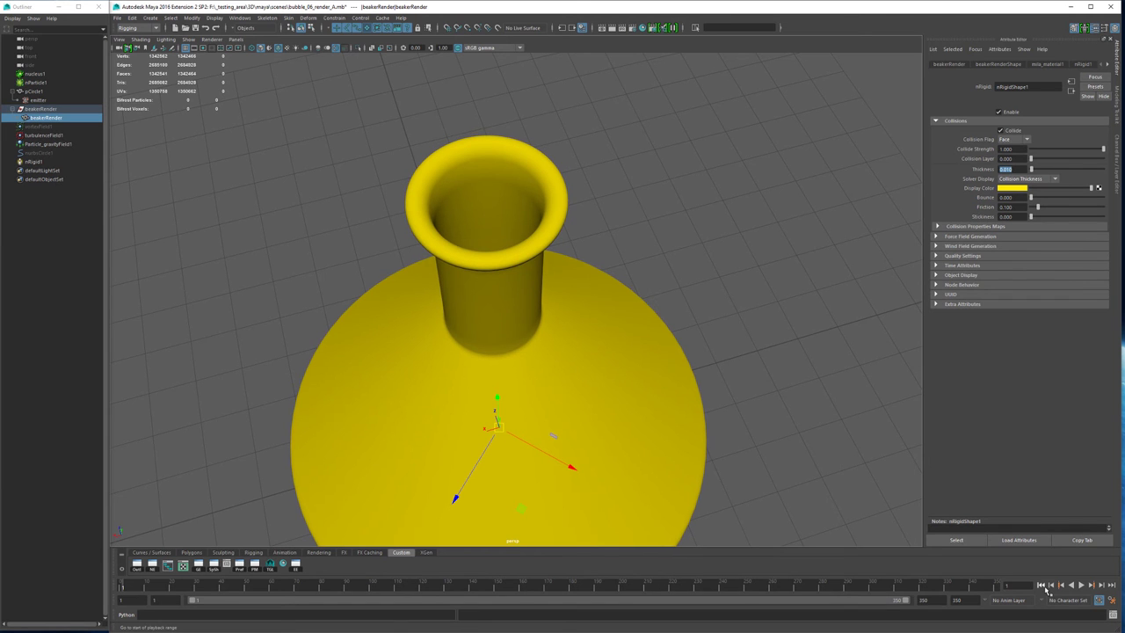
- Turn the beaker collider's Solver Display off and set its collision Thickness to 0.005
{"action": "left_click_drag", "start_coordinate": [649, 329], "coordinate": [500, 397], "text": "alt"}
{"action": "left_click", "coordinate": [1029, 182]}
{"action": "left_click", "coordinate": [1019, 179]}
{"action": "left_click", "coordinate": [1004, 169]}
{"action": "type", "text": "0.001"}
{"action": "key", "text": "Return"}
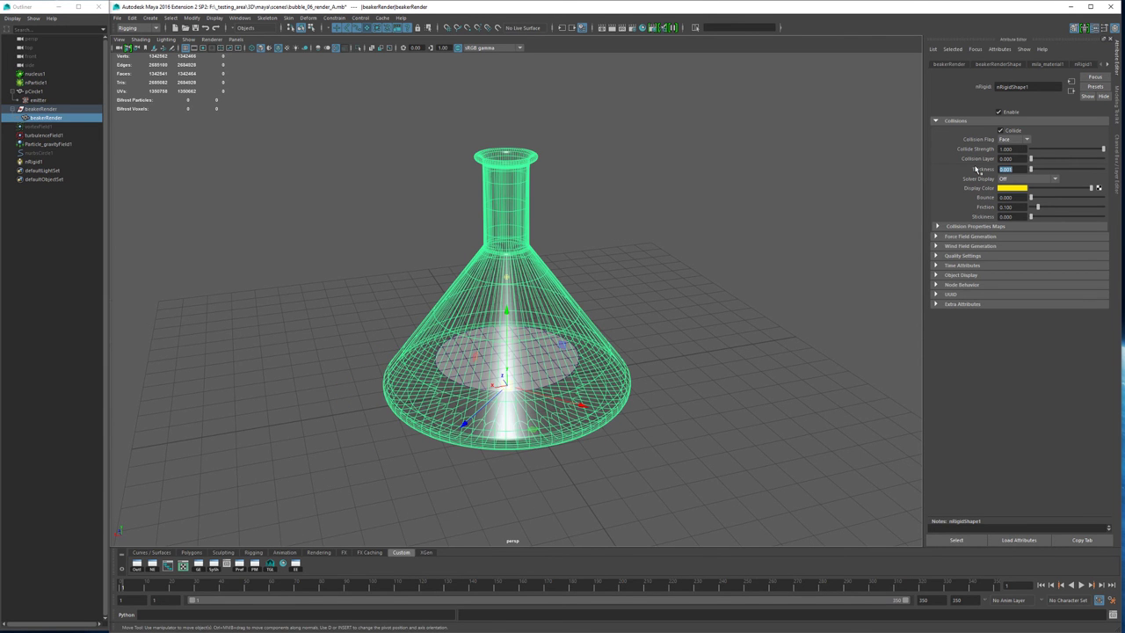
- Display the beaker's collision thickness at frame 1 to check it, and set Solver Display back to Off
{"action": "left_click", "coordinate": [1028, 178]}
{"action": "left_click", "coordinate": [1023, 188]}
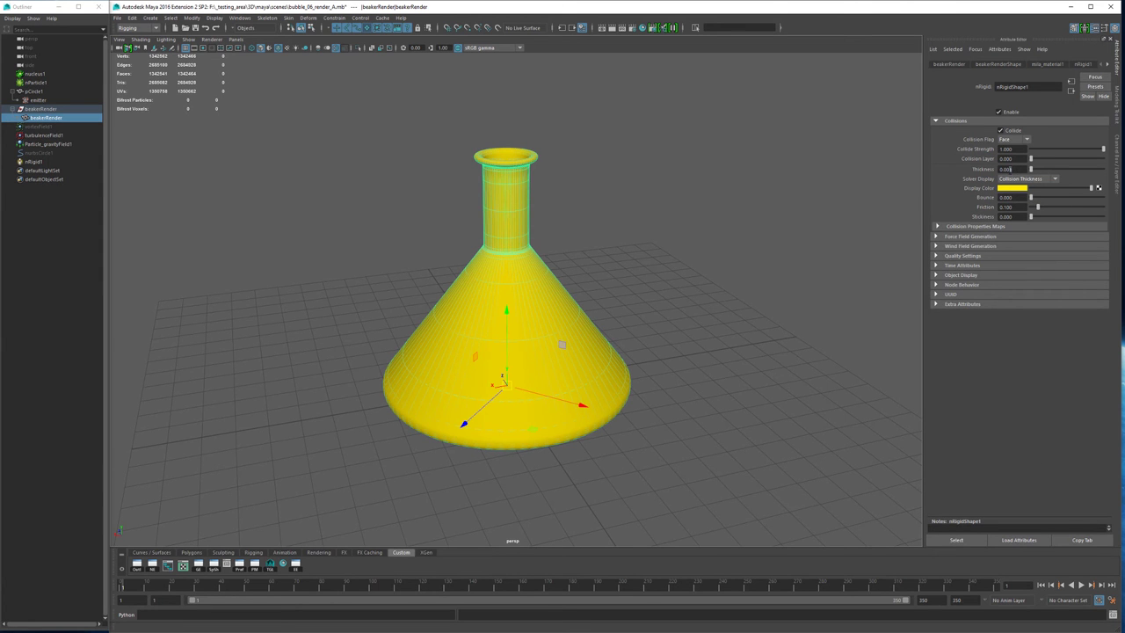
{"action": "left_click", "coordinate": [1040, 584]}
{"action": "left_click", "coordinate": [1023, 179]}
{"action": "left_click", "coordinate": [1016, 189]}
{"action": "left_click_drag", "start_coordinate": [587, 232], "coordinate": [585, 297], "text": "alt"}
{"action": "scroll", "coordinate": [593, 269], "scroll_direction": "up", "scroll_amount": 3}
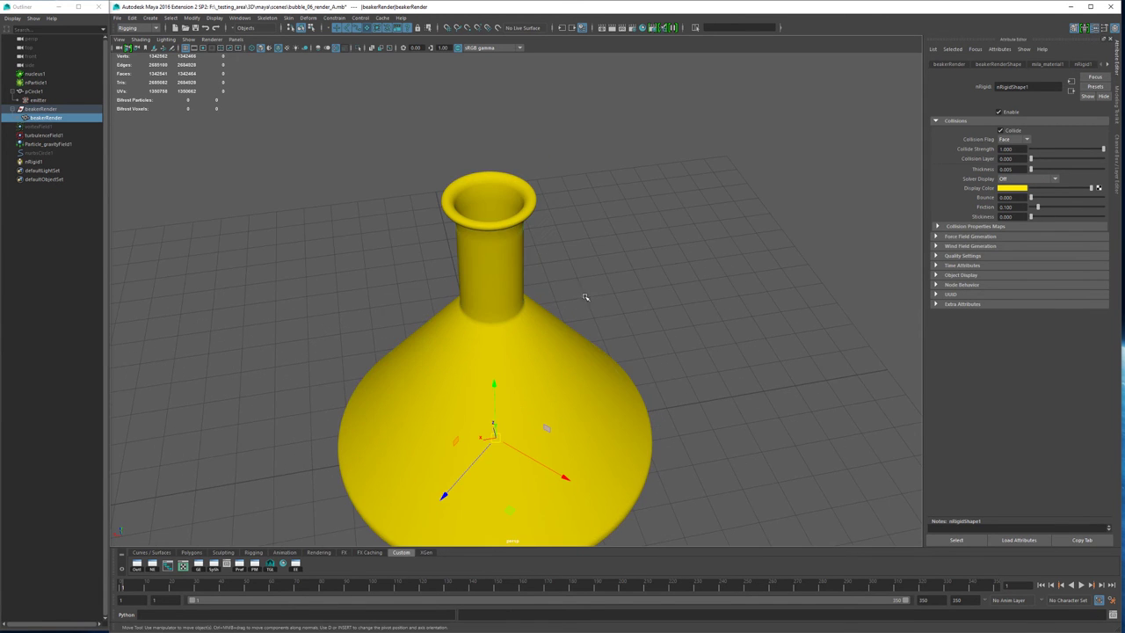
- Set the beaker collider's Friction to 0
{"action": "left_click_drag", "start_coordinate": [1010, 209], "coordinate": [932, 197]}
{"action": "type", "text": "0"}
{"action": "key", "text": "Return"}
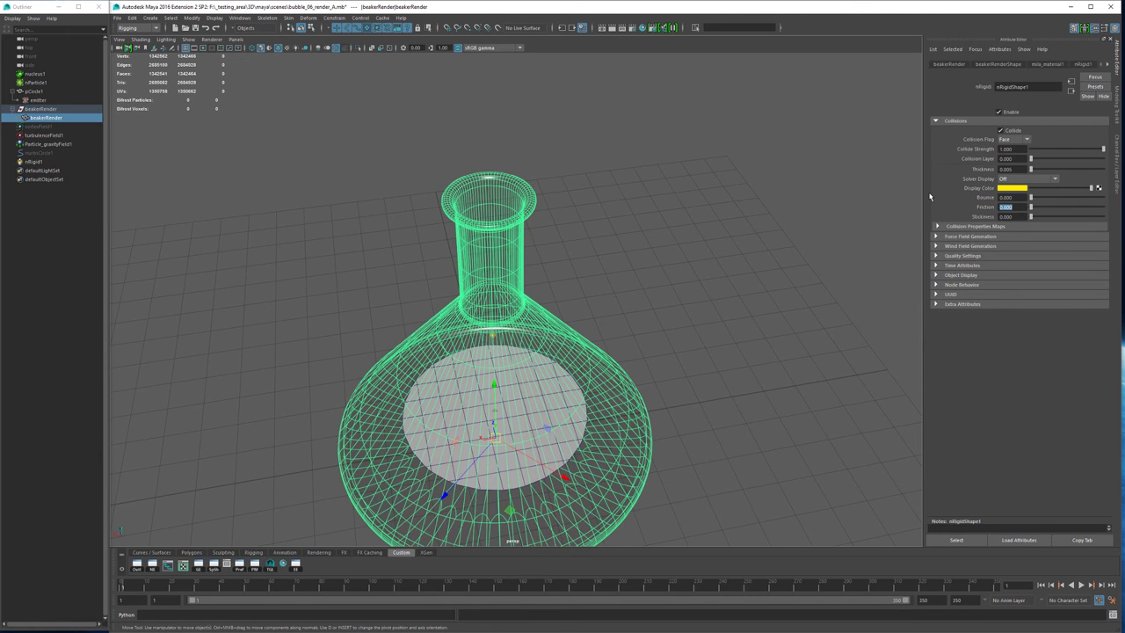
- Run the whole bubble-pop Python script on nParticle1 to generate its nCloth bubble groups
{"action": "left_click_drag", "start_coordinate": [515, 223], "coordinate": [580, 312], "text": "alt"}
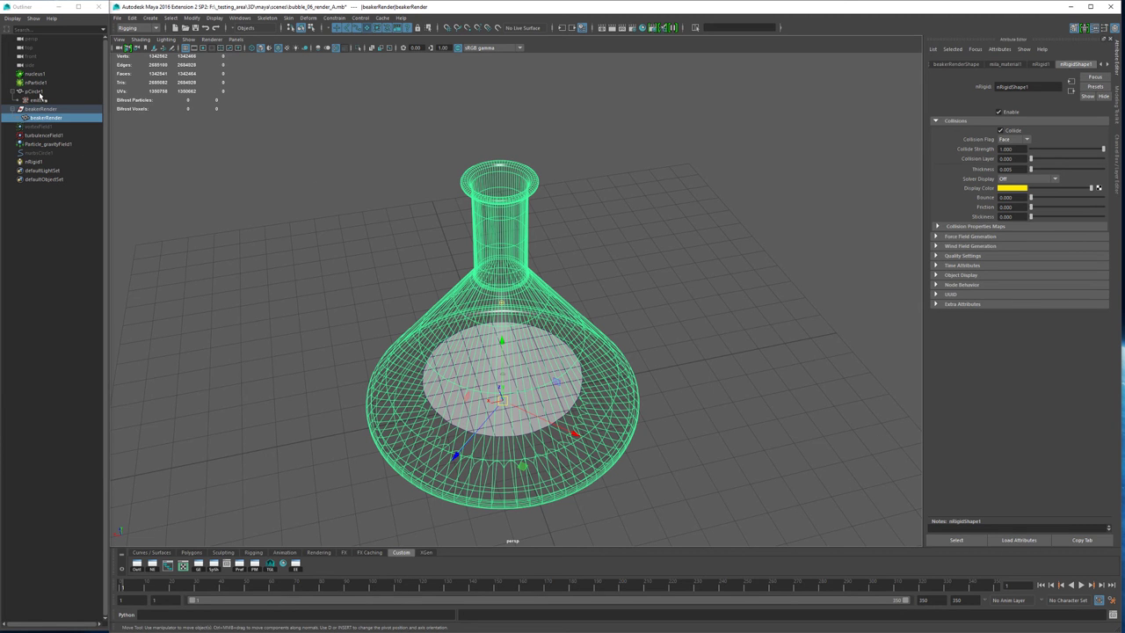
{"action": "left_click", "coordinate": [47, 83]}
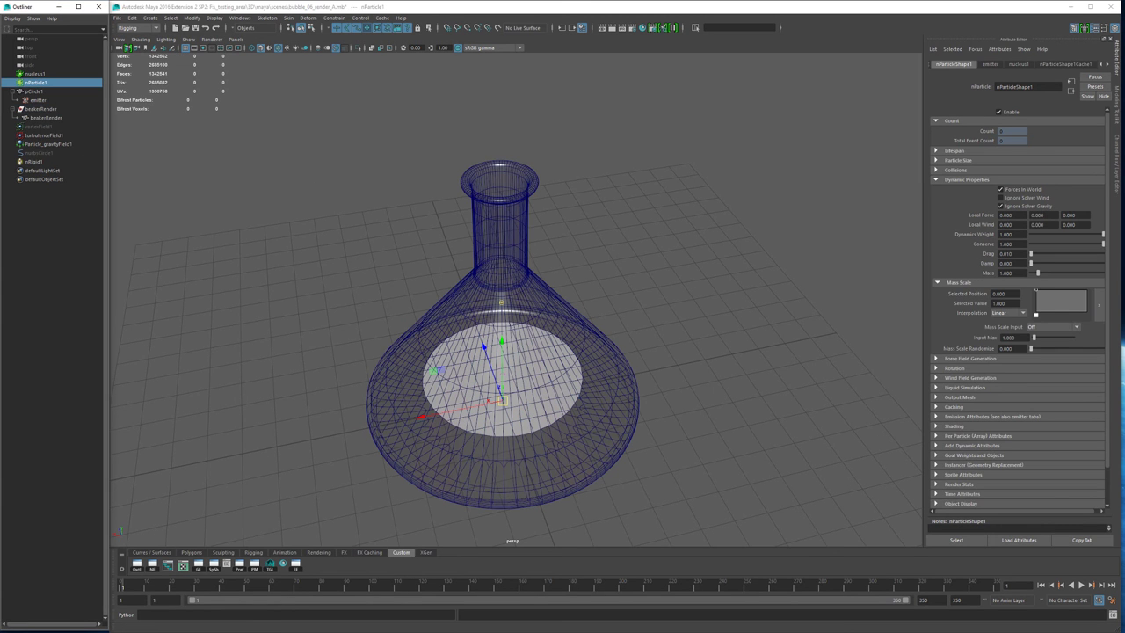
{"action": "left_click_drag", "start_coordinate": [1123, 39], "coordinate": [784, 37]}
{"action": "left_click", "coordinate": [843, 430]}
{"action": "key", "text": "ctrl+a"}
{"action": "key", "text": "ctrl+Return"}
{"action": "key", "text": "alt+v"}
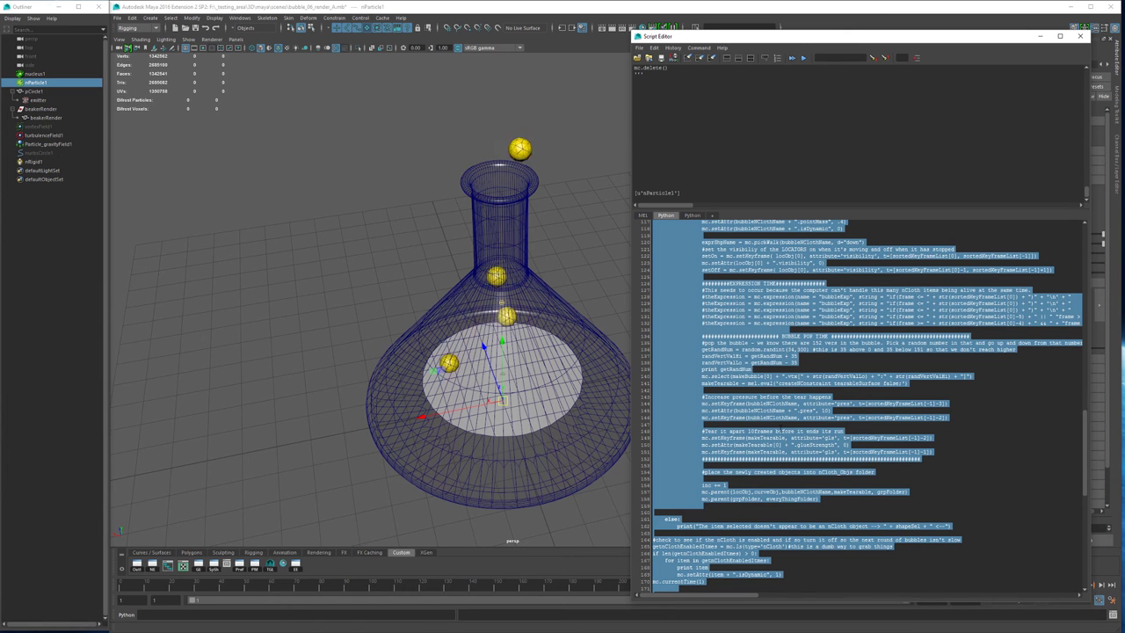
{"action": "key", "text": "ctrl+Return"}
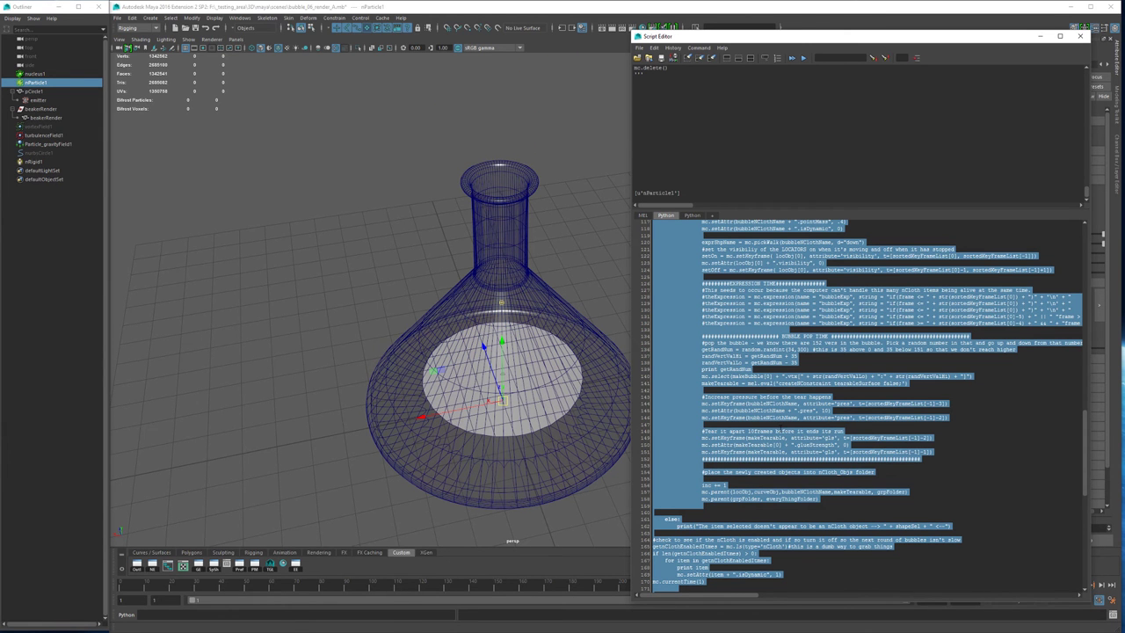
{"action": "left_click_drag", "start_coordinate": [769, 39], "coordinate": [1123, 40]}
- Toggle the Enable option on nParticle1's shape and open the nucleus1 solver's attributes
{"action": "left_click", "coordinate": [35, 83]}
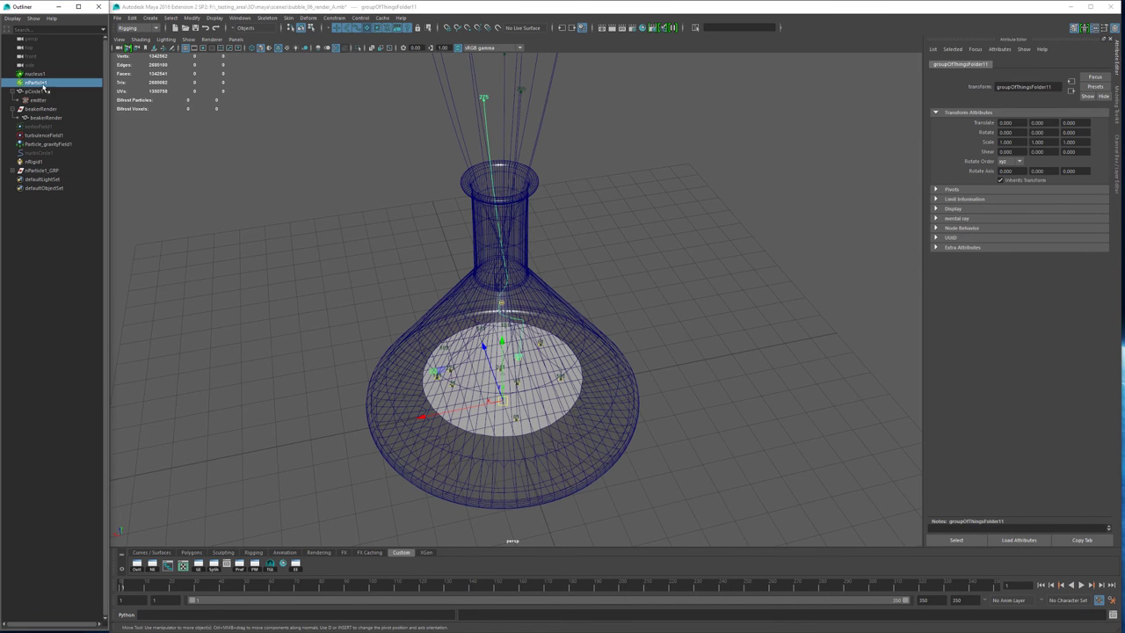
{"action": "left_click", "coordinate": [982, 64]}
{"action": "left_click", "coordinate": [1002, 113]}
{"action": "left_click", "coordinate": [36, 75]}
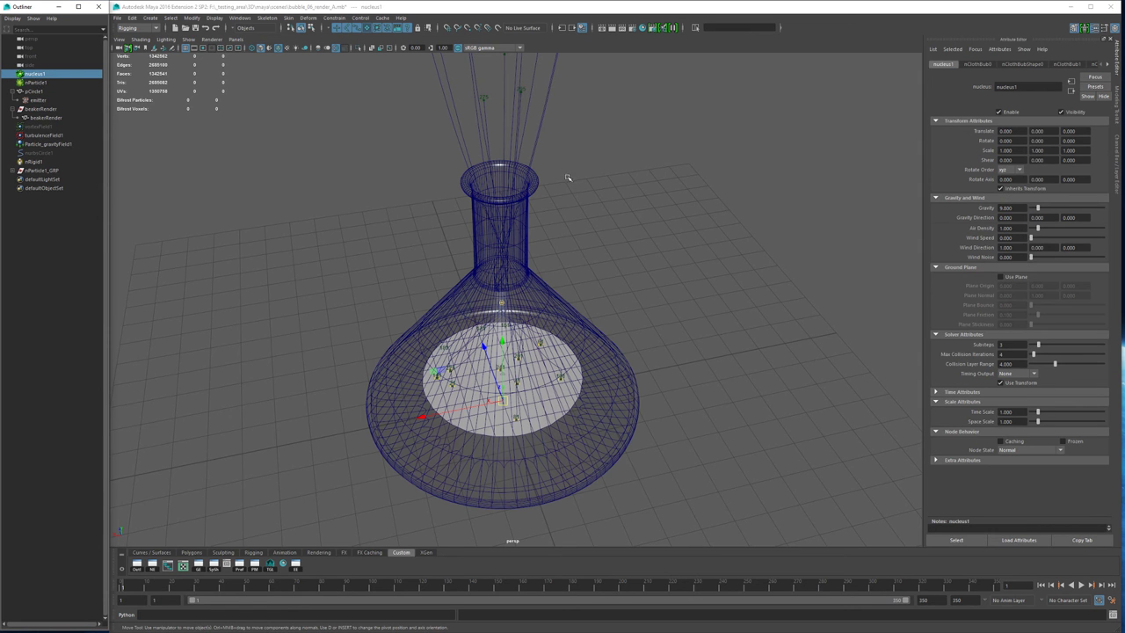
- Play the simulation from frame 1 and examine how the nCloth bubbles collide with the beaker's walls and neck, stopping at frame 167
{"action": "left_click_drag", "start_coordinate": [573, 303], "coordinate": [562, 309], "text": "alt"}
{"action": "scroll", "coordinate": [565, 314], "scroll_direction": "down", "scroll_amount": 3}
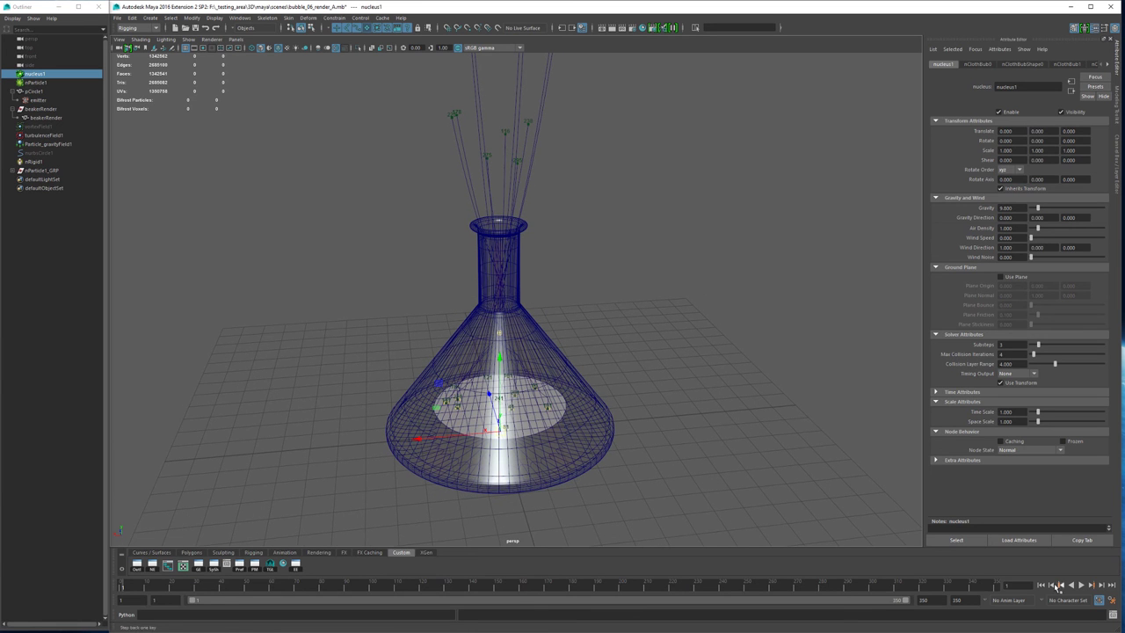
{"action": "left_click", "coordinate": [1081, 584]}
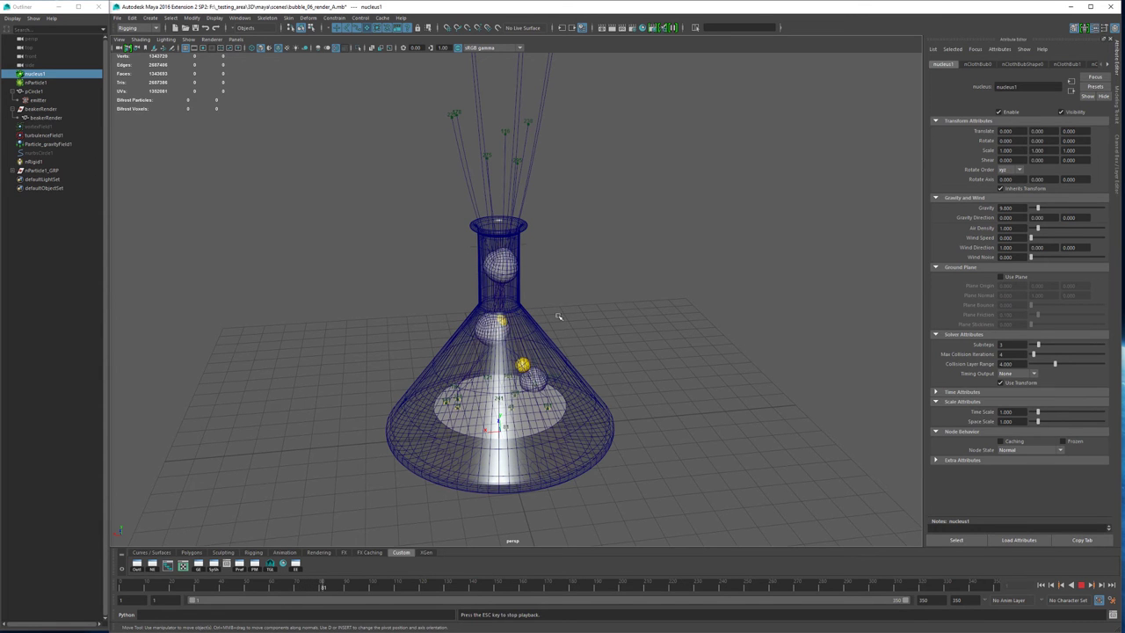
{"action": "right_click_drag", "start_coordinate": [467, 260], "coordinate": [820, 295], "text": "alt"}
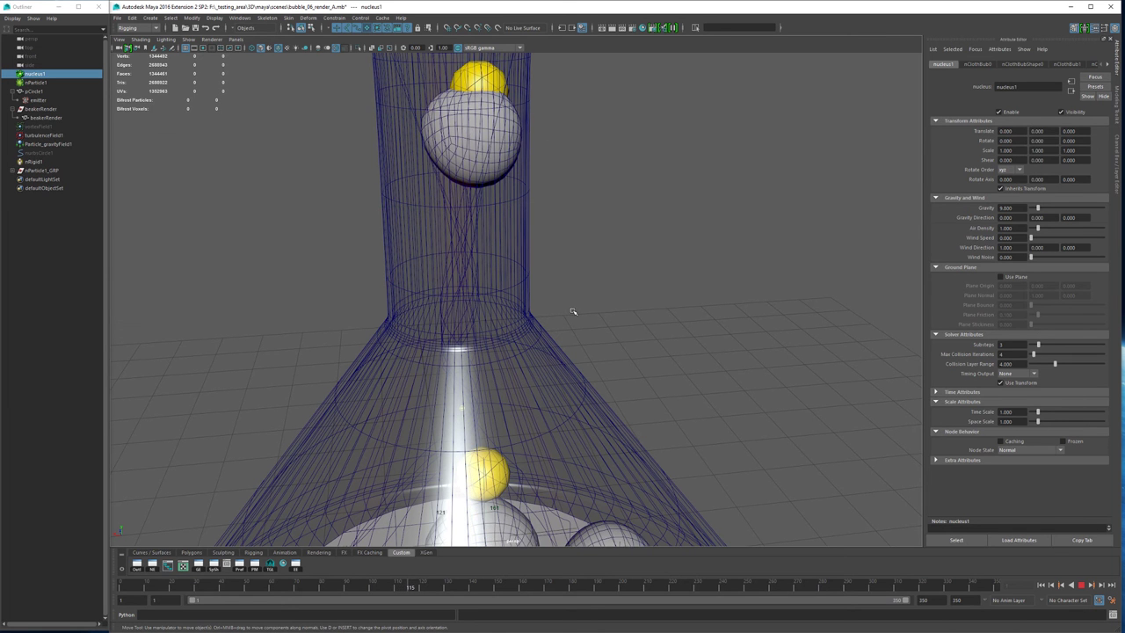
{"action": "middle_click_drag", "start_coordinate": [564, 316], "coordinate": [576, 243], "text": "alt"}
{"action": "right_click_drag", "start_coordinate": [644, 286], "coordinate": [435, 279], "text": "alt"}
{"action": "scroll", "coordinate": [434, 279], "scroll_direction": "down", "scroll_amount": 5}
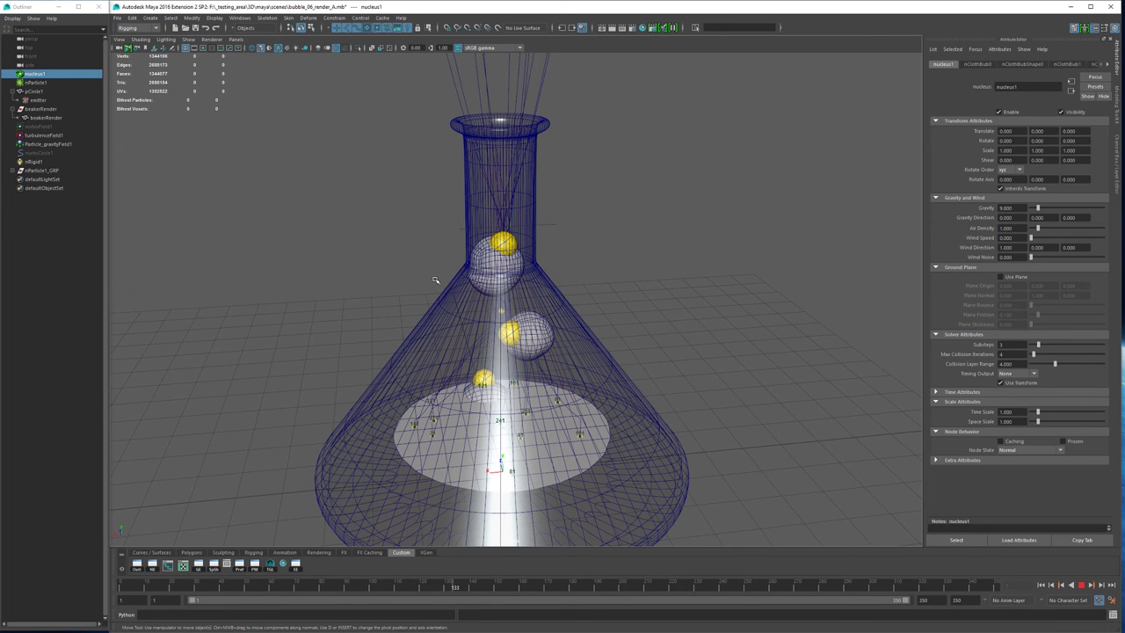
{"action": "middle_click_drag", "start_coordinate": [605, 361], "coordinate": [612, 404], "text": "alt"}
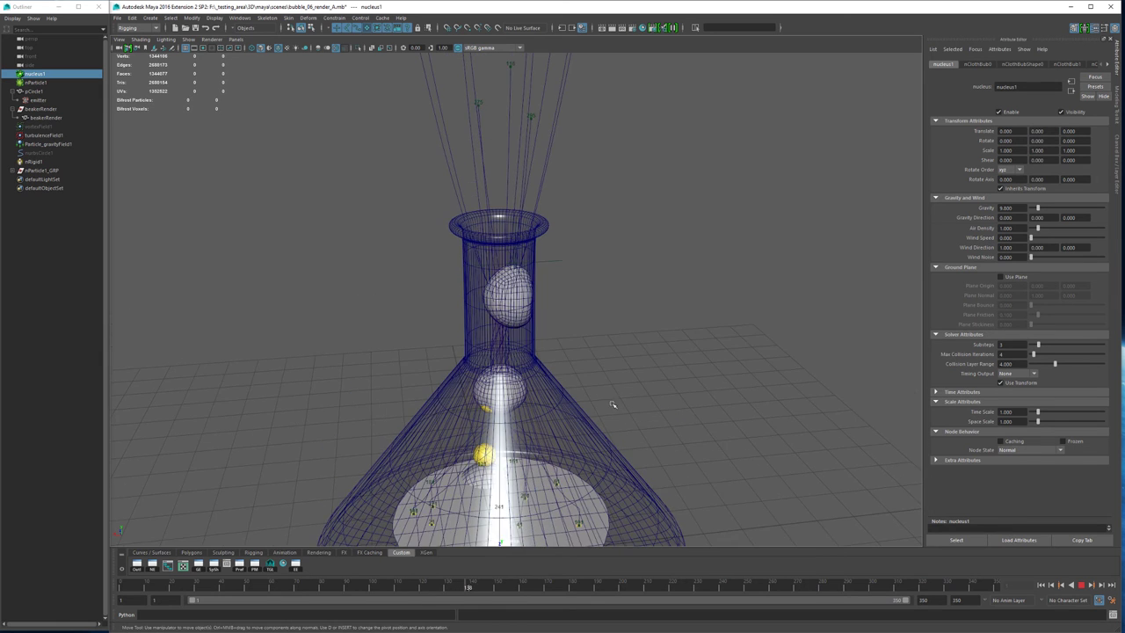
{"action": "middle_click_drag", "start_coordinate": [691, 317], "coordinate": [699, 421], "text": "alt"}
{"action": "scroll", "coordinate": [440, 281], "scroll_direction": "down", "scroll_amount": 5}
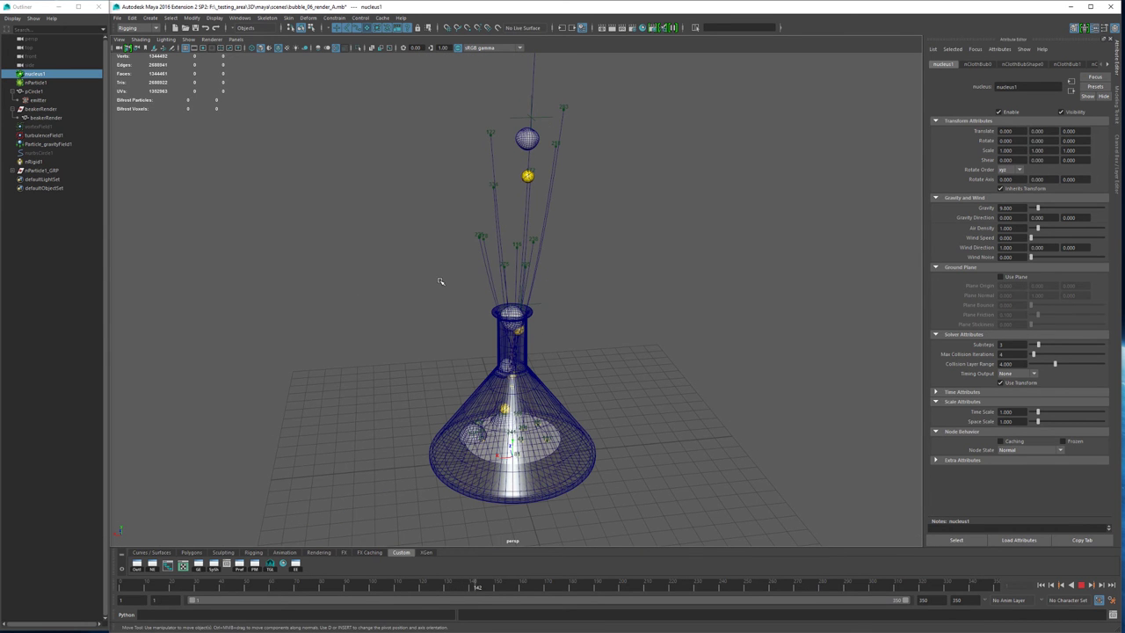
{"action": "left_click_drag", "start_coordinate": [487, 302], "coordinate": [481, 336], "text": "alt"}
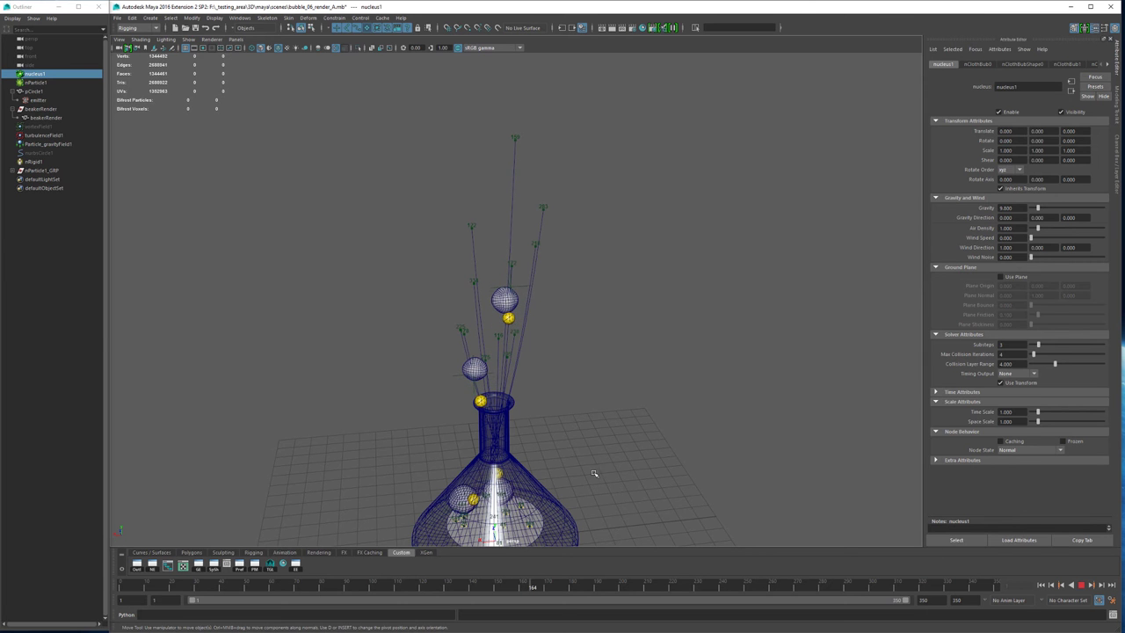
{"action": "left_click", "coordinate": [1087, 586]}
- Try scaling the beaker collider up uniformly around the bubbles, and undo the scaling
{"action": "left_click_drag", "start_coordinate": [603, 344], "coordinate": [532, 253], "text": "alt"}
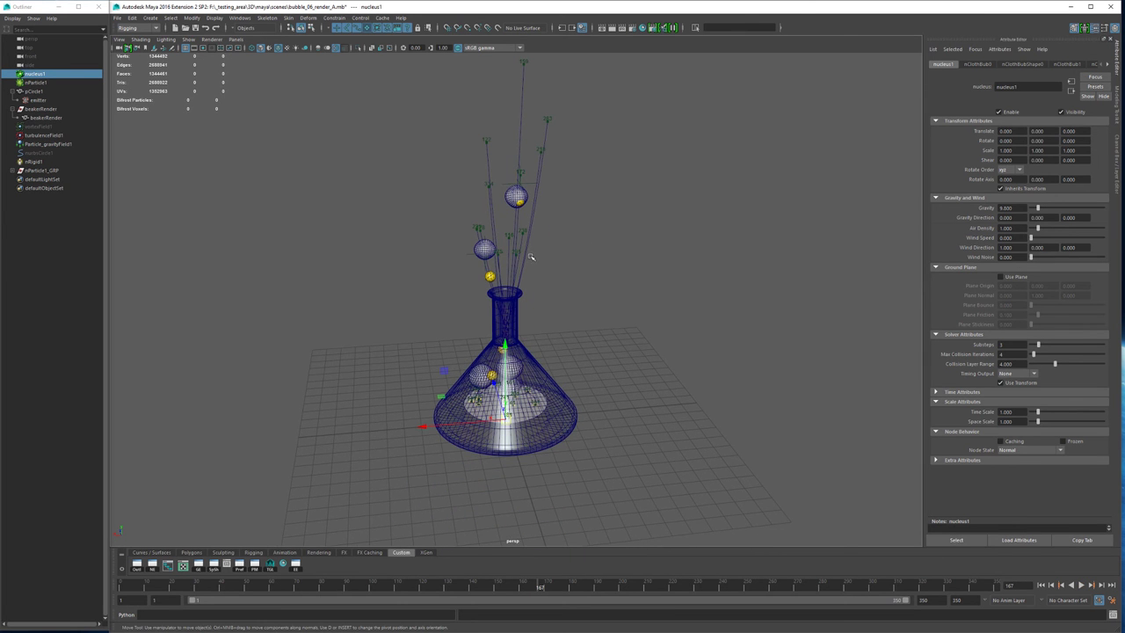
{"action": "right_click_drag", "start_coordinate": [412, 296], "coordinate": [683, 314], "text": "alt"}
{"action": "middle_click_drag", "start_coordinate": [593, 326], "coordinate": [607, 291], "text": "alt"}
{"action": "left_click_drag", "start_coordinate": [608, 291], "coordinate": [571, 276], "text": "alt"}
{"action": "left_click", "coordinate": [593, 369]}
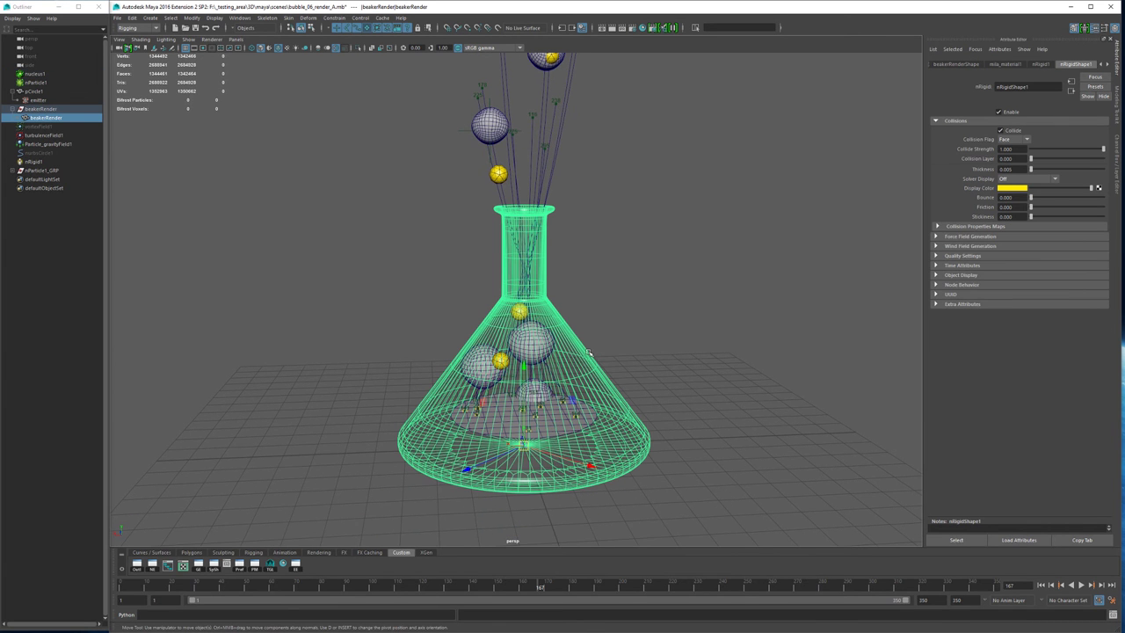
{"action": "key", "text": "r"}
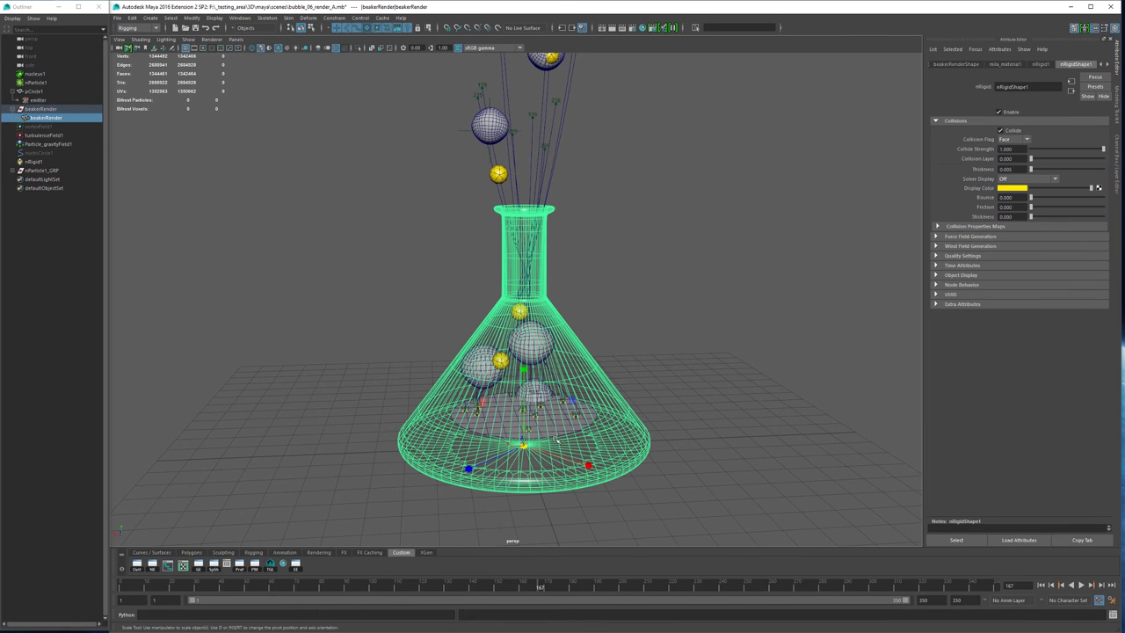
{"action": "left_click_drag", "start_coordinate": [524, 447], "coordinate": [622, 416]}
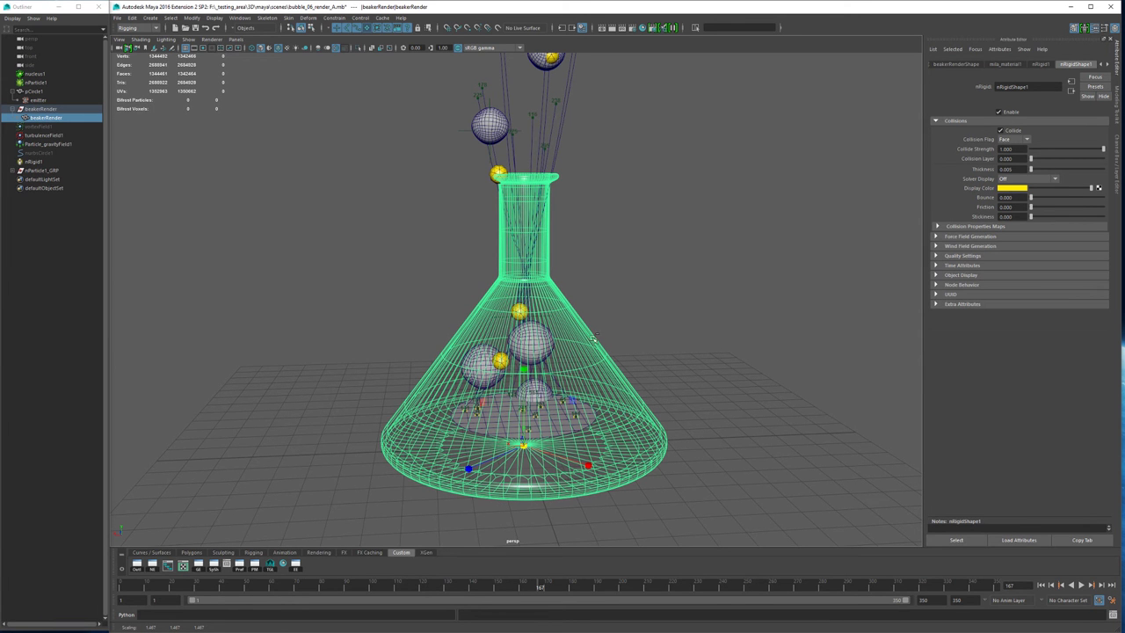
{"action": "key", "text": "ctrl+z"}
{"action": "left_click_drag", "start_coordinate": [546, 423], "coordinate": [594, 370], "text": "alt"}
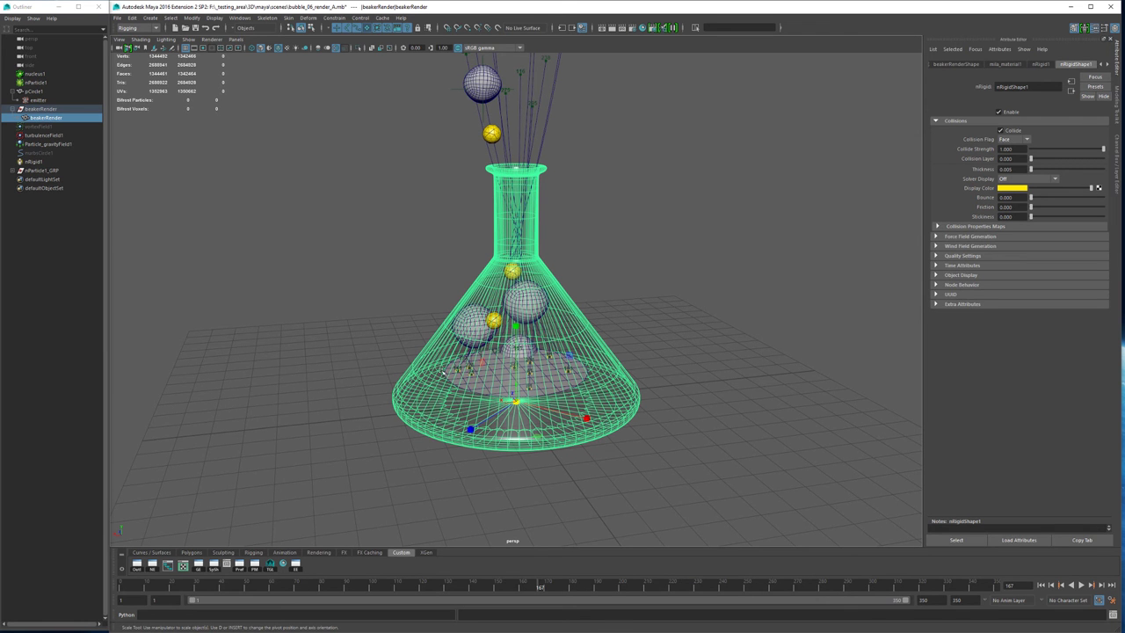
{"action": "left_click_drag", "start_coordinate": [570, 356], "coordinate": [570, 367], "text": "alt"}
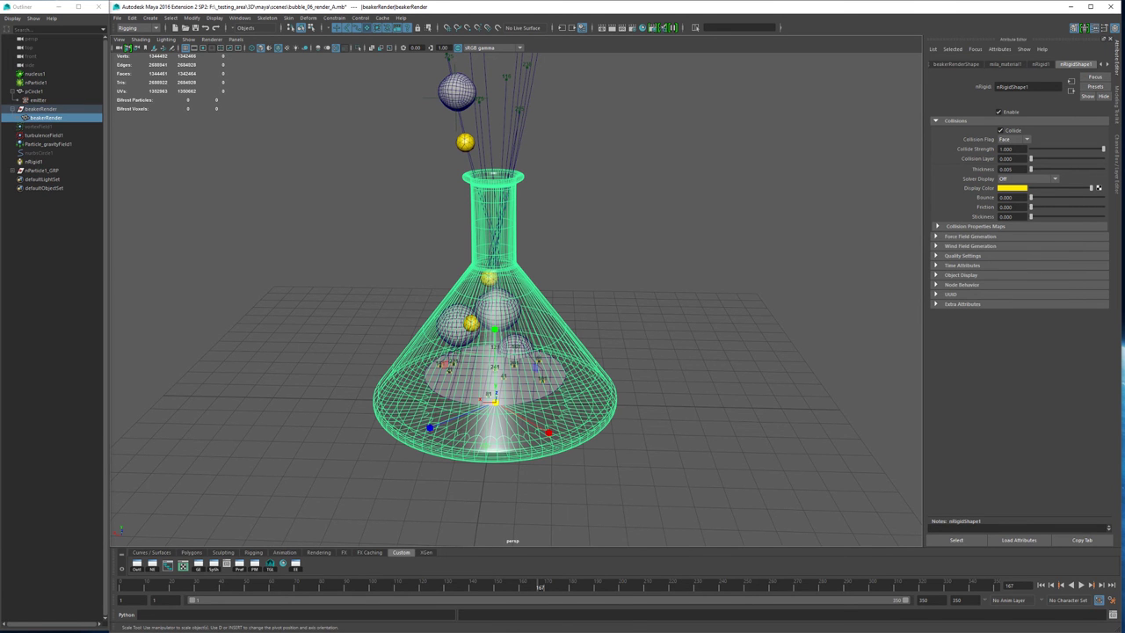
- Select the bubble just above the beaker's neck and reveal it inside groupOfThingsFolder3 under nParticle1_GRP
{"action": "key", "text": "r"}
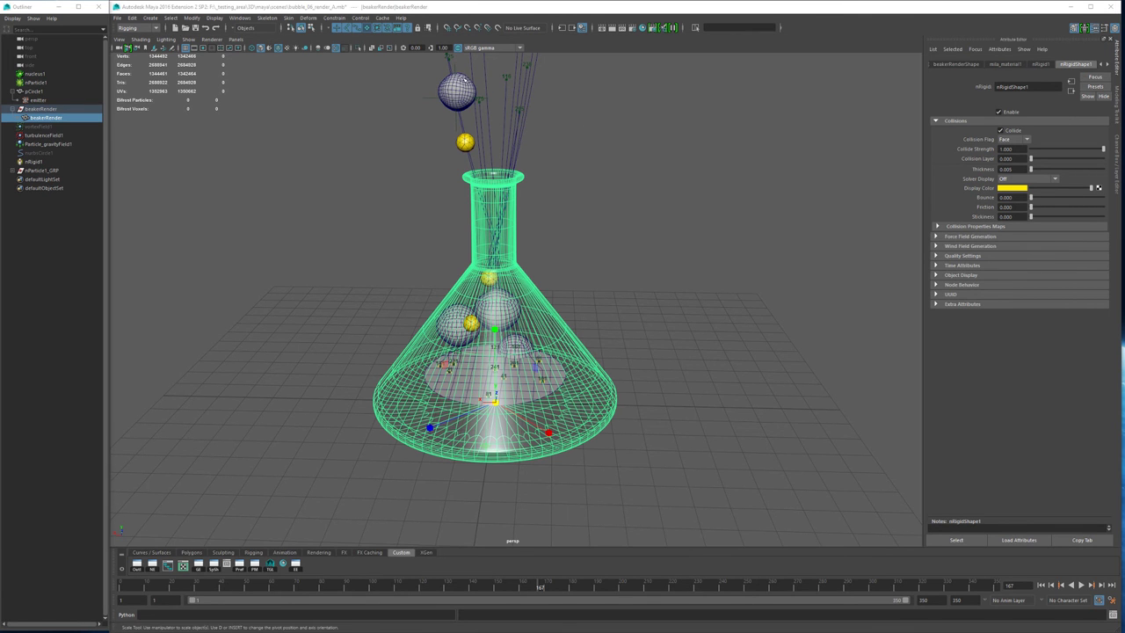
{"action": "left_click", "coordinate": [464, 83]}
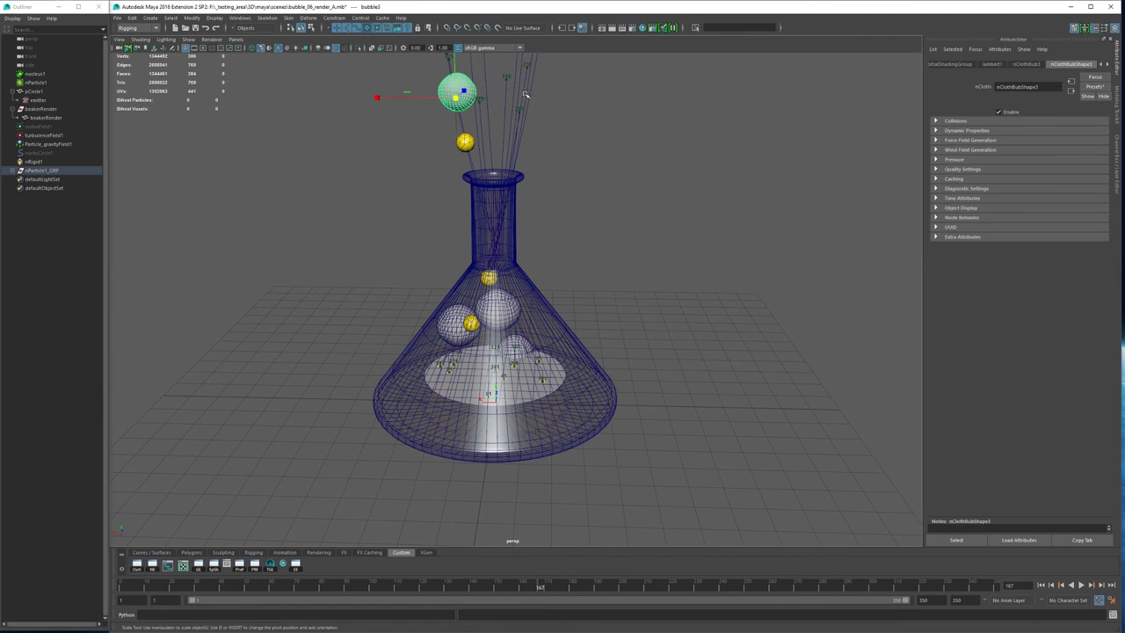
{"action": "left_click", "coordinate": [15, 170]}
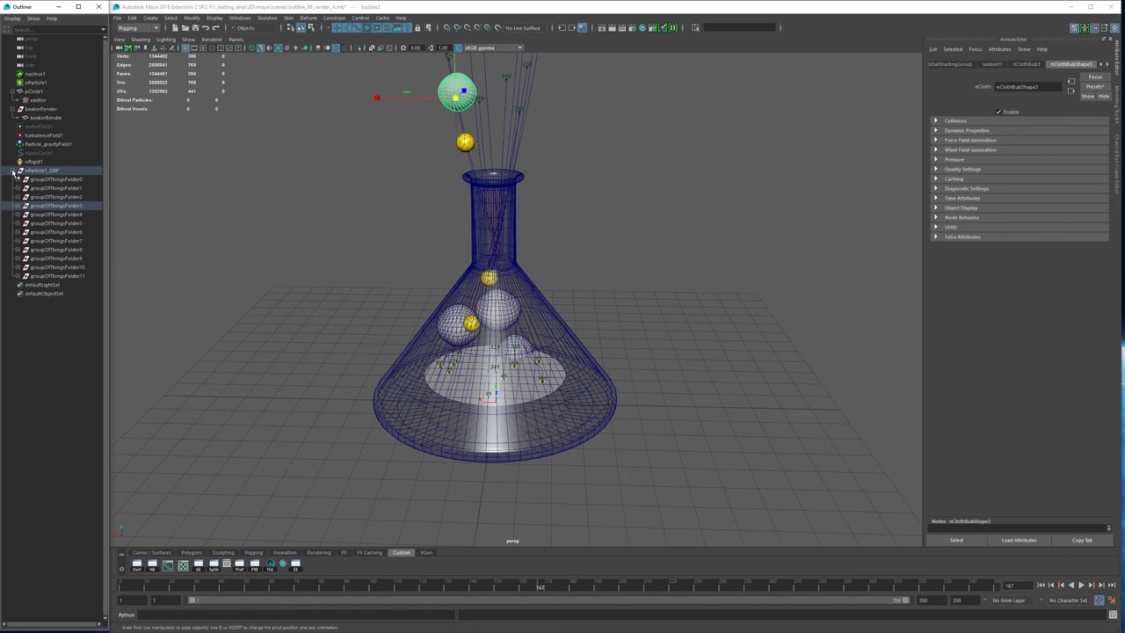
{"action": "left_click", "coordinate": [17, 205]}
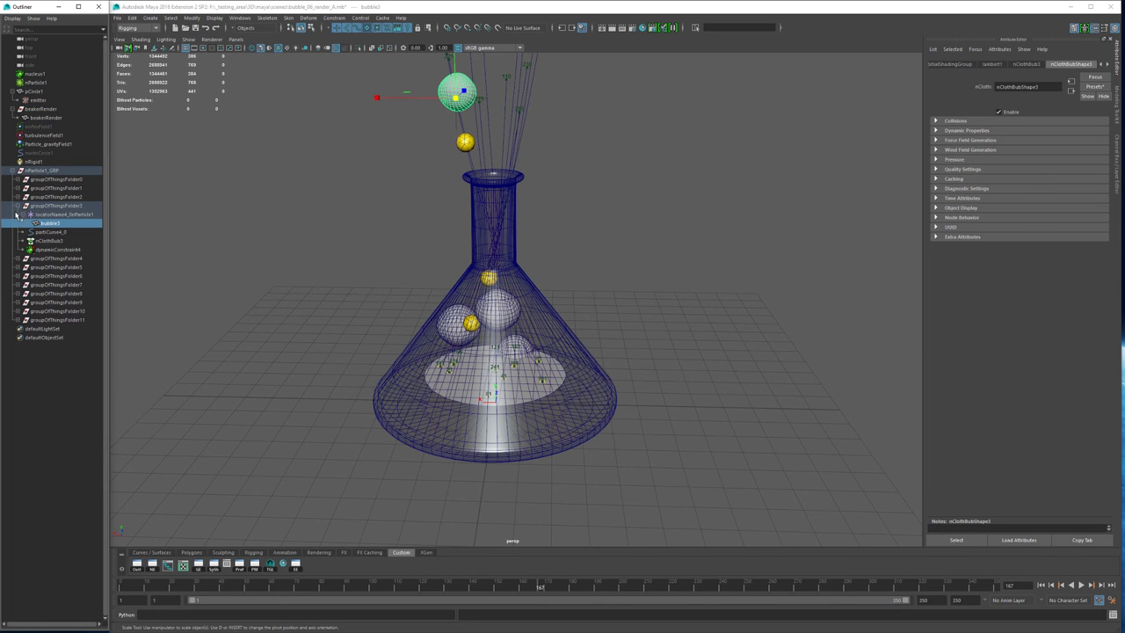
{"action": "key", "text": "f"}
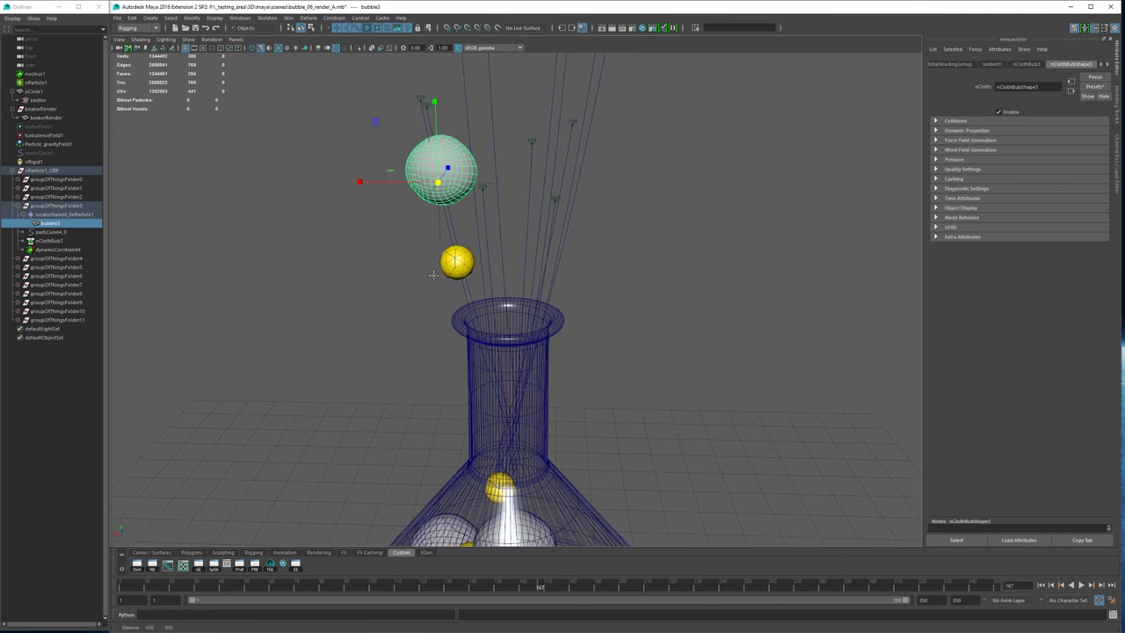
- Inspect groupOfThingsFolder3's locator and bubble3, comparing their transform and scale channels
{"action": "left_click", "coordinate": [53, 205]}
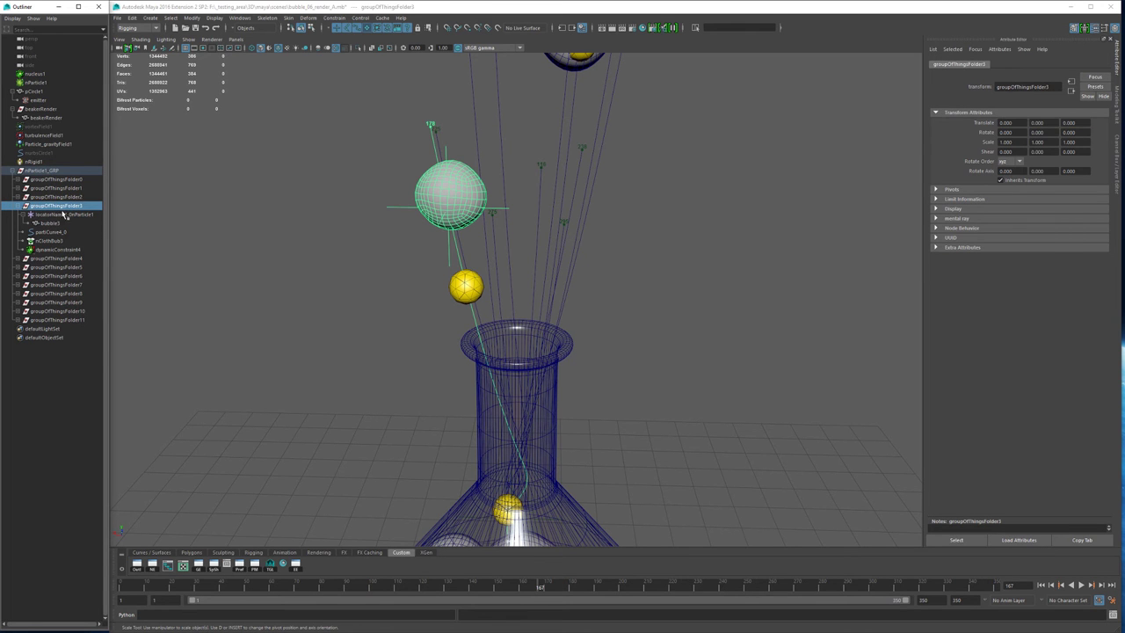
{"action": "left_click", "coordinate": [58, 216]}
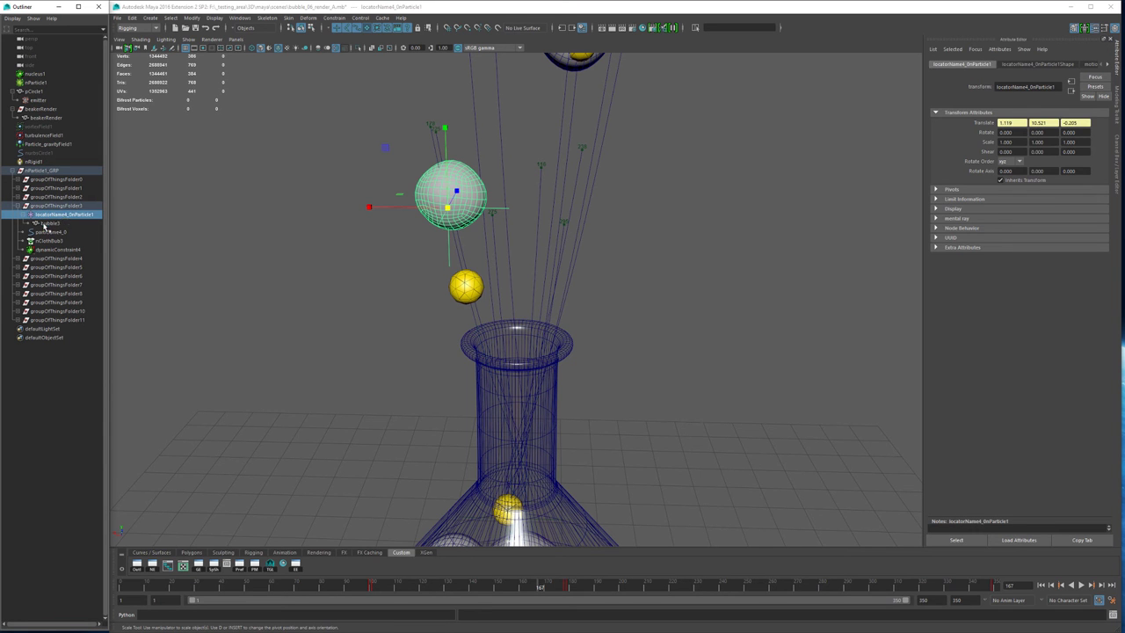
{"action": "left_click", "coordinate": [46, 224]}
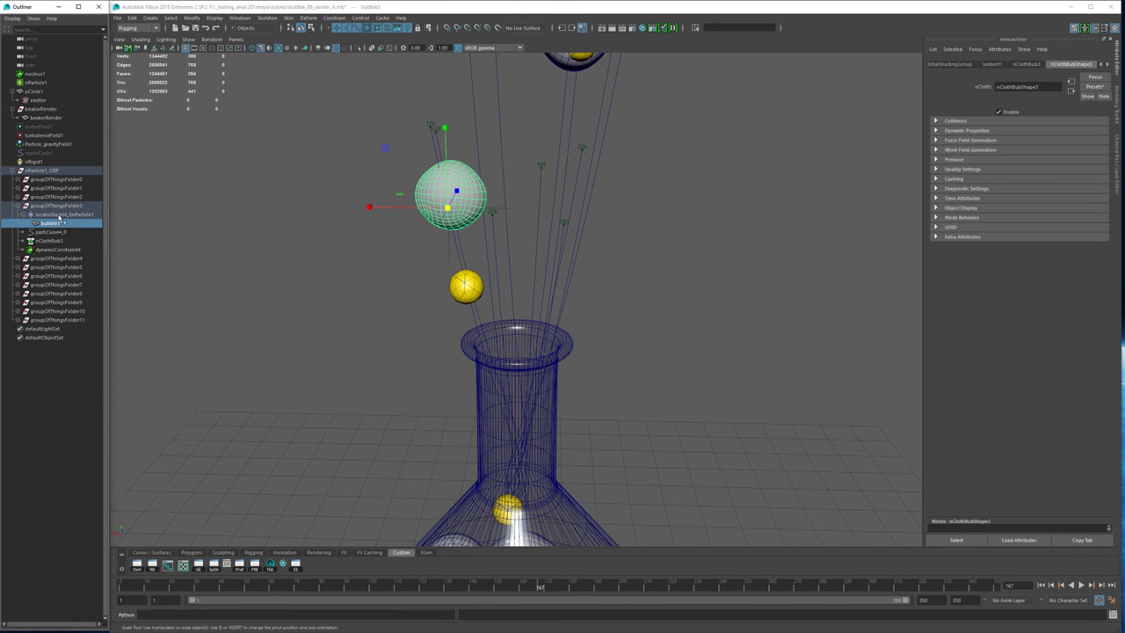
{"action": "left_click", "coordinate": [57, 215]}
{"action": "left_click", "coordinate": [1119, 153]}
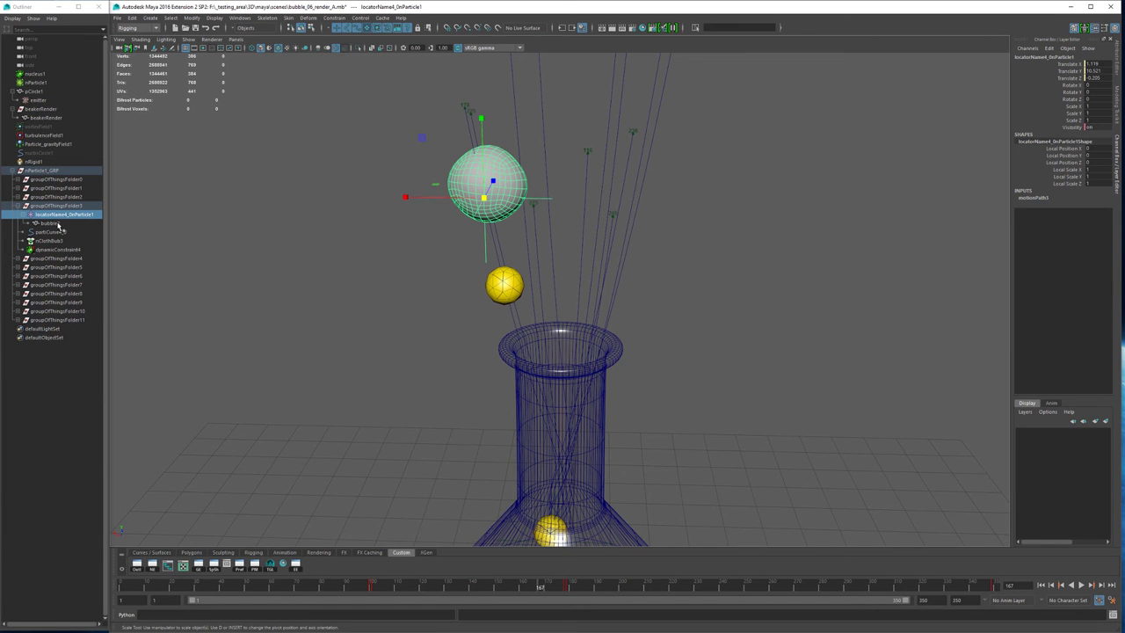
{"action": "left_click", "coordinate": [50, 223]}
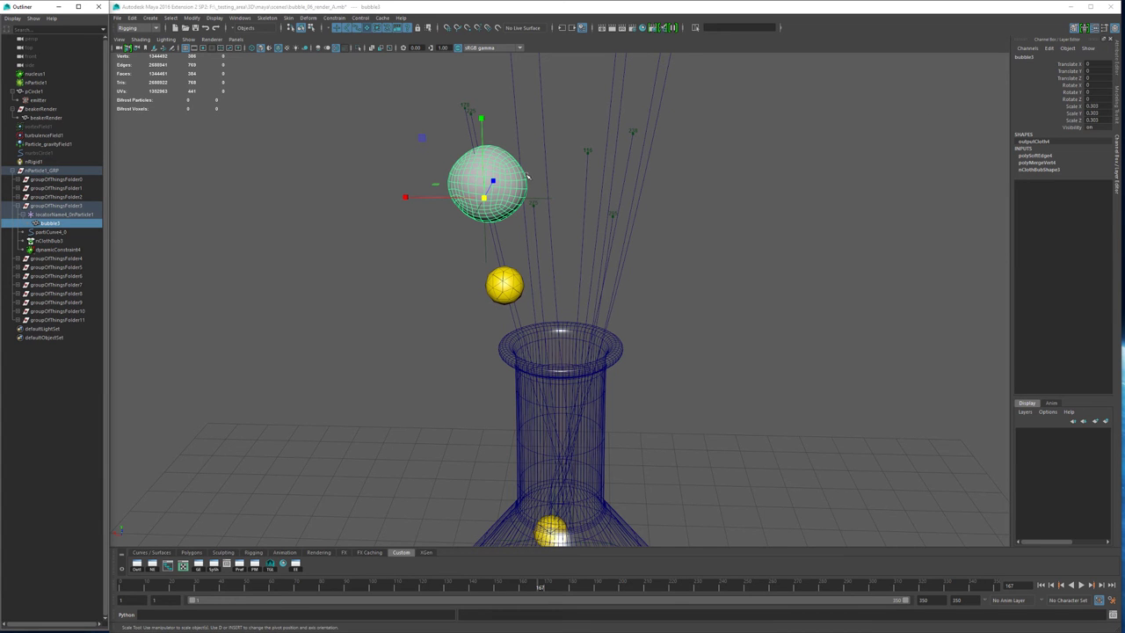
{"action": "left_click", "coordinate": [54, 216]}
- Examine the particle motion path curve in groupOfThingsFolder3 along its course through the beaker
{"action": "left_click", "coordinate": [51, 232]}
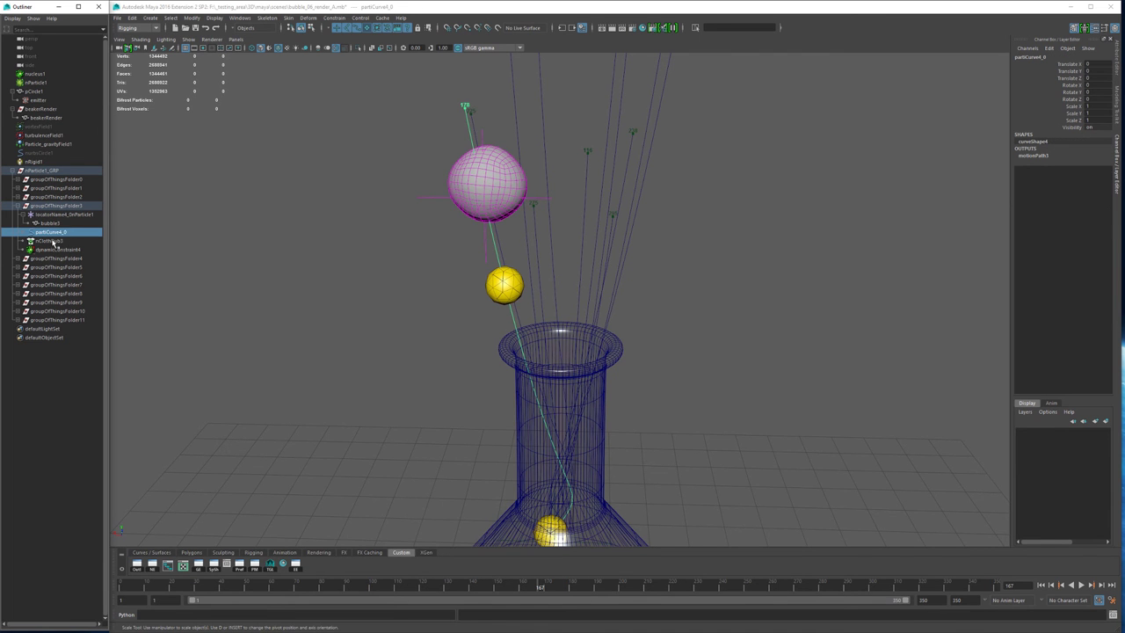
{"action": "middle_click_drag", "start_coordinate": [471, 247], "coordinate": [450, 178], "text": "alt"}
{"action": "right_click_drag", "start_coordinate": [450, 177], "coordinate": [401, 256], "text": "alt"}
{"action": "middle_click_drag", "start_coordinate": [402, 255], "coordinate": [408, 222], "text": "alt"}
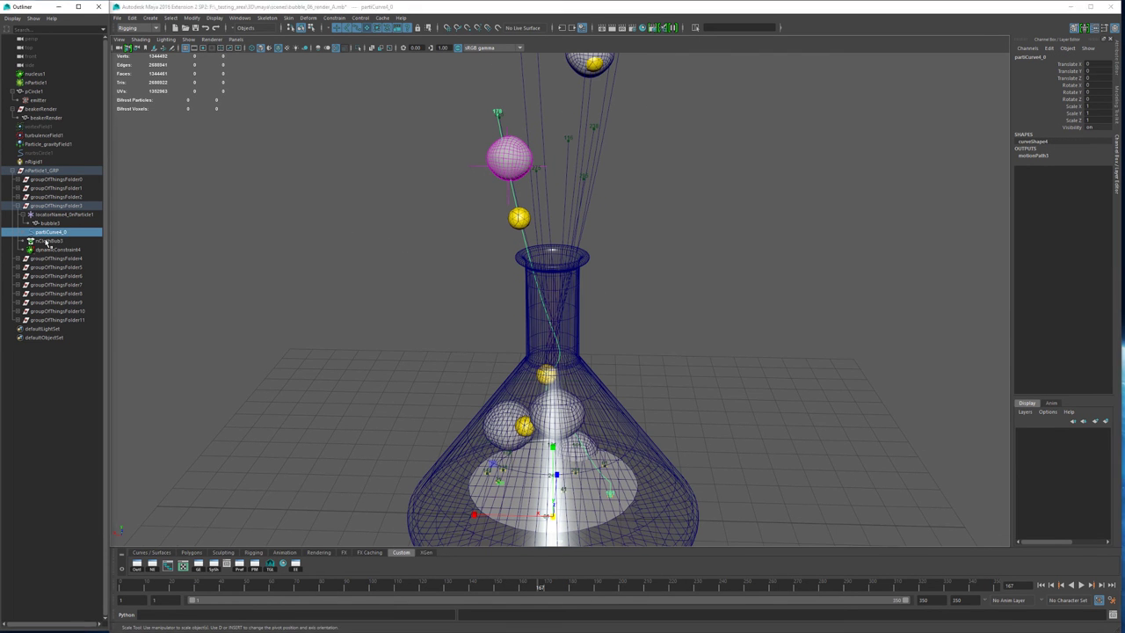
- Review the channel values of nClothBub3 and open the detailed attributes of its nClothBubShape3 node
{"action": "left_click", "coordinate": [49, 241]}
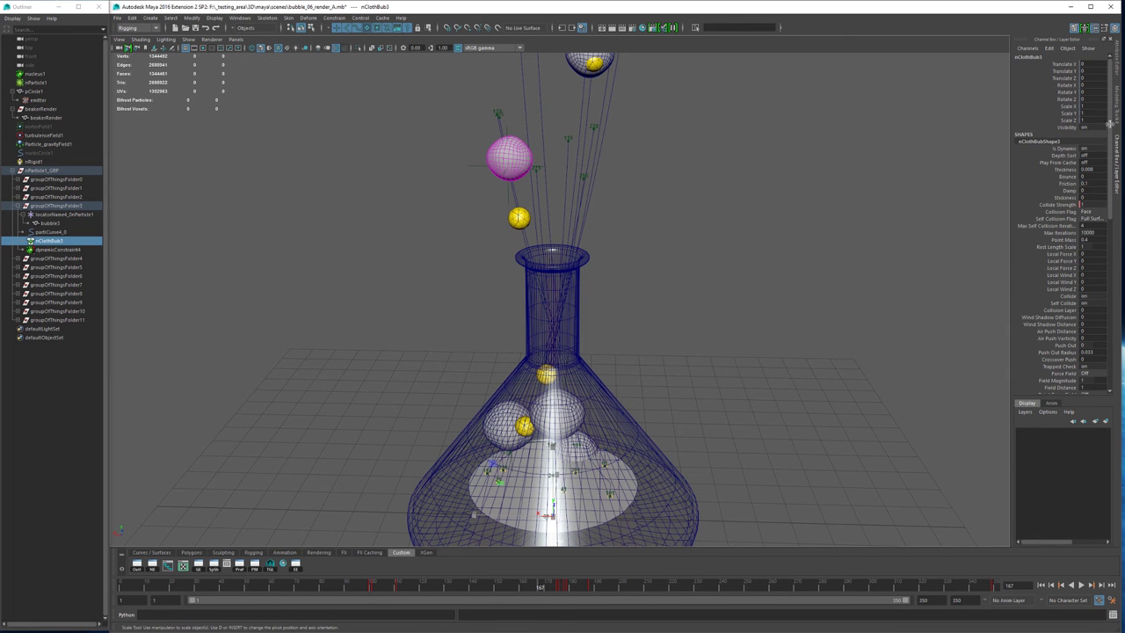
{"action": "scroll", "coordinate": [1098, 137], "scroll_direction": "down", "scroll_amount": 2}
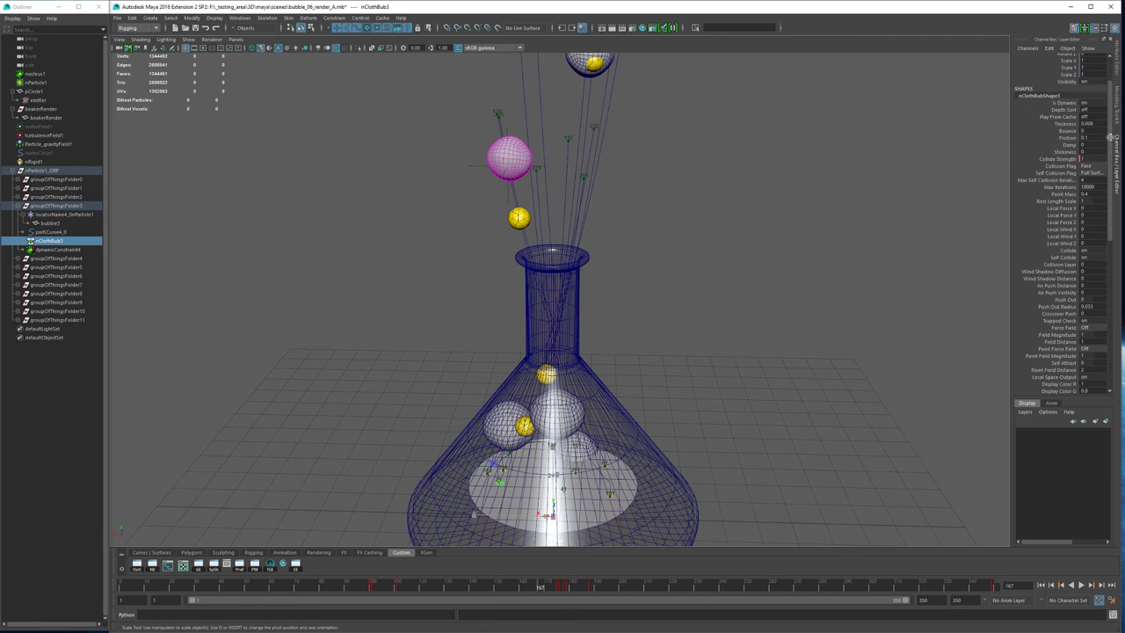
{"action": "scroll", "coordinate": [1107, 176], "scroll_direction": "down", "scroll_amount": 10}
{"action": "scroll", "coordinate": [1098, 175], "scroll_direction": "up", "scroll_amount": 12}
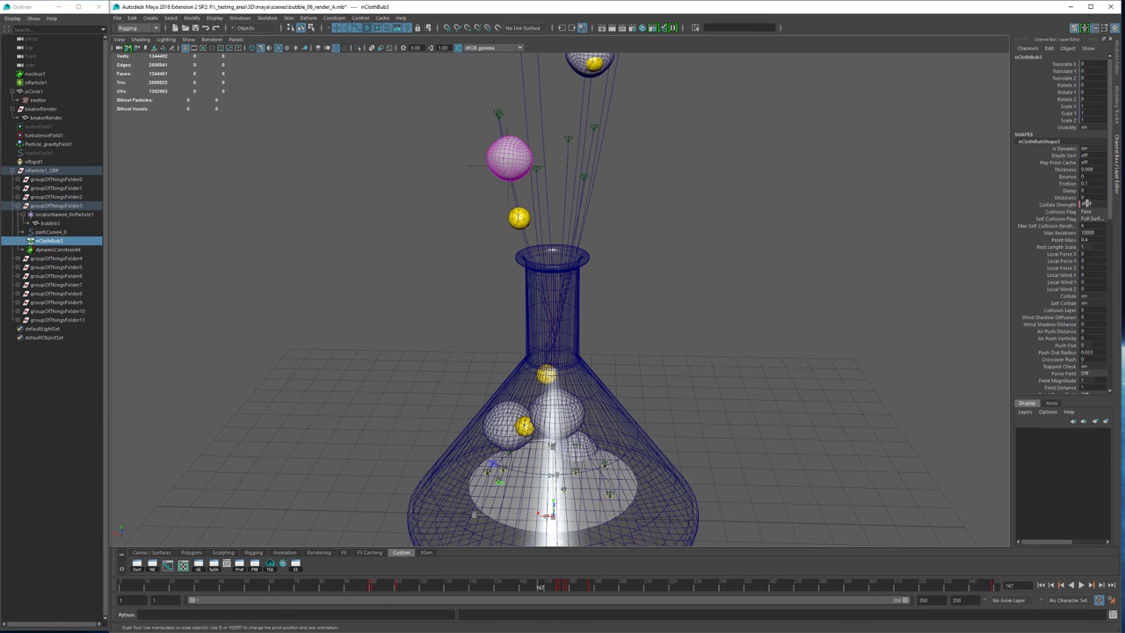
{"action": "key", "text": "ctrl+a"}
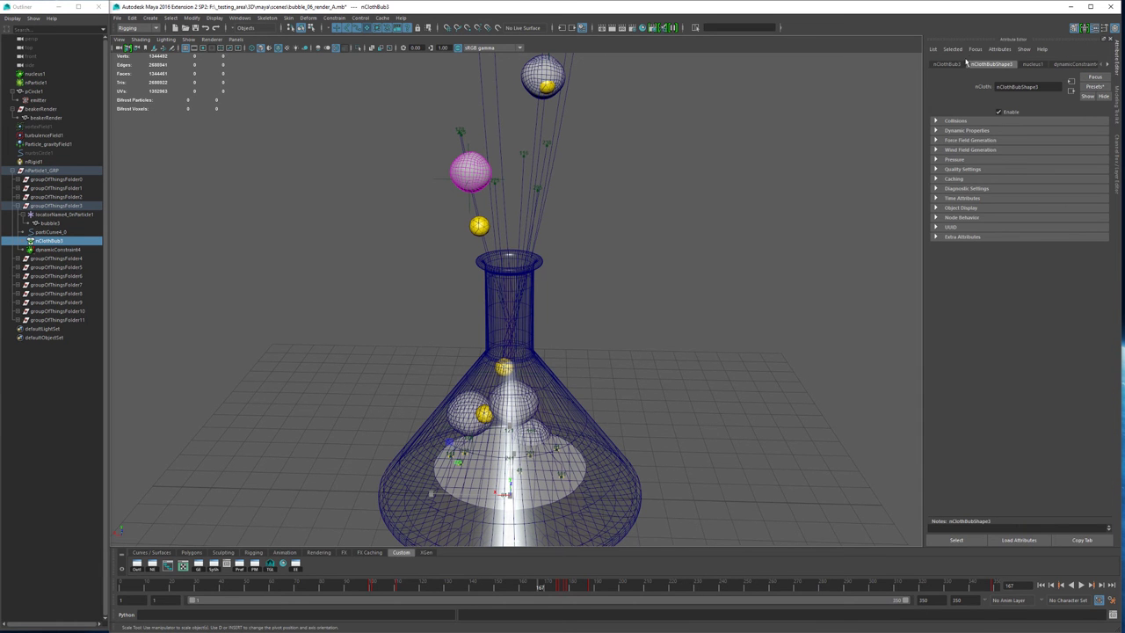
- Open the animation curve driving Input Mesh Attract in nClothBubShape3's Dynamic Properties to inspect its keys
{"action": "left_click", "coordinate": [964, 130]}
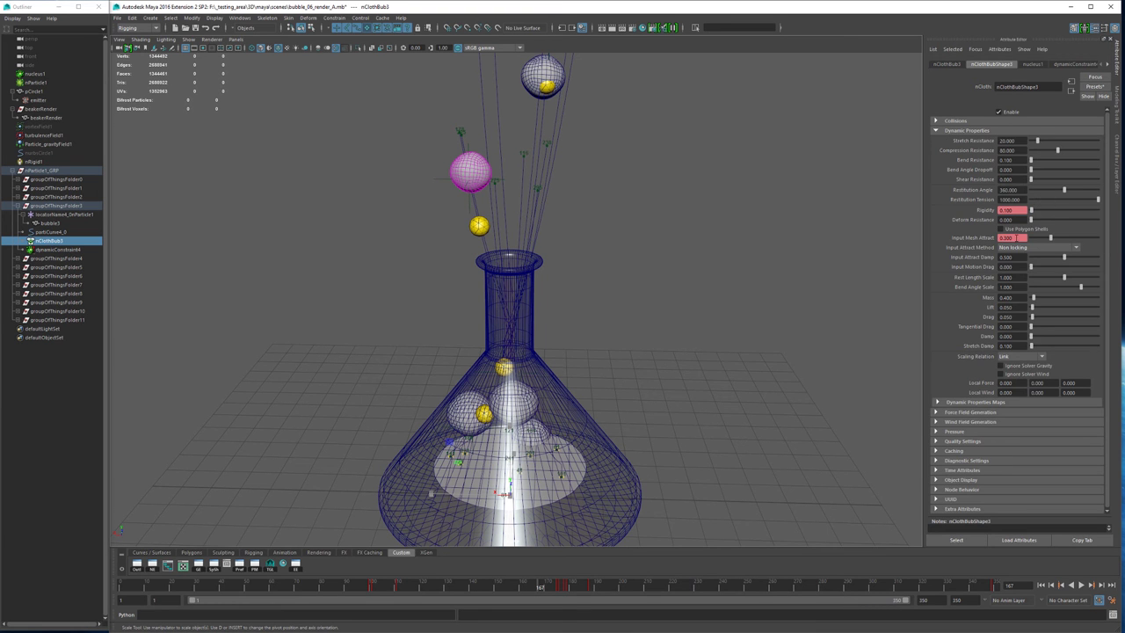
{"action": "right_click", "coordinate": [1008, 238]}
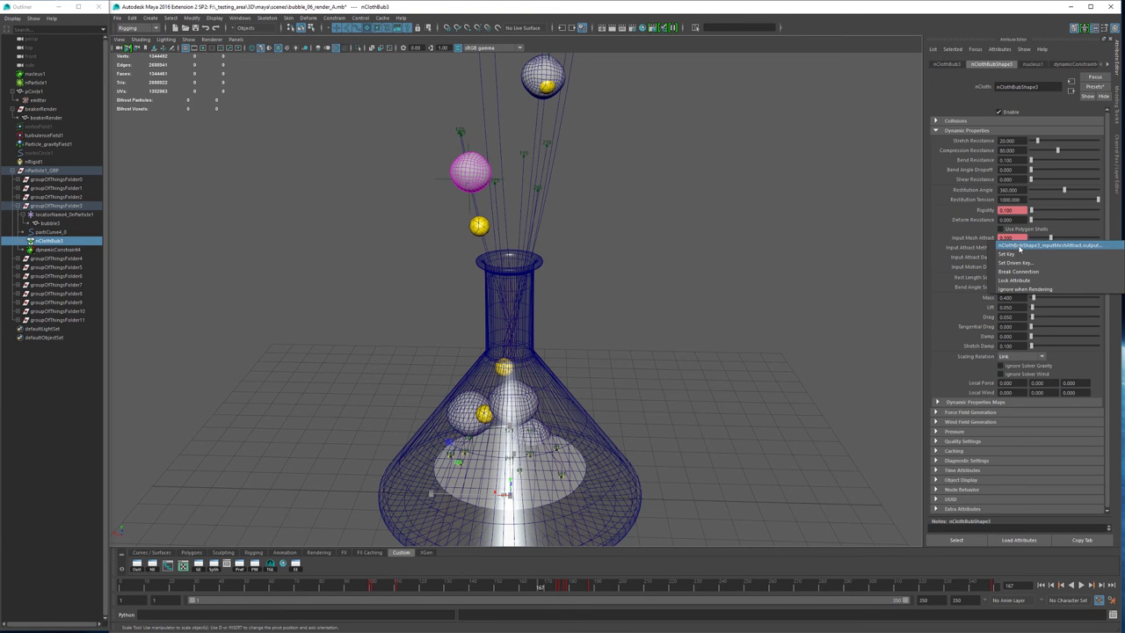
{"action": "left_click", "coordinate": [1020, 247]}
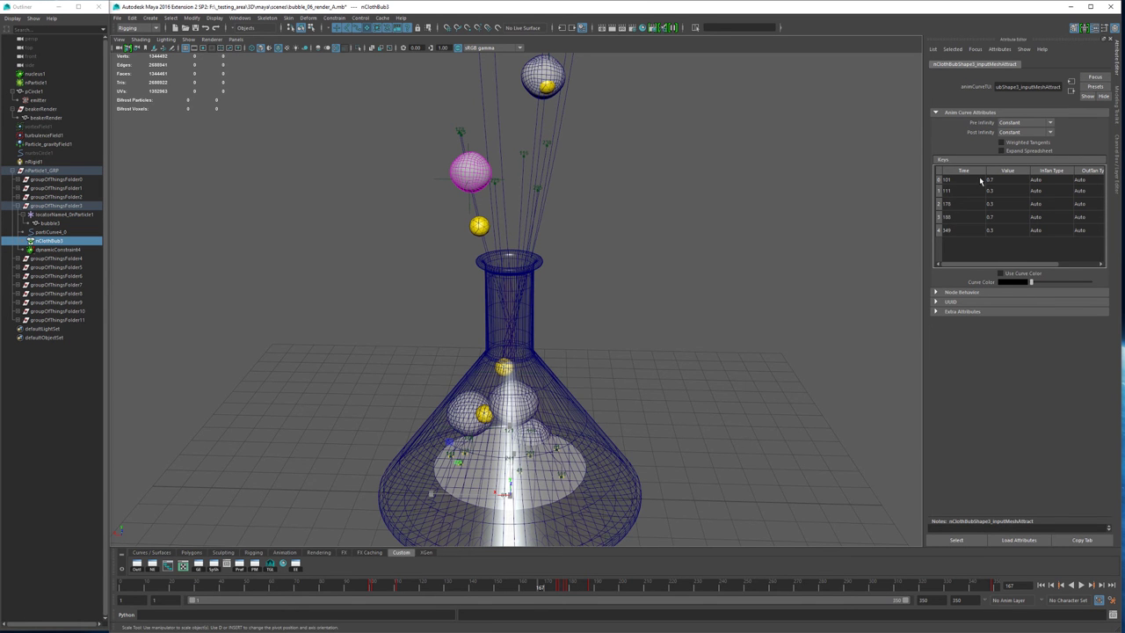
- Review the Input Mesh Attract keys while examining the selected bubble and its yellow particle above the beaker's neck
{"action": "middle_click_drag", "start_coordinate": [627, 211], "coordinate": [644, 231], "text": "alt"}
{"action": "middle_click_drag", "start_coordinate": [671, 176], "coordinate": [703, 196], "text": "alt"}
{"action": "right_click_drag", "start_coordinate": [703, 196], "coordinate": [863, 220], "text": "alt"}
{"action": "middle_click_drag", "start_coordinate": [626, 217], "coordinate": [616, 279], "text": "alt"}
{"action": "right_click_drag", "start_coordinate": [616, 280], "coordinate": [659, 280], "text": "alt"}
{"action": "left_click_drag", "start_coordinate": [641, 189], "coordinate": [461, 206], "text": "alt"}
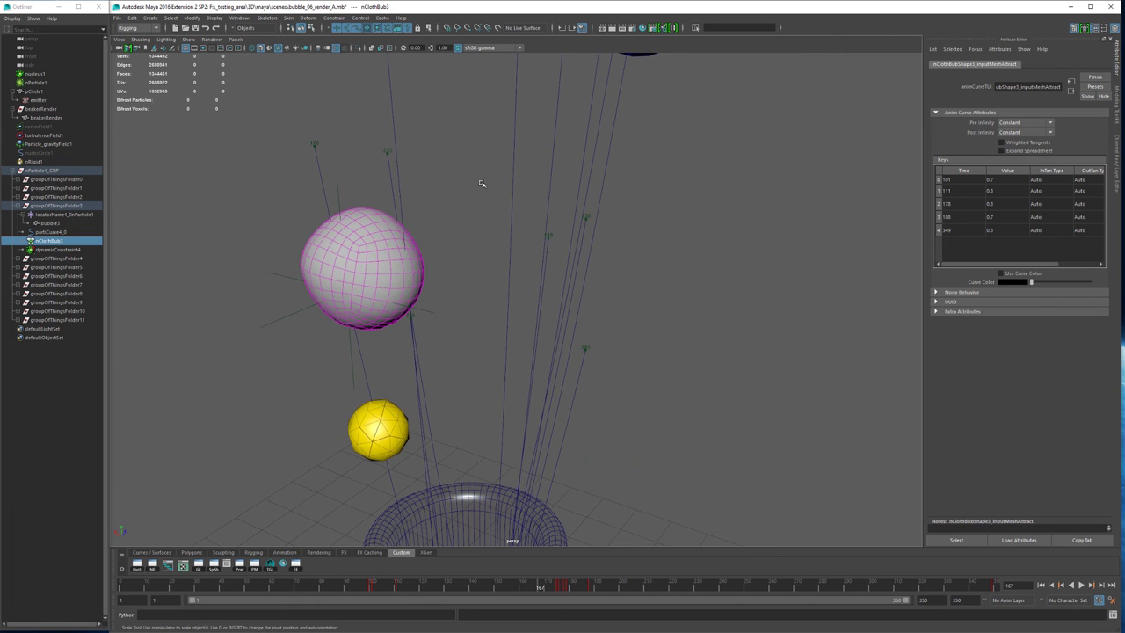
{"action": "right_click_drag", "start_coordinate": [707, 273], "coordinate": [474, 268], "text": "alt"}
{"action": "middle_click_drag", "start_coordinate": [509, 282], "coordinate": [584, 211], "text": "alt"}
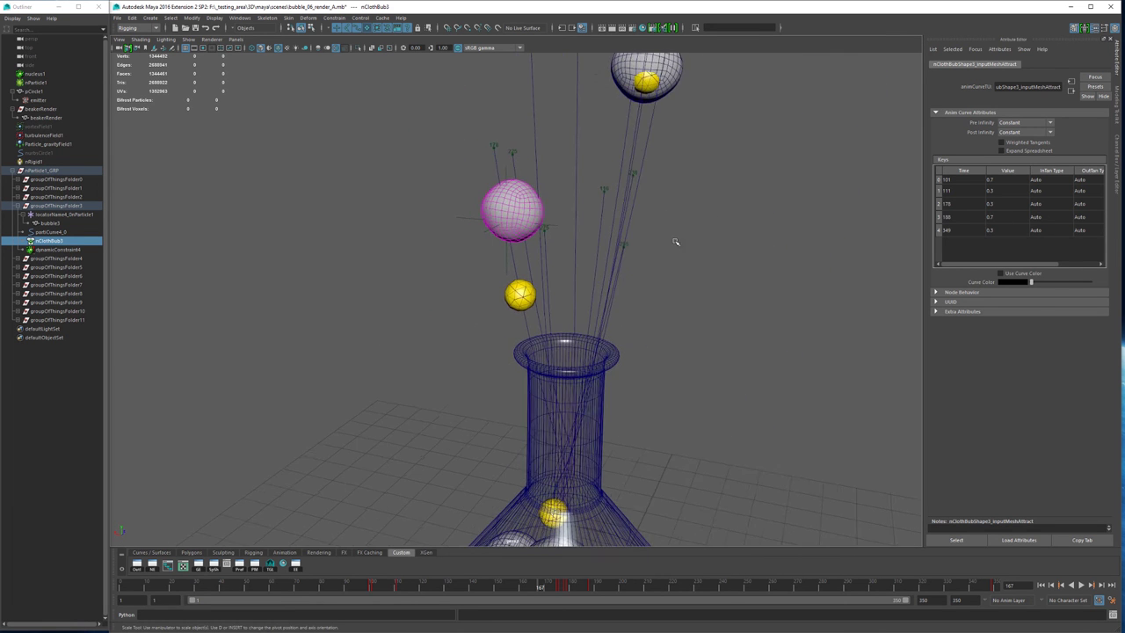
{"action": "right_click_drag", "start_coordinate": [673, 240], "coordinate": [614, 241], "text": "alt"}
{"action": "left_click_drag", "start_coordinate": [626, 240], "coordinate": [620, 229], "text": "alt"}
{"action": "middle_click_drag", "start_coordinate": [621, 228], "coordinate": [603, 218], "text": "alt"}
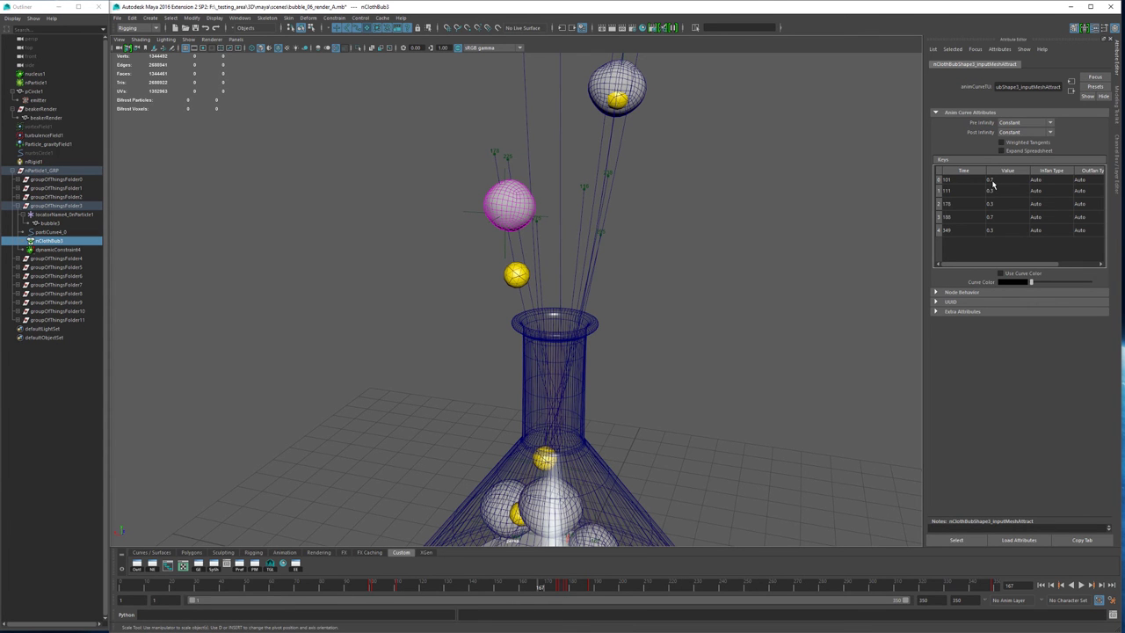
{"action": "middle_click_drag", "start_coordinate": [676, 285], "coordinate": [672, 234], "text": "alt"}
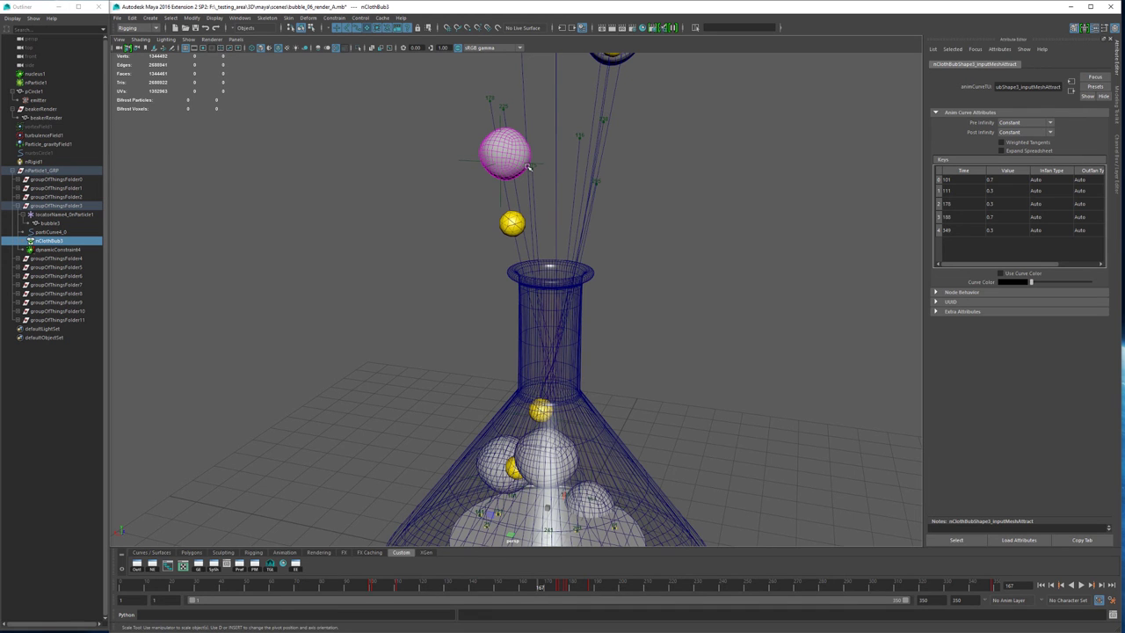
{"action": "left_click_drag", "start_coordinate": [516, 182], "coordinate": [600, 235], "text": "alt"}
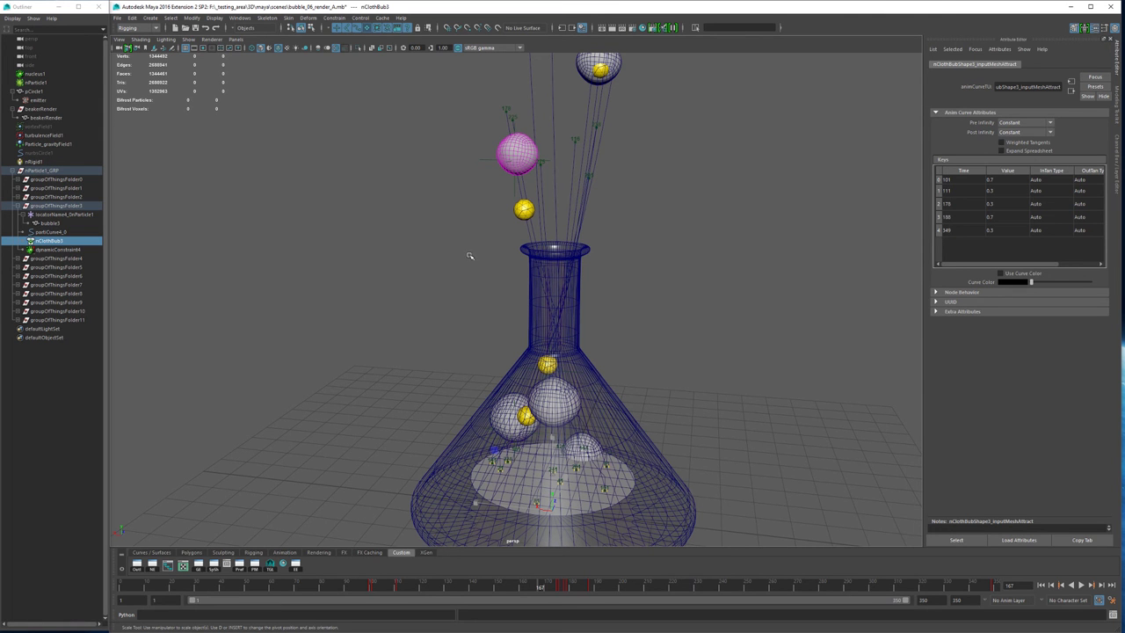
{"action": "middle_click_drag", "start_coordinate": [488, 263], "coordinate": [504, 269], "text": "alt"}
{"action": "right_click_drag", "start_coordinate": [504, 269], "coordinate": [485, 264], "text": "alt"}
{"action": "middle_click_drag", "start_coordinate": [524, 264], "coordinate": [511, 280], "text": "alt"}
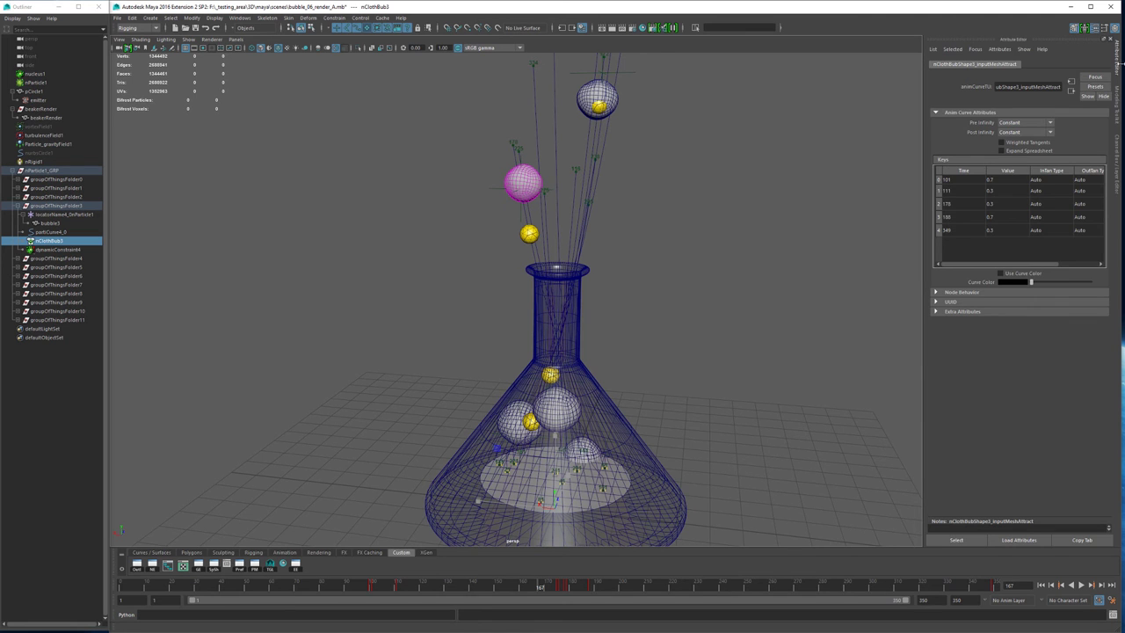
- Select dynamicConstraint4 in groupOfThingsFolder3, review its channels, and show dynamic constraints in the viewport
{"action": "left_click", "coordinate": [1117, 150]}
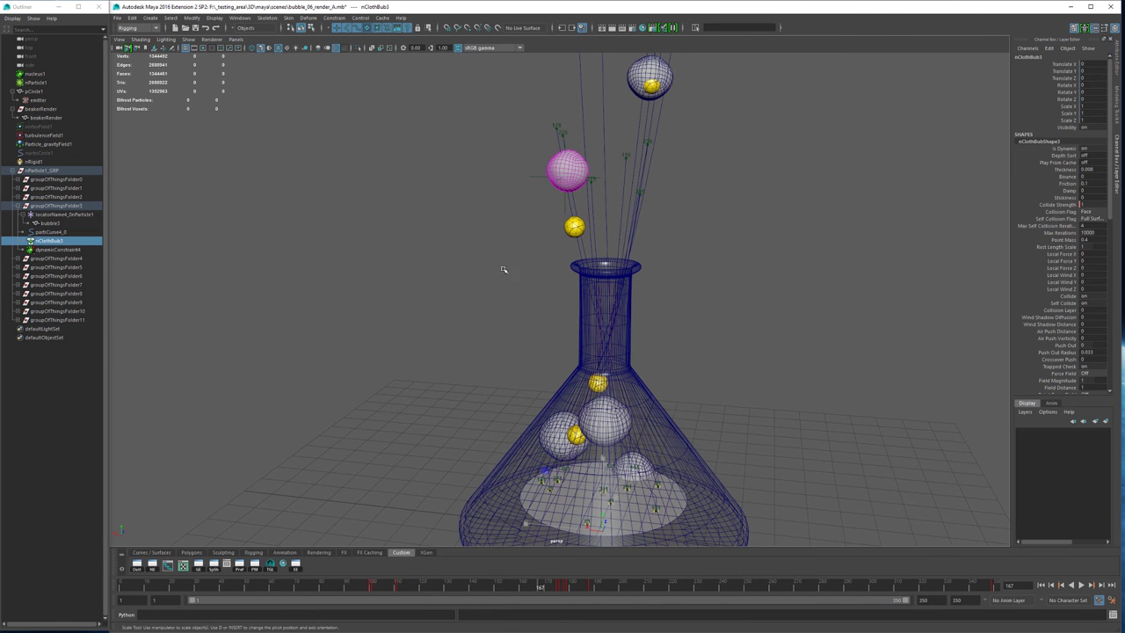
{"action": "scroll", "coordinate": [477, 244], "scroll_direction": "down", "scroll_amount": 2}
{"action": "left_click_drag", "start_coordinate": [477, 244], "coordinate": [560, 266], "text": "alt"}
{"action": "left_click", "coordinate": [72, 249]}
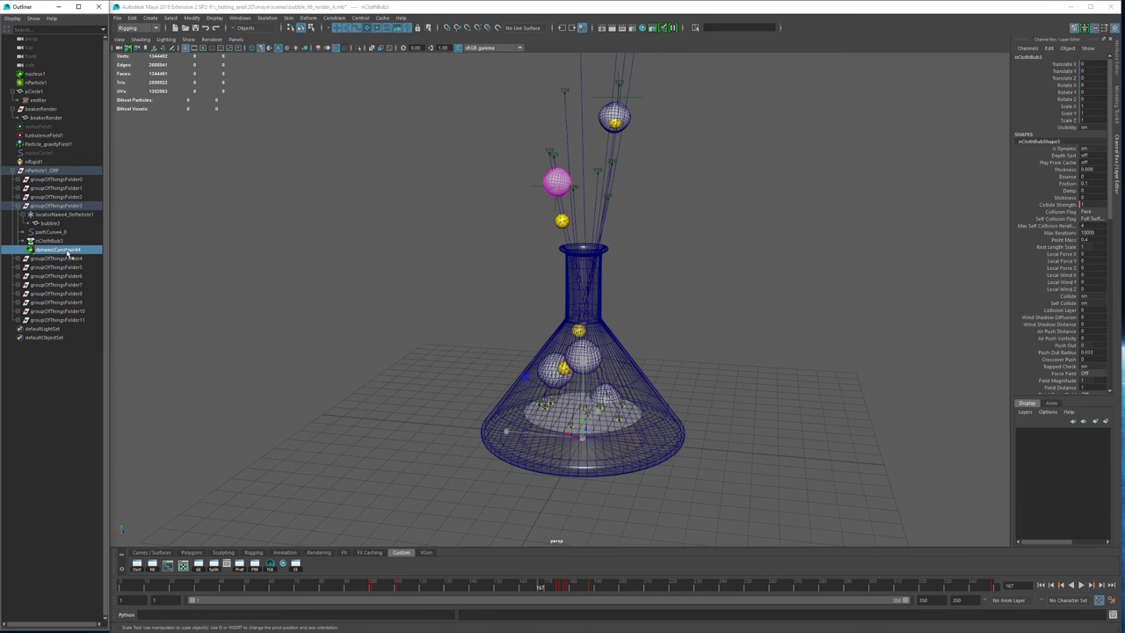
{"action": "left_click", "coordinate": [188, 39]}
{"action": "left_click", "coordinate": [207, 270]}
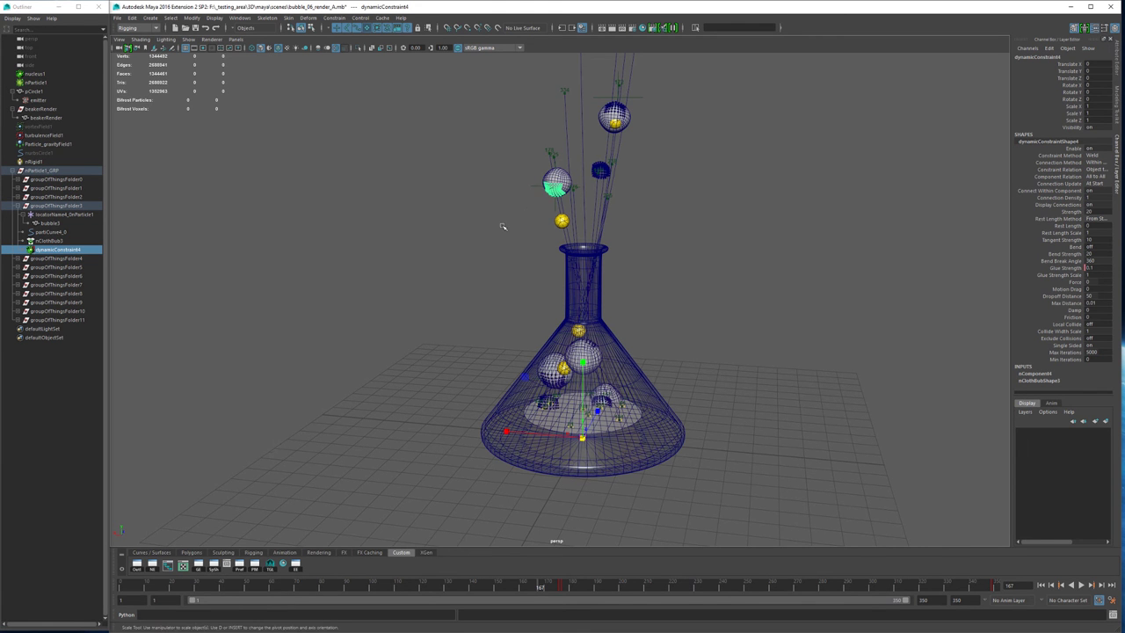
- Examine the highlighted constraint points on the underside of the bubble above the beaker's neck
{"action": "middle_click_drag", "start_coordinate": [563, 186], "coordinate": [536, 253], "text": "alt"}
{"action": "scroll", "coordinate": [519, 252], "scroll_direction": "up", "scroll_amount": 5}
{"action": "right_click_drag", "start_coordinate": [480, 251], "coordinate": [658, 272], "text": "alt"}
{"action": "middle_click_drag", "start_coordinate": [369, 261], "coordinate": [413, 281], "text": "alt"}
{"action": "scroll", "coordinate": [470, 209], "scroll_direction": "down", "scroll_amount": 3}
{"action": "left_click_drag", "start_coordinate": [470, 209], "coordinate": [597, 213], "text": "alt"}
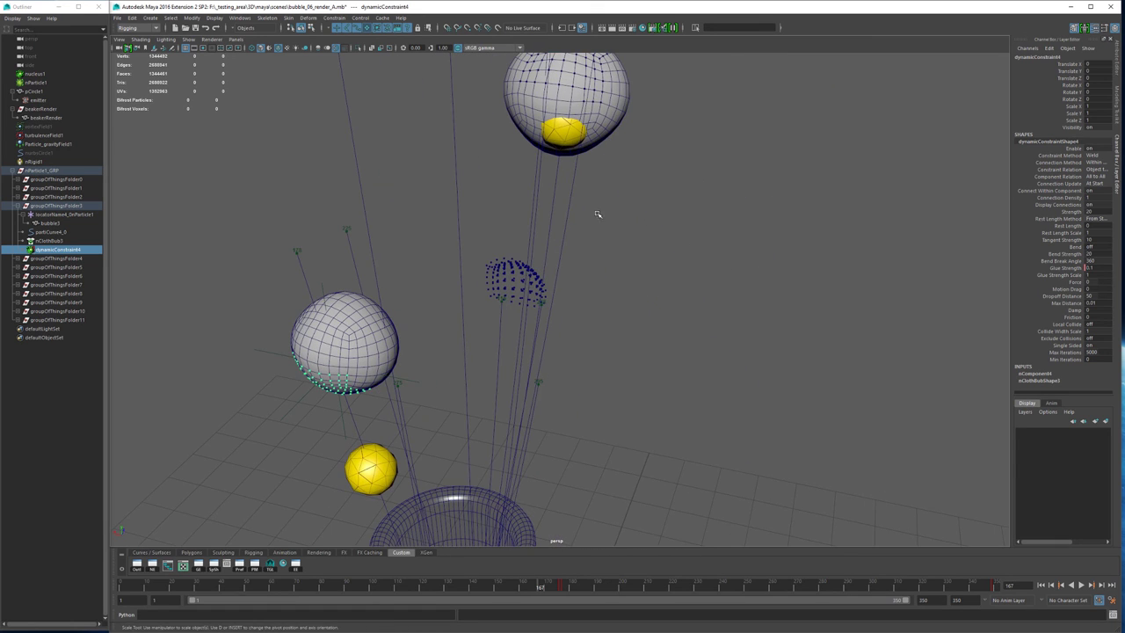
- Examine the constraint points of the bubbles inside the beaker's body near the emitter disc
{"action": "middle_click_drag", "start_coordinate": [525, 263], "coordinate": [521, 259], "text": "alt"}
{"action": "middle_click_drag", "start_coordinate": [518, 377], "coordinate": [524, 248], "text": "alt"}
{"action": "middle_click_drag", "start_coordinate": [530, 356], "coordinate": [541, 140], "text": "alt"}
{"action": "left_click_drag", "start_coordinate": [525, 176], "coordinate": [540, 163], "text": "alt"}
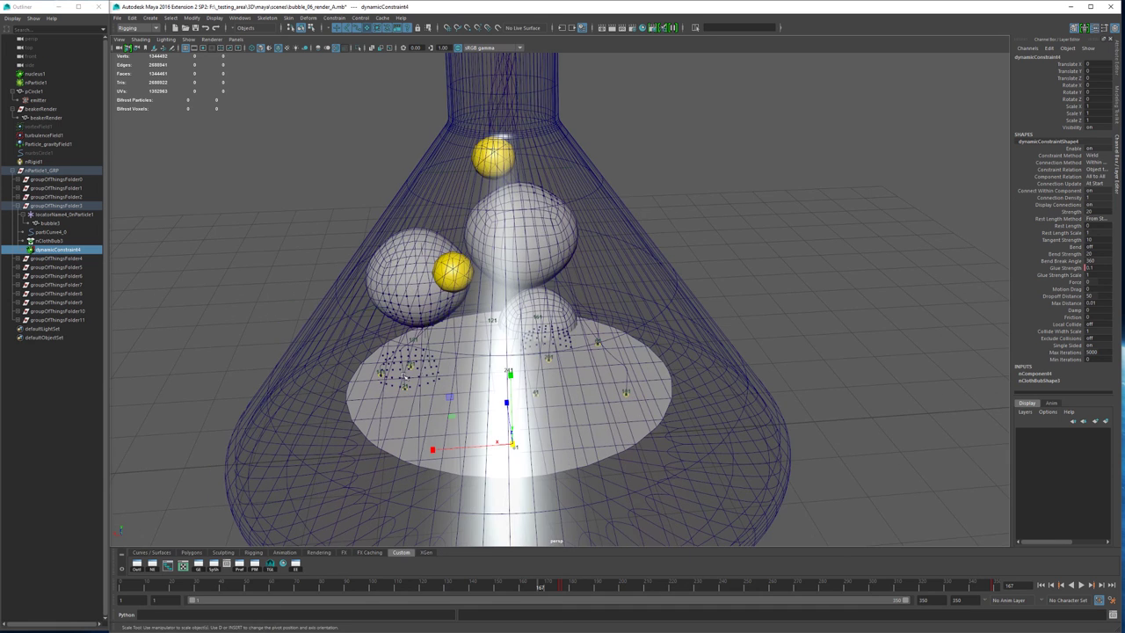
{"action": "left_click_drag", "start_coordinate": [569, 334], "coordinate": [545, 331], "text": "alt"}
{"action": "middle_click_drag", "start_coordinate": [518, 338], "coordinate": [481, 571], "text": "alt"}
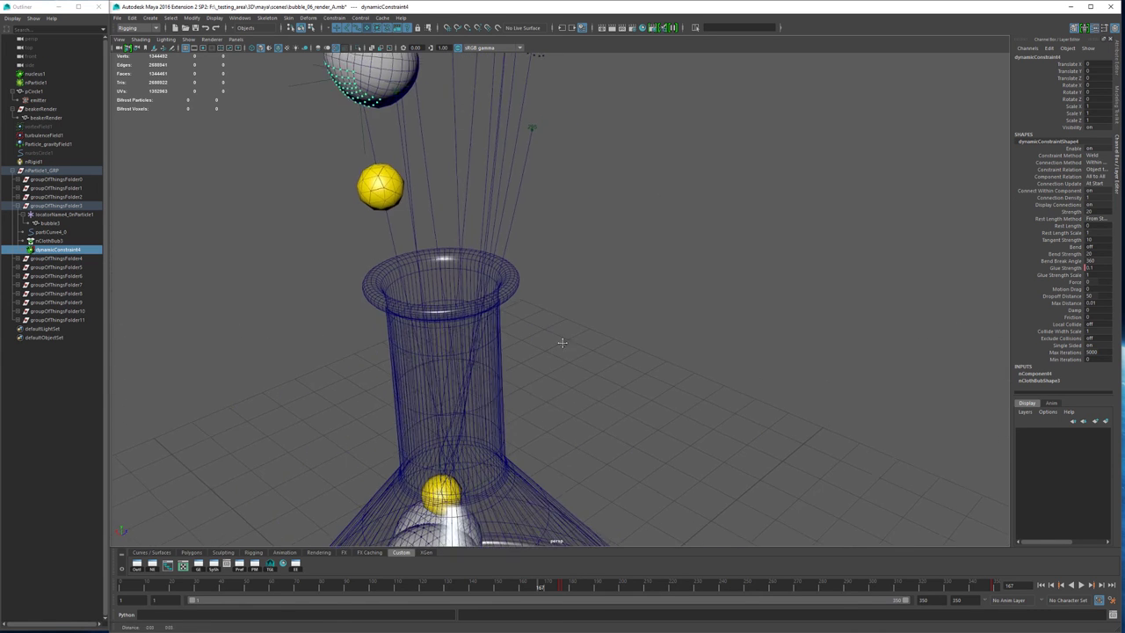
- Return to the bubble above the neck and compare its constraint points with the neighbouring bubbles' points
{"action": "middle_click_drag", "start_coordinate": [559, 167], "coordinate": [532, 336], "text": "alt"}
{"action": "right_click_drag", "start_coordinate": [666, 257], "coordinate": [420, 243], "text": "alt"}
{"action": "left_click_drag", "start_coordinate": [420, 243], "coordinate": [437, 286], "text": "alt"}
{"action": "middle_click_drag", "start_coordinate": [458, 292], "coordinate": [527, 250], "text": "alt"}
{"action": "right_click_drag", "start_coordinate": [527, 325], "coordinate": [635, 334], "text": "alt"}
{"action": "left_click_drag", "start_coordinate": [515, 322], "coordinate": [627, 262], "text": "alt"}
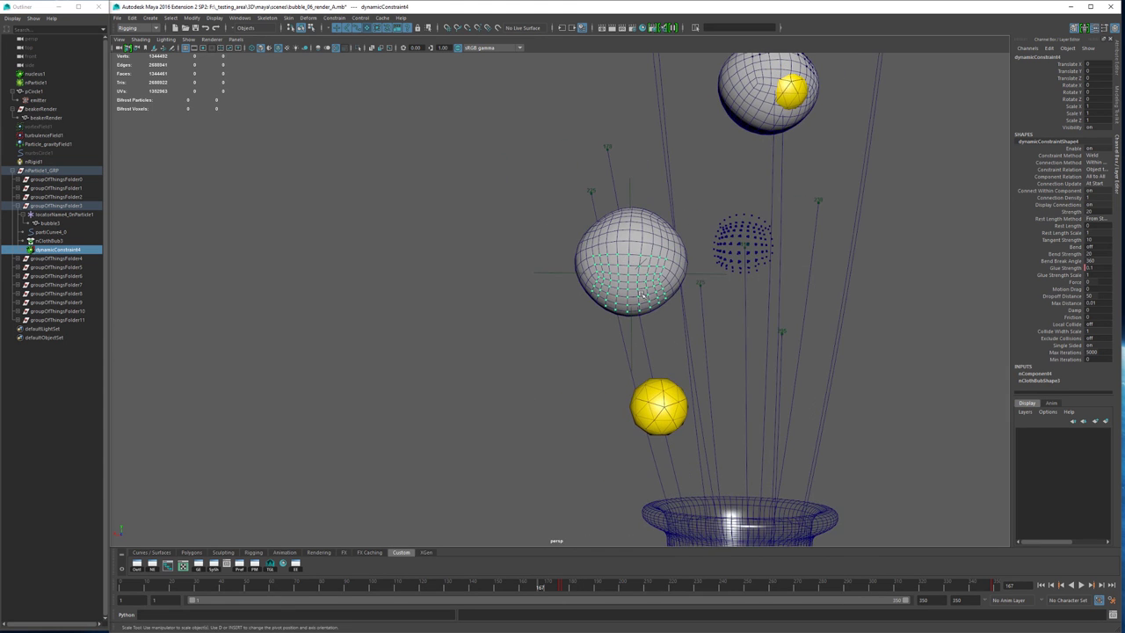
{"action": "right_click_drag", "start_coordinate": [661, 292], "coordinate": [580, 293], "text": "alt"}
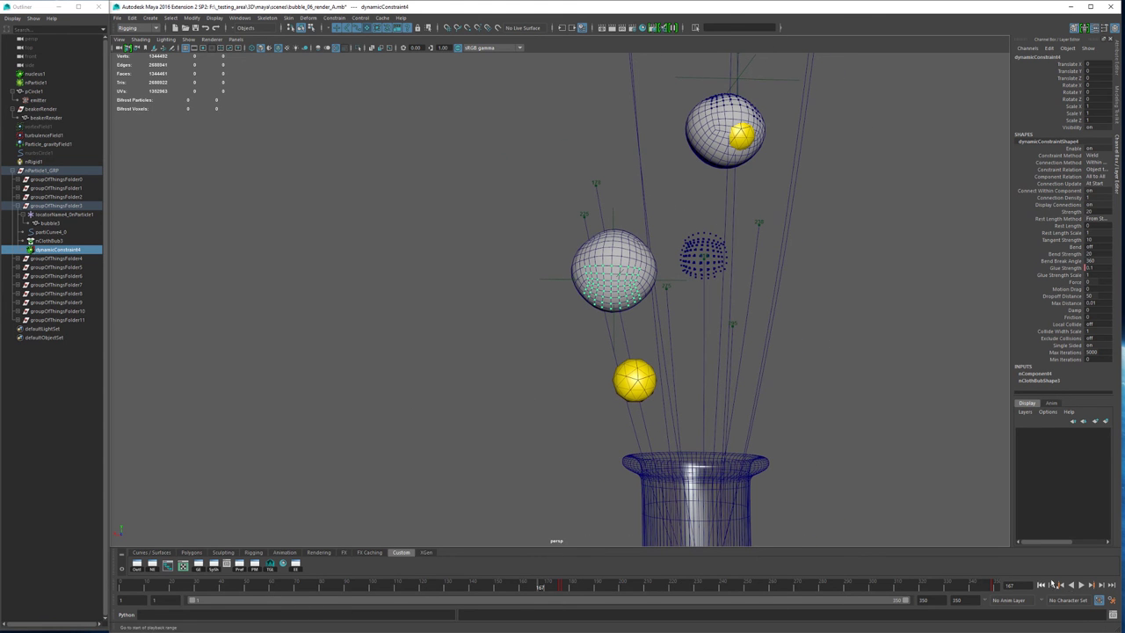
- Play the simulation forward to frame 178 and examine the constrained bubble and its points from above and below
{"action": "left_click", "coordinate": [1081, 584]}
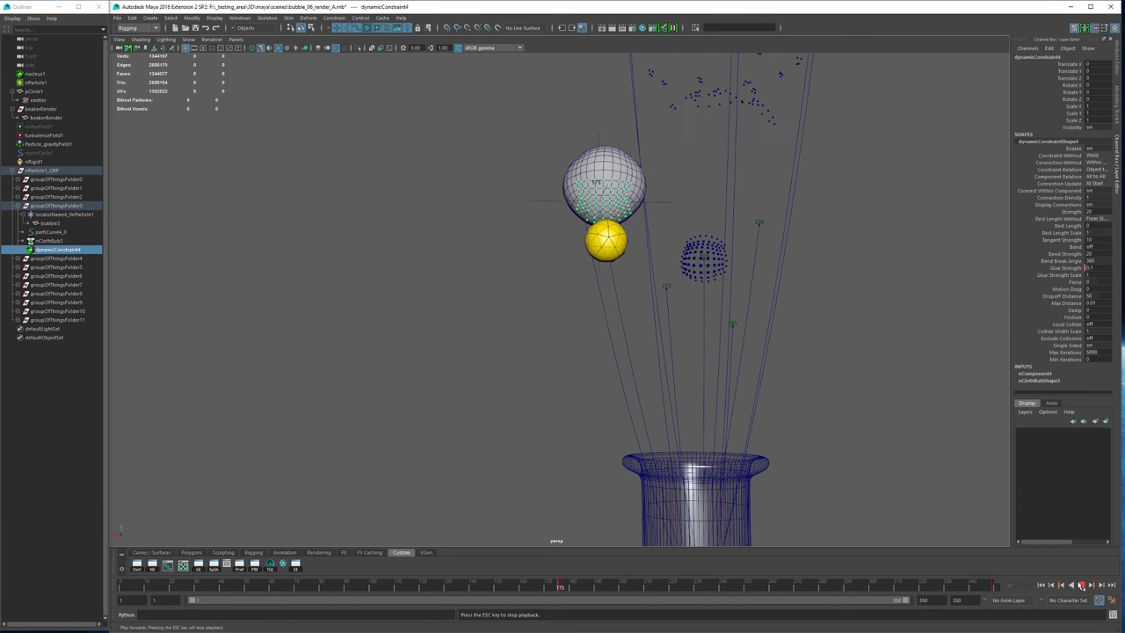
{"action": "left_click", "coordinate": [1081, 585]}
{"action": "left_click_drag", "start_coordinate": [770, 404], "coordinate": [599, 339], "text": "alt"}
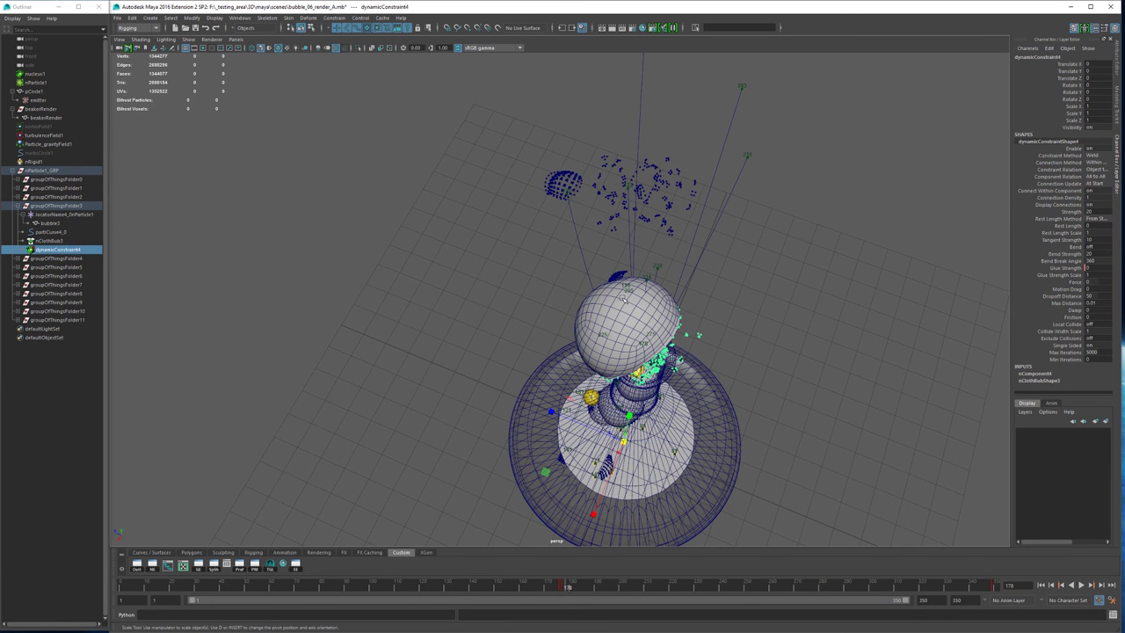
{"action": "left_click_drag", "start_coordinate": [632, 310], "coordinate": [666, 303], "text": "alt"}
{"action": "left_click_drag", "start_coordinate": [596, 354], "coordinate": [623, 311], "text": "alt"}
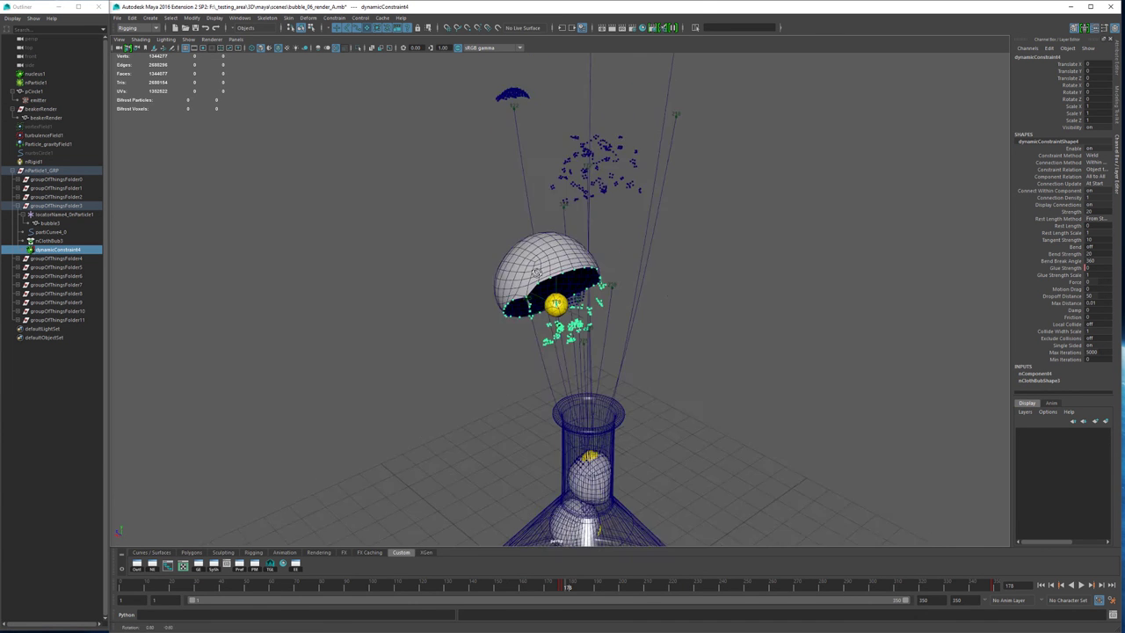
- Examine the bursting bubble and the beaker from several angles and distances
{"action": "left_click_drag", "start_coordinate": [536, 273], "coordinate": [547, 217], "text": "alt"}
{"action": "right_click_drag", "start_coordinate": [652, 334], "coordinate": [587, 332], "text": "alt"}
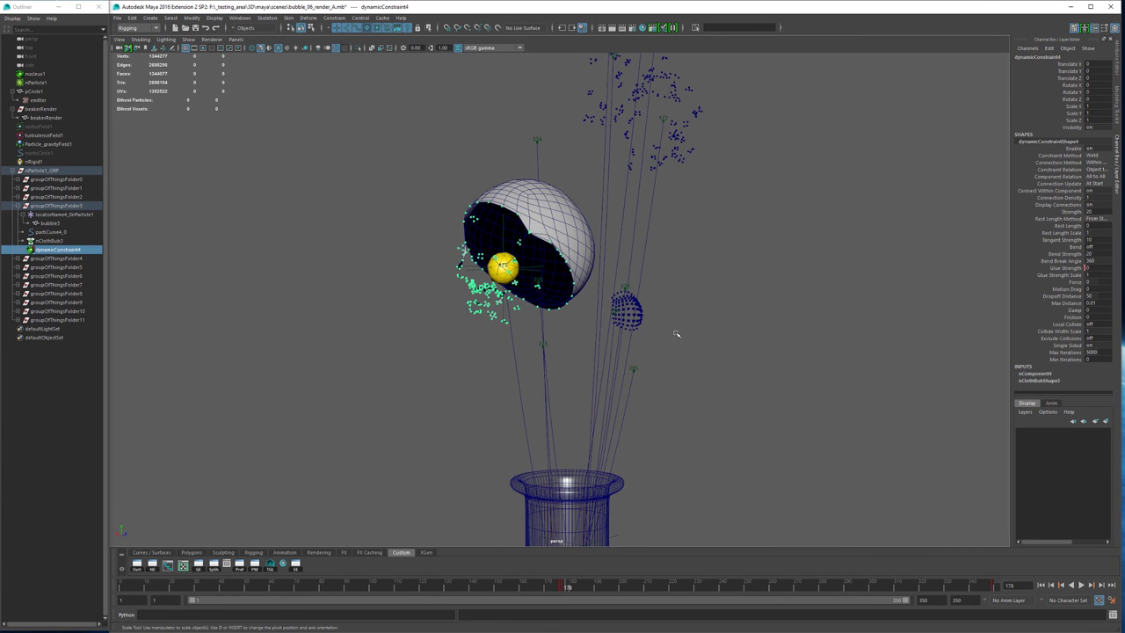
{"action": "key", "text": "bracketleft"}
{"action": "key", "text": "bracketleft"}
{"action": "key", "text": "bracketleft"}
{"action": "key", "text": "bracketleft"}
{"action": "key", "text": "bracketleft"}
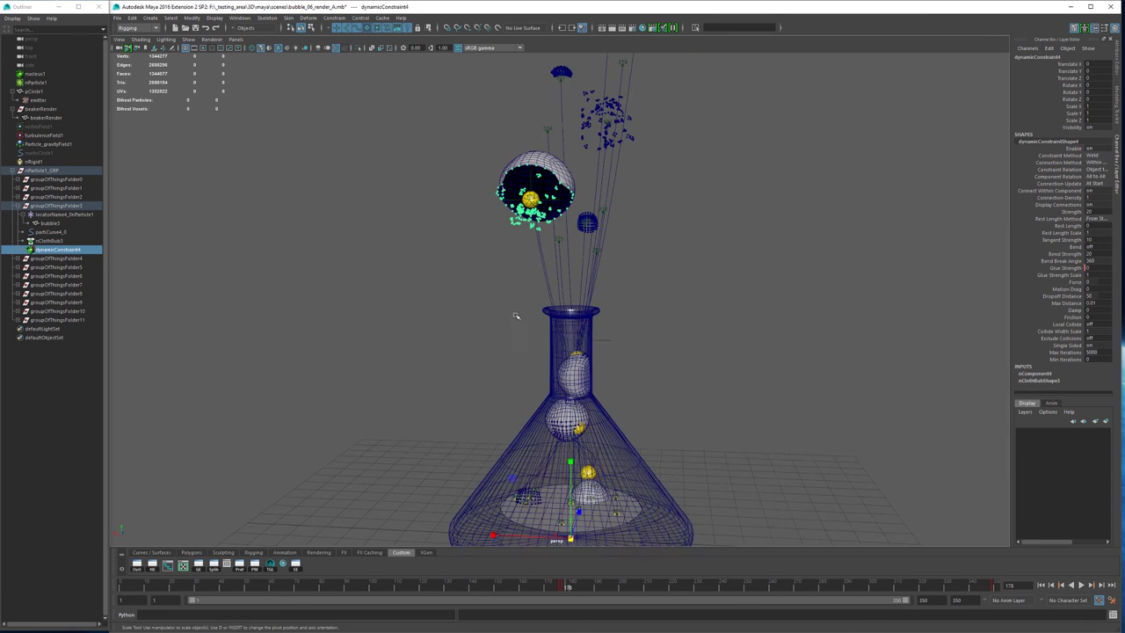
{"action": "key", "text": "bracketleft"}
{"action": "key", "text": "bracketleft"}
{"action": "left_click_drag", "start_coordinate": [723, 302], "coordinate": [699, 320], "text": "alt"}
{"action": "middle_click_drag", "start_coordinate": [595, 290], "coordinate": [626, 369], "text": "alt"}
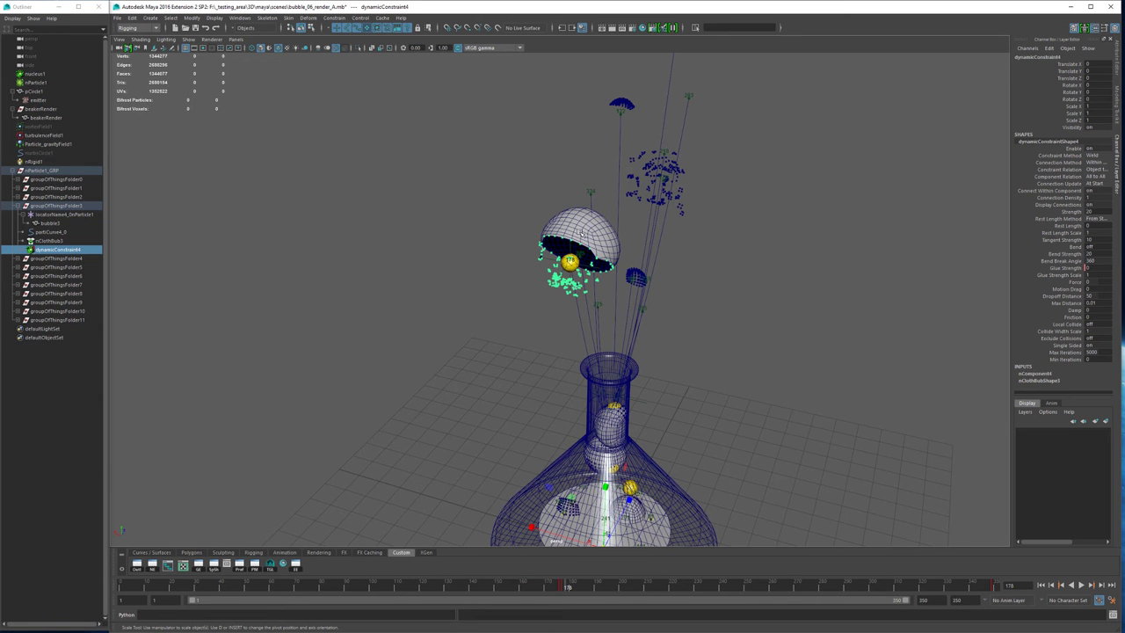
- Collapse groupOfThingsFolder3, select the nParticle1_GRP group and inspect its bubbles around the beaker
{"action": "left_click", "coordinate": [17, 211]}
{"action": "left_click", "coordinate": [51, 169]}
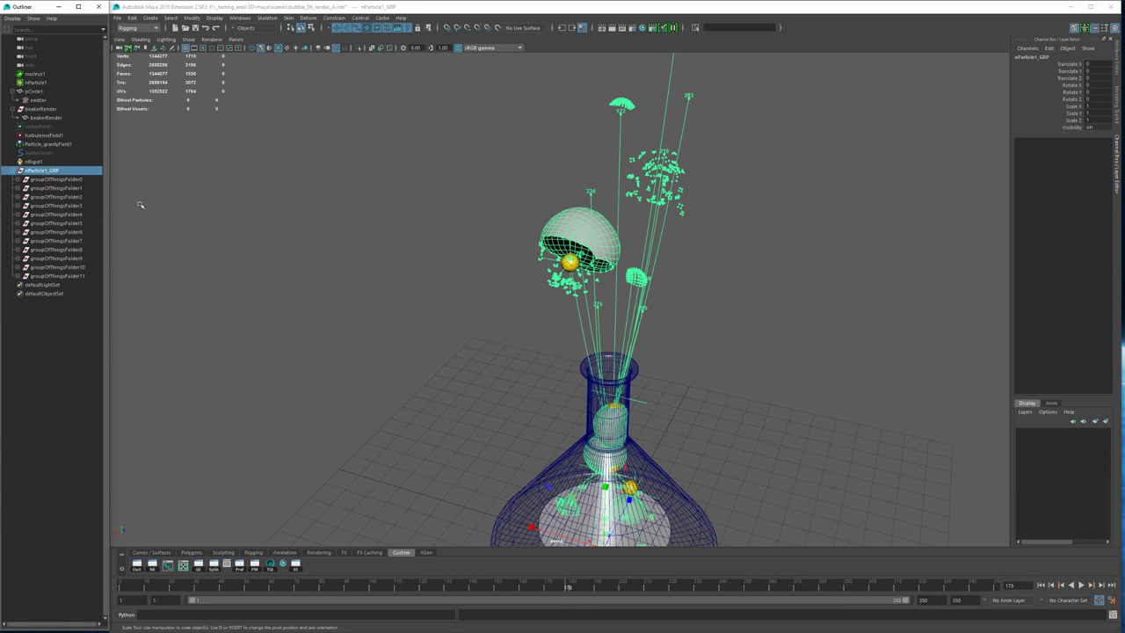
{"action": "left_click_drag", "start_coordinate": [474, 287], "coordinate": [438, 291], "text": "alt"}
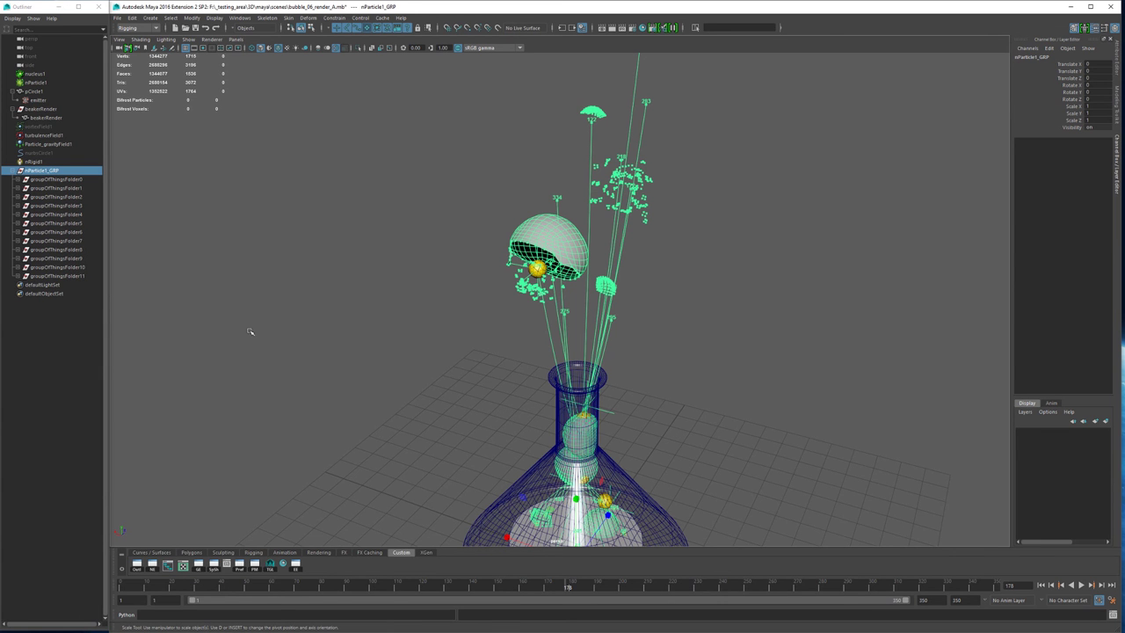
{"action": "left_click_drag", "start_coordinate": [493, 233], "coordinate": [525, 222], "text": "alt"}
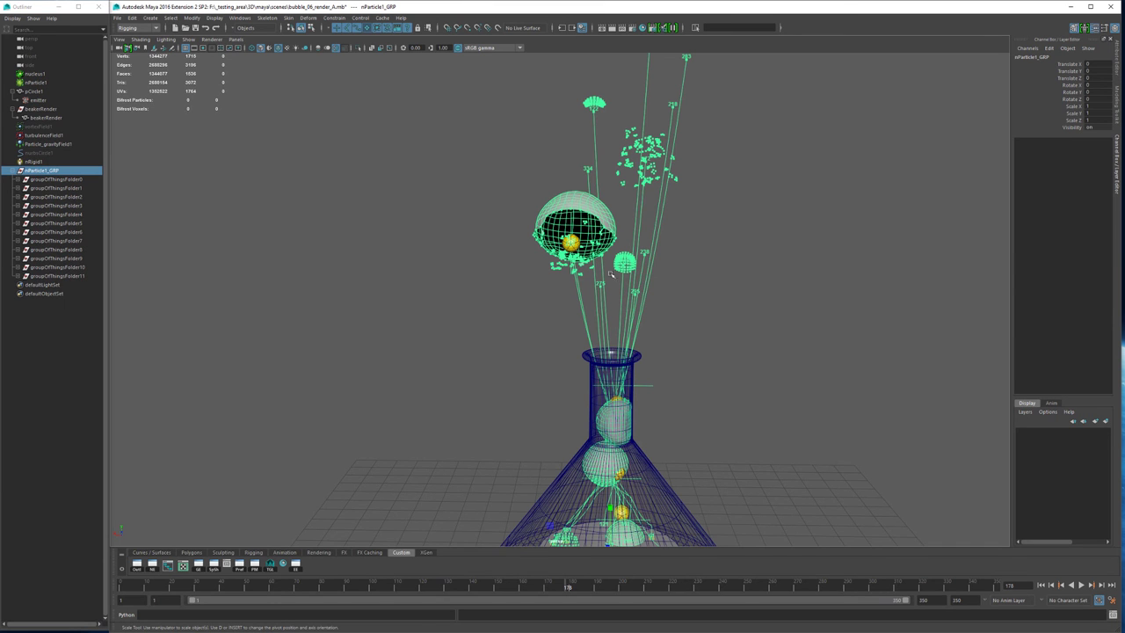
{"action": "middle_click_drag", "start_coordinate": [608, 293], "coordinate": [589, 268], "text": "alt"}
{"action": "right_click_drag", "start_coordinate": [588, 268], "coordinate": [549, 262], "text": "alt"}
{"action": "left_click_drag", "start_coordinate": [550, 262], "coordinate": [545, 300], "text": "alt"}
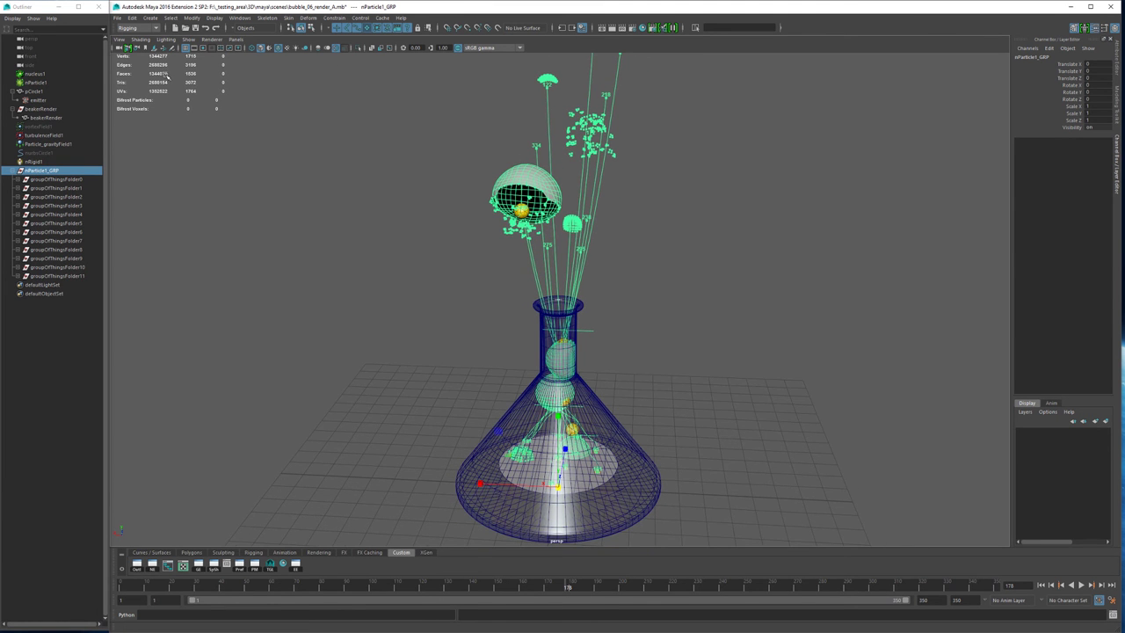
- Expand groupOfThingsFolder0 and groupOfThingsFolder1, then select every nClothBub node in the scene by name
{"action": "left_click", "coordinate": [18, 180]}
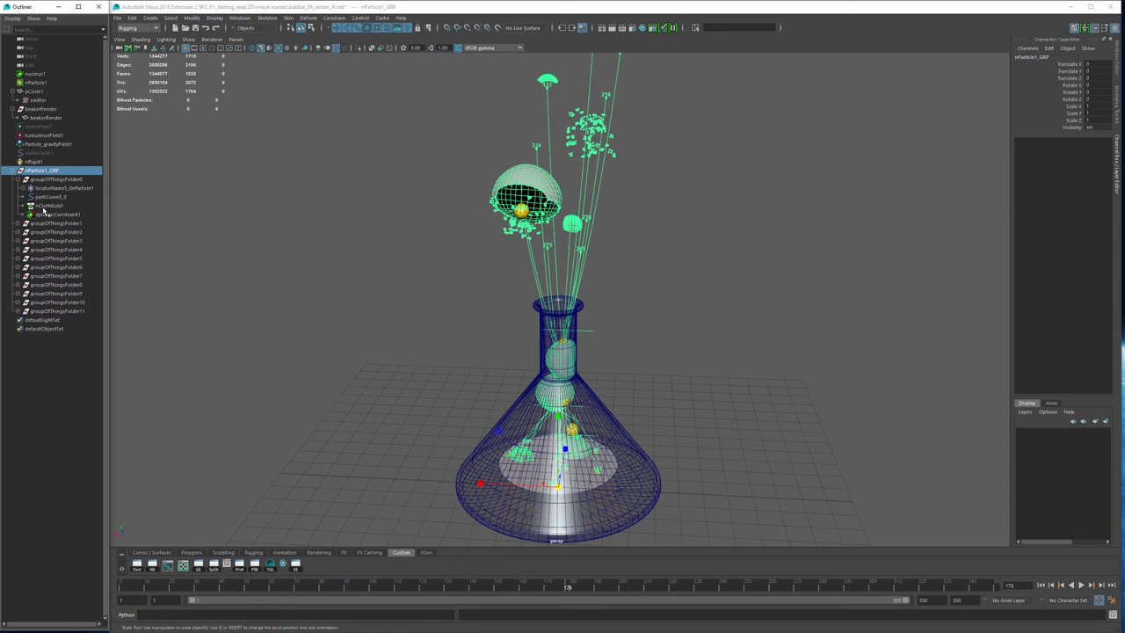
{"action": "left_click", "coordinate": [46, 205]}
{"action": "left_click", "coordinate": [18, 223]}
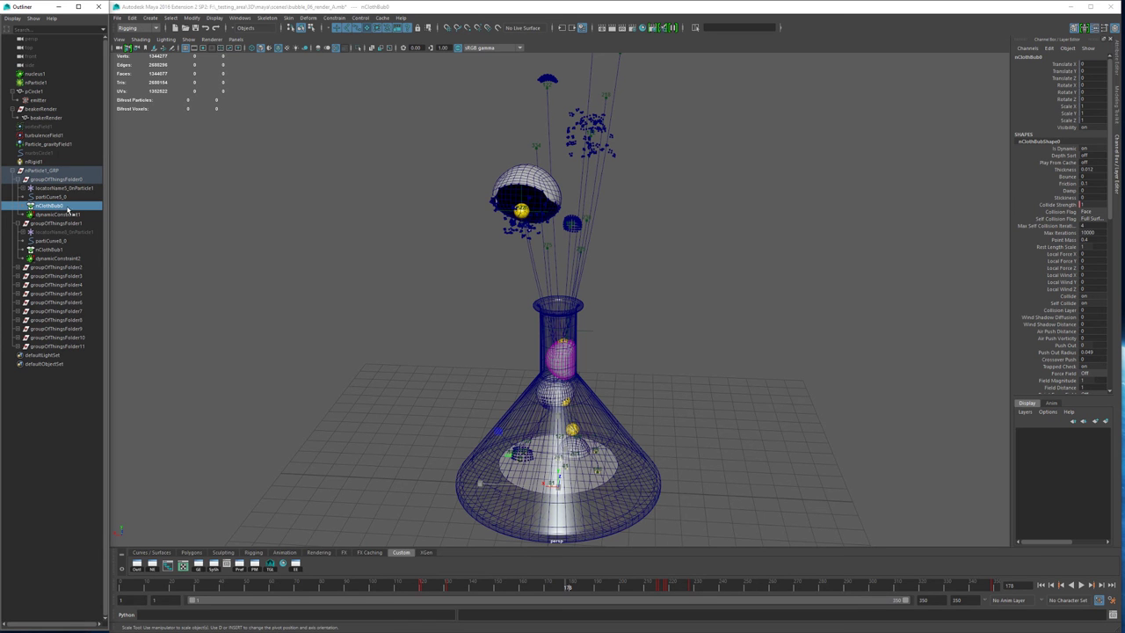
{"action": "left_click", "coordinate": [721, 27]}
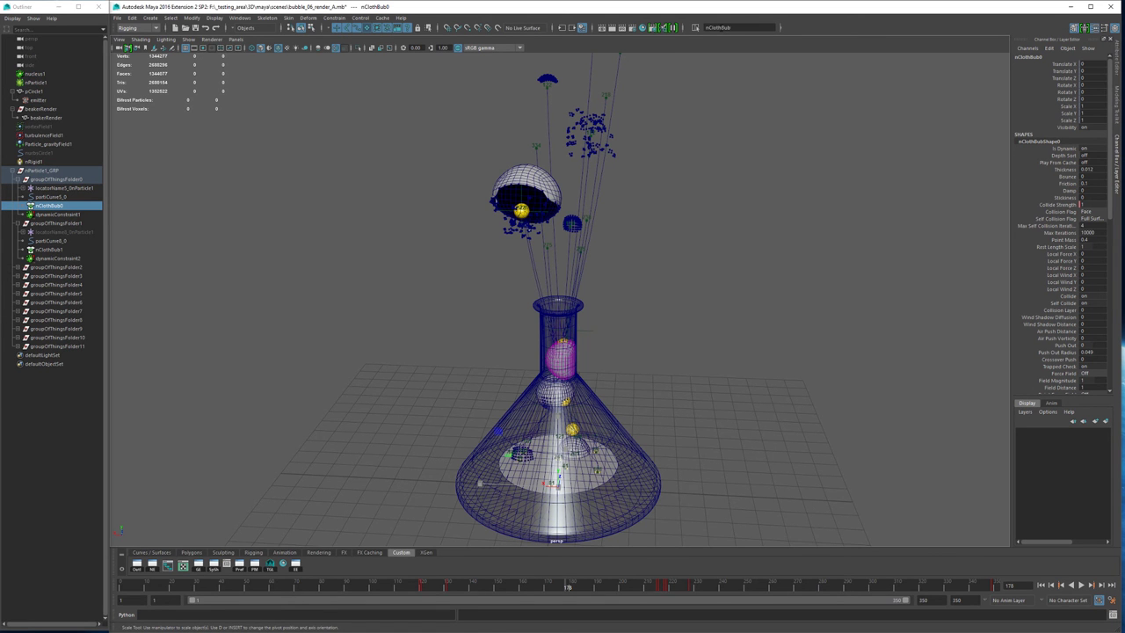
{"action": "key", "text": "Return"}
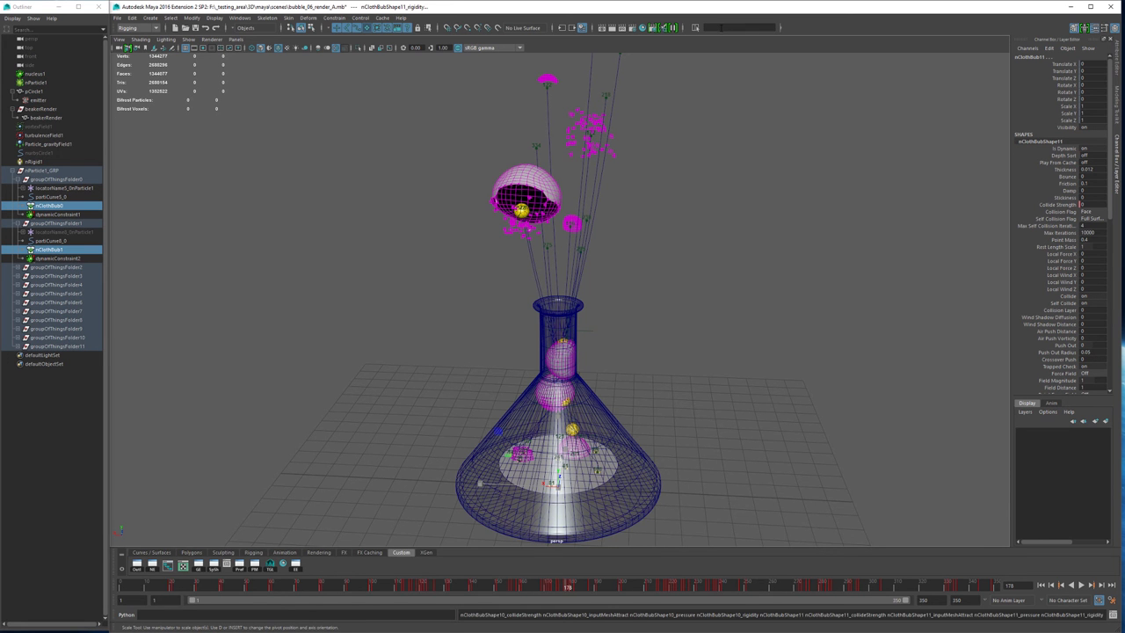
- Frame the whole beaker with its bubbles and switch to the FX command set
{"action": "middle_click_drag", "start_coordinate": [561, 250], "coordinate": [518, 258], "text": "alt"}
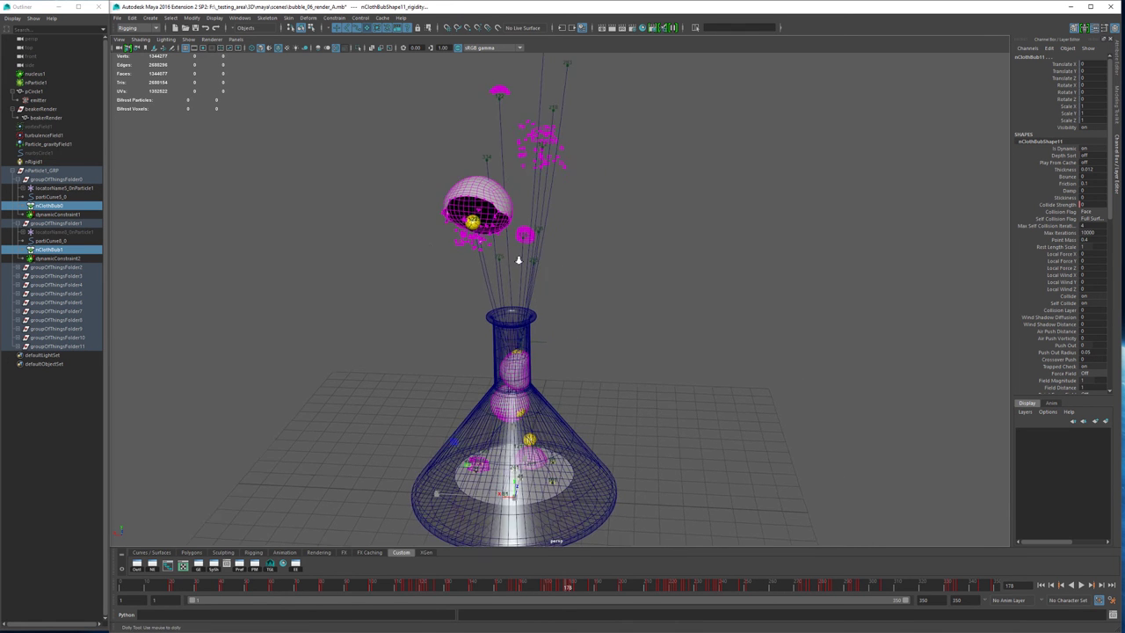
{"action": "right_click_drag", "start_coordinate": [518, 259], "coordinate": [494, 268], "text": "alt"}
{"action": "middle_click_drag", "start_coordinate": [494, 269], "coordinate": [429, 275], "text": "alt"}
{"action": "left_click_drag", "start_coordinate": [429, 275], "coordinate": [515, 275], "text": "alt"}
{"action": "right_click_drag", "start_coordinate": [515, 276], "coordinate": [470, 202], "text": "alt"}
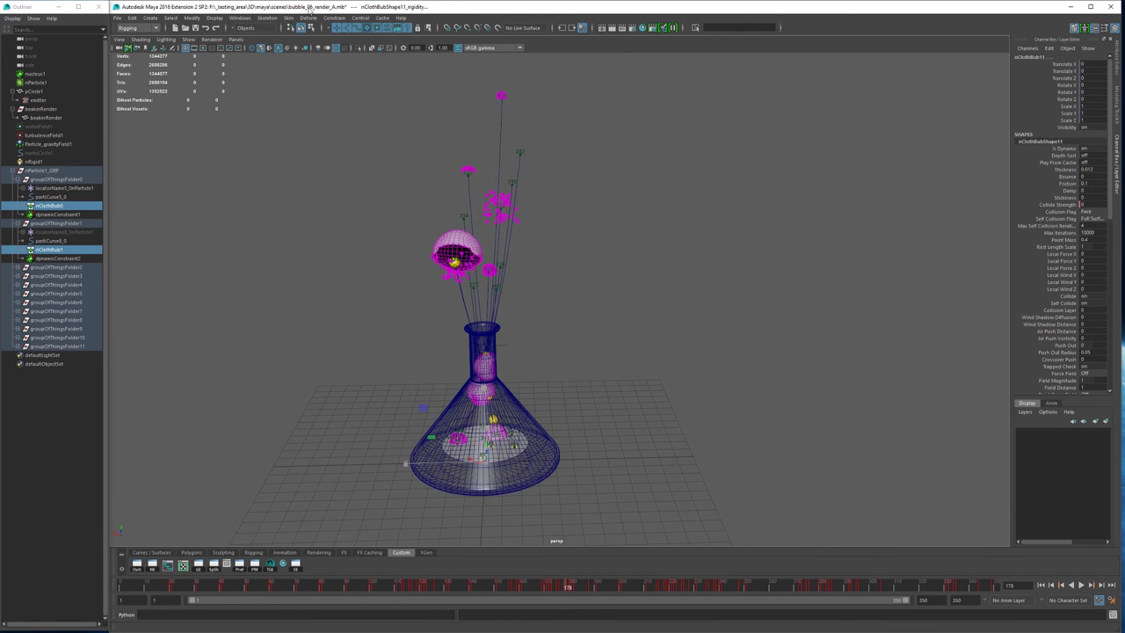
{"action": "left_click", "coordinate": [383, 21]}
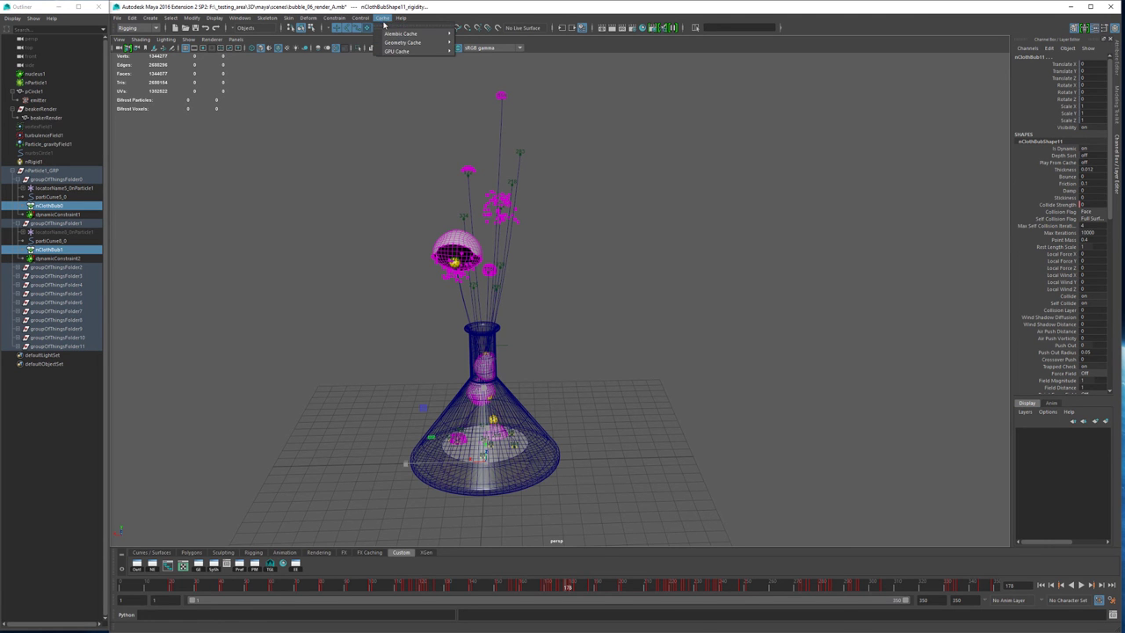
{"action": "mouse_move", "coordinate": [437, 40]}
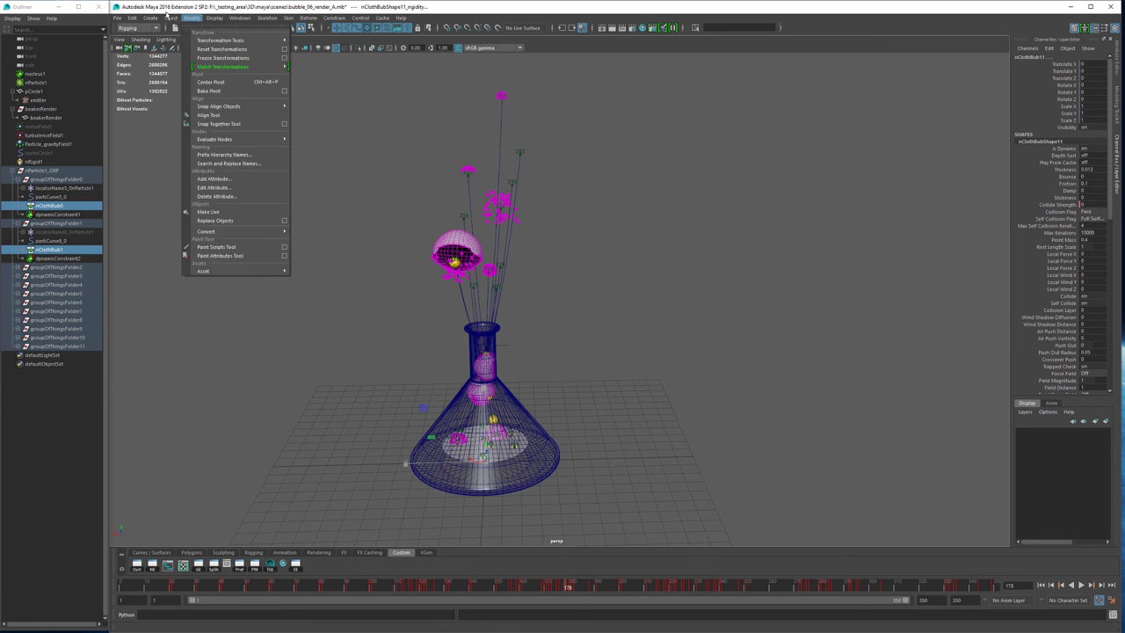
{"action": "left_click", "coordinate": [275, 24]}
{"action": "left_click", "coordinate": [135, 30]}
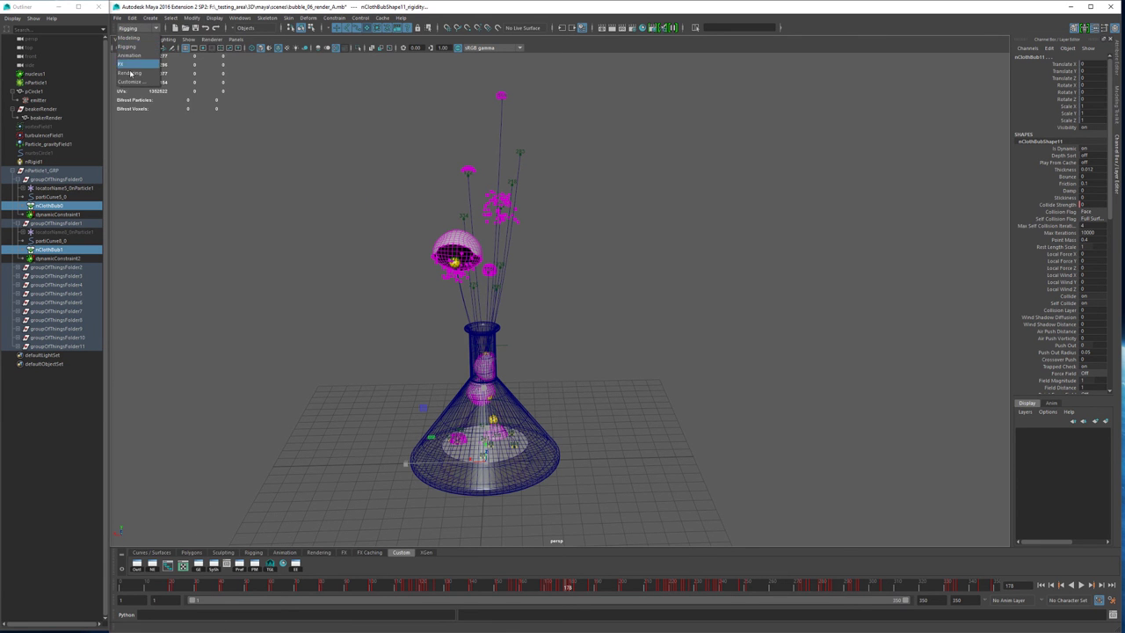
{"action": "left_click", "coordinate": [132, 64]}
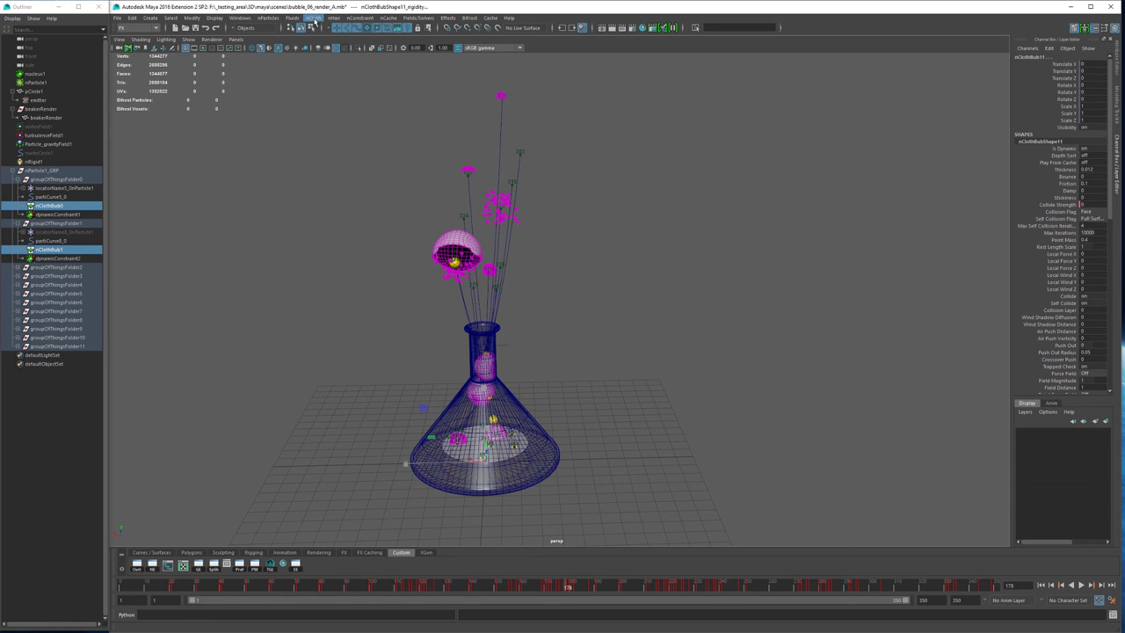
- Create a new nObject nCache named nClothTests for the selected nCloth bubbles
{"action": "left_click", "coordinate": [389, 19]}
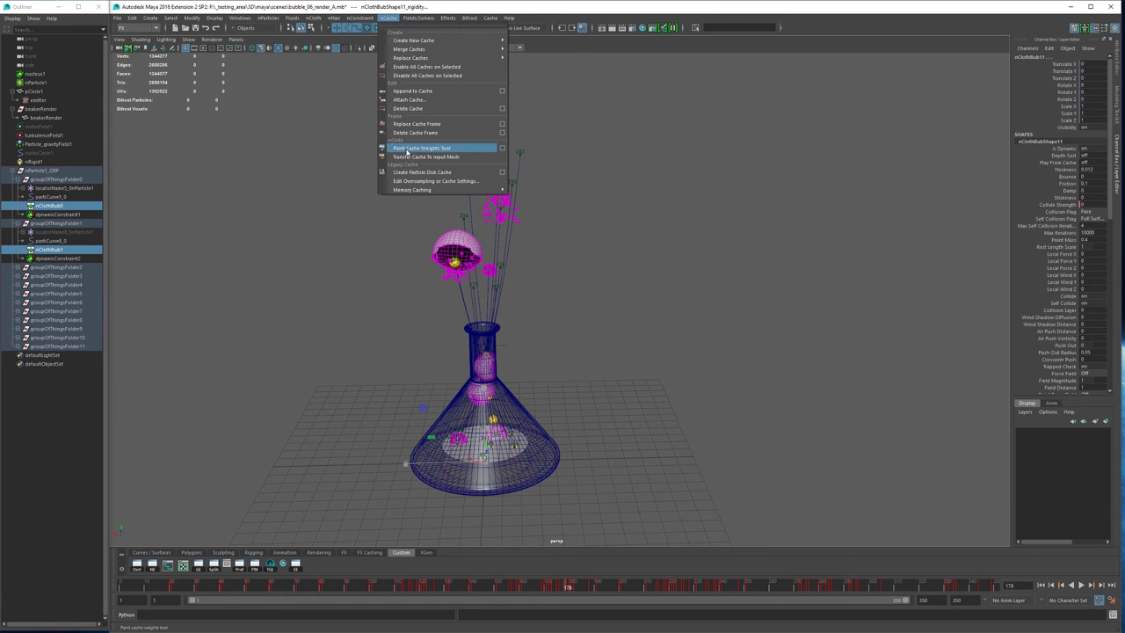
{"action": "mouse_move", "coordinate": [456, 40]}
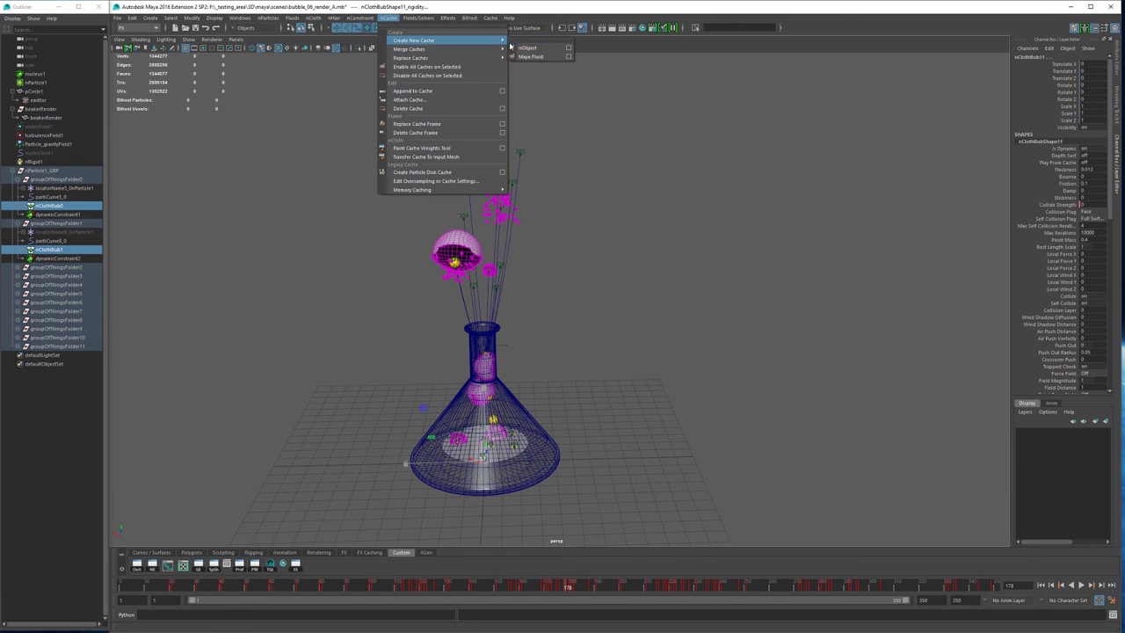
{"action": "left_click", "coordinate": [569, 49]}
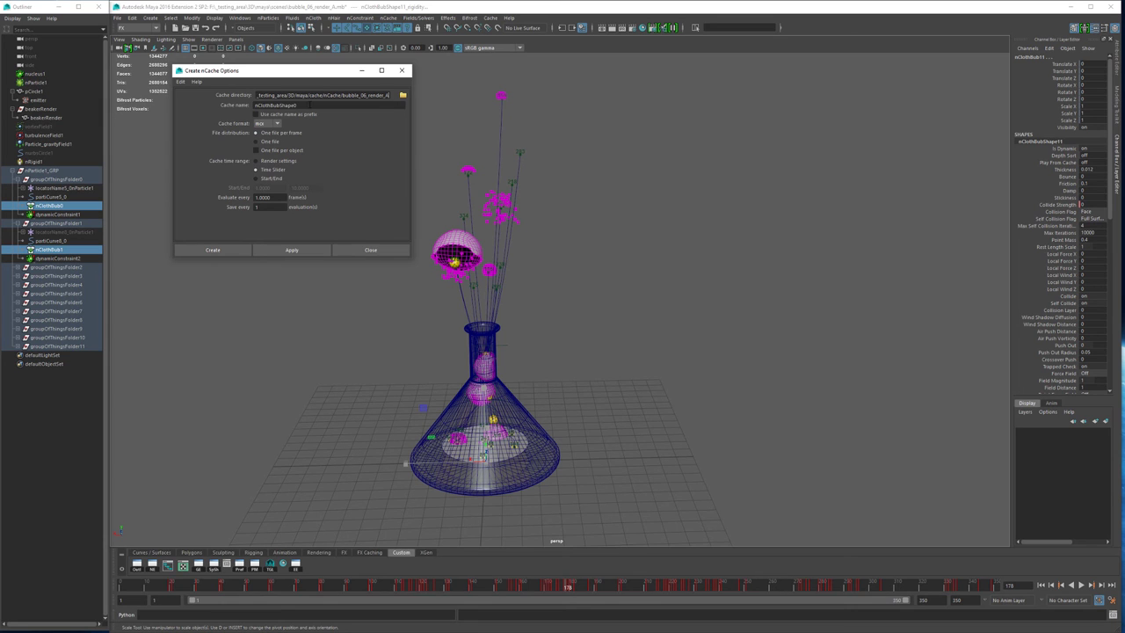
{"action": "left_click_drag", "start_coordinate": [306, 105], "coordinate": [211, 100]}
{"action": "type", "text": "nClothTests"}
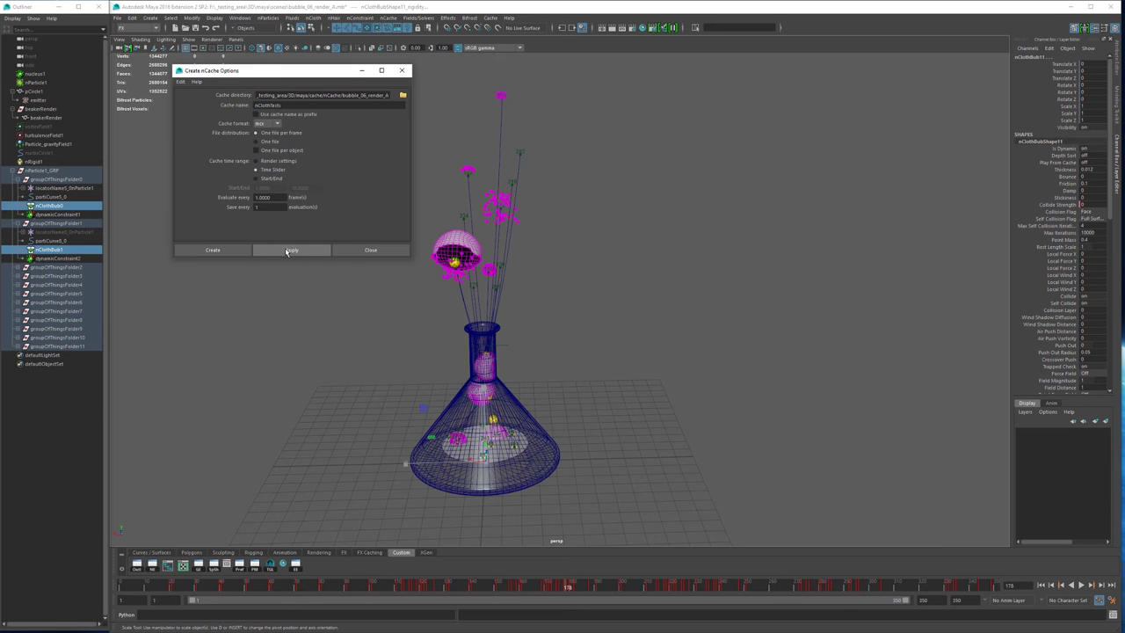
{"action": "left_click", "coordinate": [274, 199]}
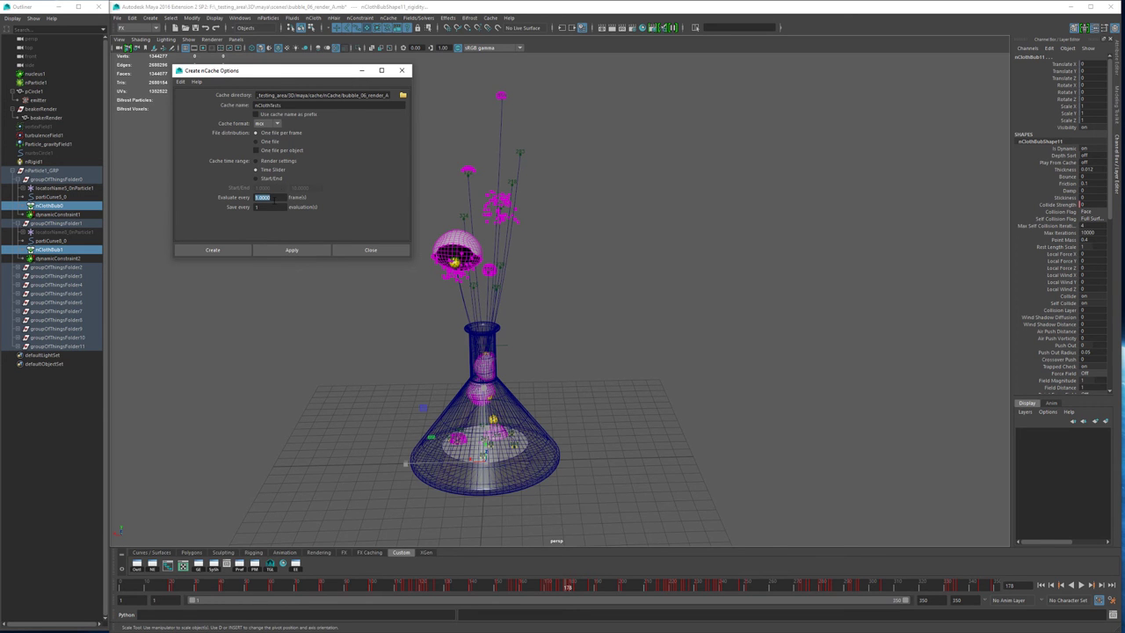
{"action": "left_click", "coordinate": [213, 250]}
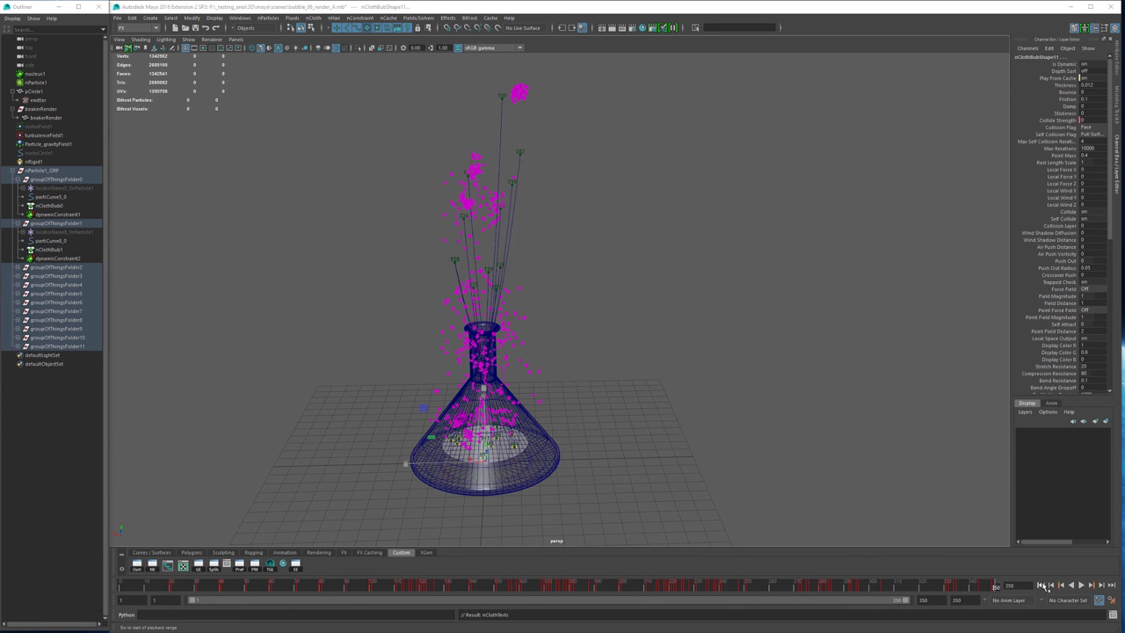
- Review the cached simulation from the first frame, scrubbing the timeline to frame 187
{"action": "middle_click_drag", "start_coordinate": [492, 268], "coordinate": [495, 293], "text": "alt"}
{"action": "left_click_drag", "start_coordinate": [495, 294], "coordinate": [497, 272], "text": "alt"}
{"action": "right_click_drag", "start_coordinate": [562, 319], "coordinate": [535, 319], "text": "alt"}
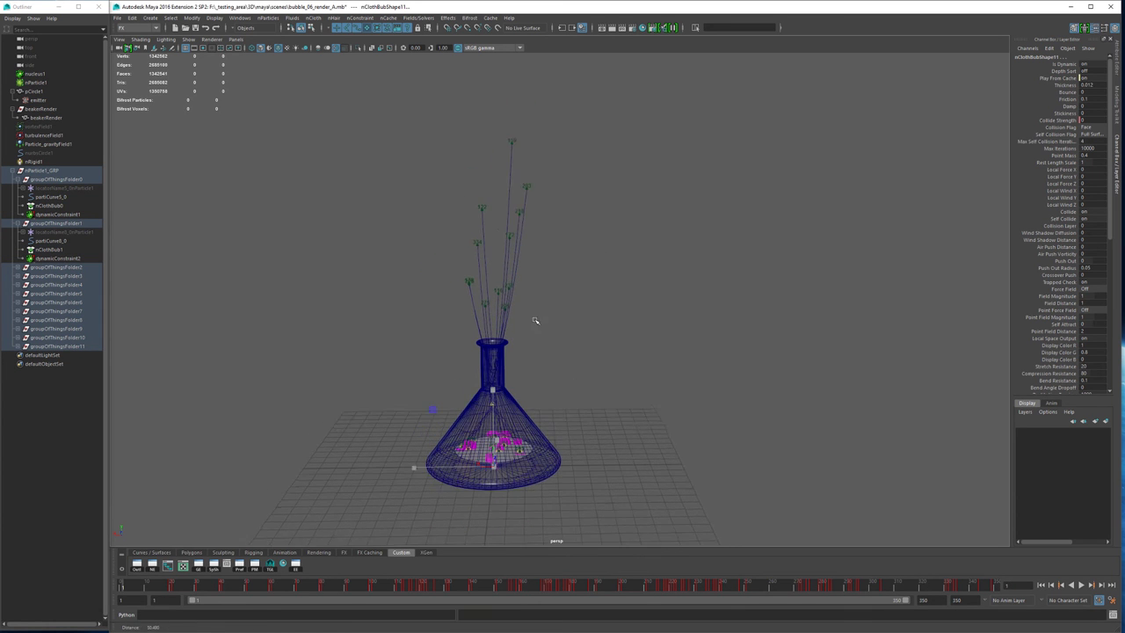
{"action": "middle_click_drag", "start_coordinate": [535, 319], "coordinate": [562, 291], "text": "alt"}
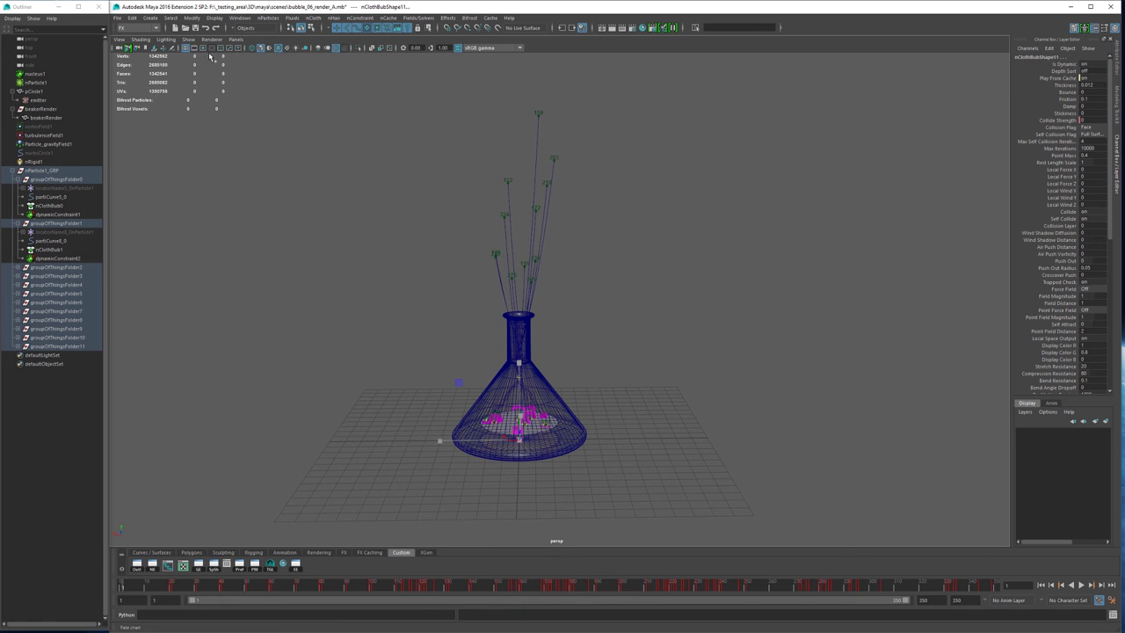
{"action": "left_click_drag", "start_coordinate": [382, 585], "coordinate": [591, 582]}
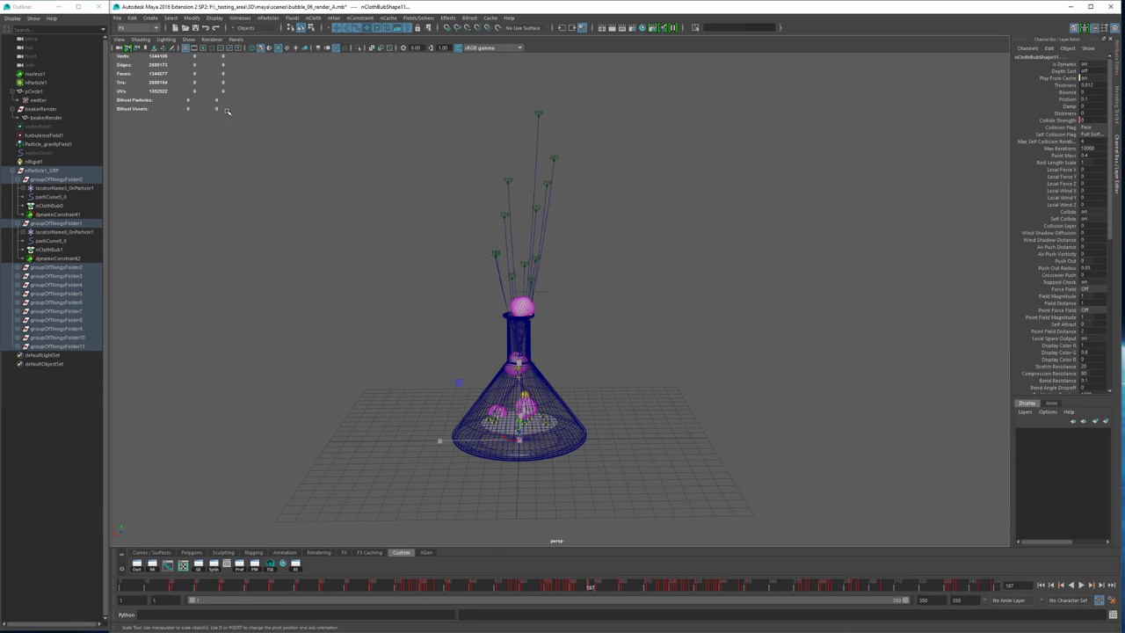
- Hide NURBS curves, dynamic constraints and locators in the perspective viewport
{"action": "left_click", "coordinate": [189, 40]}
{"action": "left_click", "coordinate": [211, 49]}
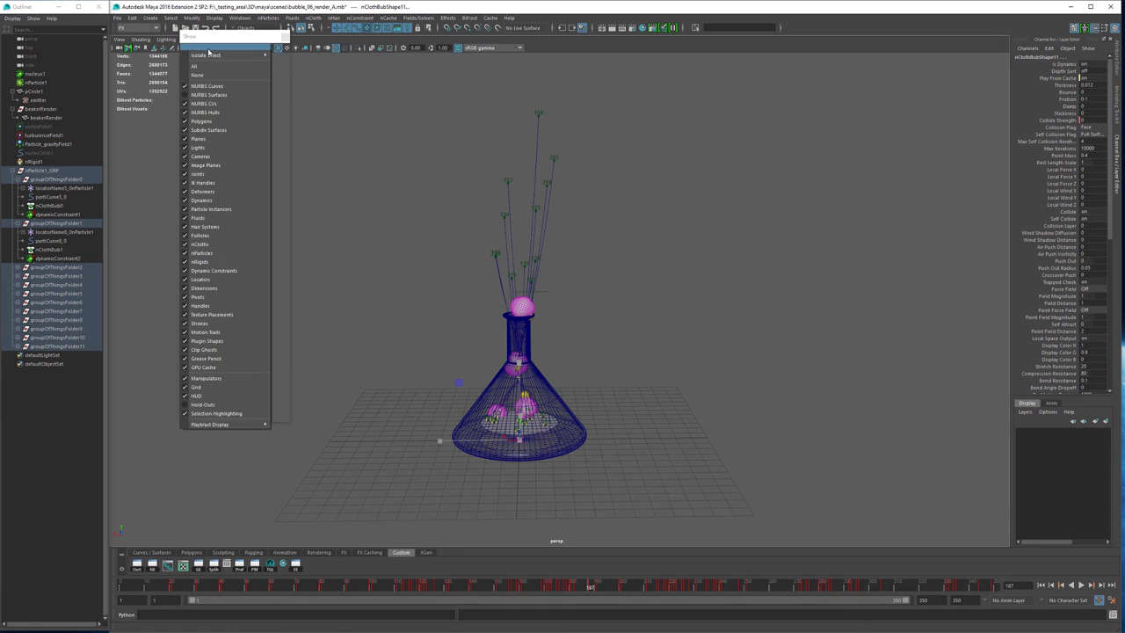
{"action": "left_click", "coordinate": [189, 264]}
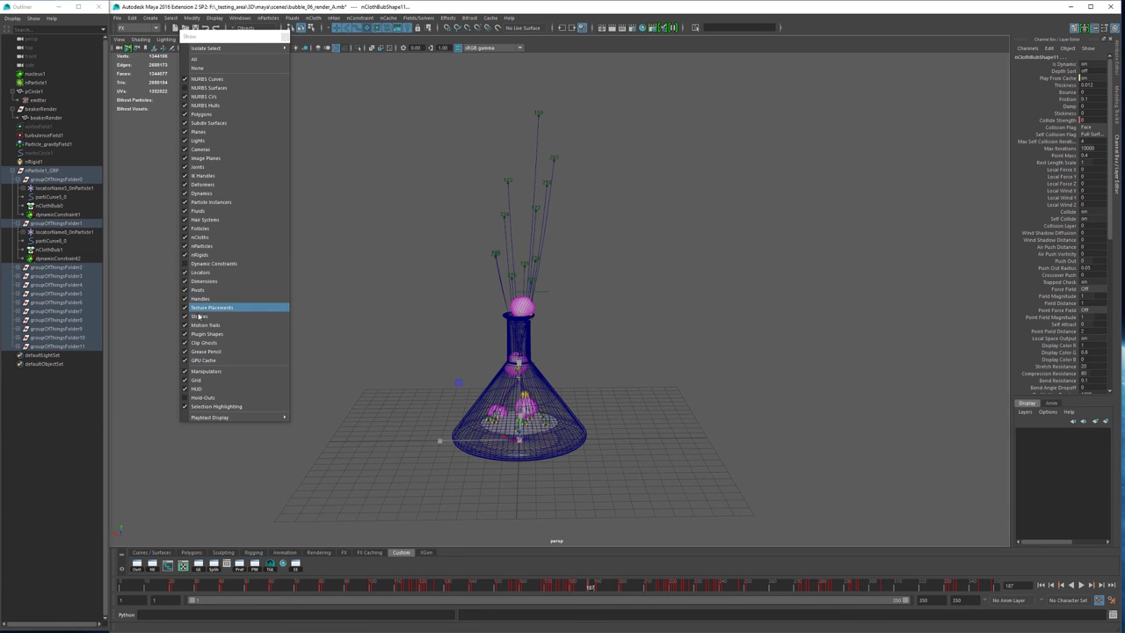
{"action": "left_click", "coordinate": [210, 80]}
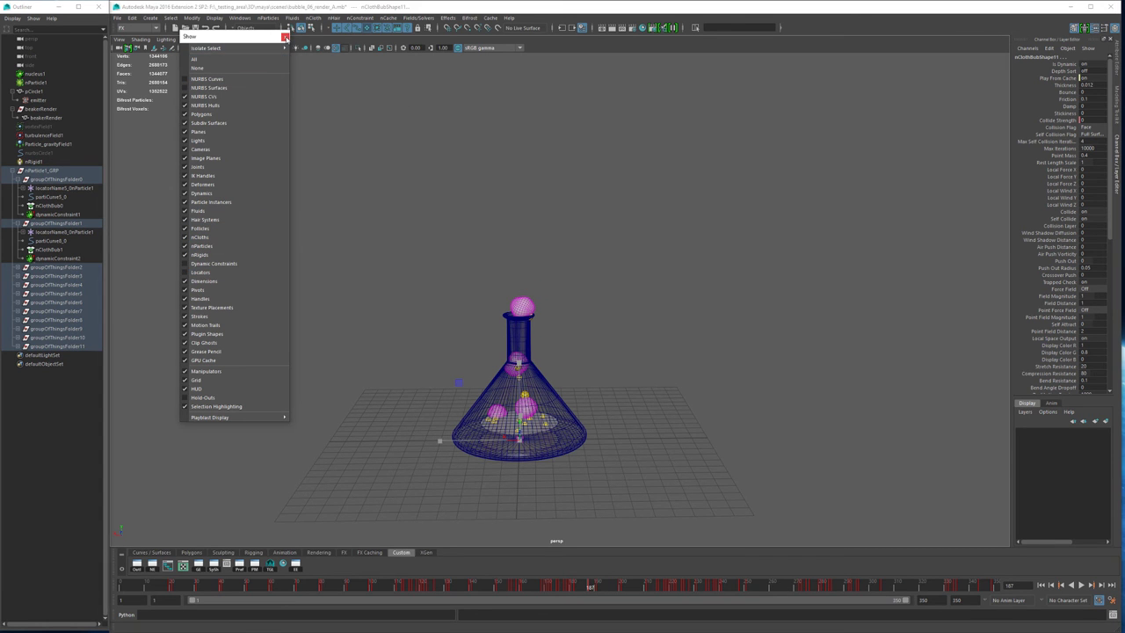
{"action": "left_click", "coordinate": [285, 37]}
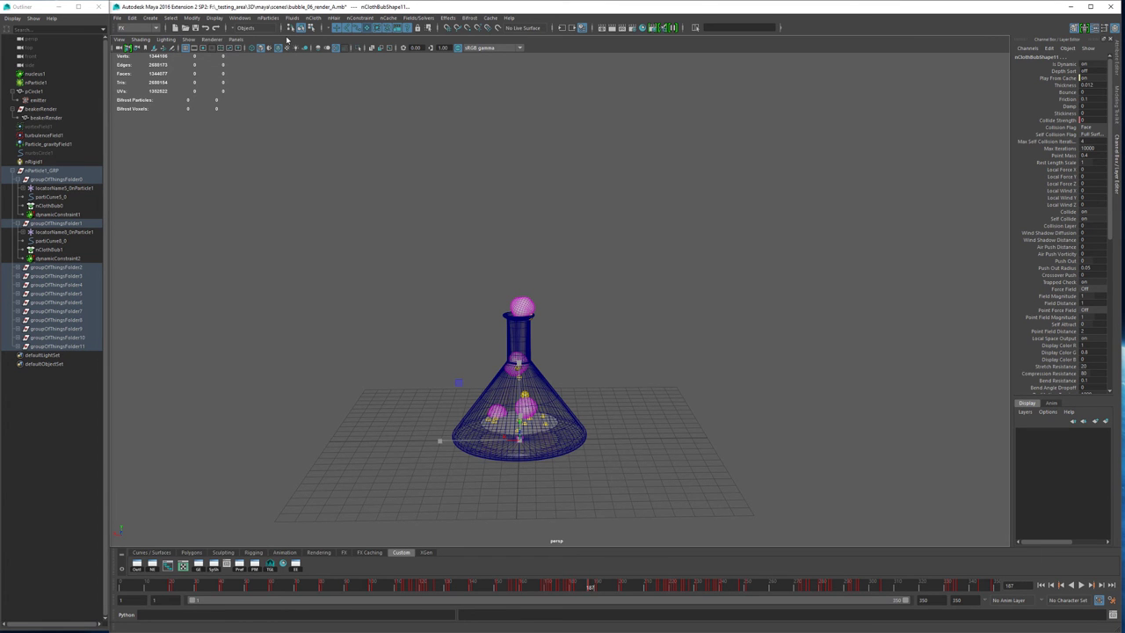
- Play back the cached bubble simulation in the viewport and stop it at frame 309
{"action": "key", "text": "r"}
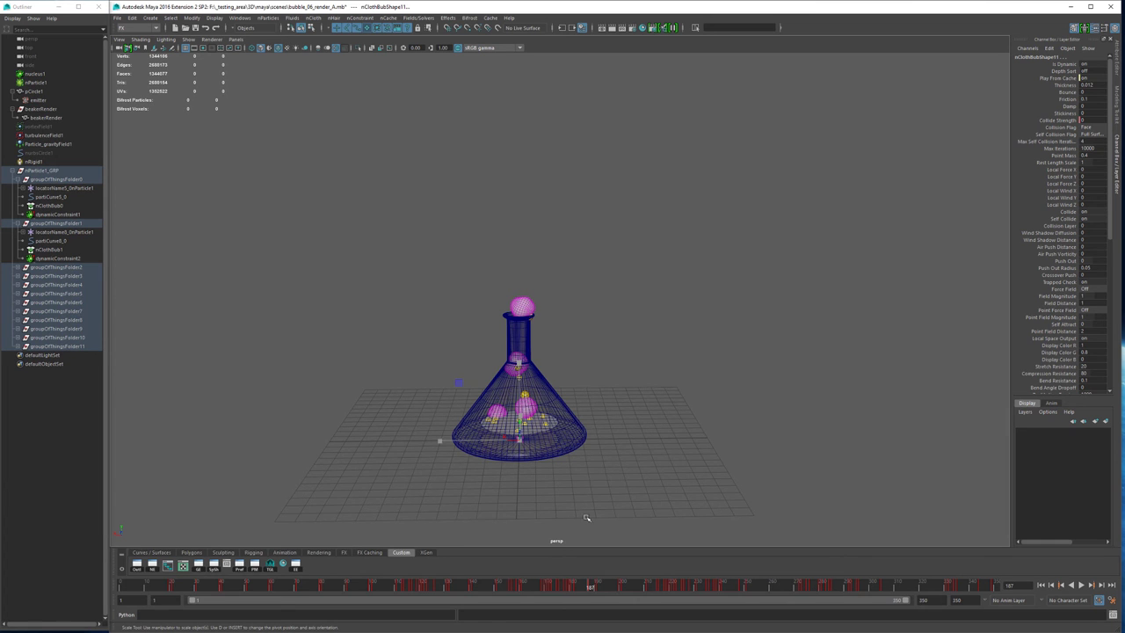
{"action": "key", "text": "alt+v"}
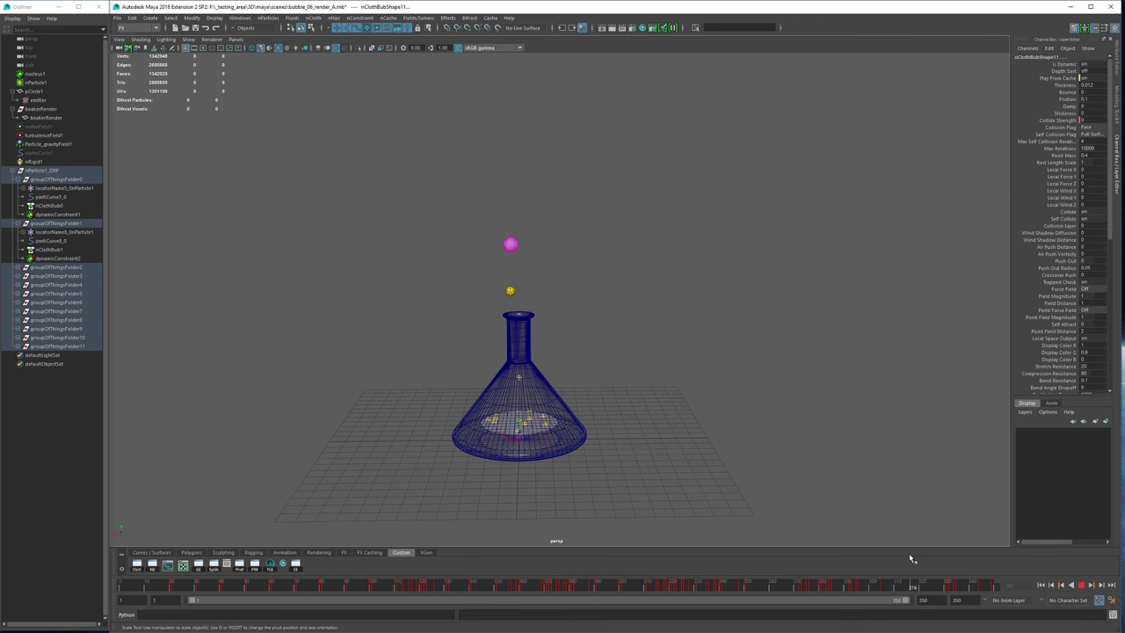
{"action": "key", "text": "Escape"}
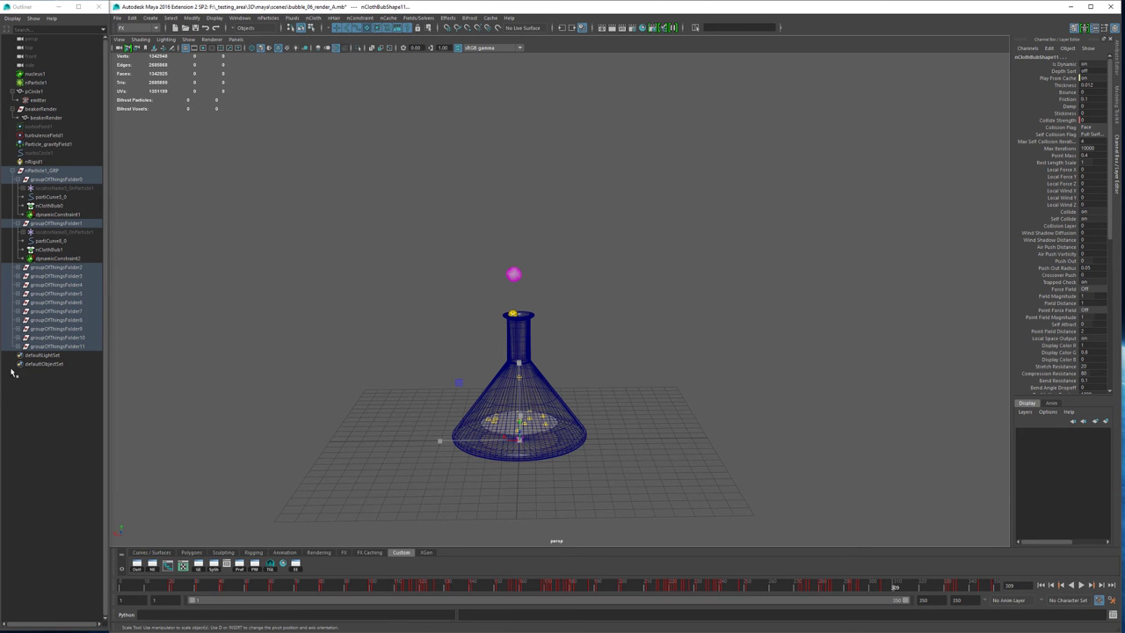
- Collapse groupOfThingsFolder0 and groupOfThingsFolder1 in the hierarchy and select nParticle1_GRP
{"action": "left_click", "coordinate": [12, 170]}
{"action": "left_click", "coordinate": [11, 170]}
{"action": "left_click", "coordinate": [18, 180]}
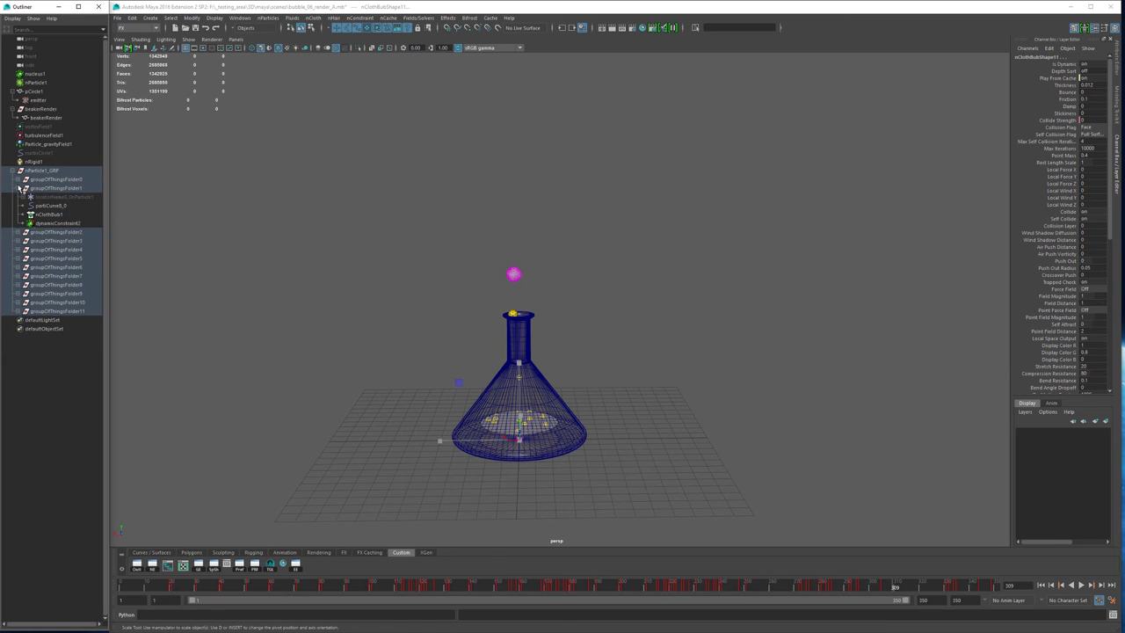
{"action": "left_click", "coordinate": [19, 188]}
{"action": "left_click", "coordinate": [51, 170]}
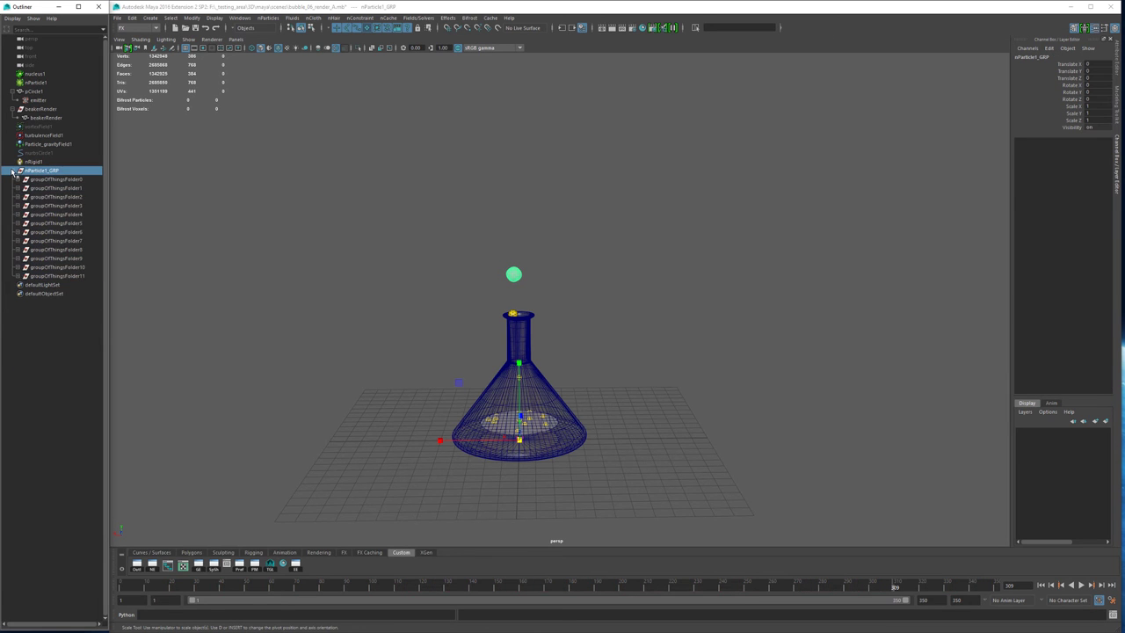
- Collapse nParticle1_GRP in the hierarchy, show the attributes of nucleus1 and disable the solver
{"action": "left_click", "coordinate": [12, 171]}
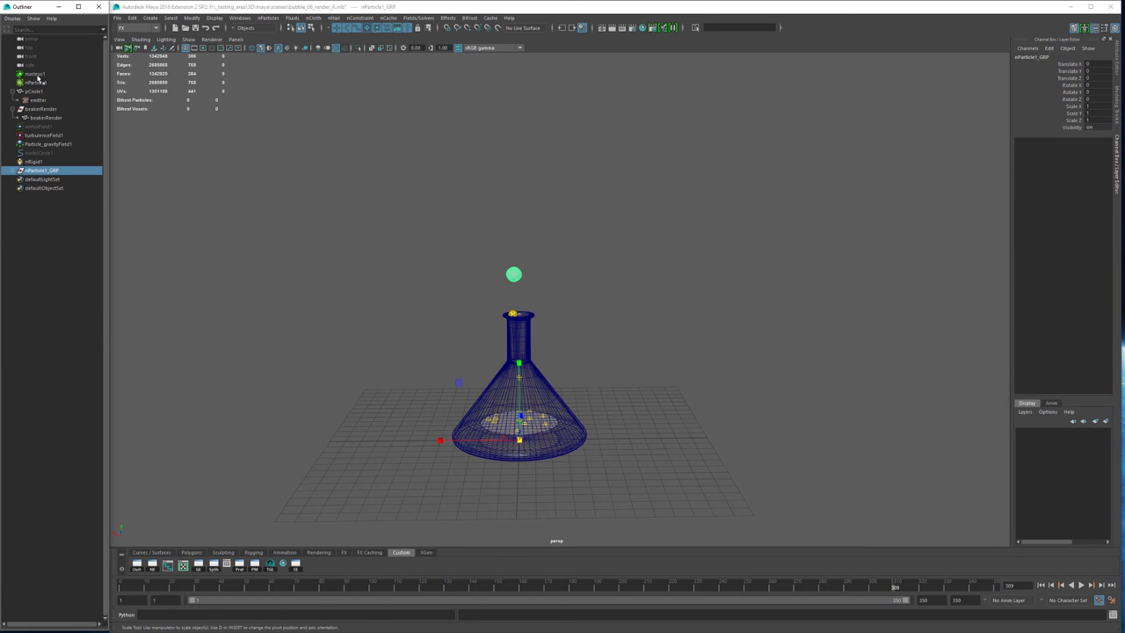
{"action": "left_click", "coordinate": [37, 75]}
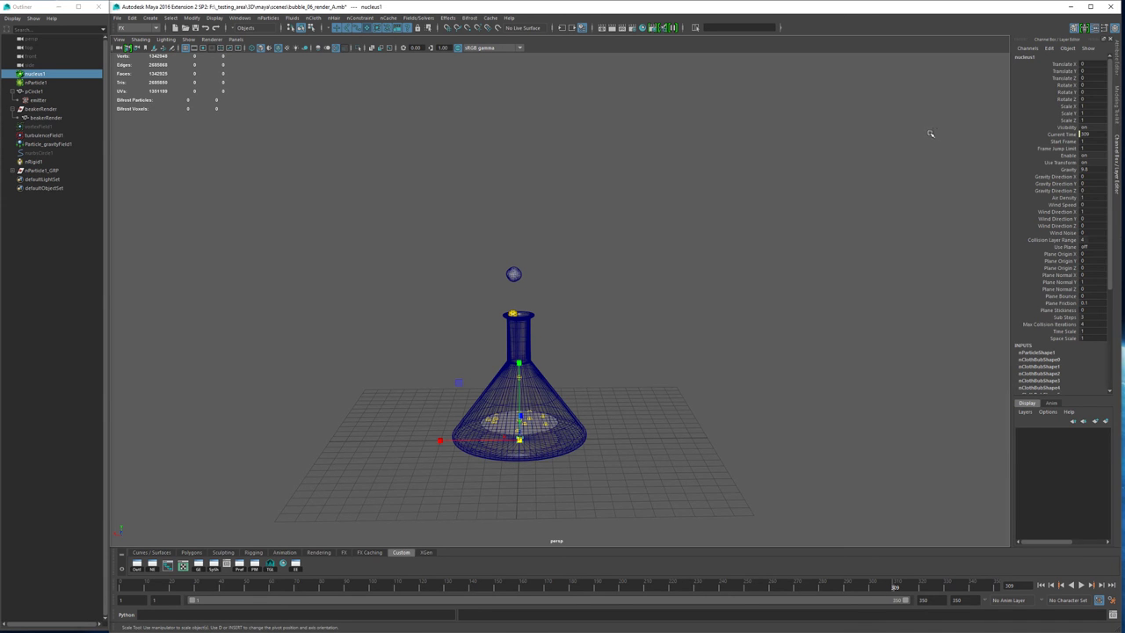
{"action": "key", "text": "ctrl+a"}
{"action": "left_click", "coordinate": [999, 112]}
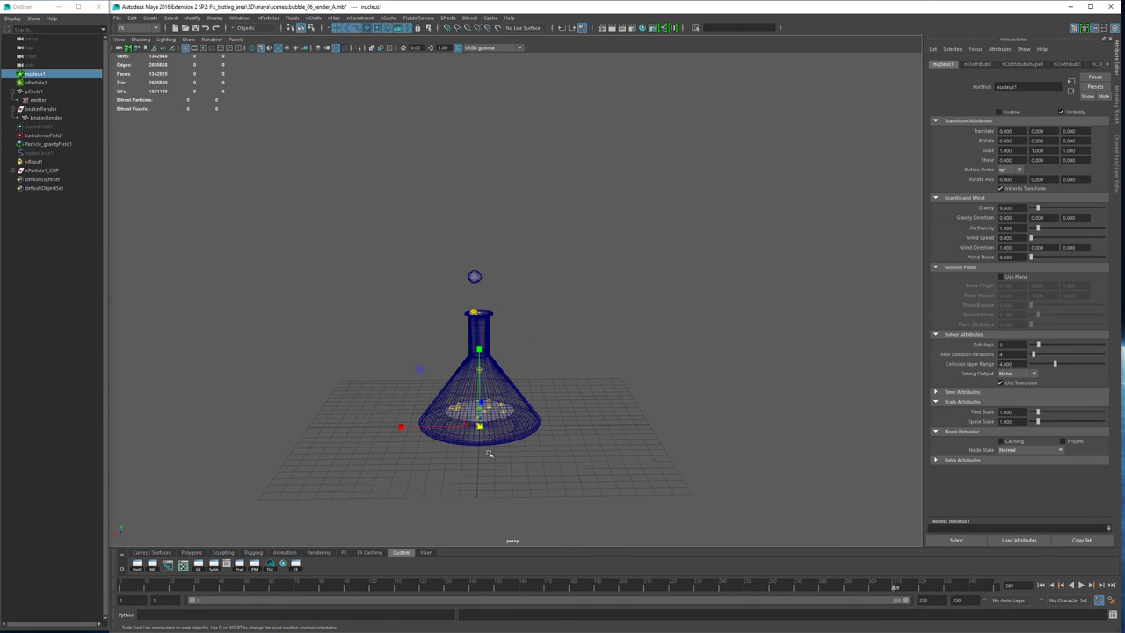
- Play back the cached bubble simulation and scrub the timeline through frames 164 and 214 to frame 283
{"action": "key", "text": "alt+v"}
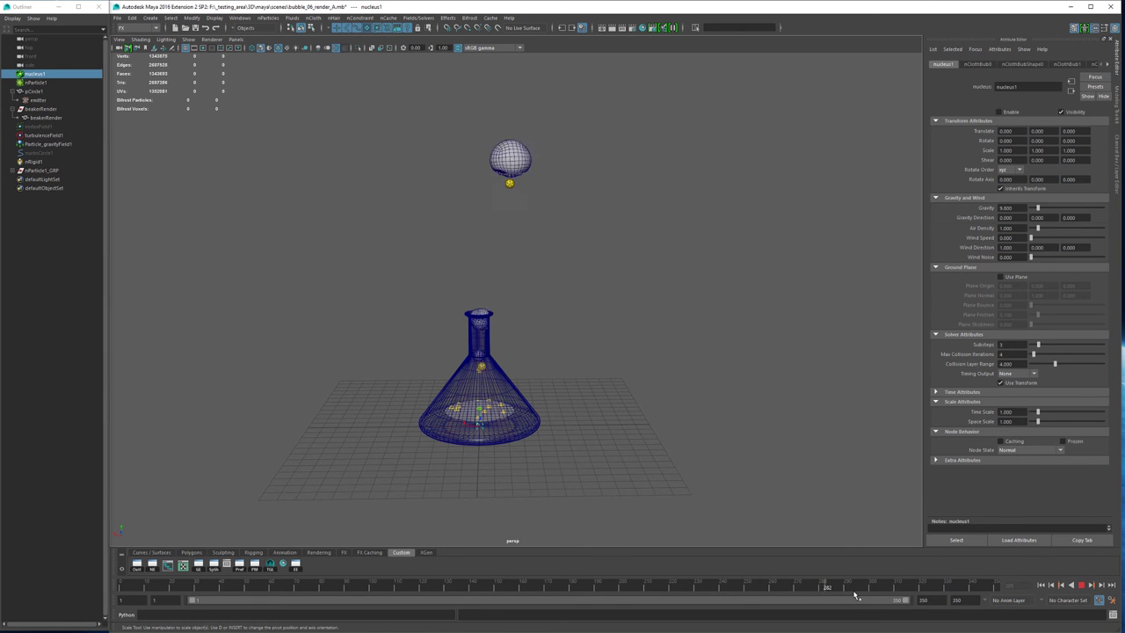
{"action": "left_click_drag", "start_coordinate": [861, 591], "coordinate": [533, 607]}
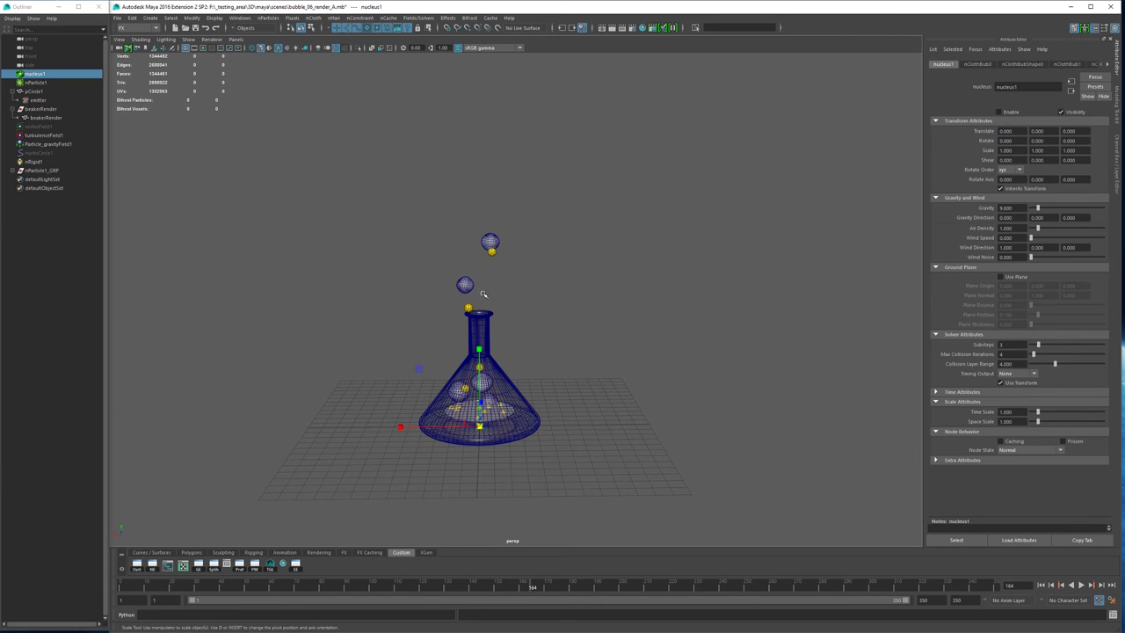
{"action": "key", "text": "alt+v"}
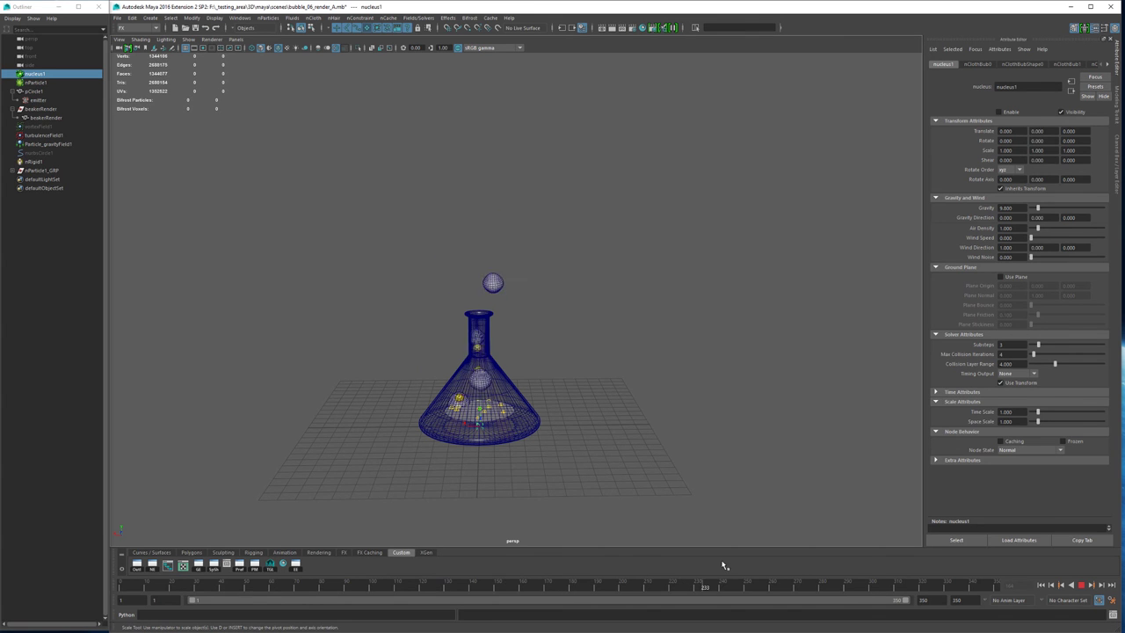
{"action": "mouse_move", "coordinate": [775, 550]}
{"action": "left_mouse_down"}
{"action": "mouse_move", "coordinate": [793, 542]}
{"action": "mouse_move", "coordinate": [617, 545]}
{"action": "mouse_move", "coordinate": [653, 545]}
{"action": "left_mouse_up"}
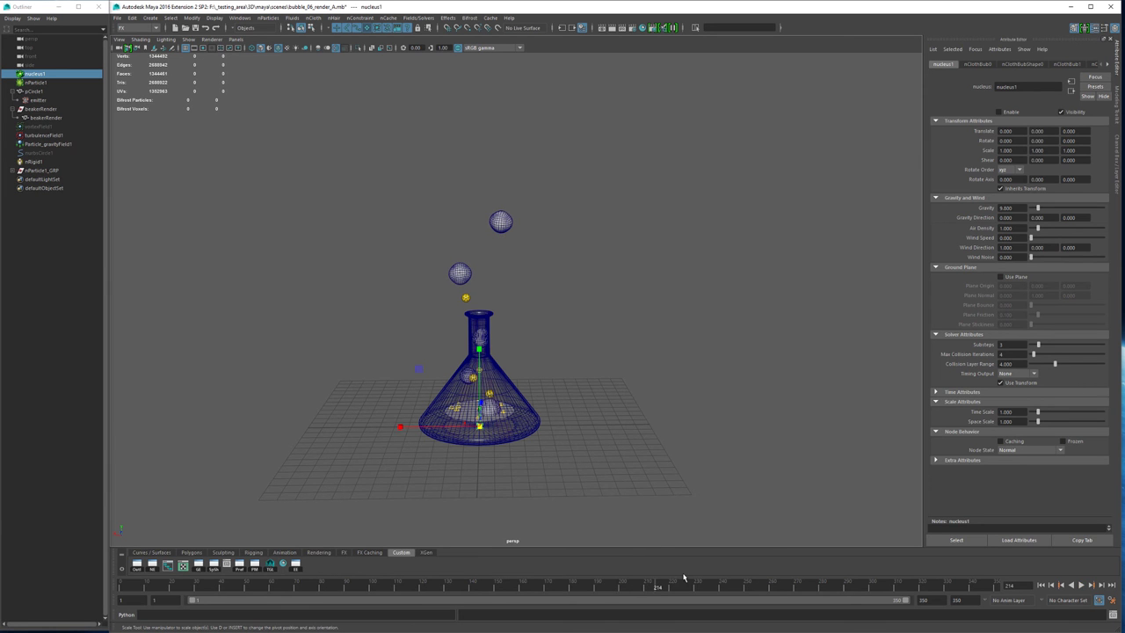
{"action": "left_click_drag", "start_coordinate": [657, 584], "coordinate": [828, 567]}
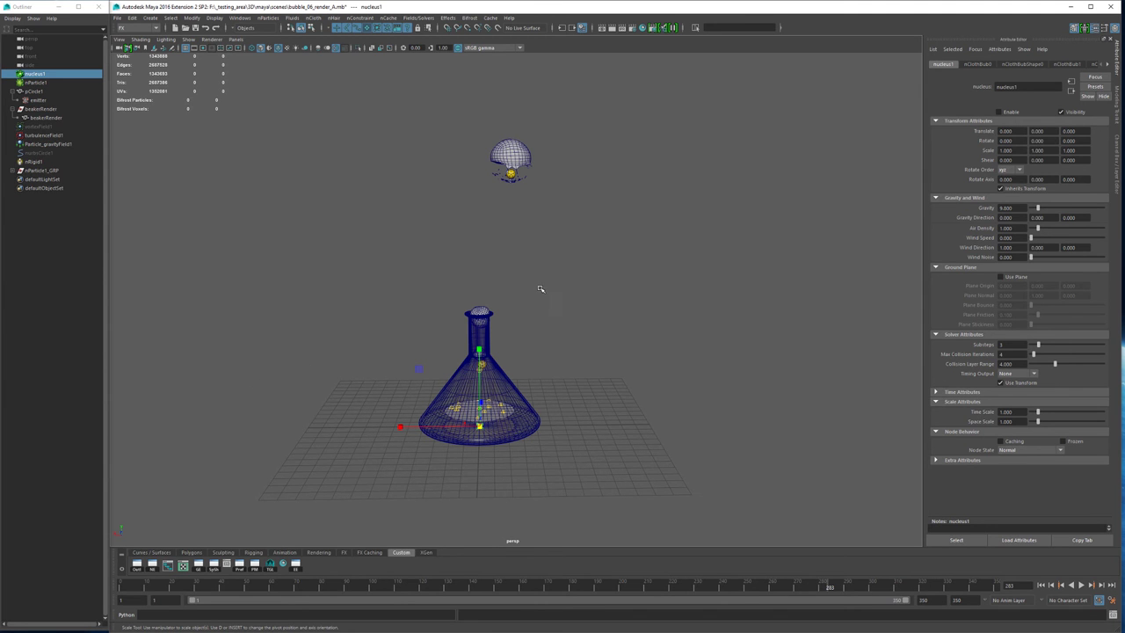
- Select the bursting bubble above the beaker and look through the GPU cache export commands
{"action": "left_click", "coordinate": [523, 161]}
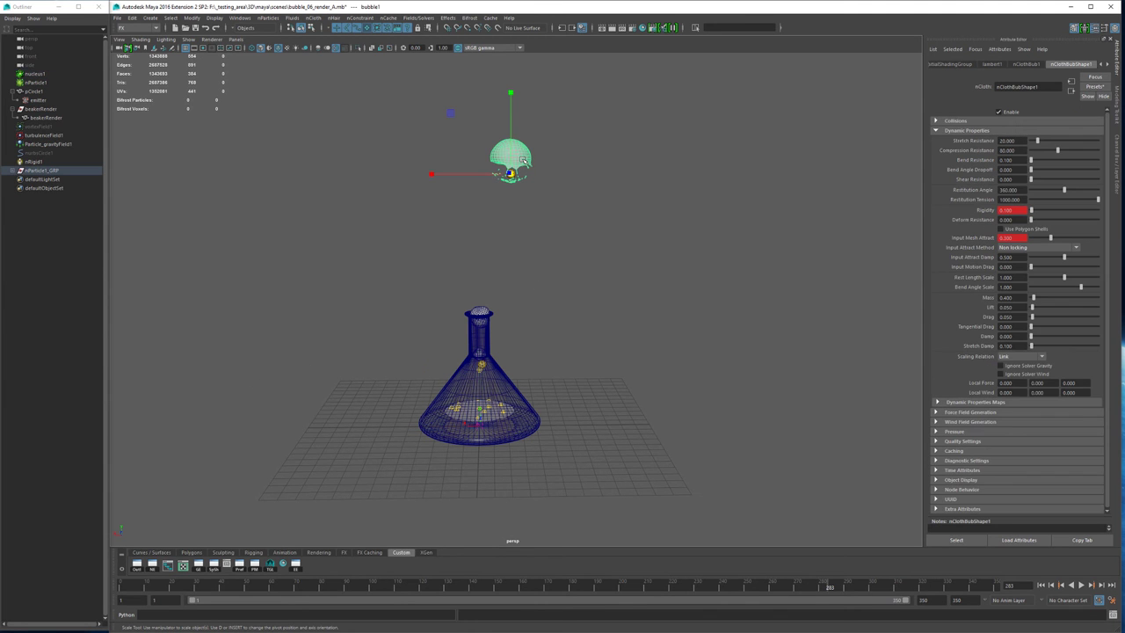
{"action": "left_click", "coordinate": [492, 18]}
{"action": "mouse_move", "coordinate": [501, 52]}
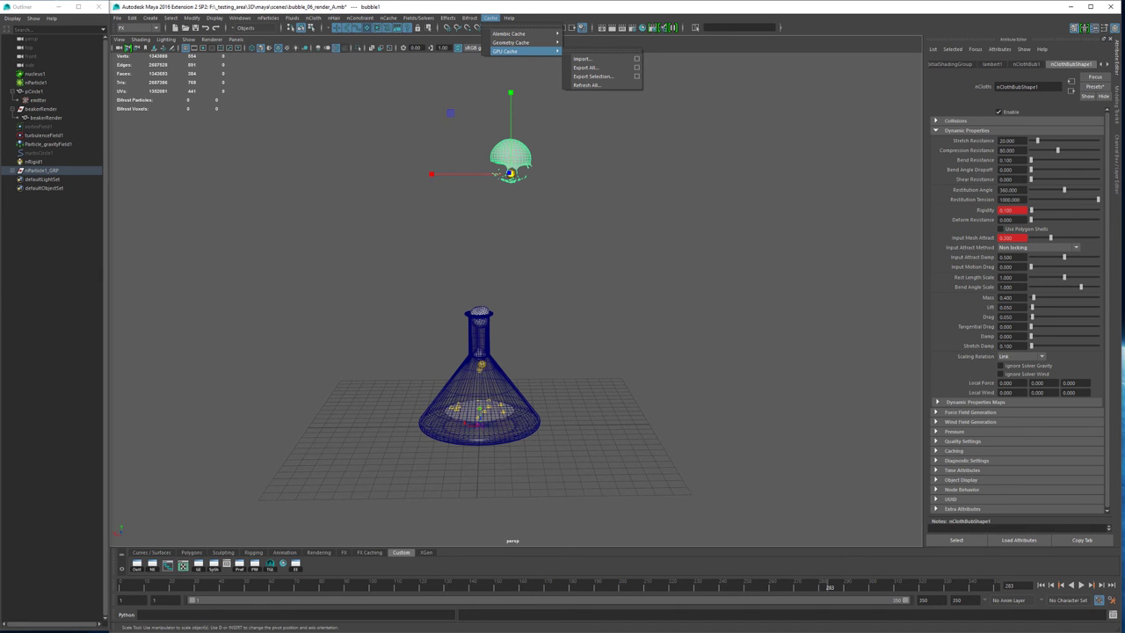
{"action": "key", "text": "Escape"}
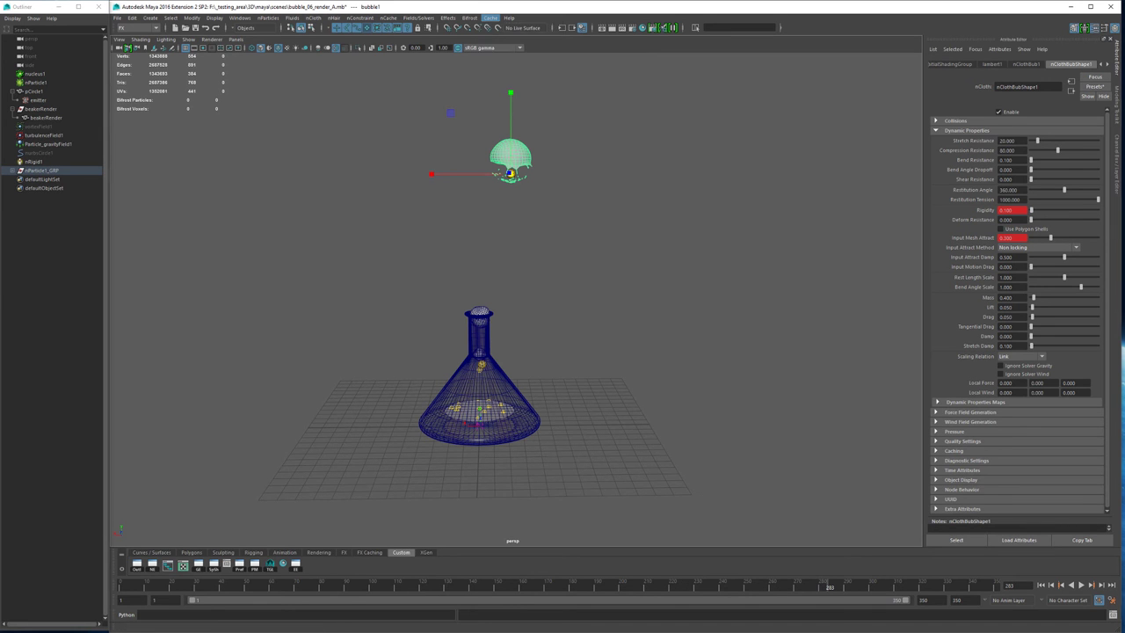
- Switch to VLC media player, review the bubble_06_bifrost_B_MESH.mov and bubble_06_bifrost_bubbles.mov clips, and close the player
{"action": "left_click_drag", "start_coordinate": [0, 163], "coordinate": [577, 41]}
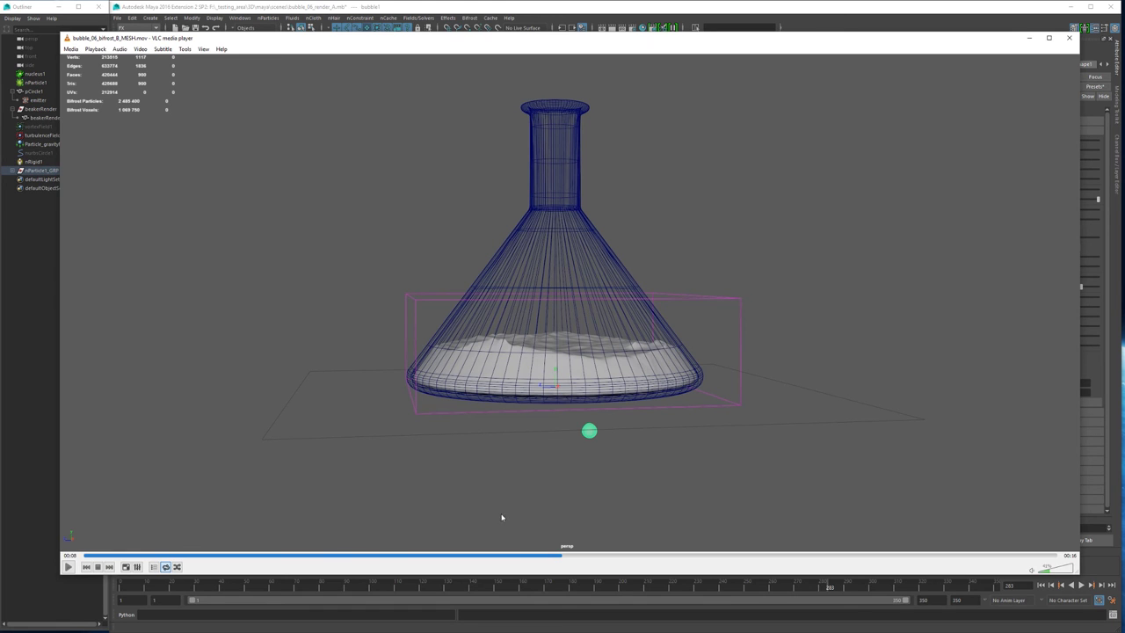
{"action": "left_click", "coordinate": [89, 555]}
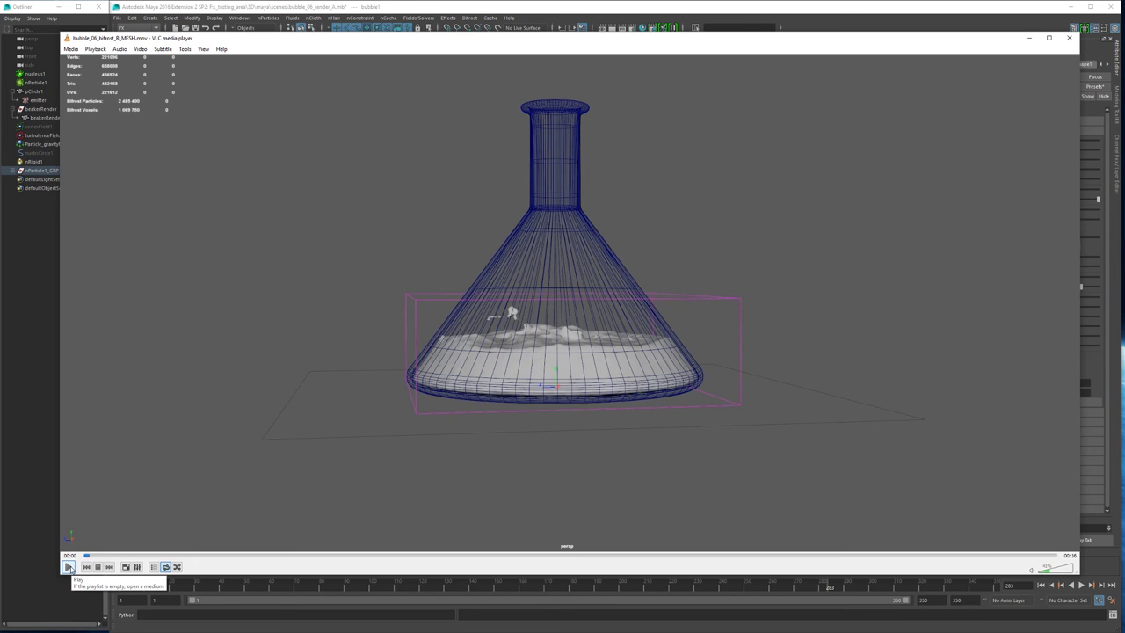
{"action": "left_click", "coordinate": [68, 567]}
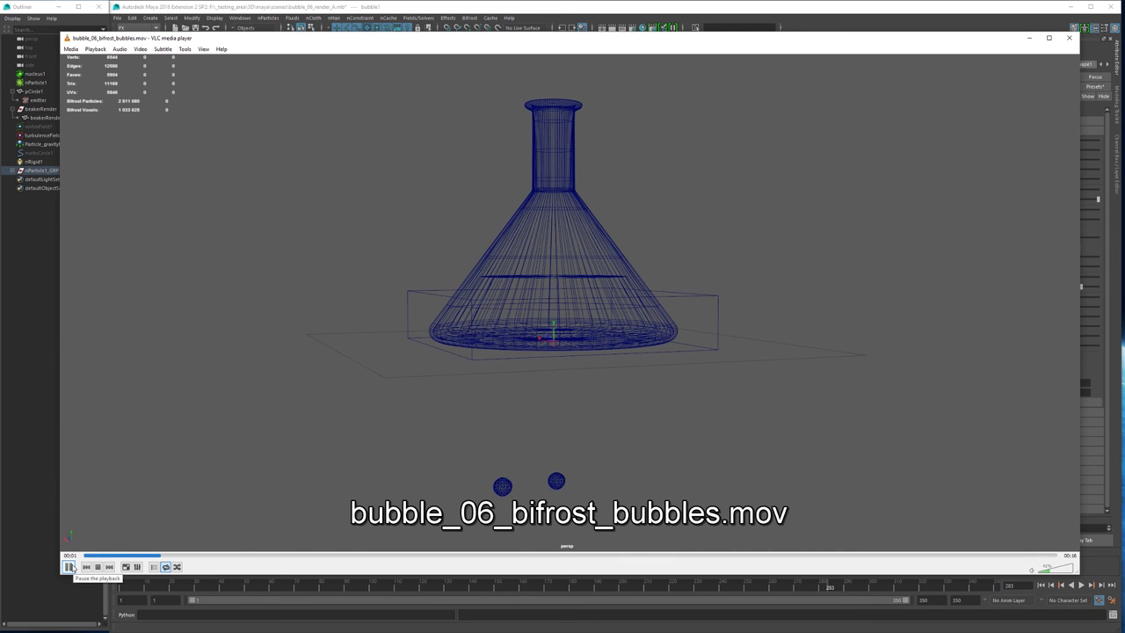
{"action": "left_click", "coordinate": [1068, 37]}
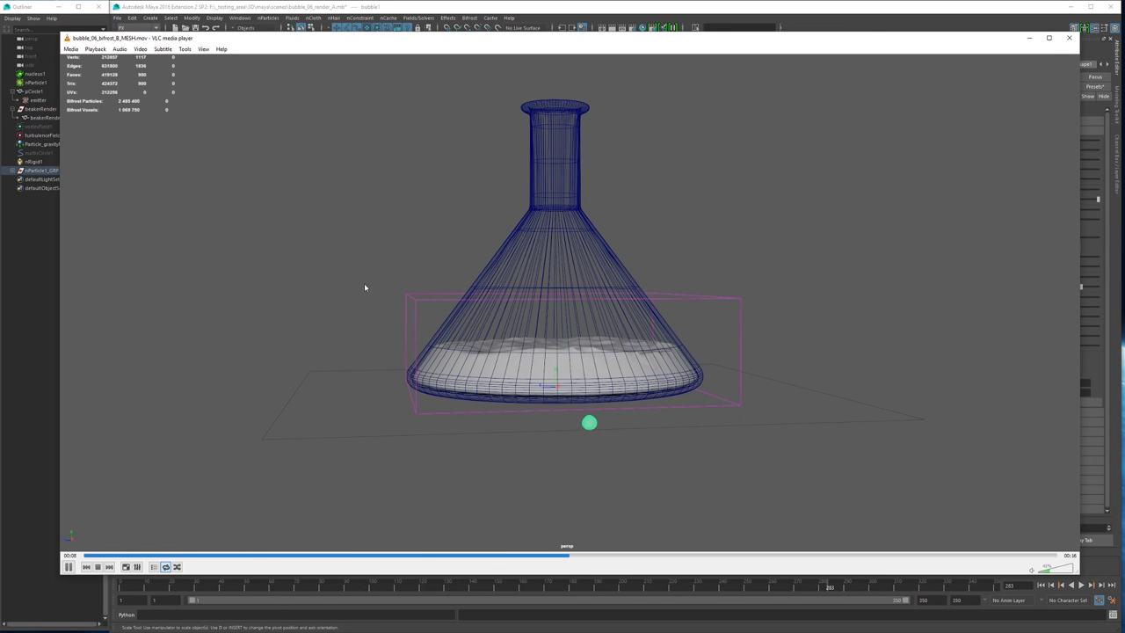
{"action": "left_click", "coordinate": [1067, 39]}
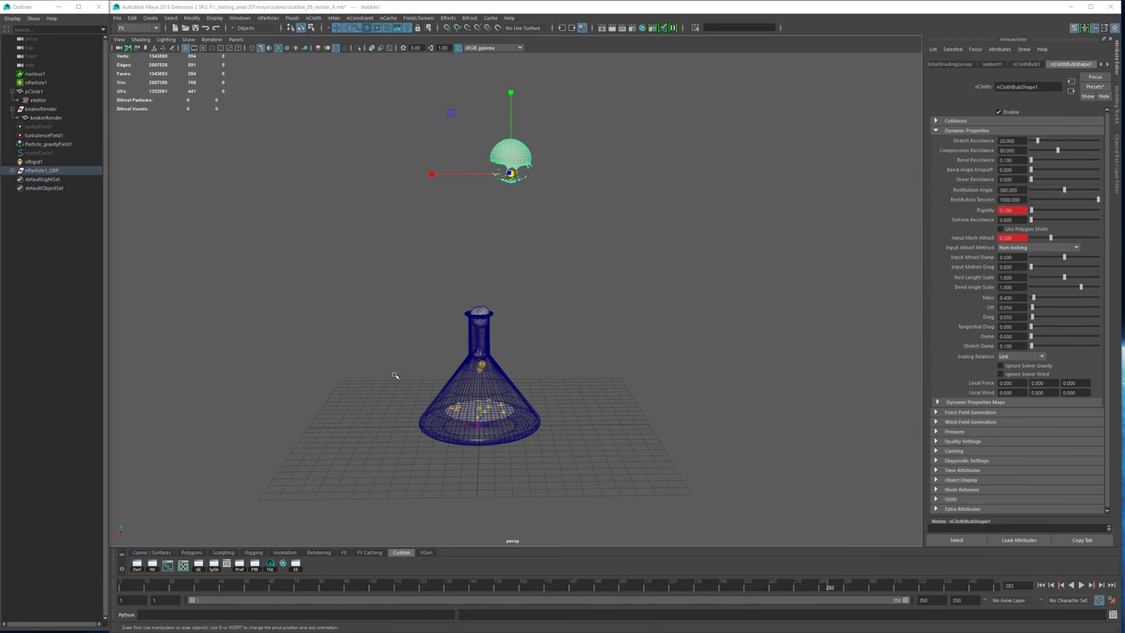
- Stop the playback at frame 172, select the bursting bubble and review the Alembic export options for the selection
{"action": "key", "text": "alt+v"}
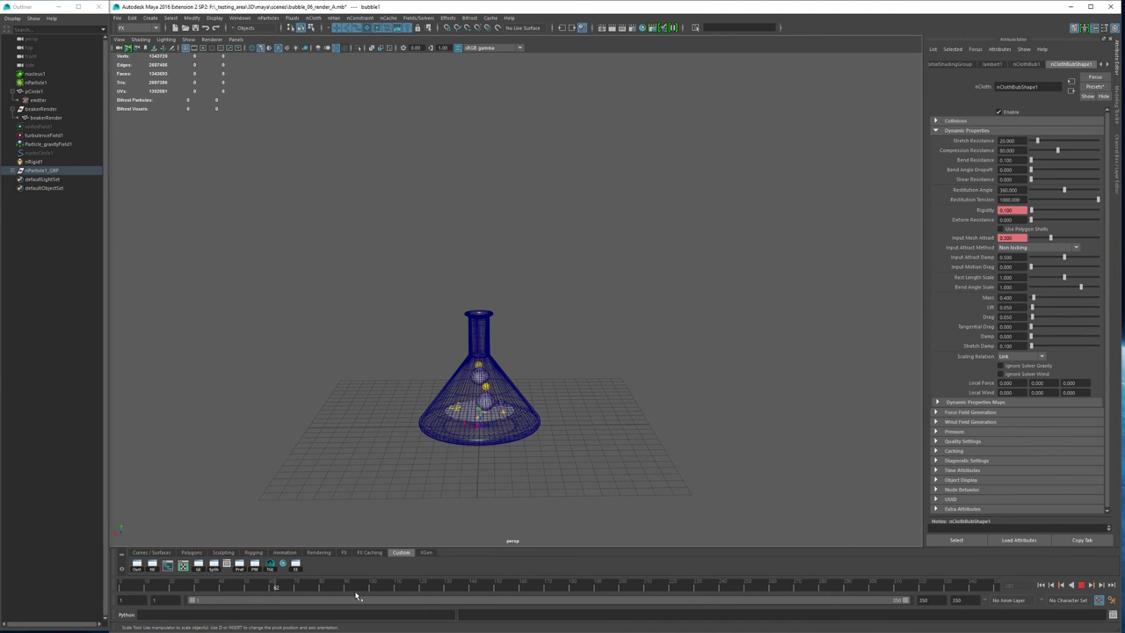
{"action": "left_click", "coordinate": [551, 592]}
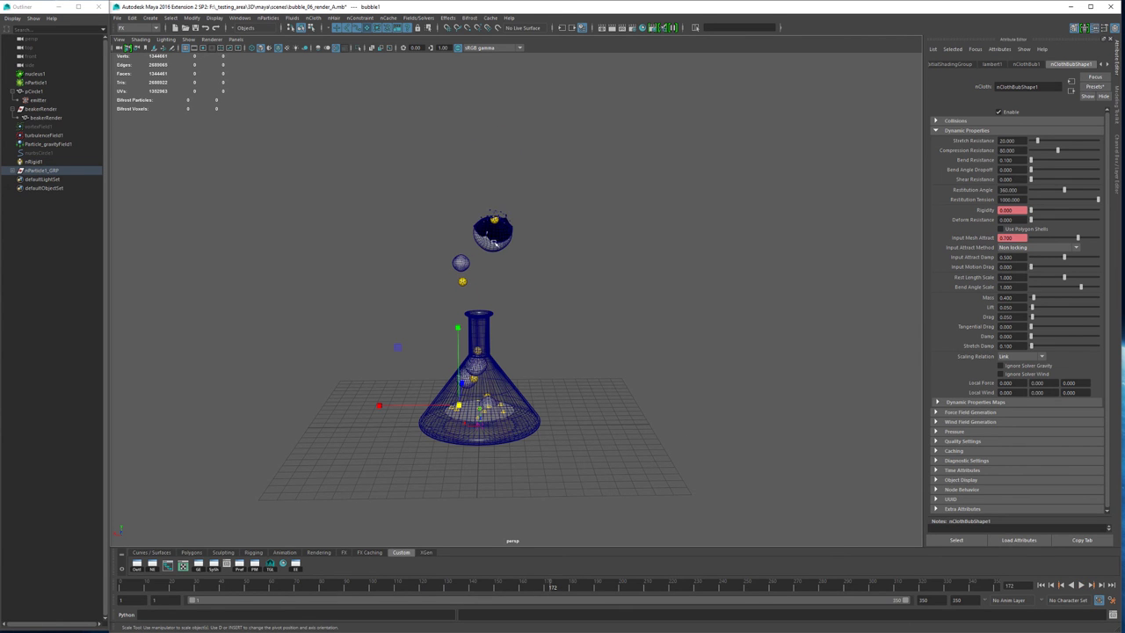
{"action": "left_click", "coordinate": [494, 242]}
{"action": "left_click", "coordinate": [490, 18]}
{"action": "mouse_move", "coordinate": [541, 33]}
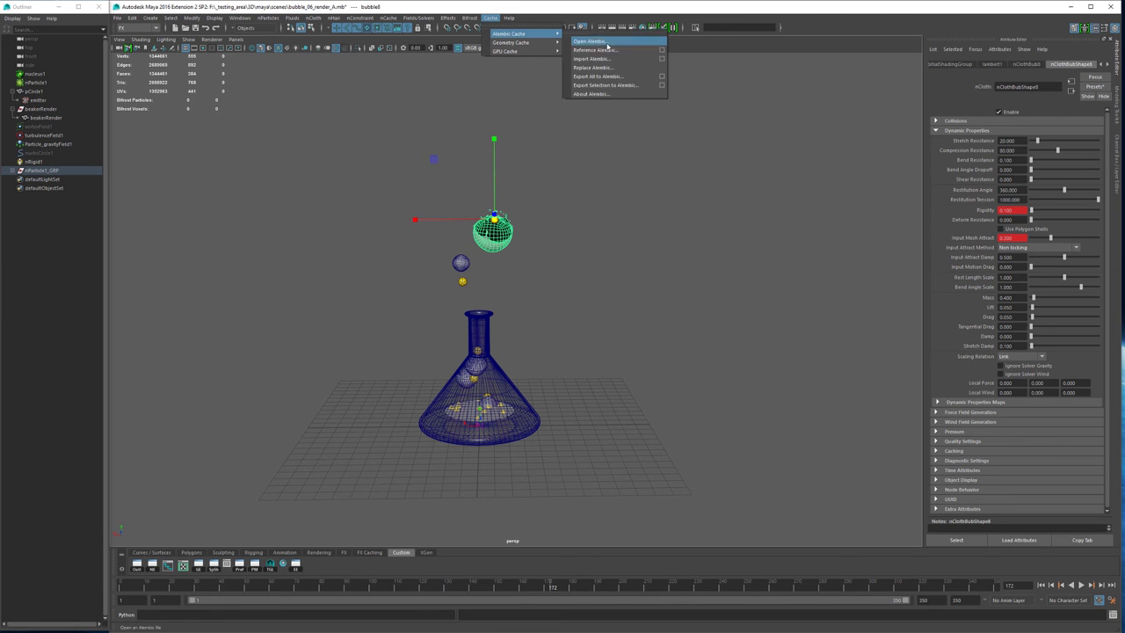
{"action": "left_click", "coordinate": [662, 86]}
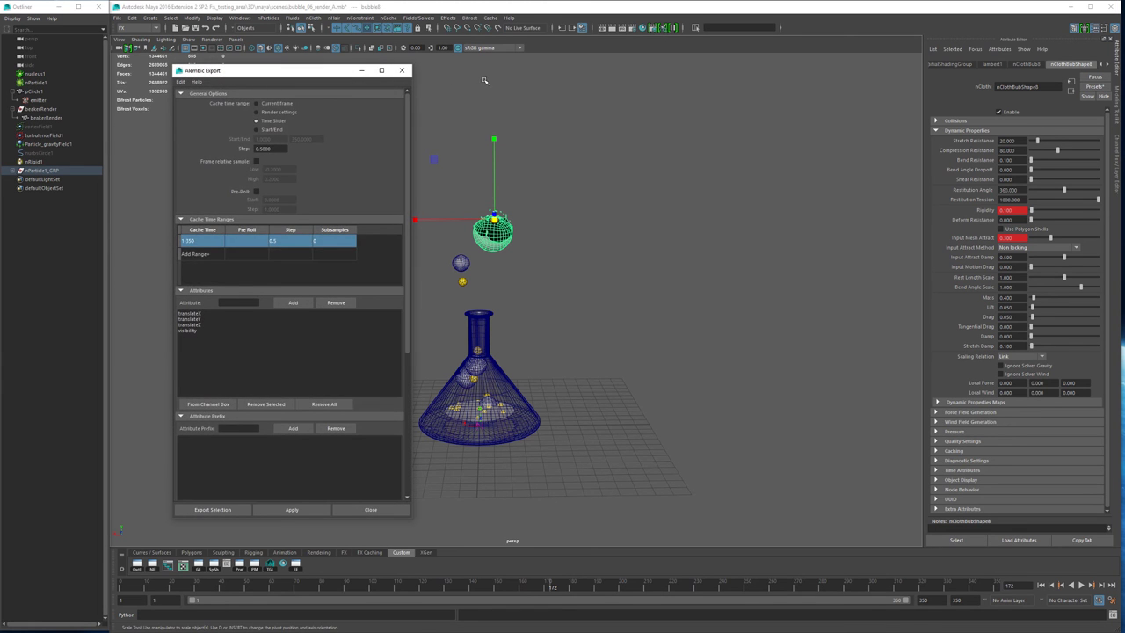
{"action": "scroll", "coordinate": [363, 297], "scroll_direction": "down", "scroll_amount": 3}
{"action": "scroll", "coordinate": [363, 297], "scroll_direction": "down", "scroll_amount": 3}
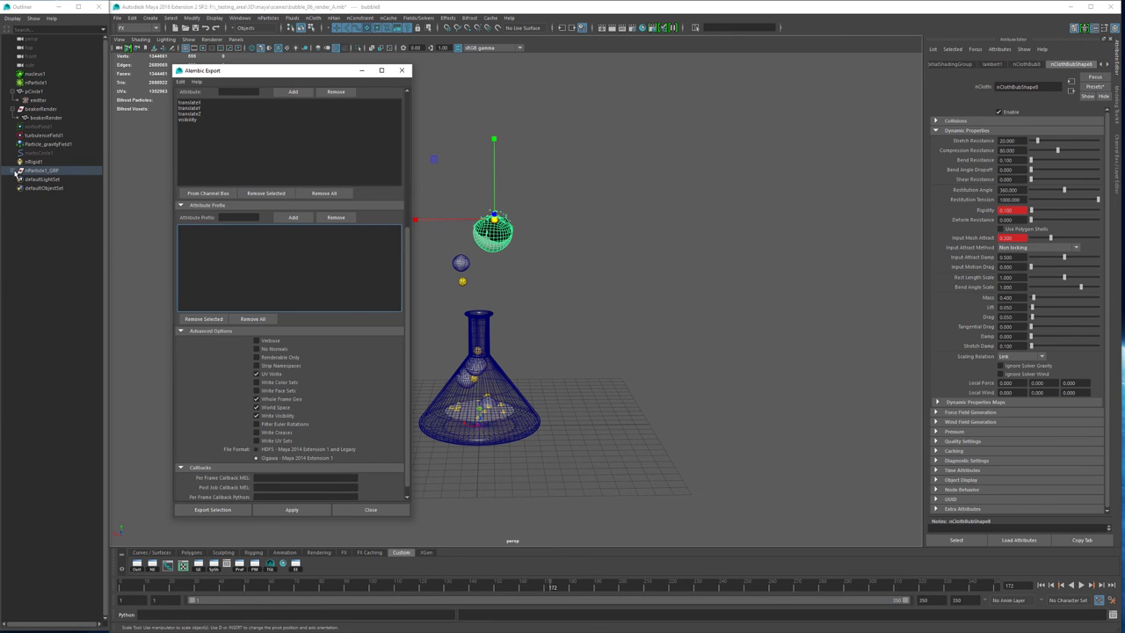
- Expand groupOfThingsFolder8 under nParticle1_GRP and inspect bubble8 and its parent locator
{"action": "left_click", "coordinate": [16, 172]}
{"action": "left_click", "coordinate": [21, 249]}
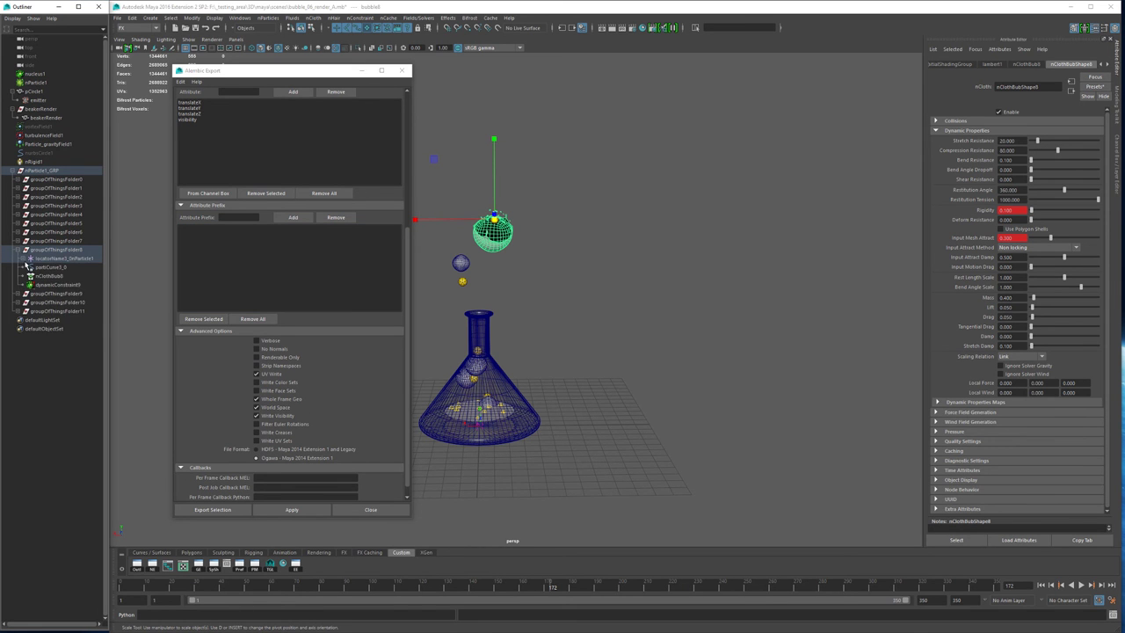
{"action": "left_click", "coordinate": [27, 261]}
{"action": "left_click", "coordinate": [53, 258]}
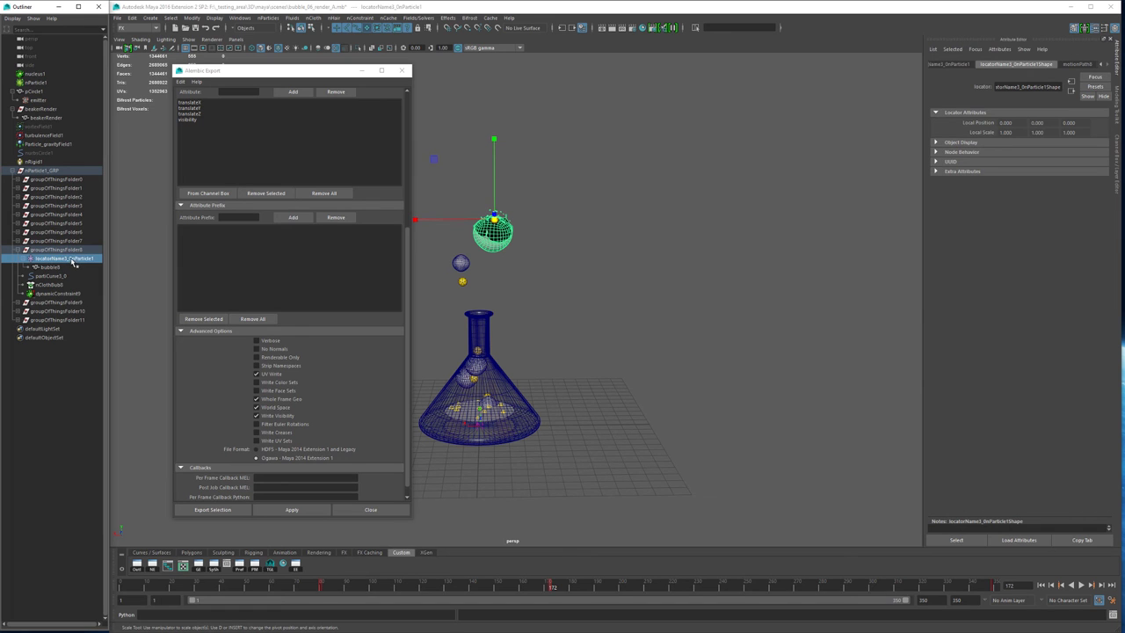
{"action": "left_click", "coordinate": [67, 258]}
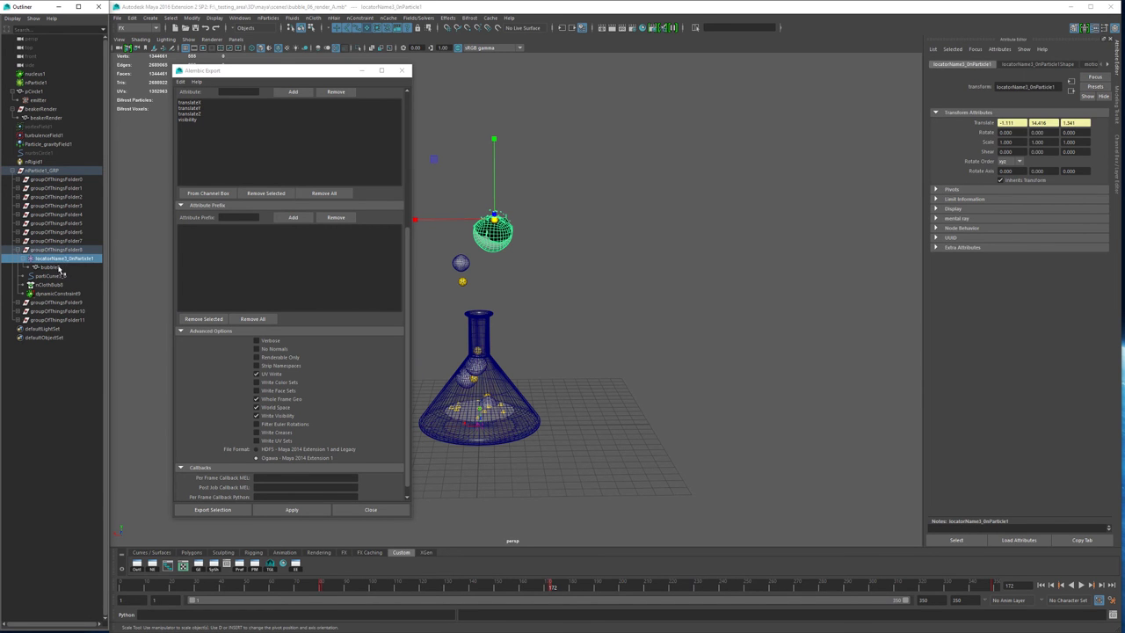
{"action": "left_click", "coordinate": [70, 262]}
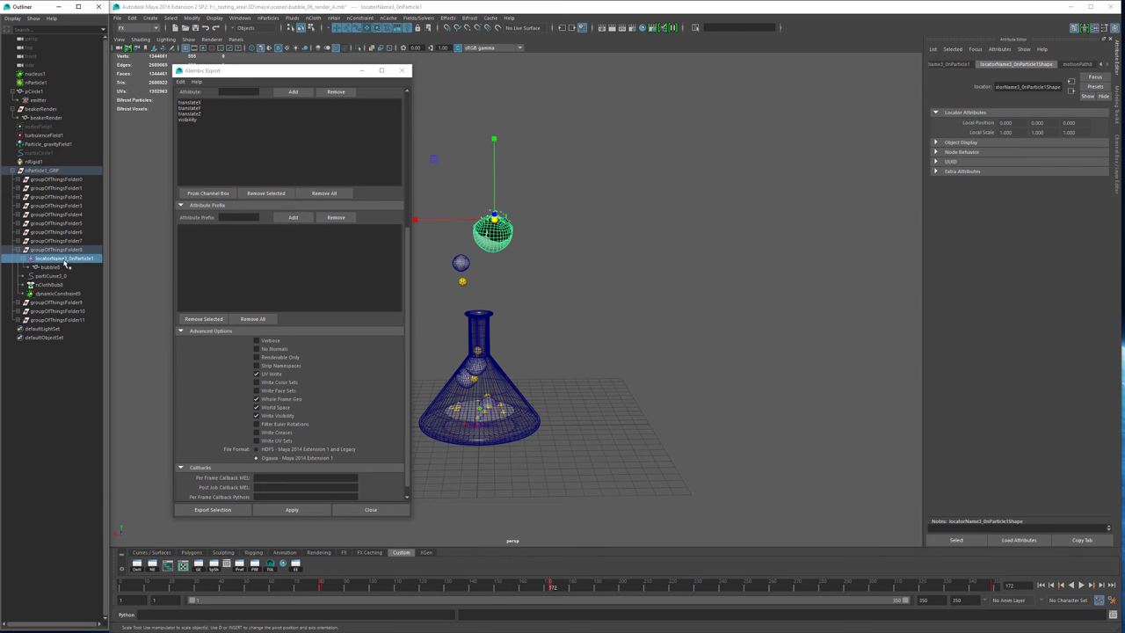
{"action": "left_click", "coordinate": [68, 260]}
{"action": "left_click", "coordinate": [70, 261]}
{"action": "left_click", "coordinate": [71, 261]}
{"action": "left_click", "coordinate": [72, 262]}
{"action": "left_click", "coordinate": [63, 265]}
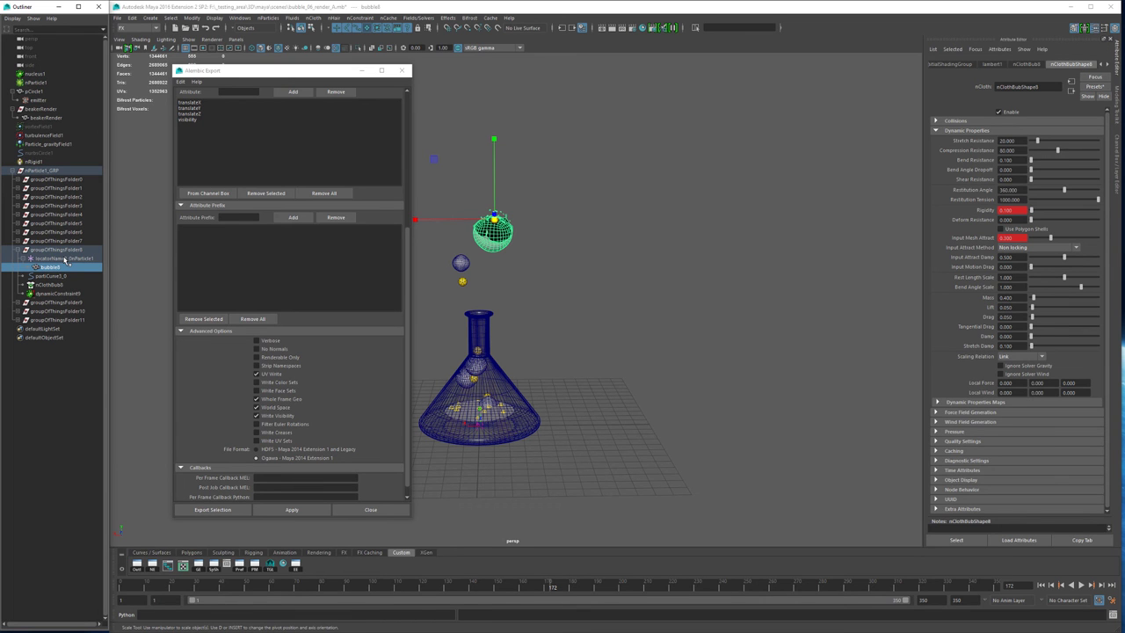
{"action": "left_click", "coordinate": [65, 258]}
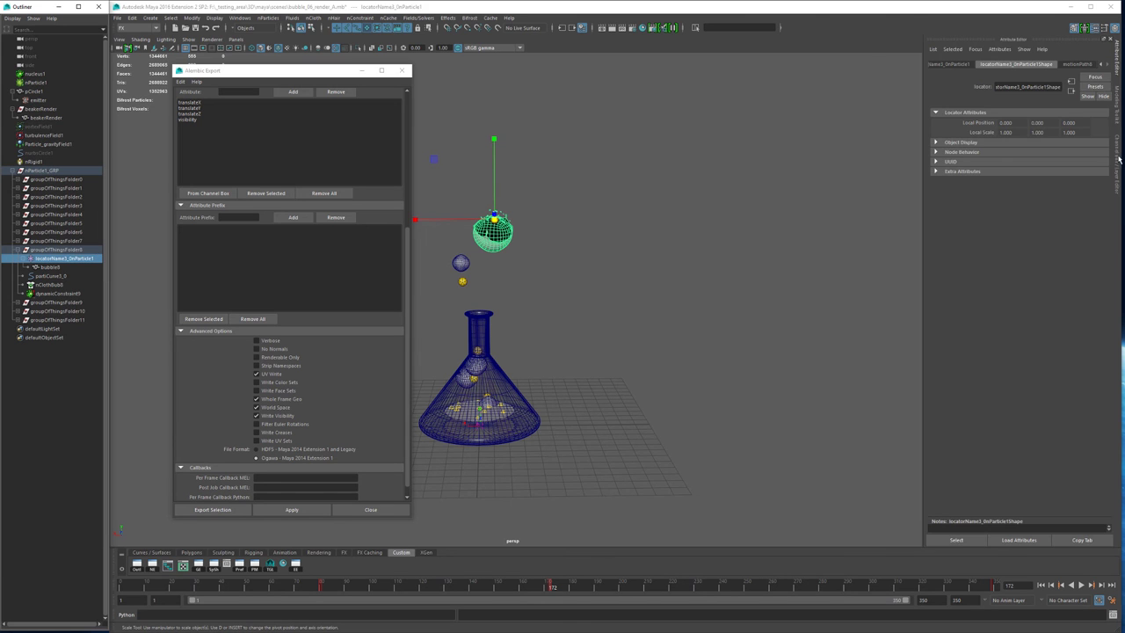
- Examine the channels of the locator and the particle curve in groupOfThingsFolder8, and close the Alembic Export options
{"action": "left_click", "coordinate": [1118, 158]}
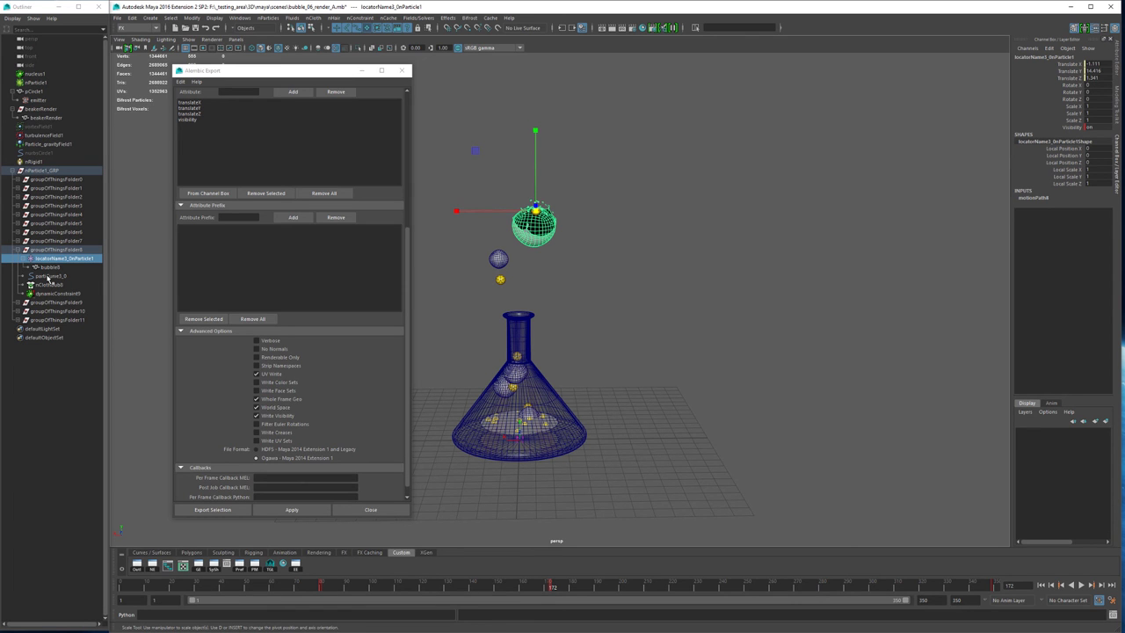
{"action": "left_click", "coordinate": [50, 276]}
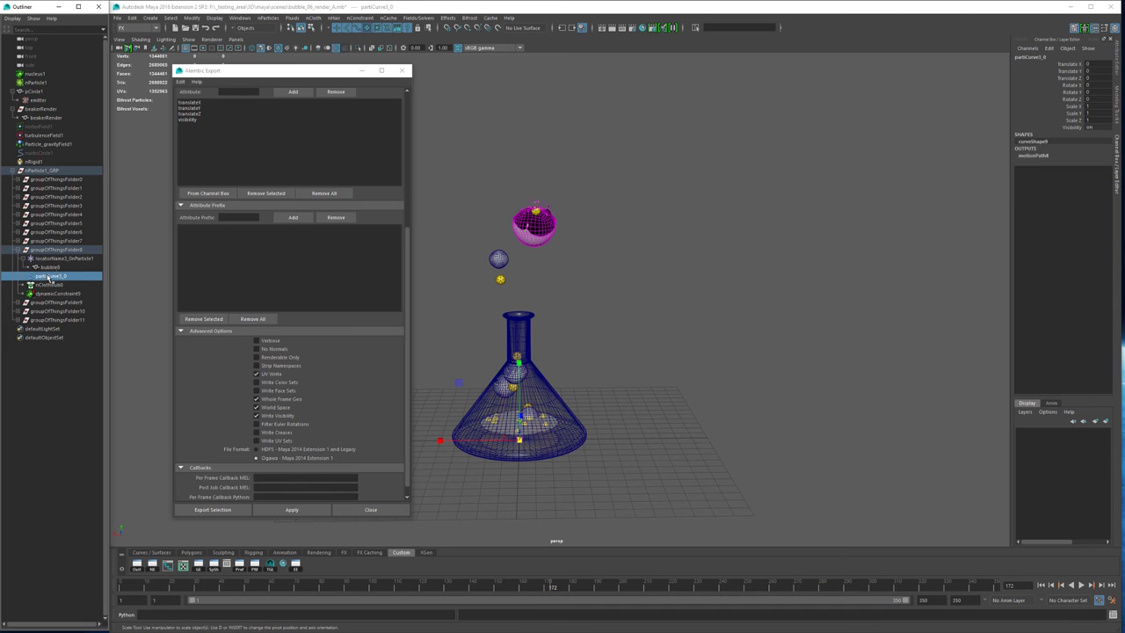
{"action": "left_click", "coordinate": [52, 259]}
{"action": "left_click", "coordinate": [49, 278]}
{"action": "left_click", "coordinate": [55, 251]}
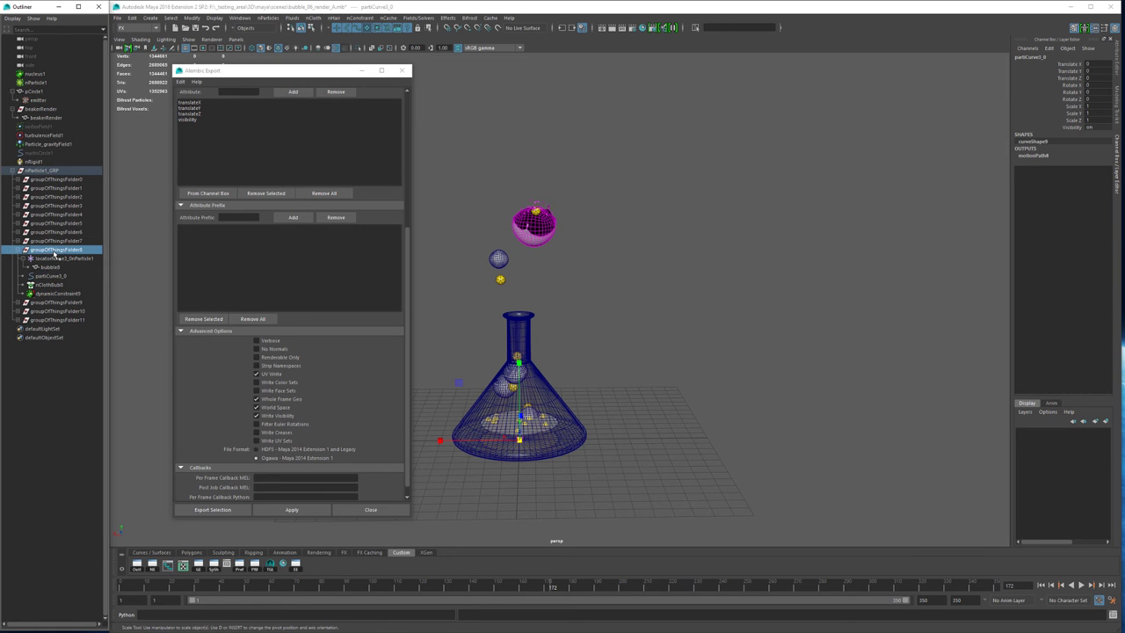
{"action": "left_click", "coordinate": [401, 70]}
{"action": "left_click", "coordinate": [401, 78]}
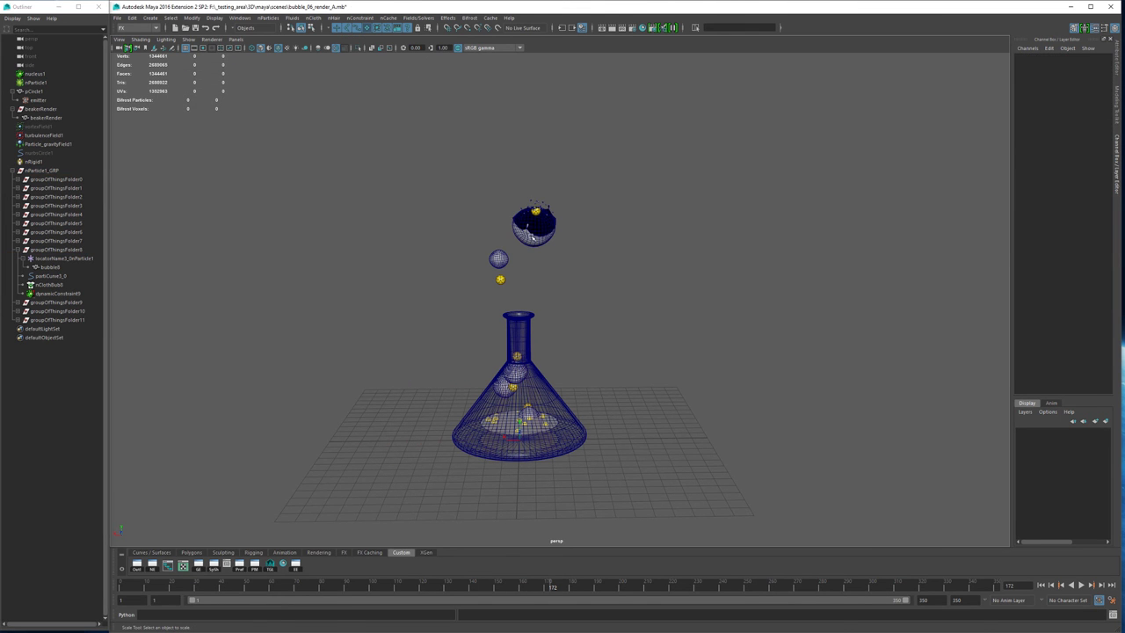
- Select bubble8 in the viewport, replay the simulation and step back to frame 170 to inspect its burst
{"action": "left_click", "coordinate": [531, 236]}
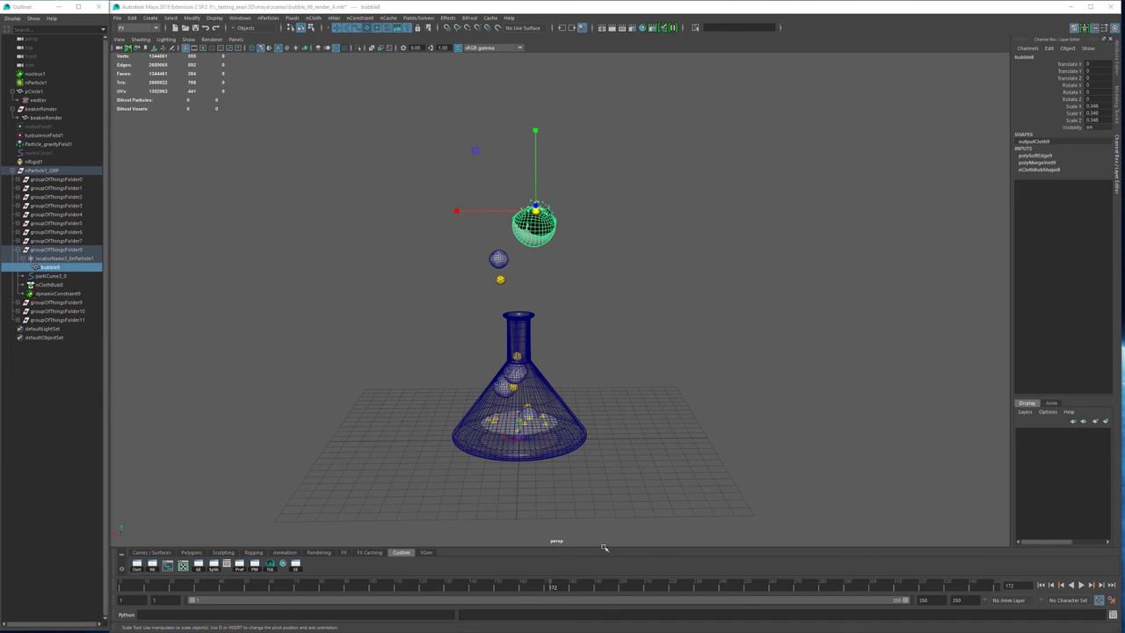
{"action": "key", "text": "alt+v"}
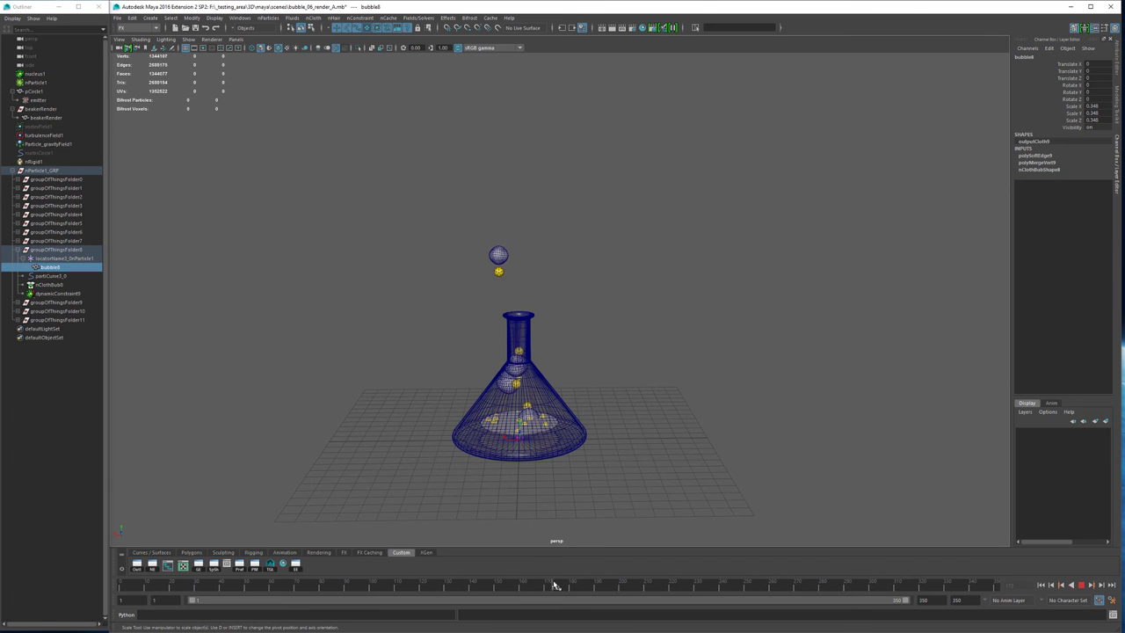
{"action": "key", "text": "alt+v"}
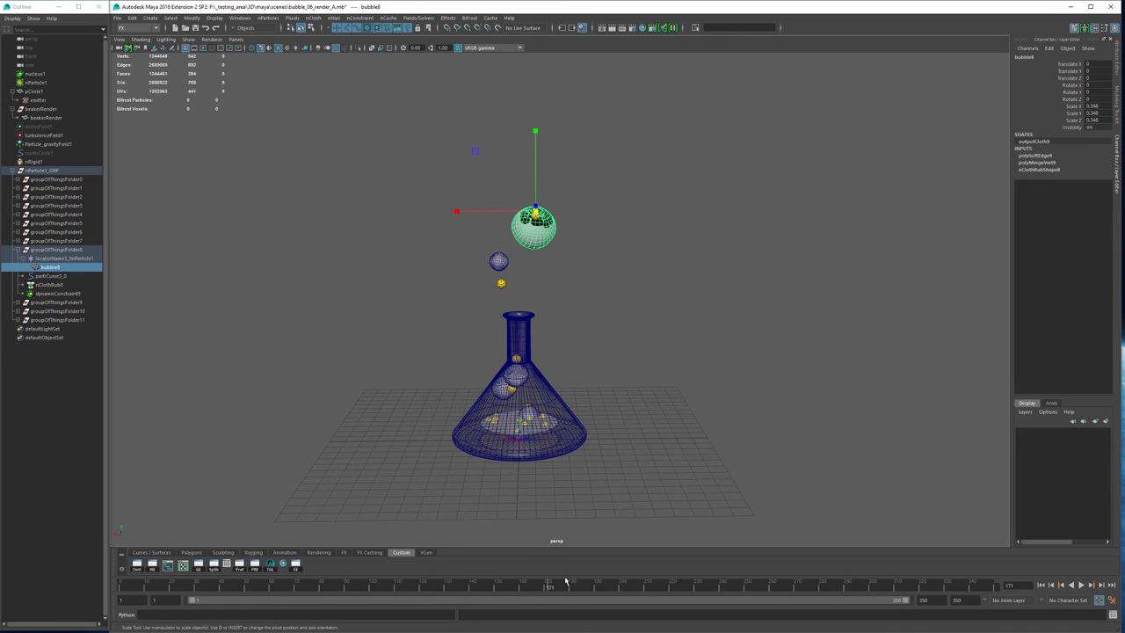
{"action": "key", "text": "alt+comma"}
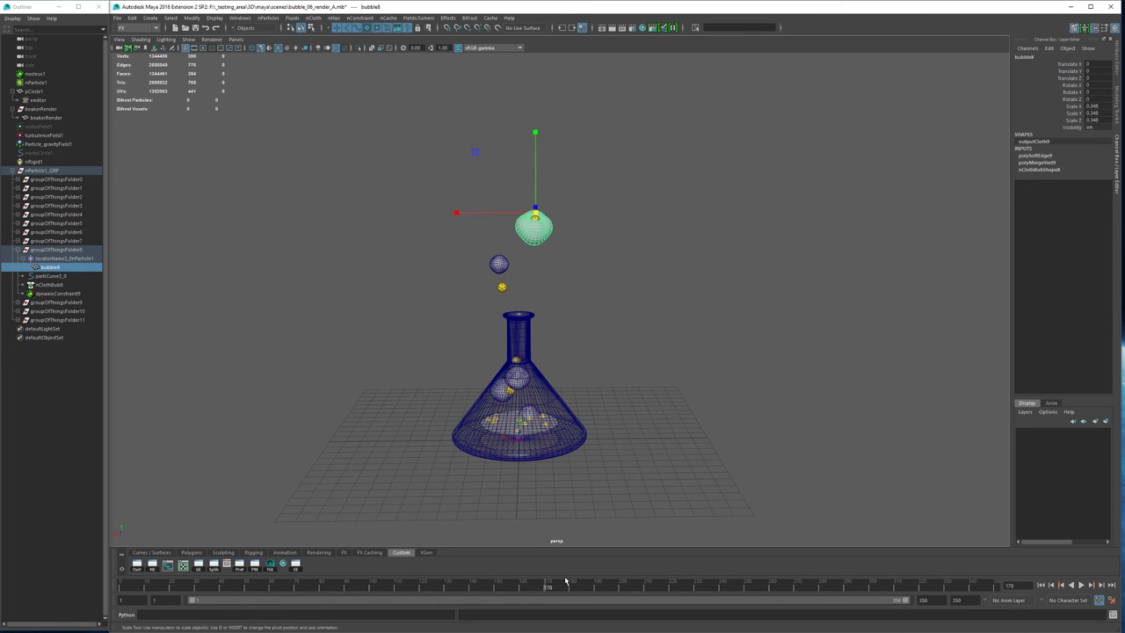
- Step backward and forward frame by frame up to frame 173 and return to 170, examining how bubble8's mesh changes around its burst
{"action": "key", "text": "alt+comma"}
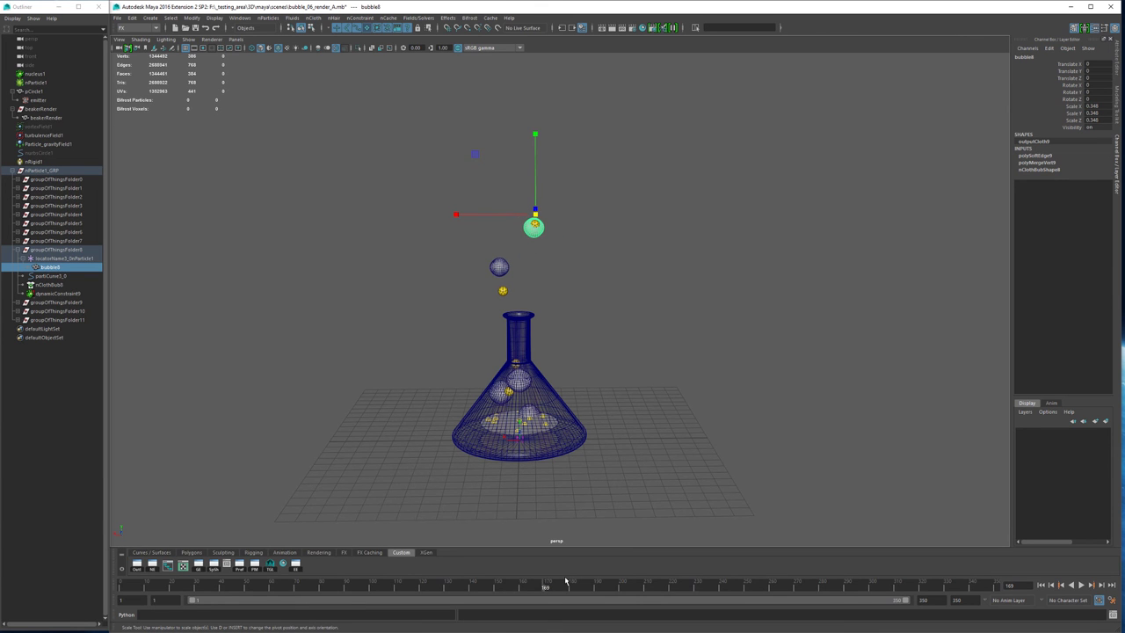
{"action": "key", "text": "alt+comma"}
{"action": "key", "text": "alt+comma"}
{"action": "key", "text": "alt+comma"}
{"action": "key", "text": "alt+comma"}
{"action": "key", "text": "alt+period"}
{"action": "key", "text": "alt+period"}
{"action": "key", "text": "alt+period"}
{"action": "key", "text": "alt+period"}
{"action": "key", "text": "alt+period"}
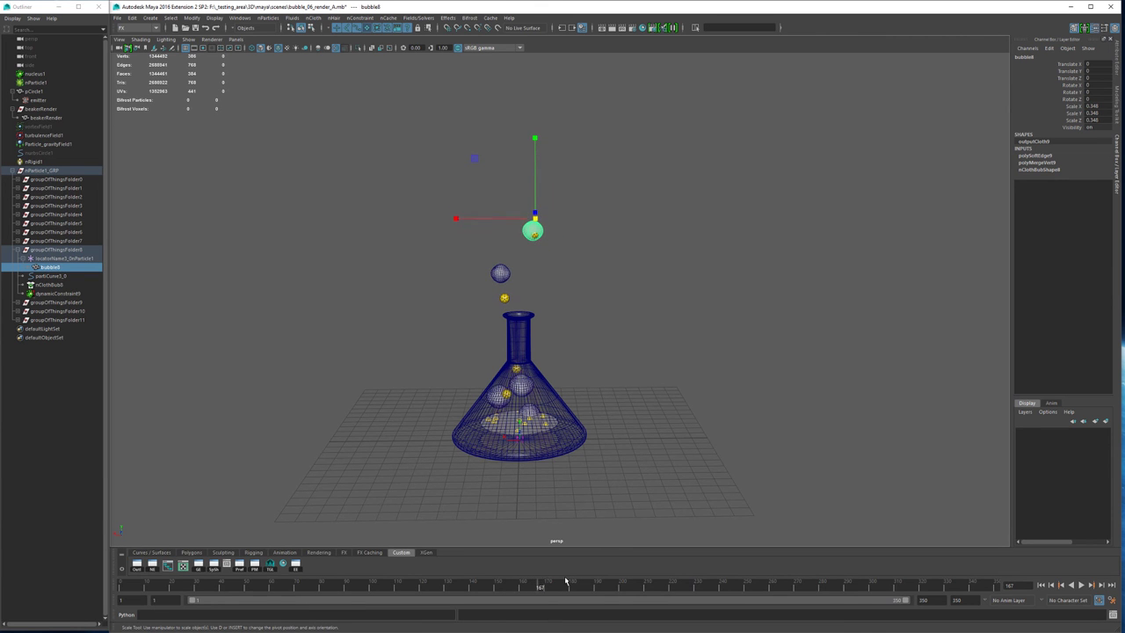
{"action": "key", "text": "alt+period"}
{"action": "key", "text": "alt+period"}
{"action": "key", "text": "alt+period"}
{"action": "key", "text": "alt+period"}
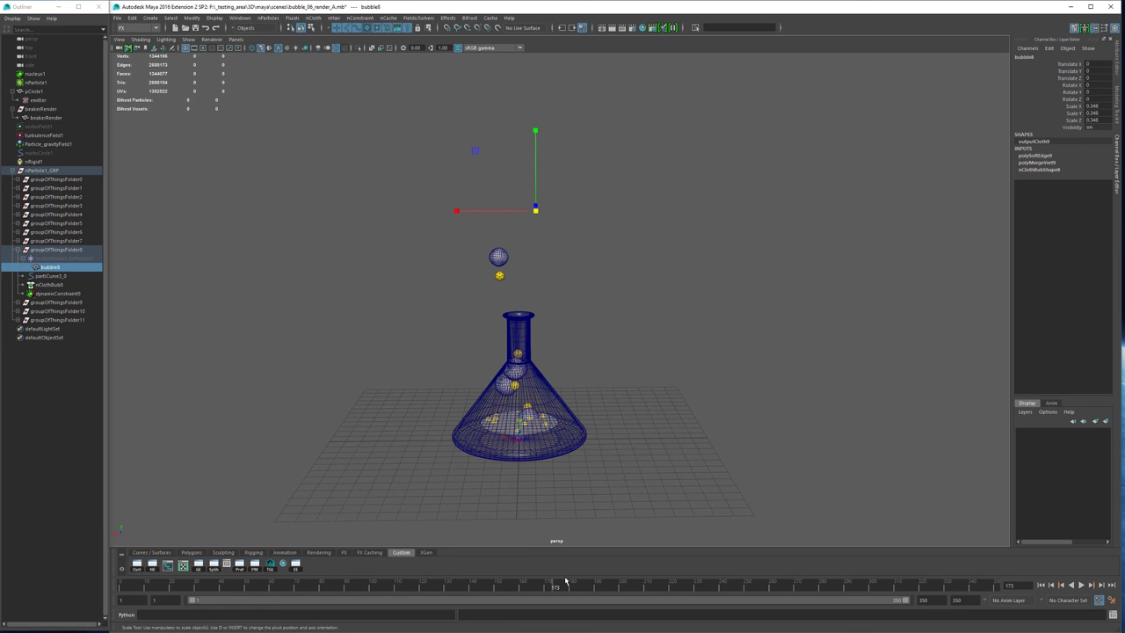
{"action": "key", "text": "alt+comma"}
{"action": "key", "text": "alt+comma"}
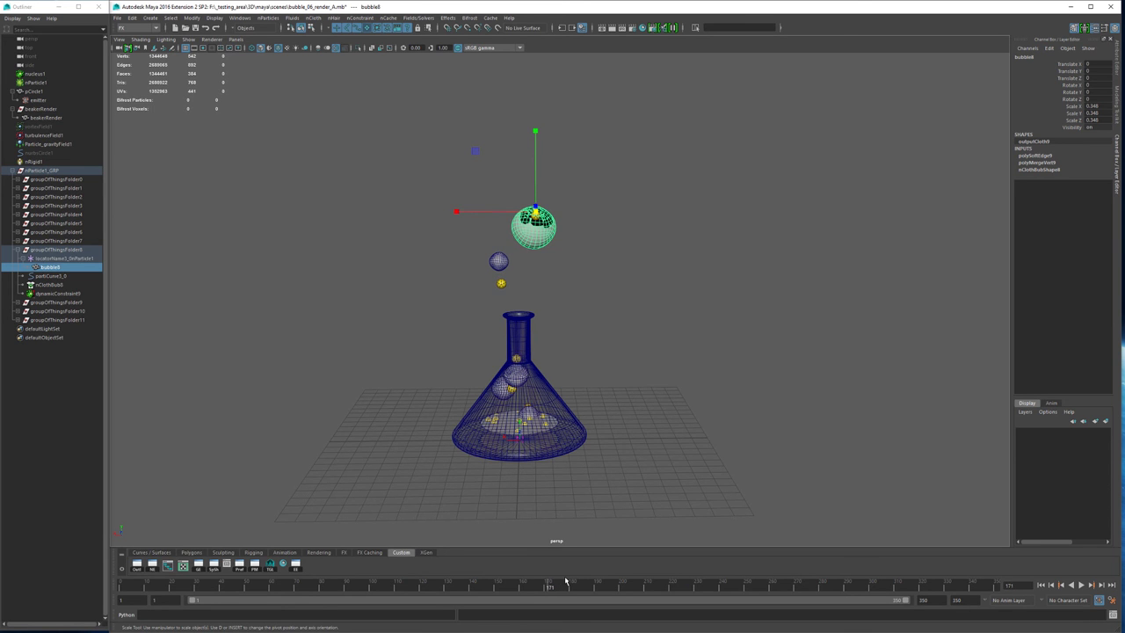
{"action": "key", "text": "alt+comma"}
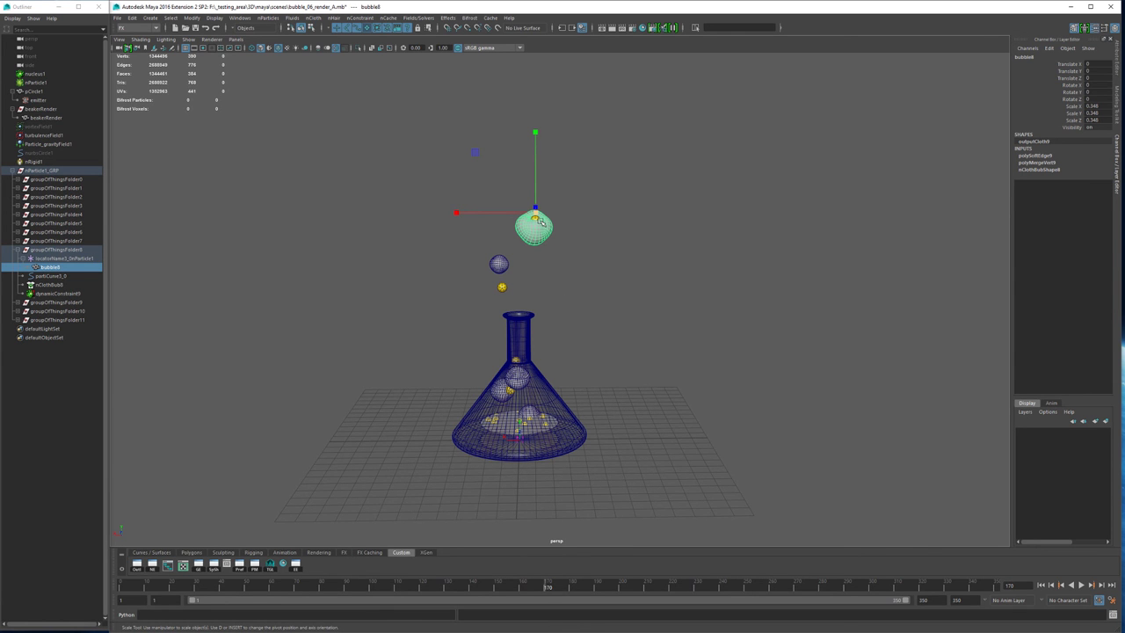
- Display the nCloth input mesh of bubble8 and switch back to displaying its current mesh
{"action": "scroll", "coordinate": [553, 226], "scroll_direction": "up", "scroll_amount": 2}
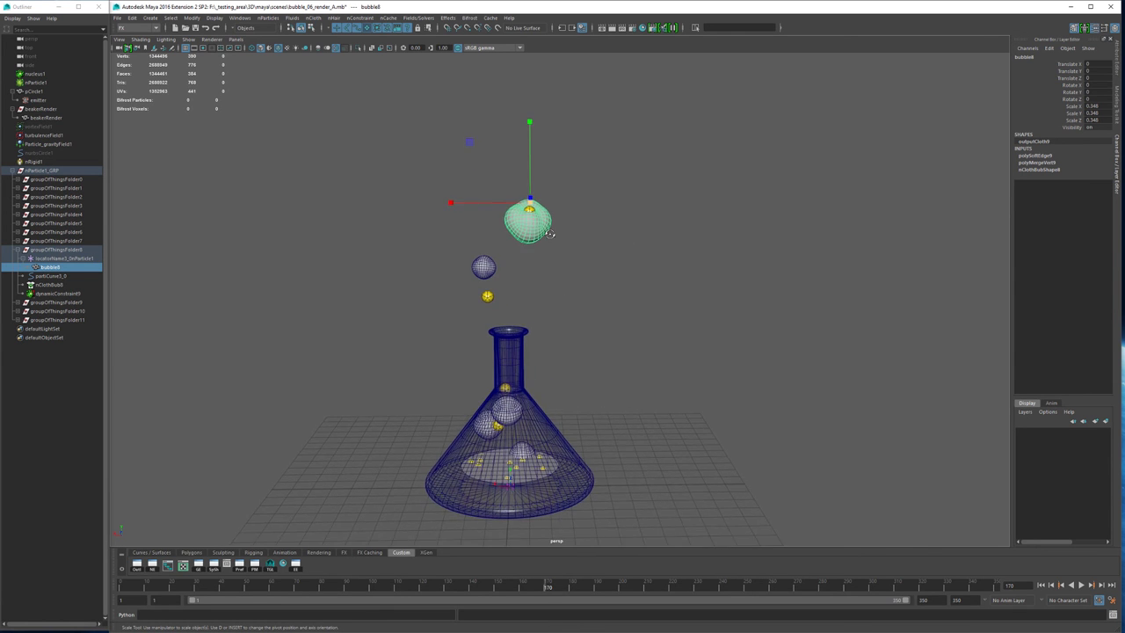
{"action": "left_click_drag", "start_coordinate": [550, 233], "coordinate": [580, 236], "text": "alt"}
{"action": "left_click", "coordinate": [302, 19]}
{"action": "mouse_move", "coordinate": [313, 18]}
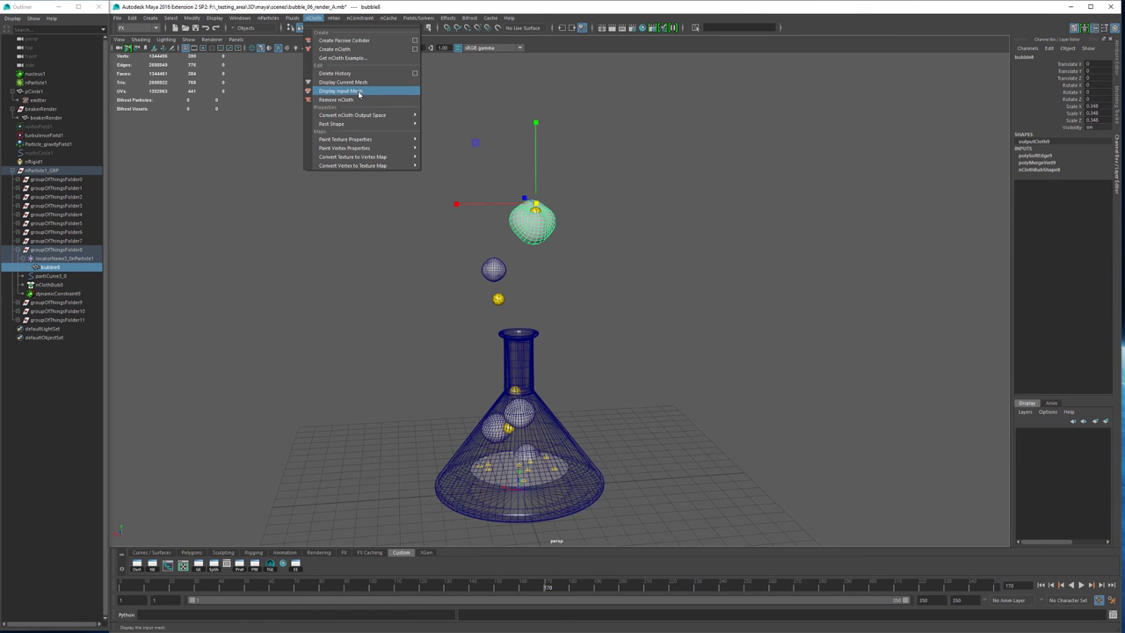
{"action": "left_click", "coordinate": [64, 261]}
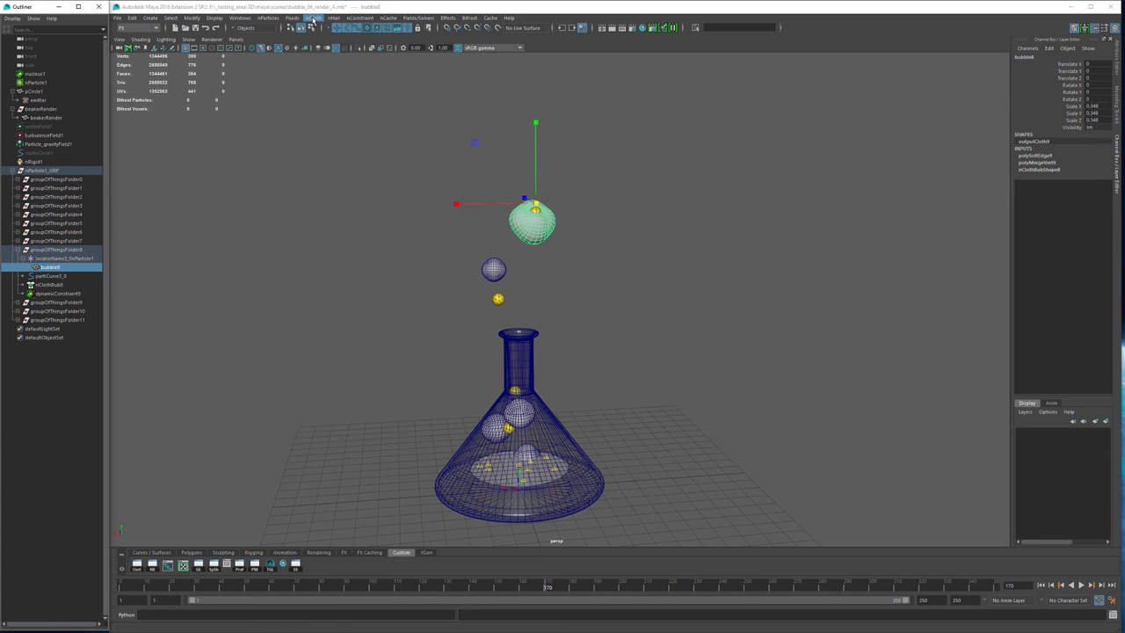
{"action": "left_click", "coordinate": [313, 19]}
{"action": "left_click", "coordinate": [349, 91]}
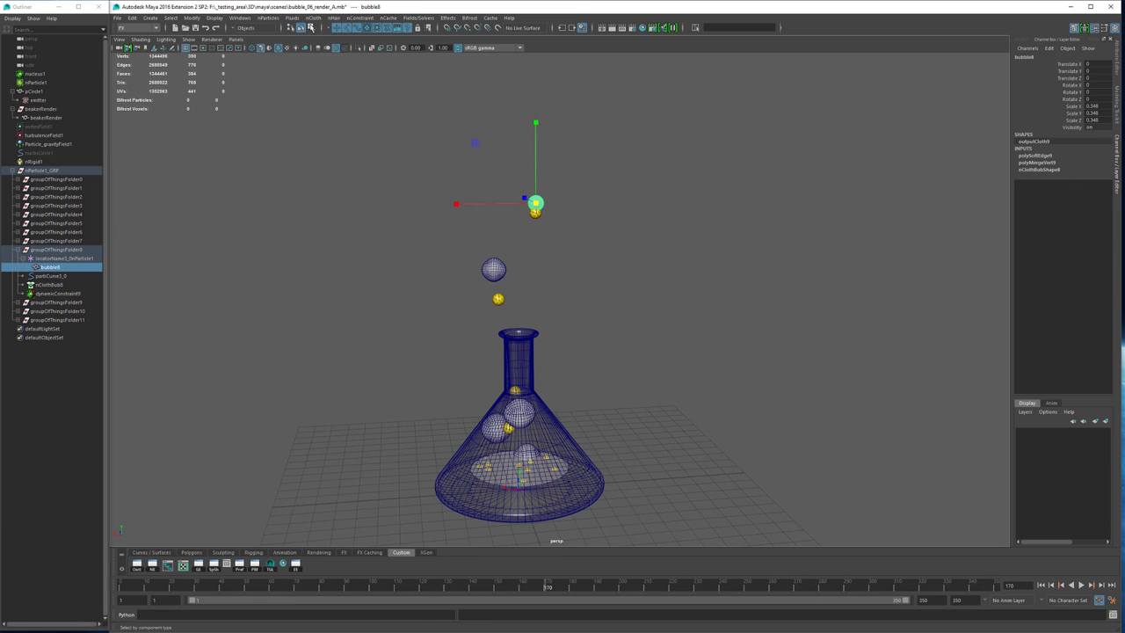
{"action": "left_click", "coordinate": [313, 19]}
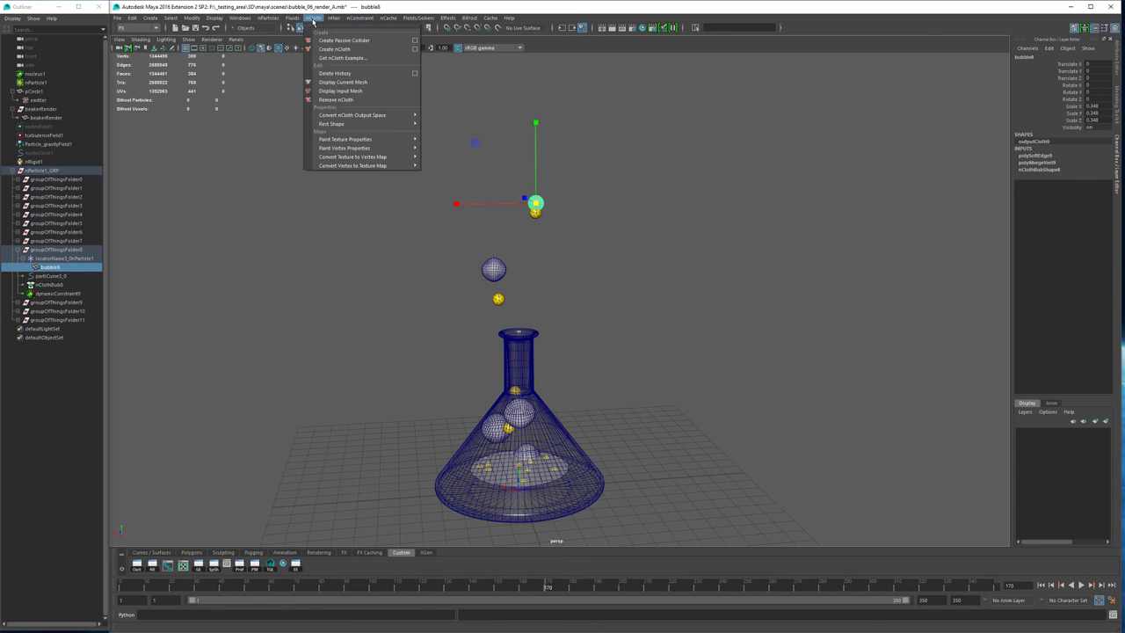
{"action": "left_click", "coordinate": [333, 85]}
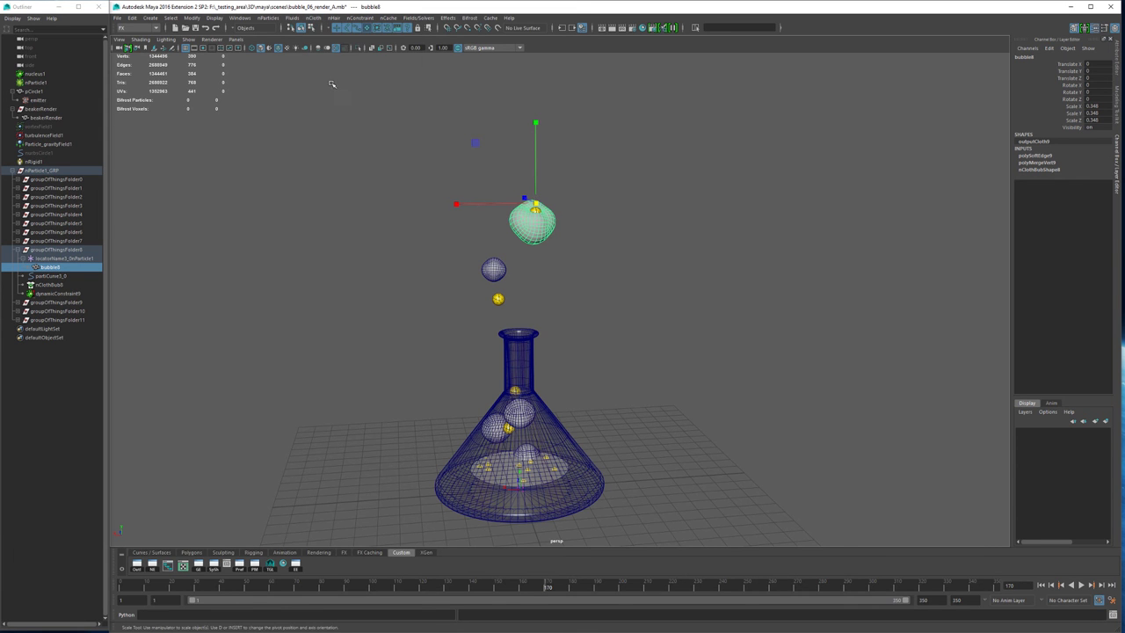
{"action": "scroll", "coordinate": [527, 203], "scroll_direction": "up", "scroll_amount": 2}
{"action": "right_click_drag", "start_coordinate": [551, 203], "coordinate": [501, 183], "text": "alt"}
{"action": "left_click_drag", "start_coordinate": [502, 182], "coordinate": [468, 241], "text": "alt"}
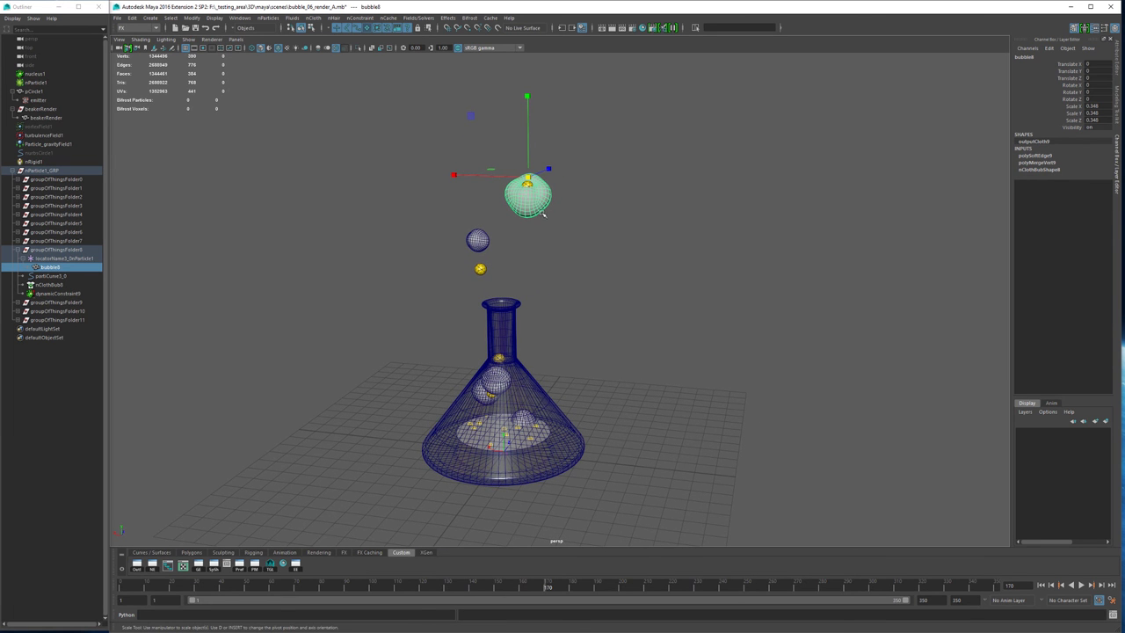
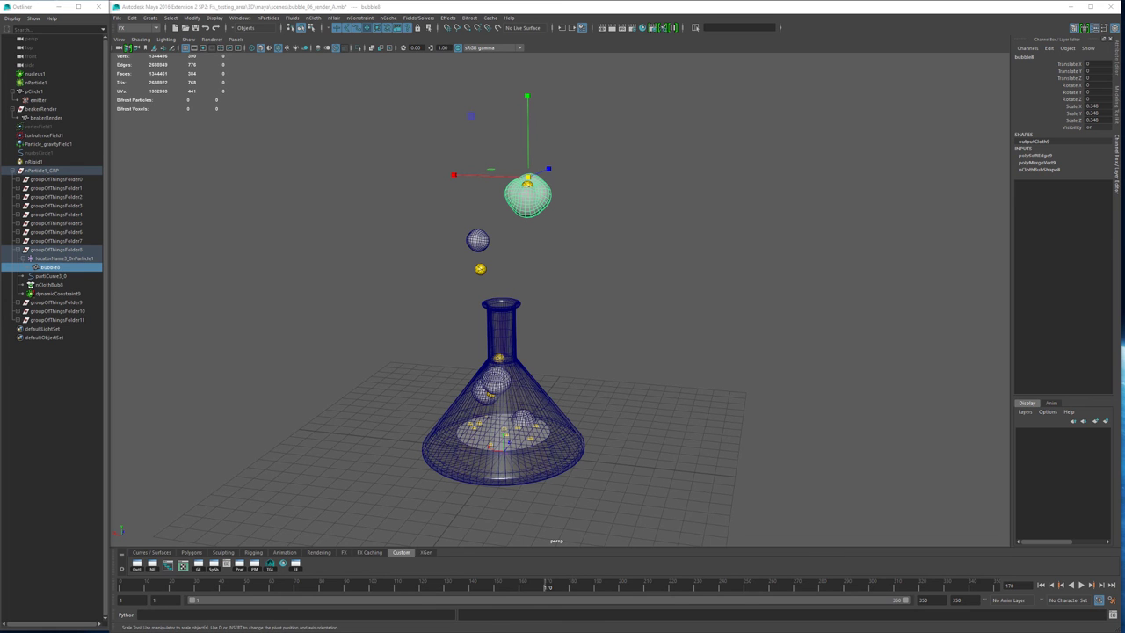
- Run only the Python script lines that import maya.mel as mel and select every object matching "bubble*"
{"action": "key", "text": "ctrl+z"}
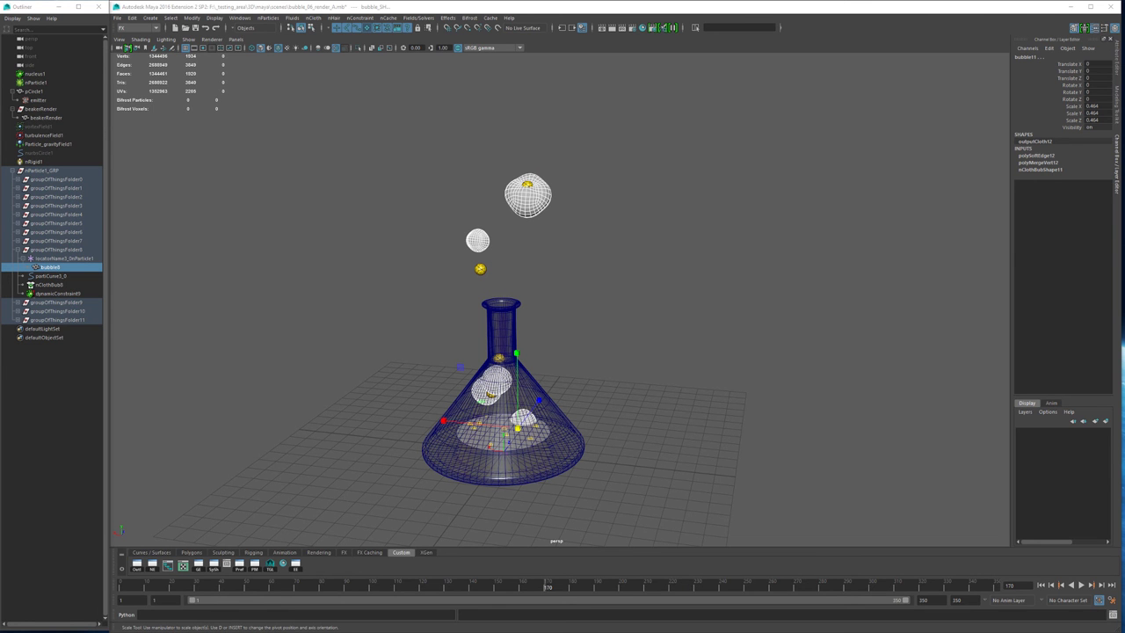
{"action": "left_click_drag", "start_coordinate": [1123, 50], "coordinate": [759, 37]}
{"action": "left_click_drag", "start_coordinate": [735, 370], "coordinate": [665, 357]}
{"action": "left_click", "coordinate": [676, 356]}
{"action": "left_click", "coordinate": [632, 343]}
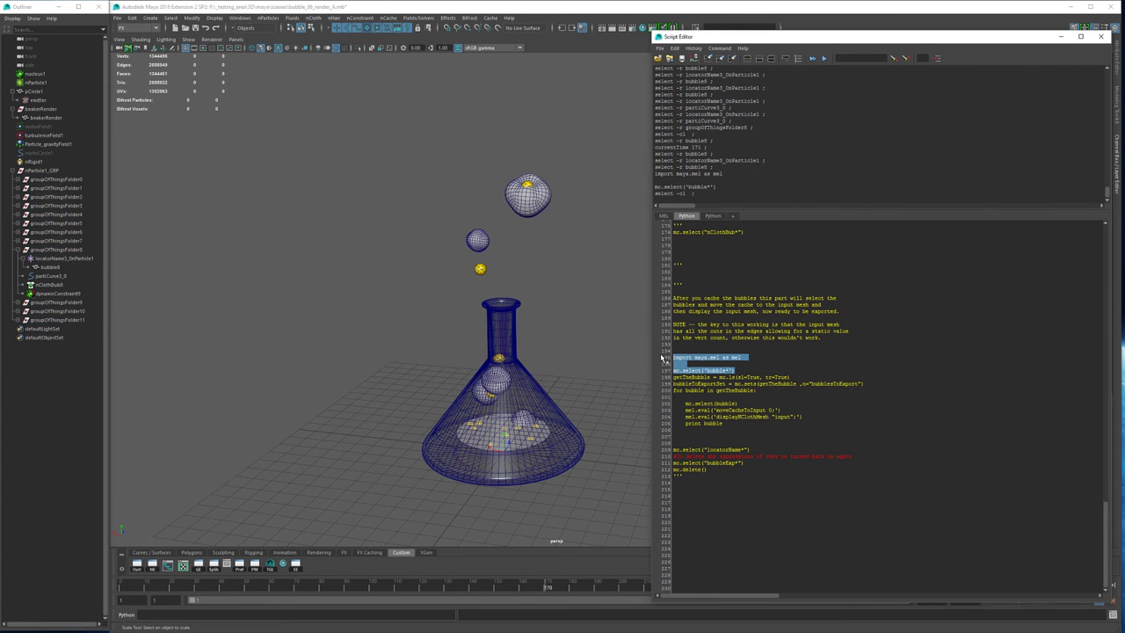
{"action": "key", "text": "ctrl+Return"}
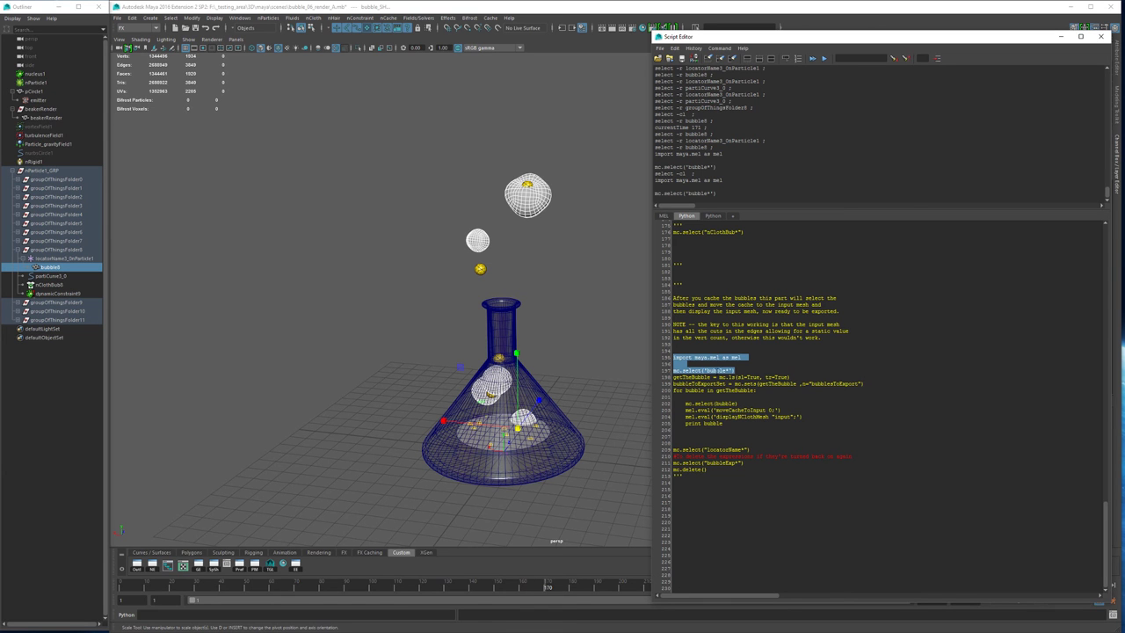
{"action": "left_click", "coordinate": [719, 370]}
{"action": "double_click", "coordinate": [718, 370]}
{"action": "left_click_drag", "start_coordinate": [735, 370], "coordinate": [664, 359]}
{"action": "key", "text": "ctrl+Return"}
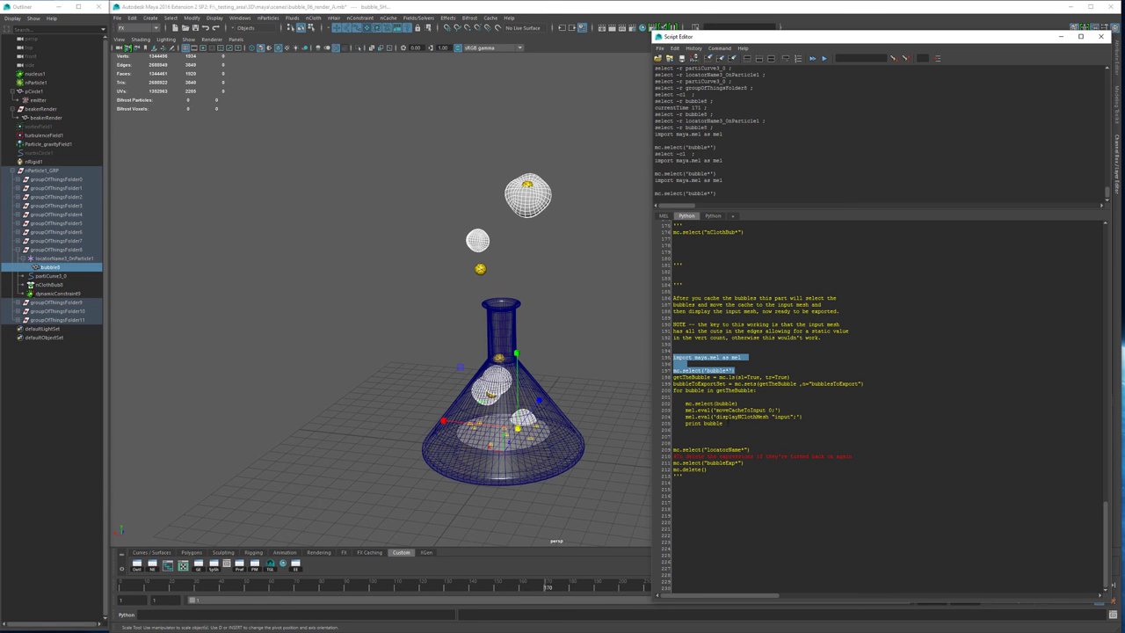
- Run the two script lines that put the selected bubbles into a set named bubblesToExport, and check the set's members
{"action": "left_click_drag", "start_coordinate": [789, 377], "coordinate": [667, 383]}
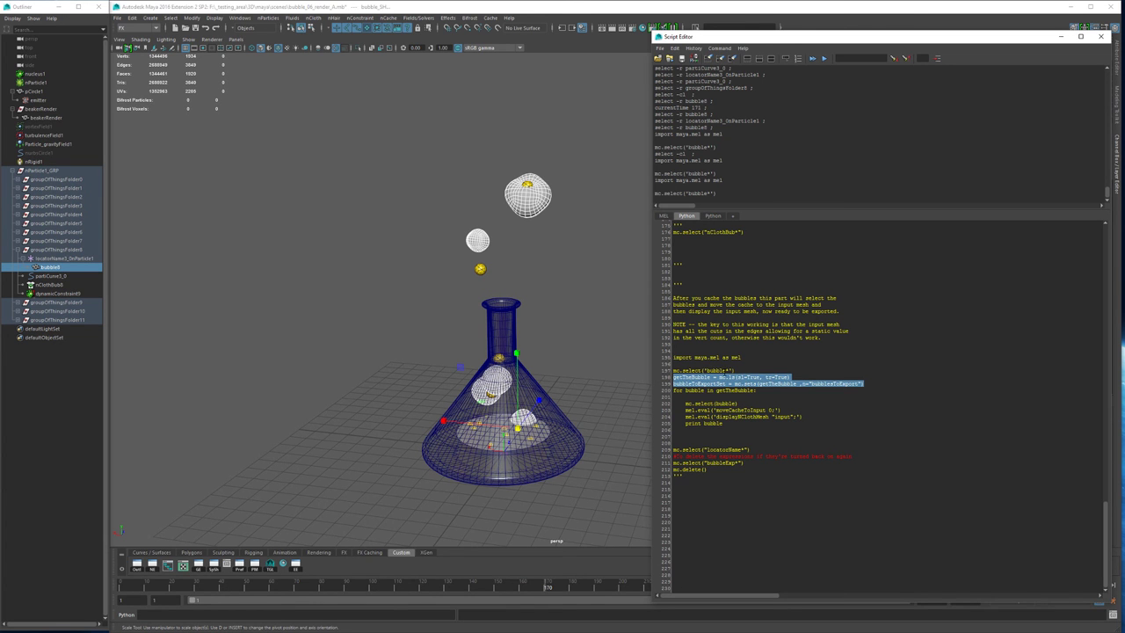
{"action": "key", "text": "ctrl+Return"}
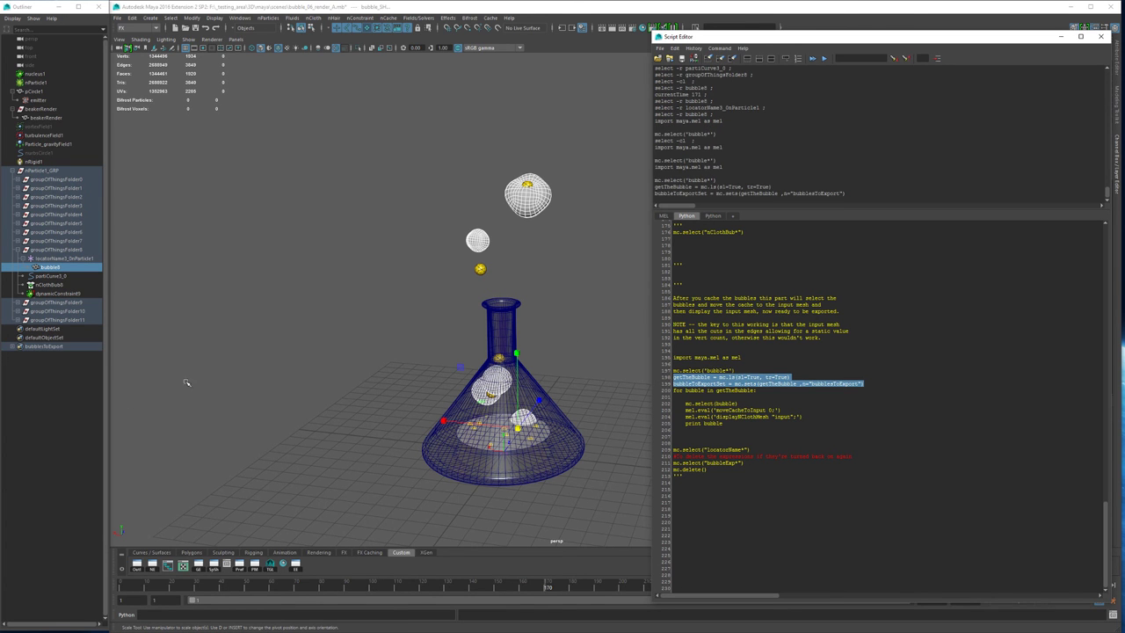
{"action": "left_click", "coordinate": [18, 347]}
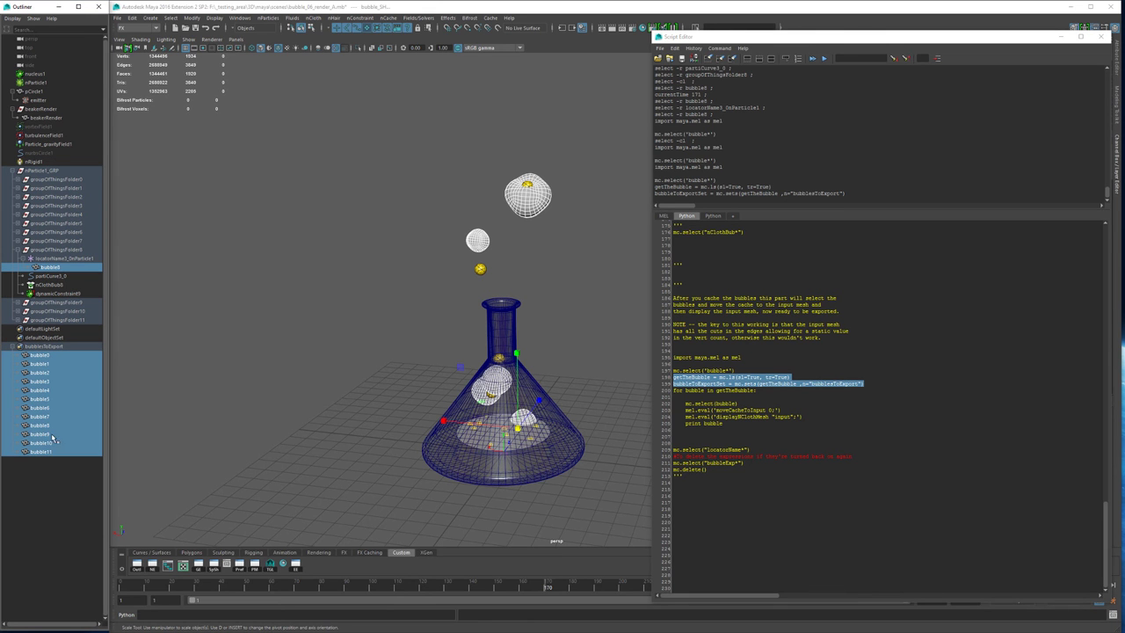
{"action": "left_click", "coordinate": [12, 347]}
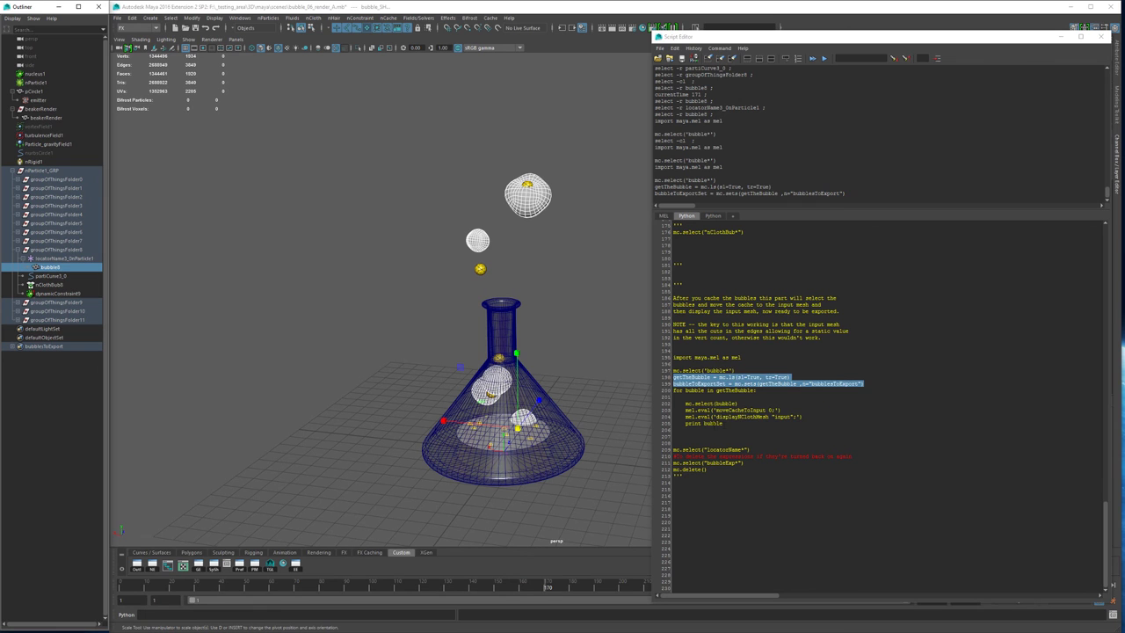
- Run the for loop that moves each bubble's cache to its input mesh and displays the nCloth input mesh
{"action": "left_click_drag", "start_coordinate": [673, 390], "coordinate": [671, 360]}
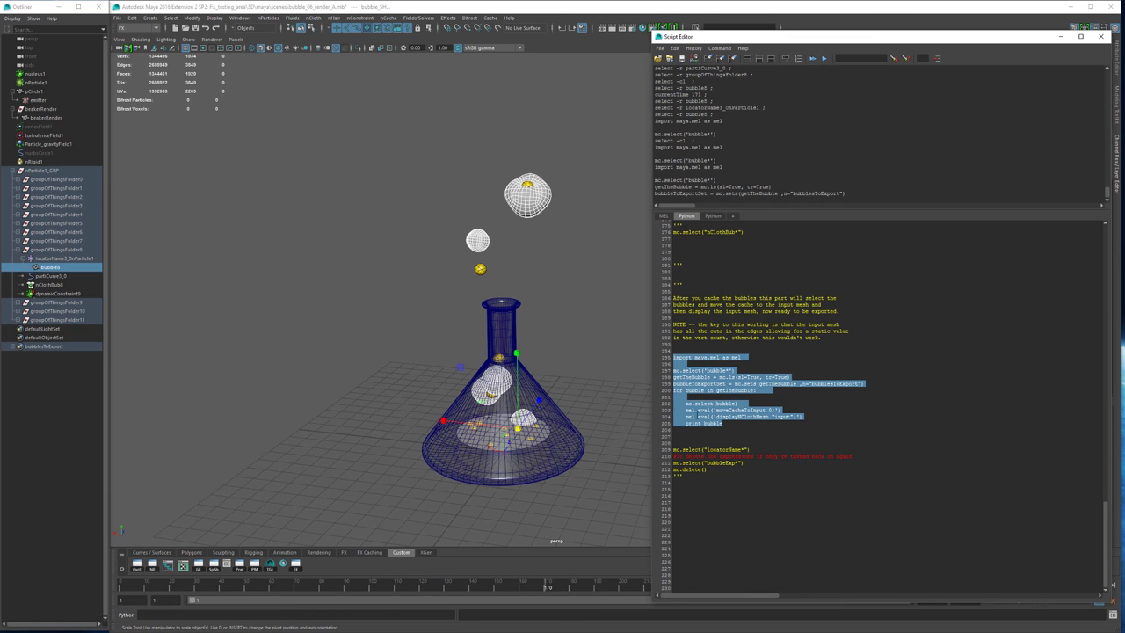
{"action": "left_click", "coordinate": [748, 424]}
{"action": "left_click_drag", "start_coordinate": [723, 423], "coordinate": [671, 396]}
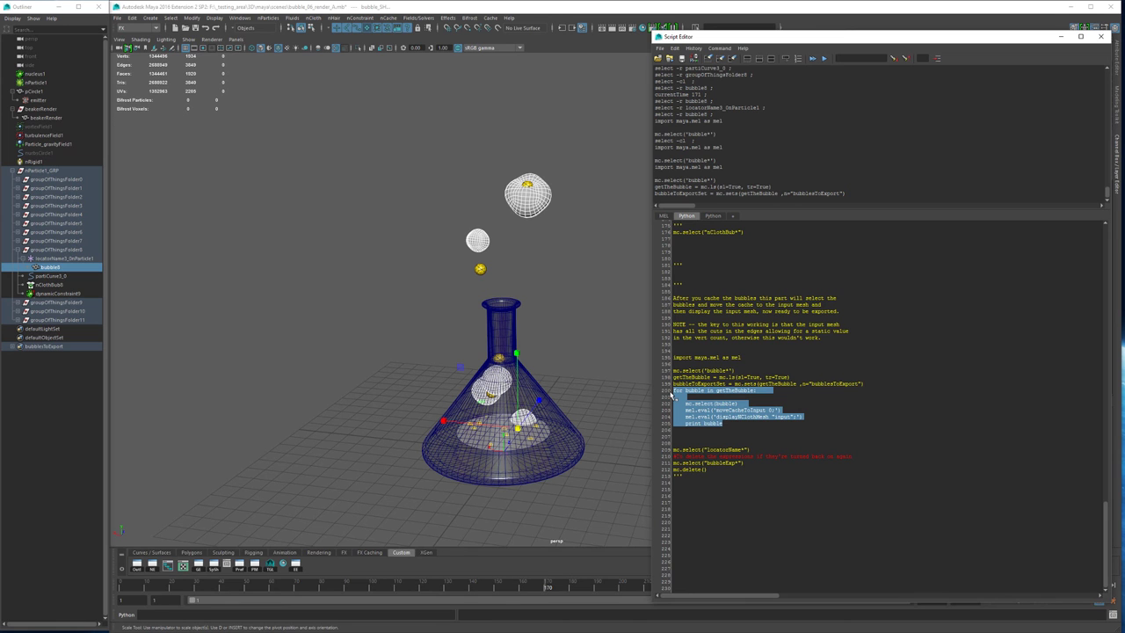
{"action": "key", "text": "ctrl+Return"}
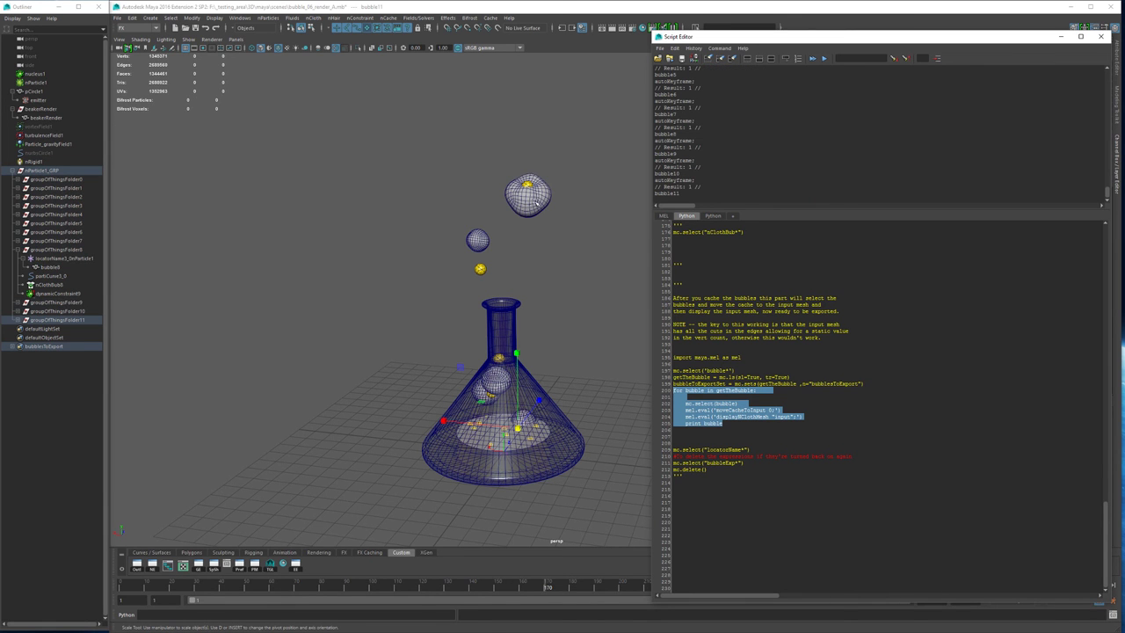
- Select the bursting bubble8 and inspect its deformed mesh up close at frames 170, 169 and 167
{"action": "left_click", "coordinate": [536, 200]}
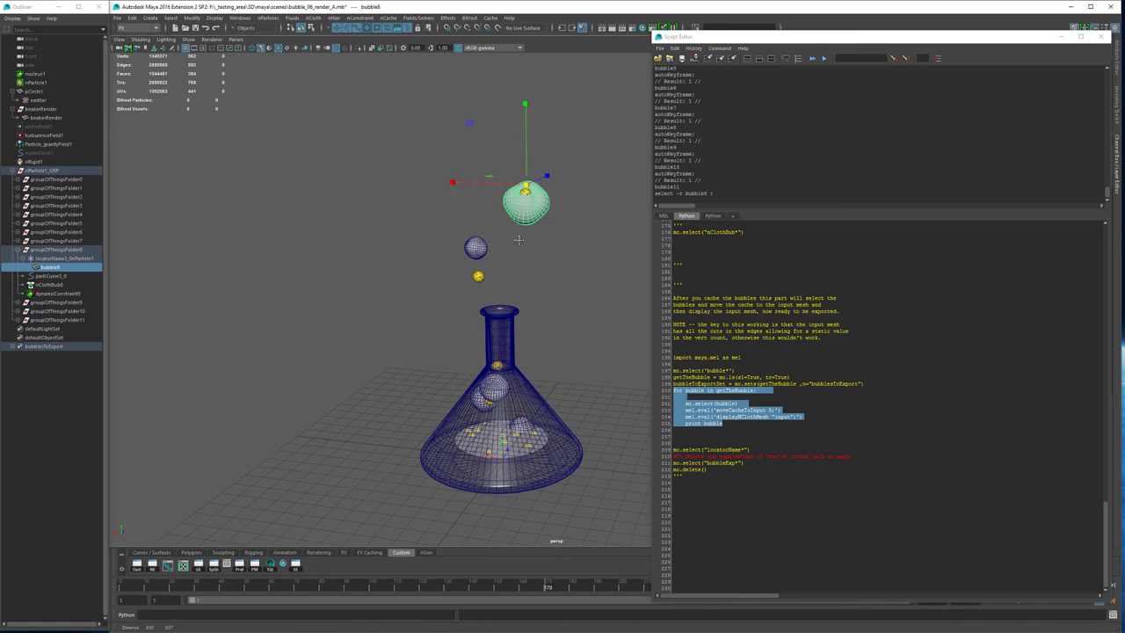
{"action": "middle_click_drag", "start_coordinate": [519, 240], "coordinate": [481, 317], "text": "alt"}
{"action": "right_click_drag", "start_coordinate": [480, 316], "coordinate": [662, 322], "text": "alt"}
{"action": "right_click_drag", "start_coordinate": [378, 304], "coordinate": [567, 304], "text": "alt"}
{"action": "middle_click_drag", "start_coordinate": [252, 296], "coordinate": [444, 296], "text": "alt"}
{"action": "left_click_drag", "start_coordinate": [445, 296], "coordinate": [514, 309], "text": "alt"}
{"action": "right_click_drag", "start_coordinate": [513, 309], "coordinate": [556, 313], "text": "alt"}
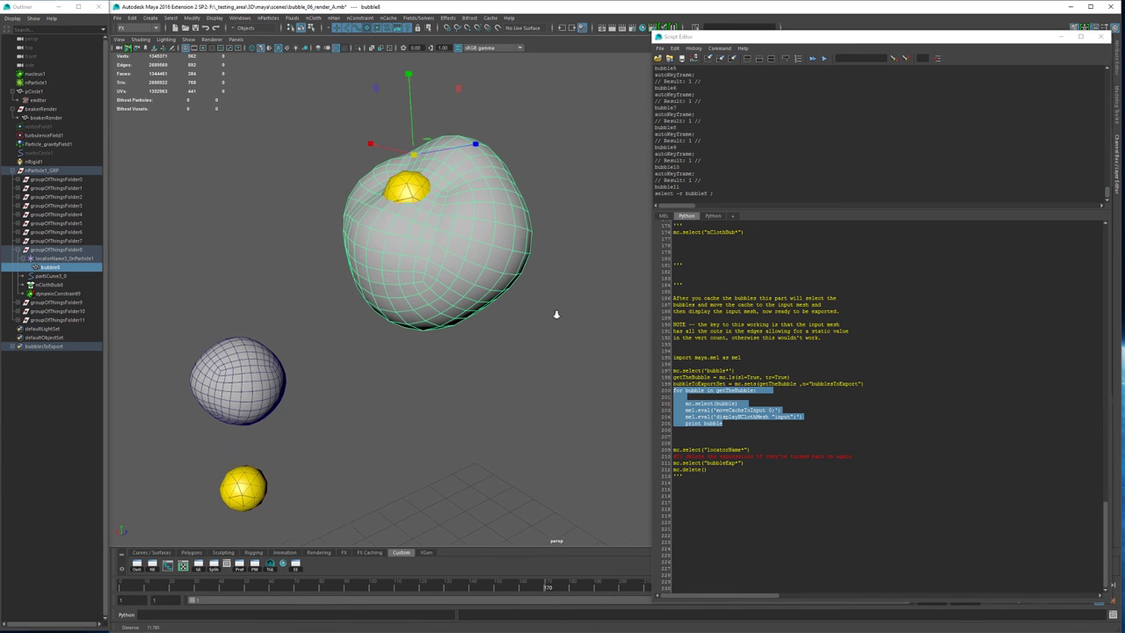
{"action": "left_click", "coordinate": [549, 588]}
{"action": "left_click_drag", "start_coordinate": [549, 588], "coordinate": [536, 585]}
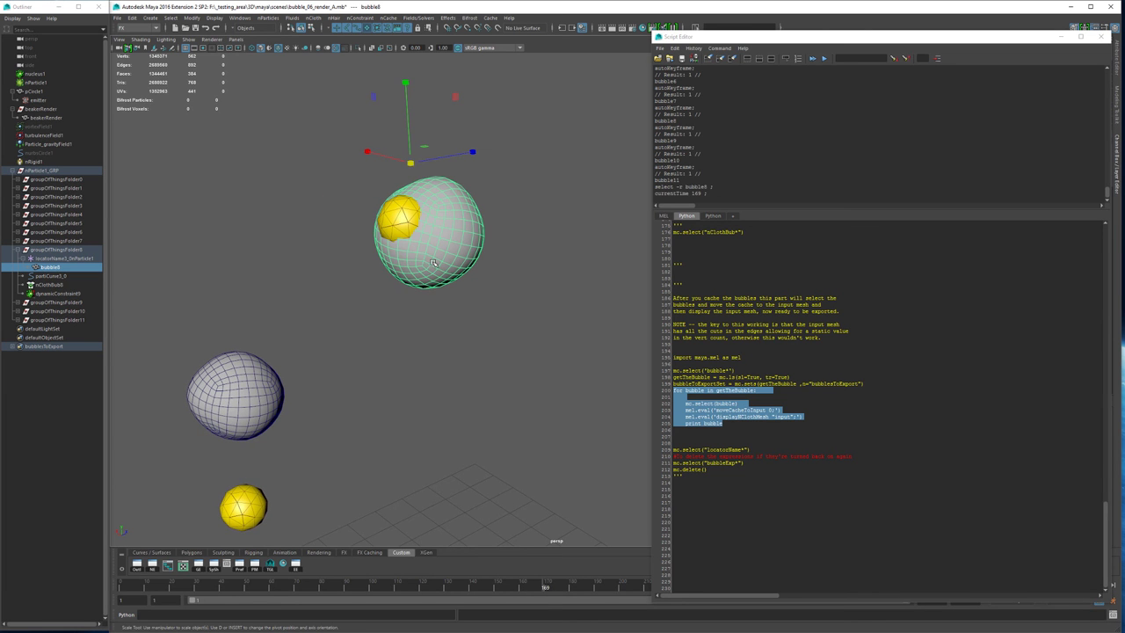
{"action": "left_click", "coordinate": [541, 587]}
- Hide the yellow particles in the perspective viewport so only the bubbles and beaker are shown
{"action": "middle_click_drag", "start_coordinate": [348, 371], "coordinate": [371, 349], "text": "alt"}
{"action": "left_click", "coordinate": [141, 40]}
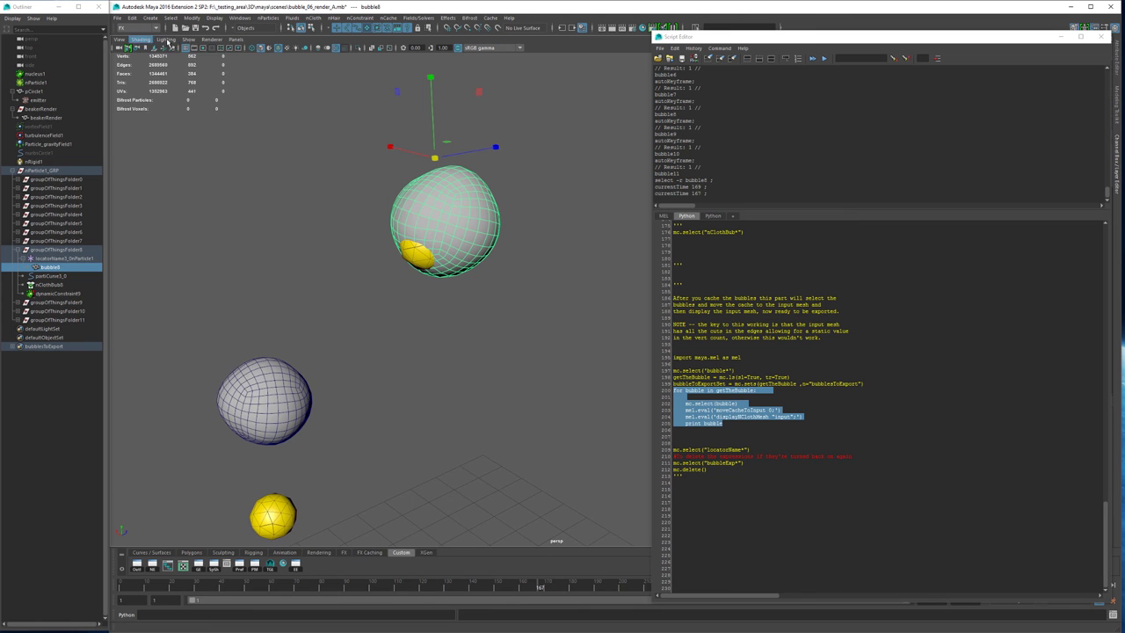
{"action": "left_click", "coordinate": [188, 40]}
{"action": "left_click", "coordinate": [221, 253]}
{"action": "right_click_drag", "start_coordinate": [364, 333], "coordinate": [335, 338], "text": "alt"}
{"action": "middle_click_drag", "start_coordinate": [335, 339], "coordinate": [384, 240], "text": "alt"}
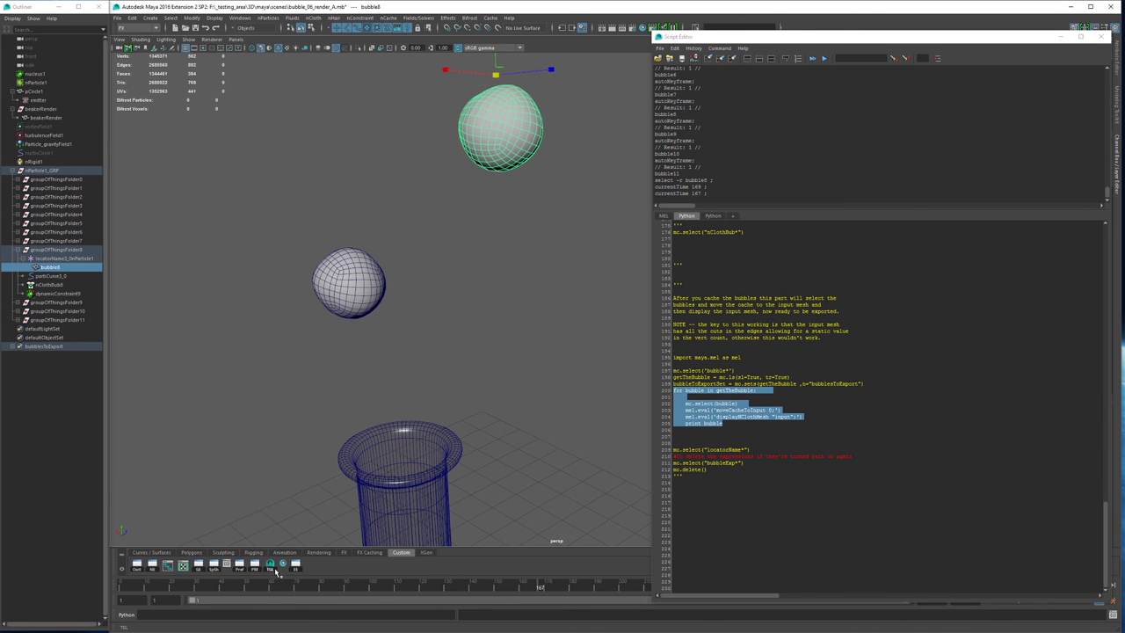
- Turn on border edge display for bubble8 with the Toggle Object tool and examine the cuts in its mesh
{"action": "left_click", "coordinate": [274, 566]}
{"action": "left_click_drag", "start_coordinate": [839, 428], "coordinate": [198, 130]}
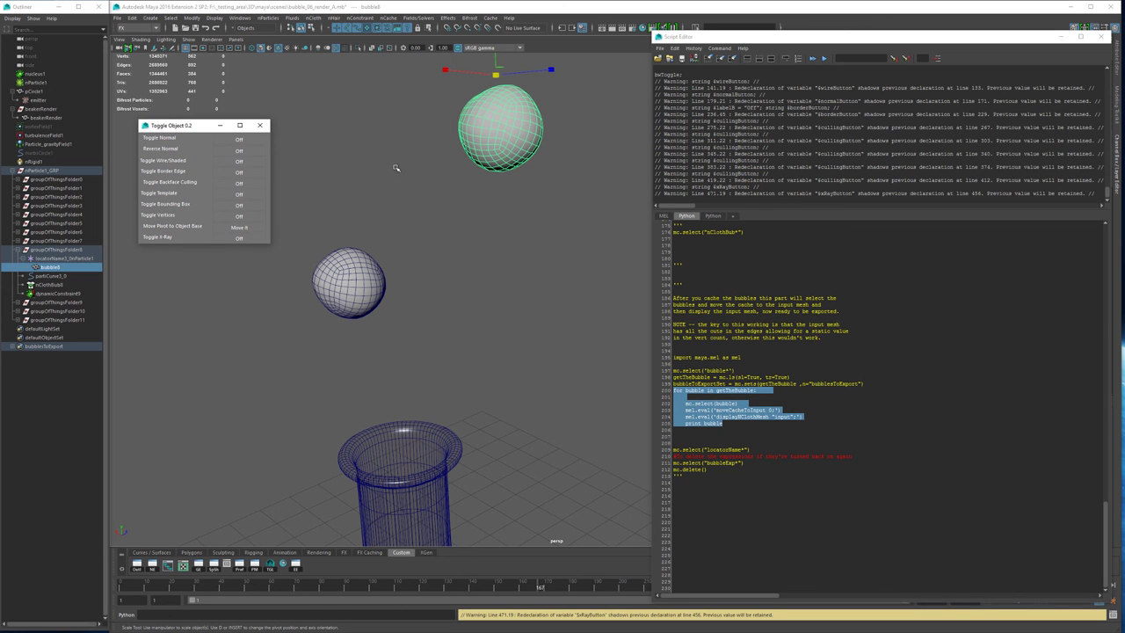
{"action": "left_click", "coordinate": [239, 173]}
{"action": "middle_click_drag", "start_coordinate": [492, 137], "coordinate": [490, 188], "text": "alt"}
{"action": "scroll", "coordinate": [491, 188], "scroll_direction": "up", "scroll_amount": 3}
{"action": "middle_click_drag", "start_coordinate": [410, 154], "coordinate": [425, 159], "text": "alt"}
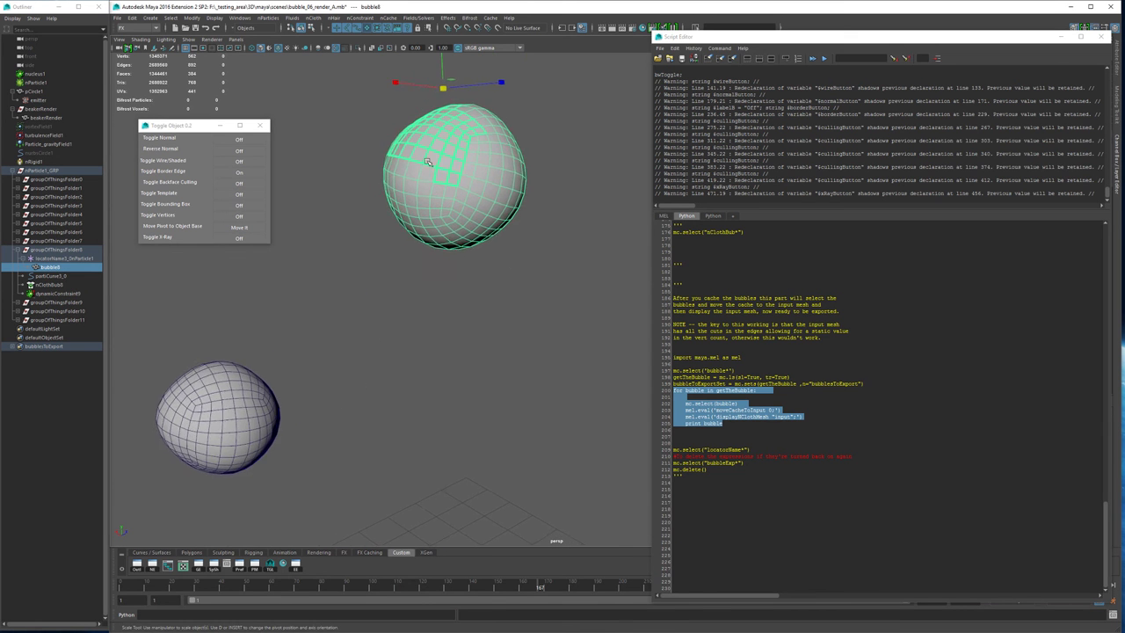
{"action": "left_click_drag", "start_coordinate": [428, 162], "coordinate": [483, 203], "text": "alt"}
{"action": "middle_click_drag", "start_coordinate": [415, 332], "coordinate": [495, 244], "text": "alt"}
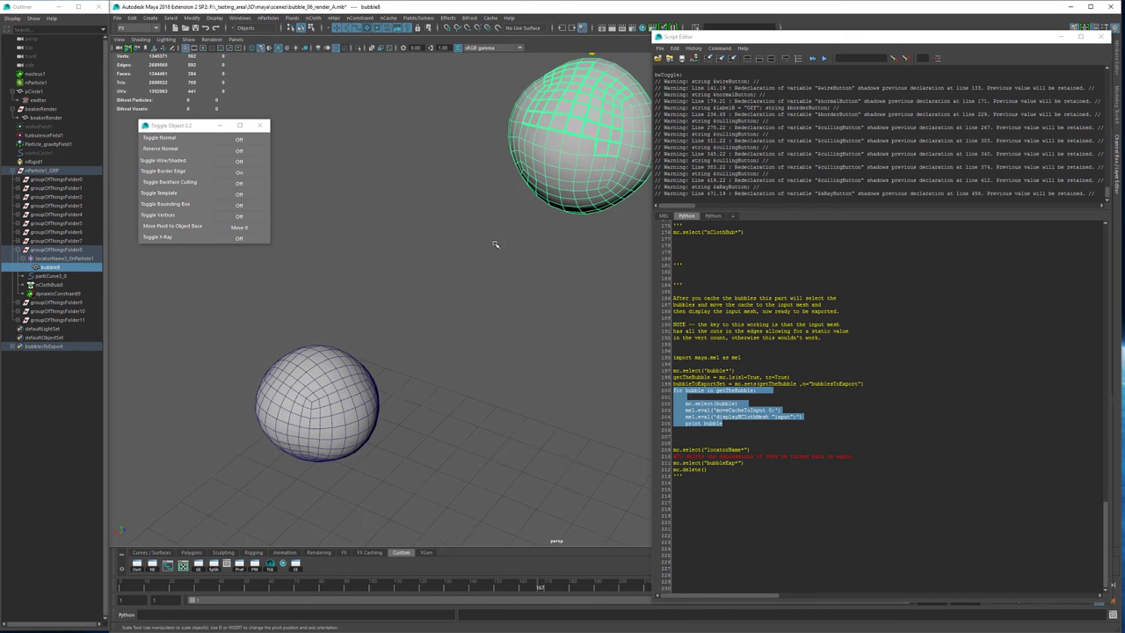
- Select the intact bubble3, go to frame 172 and compare it with the bursting bubble8 from several angles
{"action": "scroll", "coordinate": [496, 245], "scroll_direction": "down", "scroll_amount": 2}
{"action": "left_click", "coordinate": [368, 366]}
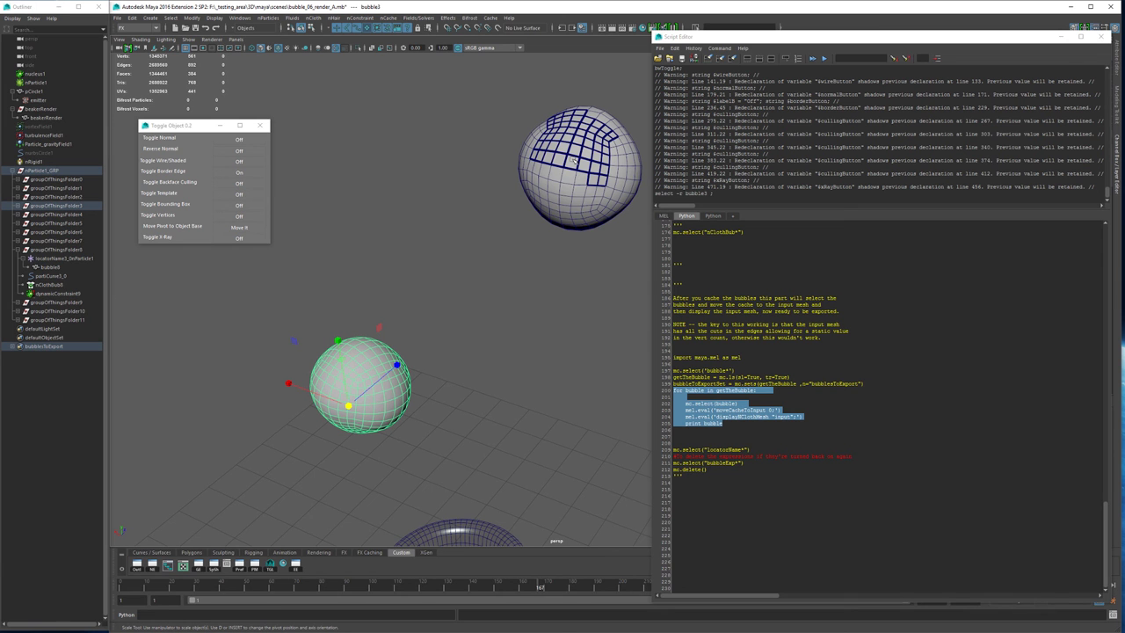
{"action": "left_click", "coordinate": [545, 587]}
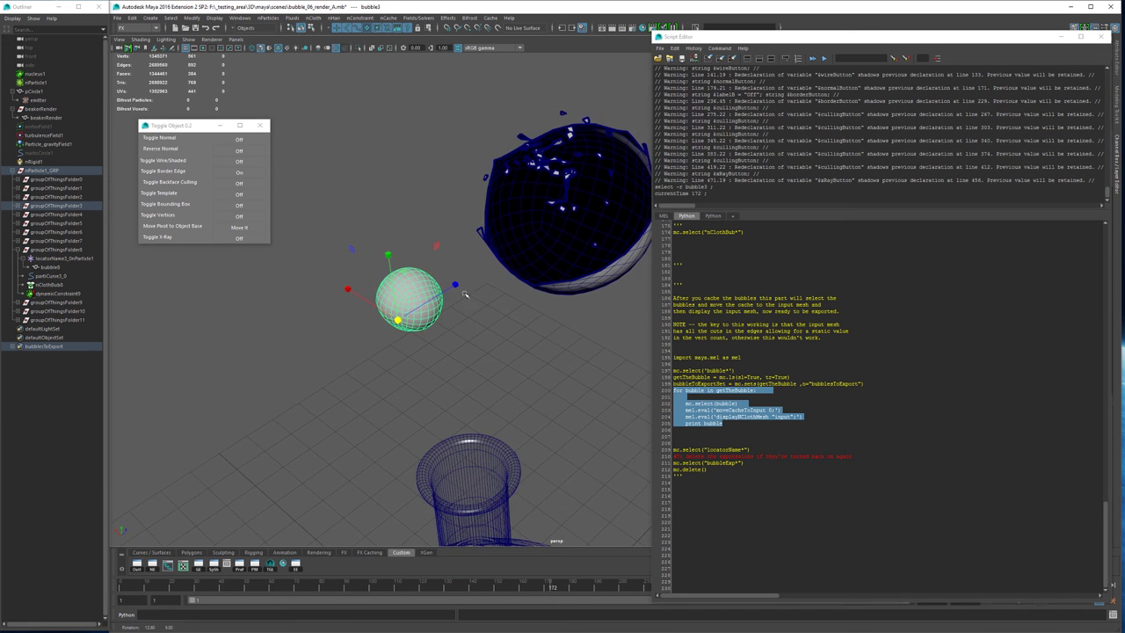
{"action": "left_click", "coordinate": [539, 209]}
{"action": "left_click_drag", "start_coordinate": [538, 208], "coordinate": [536, 205], "text": "alt"}
{"action": "left_click_drag", "start_coordinate": [513, 156], "coordinate": [592, 201], "text": "alt"}
{"action": "left_click_drag", "start_coordinate": [513, 204], "coordinate": [564, 189], "text": "alt"}
{"action": "left_click_drag", "start_coordinate": [454, 309], "coordinate": [519, 278], "text": "alt"}
{"action": "left_click", "coordinate": [461, 303]}
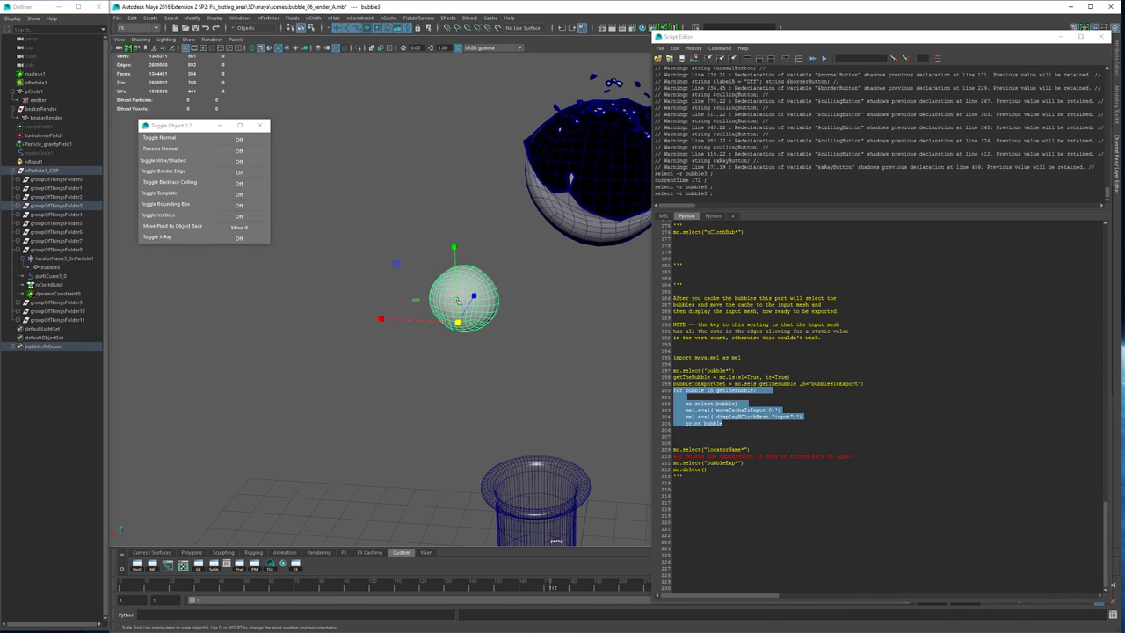
- Turn on border edge display for bubble3 with the Toggle Object tool and examine its cut edges from several angles
{"action": "left_click", "coordinate": [239, 173]}
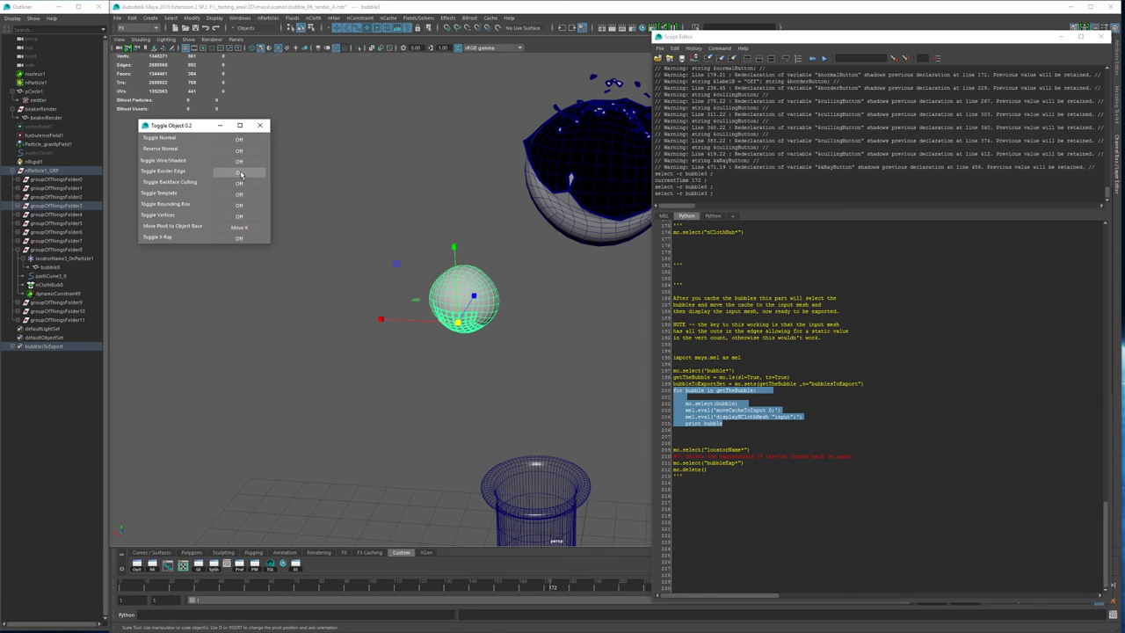
{"action": "left_click_drag", "start_coordinate": [446, 315], "coordinate": [452, 287], "text": "alt"}
{"action": "right_click_drag", "start_coordinate": [451, 286], "coordinate": [642, 293], "text": "alt"}
{"action": "left_click_drag", "start_coordinate": [431, 286], "coordinate": [291, 174], "text": "alt"}
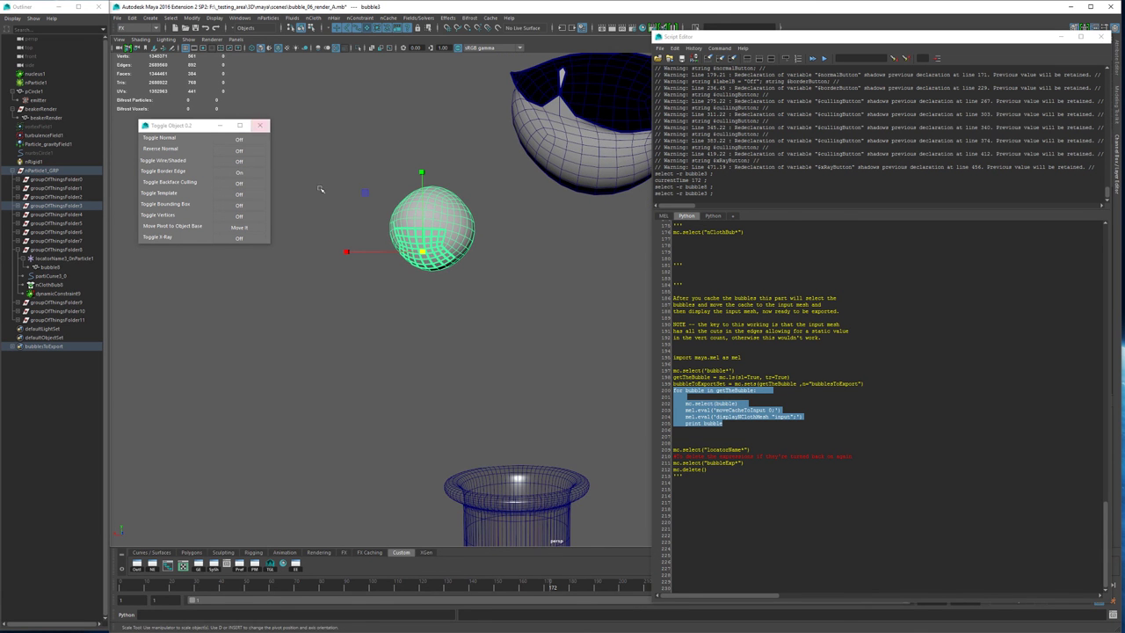
{"action": "scroll", "coordinate": [520, 307], "scroll_direction": "down", "scroll_amount": 5}
{"action": "left_click_drag", "start_coordinate": [519, 306], "coordinate": [510, 382], "text": "alt"}
{"action": "middle_click_drag", "start_coordinate": [510, 382], "coordinate": [506, 295], "text": "alt"}
{"action": "left_click_drag", "start_coordinate": [530, 269], "coordinate": [468, 305], "text": "alt"}
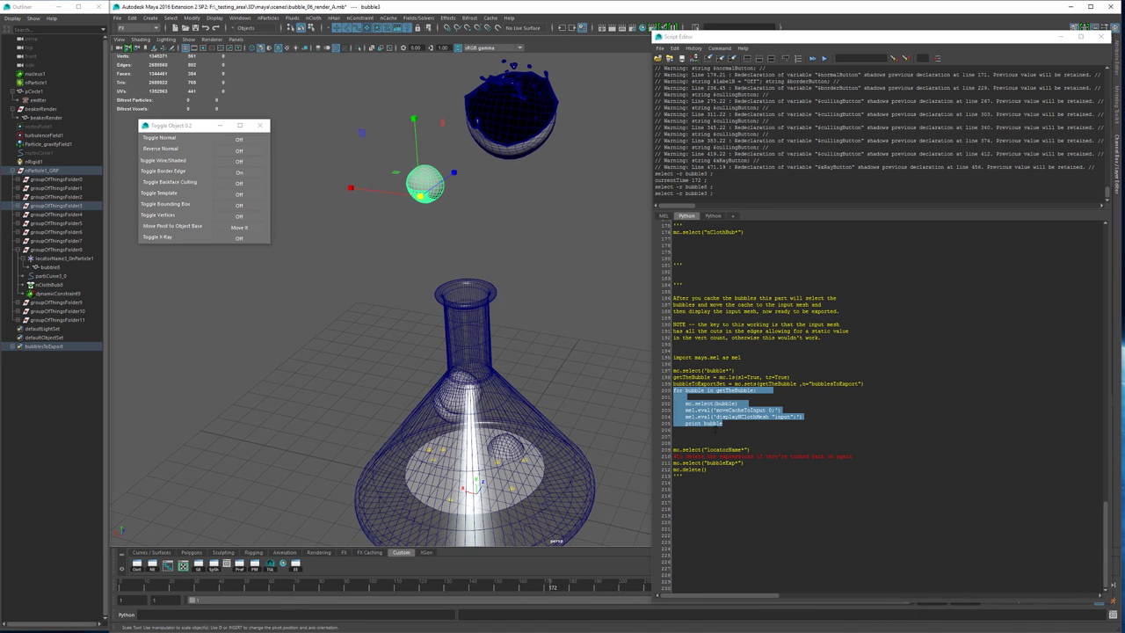
- Select bubble8 and expand the bubblesToExport set to list its member meshes
{"action": "left_click", "coordinate": [612, 161]}
{"action": "left_click", "coordinate": [513, 138]}
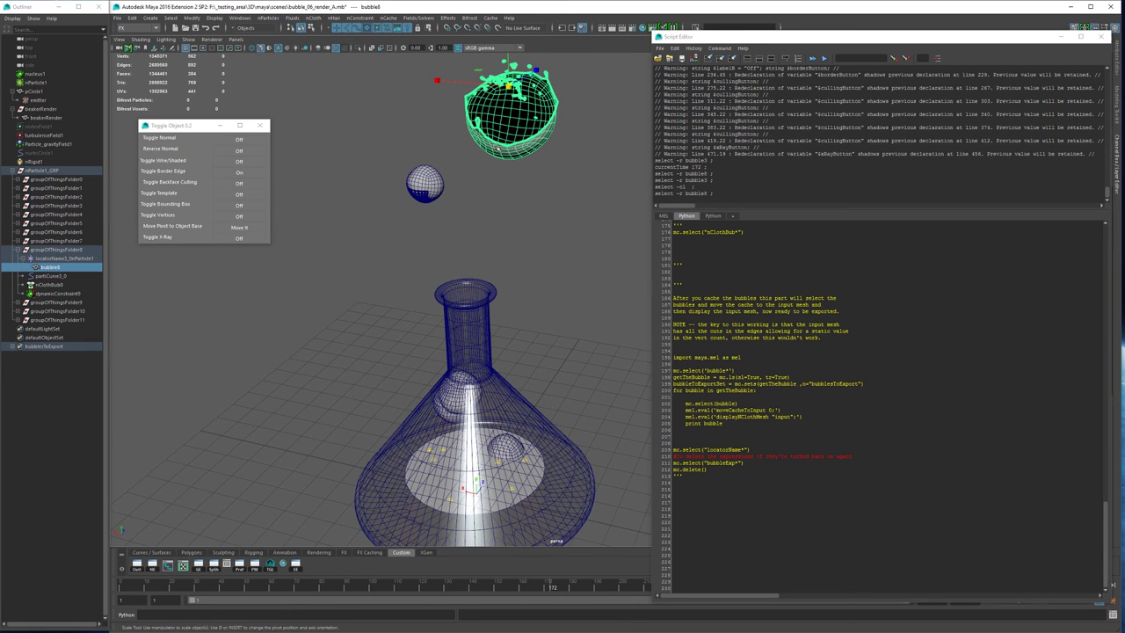
{"action": "left_click", "coordinate": [20, 346]}
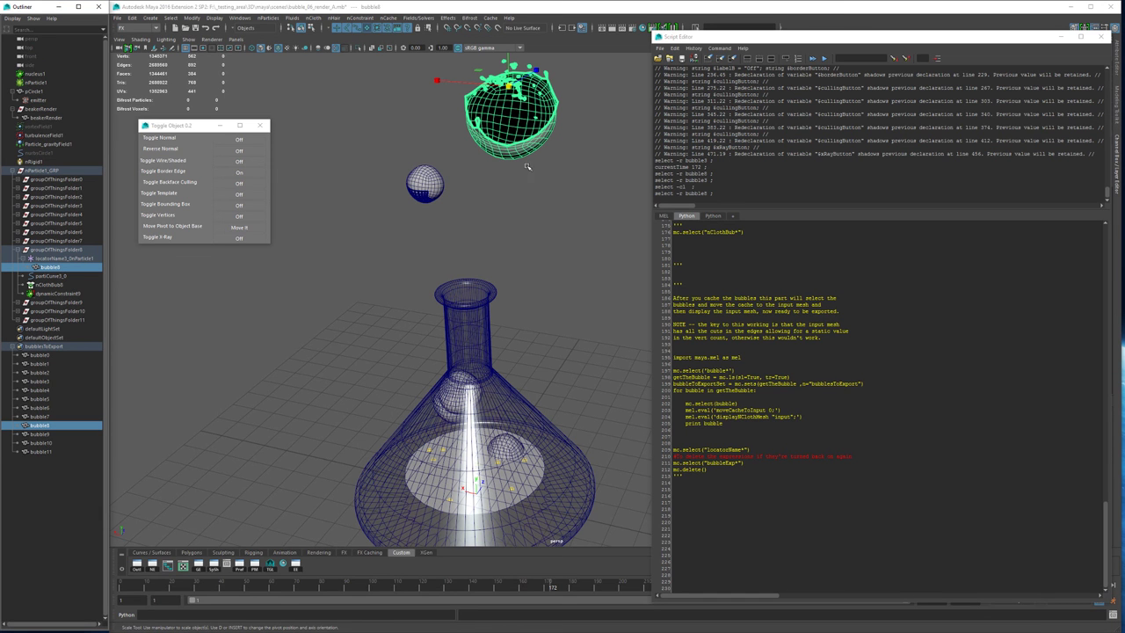
- Scrub the timeline through bubble8's burst, return to frame 172 and reselect bubble8
{"action": "left_click", "coordinate": [546, 587]}
{"action": "left_click_drag", "start_coordinate": [530, 587], "coordinate": [582, 587]}
{"action": "scroll", "coordinate": [492, 195], "scroll_direction": "down", "scroll_amount": 4}
{"action": "middle_click_drag", "start_coordinate": [461, 232], "coordinate": [431, 284], "text": "alt"}
{"action": "scroll", "coordinate": [432, 284], "scroll_direction": "up", "scroll_amount": 1}
{"action": "left_click_drag", "start_coordinate": [576, 585], "coordinate": [552, 585]}
{"action": "left_click", "coordinate": [509, 247]}
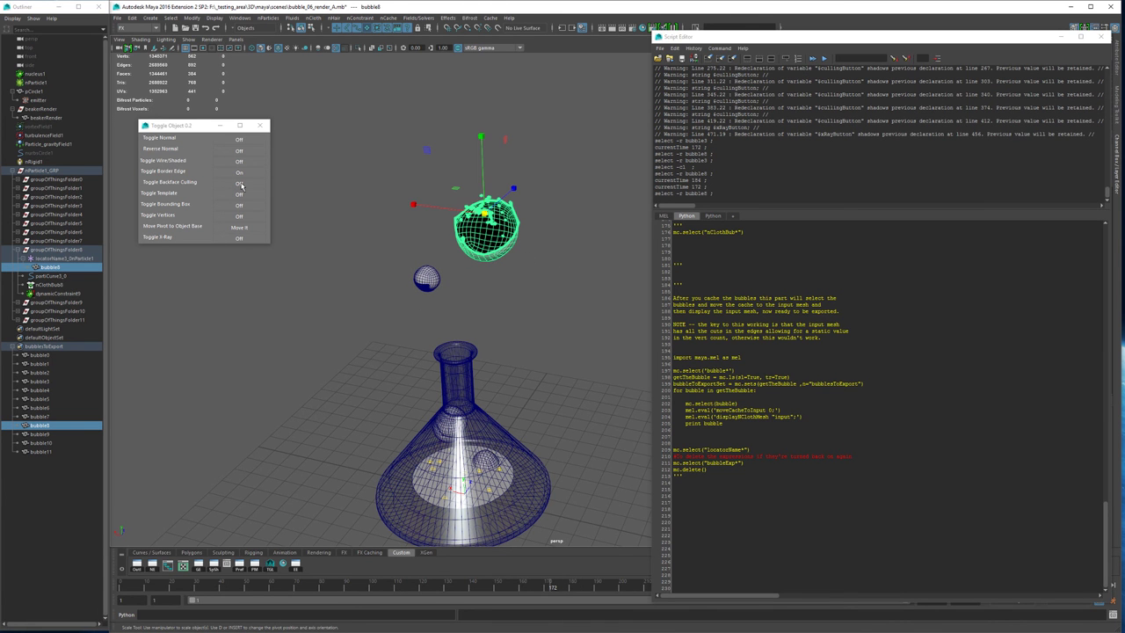
- Step back and forth through the frames around bubble8's burst, between about frames 161 and 171, ending on frame 168
{"action": "key", "text": "alt+comma"}
{"action": "key", "text": "alt+comma"}
{"action": "key", "text": "alt+comma"}
{"action": "key", "text": "alt+comma"}
{"action": "key", "text": "alt+comma"}
{"action": "key", "text": "alt+comma"}
{"action": "key", "text": "alt+comma"}
{"action": "key", "text": "alt+comma"}
{"action": "key", "text": "alt+comma"}
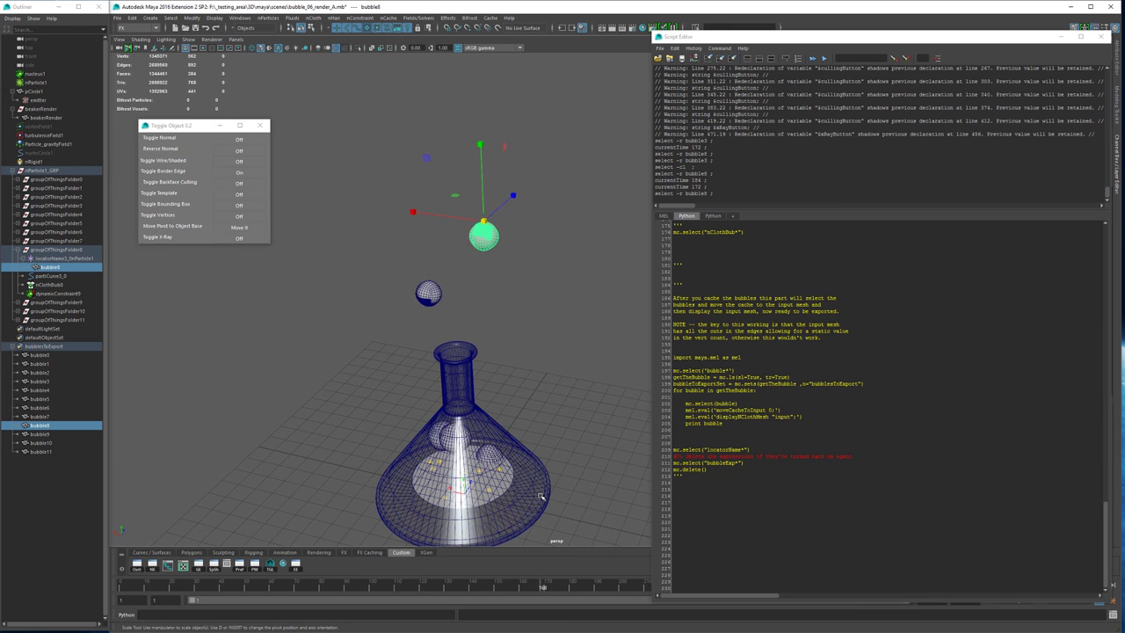
{"action": "key", "text": "alt+period"}
{"action": "key", "text": "alt+period"}
{"action": "key", "text": "alt+period"}
{"action": "key", "text": "alt+period"}
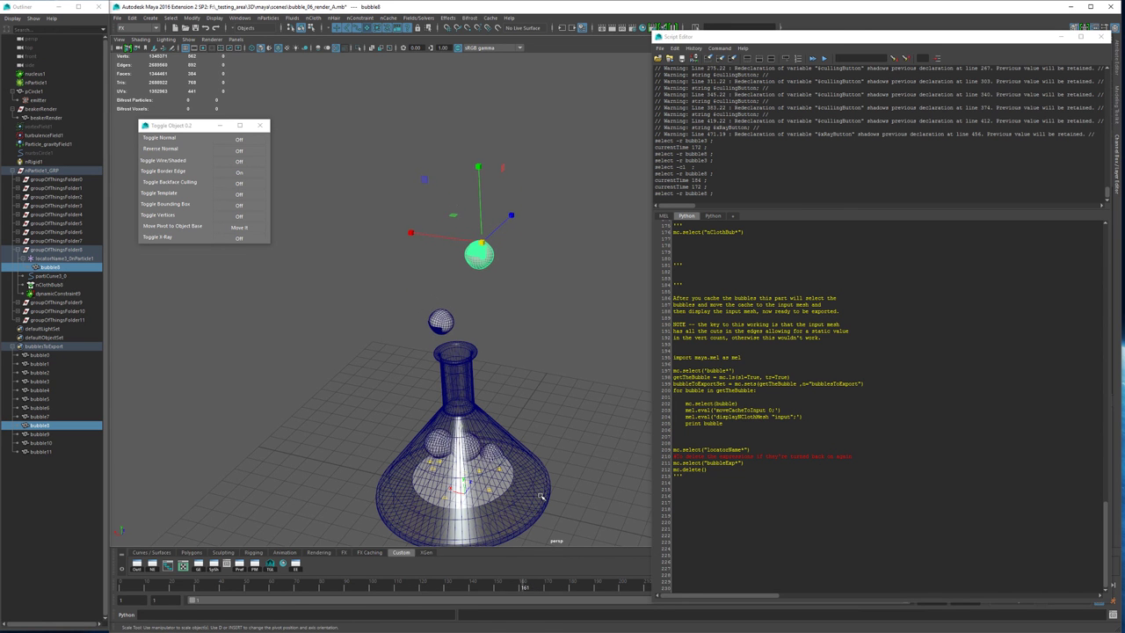
{"action": "key", "text": "alt+period"}
{"action": "key", "text": "alt+period"}
{"action": "key", "text": "alt+period"}
{"action": "key", "text": "alt+period"}
{"action": "key", "text": "alt+period"}
{"action": "key", "text": "alt+period"}
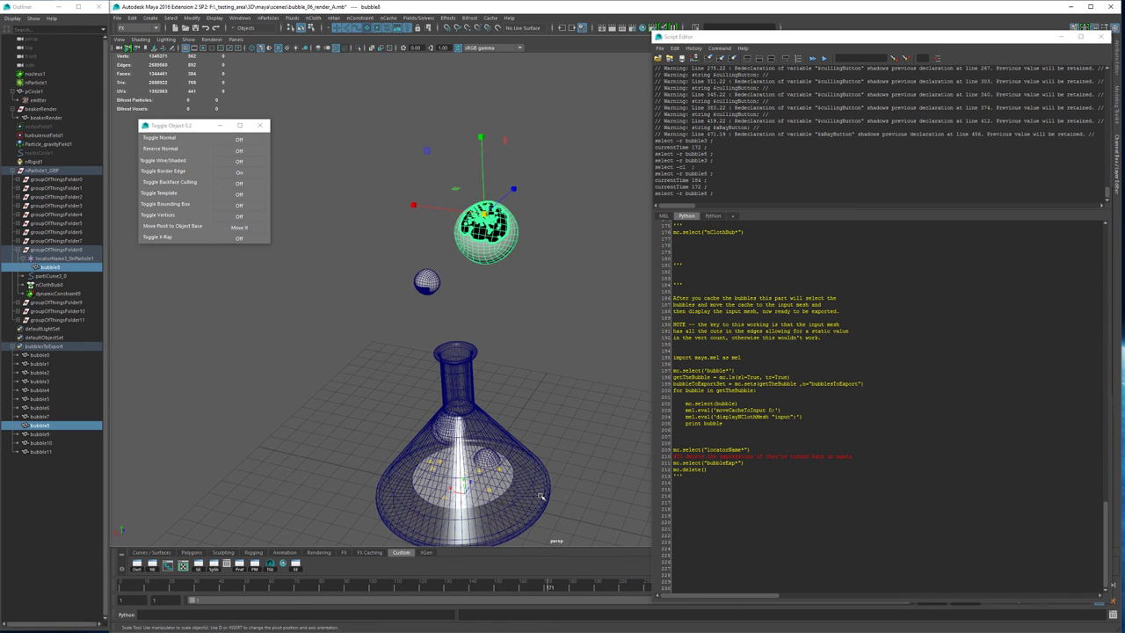
{"action": "key", "text": "alt+comma"}
{"action": "key", "text": "alt+comma"}
{"action": "key", "text": "alt+comma"}
{"action": "key", "text": "alt+comma"}
{"action": "key", "text": "alt+comma"}
{"action": "key", "text": "alt+comma"}
{"action": "key", "text": "alt+comma"}
{"action": "key", "text": "alt+comma"}
{"action": "key", "text": "alt+comma"}
{"action": "key", "text": "alt+comma"}
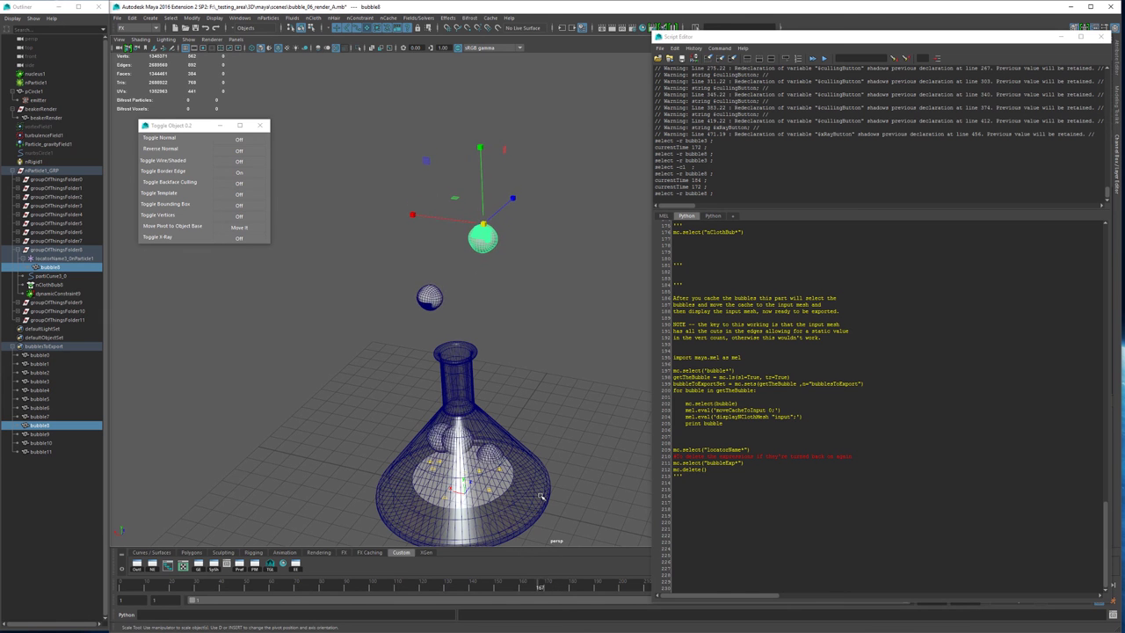
{"action": "key", "text": "alt+period"}
{"action": "key", "text": "alt+period"}
{"action": "key", "text": "alt+period"}
{"action": "key", "text": "alt+period"}
{"action": "key", "text": "alt+period"}
{"action": "key", "text": "alt+period"}
{"action": "key", "text": "alt+period"}
{"action": "key", "text": "alt+period"}
{"action": "key", "text": "alt+period"}
{"action": "key", "text": "alt+period"}
{"action": "key", "text": "alt+comma"}
{"action": "key", "text": "alt+comma"}
{"action": "key", "text": "alt+comma"}
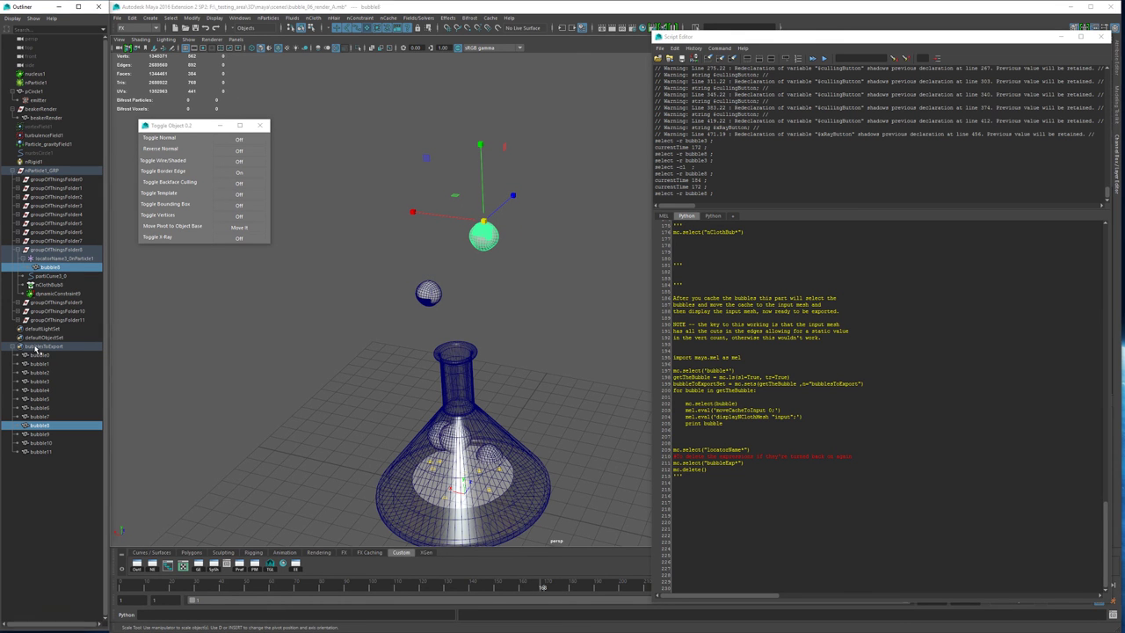
- Select the bubblesToExport set, move the Script Editor out of the way, and select bubble8's parent locator
{"action": "left_click", "coordinate": [37, 346]}
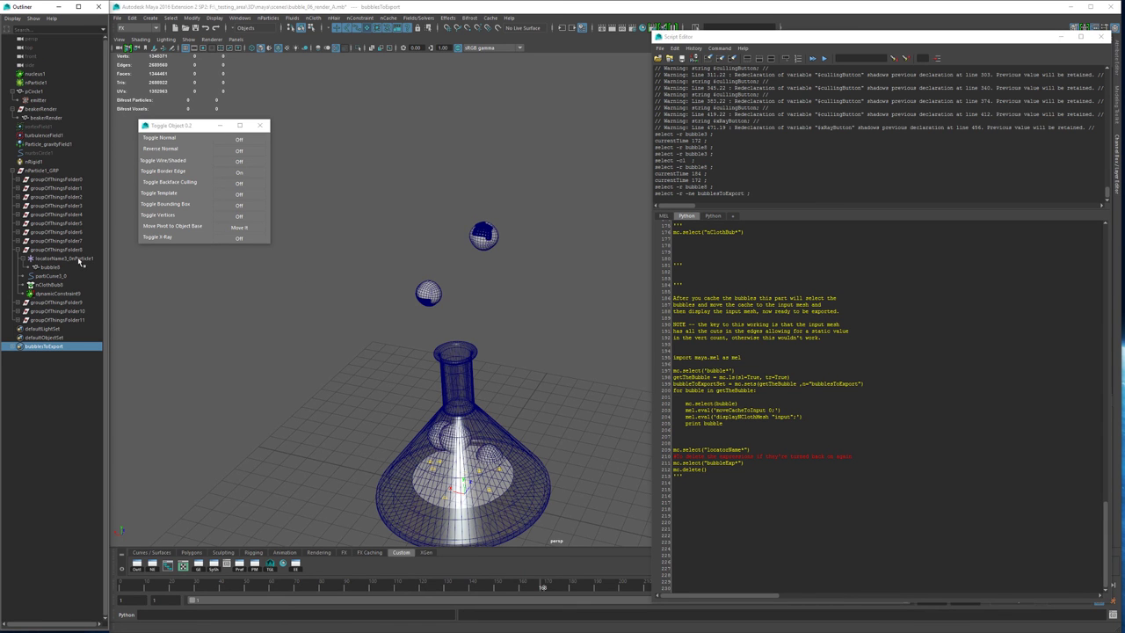
{"action": "left_click_drag", "start_coordinate": [847, 39], "coordinate": [1124, 48]}
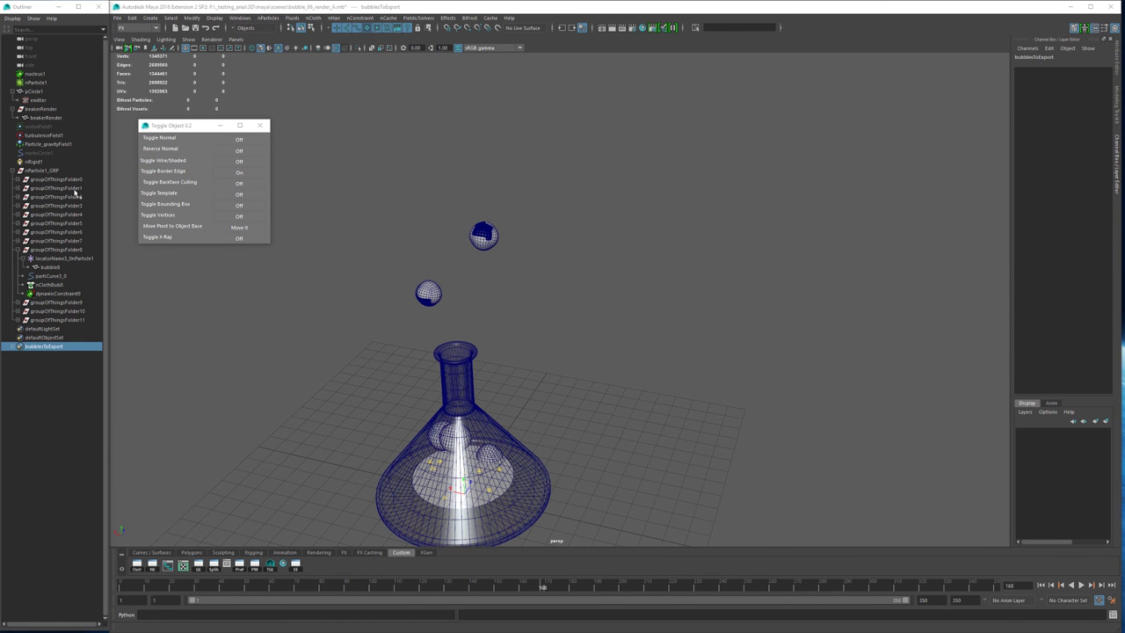
{"action": "left_click", "coordinate": [76, 259]}
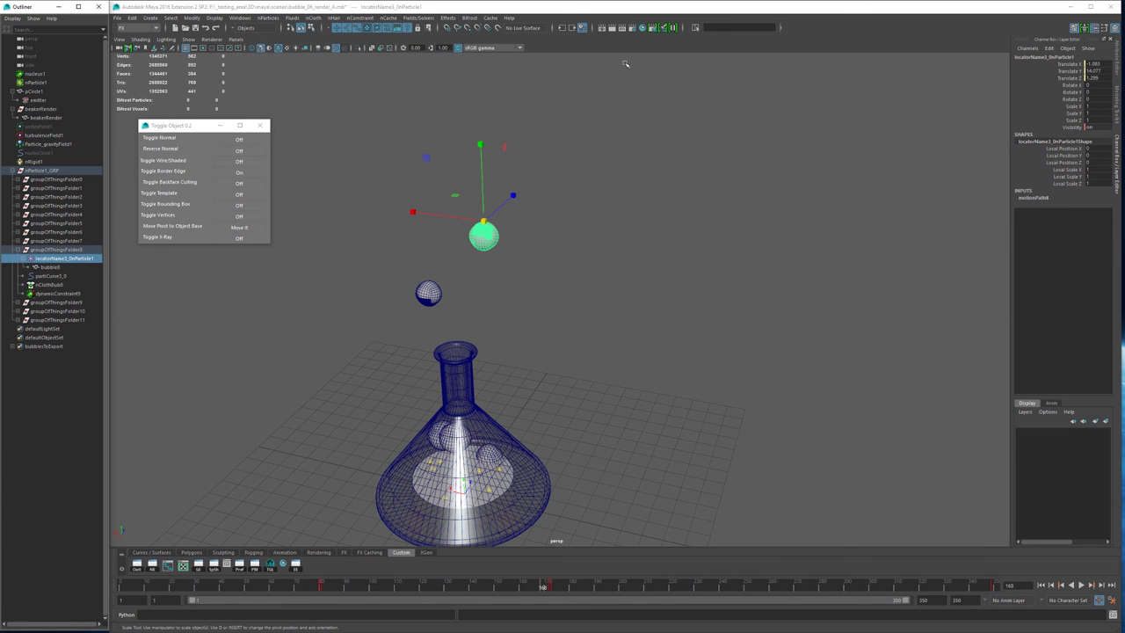
- Expand the bubblesToExport set and select all the bubble locators by name, using locatorName as the search text
{"action": "left_click", "coordinate": [736, 28]}
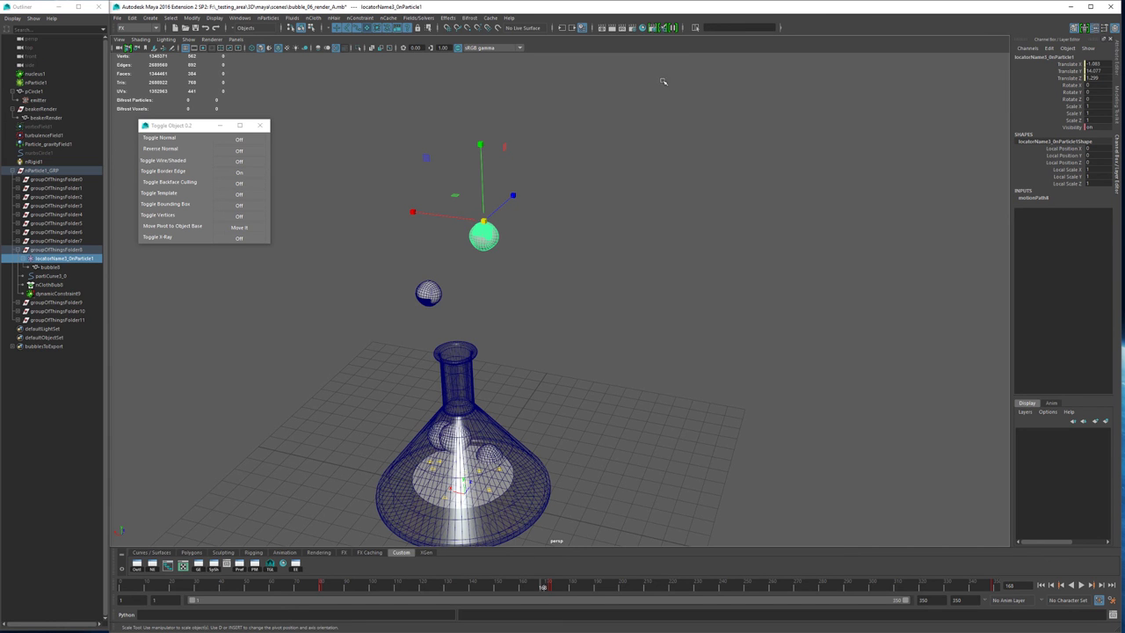
{"action": "left_click", "coordinate": [15, 347]}
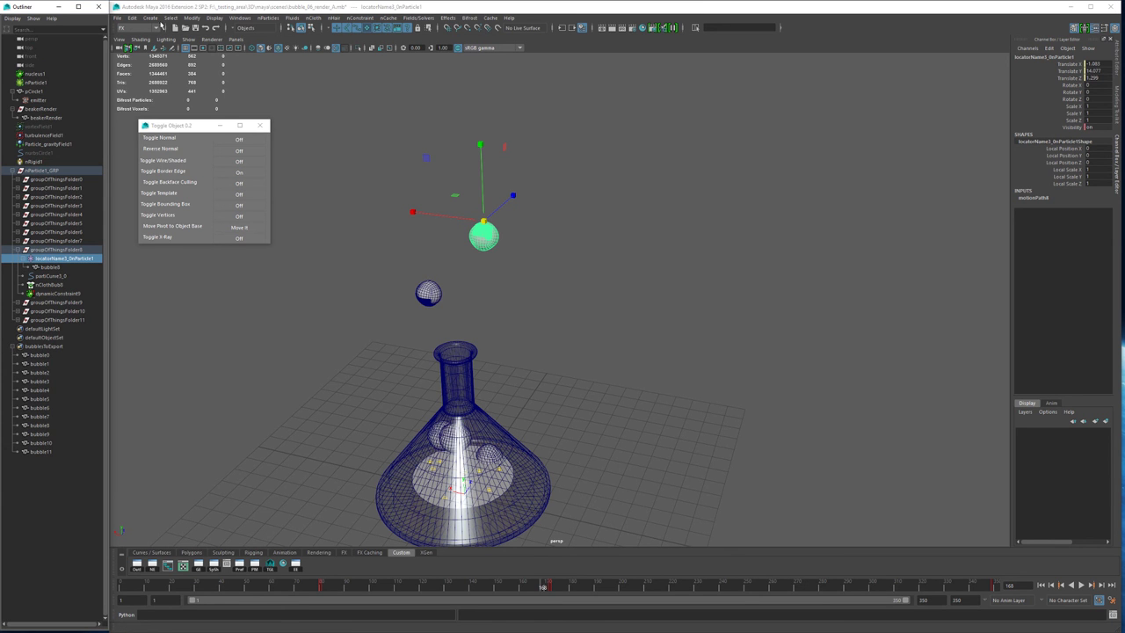
{"action": "left_click", "coordinate": [116, 19]}
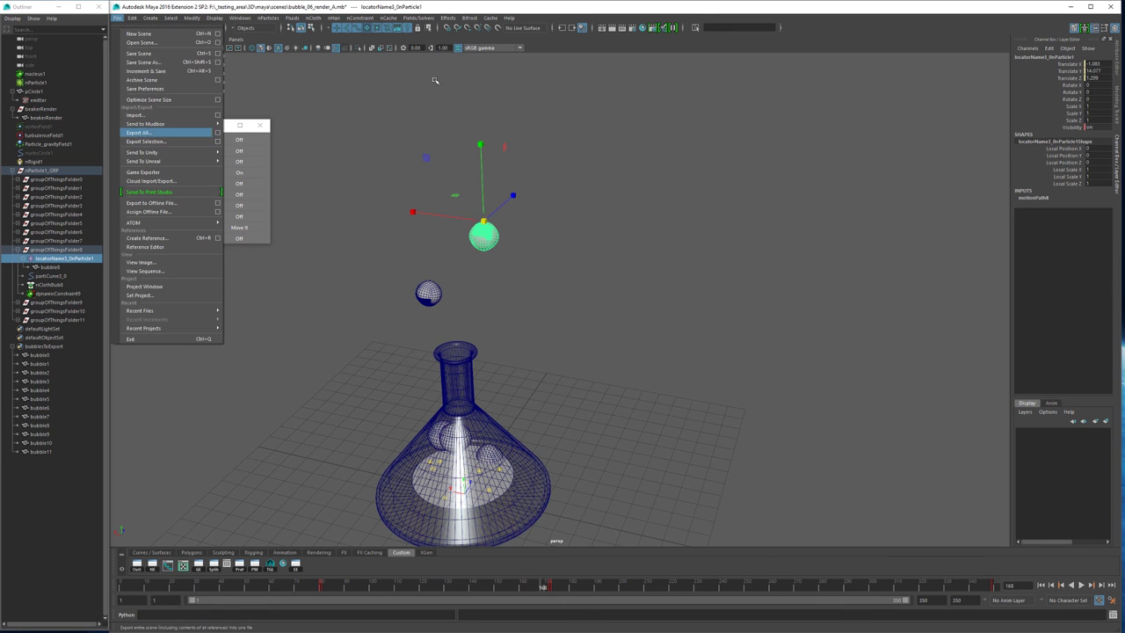
{"action": "left_click", "coordinate": [742, 26]}
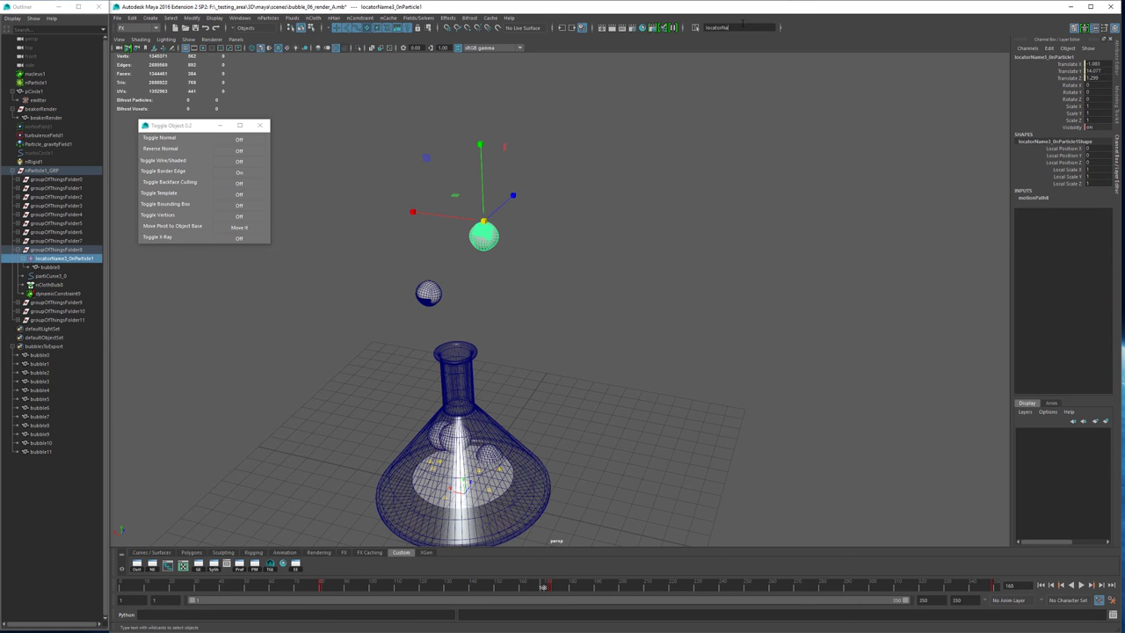
{"action": "key", "text": "Return"}
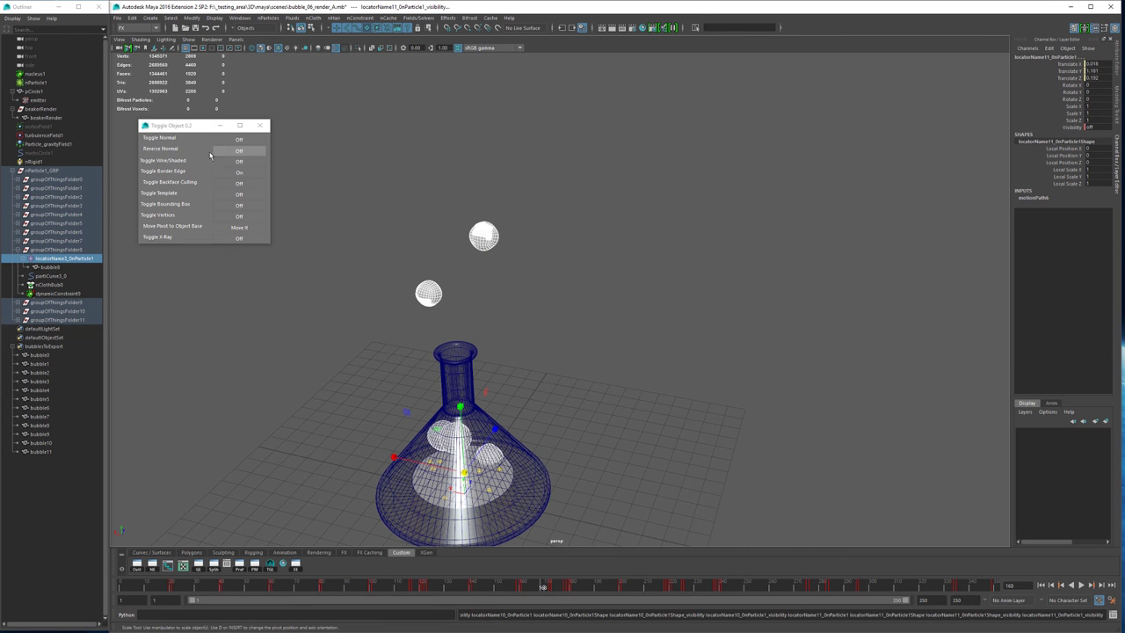
- Start an FBX export of the selected locators and enter bubbleTest_11_TUTORIAL as the file name
{"action": "left_click", "coordinate": [117, 17]}
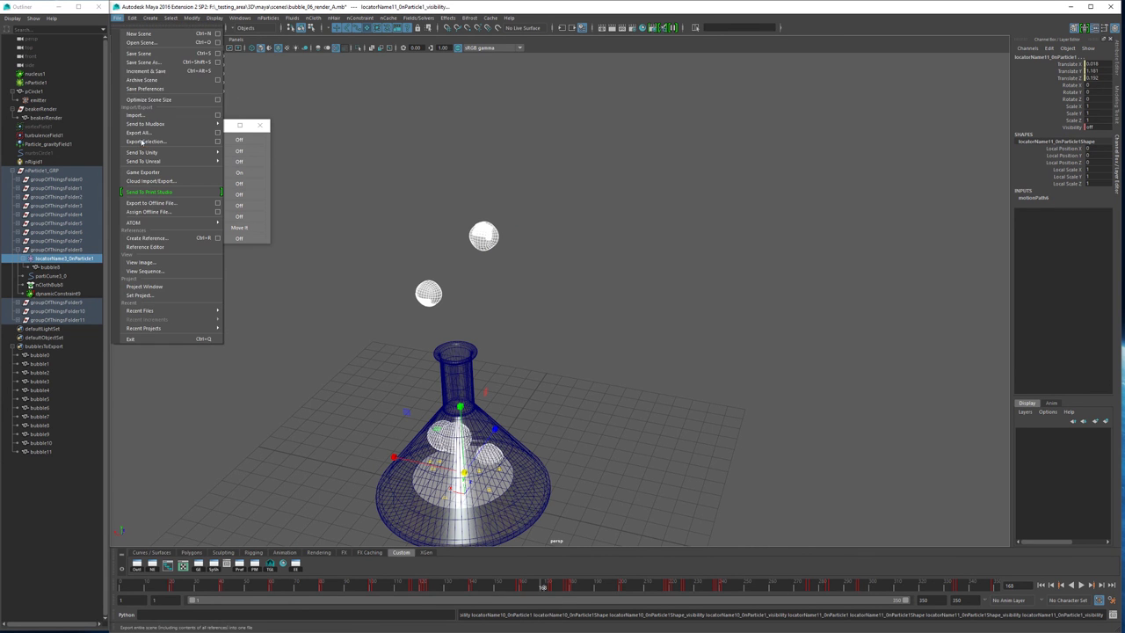
{"action": "left_click", "coordinate": [219, 141]}
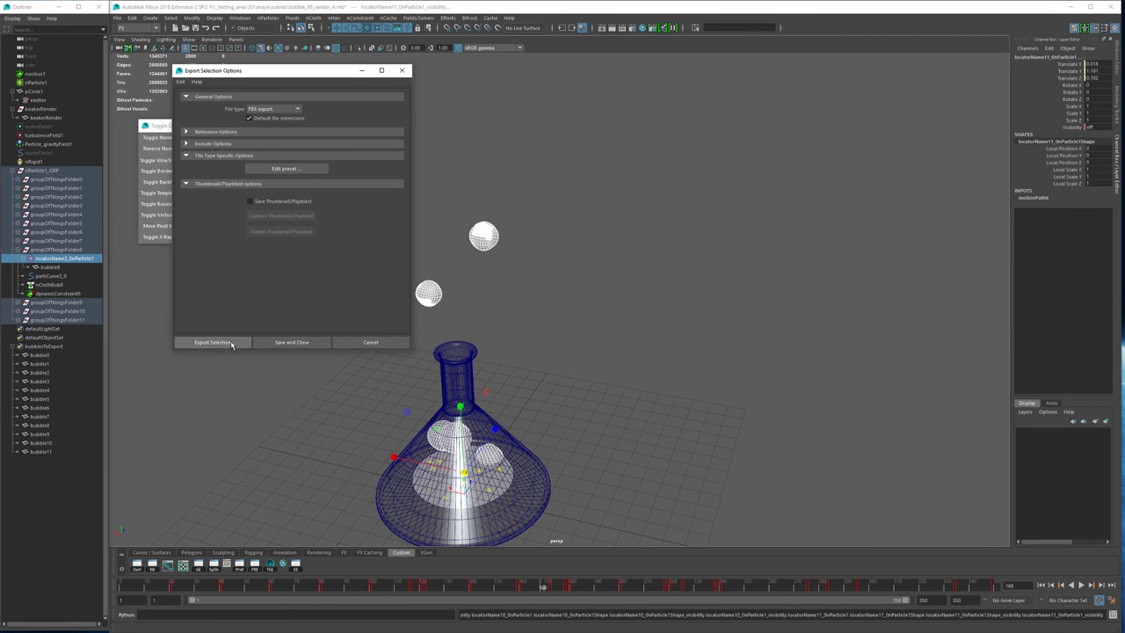
{"action": "left_click", "coordinate": [230, 341]}
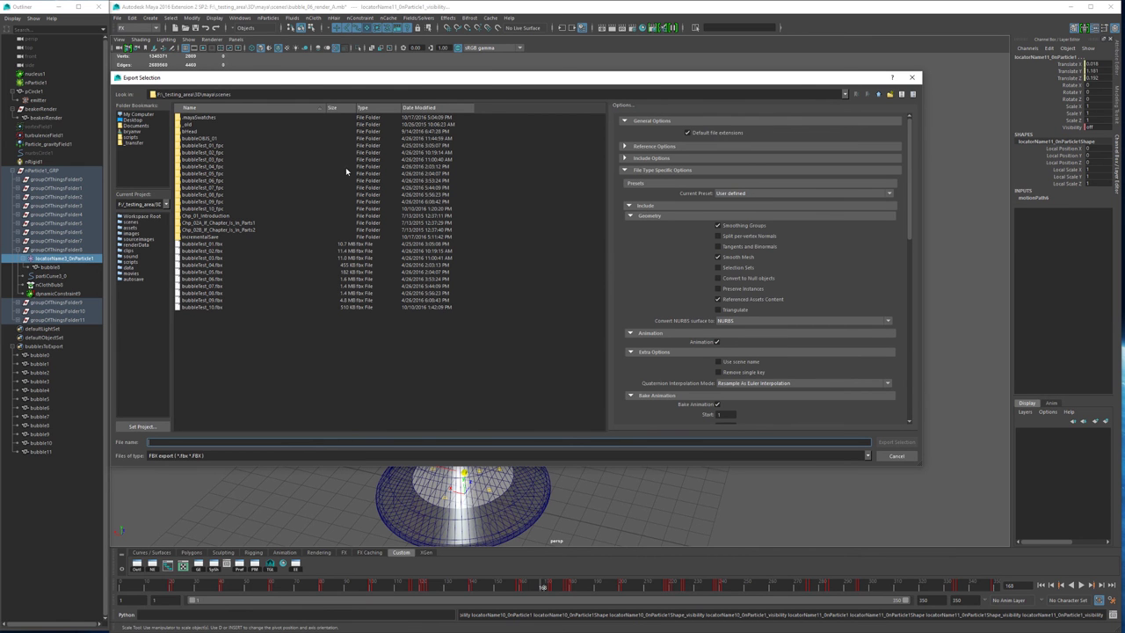
{"action": "left_click", "coordinate": [205, 307]}
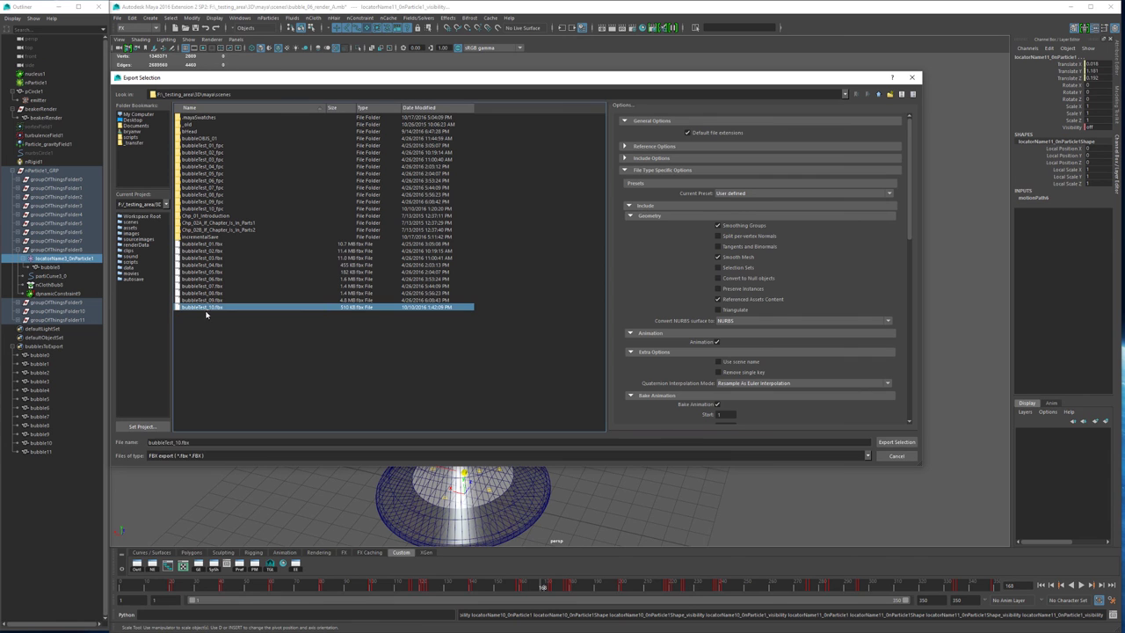
{"action": "left_click", "coordinate": [188, 442]}
{"action": "double_click", "coordinate": [185, 442]}
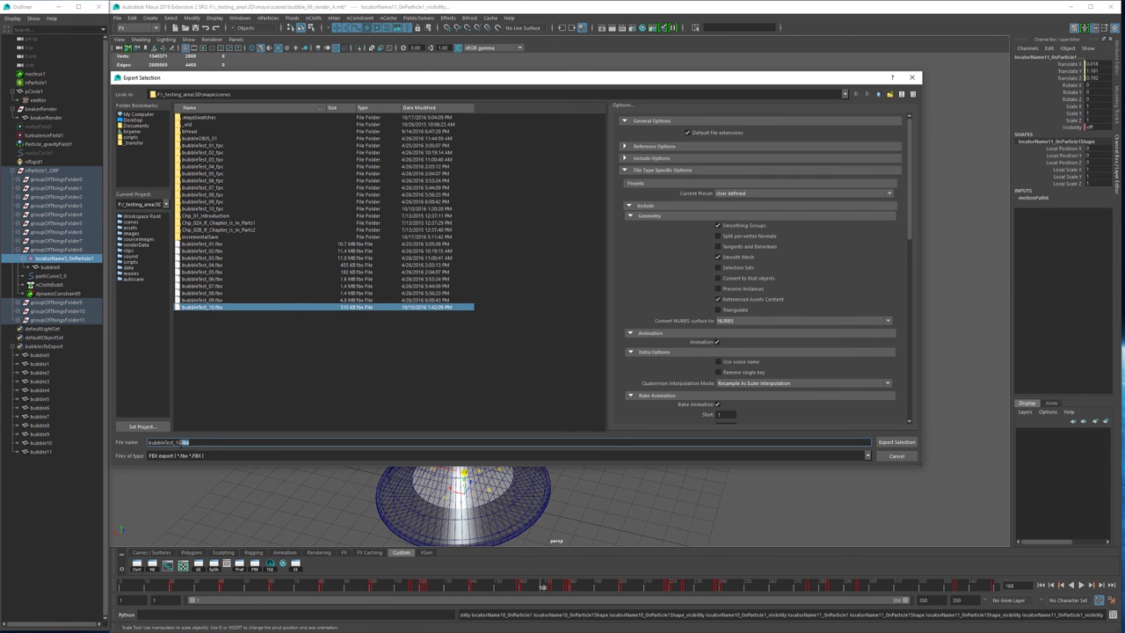
{"action": "type", "text": "11"}
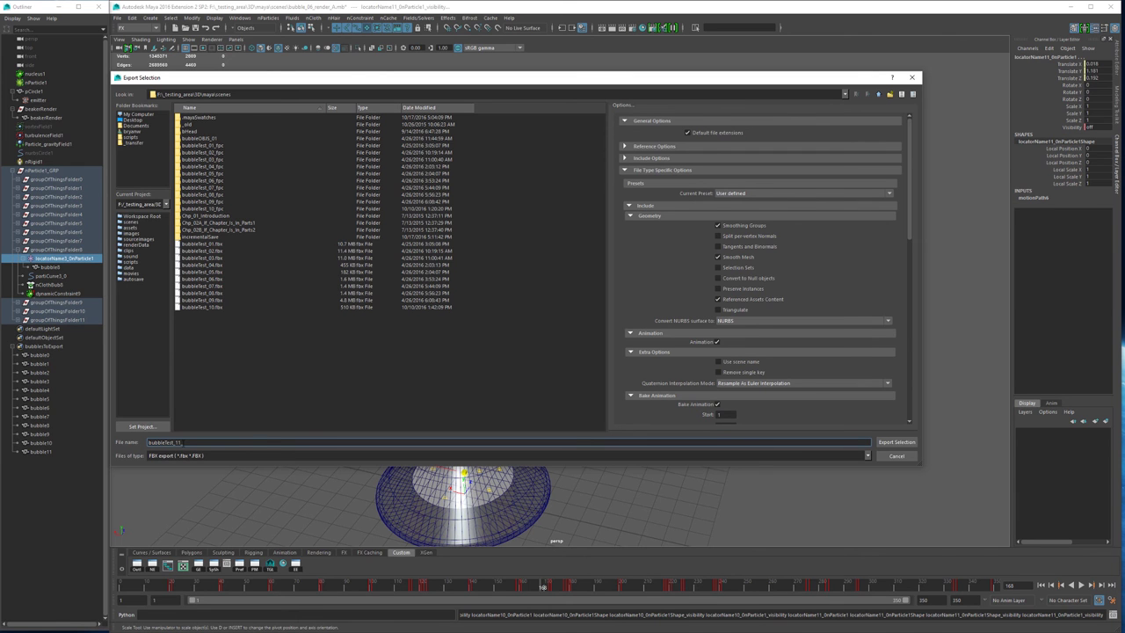
{"action": "type", "text": "_TUTORIAL"}
- Choose bubblesToExport as the set for the geometry cache files in the FBX export options
{"action": "left_click_drag", "start_coordinate": [910, 224], "coordinate": [898, 286]}
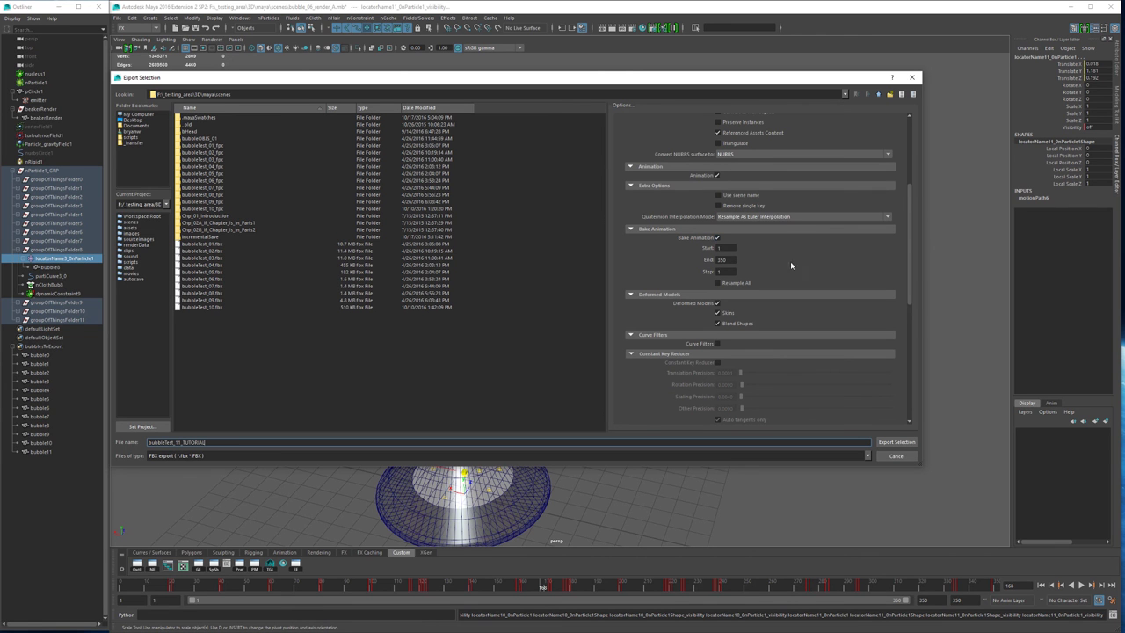
{"action": "left_click_drag", "start_coordinate": [908, 235], "coordinate": [897, 285]}
{"action": "left_click", "coordinate": [848, 318]}
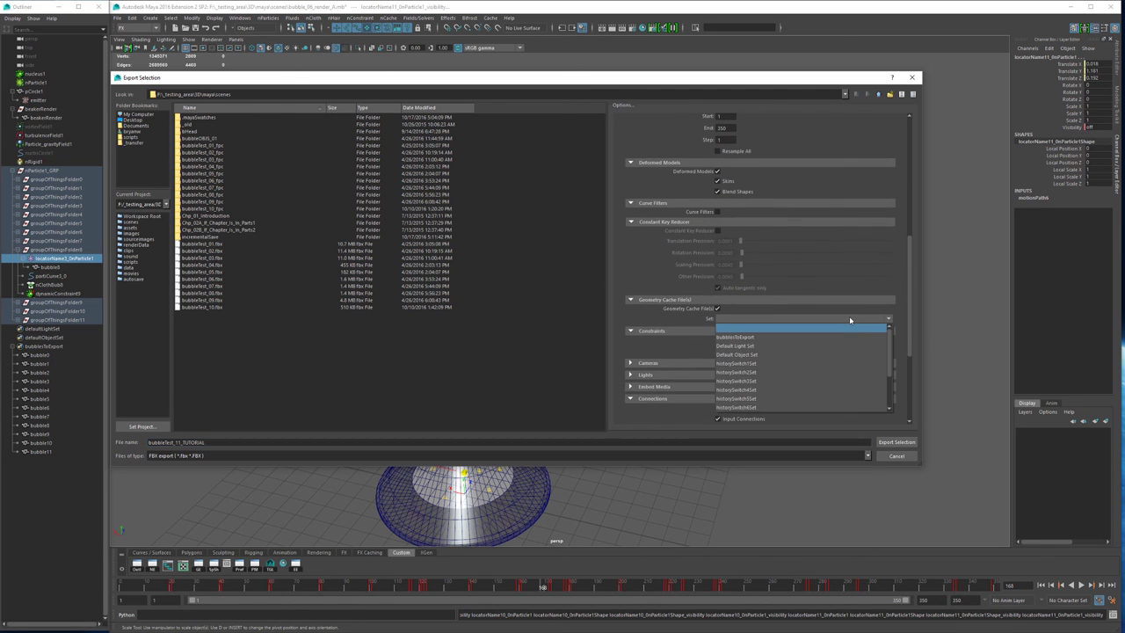
{"action": "left_click", "coordinate": [738, 337]}
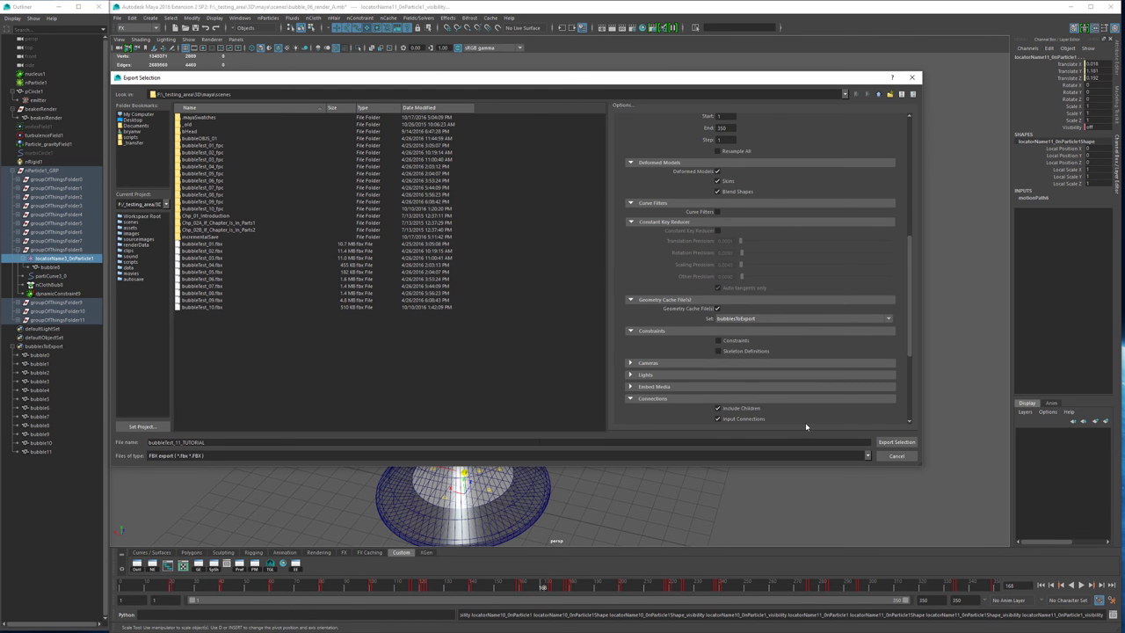
- Expand the FBX file format options, review the available FBX versions, and collapse the section again
{"action": "left_click_drag", "start_coordinate": [908, 291], "coordinate": [909, 352]}
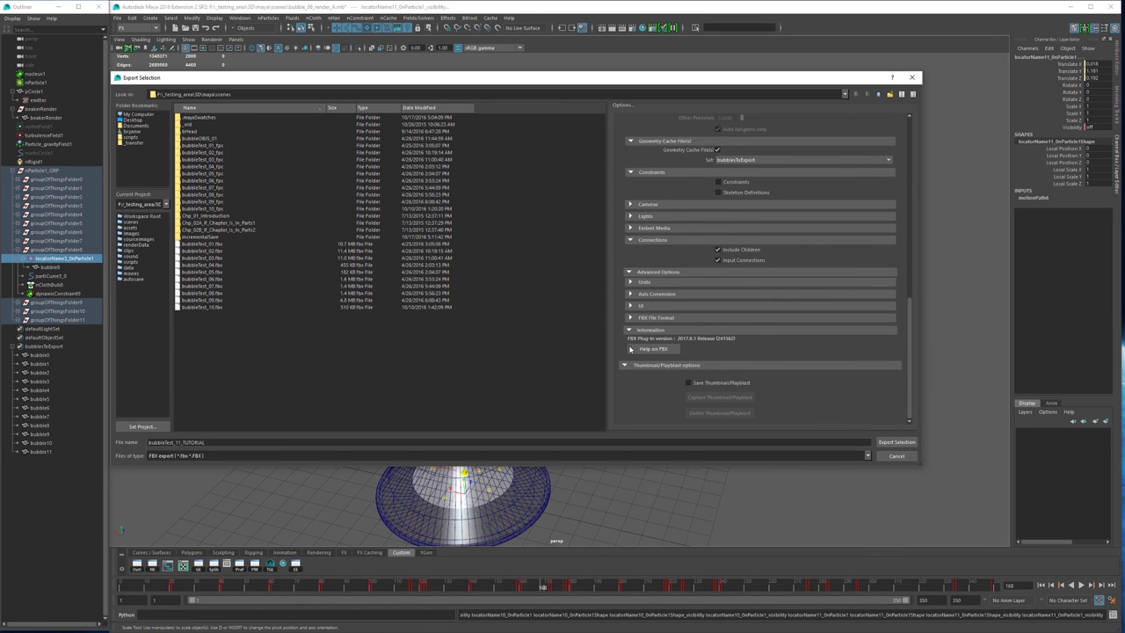
{"action": "left_click", "coordinate": [667, 318]}
{"action": "scroll", "coordinate": [701, 325], "scroll_direction": "down", "scroll_amount": 1}
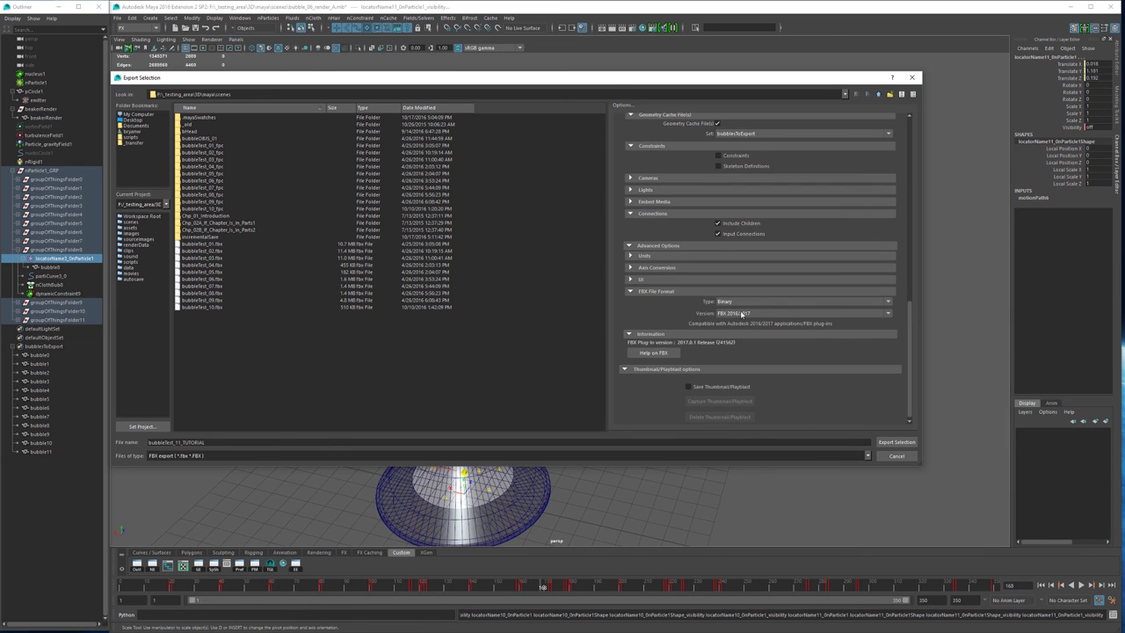
{"action": "scroll", "coordinate": [687, 316], "scroll_direction": "down", "scroll_amount": 1}
{"action": "left_click", "coordinate": [733, 309]}
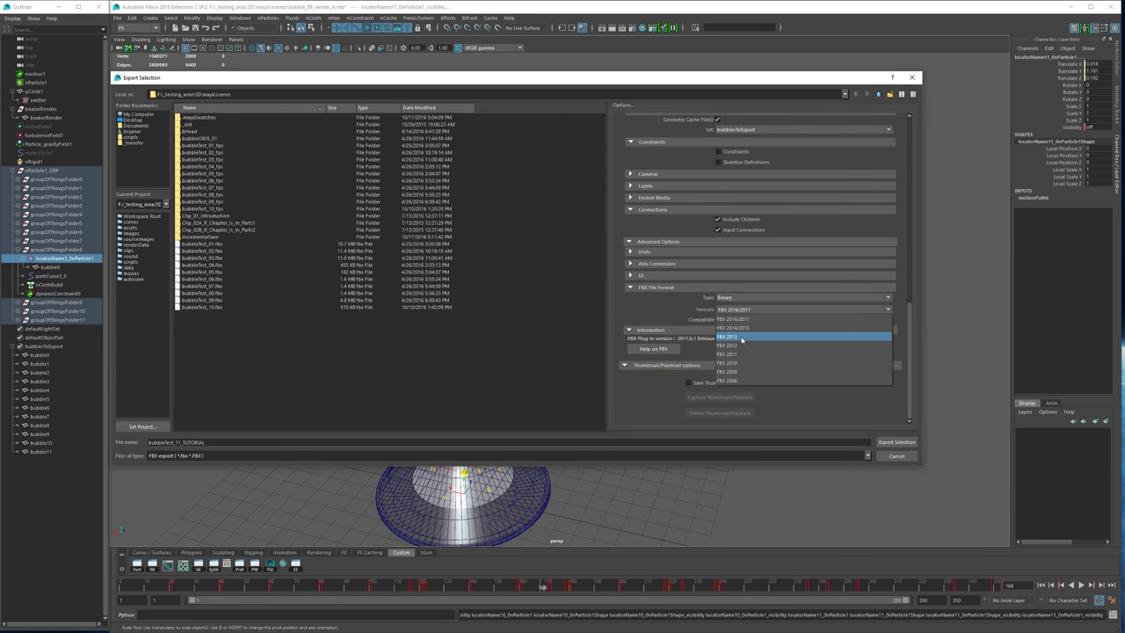
{"action": "left_click", "coordinate": [707, 310]}
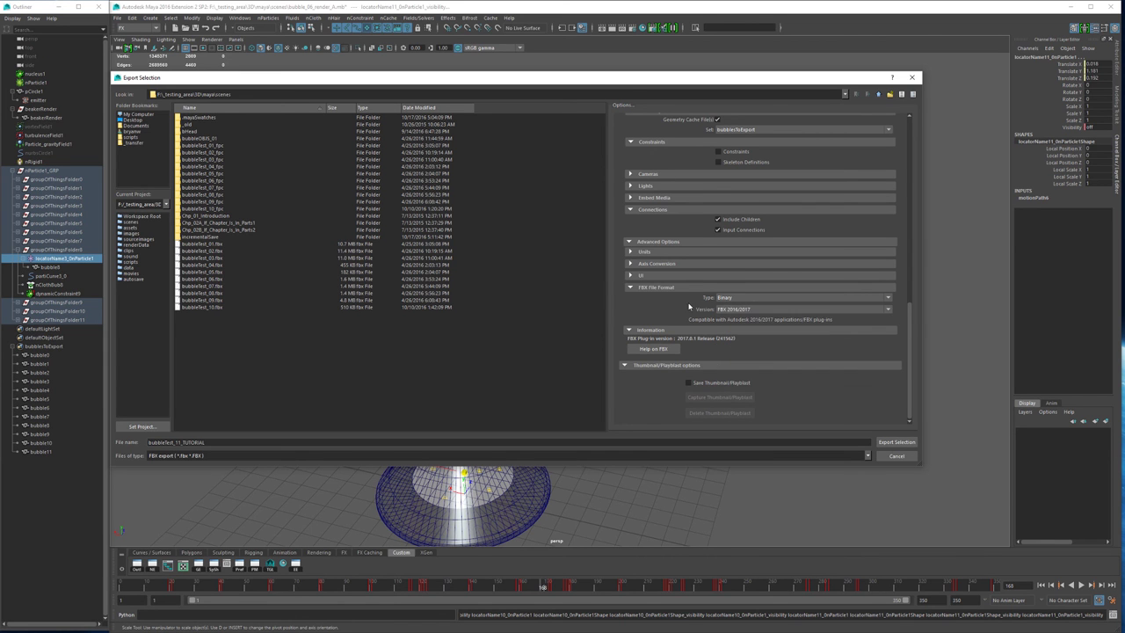
{"action": "left_click", "coordinate": [703, 288]}
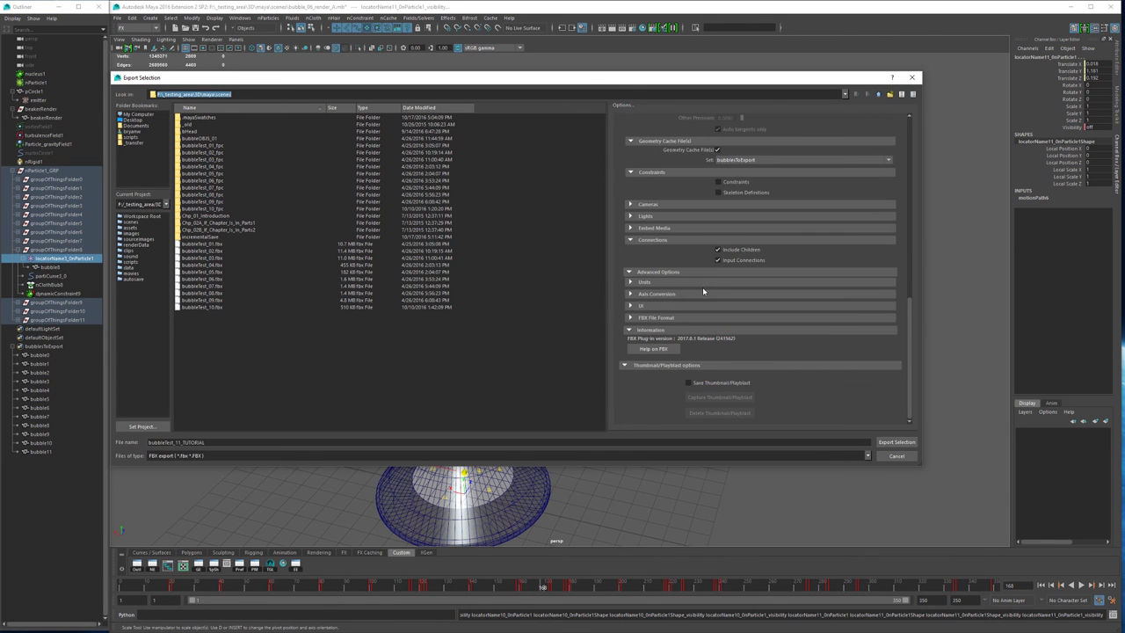
- Collapse the advanced export options, expand the light options and exclude lights from the FBX export
{"action": "left_click", "coordinate": [660, 274]}
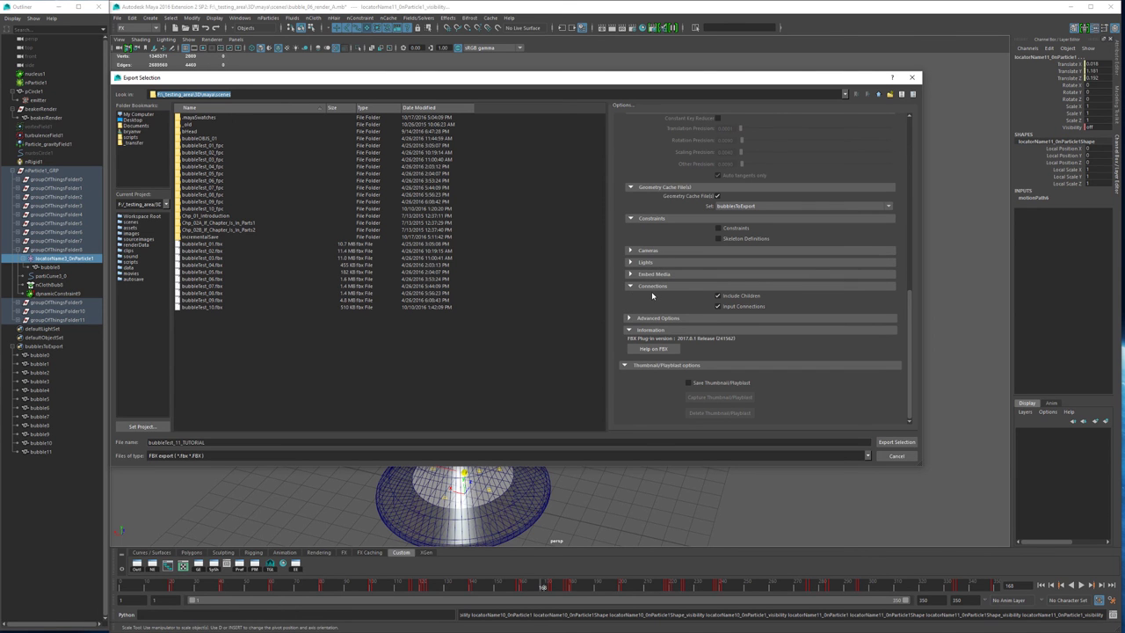
{"action": "left_click", "coordinate": [650, 262]}
{"action": "left_click", "coordinate": [727, 273]}
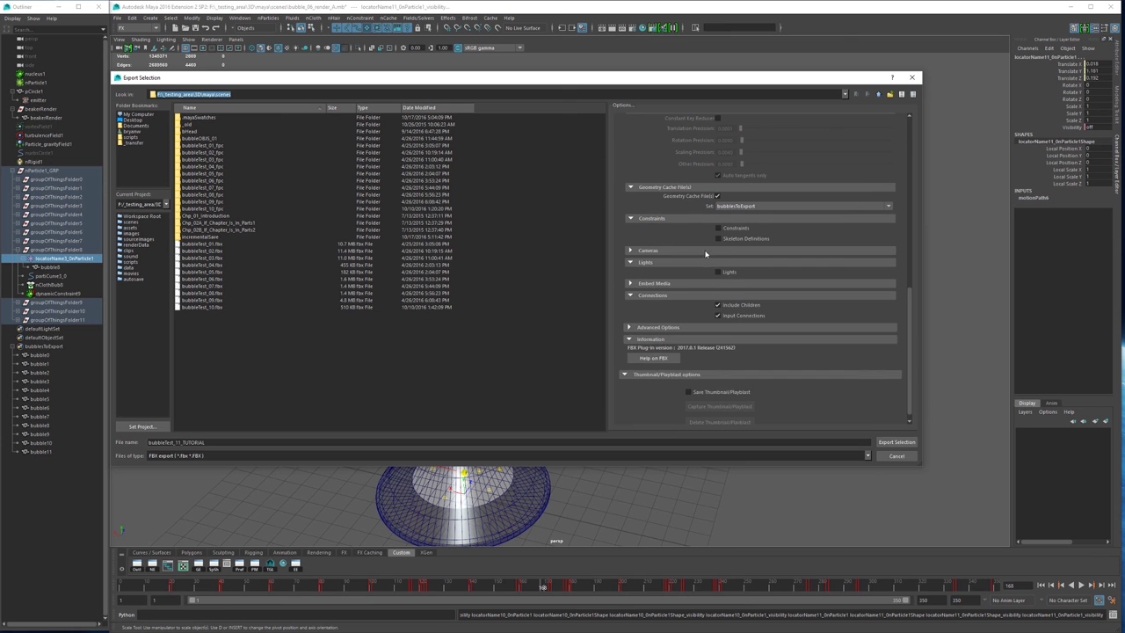
- Collapse the light options, look over the advanced options, and run the FBX export of the selection
{"action": "left_click", "coordinate": [733, 251]}
{"action": "left_click", "coordinate": [652, 250]}
{"action": "left_click", "coordinate": [652, 262]}
{"action": "left_click", "coordinate": [653, 274]}
{"action": "left_click", "coordinate": [654, 274]}
{"action": "left_click", "coordinate": [648, 318]}
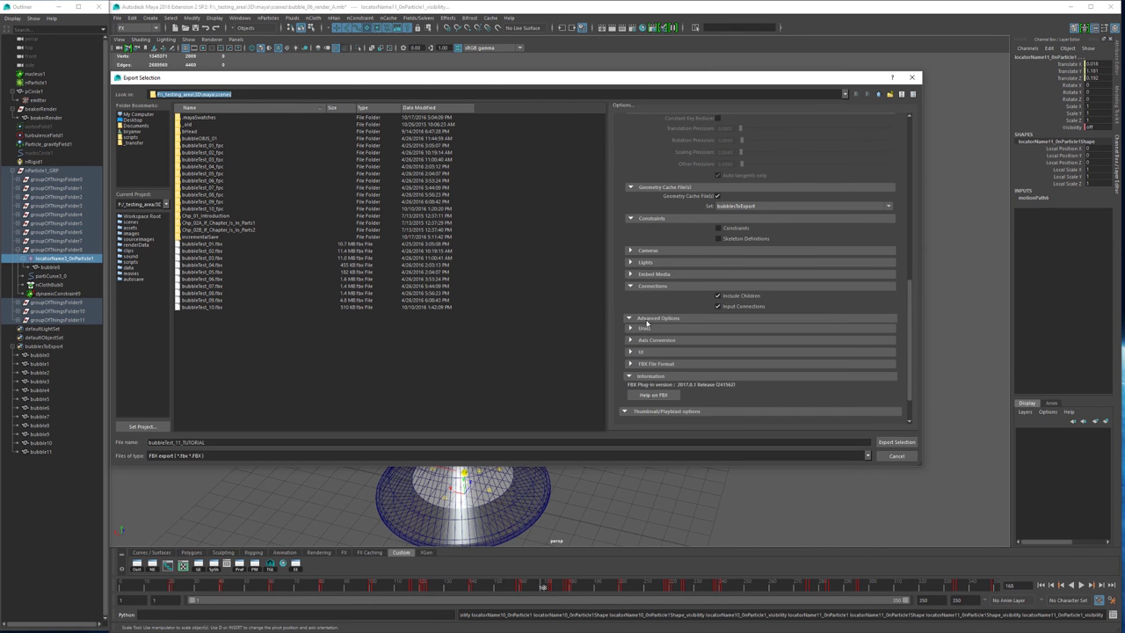
{"action": "left_click", "coordinate": [651, 318]}
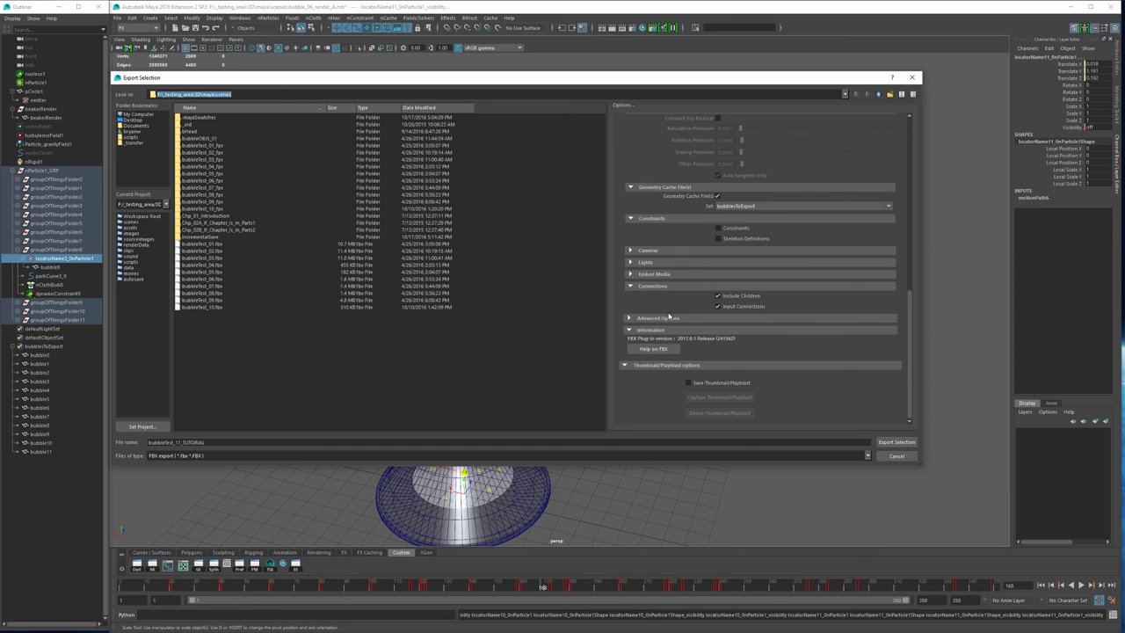
{"action": "left_click", "coordinate": [896, 442]}
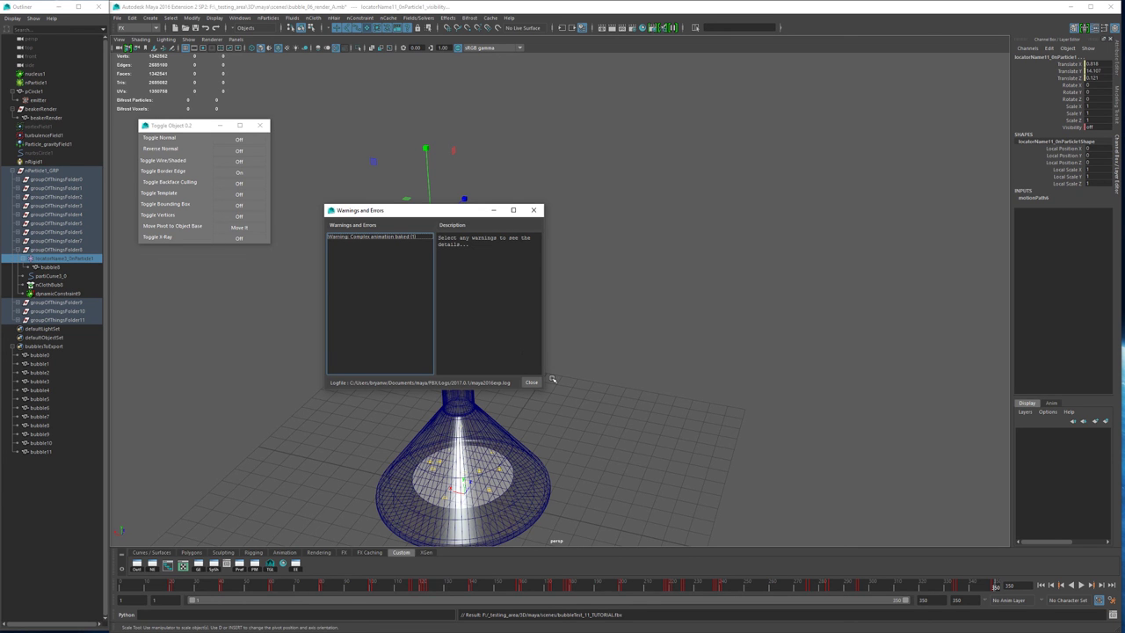
{"action": "left_click", "coordinate": [532, 382]}
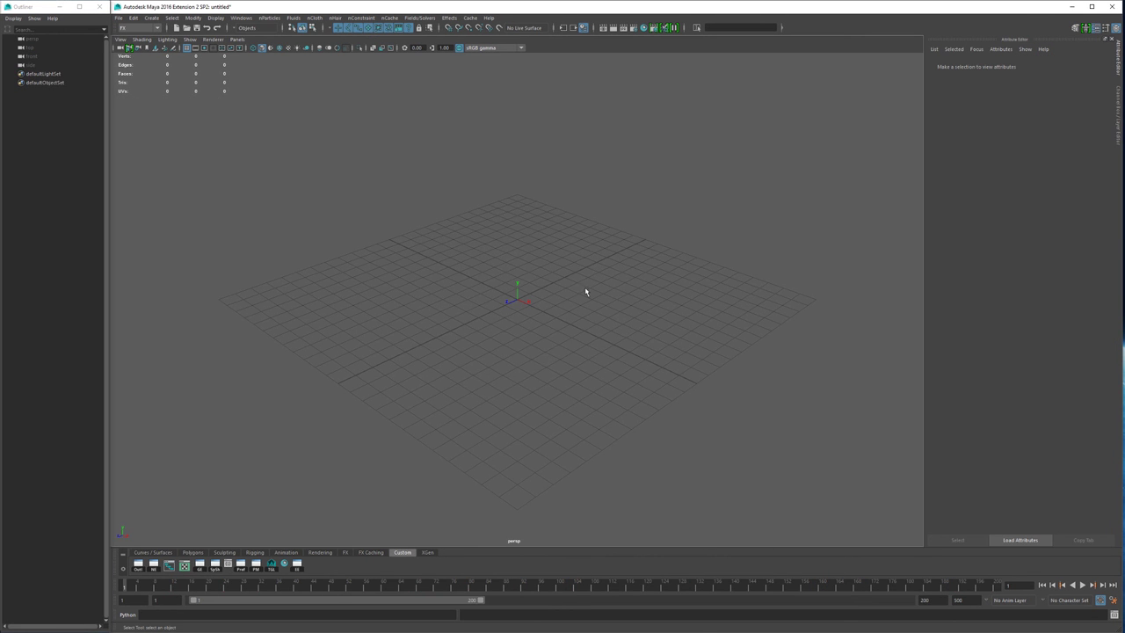
- Import bubbleTest_11_TUTORIAL.fbx from the project's scenes folder into the empty scene
{"action": "left_click", "coordinate": [119, 19]}
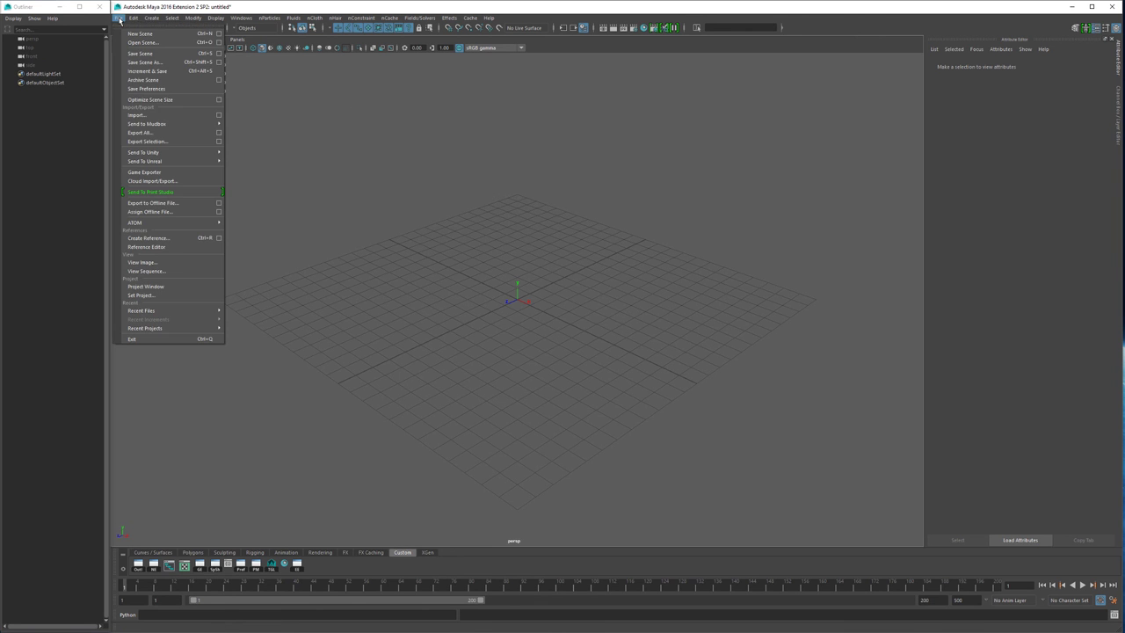
{"action": "left_click", "coordinate": [159, 117]}
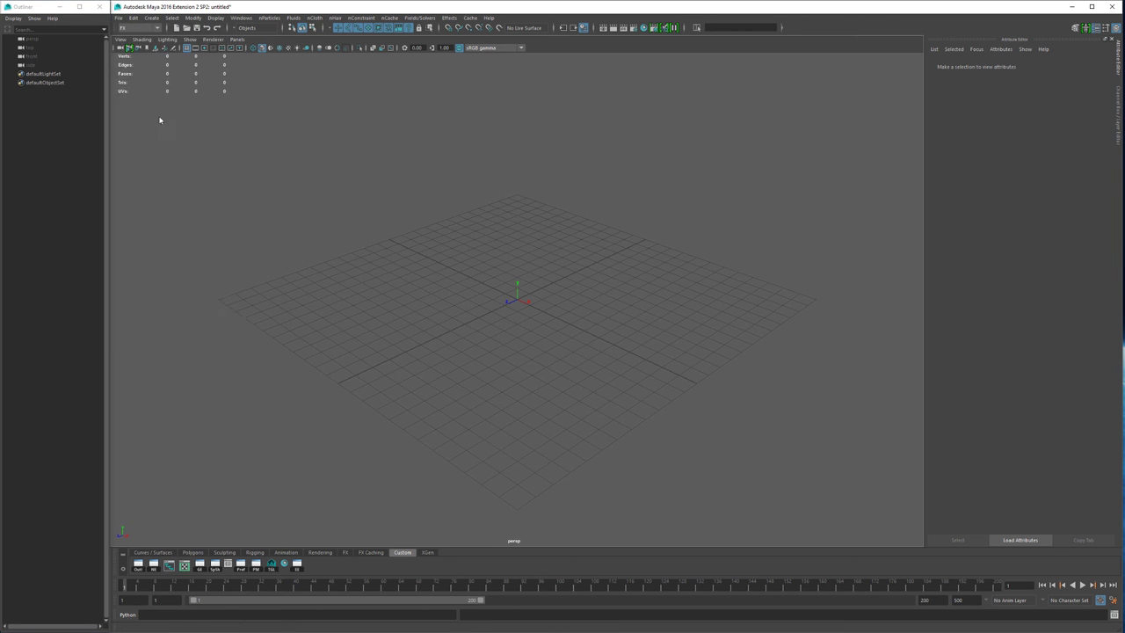
{"action": "scroll", "coordinate": [418, 282], "scroll_direction": "down", "scroll_amount": 8}
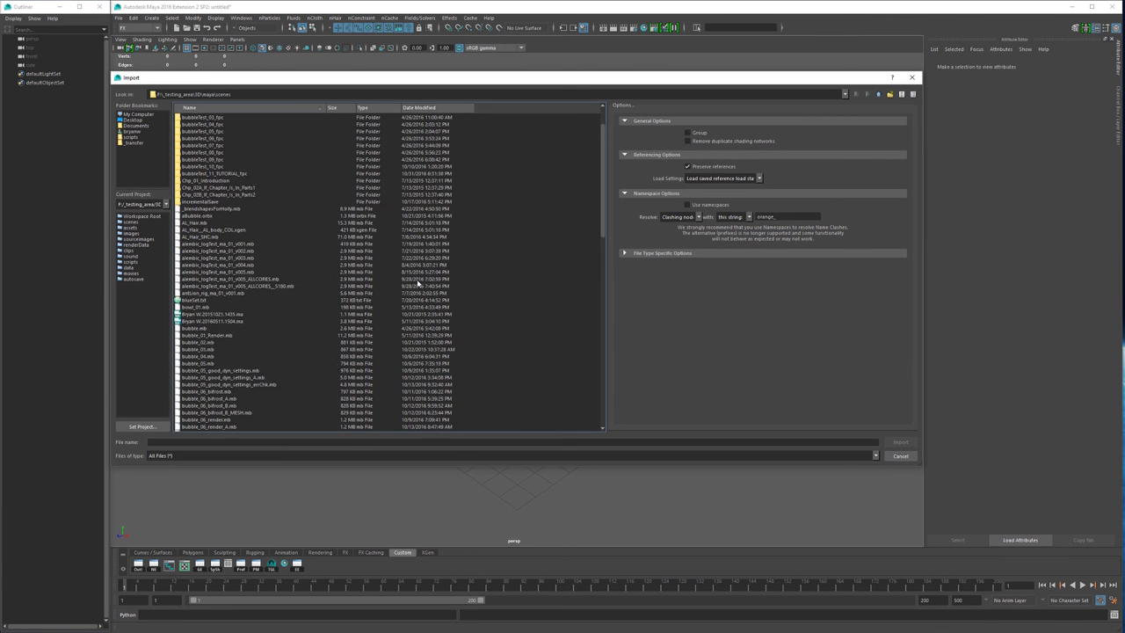
{"action": "scroll", "coordinate": [418, 282], "scroll_direction": "down", "scroll_amount": 5}
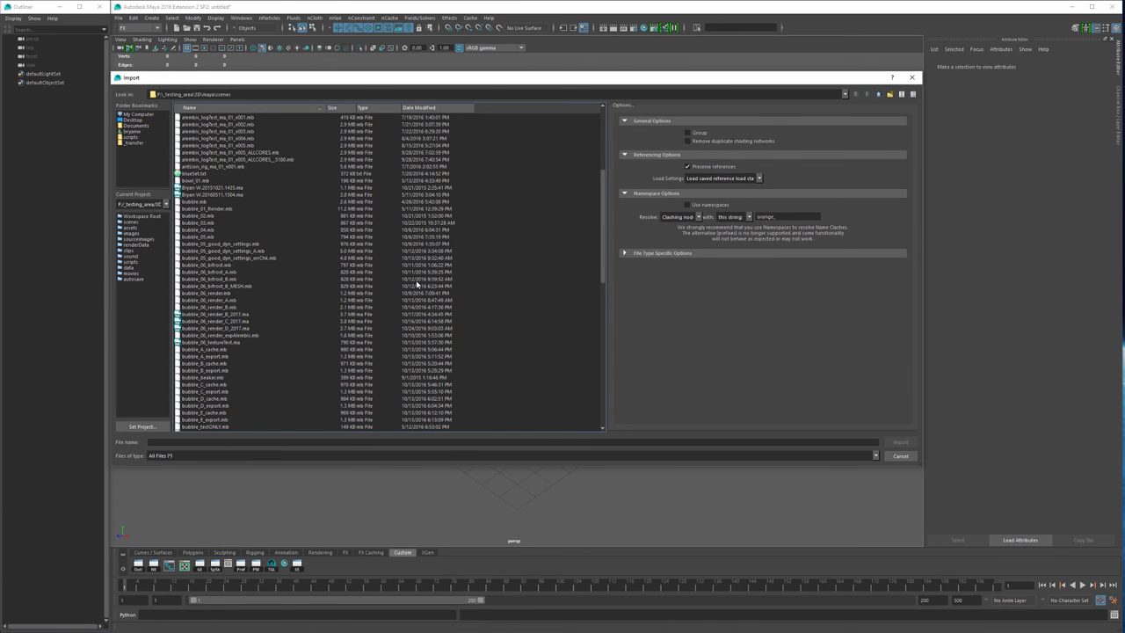
{"action": "scroll", "coordinate": [418, 284], "scroll_direction": "down", "scroll_amount": 4}
{"action": "scroll", "coordinate": [418, 282], "scroll_direction": "up", "scroll_amount": 2}
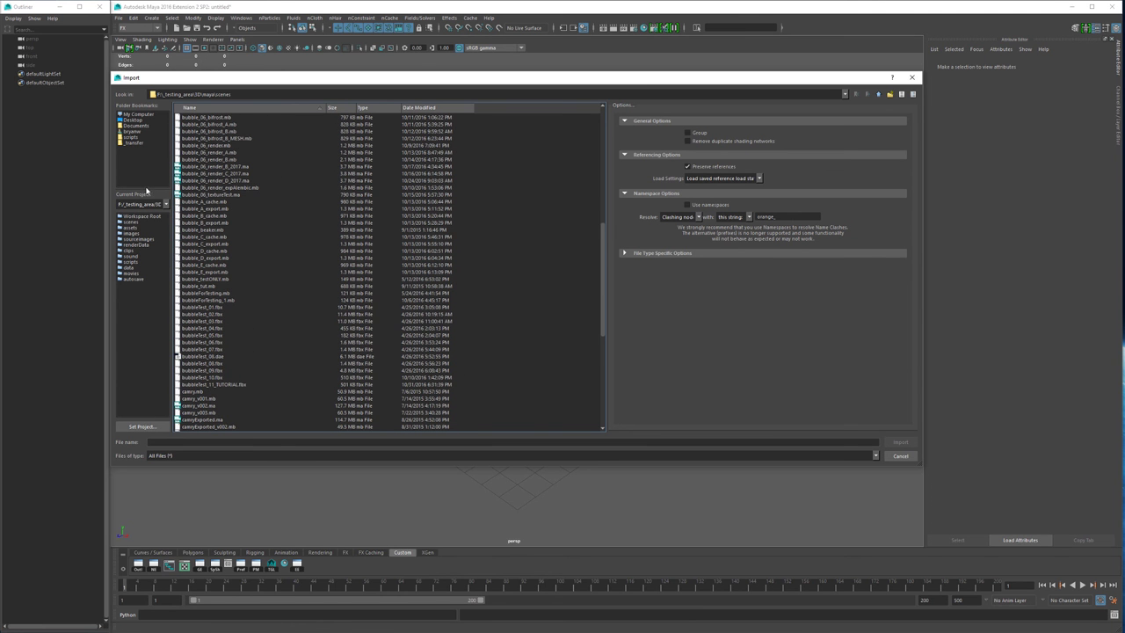
{"action": "left_click", "coordinate": [130, 226]}
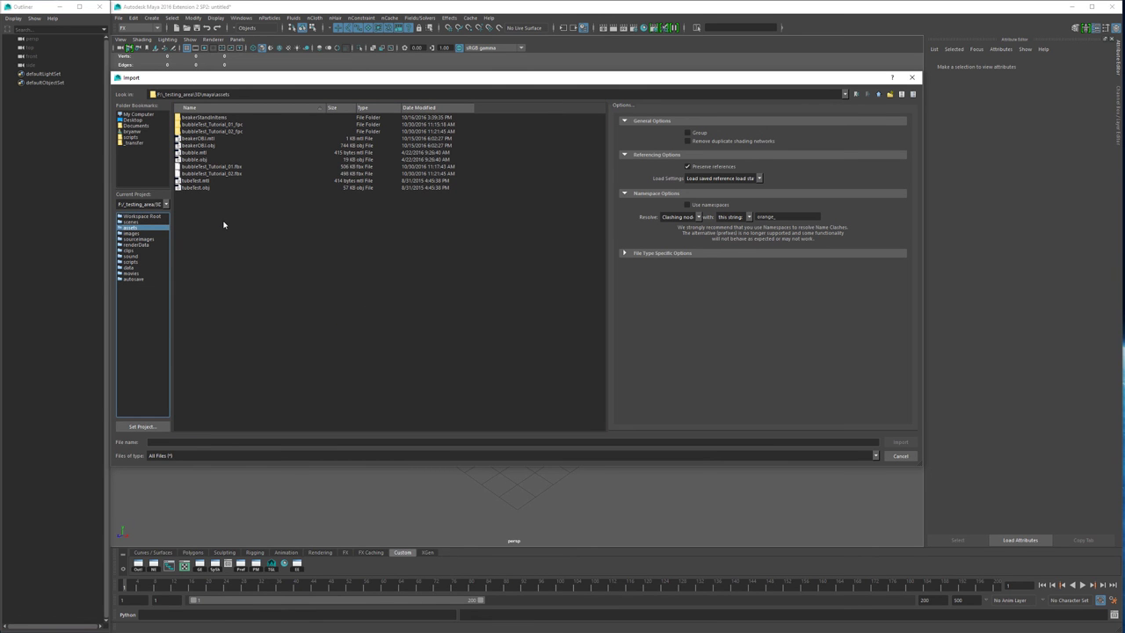
{"action": "left_click", "coordinate": [139, 223]}
{"action": "scroll", "coordinate": [289, 230], "scroll_direction": "down", "scroll_amount": 6}
{"action": "scroll", "coordinate": [287, 233], "scroll_direction": "down", "scroll_amount": 1}
{"action": "scroll", "coordinate": [287, 229], "scroll_direction": "down", "scroll_amount": 10}
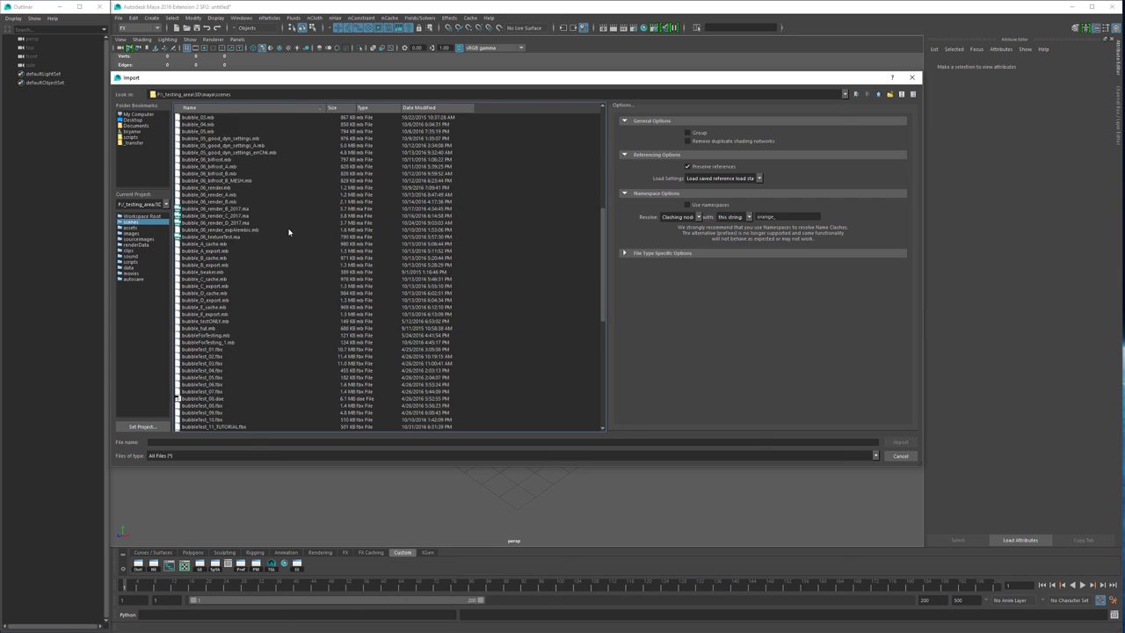
{"action": "left_click", "coordinate": [243, 342]}
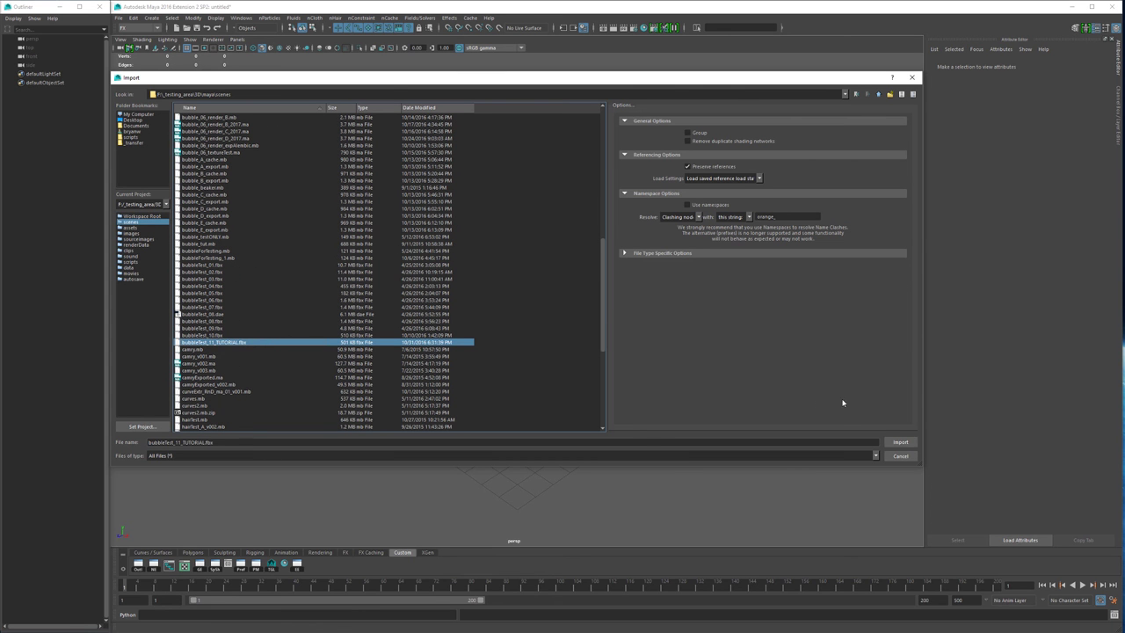
{"action": "left_click", "coordinate": [903, 443]}
{"action": "left_click", "coordinate": [900, 442]}
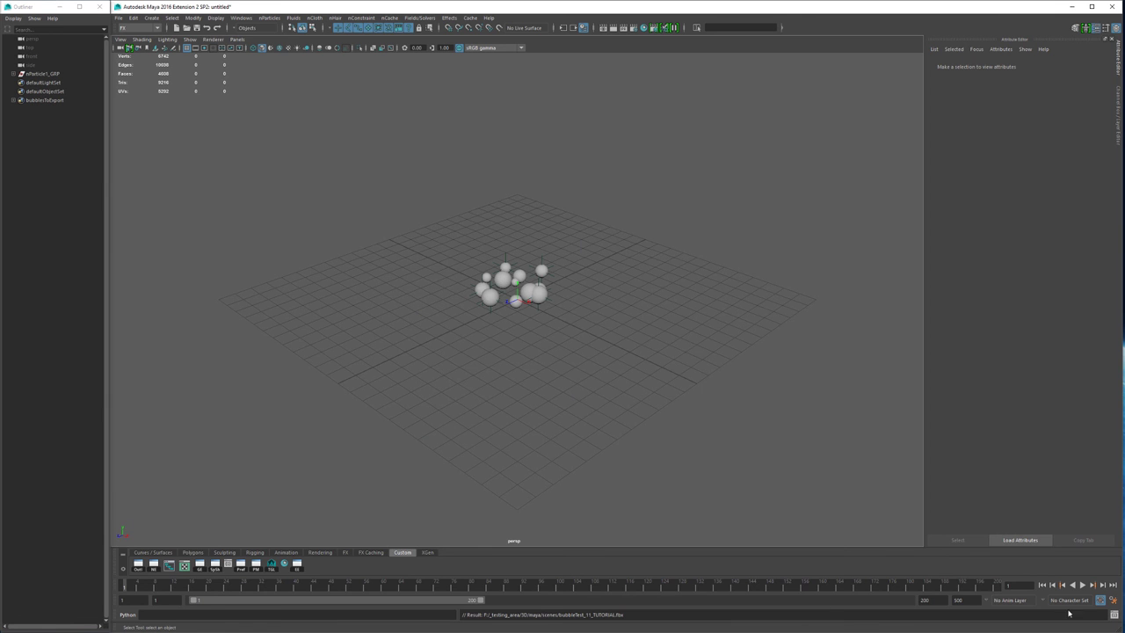
- Return to the start frame and expand nParticle1_GRP and groupOfThingsFolder0 down to the first bubble mesh
{"action": "left_click", "coordinate": [1042, 585]}
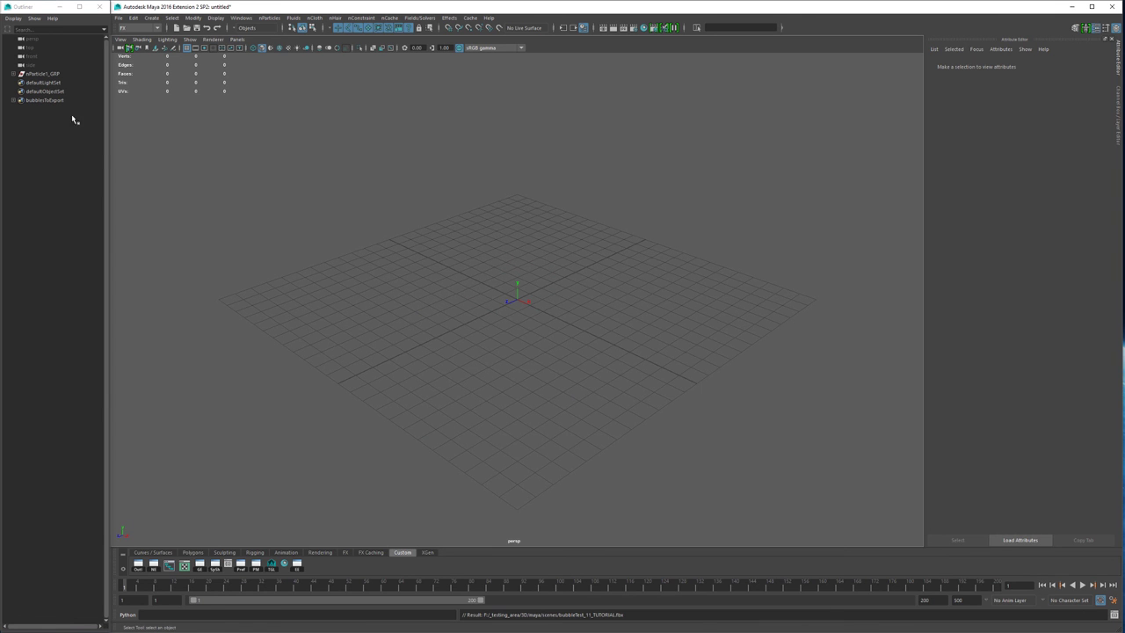
{"action": "left_click", "coordinate": [13, 74]}
{"action": "left_click", "coordinate": [18, 83]}
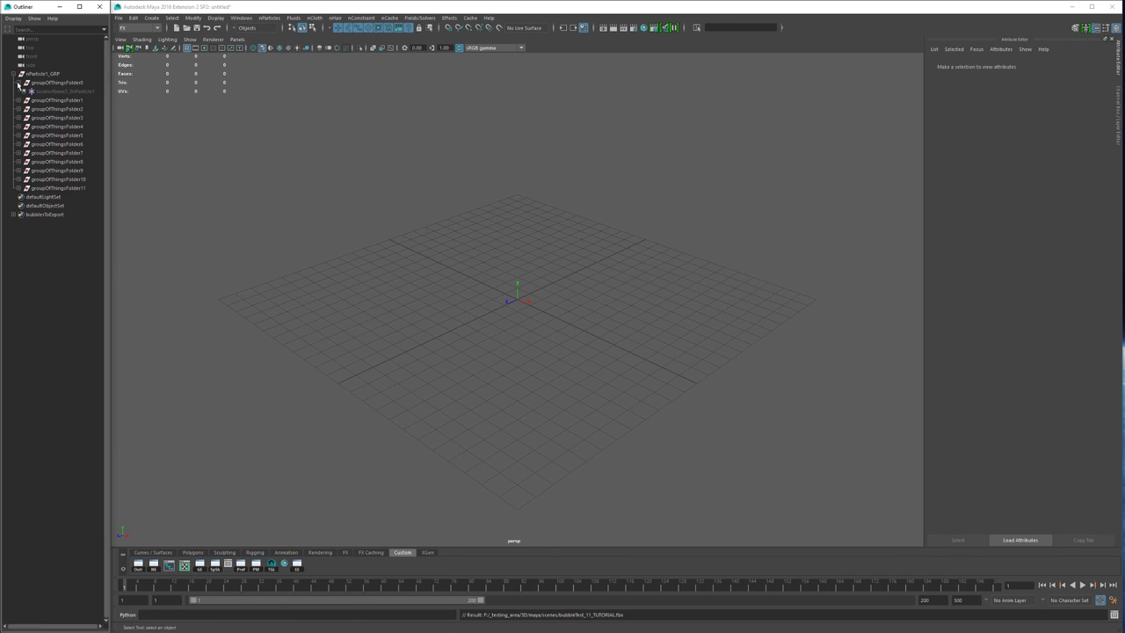
{"action": "left_click", "coordinate": [24, 92]}
- Scrub and play the imported bubble animation, checking the bubbles' motion over the whole grid
{"action": "left_click_drag", "start_coordinate": [143, 587], "coordinate": [325, 592]}
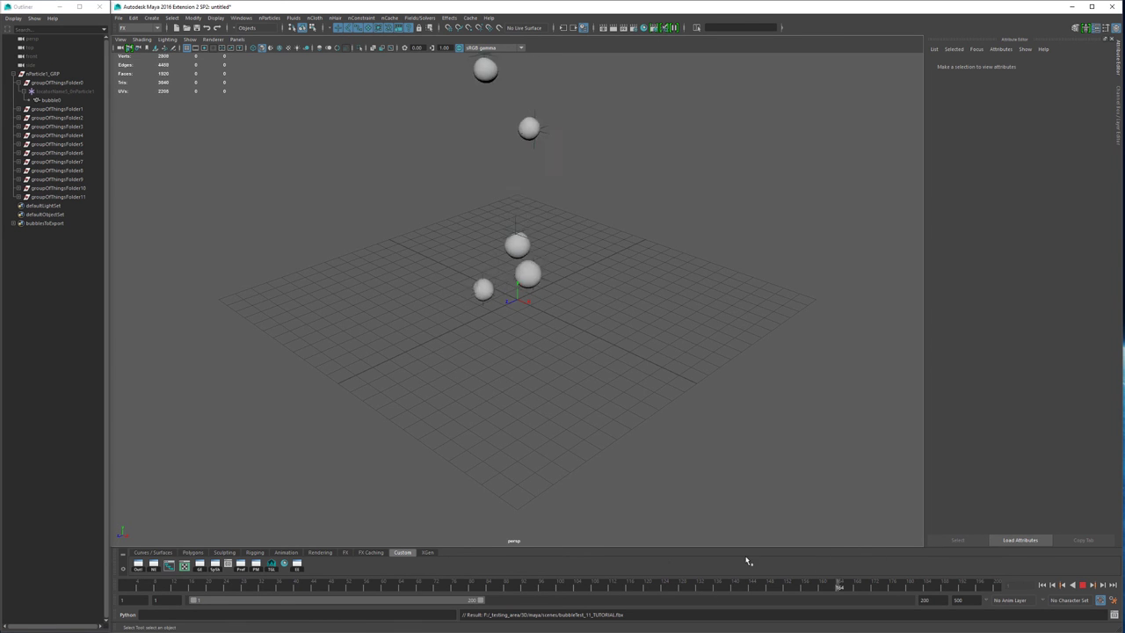
{"action": "key", "text": "Escape"}
{"action": "middle_click_drag", "start_coordinate": [560, 367], "coordinate": [555, 507], "text": "alt"}
{"action": "right_click_drag", "start_coordinate": [555, 507], "coordinate": [496, 404], "text": "alt"}
{"action": "left_click_drag", "start_coordinate": [495, 404], "coordinate": [507, 372], "text": "alt"}
{"action": "right_click_drag", "start_coordinate": [507, 373], "coordinate": [482, 395], "text": "alt"}
{"action": "middle_click_drag", "start_coordinate": [482, 395], "coordinate": [472, 412], "text": "alt"}
{"action": "key", "text": "alt+v"}
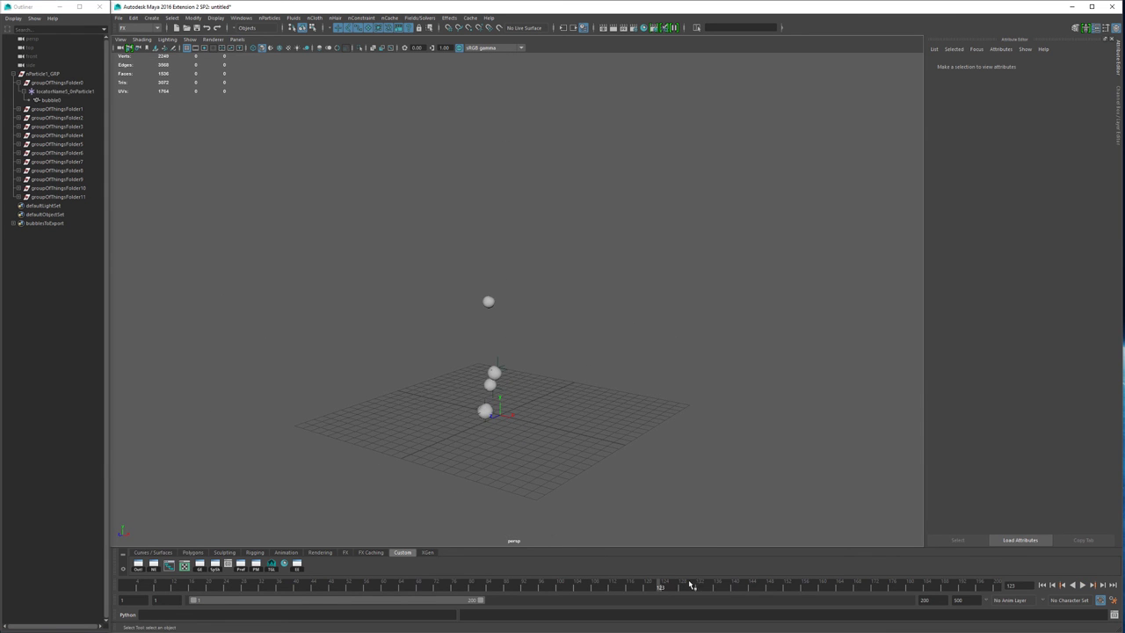
- Extend the playback range to end at frame 350 and review the bubble animation over the longer range
{"action": "left_click_drag", "start_coordinate": [933, 600], "coordinate": [899, 600]}
{"action": "key", "text": "Tab"}
{"action": "type", "text": "5"}
{"action": "key", "text": "Return"}
{"action": "double_click", "coordinate": [926, 600]}
{"action": "double_click", "coordinate": [933, 602]}
{"action": "type", "text": "350"}
{"action": "key", "text": "Return"}
{"action": "left_click_drag", "start_coordinate": [625, 584], "coordinate": [444, 584]}
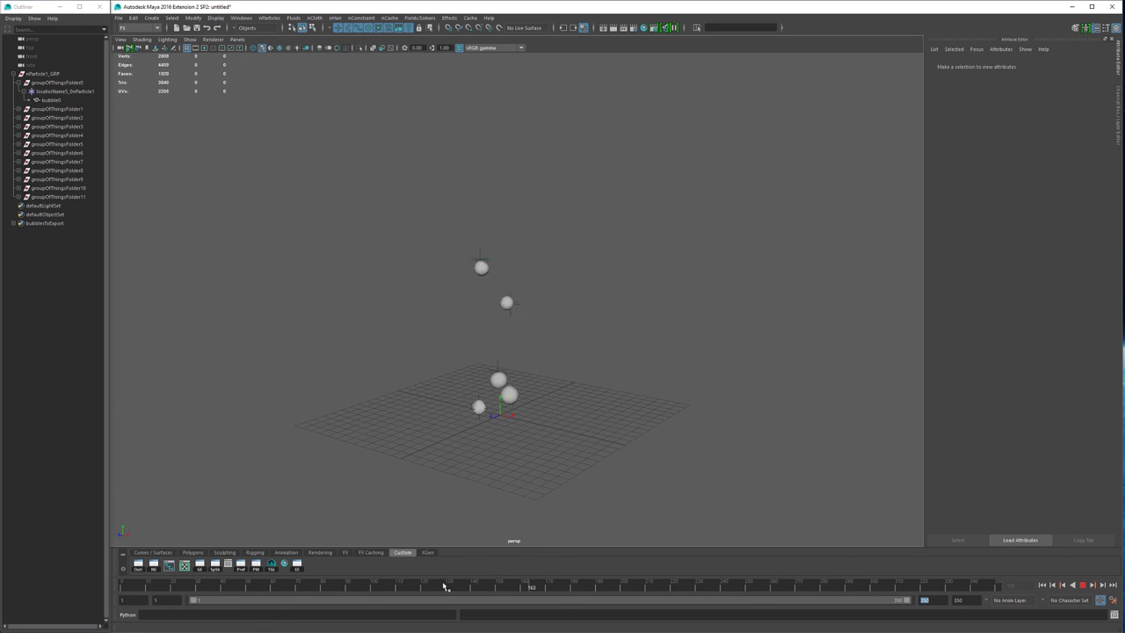
{"action": "key", "text": "alt+v"}
- Select nParticle1_GRP and open the options for exporting the selection to Alembic
{"action": "left_click", "coordinate": [57, 75]}
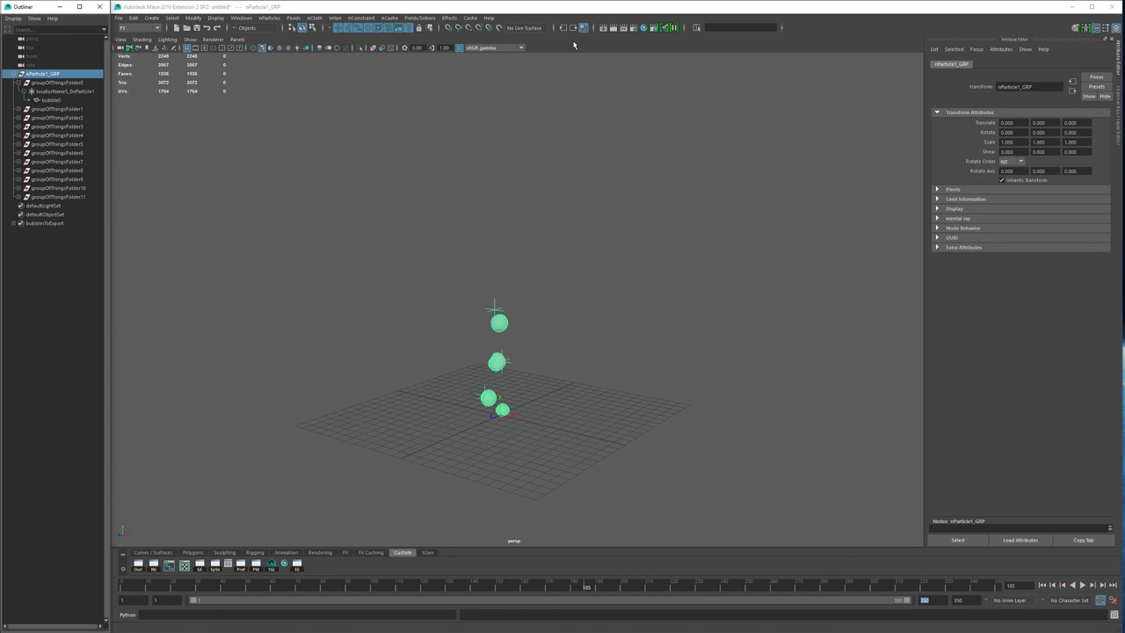
{"action": "left_click", "coordinate": [471, 19]}
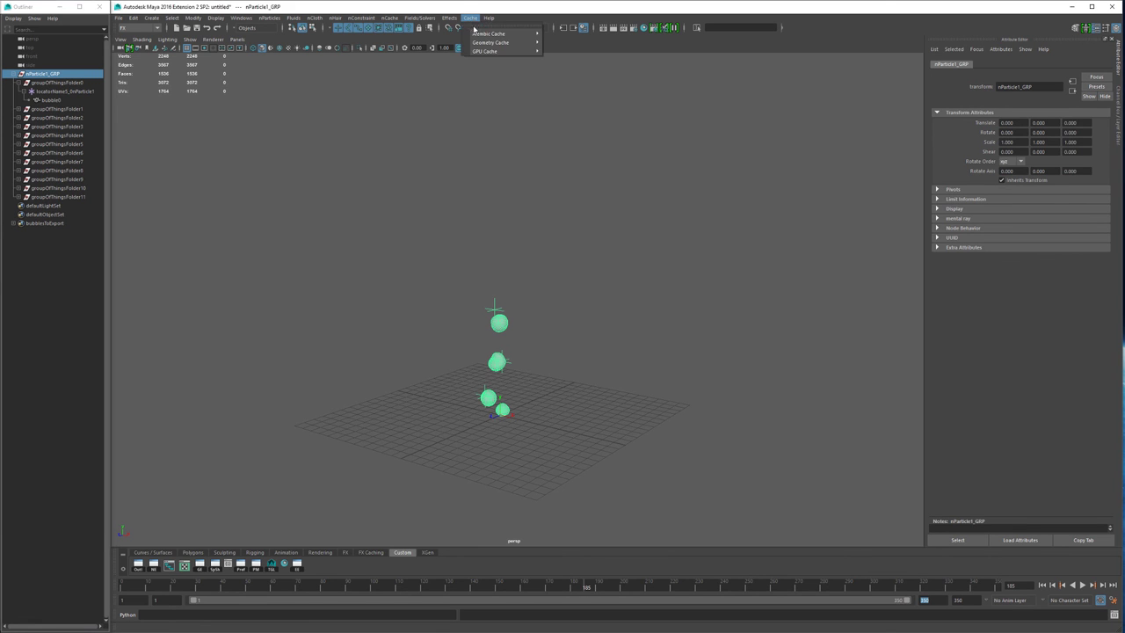
{"action": "mouse_move", "coordinate": [479, 35]}
{"action": "left_click", "coordinate": [66, 76]}
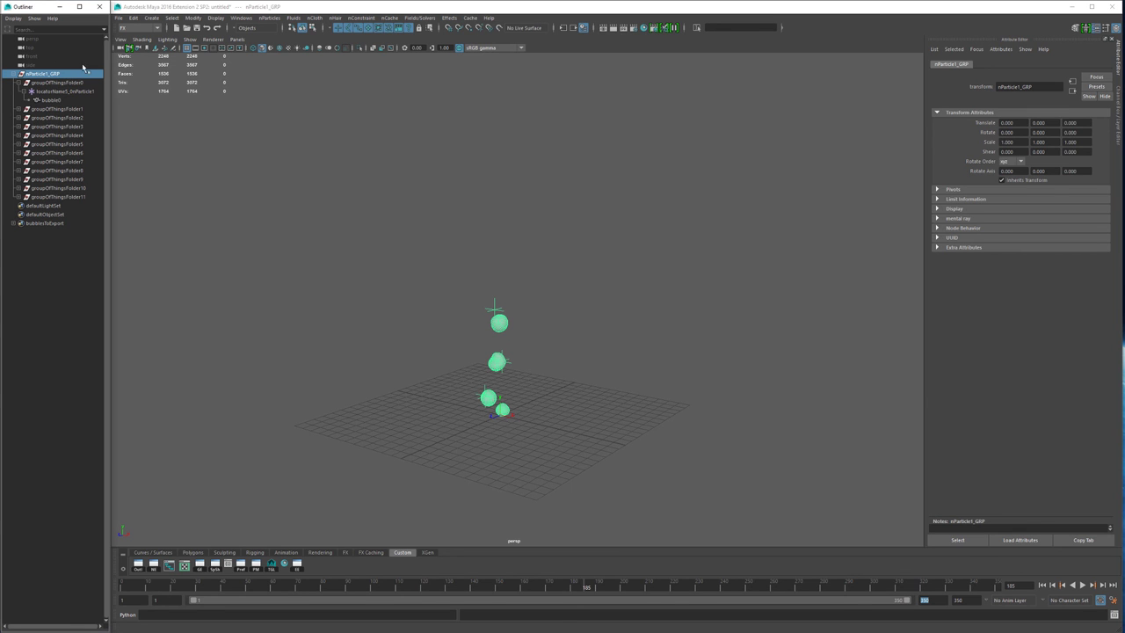
{"action": "left_click", "coordinate": [471, 18]}
{"action": "mouse_move", "coordinate": [478, 34]}
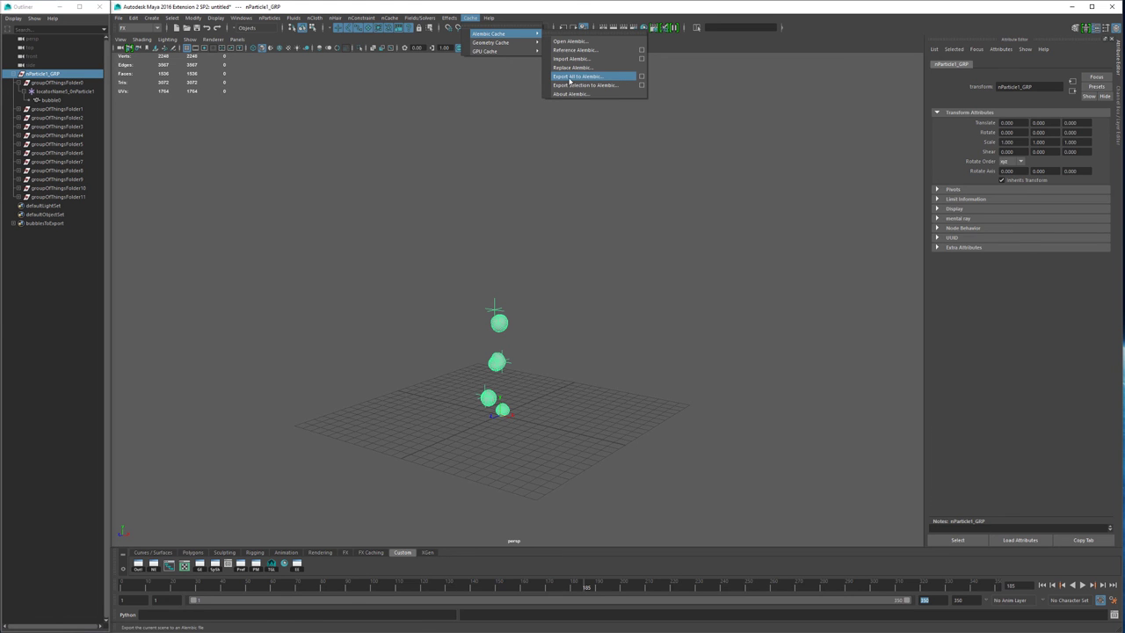
{"action": "left_click", "coordinate": [642, 84]}
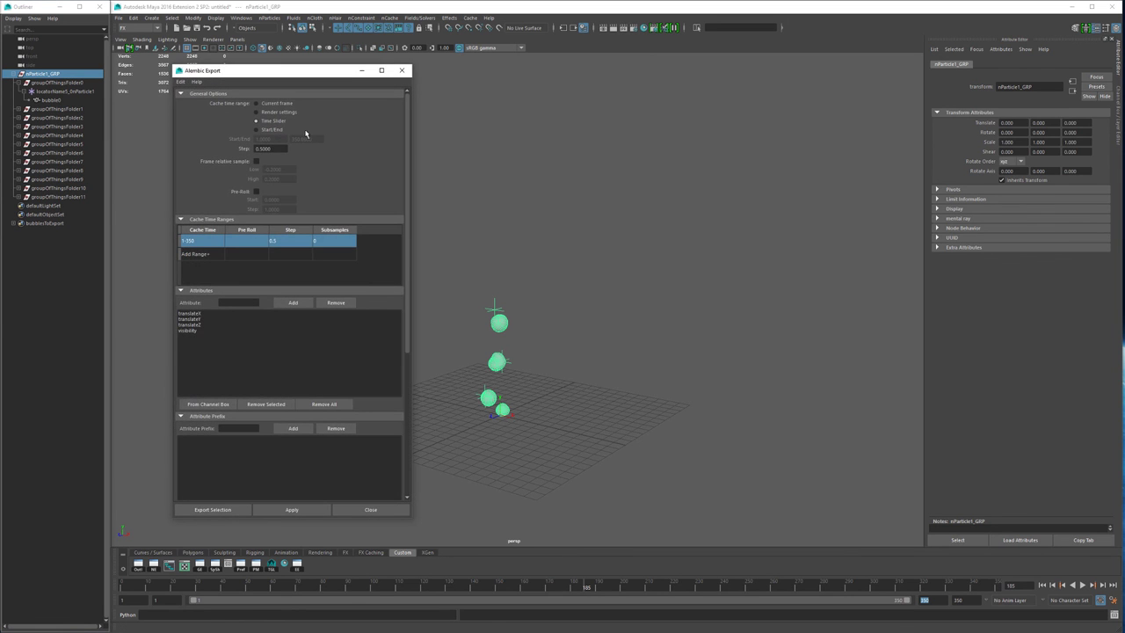
- Set the Alembic export step to 1 and review the remaining cache range, attribute and advanced options
{"action": "double_click", "coordinate": [275, 149]}
{"action": "type", "text": "0.1"}
{"action": "key", "text": "Return"}
{"action": "type", "text": "1"}
{"action": "key", "text": "Return"}
{"action": "scroll", "coordinate": [318, 186], "scroll_direction": "down", "scroll_amount": 5}
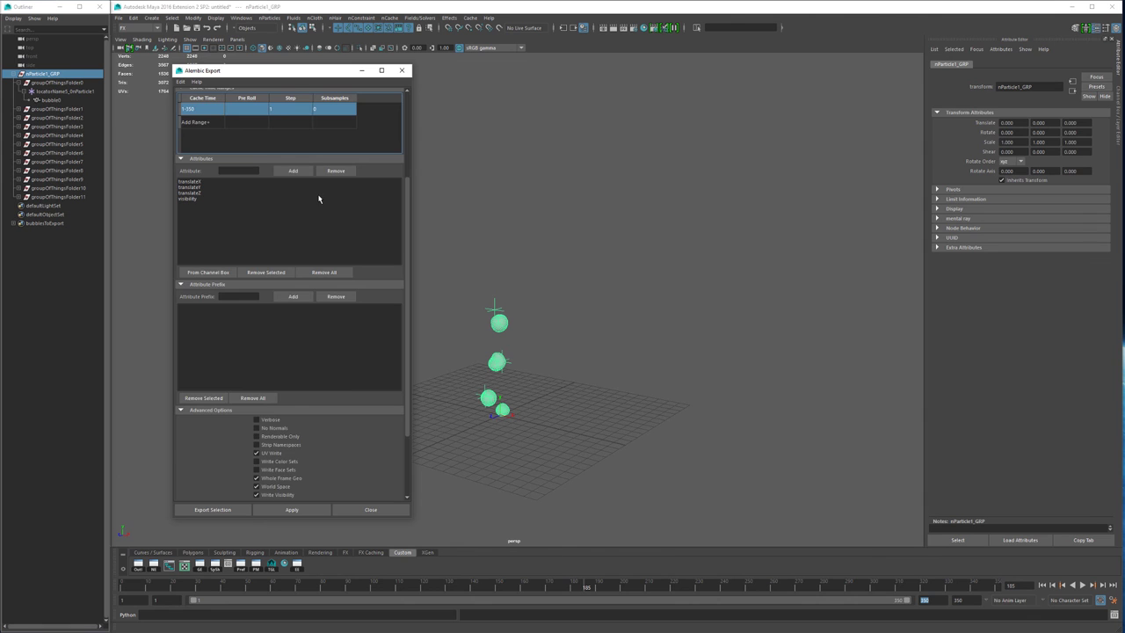
{"action": "scroll", "coordinate": [319, 199], "scroll_direction": "down", "scroll_amount": 3}
{"action": "scroll", "coordinate": [320, 204], "scroll_direction": "up", "scroll_amount": 8}
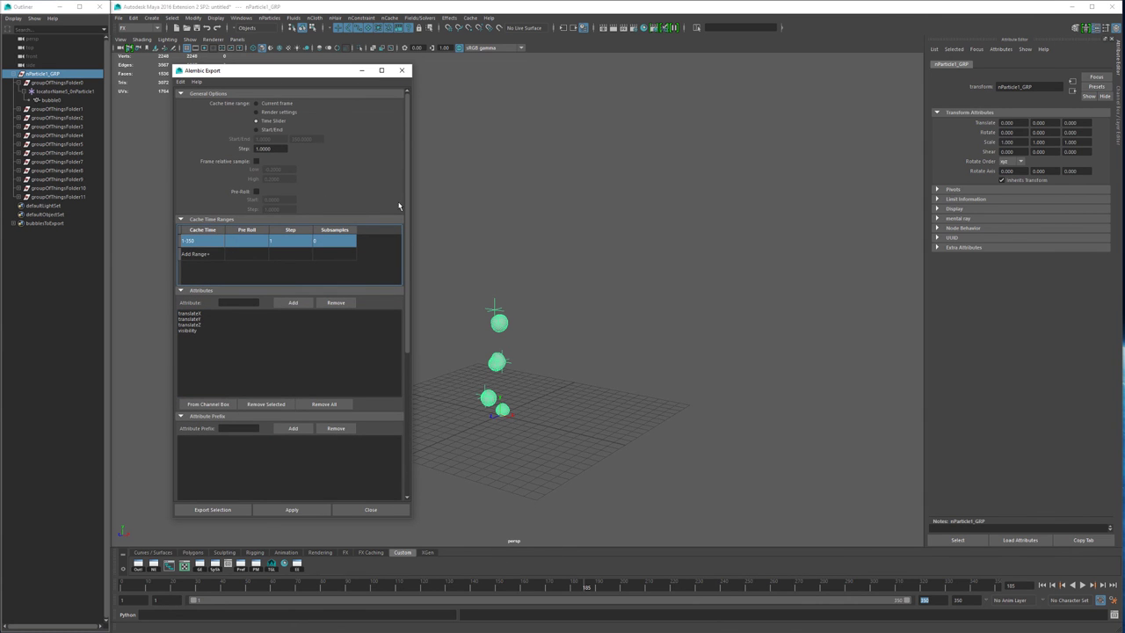
{"action": "left_click_drag", "start_coordinate": [256, 149], "coordinate": [302, 163]}
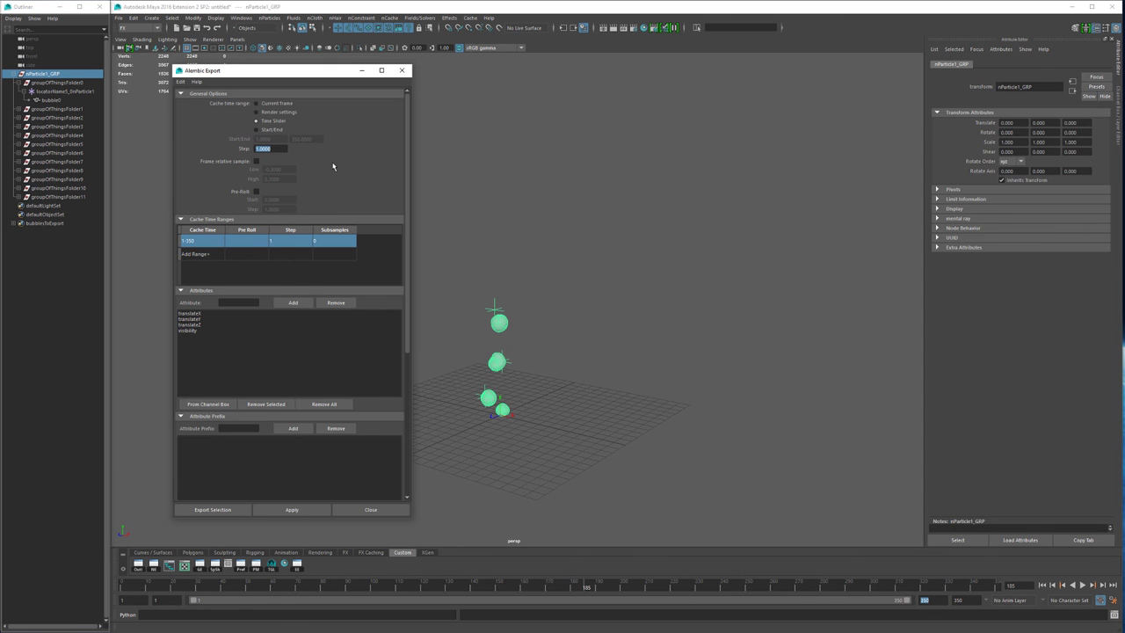
{"action": "scroll", "coordinate": [332, 167], "scroll_direction": "down", "scroll_amount": 8}
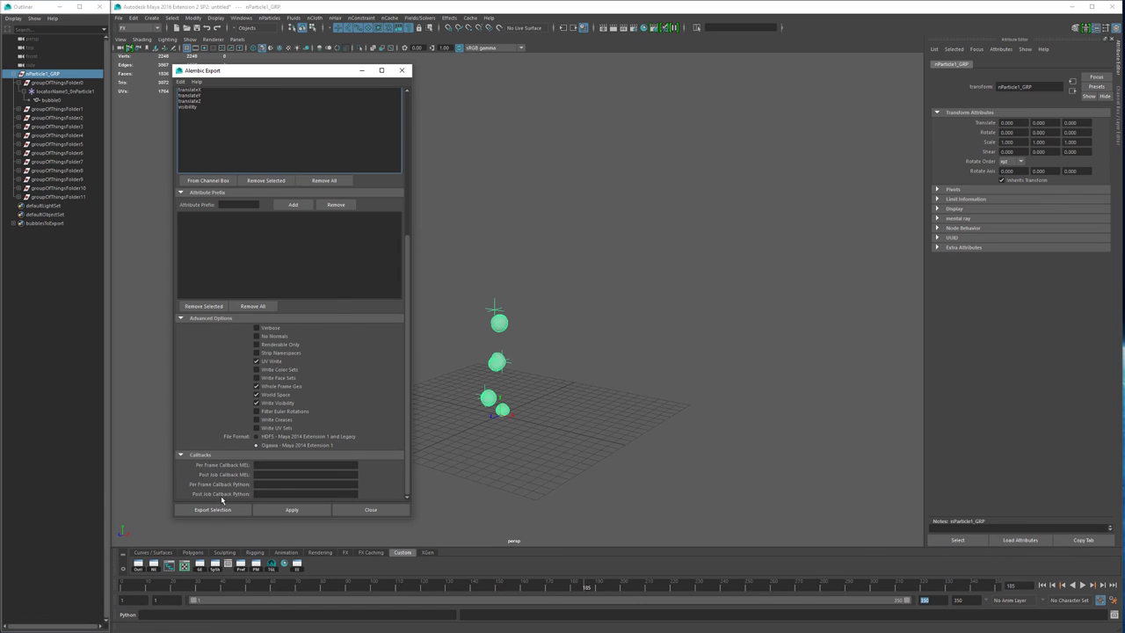
- Inspect the UV layout of bubble0 in the UV Editor and check the UV Write and Whole Frame Geo export options
{"action": "left_click", "coordinate": [500, 321]}
{"action": "left_click", "coordinate": [186, 567]}
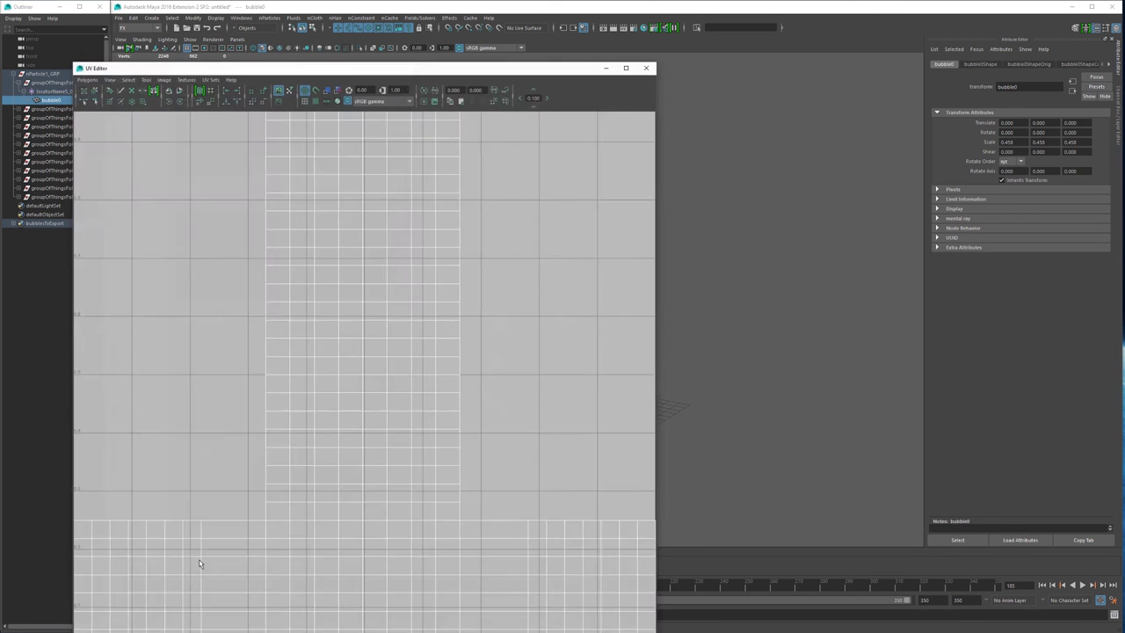
{"action": "key", "text": "f"}
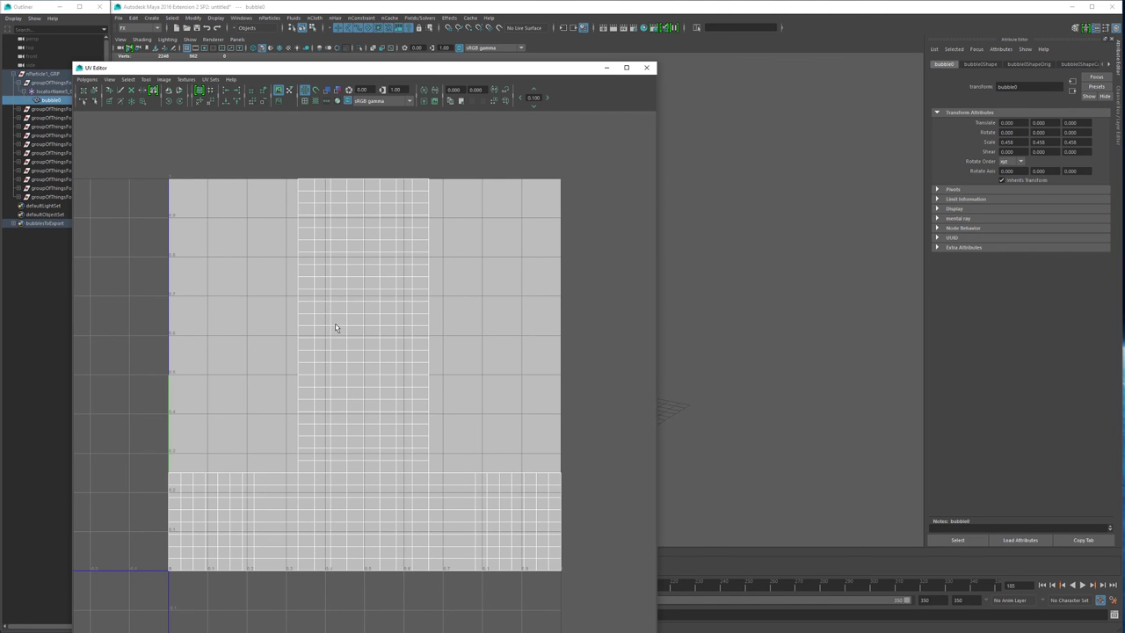
{"action": "left_click", "coordinate": [647, 67]}
{"action": "left_click", "coordinate": [275, 387]}
{"action": "left_click", "coordinate": [278, 386]}
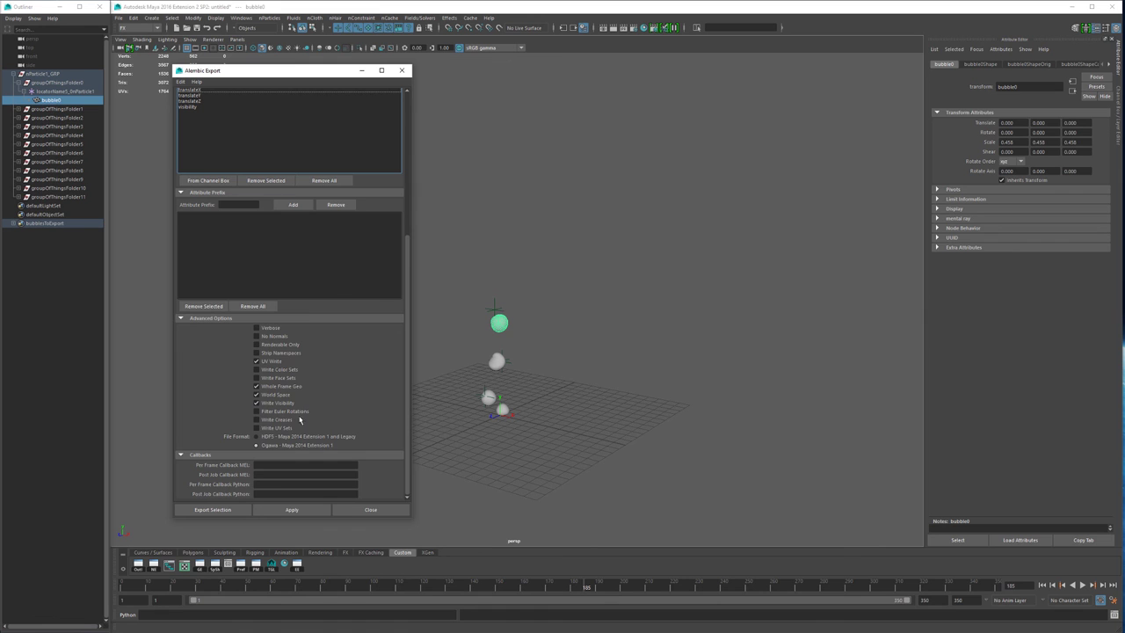
{"action": "scroll", "coordinate": [340, 366], "scroll_direction": "up", "scroll_amount": 1}
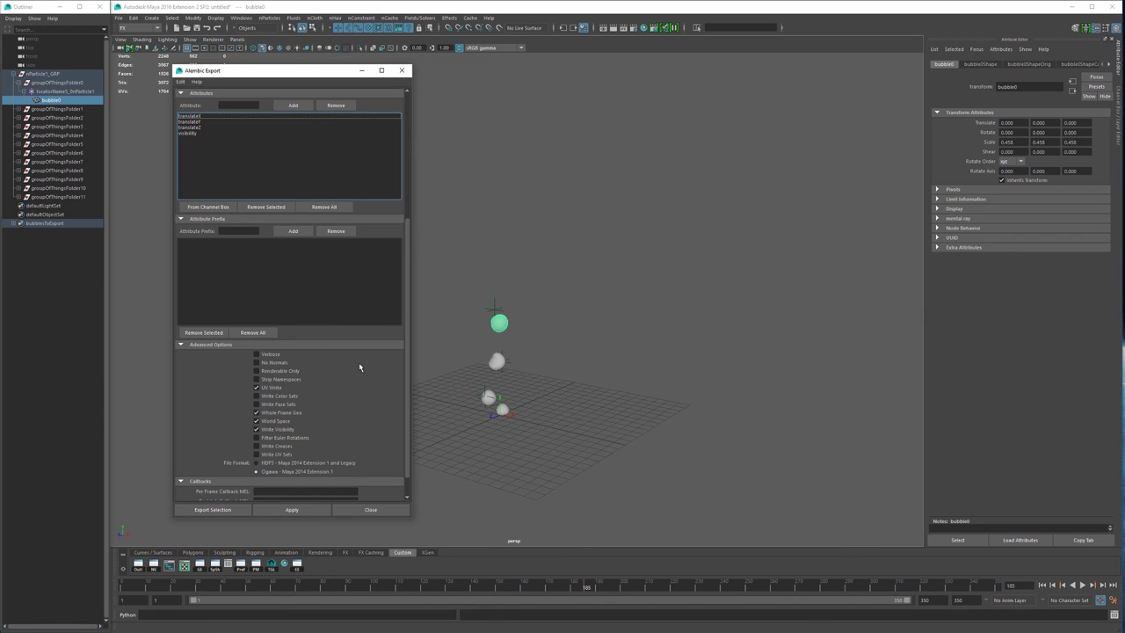
{"action": "scroll", "coordinate": [360, 365], "scroll_direction": "up", "scroll_amount": 5}
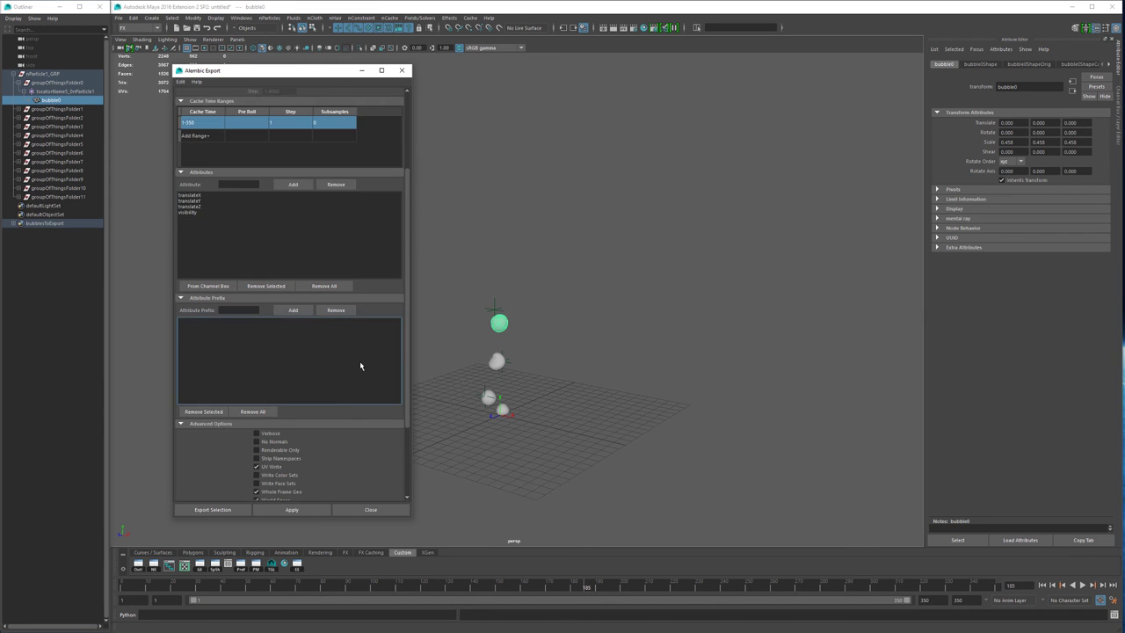
{"action": "scroll", "coordinate": [361, 365], "scroll_direction": "down", "scroll_amount": 6}
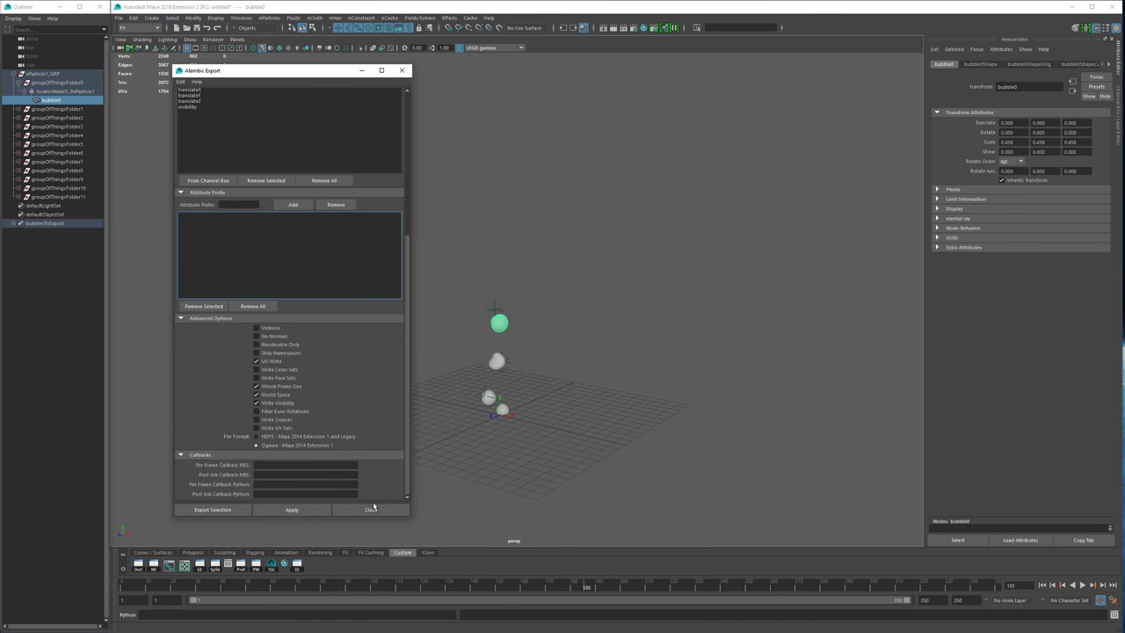
- Export the selected bubble0 to an Alembic file named bubbles_tutorial_03
{"action": "left_click", "coordinate": [223, 512]}
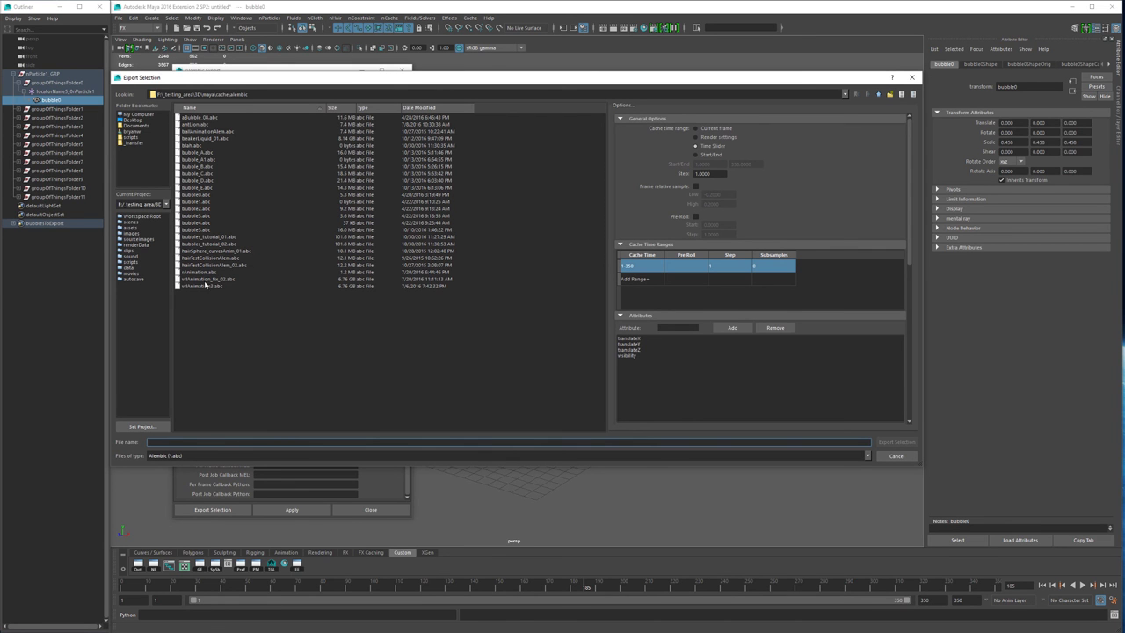
{"action": "left_click", "coordinate": [216, 237]}
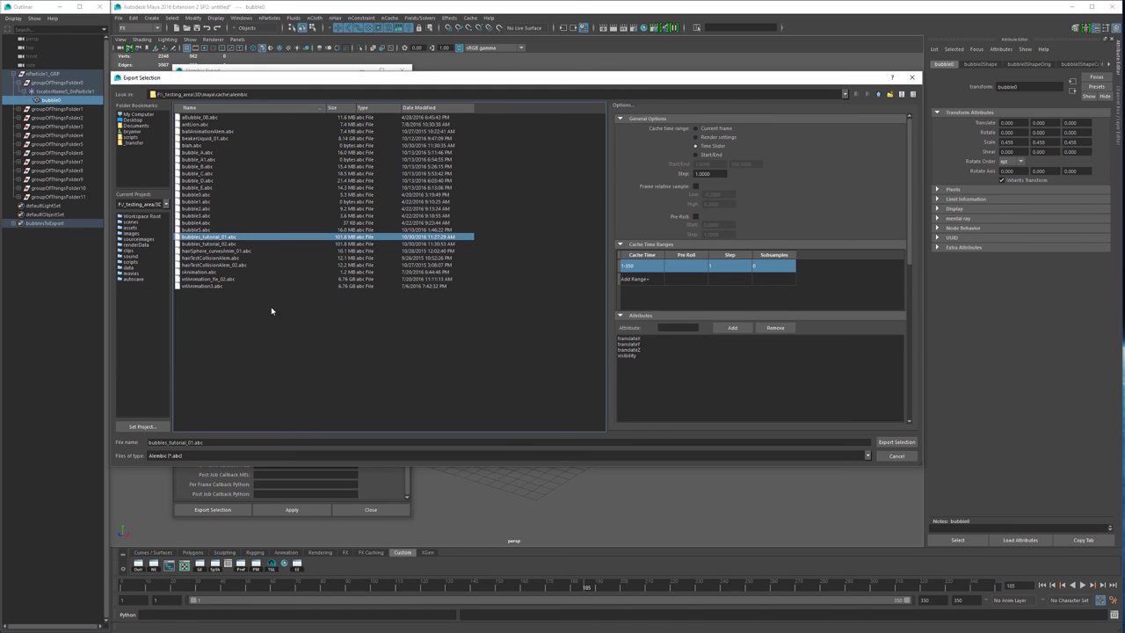
{"action": "left_click", "coordinate": [206, 287]}
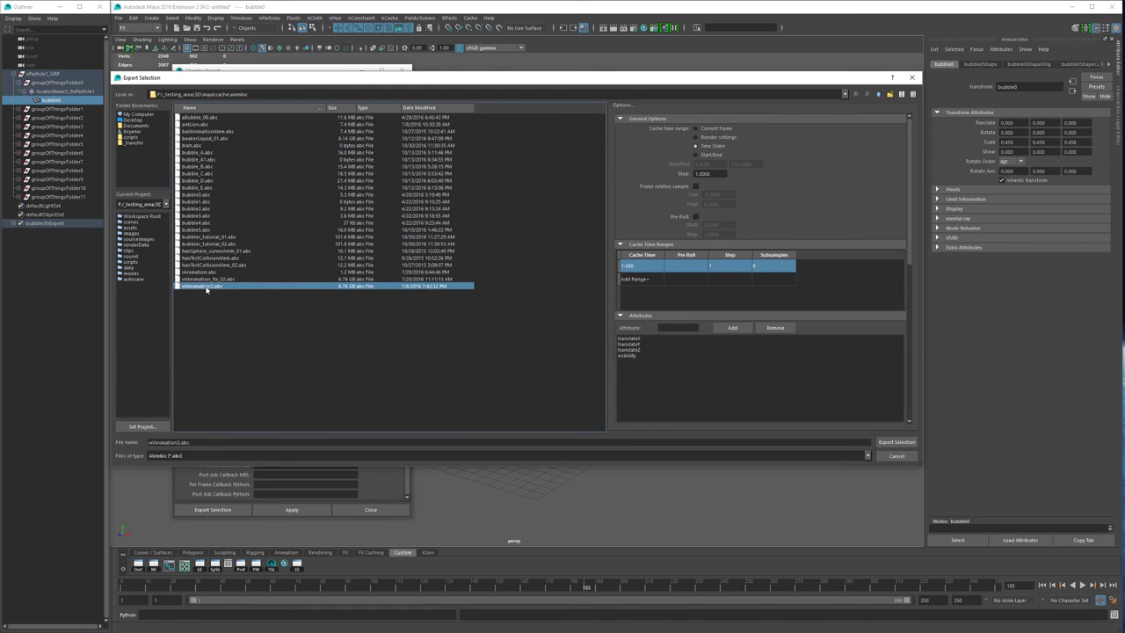
{"action": "left_click", "coordinate": [200, 239]}
{"action": "left_click_drag", "start_coordinate": [205, 442], "coordinate": [192, 441]}
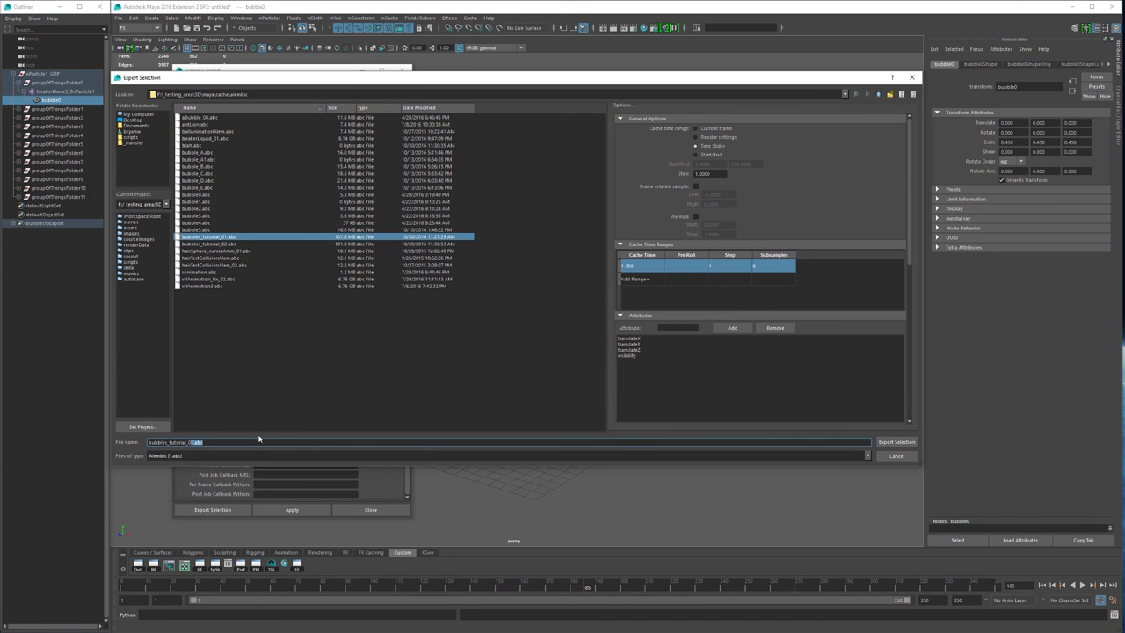
{"action": "type", "text": "3"}
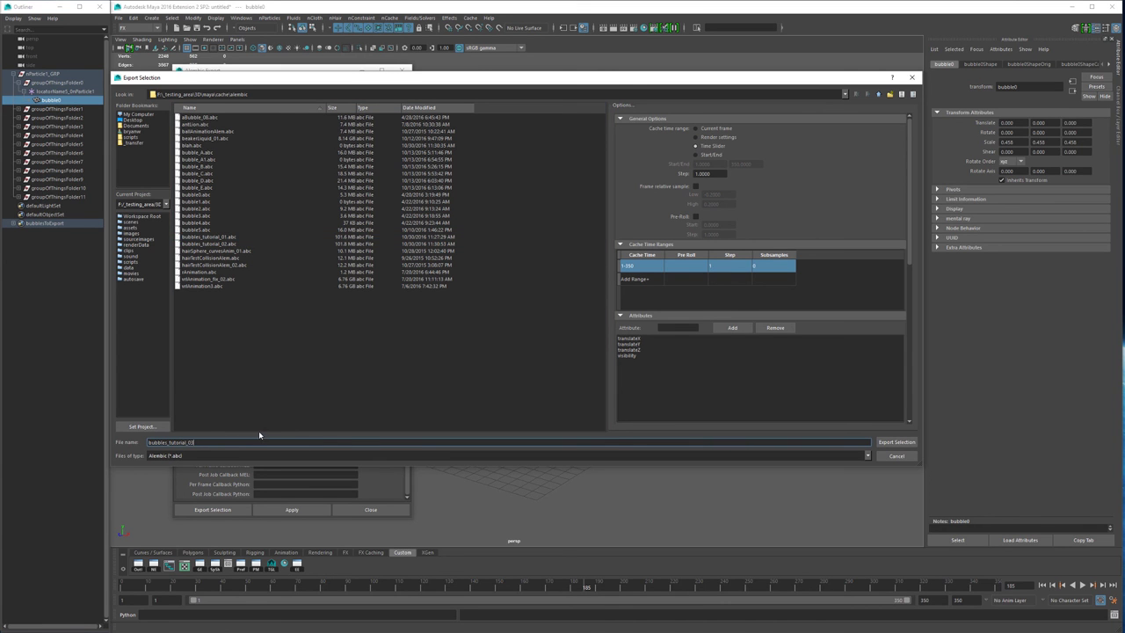
{"action": "left_click_drag", "start_coordinate": [910, 246], "coordinate": [908, 411]}
{"action": "left_click", "coordinate": [896, 441]}
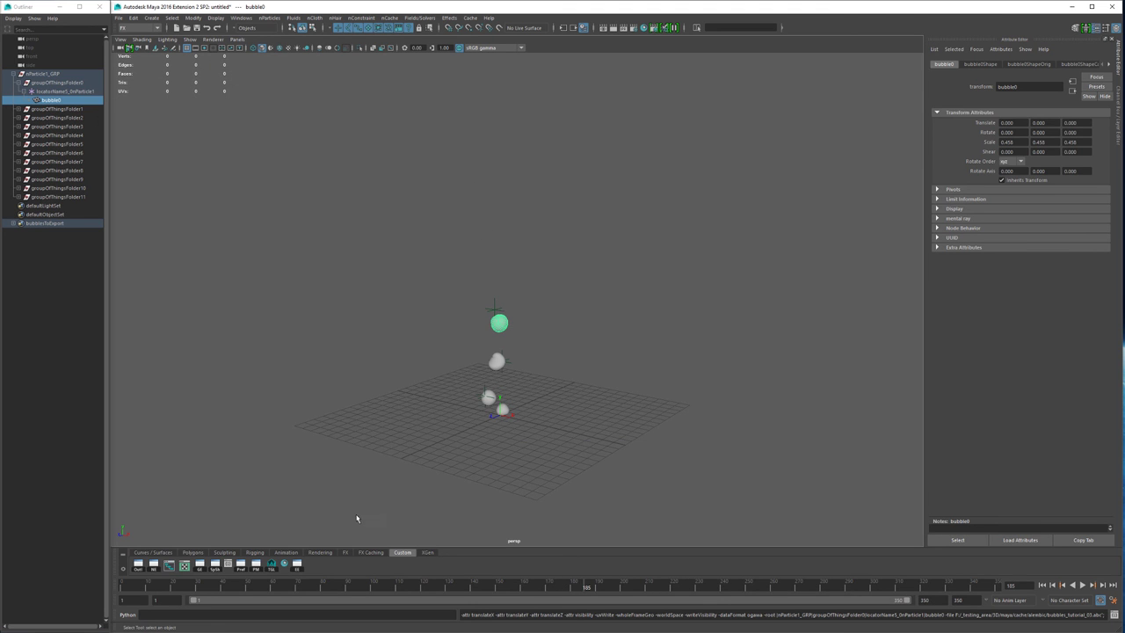
- Select nParticle1_GRP and export it to Alembic, replacing the existing bubbles_tutorial_03.abc
{"action": "left_click", "coordinate": [44, 74]}
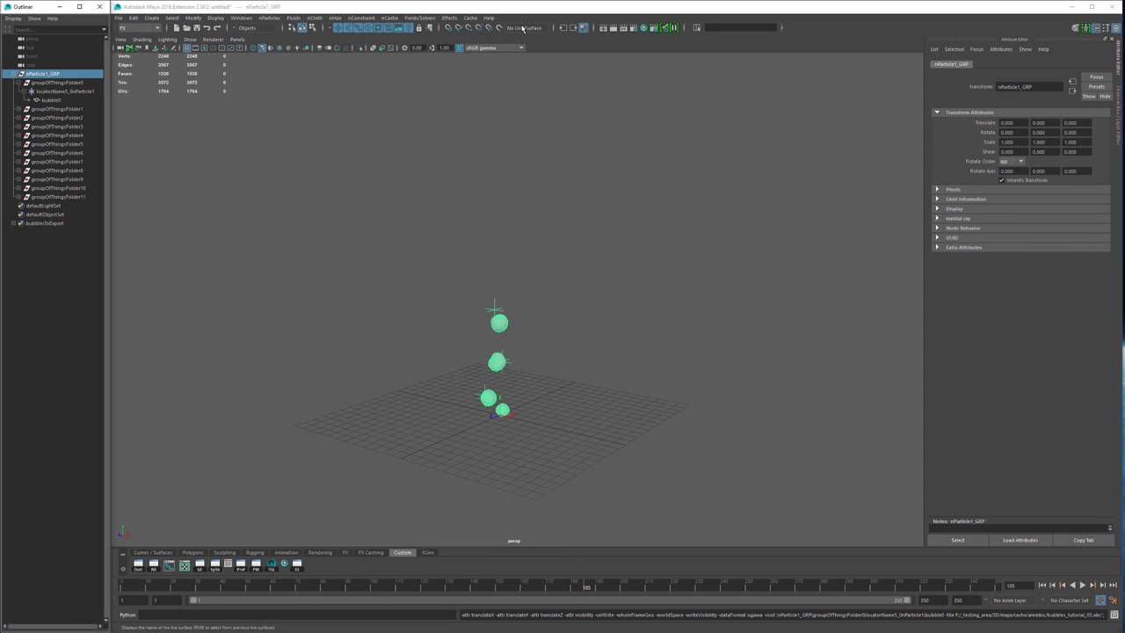
{"action": "left_click", "coordinate": [470, 19]}
{"action": "mouse_move", "coordinate": [505, 33]}
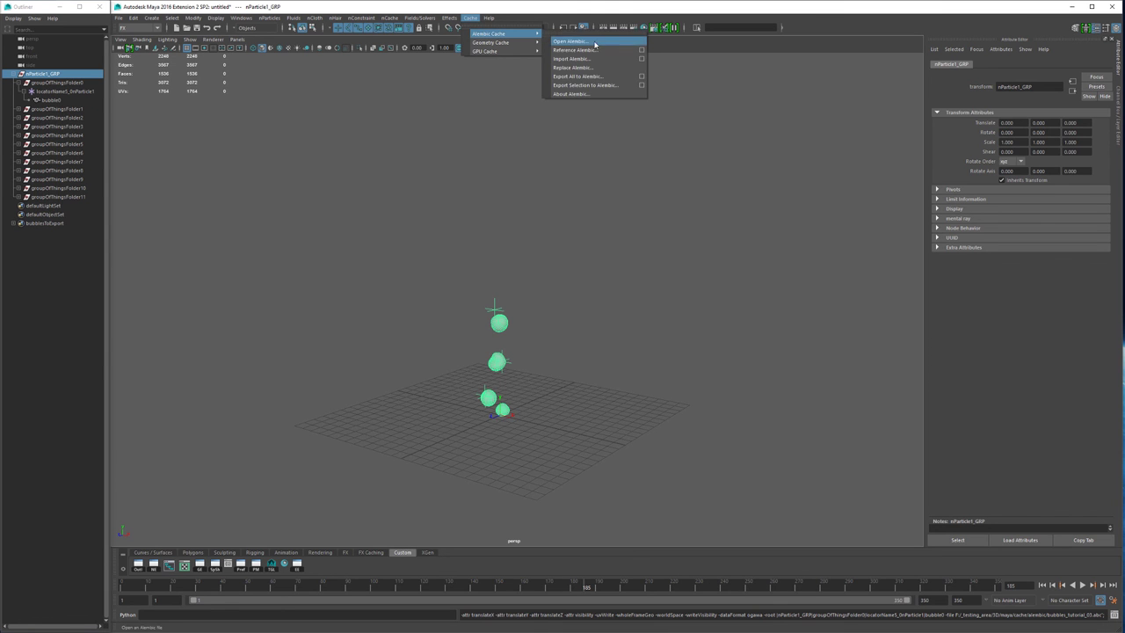
{"action": "left_click", "coordinate": [641, 85]}
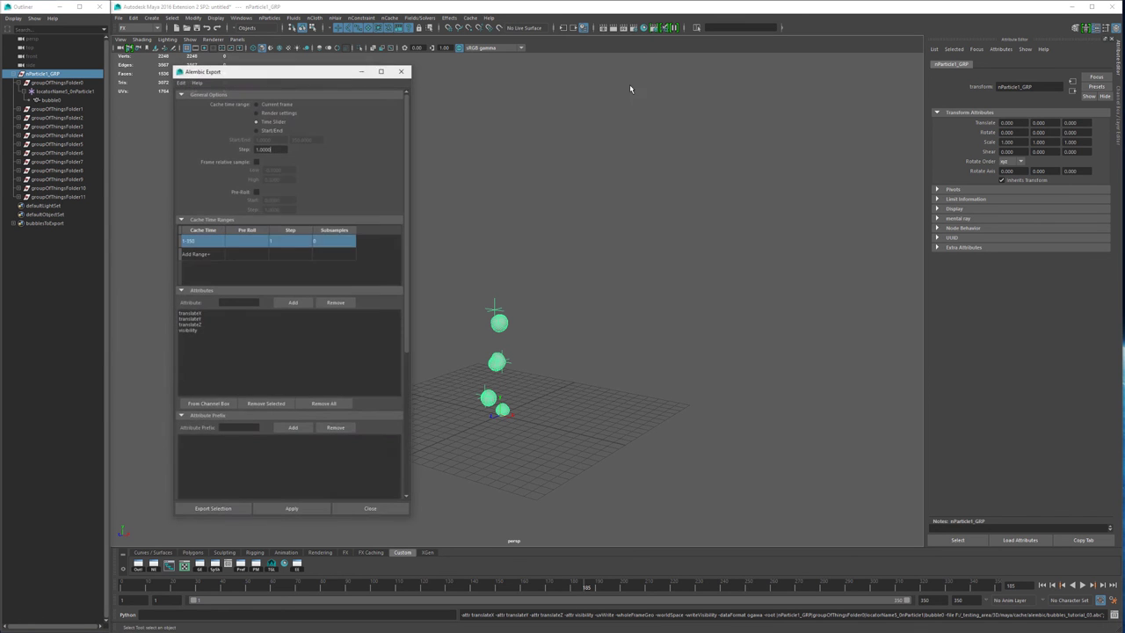
{"action": "left_click", "coordinate": [213, 510]}
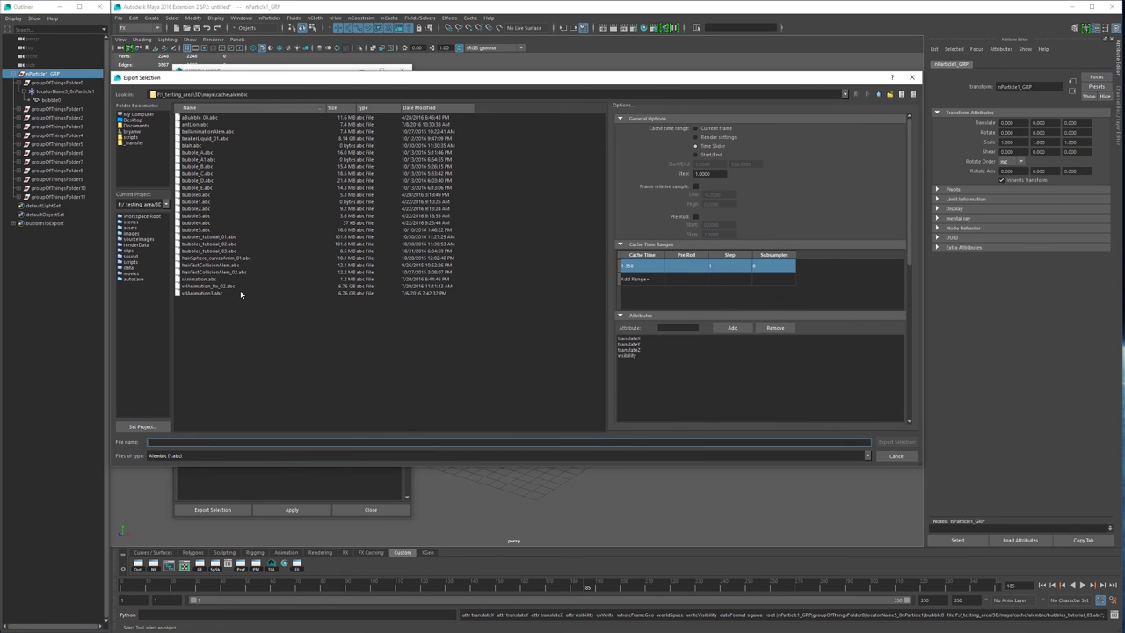
{"action": "left_click", "coordinate": [235, 251]}
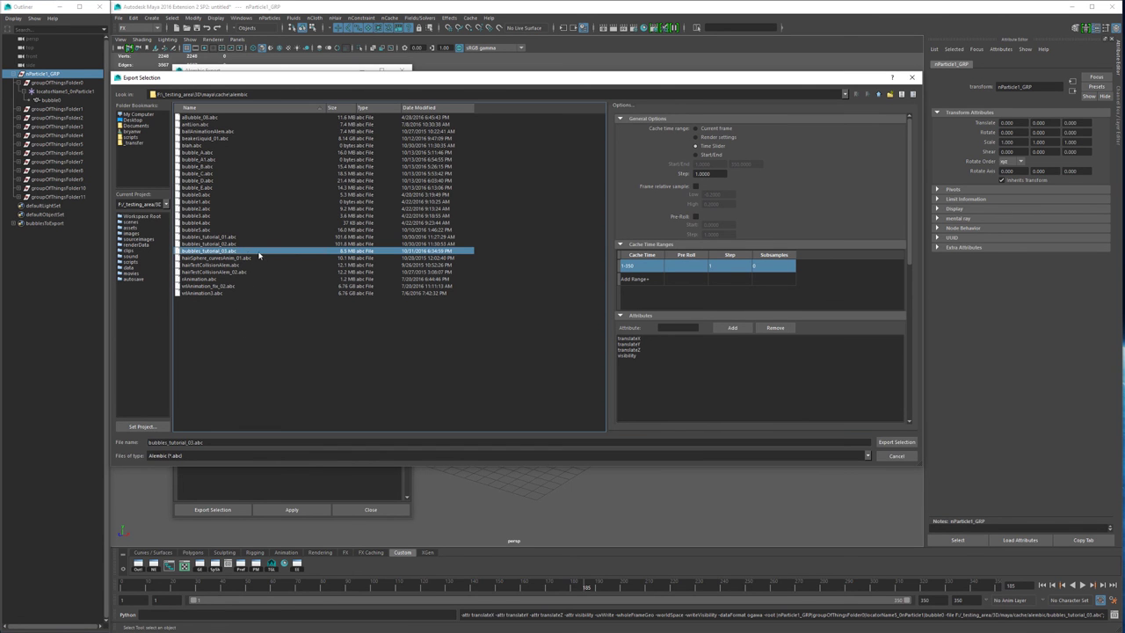
{"action": "left_click", "coordinate": [903, 444]}
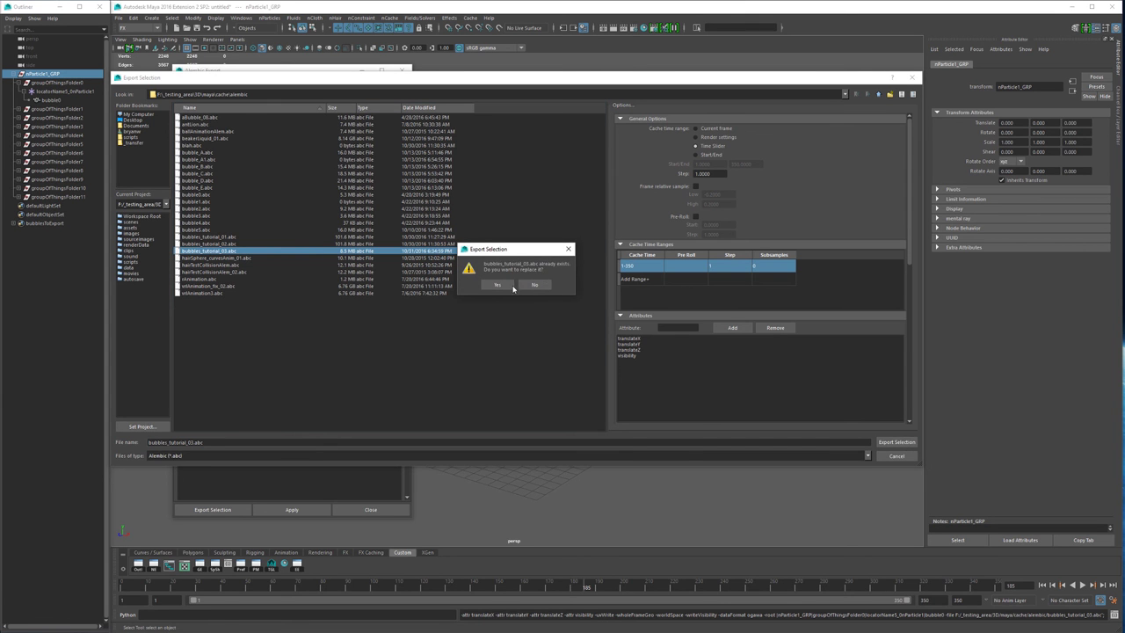
{"action": "left_click", "coordinate": [496, 285]}
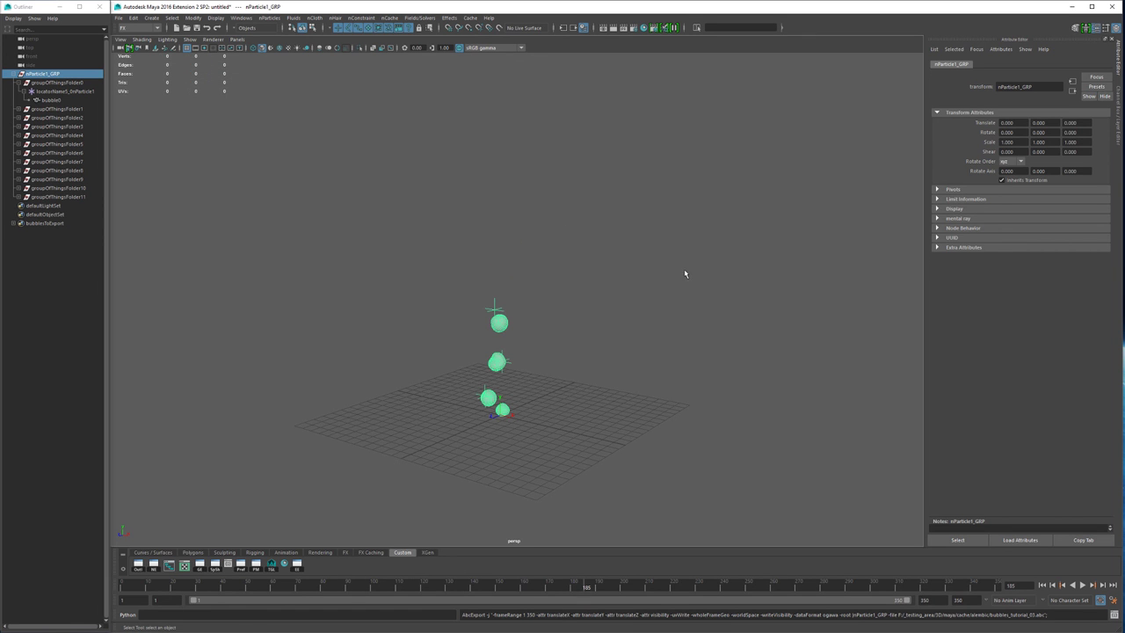
- Start a new scene without saving the current one and import bubbles_tutorial_03.abc to the scene root
{"action": "left_click", "coordinate": [177, 28]}
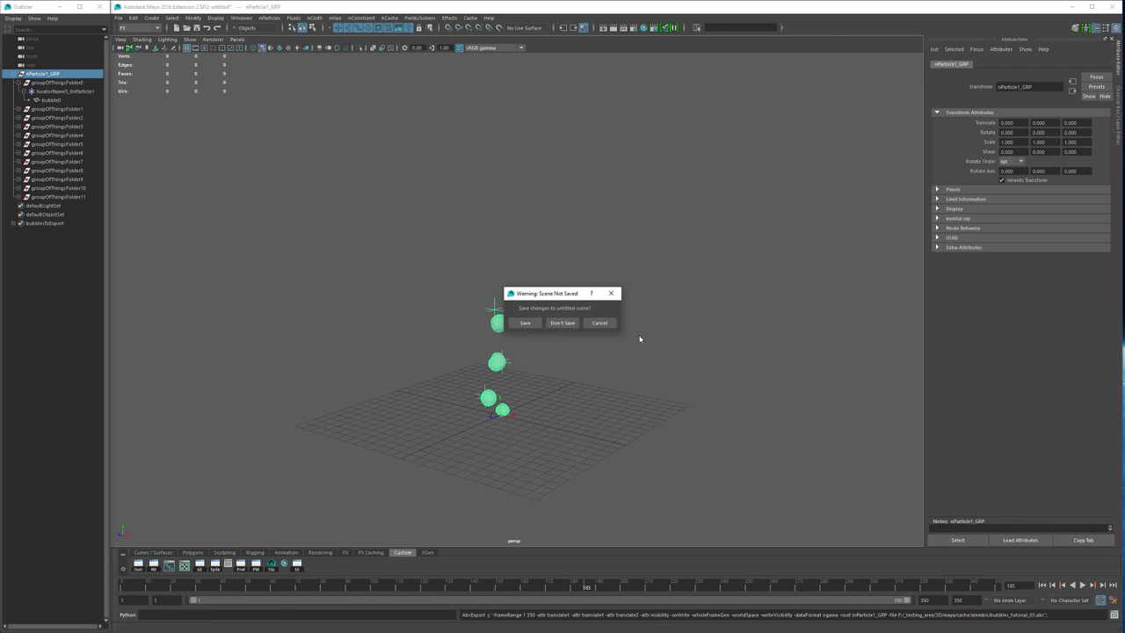
{"action": "left_click", "coordinate": [562, 323]}
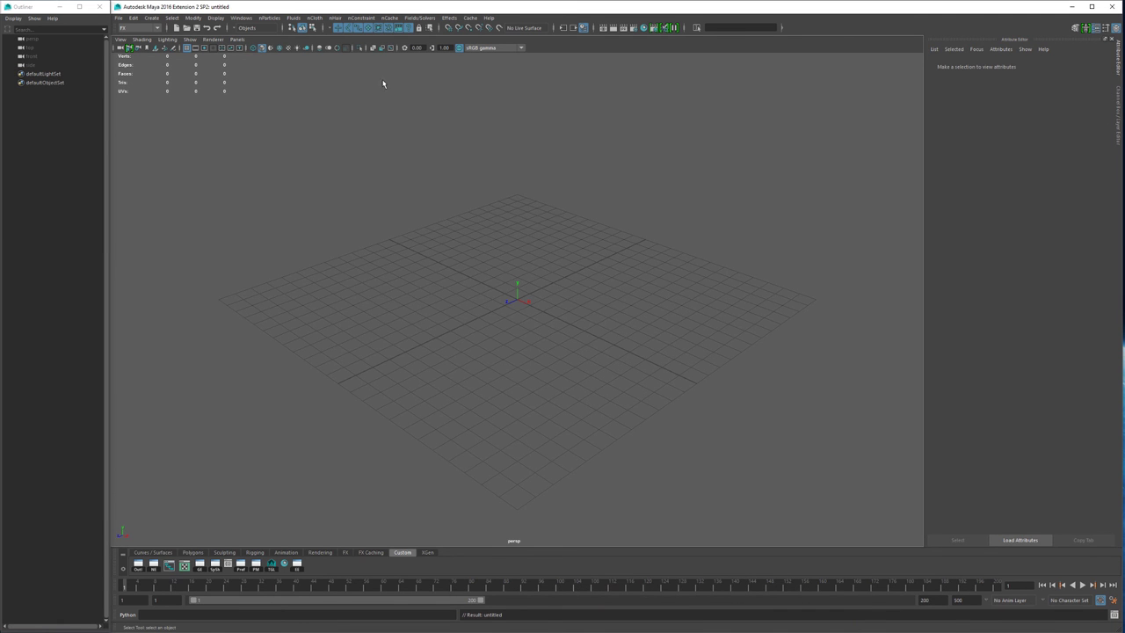
{"action": "left_click", "coordinate": [470, 18]}
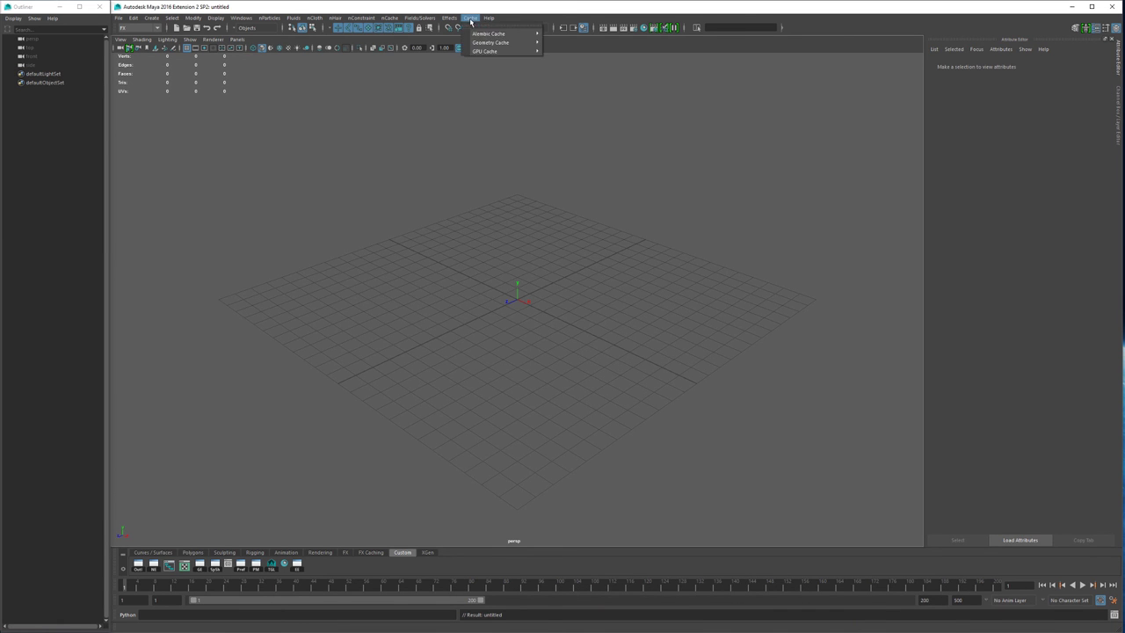
{"action": "mouse_move", "coordinate": [501, 41]}
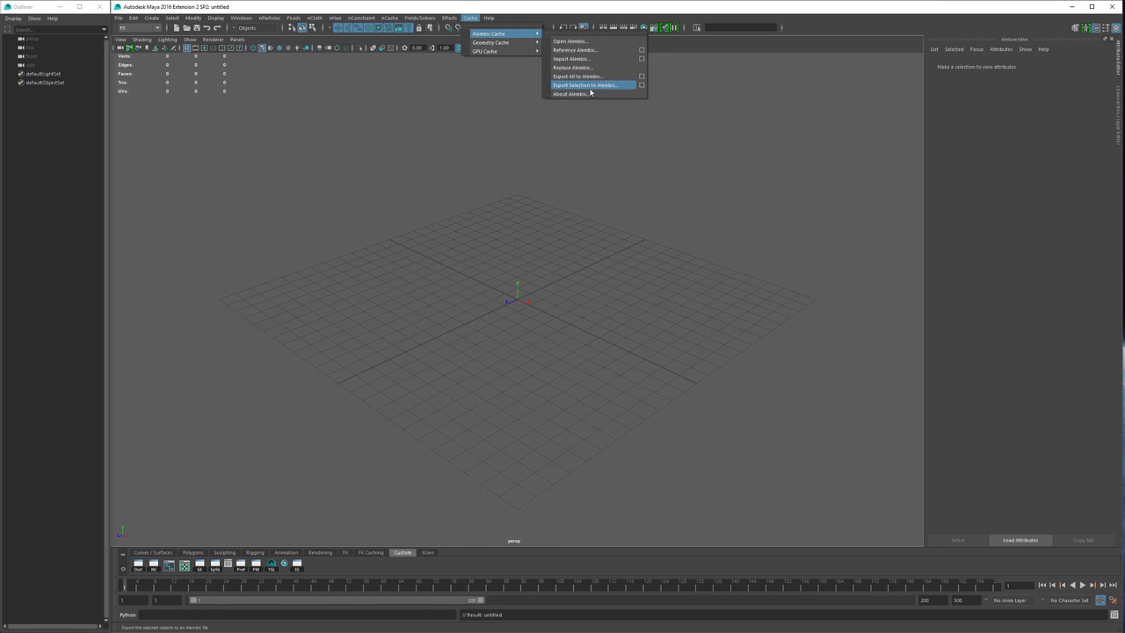
{"action": "left_click", "coordinate": [640, 59]}
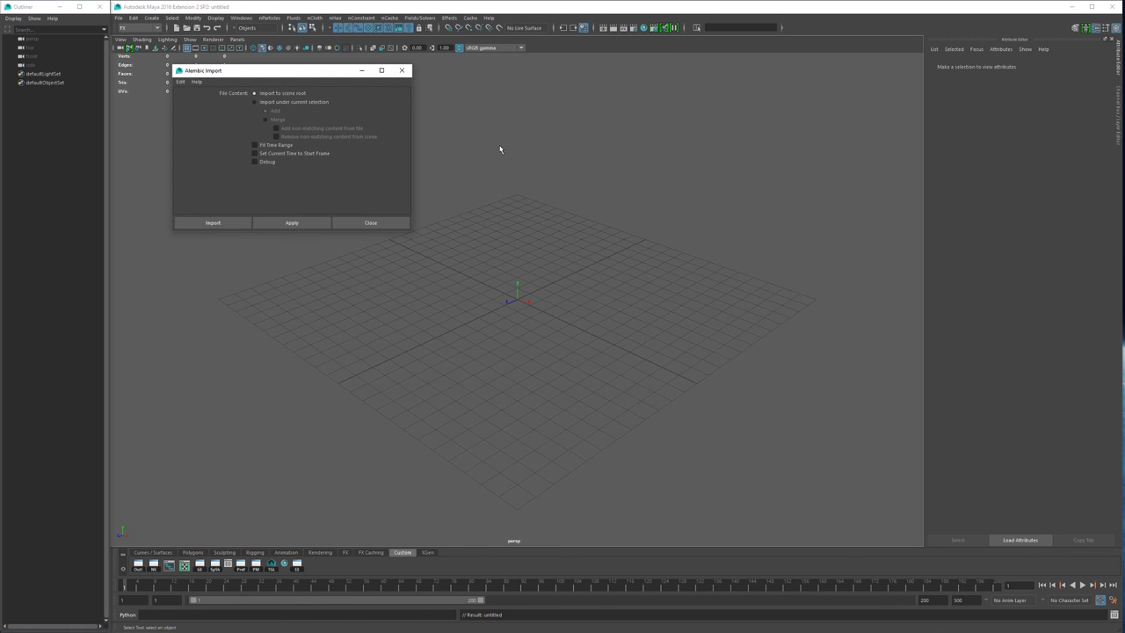
{"action": "left_click", "coordinate": [218, 222]}
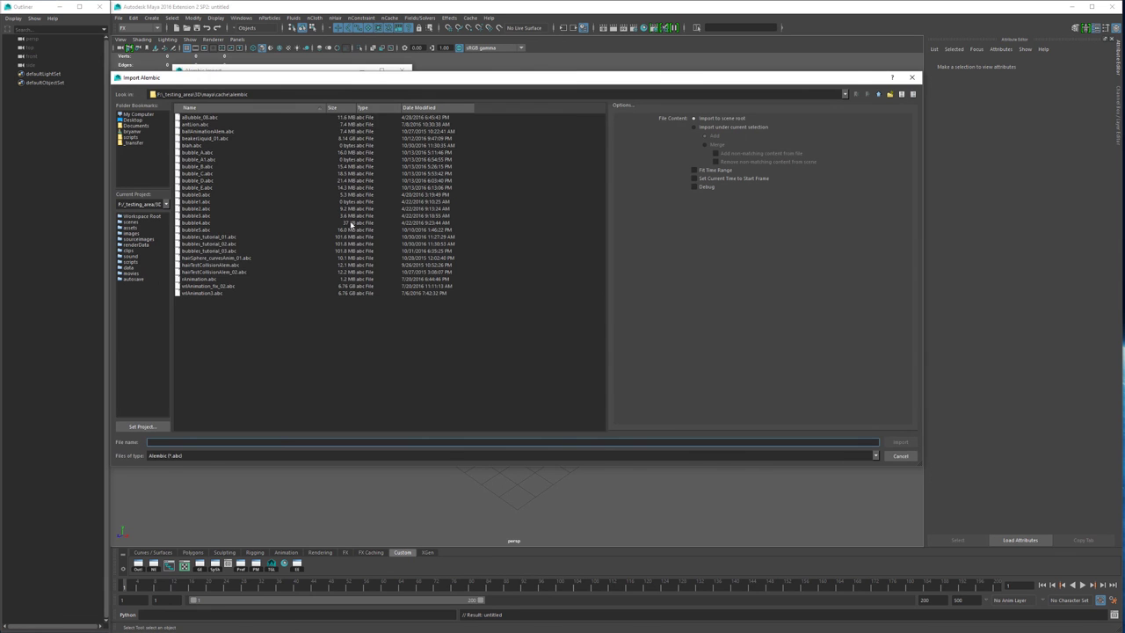
{"action": "left_click", "coordinate": [234, 252]}
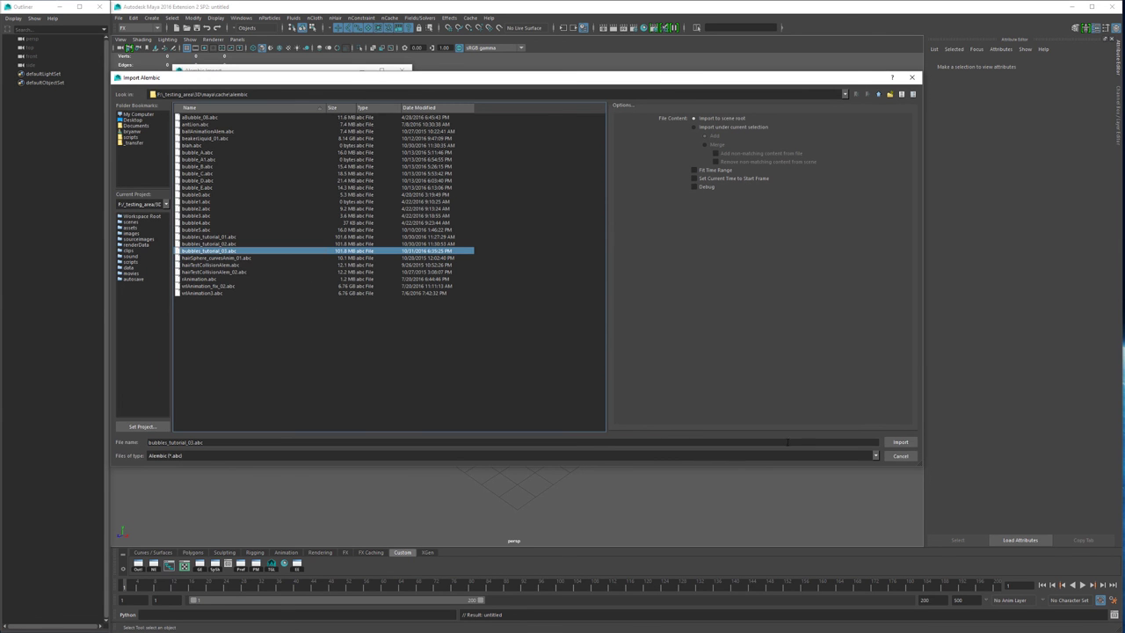
{"action": "left_click", "coordinate": [899, 444]}
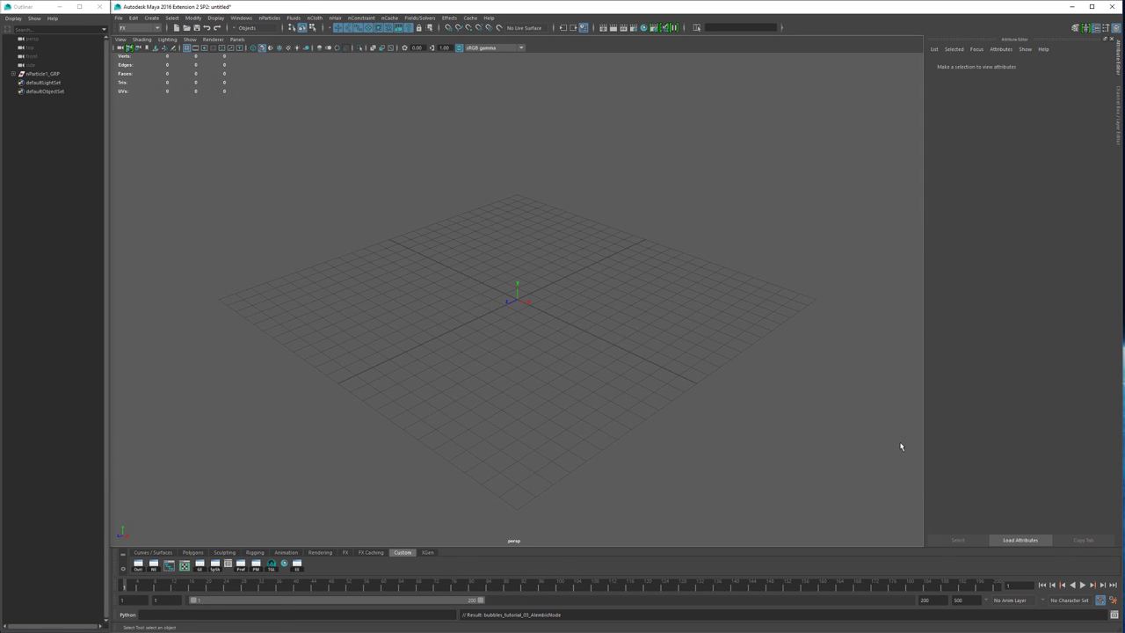
- Set the playback range to end at frame 350 and play the imported bubble animation
{"action": "left_click", "coordinate": [130, 586]}
{"action": "key", "text": "Return"}
{"action": "key", "text": "Return"}
{"action": "key", "text": "alt+v"}
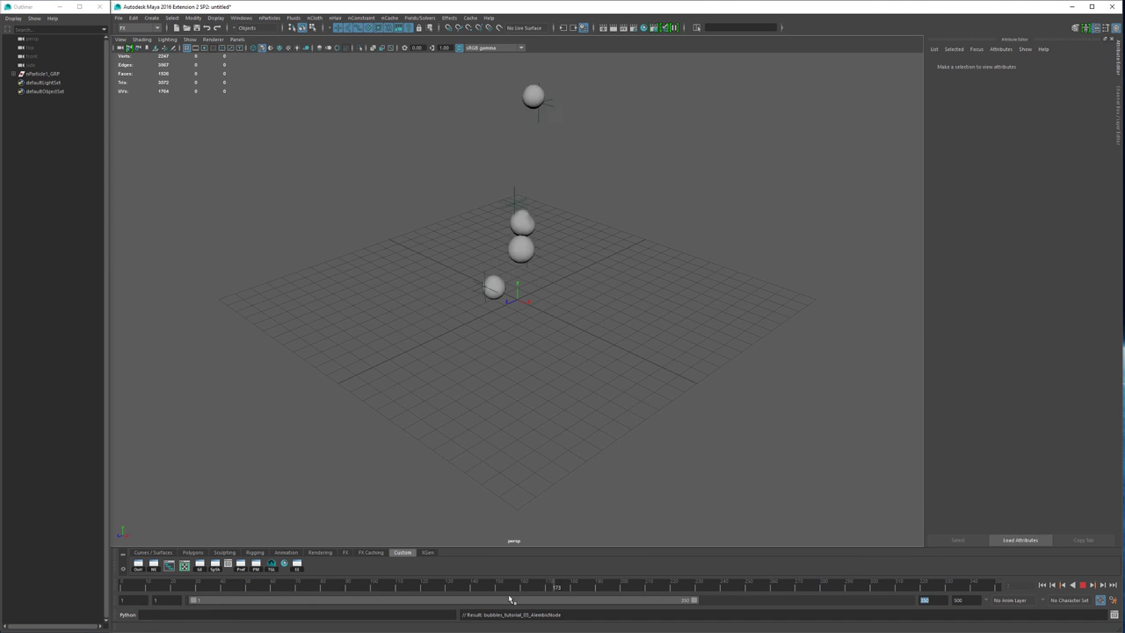
{"action": "key", "text": "alt+v"}
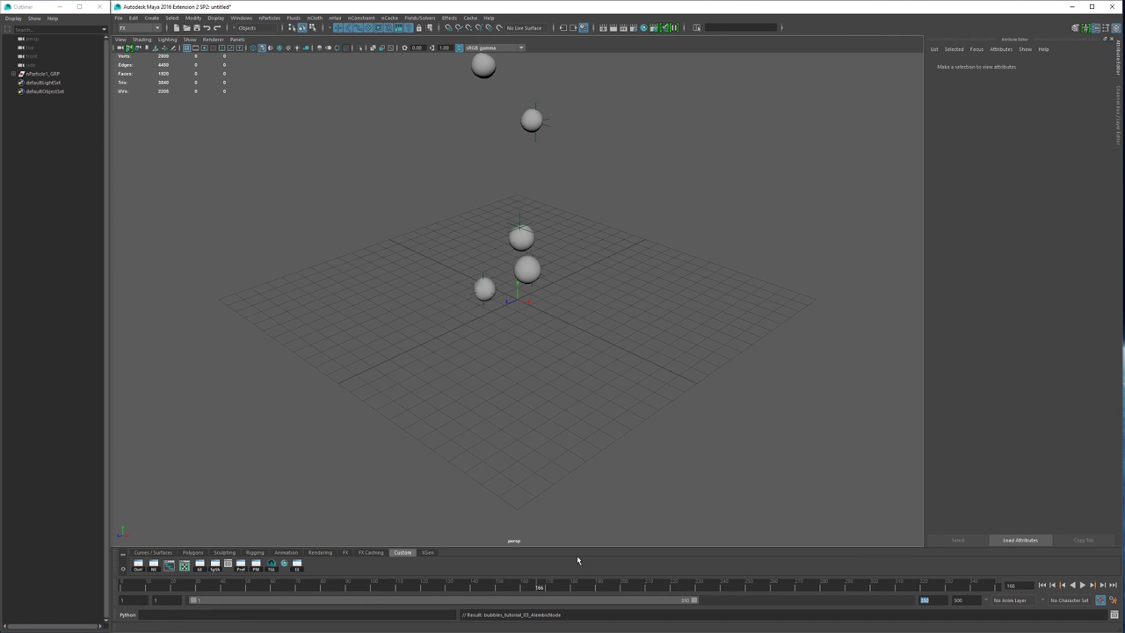
- Set the Offset of the bubbles_tutorial_03 Alembic node to 50 and scrub the timeline to check the shift
{"action": "left_click", "coordinate": [533, 118]}
{"action": "left_click", "coordinate": [1044, 64]}
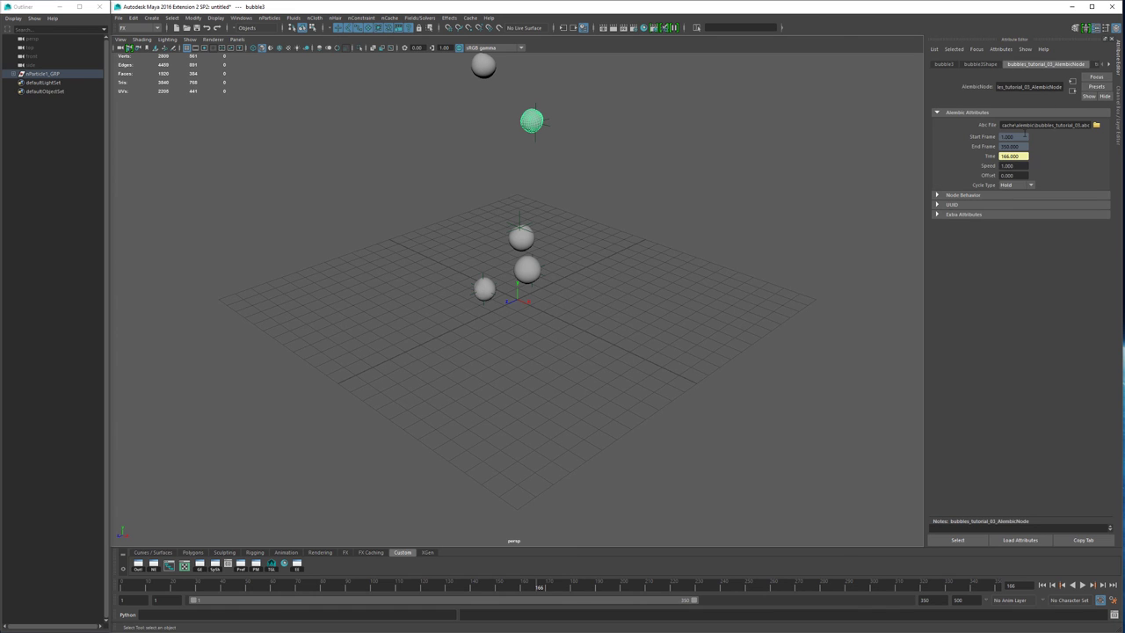
{"action": "left_click_drag", "start_coordinate": [1017, 166], "coordinate": [972, 172]}
{"action": "key", "text": "Tab"}
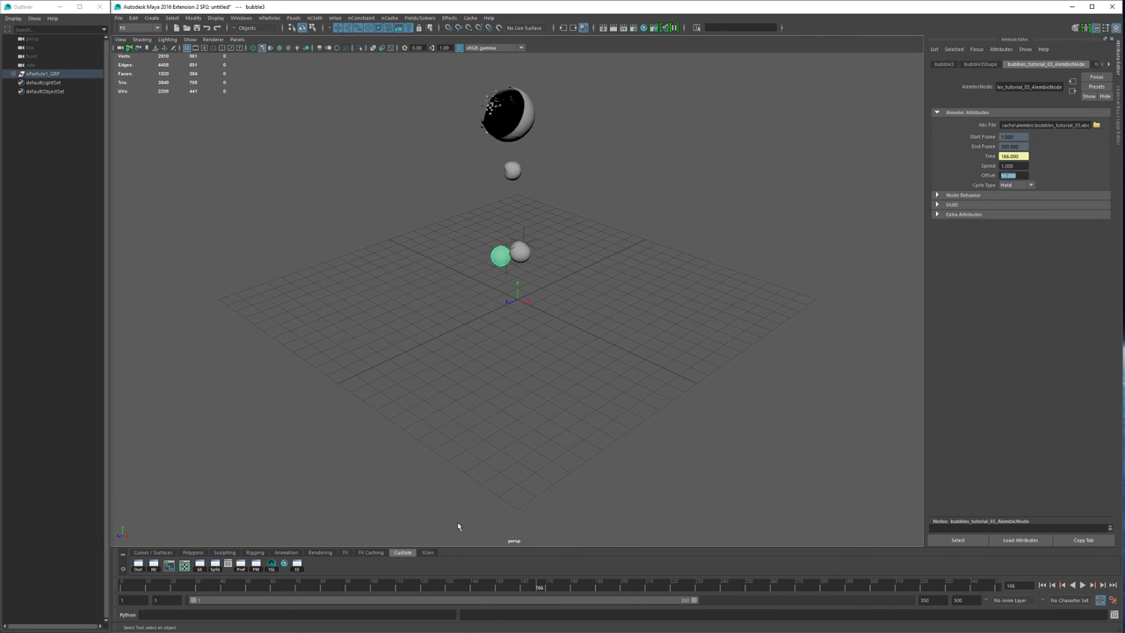
{"action": "left_click_drag", "start_coordinate": [548, 587], "coordinate": [612, 584]}
- Set the Alembic node's cycle type to Loop and extend the playback range to end at frame 700
{"action": "left_click", "coordinate": [1011, 184]}
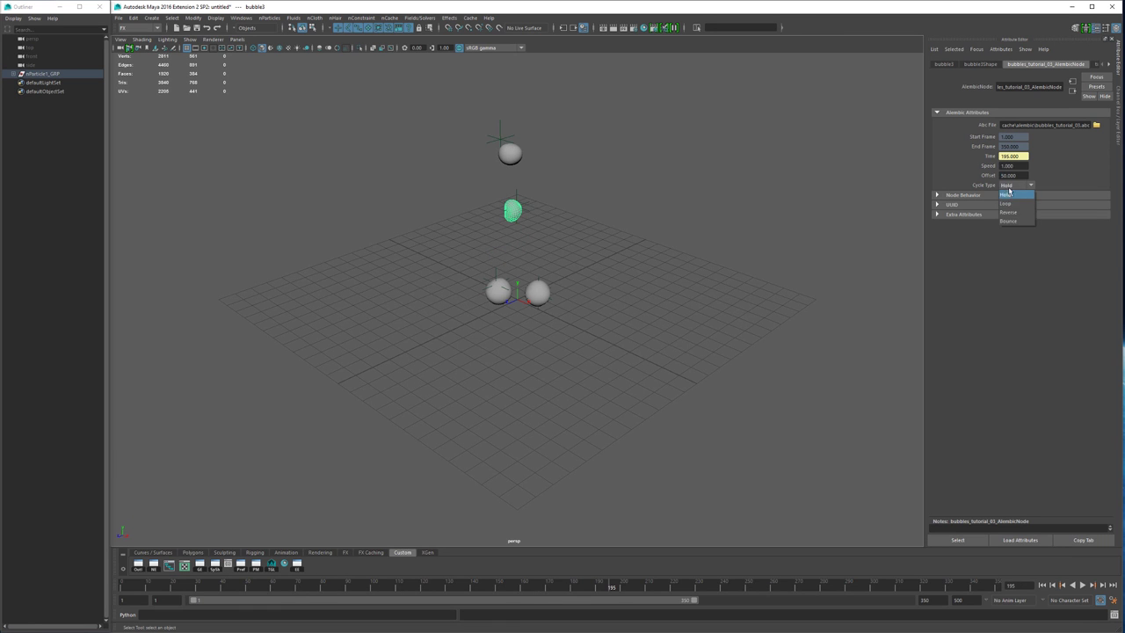
{"action": "left_click", "coordinate": [1006, 202]}
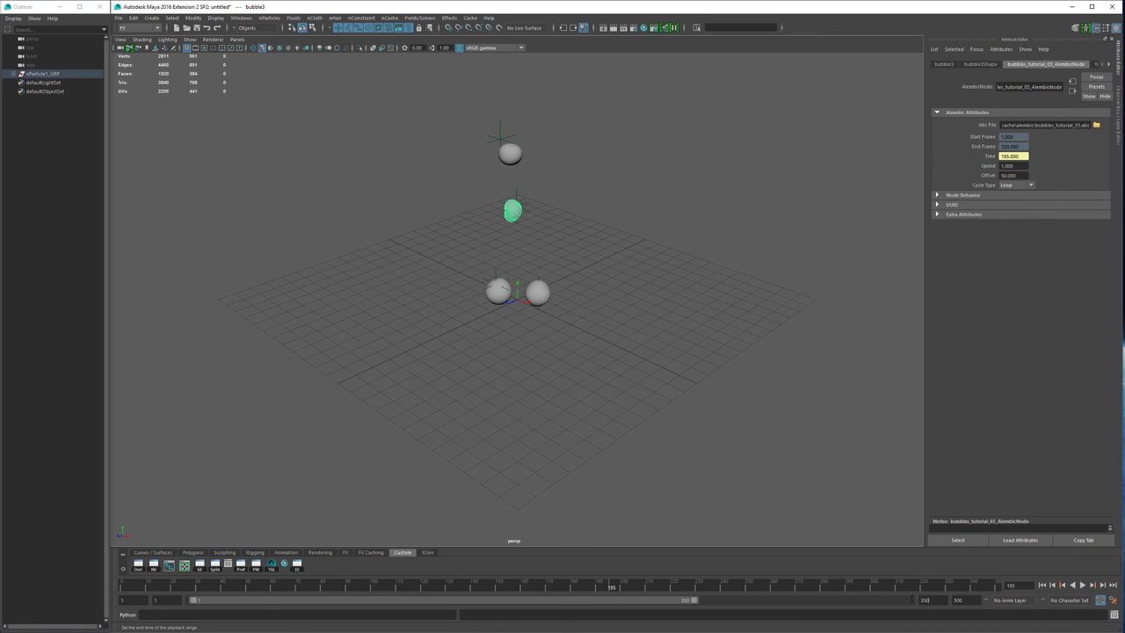
{"action": "key", "text": "Return"}
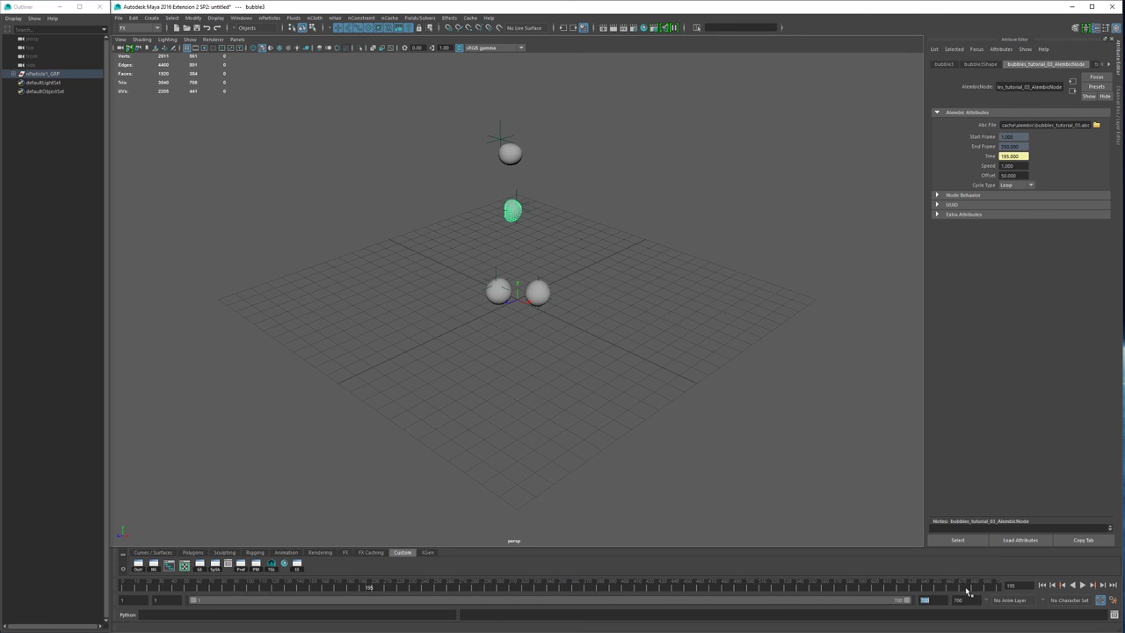
- Scrub and play the bubble animation beyond frame 350 to check how the Alembic cache loops
{"action": "left_click_drag", "start_coordinate": [371, 590], "coordinate": [771, 566]}
{"action": "middle_click_drag", "start_coordinate": [617, 274], "coordinate": [613, 379], "text": "alt"}
{"action": "right_click_drag", "start_coordinate": [612, 379], "coordinate": [505, 356], "text": "alt"}
{"action": "middle_click_drag", "start_coordinate": [505, 355], "coordinate": [494, 412], "text": "alt"}
{"action": "left_click_drag", "start_coordinate": [495, 411], "coordinate": [481, 367], "text": "alt"}
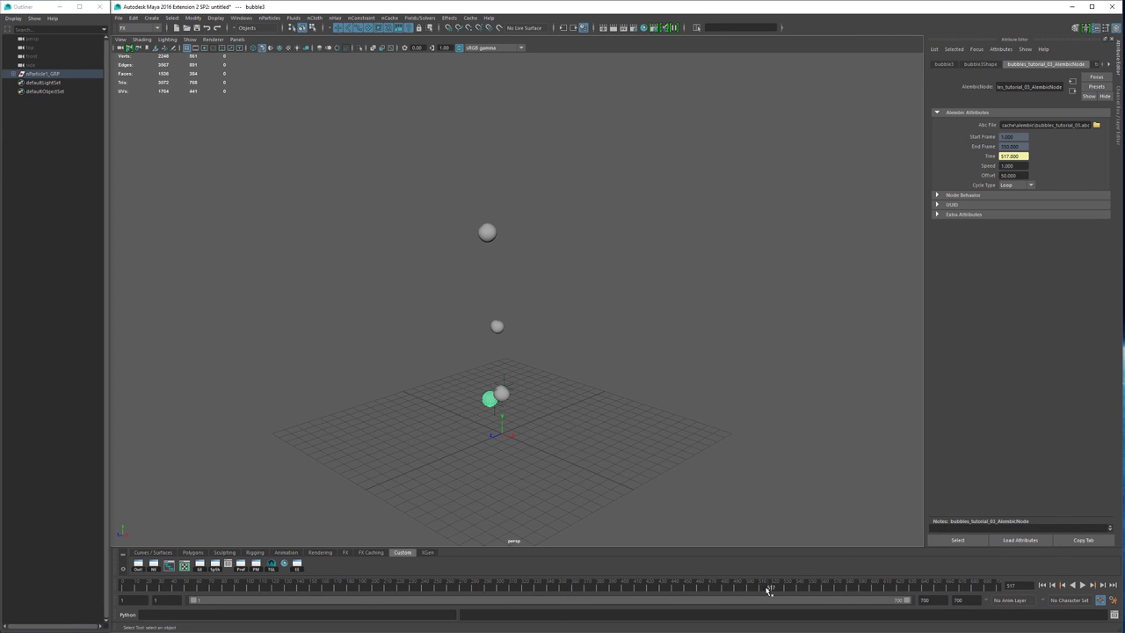
{"action": "key", "text": "alt+v"}
{"action": "key", "text": "Escape"}
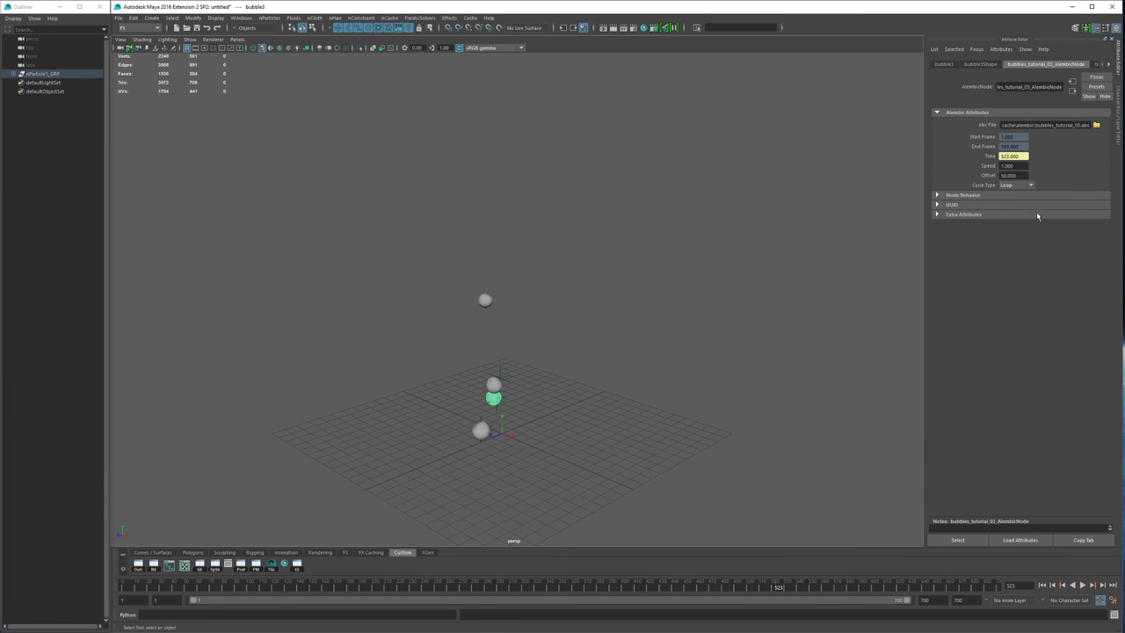
- Set the Alembic node's Speed to 0.5 and review the playback
{"action": "left_click_drag", "start_coordinate": [1014, 166], "coordinate": [987, 172]}
{"action": "type", "text": ".5"}
{"action": "key", "text": "Return"}
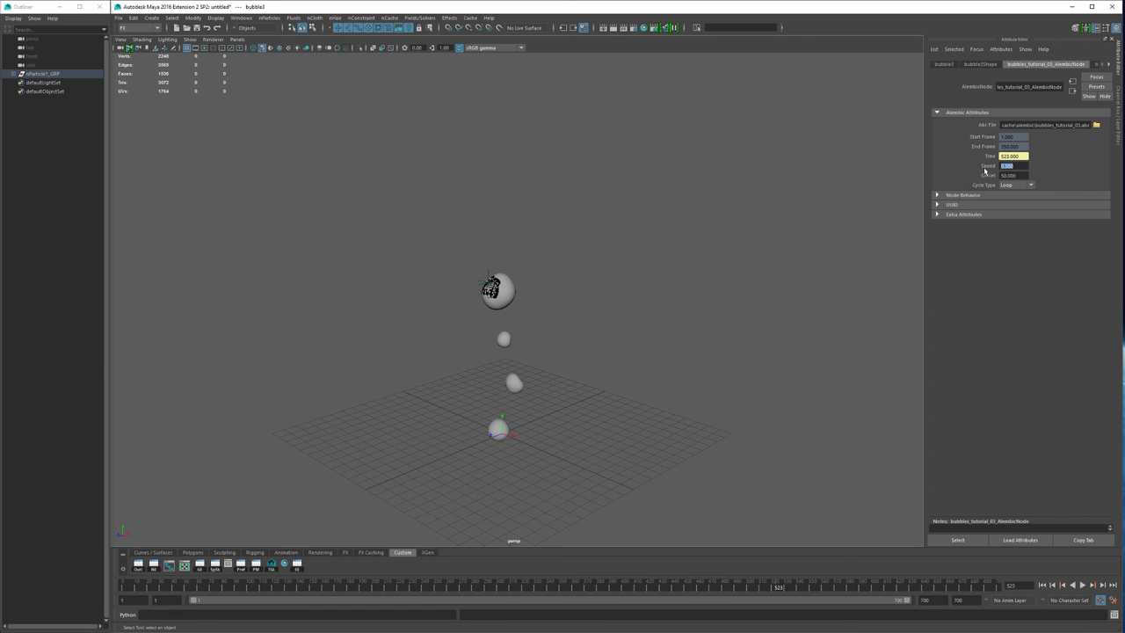
{"action": "key", "text": "alt+v"}
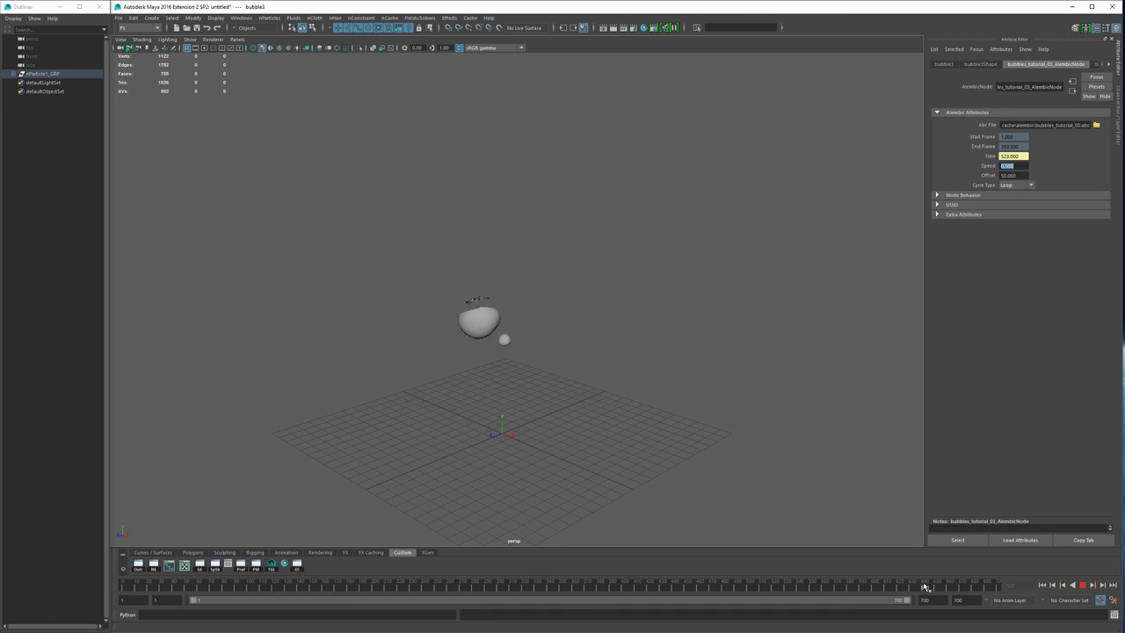
{"action": "left_click_drag", "start_coordinate": [948, 579], "coordinate": [852, 582]}
- Set the Alembic node's Speed to 10 and play the animation
{"action": "type", "text": "10"}
{"action": "key", "text": "Return"}
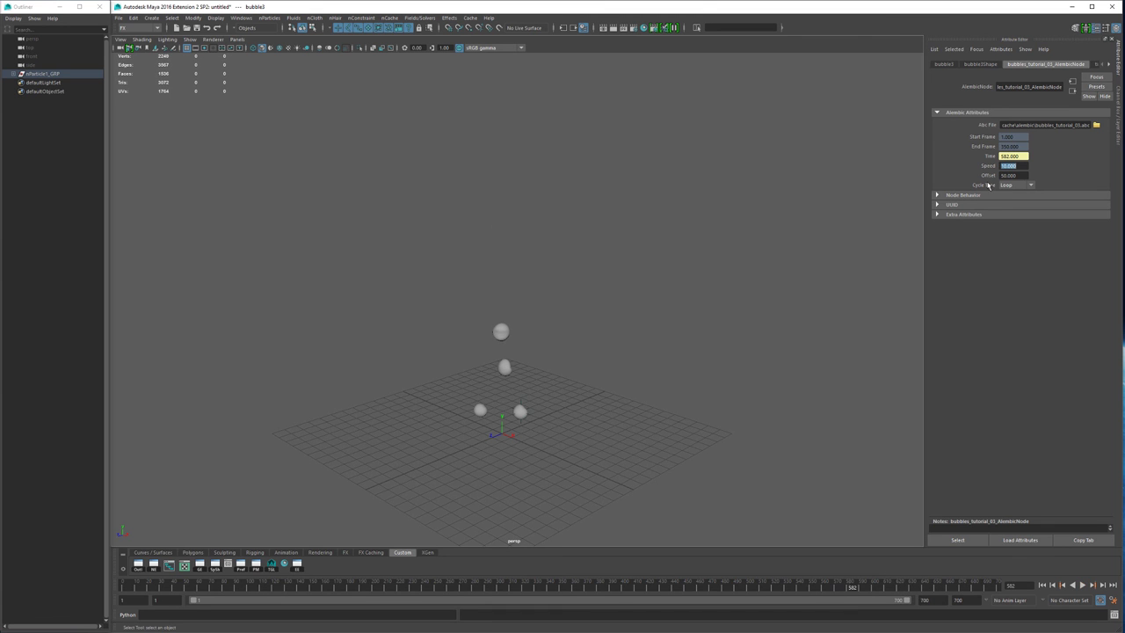
{"action": "key", "text": "alt+v"}
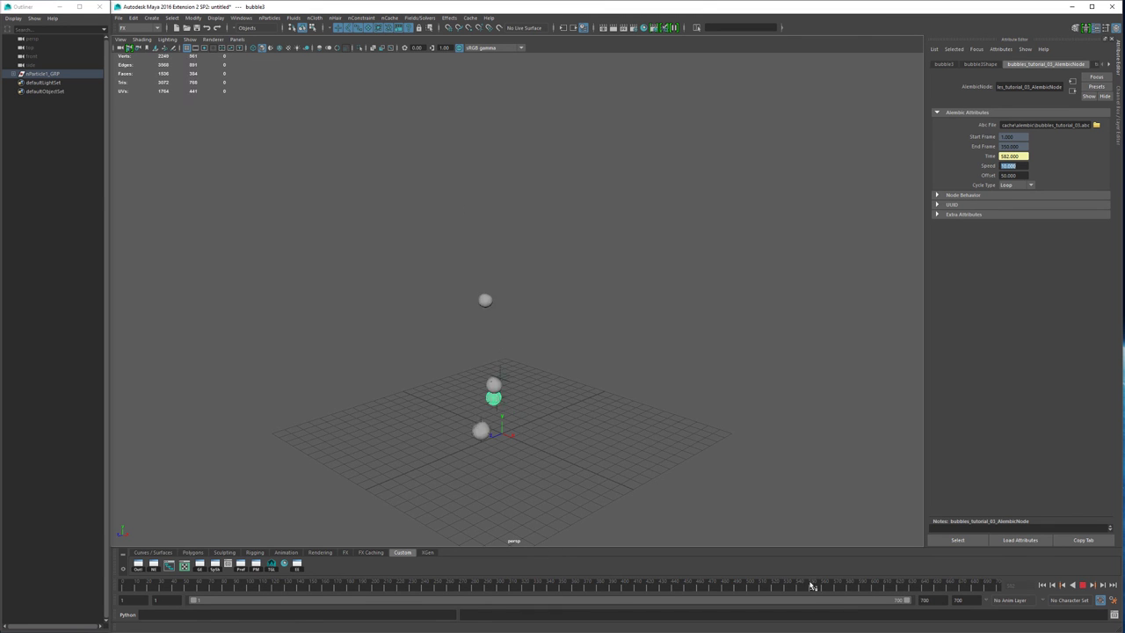
{"action": "key", "text": "alt+v"}
- Set the Alembic node's Speed to 0.1 and play the slowed bubble animation
{"action": "type", "text": "0.1"}
{"action": "key", "text": "Return"}
{"action": "key", "text": "alt+v"}
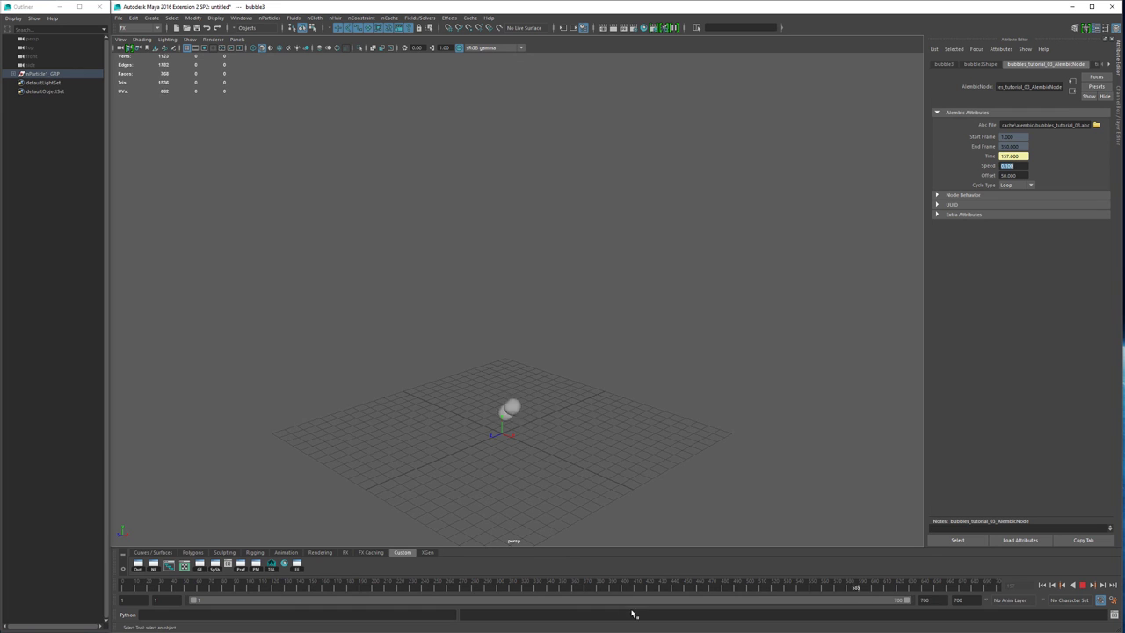
- Set the Alembic node's Speed back to 1, scrub the bubbles around frames 575 to 600, and play the animation
{"action": "key", "text": "alt+v"}
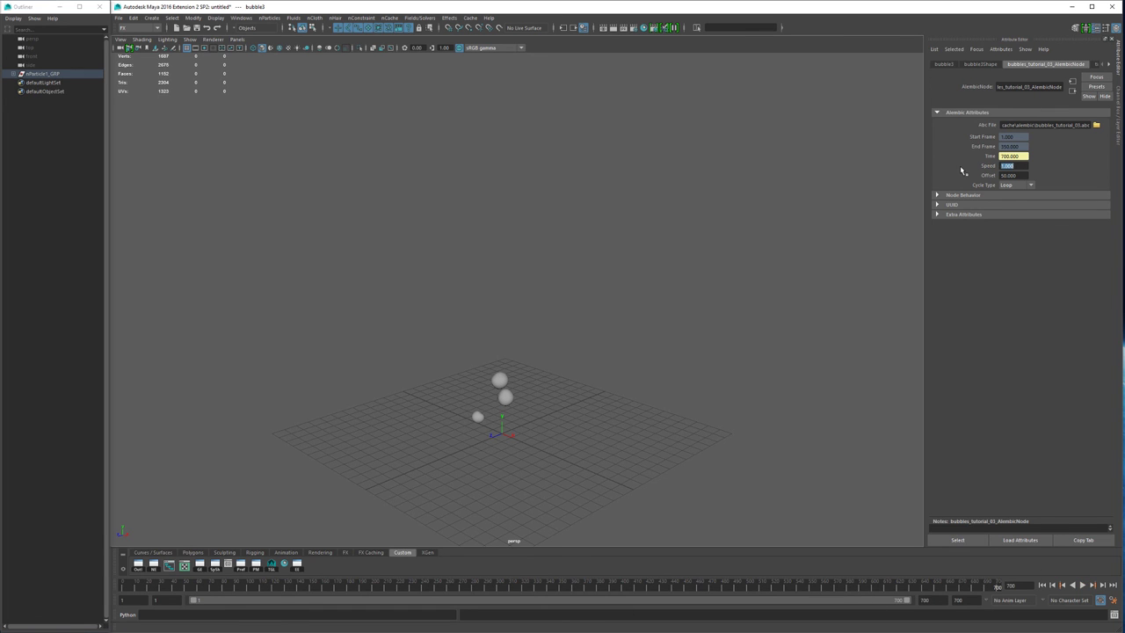
{"action": "mouse_move", "coordinate": [445, 589]}
{"action": "left_mouse_down"}
{"action": "mouse_move", "coordinate": [773, 587]}
{"action": "mouse_move", "coordinate": [738, 570]}
{"action": "mouse_move", "coordinate": [867, 567]}
{"action": "left_mouse_up"}
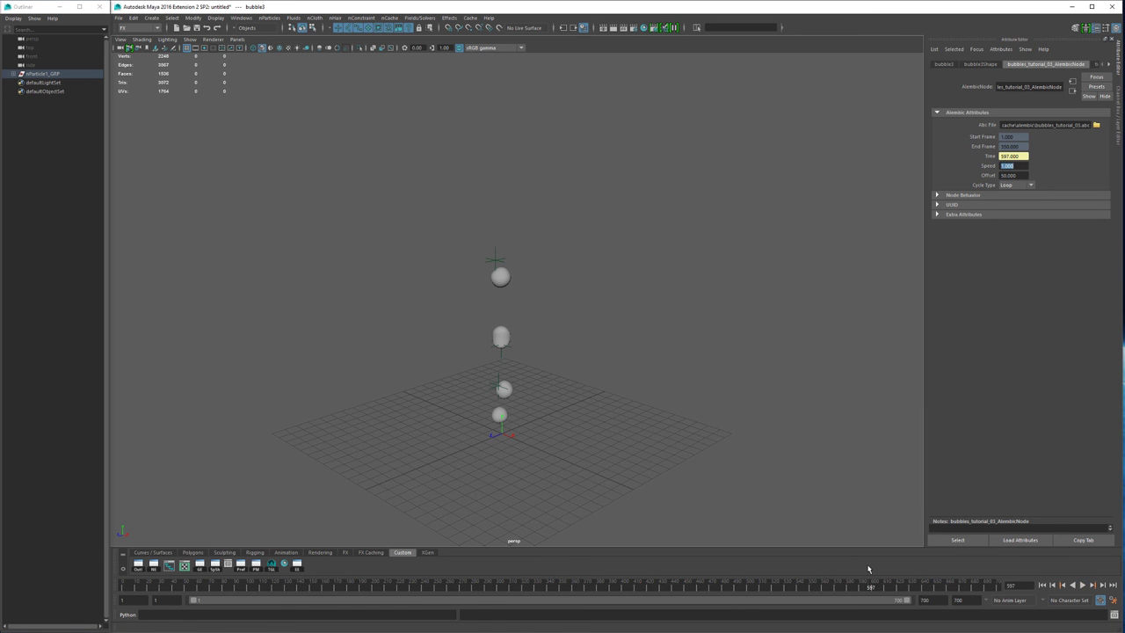
{"action": "mouse_move", "coordinate": [867, 584]}
{"action": "left_mouse_down"}
{"action": "mouse_move", "coordinate": [879, 587]}
{"action": "mouse_move", "coordinate": [828, 589]}
{"action": "mouse_move", "coordinate": [843, 587]}
{"action": "left_mouse_up"}
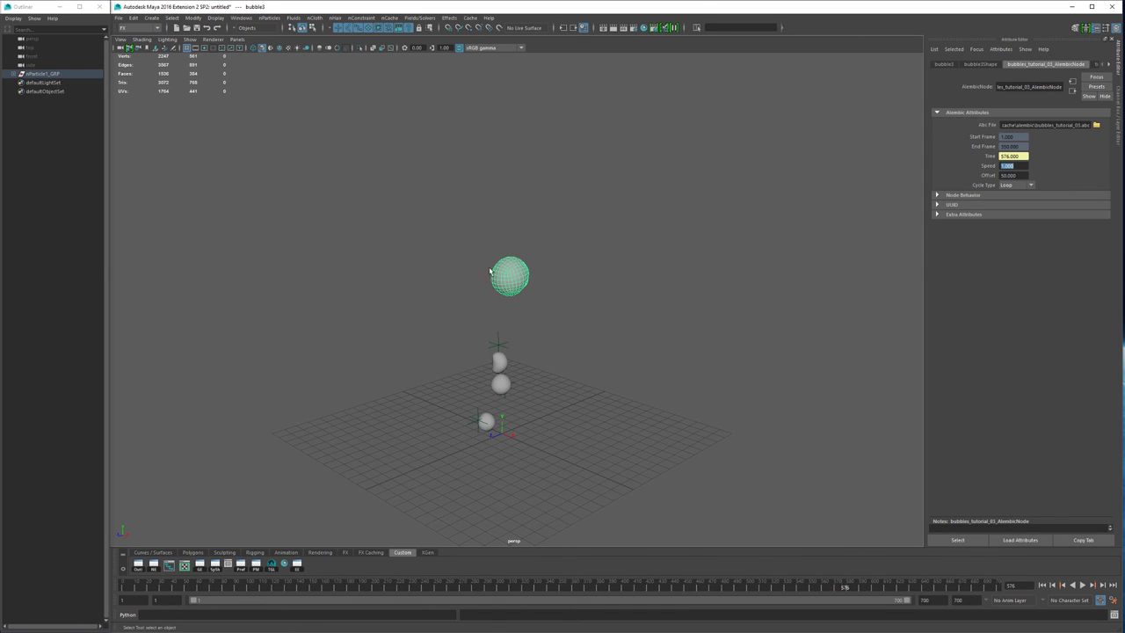
{"action": "left_click", "coordinate": [516, 268]}
{"action": "key", "text": "alt+v"}
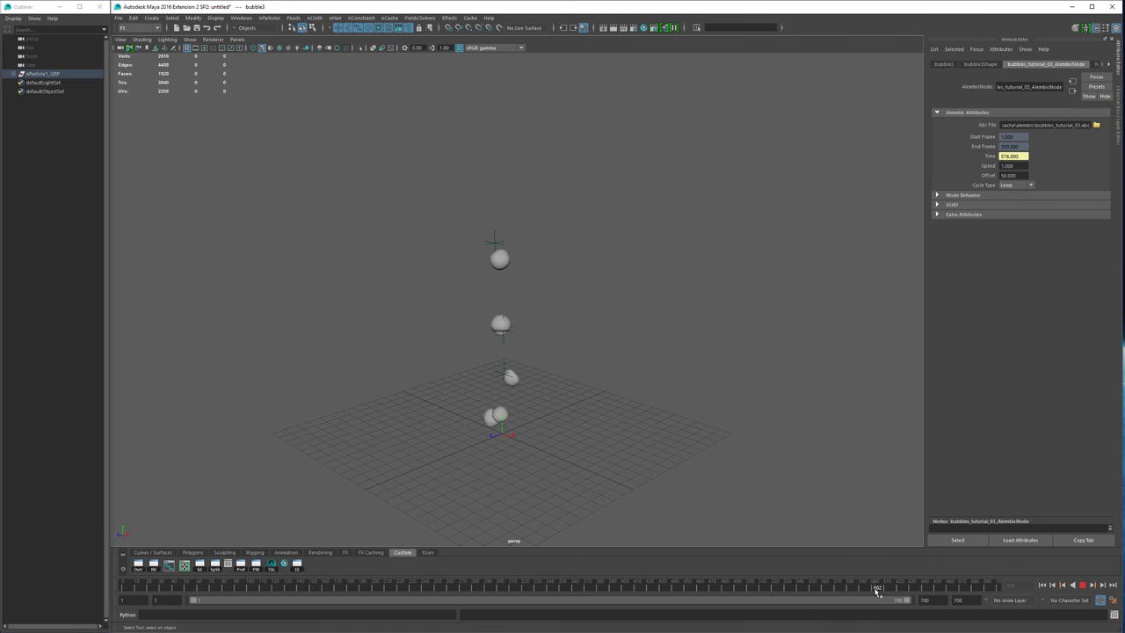
{"action": "left_click", "coordinate": [902, 587]}
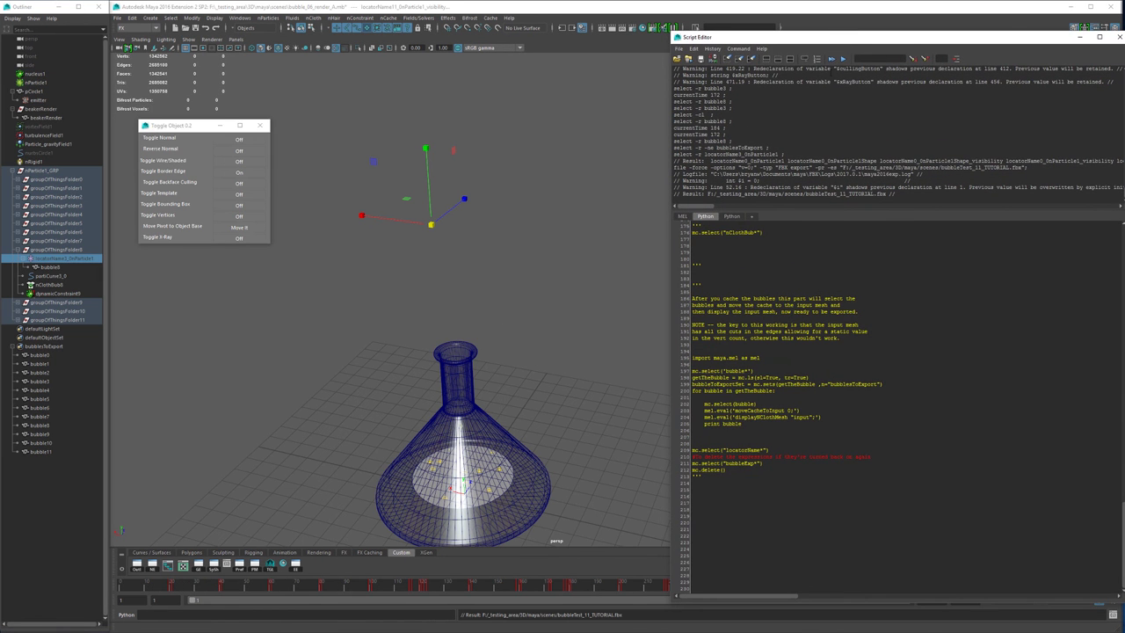
- Delete the bubblesToExport set and the nParticle1_GRP group from the original beaker scene
{"action": "scroll", "coordinate": [740, 349], "scroll_direction": "up", "scroll_amount": 20}
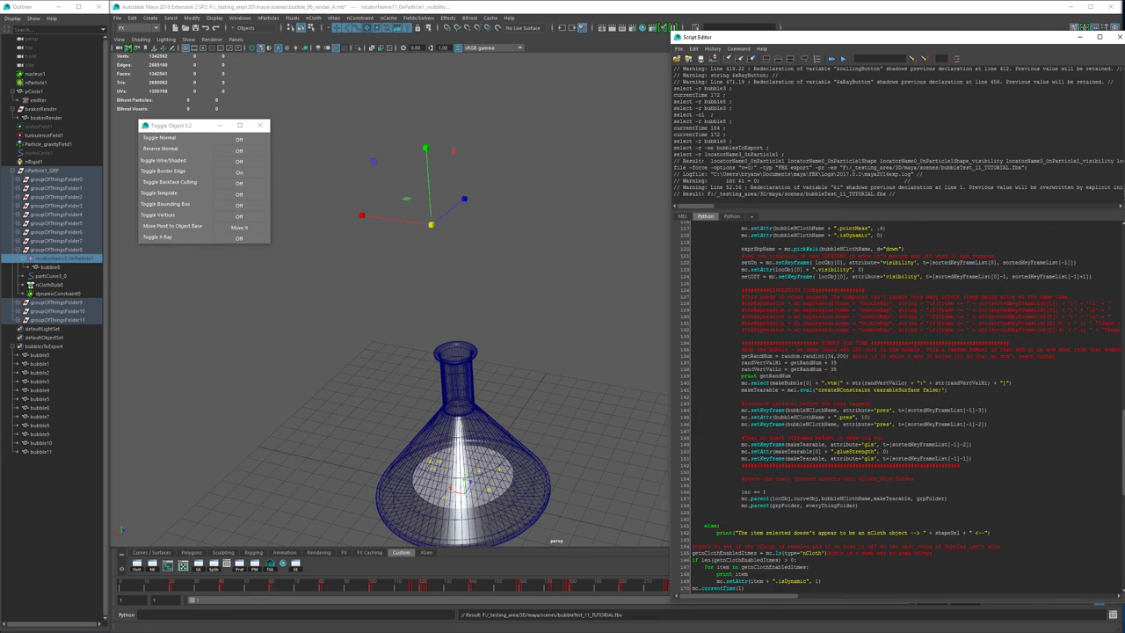
{"action": "scroll", "coordinate": [896, 404], "scroll_direction": "down", "scroll_amount": 5}
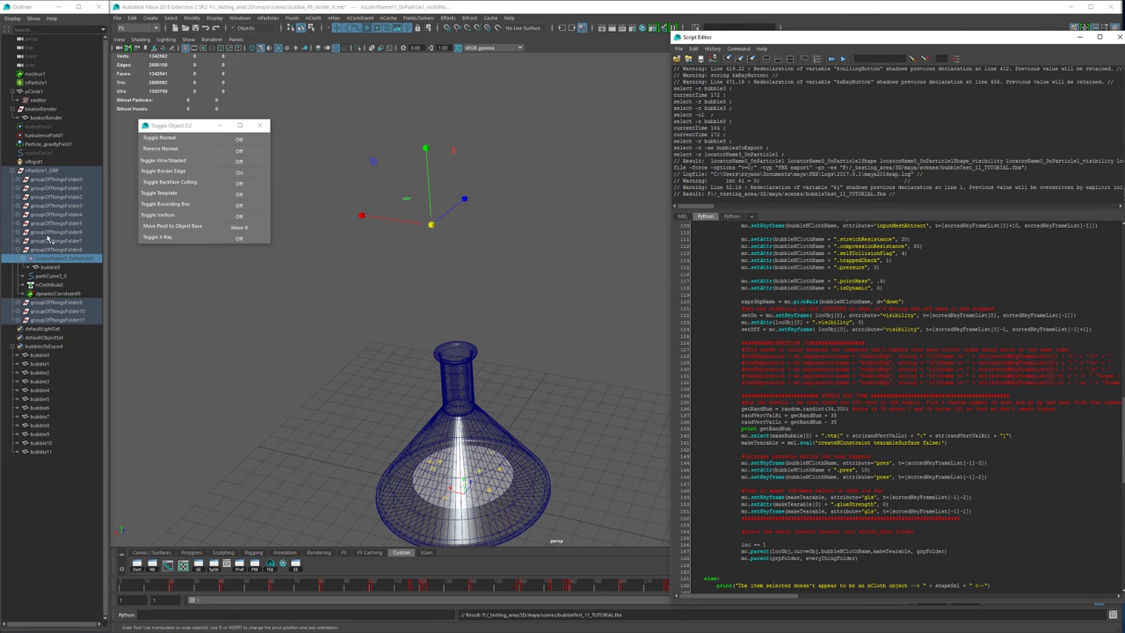
{"action": "left_click", "coordinate": [12, 171]}
{"action": "left_click", "coordinate": [36, 171]}
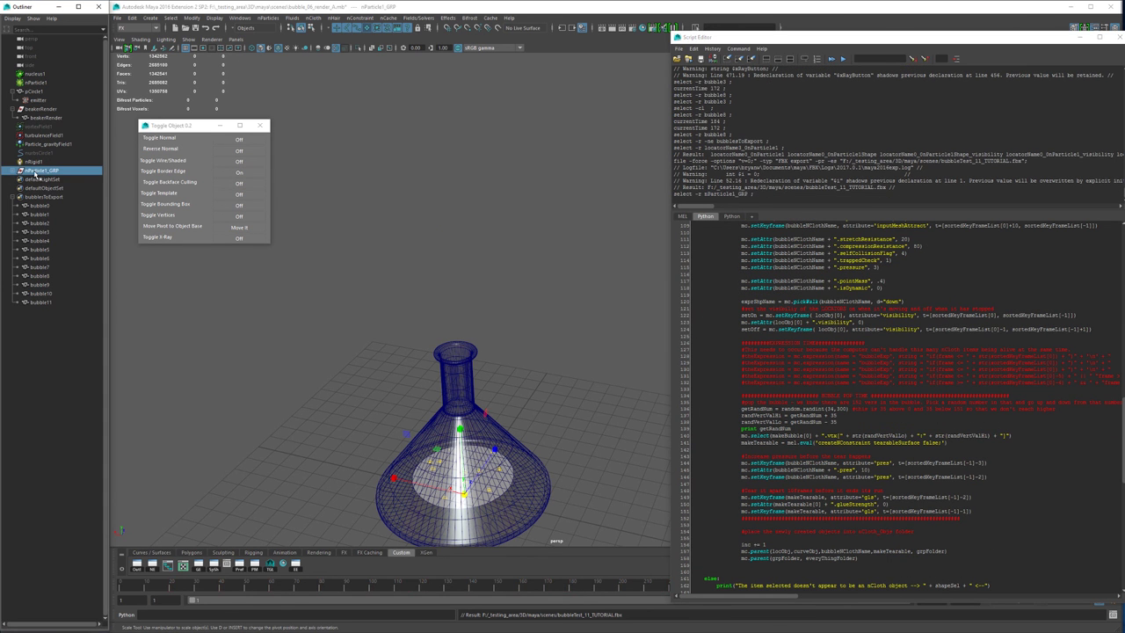
{"action": "left_click", "coordinate": [40, 198]}
{"action": "key", "text": "Delete"}
{"action": "left_click", "coordinate": [38, 172]}
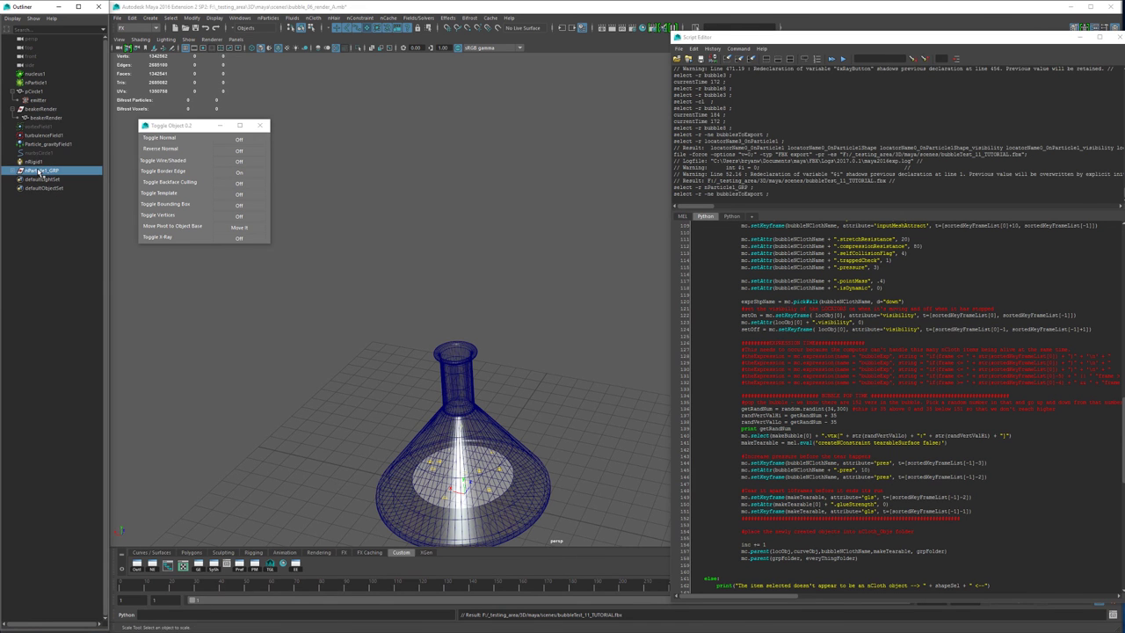
{"action": "key", "text": "Delete"}
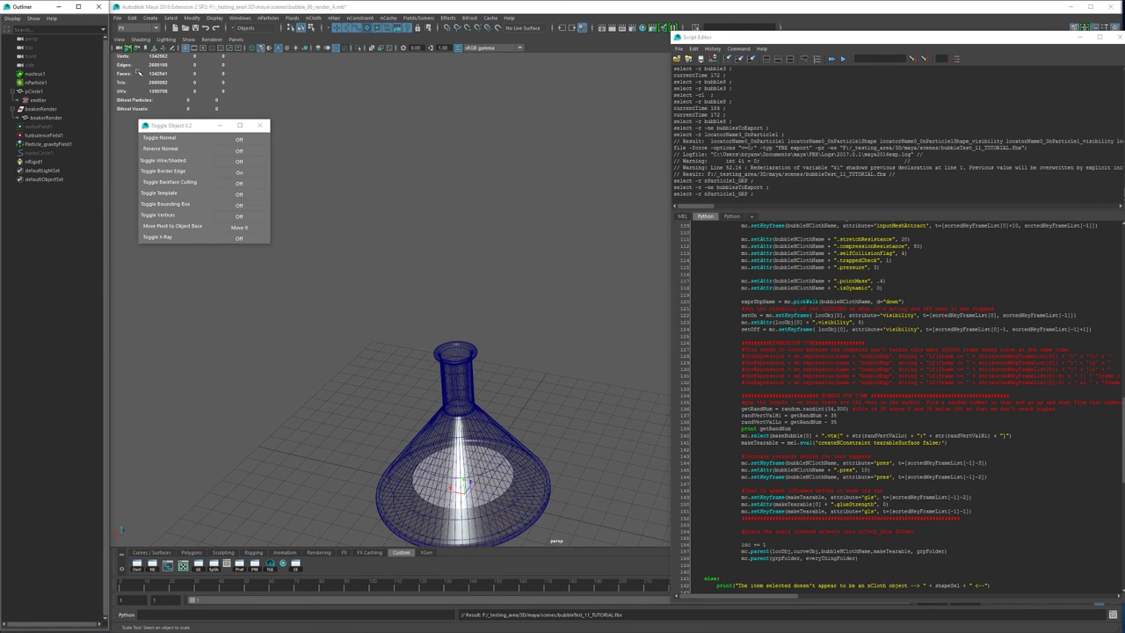
- Enable the nucleus1 solver and open the attributes of nParticle1 to enable its particle simulation
{"action": "left_click_drag", "start_coordinate": [786, 36], "coordinate": [1123, 55]}
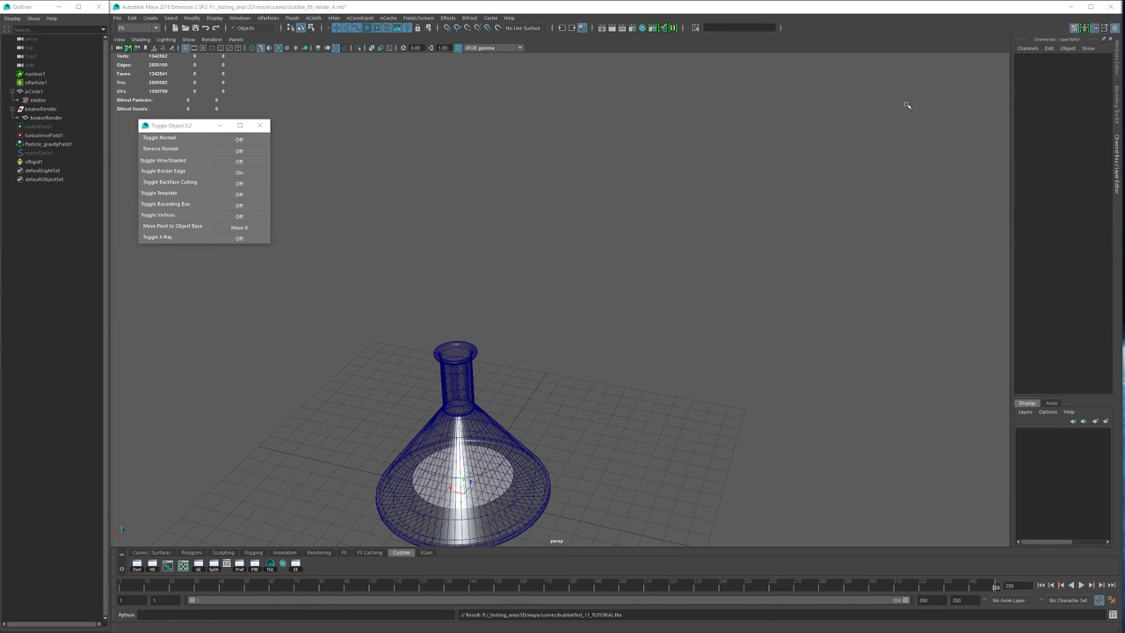
{"action": "left_click", "coordinate": [41, 74]}
{"action": "key", "text": "ctrl+a"}
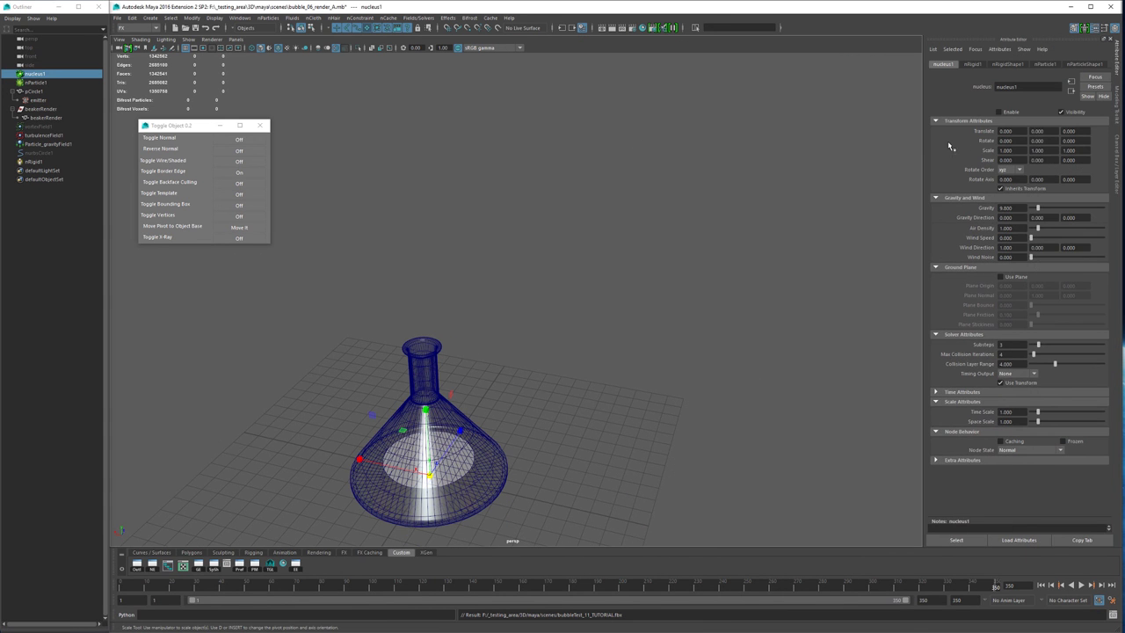
{"action": "left_click", "coordinate": [37, 83]}
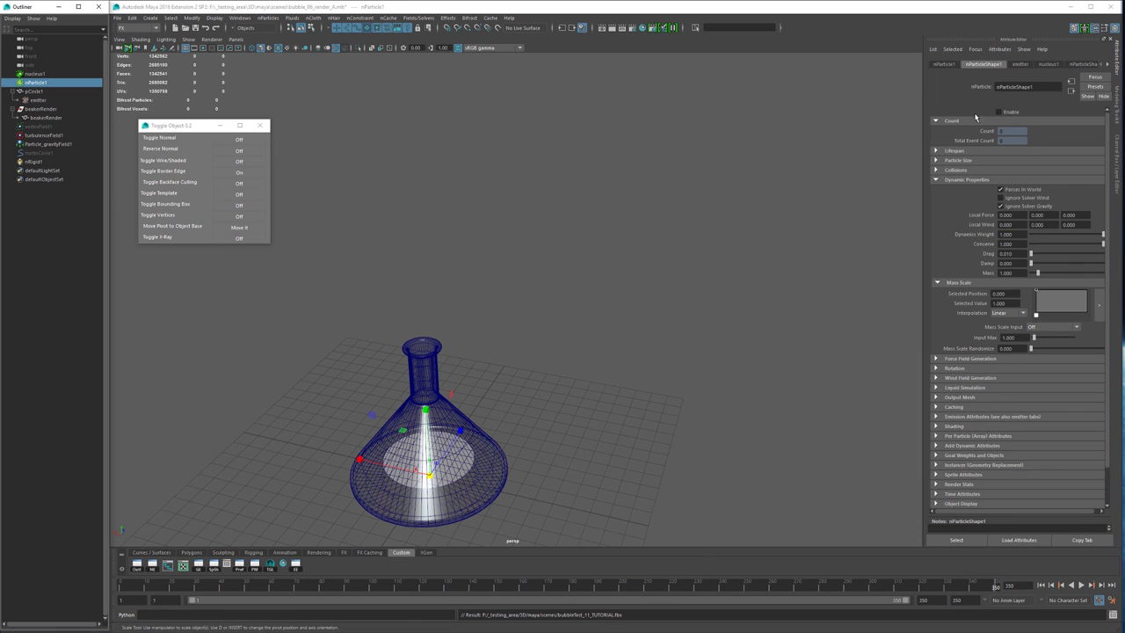
- Uncomment the last theExpression line in the script's expression section, then enlarge the Script Editor to review the surrounding code
{"action": "left_click_drag", "start_coordinate": [1123, 41], "coordinate": [782, 41]}
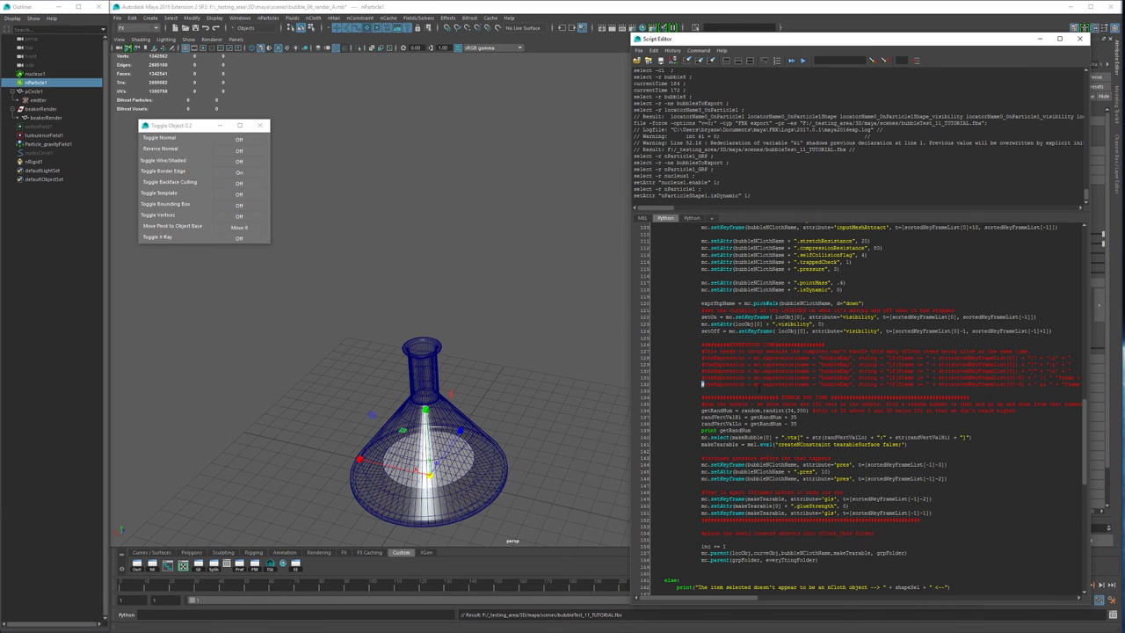
{"action": "key", "text": "BackSpace"}
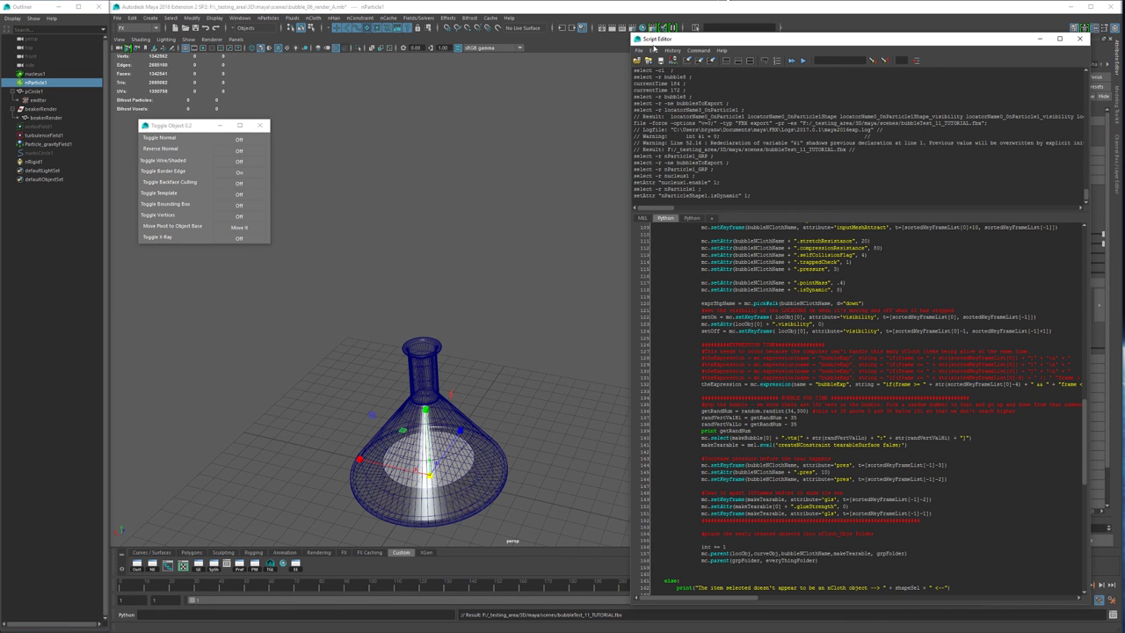
{"action": "left_click_drag", "start_coordinate": [621, 39], "coordinate": [521, 29]}
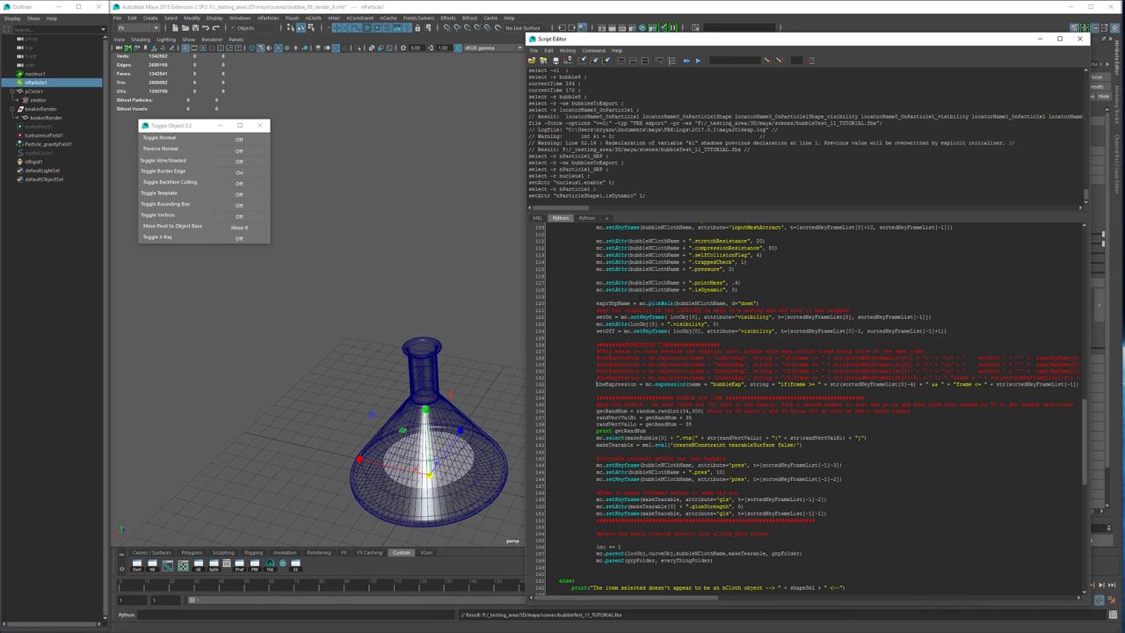
{"action": "left_click_drag", "start_coordinate": [679, 44], "coordinate": [661, 31]}
{"action": "left_click_drag", "start_coordinate": [603, 201], "coordinate": [603, 145]}
{"action": "left_click_drag", "start_coordinate": [646, 31], "coordinate": [668, 30]}
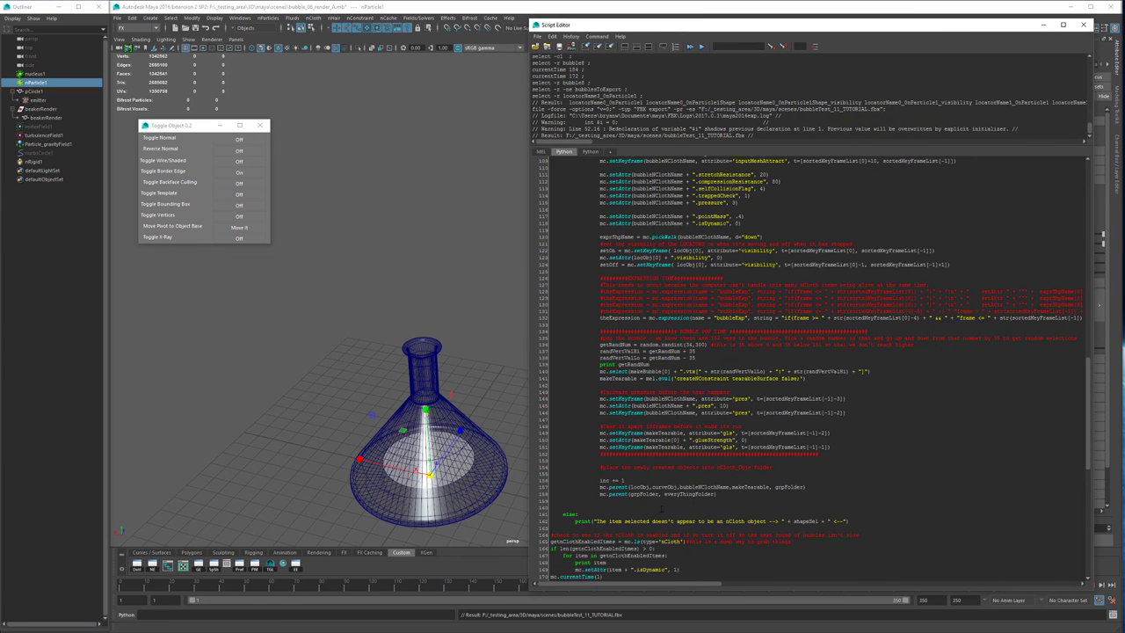
{"action": "scroll", "coordinate": [659, 508], "scroll_direction": "down", "scroll_amount": 5}
{"action": "scroll", "coordinate": [675, 463], "scroll_direction": "up", "scroll_amount": 3}
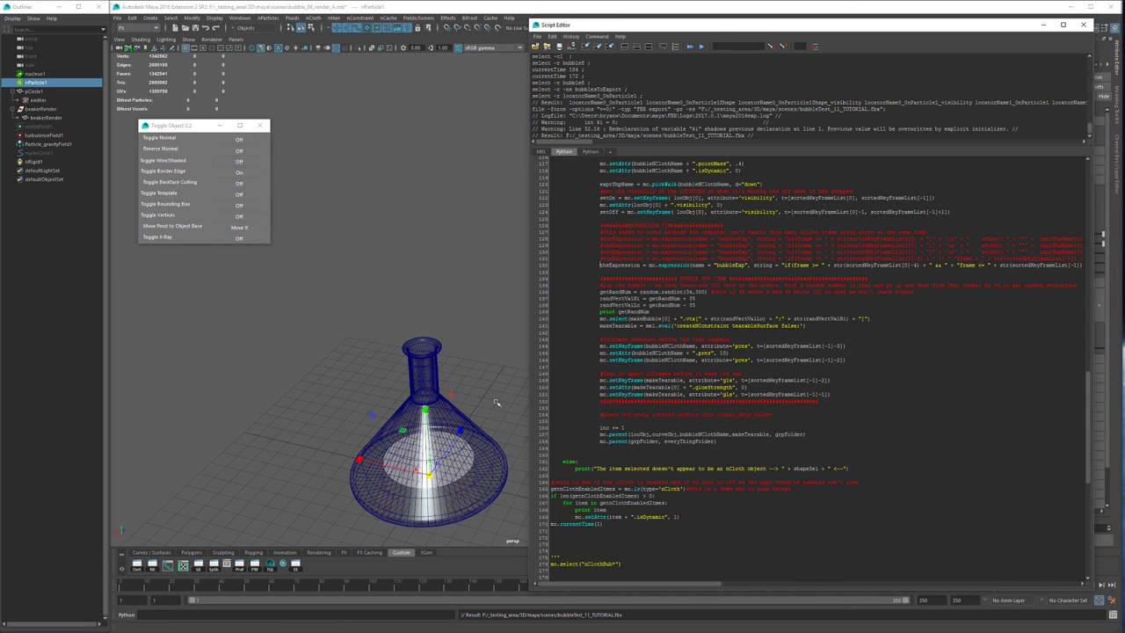
{"action": "scroll", "coordinate": [806, 367], "scroll_direction": "down", "scroll_amount": 5}
{"action": "scroll", "coordinate": [806, 367], "scroll_direction": "up", "scroll_amount": 5}
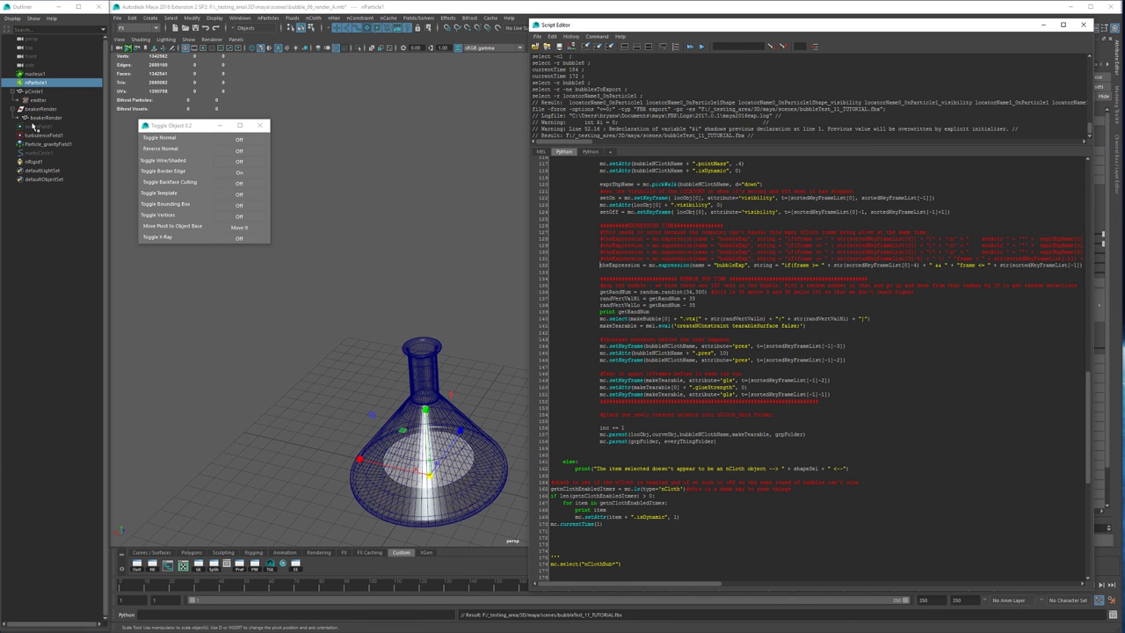
- Move the Script Editor aside and check the Enable settings of nParticle1 and nucleus1
{"action": "left_click", "coordinate": [35, 84]}
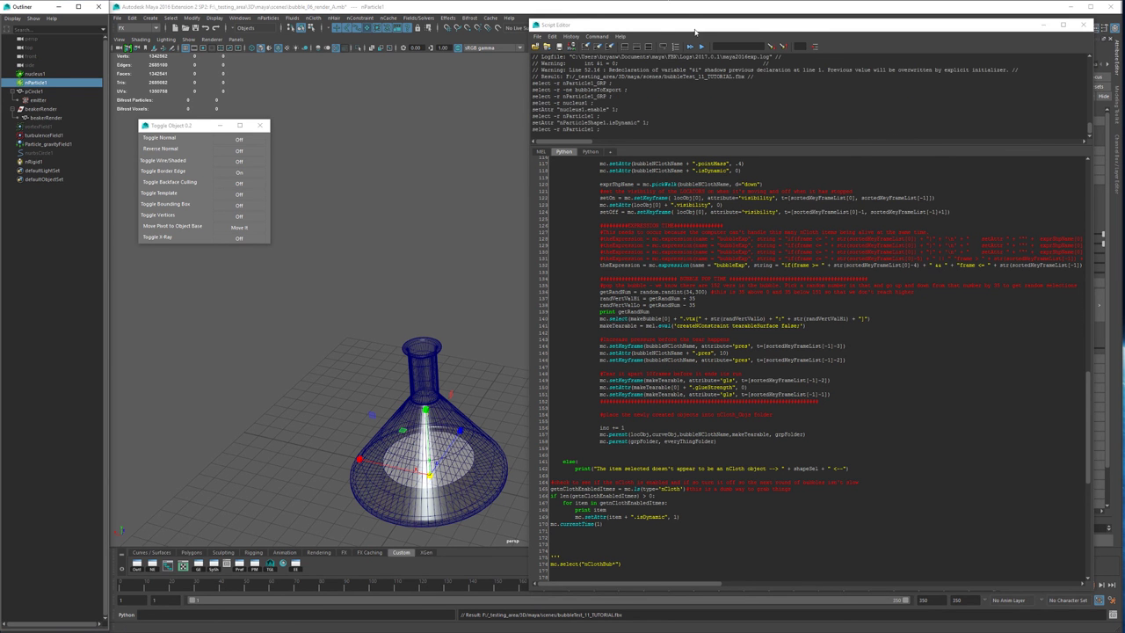
{"action": "left_click_drag", "start_coordinate": [694, 28], "coordinate": [558, 285]}
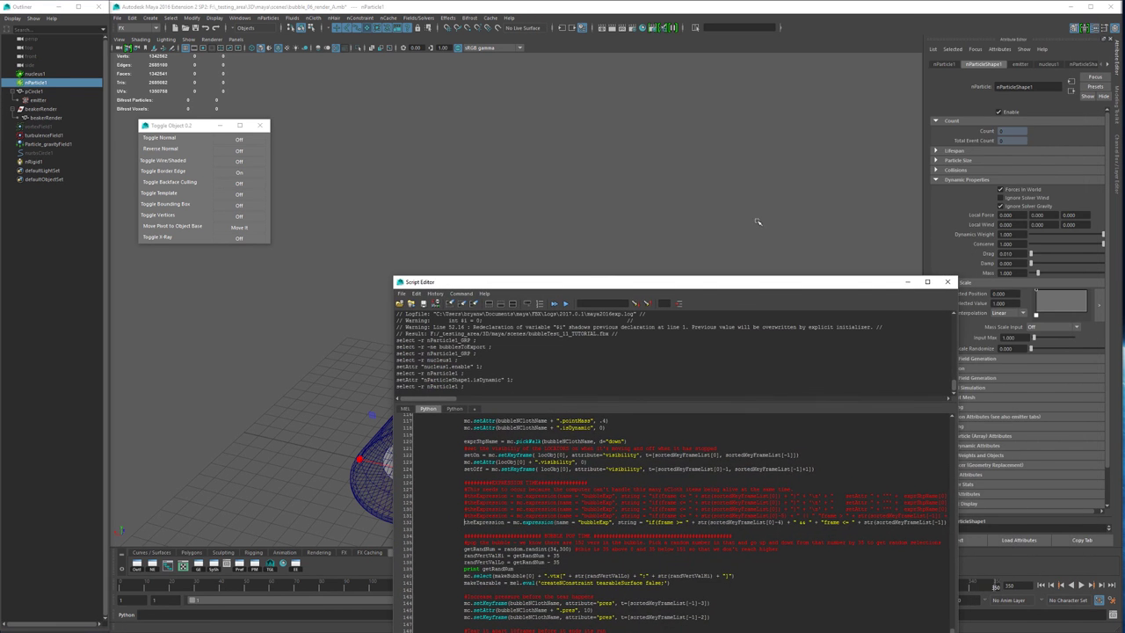
{"action": "left_click", "coordinate": [50, 76]}
{"action": "left_click_drag", "start_coordinate": [615, 282], "coordinate": [1120, 137]}
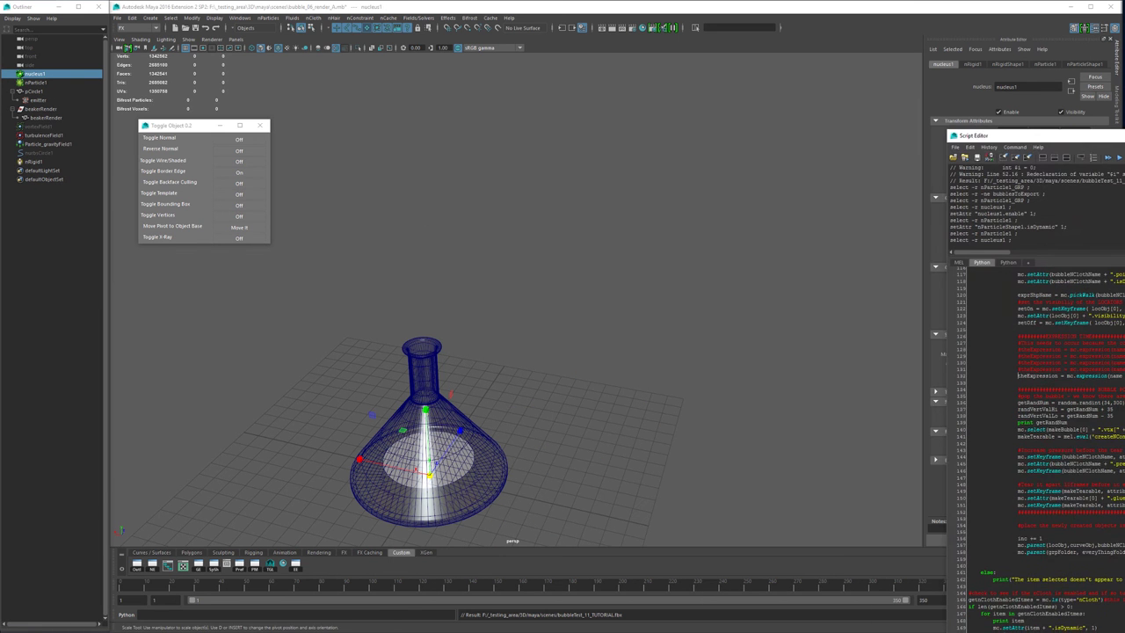
- Turn on nParticles display in the persp view and play the particle simulation to about frame 104
{"action": "left_click", "coordinate": [188, 39]}
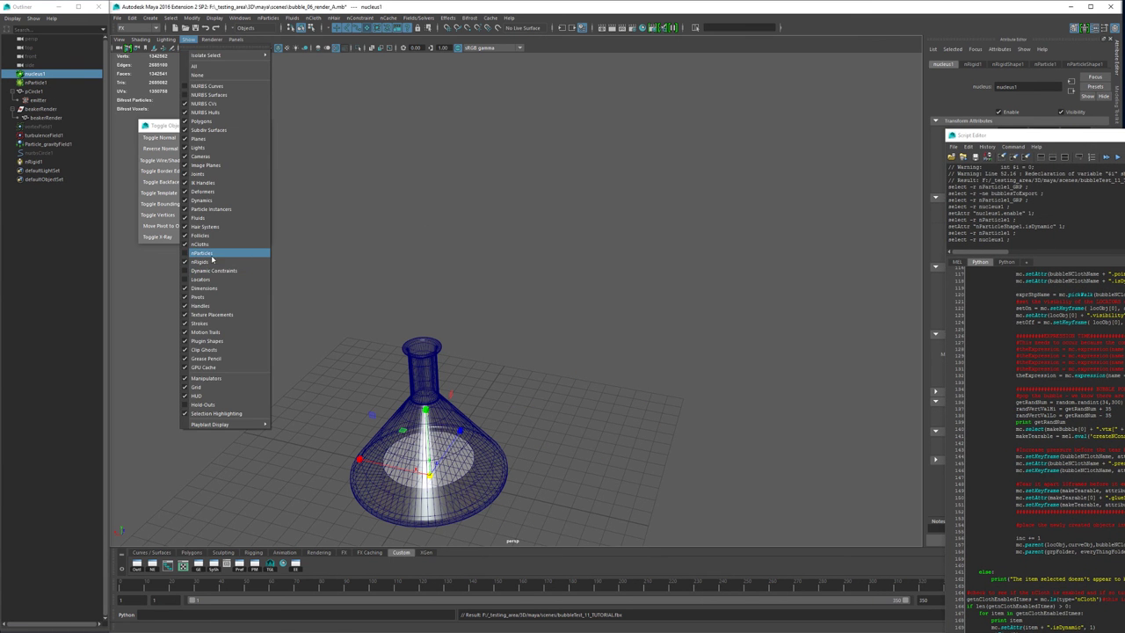
{"action": "left_click", "coordinate": [212, 254]}
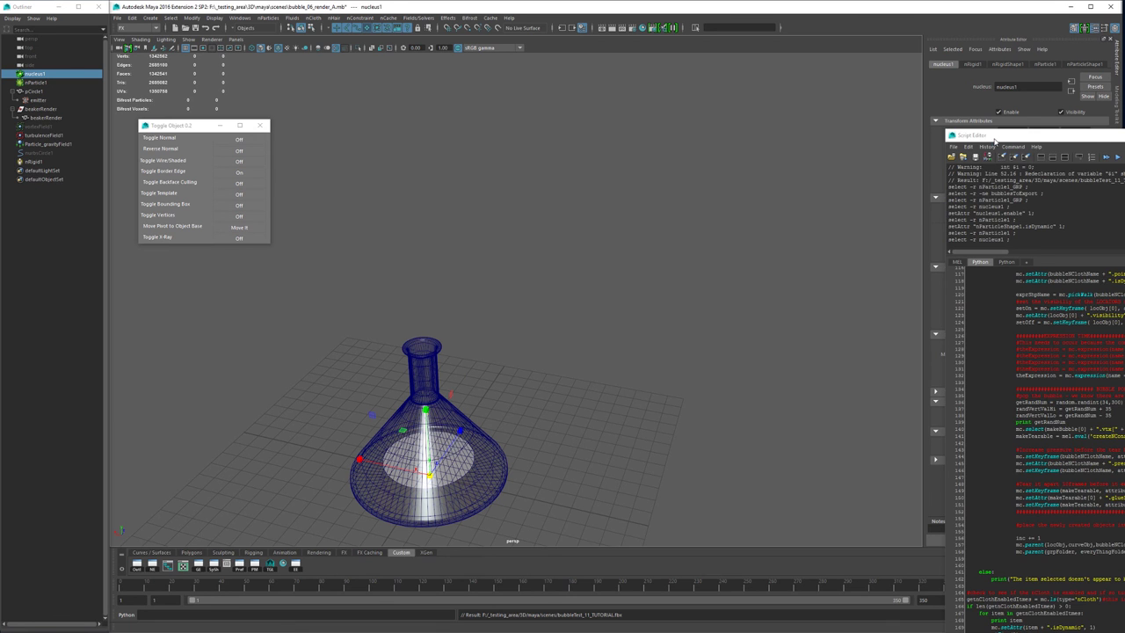
{"action": "left_click_drag", "start_coordinate": [996, 138], "coordinate": [1123, 138]}
{"action": "left_click", "coordinate": [1081, 585]}
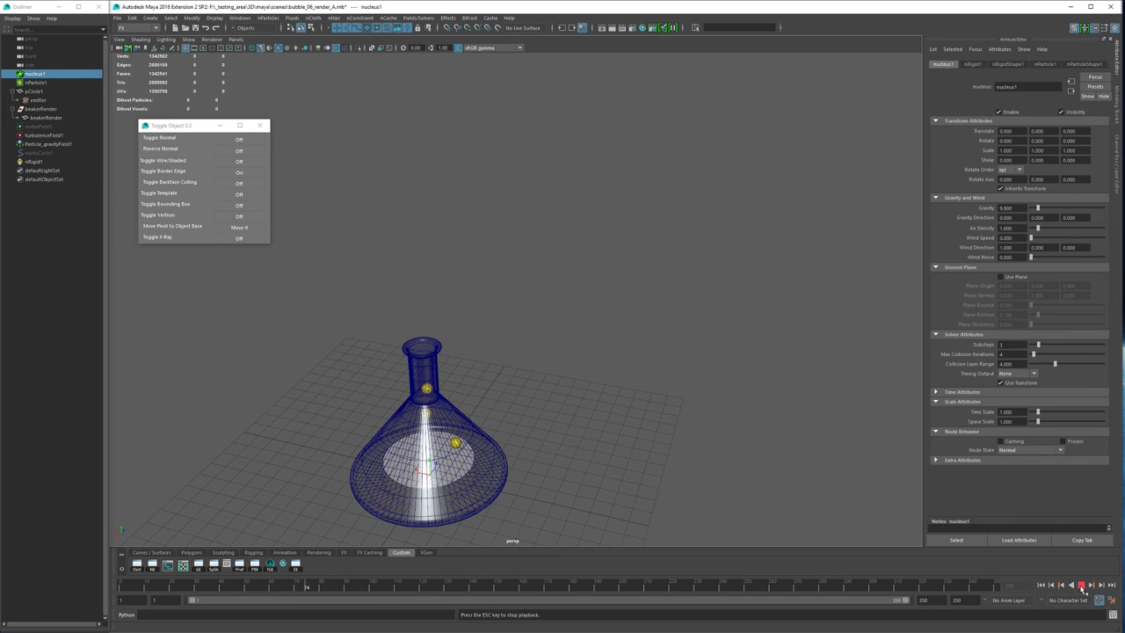
{"action": "left_click", "coordinate": [1081, 585]}
- Select nParticle1 and execute the entire Python bubble script on it from the Script Editor
{"action": "left_click_drag", "start_coordinate": [1123, 46], "coordinate": [780, 37]}
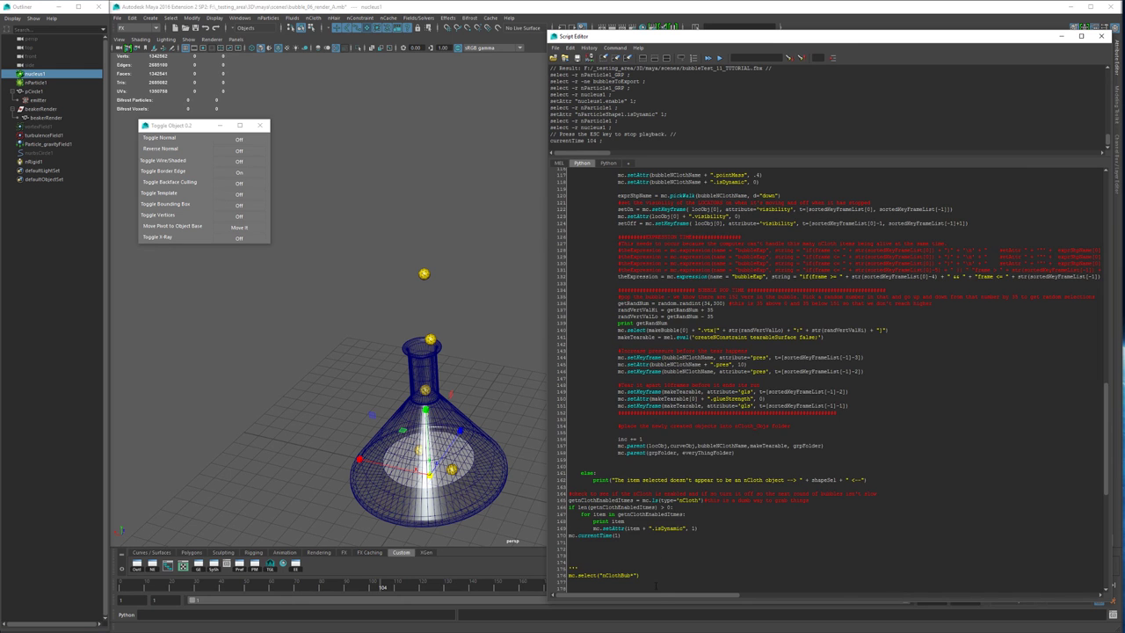
{"action": "mouse_move", "coordinate": [659, 596]}
{"action": "left_mouse_down"}
{"action": "mouse_move", "coordinate": [753, 584]}
{"action": "mouse_move", "coordinate": [659, 575]}
{"action": "left_mouse_up"}
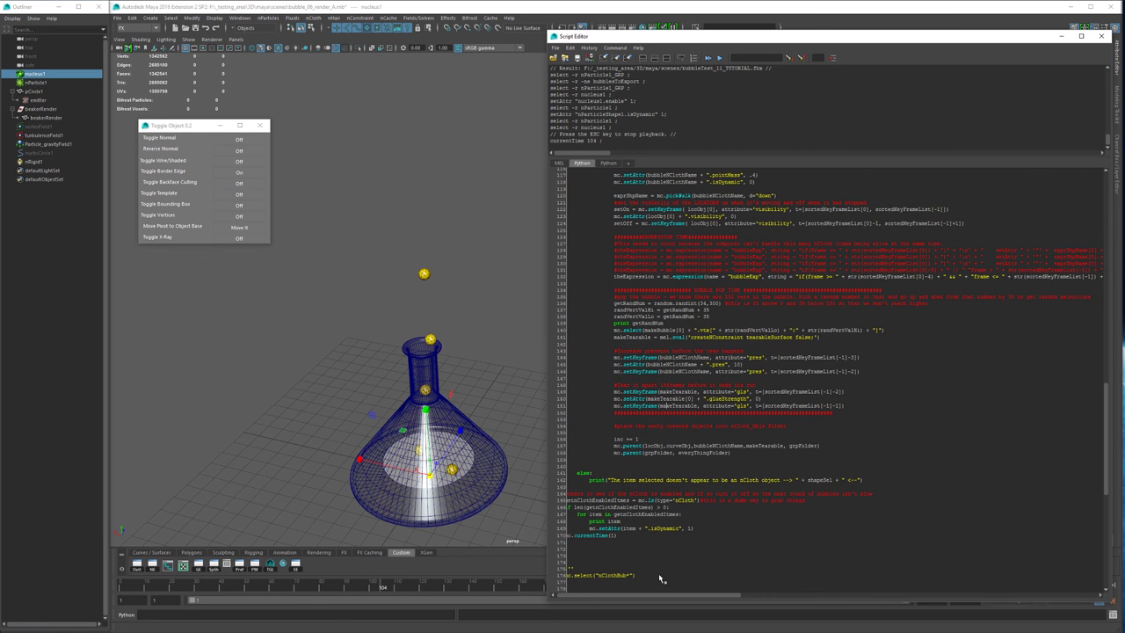
{"action": "left_click", "coordinate": [424, 276]}
{"action": "left_click", "coordinate": [738, 410]}
{"action": "key", "text": "ctrl+a"}
{"action": "key", "text": "ctrl+Return"}
{"action": "key", "text": "ctrl+Return"}
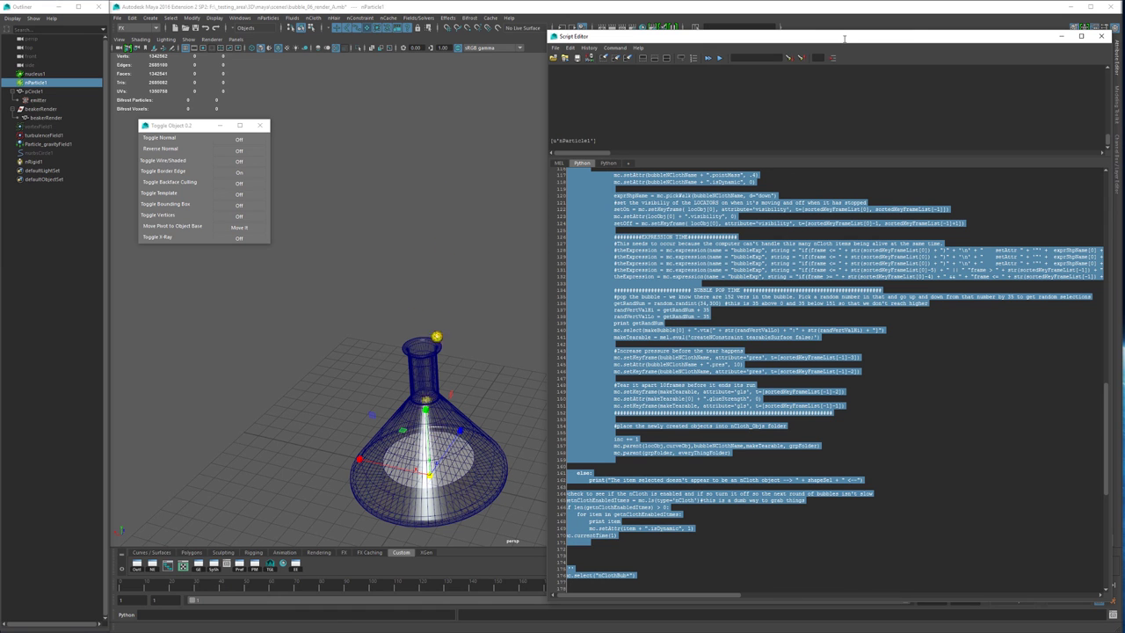
{"action": "key", "text": "ctrl+Return"}
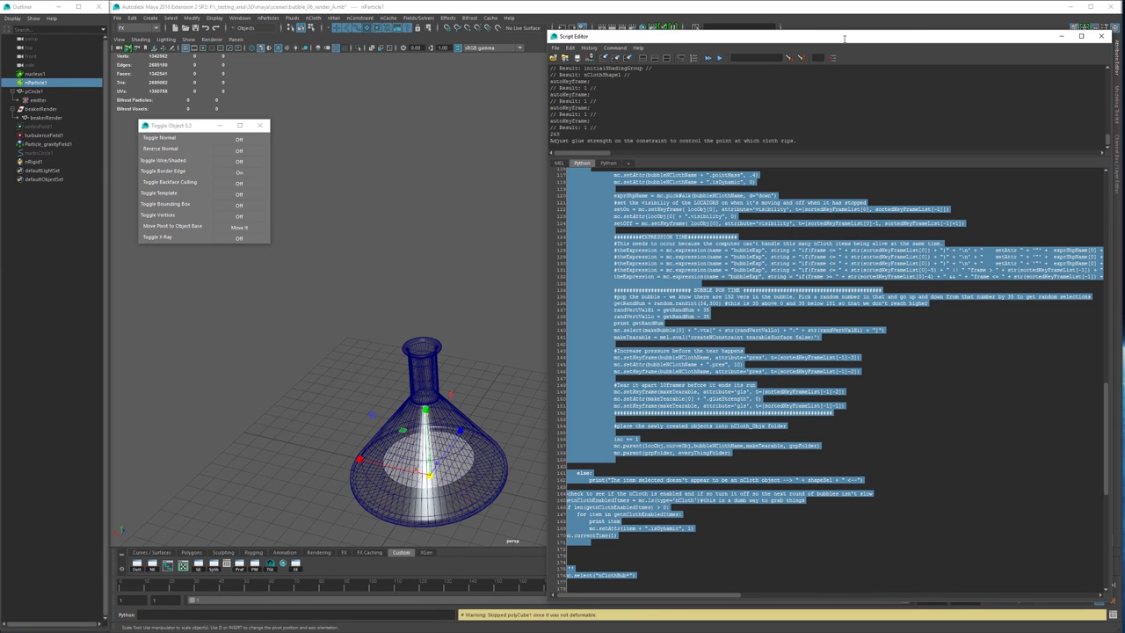
- Move the Script Editor out of view and play the regenerated bubble simulation to about frame 57
{"action": "left_click_drag", "start_coordinate": [843, 38], "coordinate": [1124, 42]}
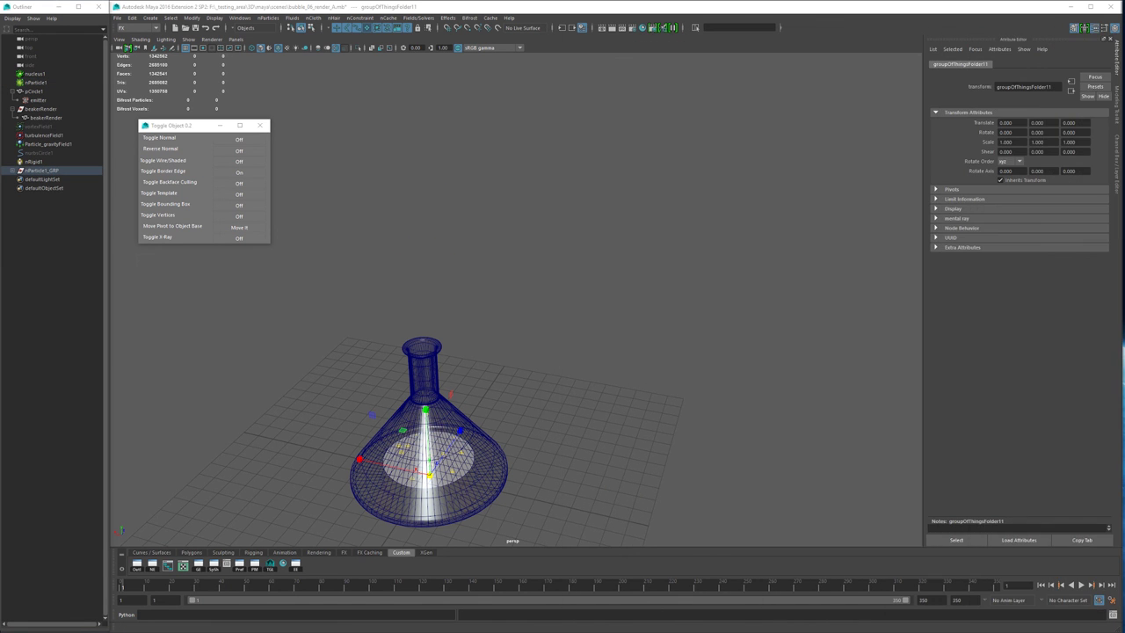
{"action": "left_click", "coordinate": [1089, 586]}
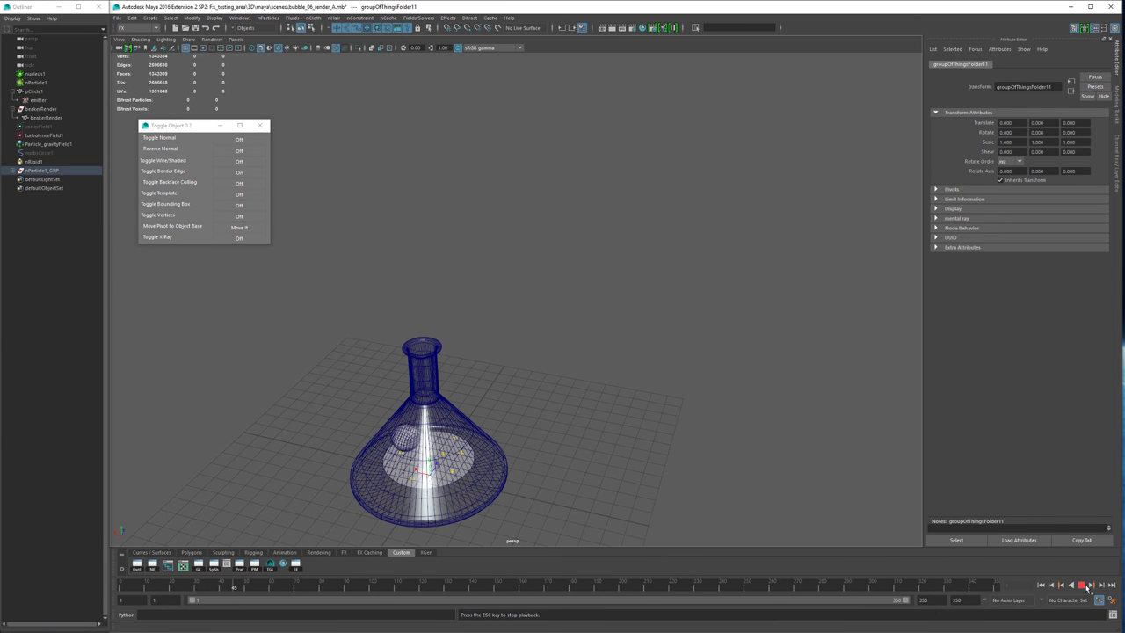
{"action": "left_click", "coordinate": [1082, 585]}
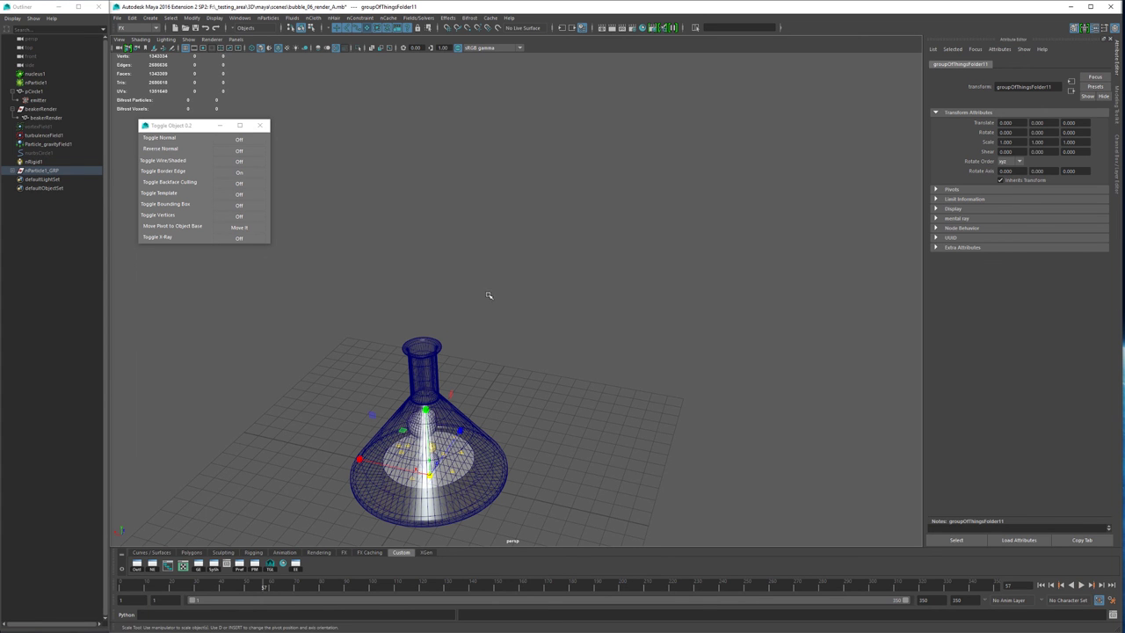
- Show the nParticleShape1 attributes of nParticle1 and play the simulation again alongside the generated bubbles
{"action": "left_click", "coordinate": [37, 83]}
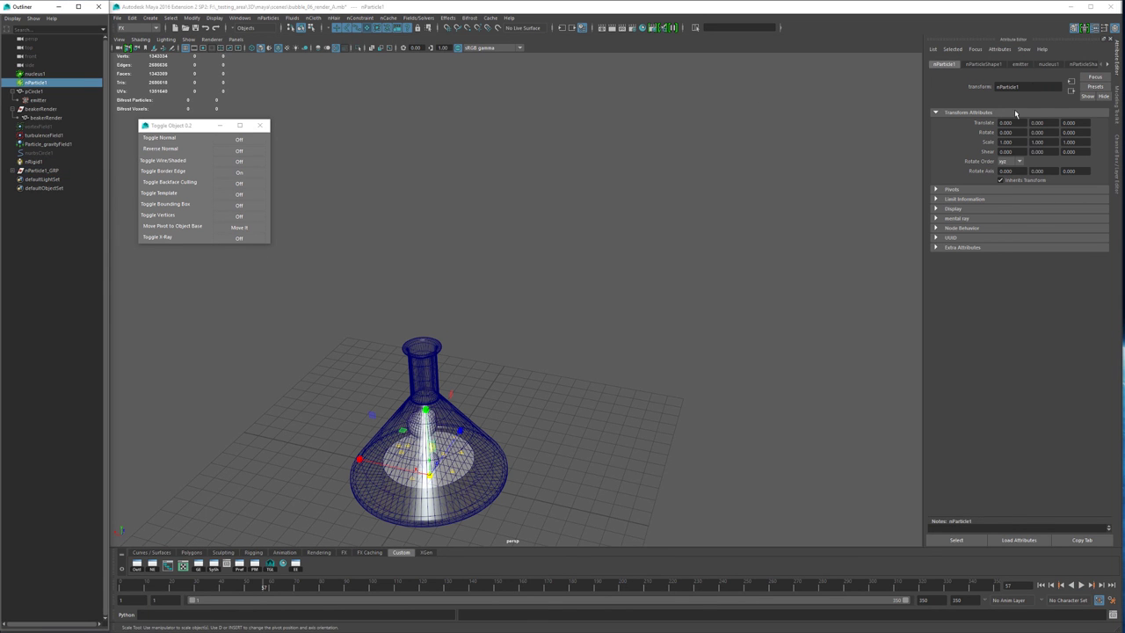
{"action": "left_click", "coordinate": [986, 65]}
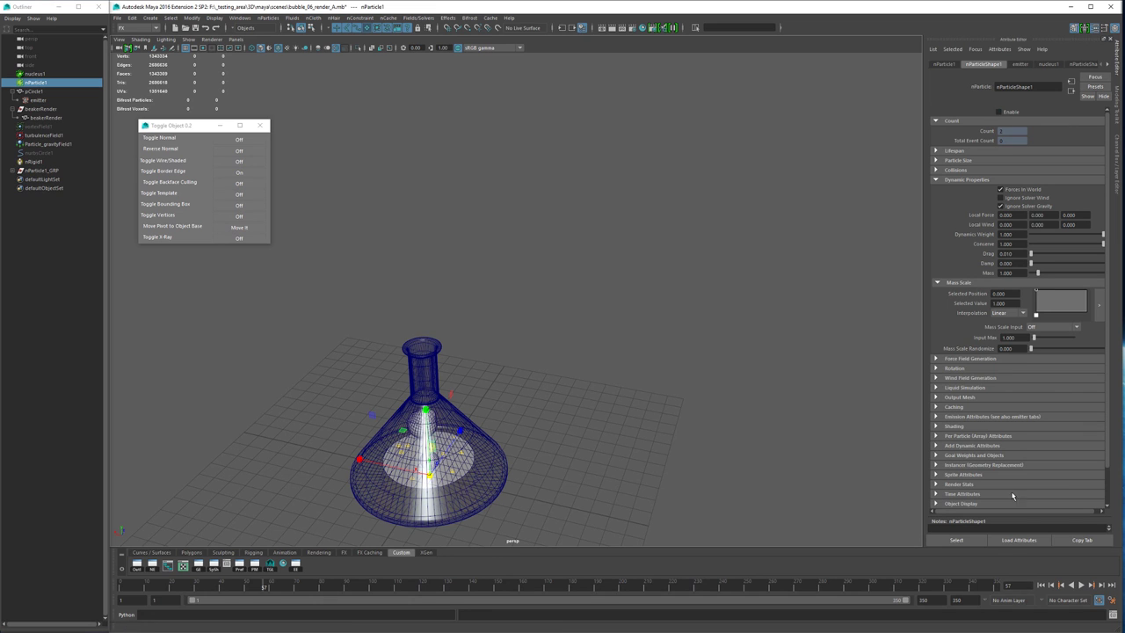
{"action": "left_click", "coordinate": [1050, 586]}
{"action": "left_click", "coordinate": [1081, 585]}
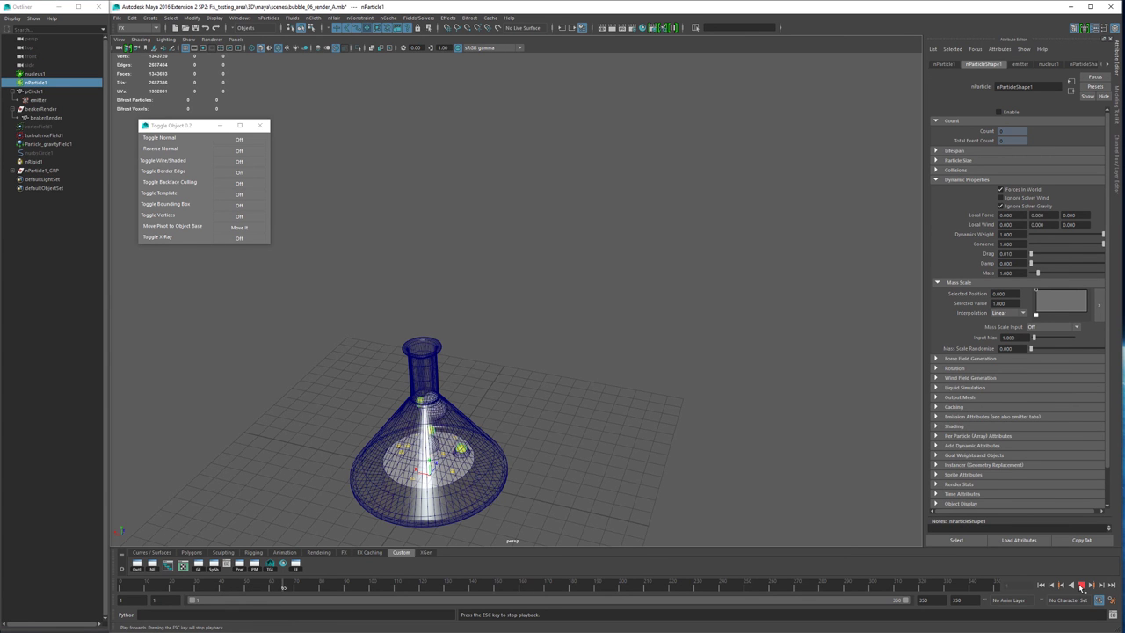
- Stop playback at about frame 71 and select the large bubble in the flask's neck to show its nCloth attributes
{"action": "left_click", "coordinate": [1080, 586]}
{"action": "middle_click_drag", "start_coordinate": [430, 375], "coordinate": [442, 300], "text": "alt"}
{"action": "right_click_drag", "start_coordinate": [442, 299], "coordinate": [870, 394], "text": "alt"}
{"action": "middle_click_drag", "start_coordinate": [430, 386], "coordinate": [588, 311], "text": "alt"}
{"action": "left_click_drag", "start_coordinate": [380, 328], "coordinate": [409, 333], "text": "alt"}
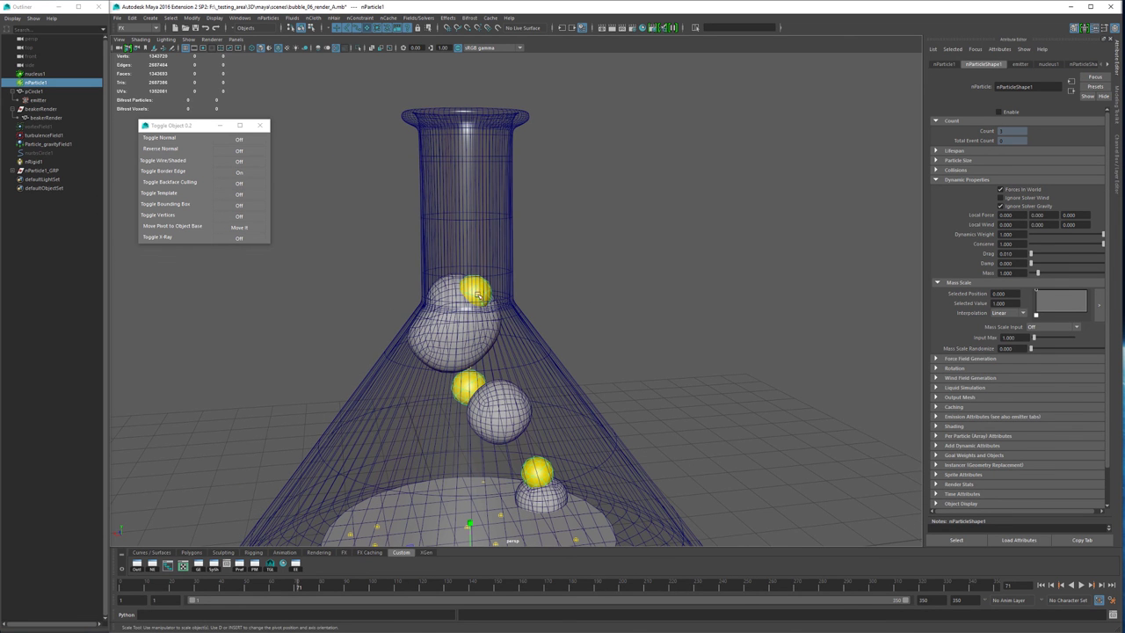
{"action": "left_click_drag", "start_coordinate": [500, 305], "coordinate": [448, 338], "text": "alt"}
{"action": "left_click", "coordinate": [446, 339]}
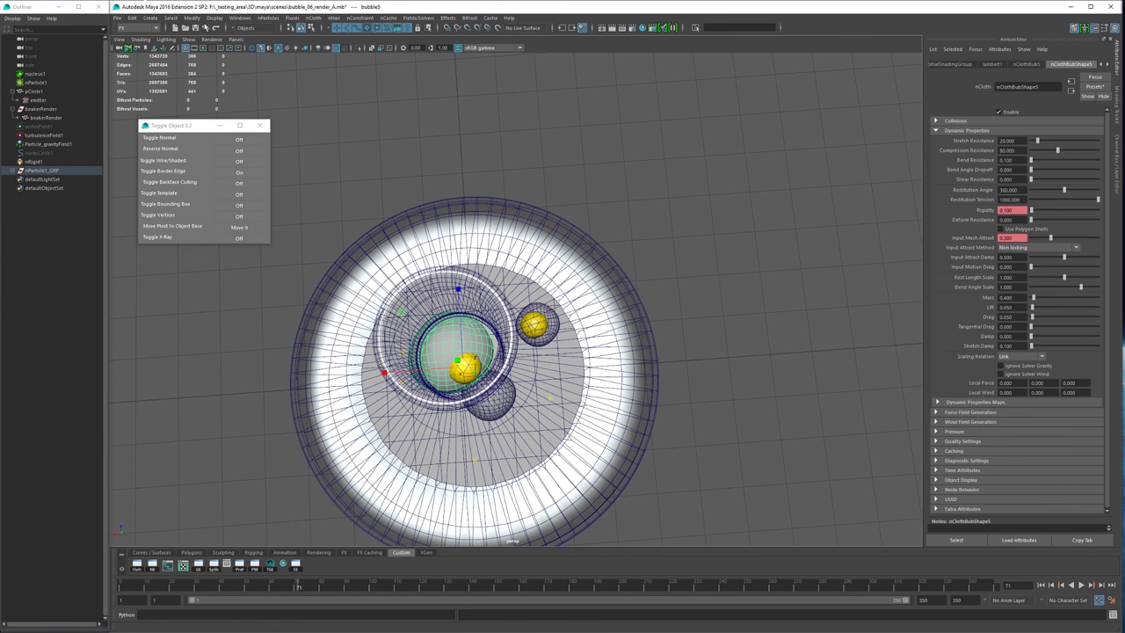
- Open the Expression Editor, filter by expression name, and show the bubbleExp expression
{"action": "left_click", "coordinate": [239, 17]}
{"action": "mouse_move", "coordinate": [281, 40]}
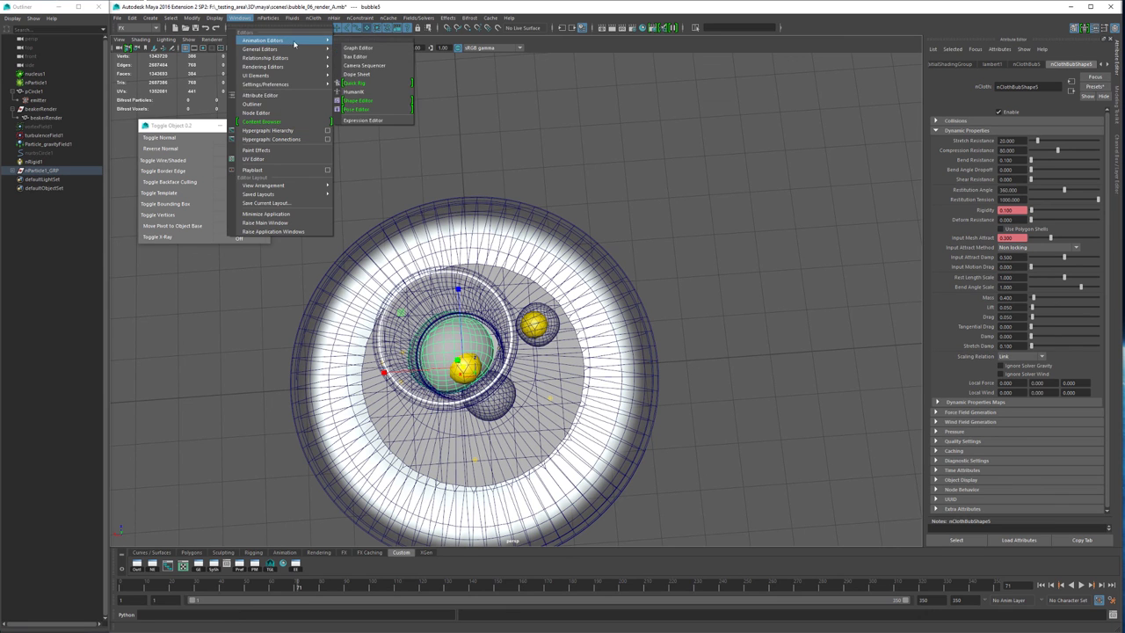
{"action": "left_click", "coordinate": [397, 122]}
{"action": "left_click", "coordinate": [260, 47]}
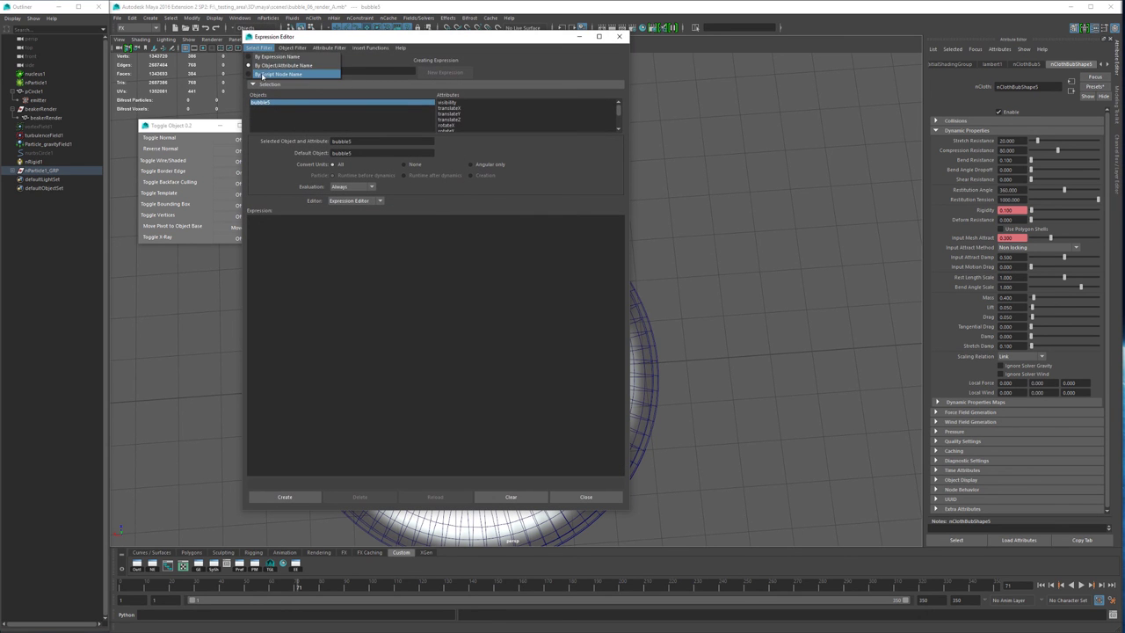
{"action": "left_click", "coordinate": [265, 56]}
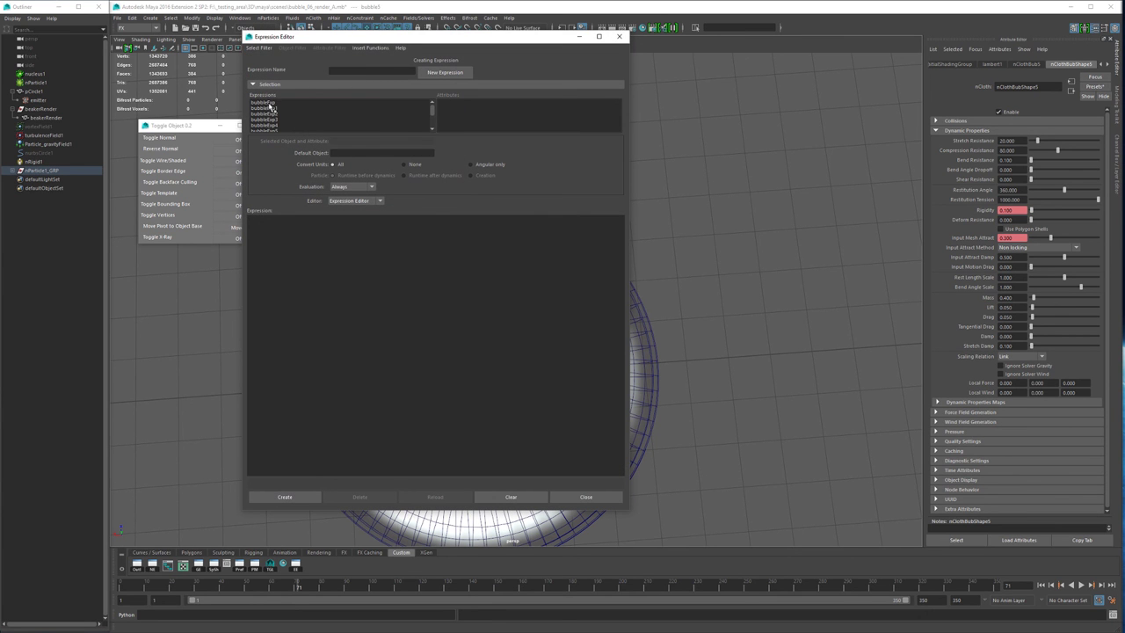
{"action": "left_click", "coordinate": [266, 103]}
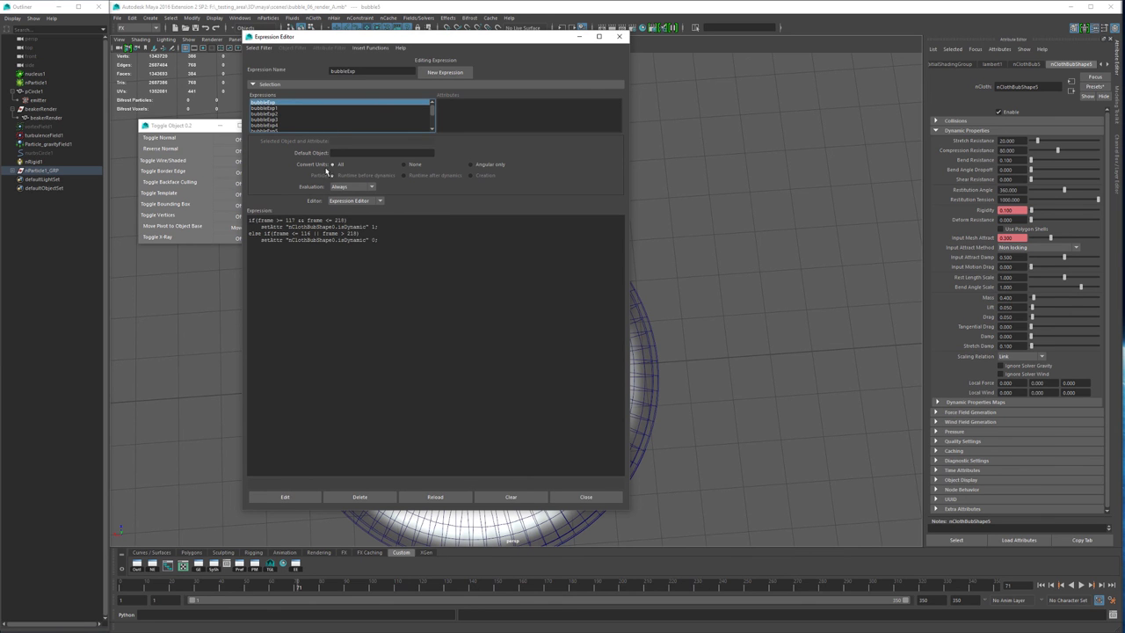
- Examine the bubbleExp condition that sets isDynamic to 1, alongside the selected bubble's nCloth Enable attribute
{"action": "left_click_drag", "start_coordinate": [404, 39], "coordinate": [298, 56]}
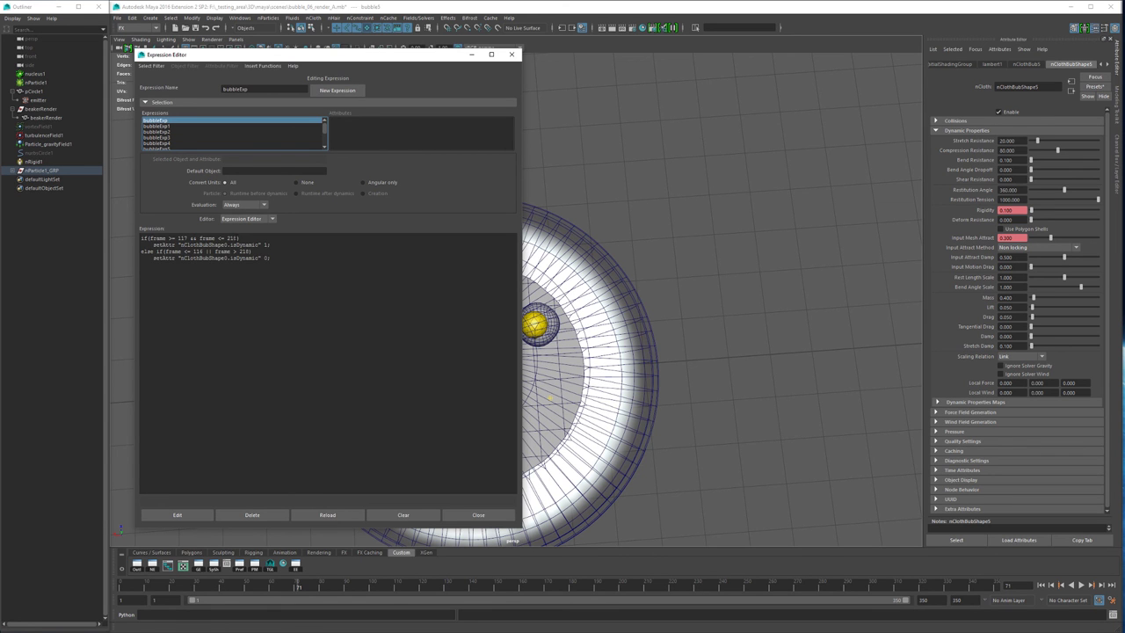
{"action": "left_click_drag", "start_coordinate": [270, 245], "coordinate": [146, 238]}
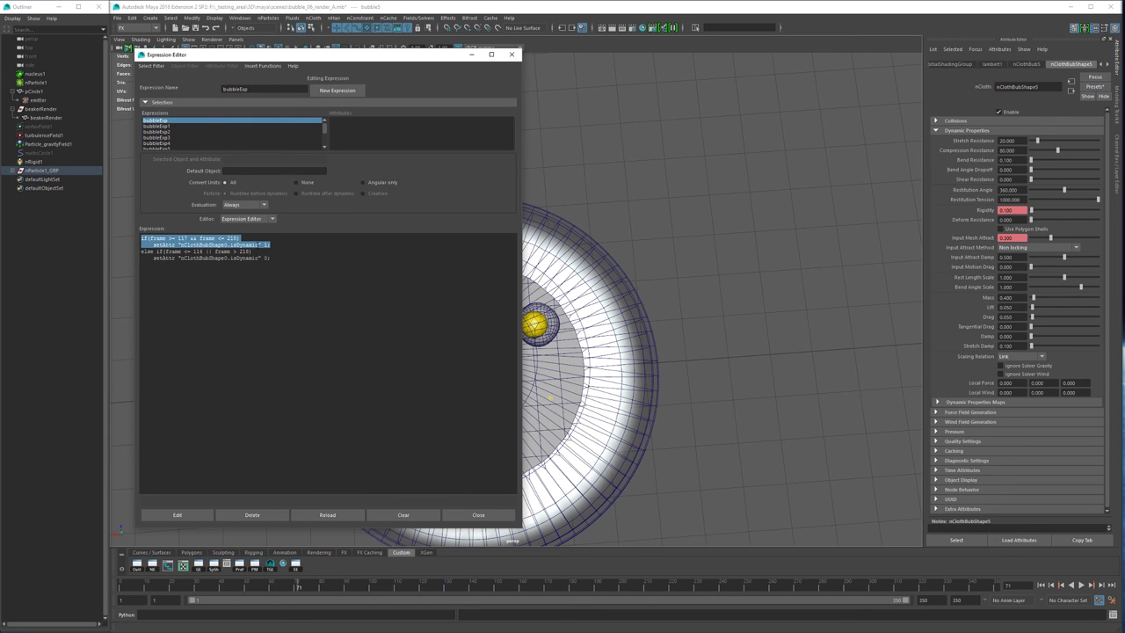
{"action": "left_click", "coordinate": [1005, 113]}
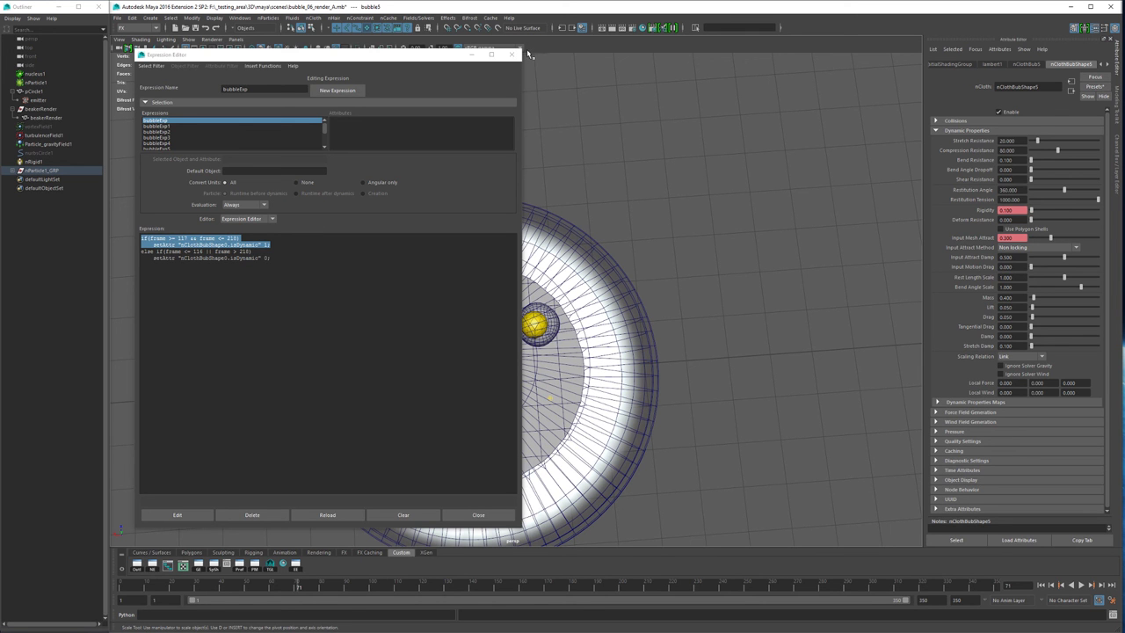
- Move the Expression Editor out of view, play the simulation to about frame 132, and inspect the bubbles in and above the flask
{"action": "left_click_drag", "start_coordinate": [446, 56], "coordinate": [843, 603]}
{"action": "left_click_drag", "start_coordinate": [854, 475], "coordinate": [779, 433], "text": "alt"}
{"action": "left_click", "coordinate": [1080, 585]}
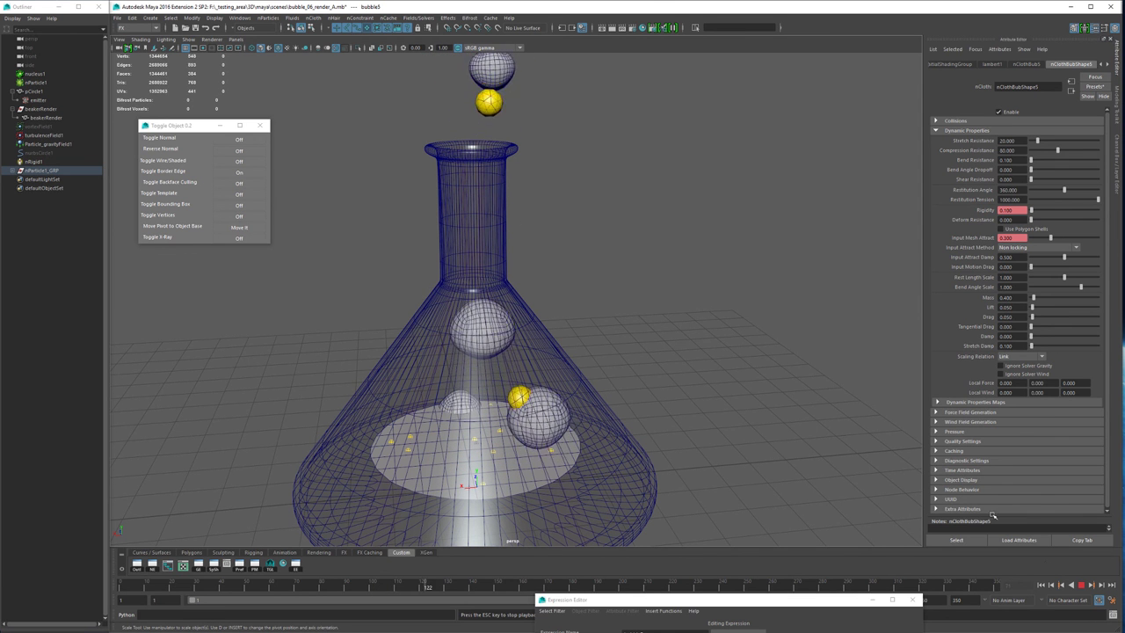
{"action": "left_click", "coordinate": [1079, 584]}
{"action": "scroll", "coordinate": [590, 236], "scroll_direction": "down", "scroll_amount": 5}
{"action": "middle_click_drag", "start_coordinate": [478, 134], "coordinate": [457, 295], "text": "alt"}
{"action": "scroll", "coordinate": [476, 238], "scroll_direction": "down", "scroll_amount": 3}
{"action": "left_click_drag", "start_coordinate": [456, 296], "coordinate": [471, 314], "text": "alt"}
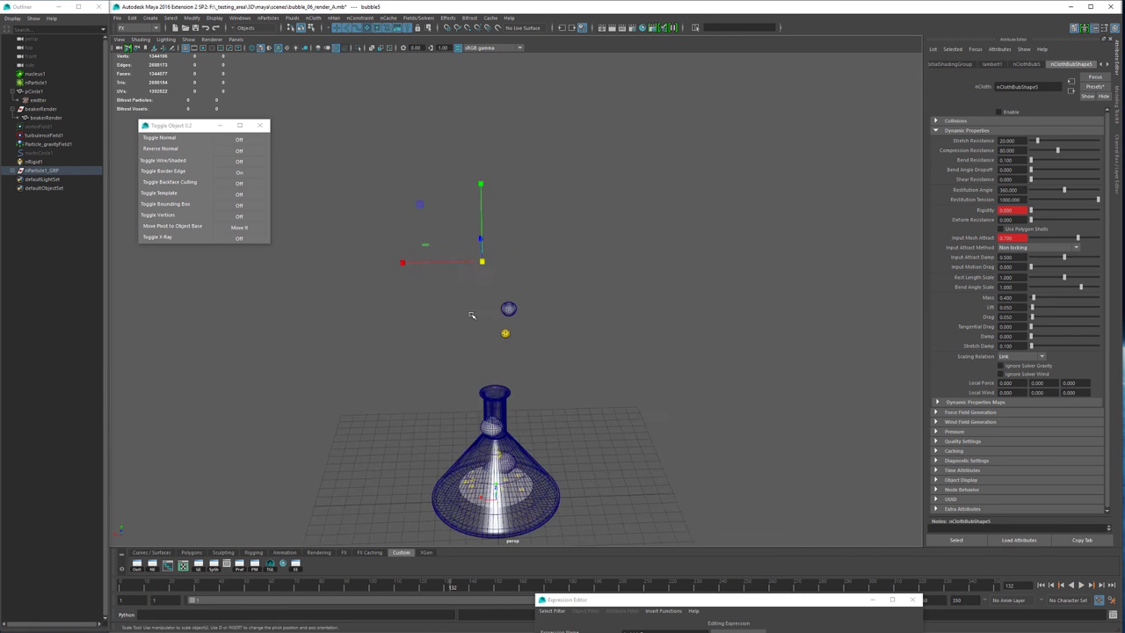
{"action": "middle_click_drag", "start_coordinate": [550, 378], "coordinate": [559, 273], "text": "alt"}
{"action": "scroll", "coordinate": [560, 273], "scroll_direction": "up", "scroll_amount": 6}
{"action": "middle_click_drag", "start_coordinate": [475, 271], "coordinate": [506, 253], "text": "alt"}
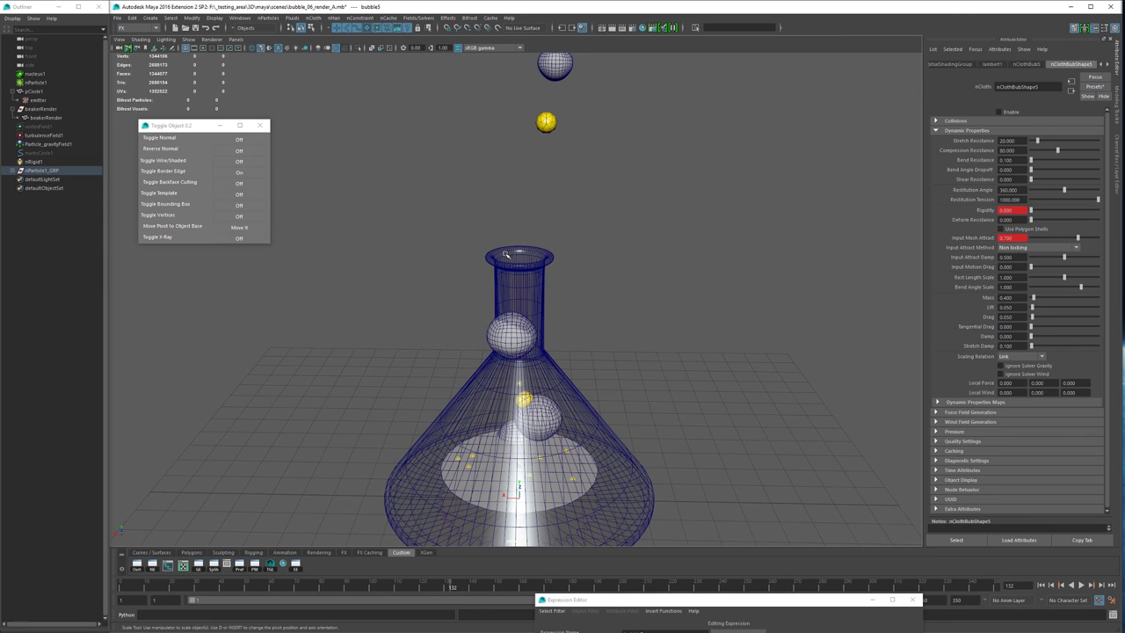
{"action": "left_click_drag", "start_coordinate": [788, 607], "coordinate": [728, 606]}
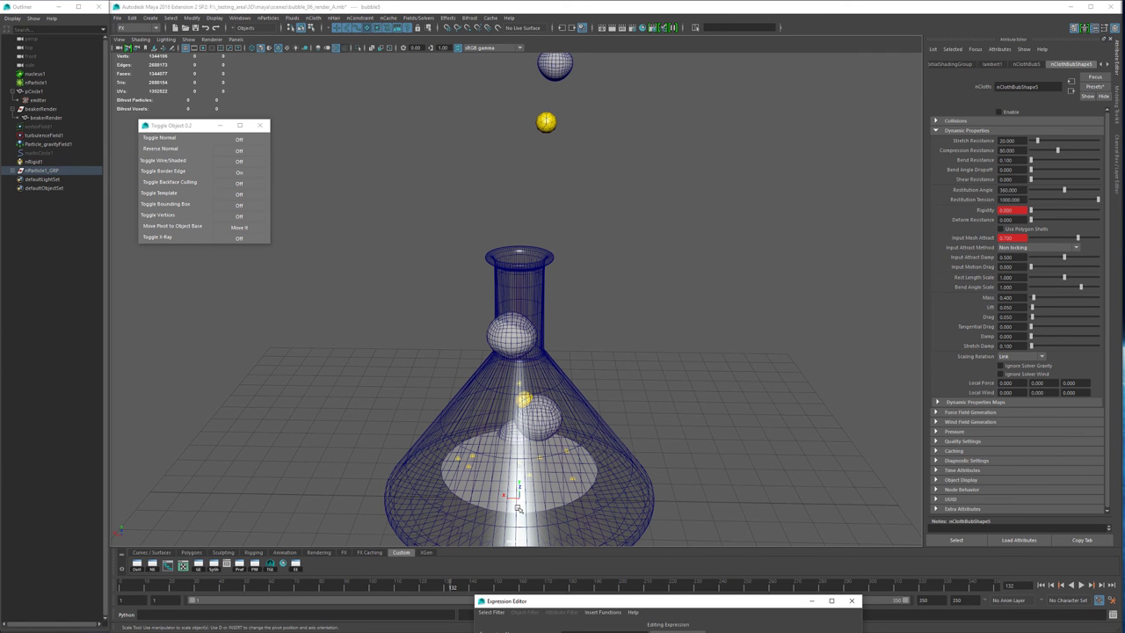
{"action": "left_click_drag", "start_coordinate": [669, 603], "coordinate": [636, 603]}
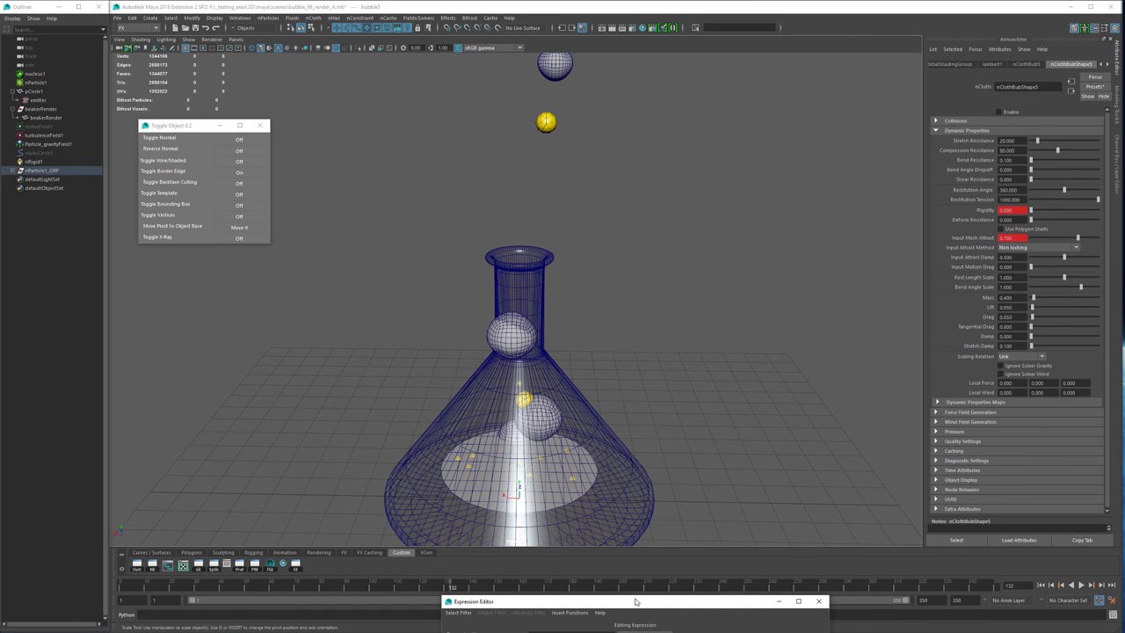
{"action": "left_click_drag", "start_coordinate": [619, 600], "coordinate": [677, 605]}
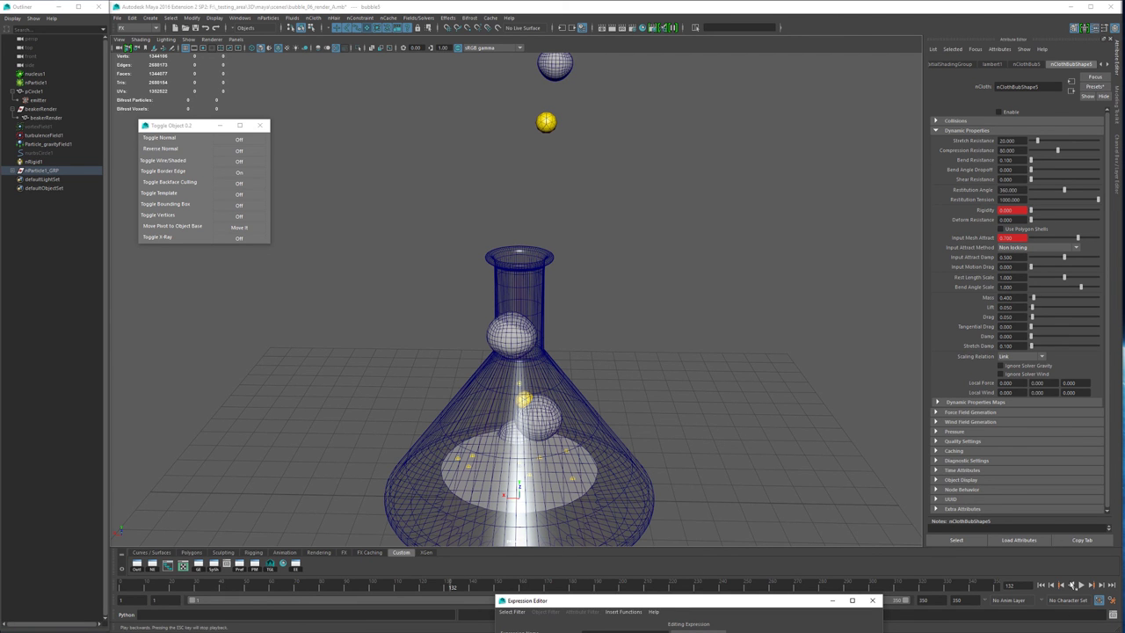
{"action": "mouse_move", "coordinate": [729, 605]}
{"action": "left_mouse_down"}
{"action": "mouse_move", "coordinate": [883, 316]}
{"action": "mouse_move", "coordinate": [829, 187]}
{"action": "mouse_move", "coordinate": [780, 273]}
{"action": "mouse_move", "coordinate": [760, 349]}
{"action": "mouse_move", "coordinate": [765, 516]}
{"action": "mouse_move", "coordinate": [729, 606]}
{"action": "left_mouse_up"}
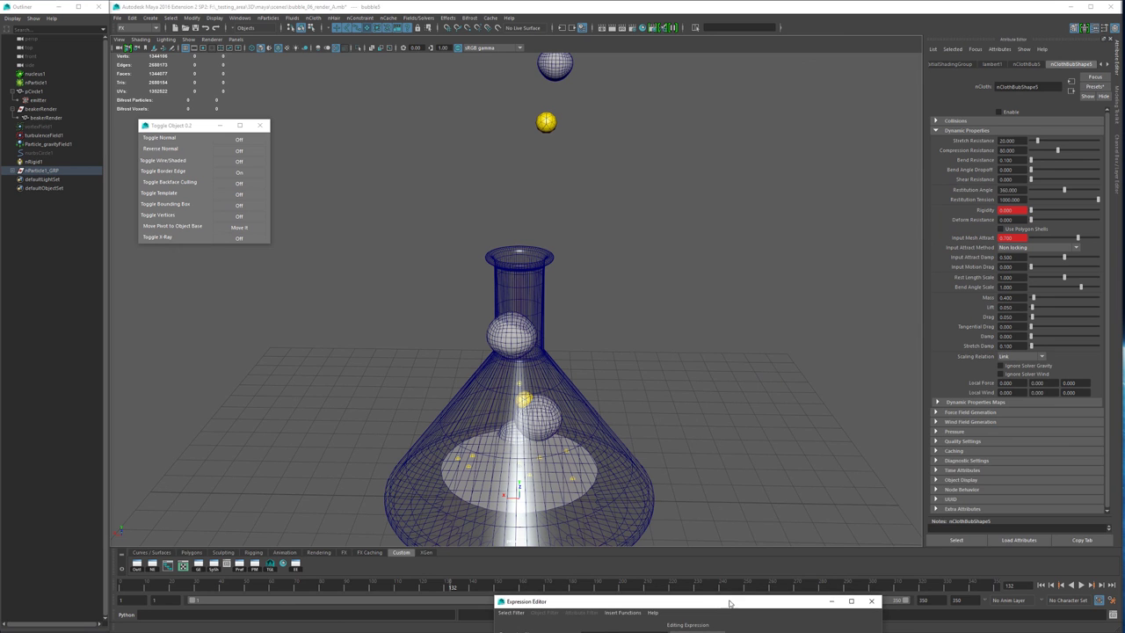
- Select the bubble inside the flask's neck to show its nCloth attributes at frame 132
{"action": "left_click", "coordinate": [507, 337]}
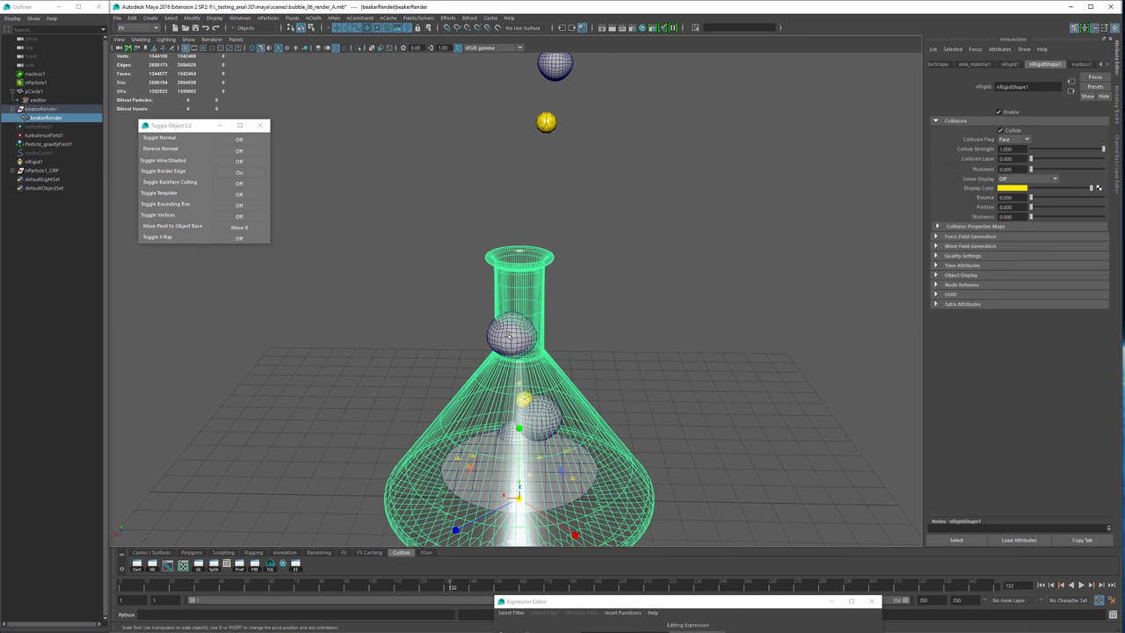
{"action": "left_click", "coordinate": [502, 334]}
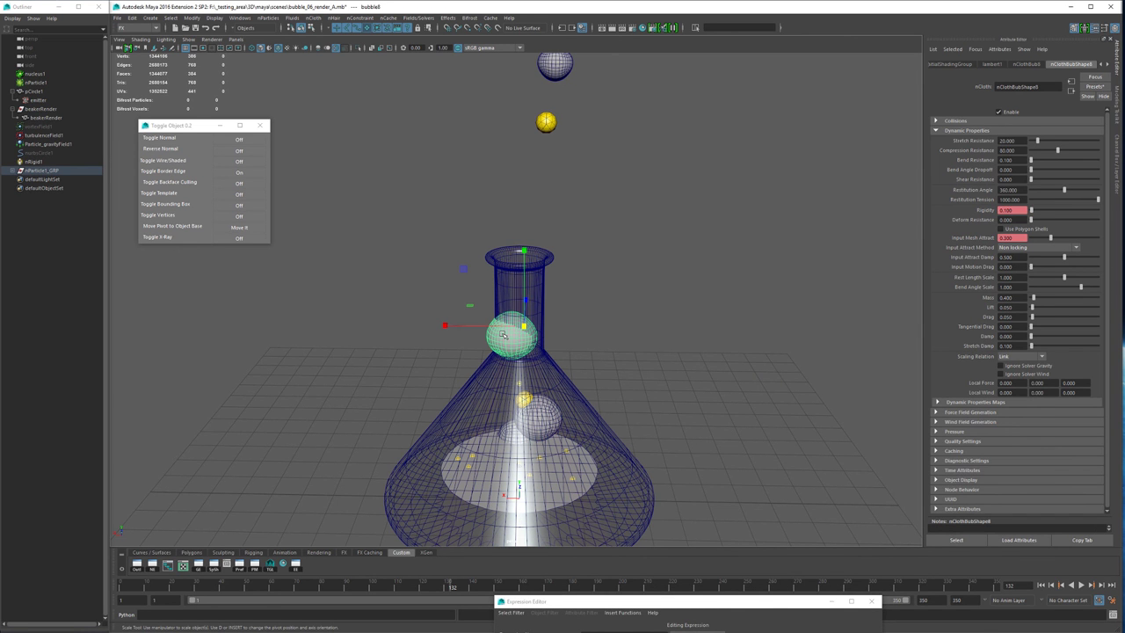